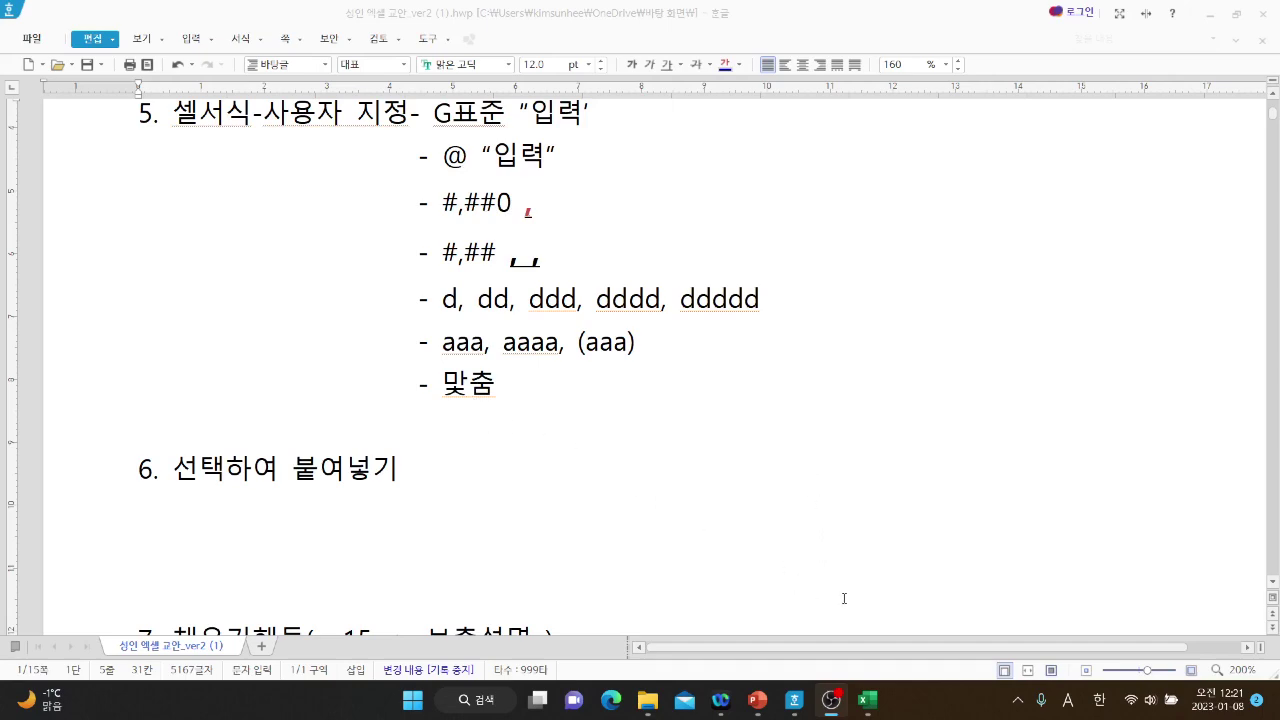
# Switch to the Excel workbook and delete the hexagon shape and the red WordArt beside the table.
pyautogui.moveTo(867, 700)
pyautogui.click(921, 636)
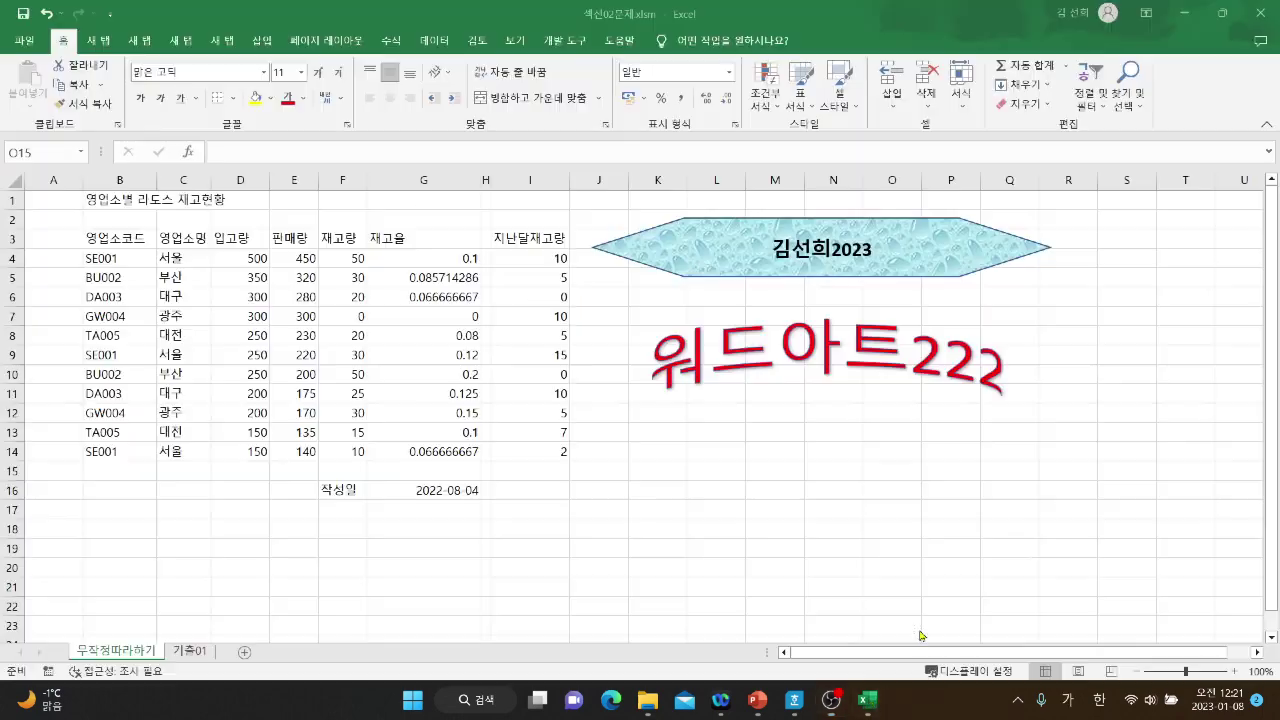
pyautogui.click(741, 272)
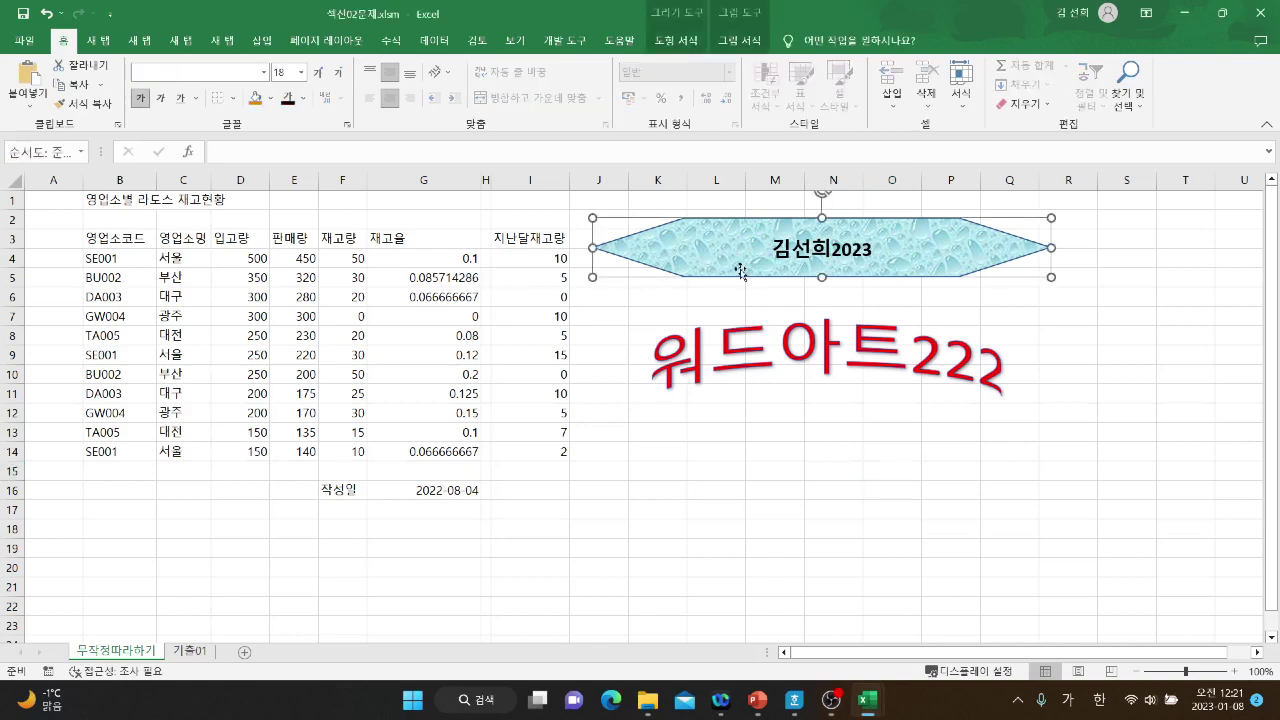
pyautogui.press('Delete')
pyautogui.click(742, 322)
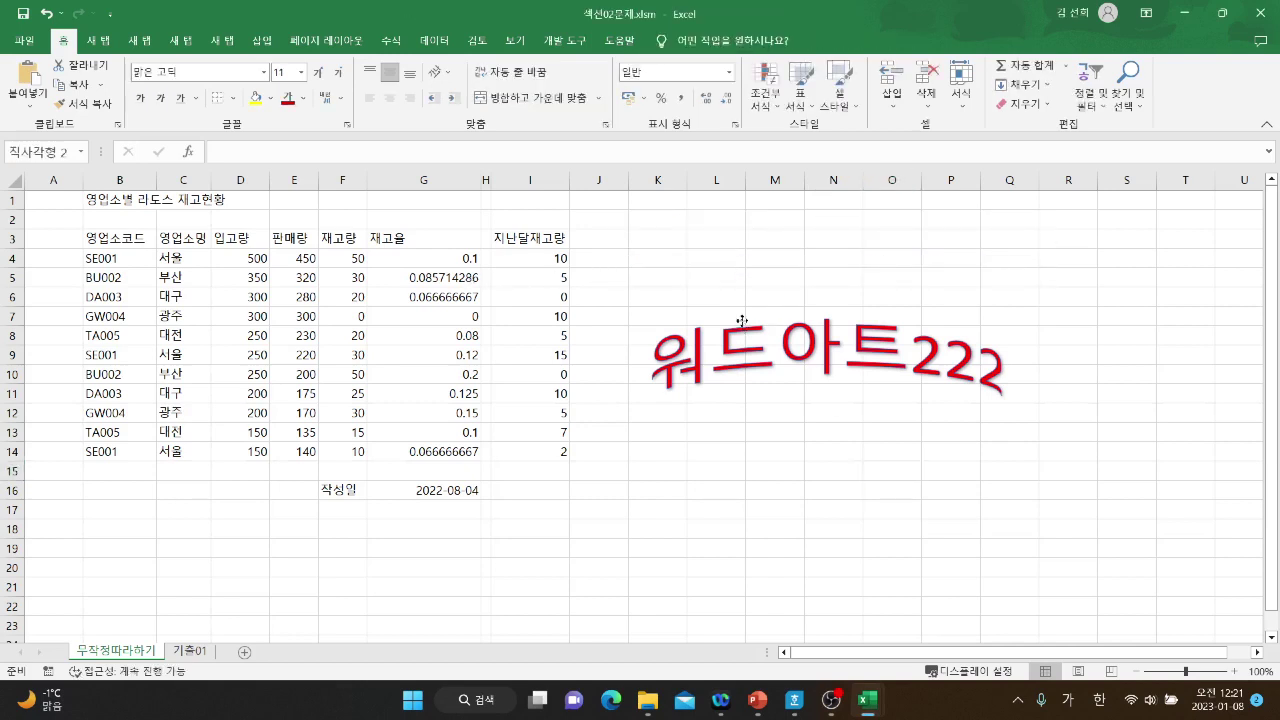
pyautogui.press('Delete')
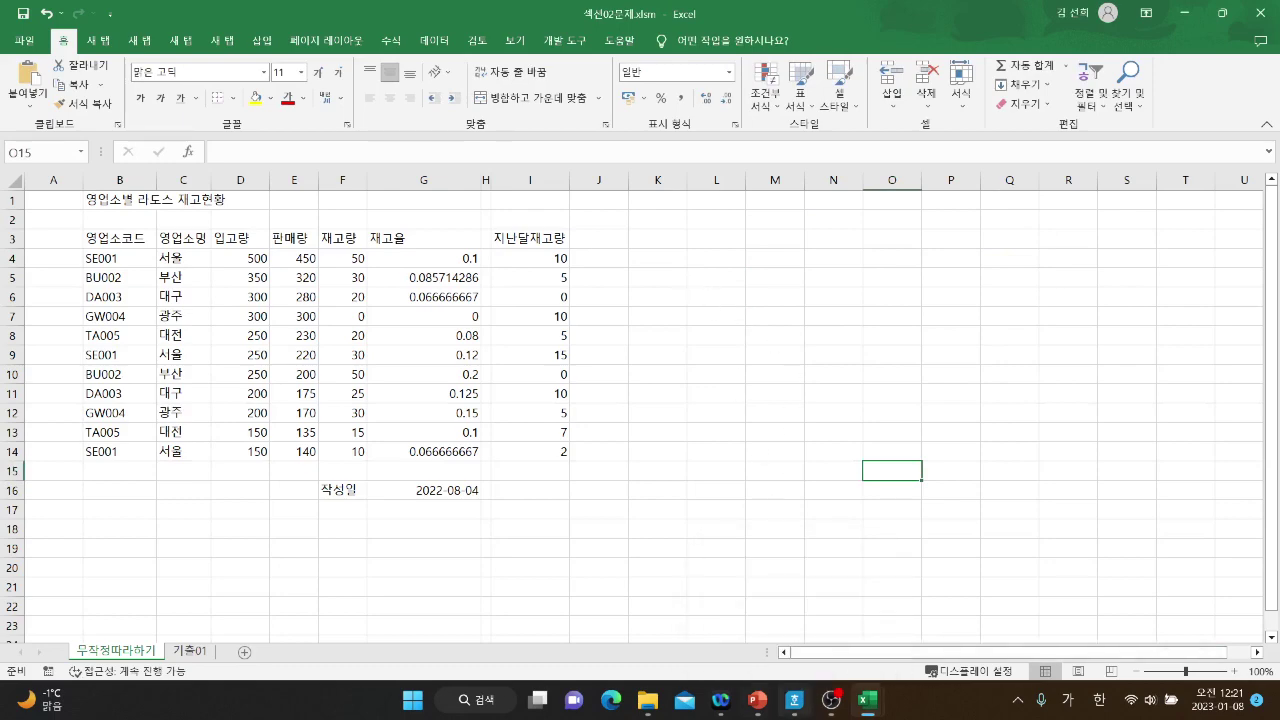
# Check the custom cell format notes in the Hangul document and return to the Excel workbook.
pyautogui.moveTo(794, 700)
pyautogui.click(812, 654)
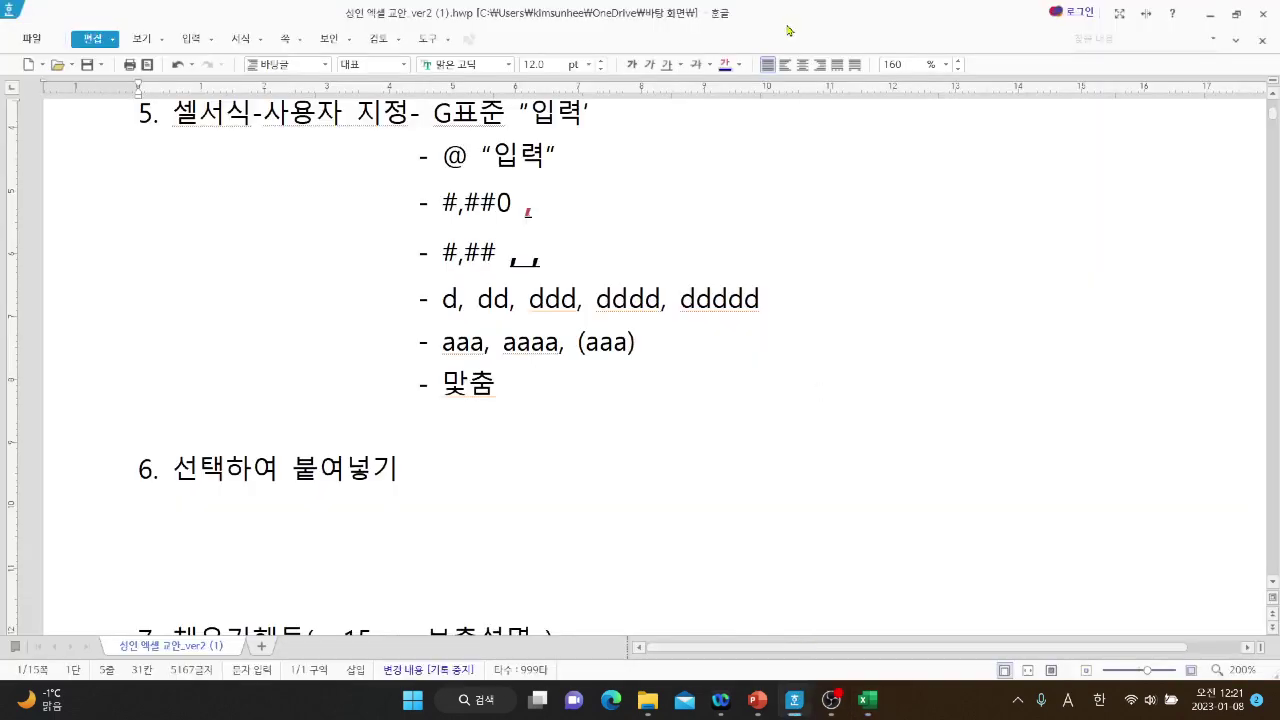
pyautogui.hotkey('alt', 'Tab')
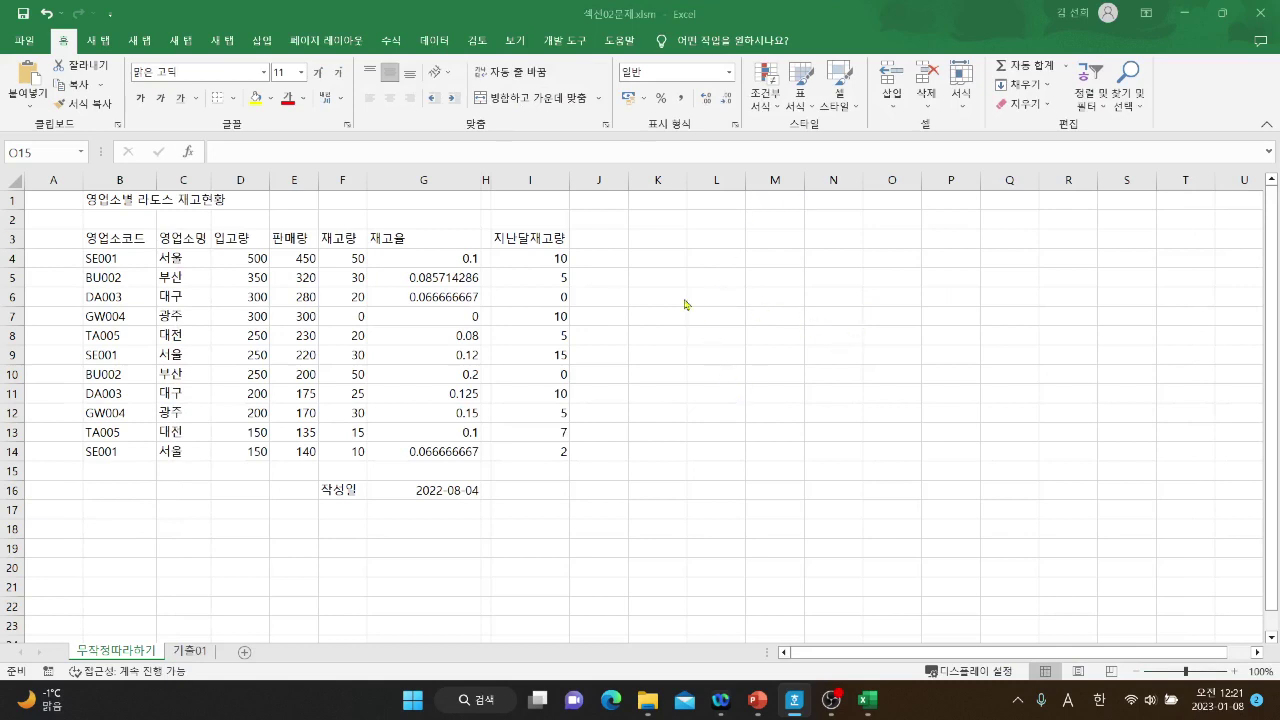
# Examine the 입고량, 판매량 and 재고량 values in rows 4 to 14.
pyautogui.click(257, 258)
pyautogui.click(254, 274)
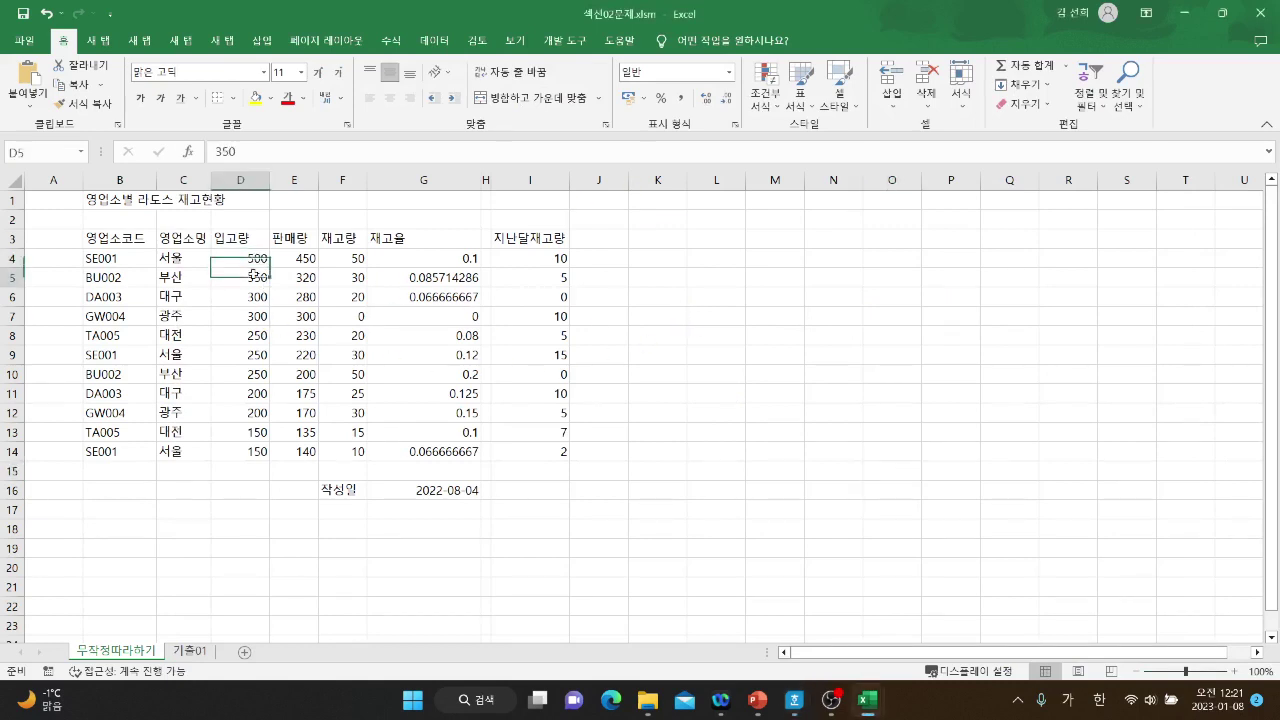
pyautogui.click(246, 310)
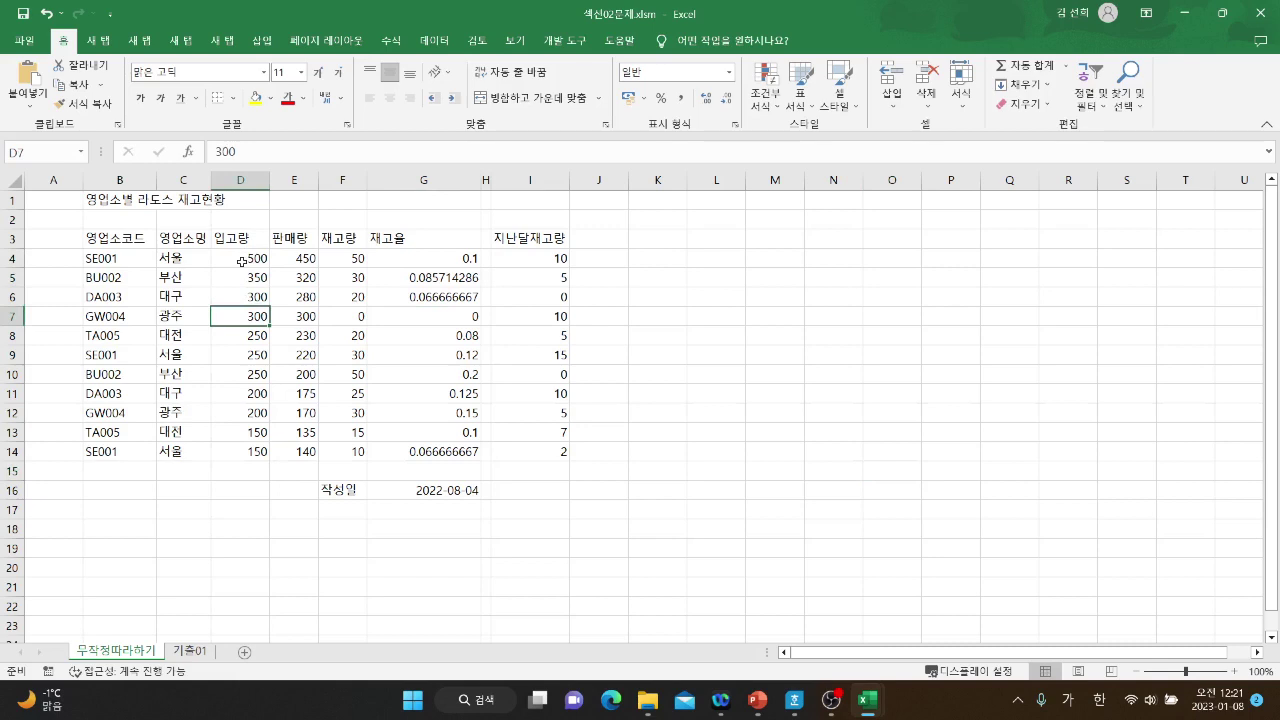
pyautogui.moveTo(241, 258); pyautogui.dragTo(218, 451)
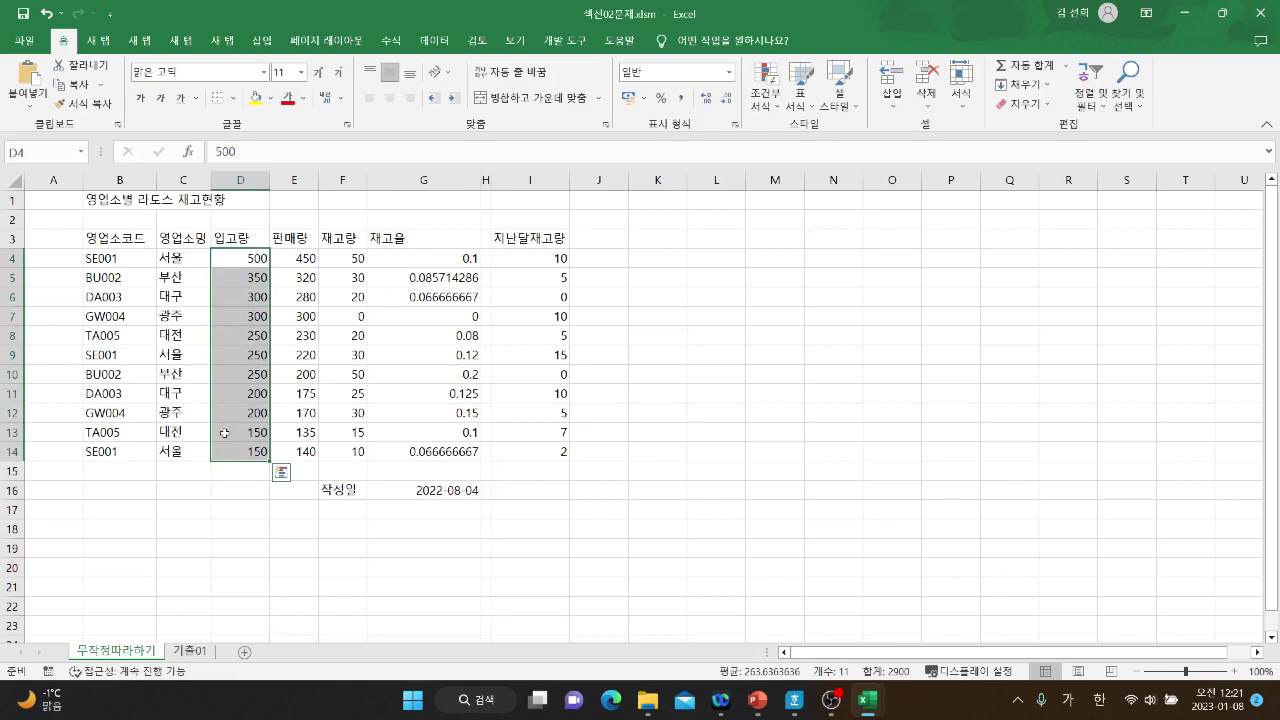
pyautogui.moveTo(311, 260); pyautogui.dragTo(293, 460)
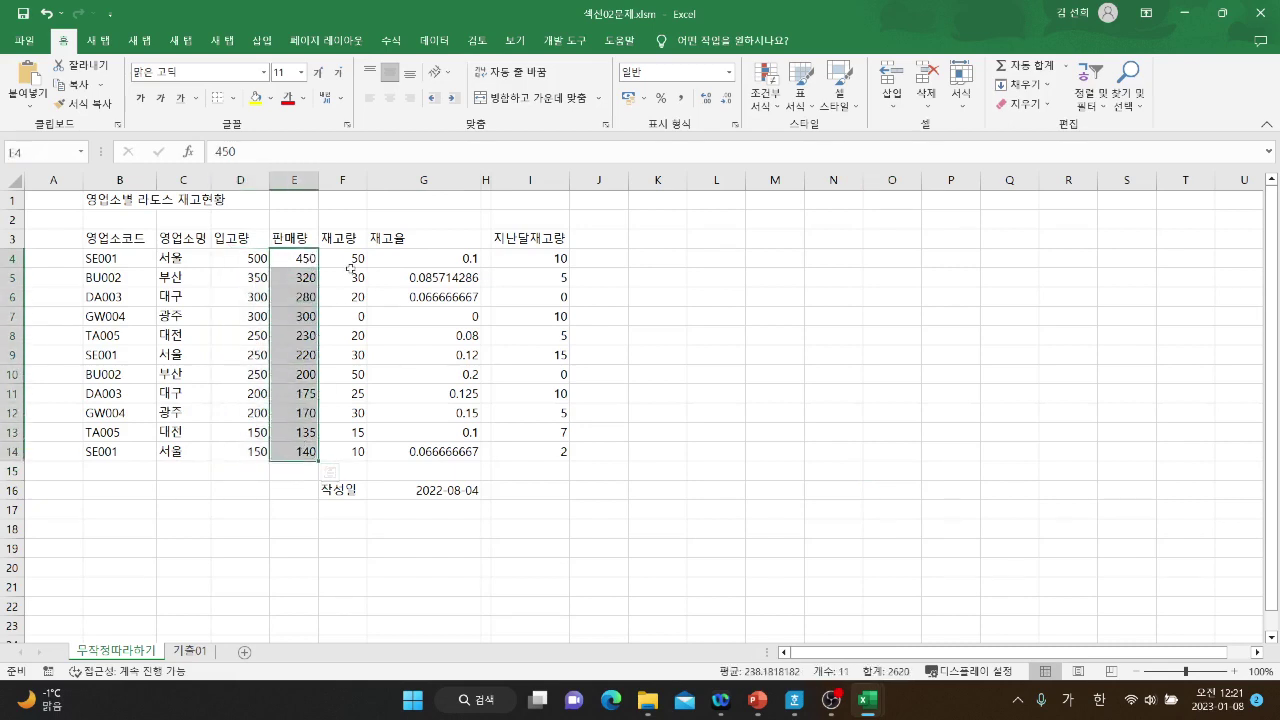
pyautogui.moveTo(350, 265); pyautogui.dragTo(344, 451)
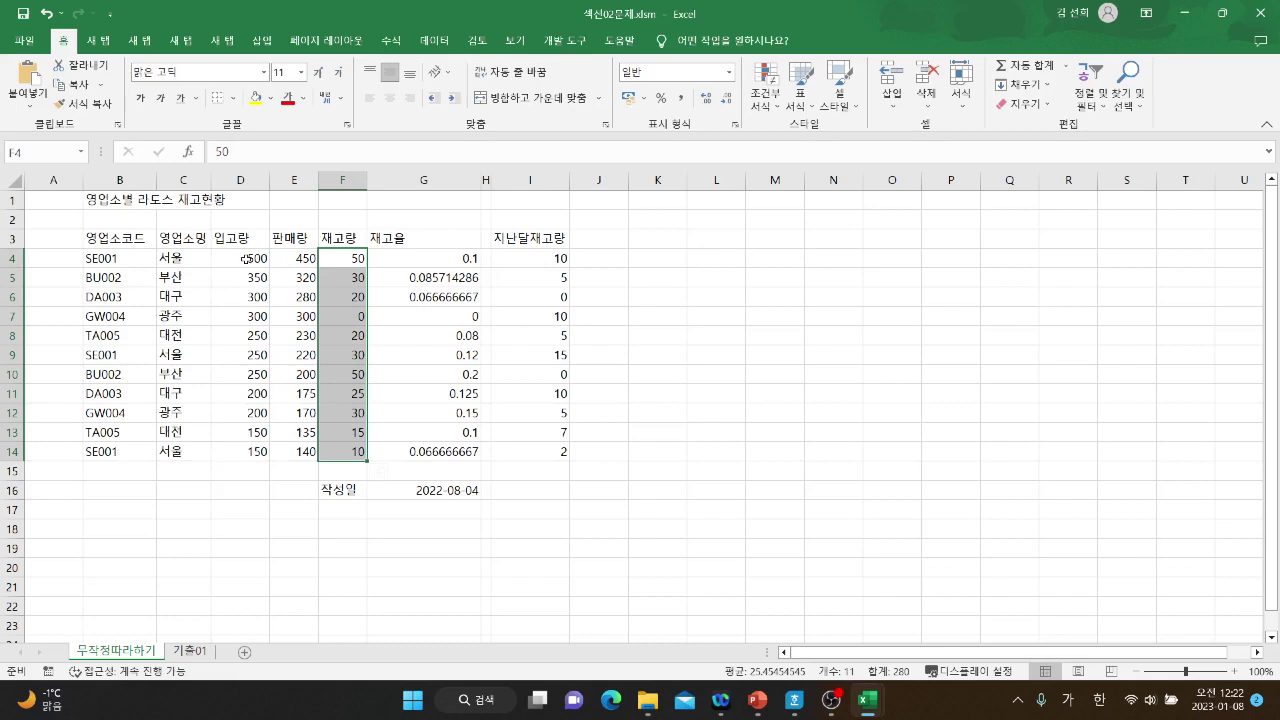
pyautogui.click(240, 485)
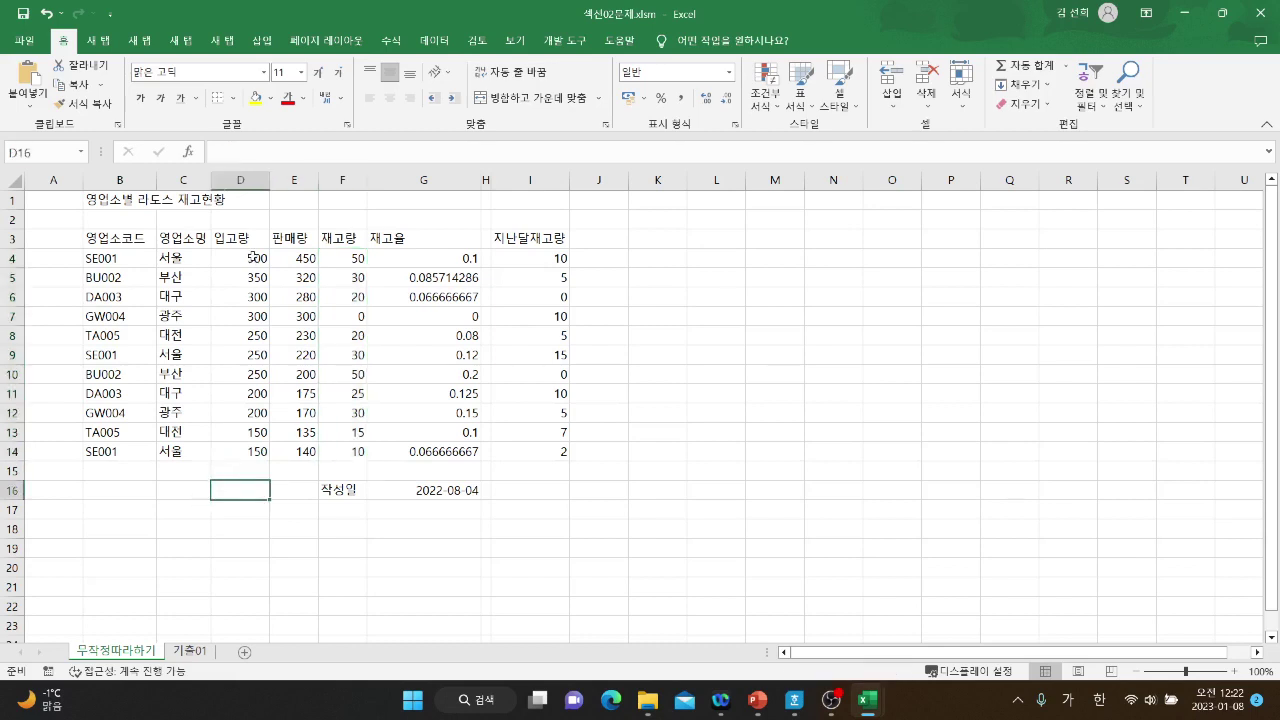
pyautogui.moveTo(253, 257); pyautogui.dragTo(245, 451)
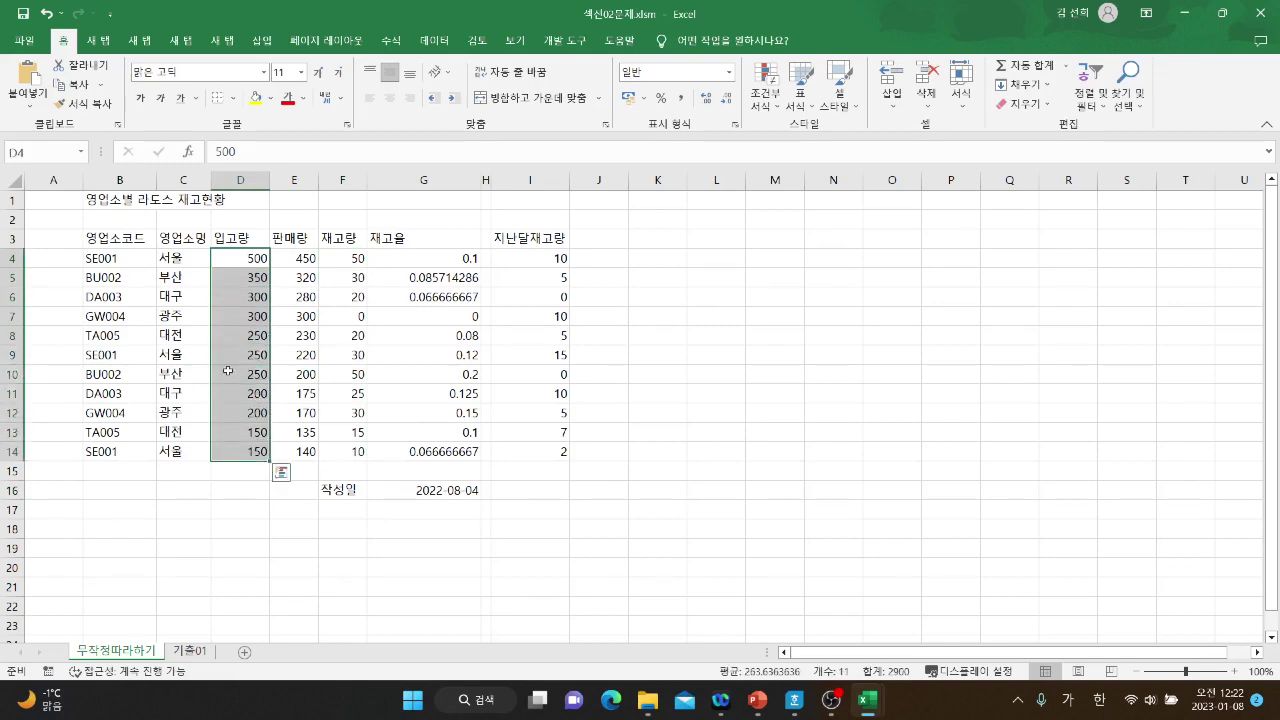
pyautogui.click(235, 258)
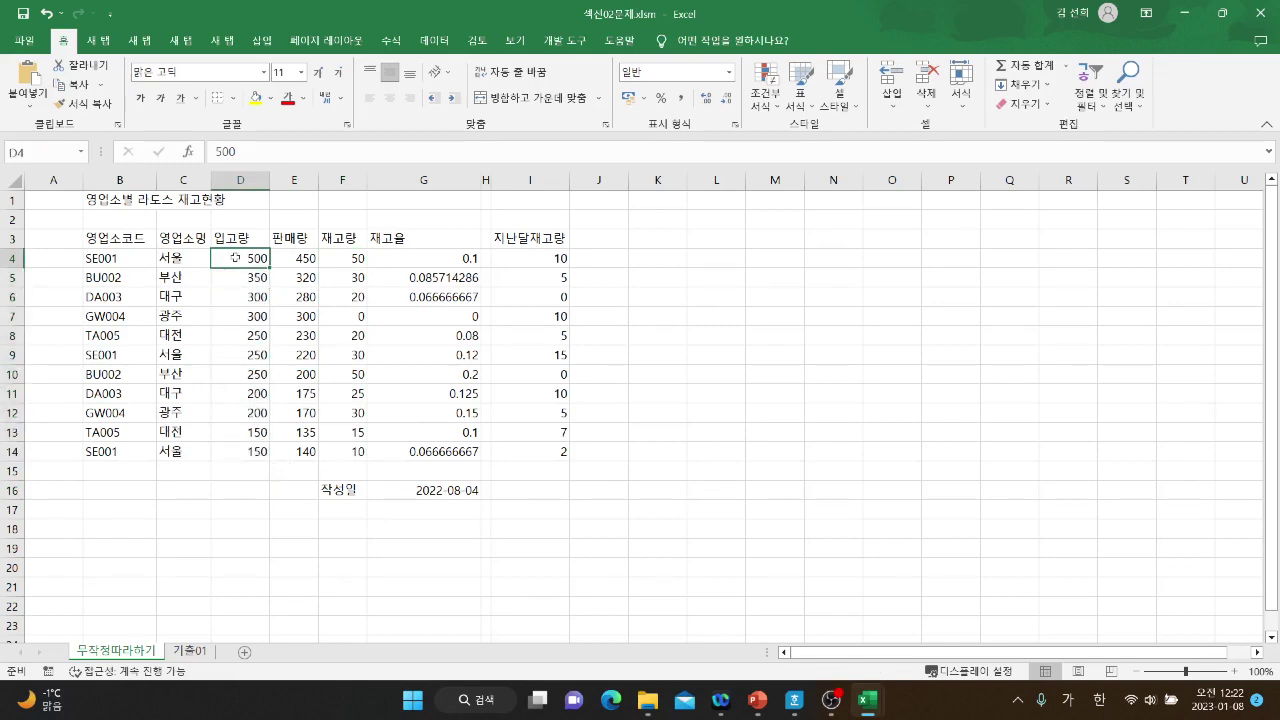
pyautogui.moveTo(235, 258); pyautogui.dragTo(233, 448)
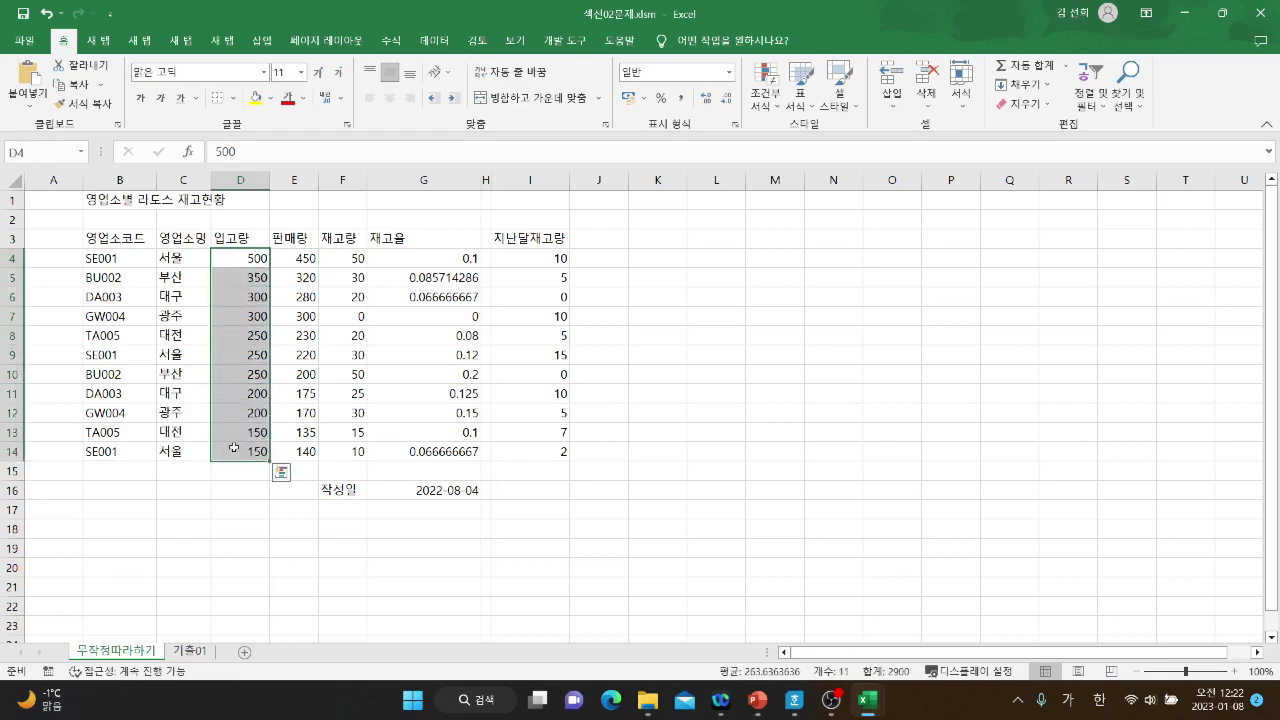
# Open the cell format settings for the 입고량 values in D4:D14 and choose the 사용자 지정 number category.
pyautogui.click(239, 259)
pyautogui.moveTo(239, 259); pyautogui.dragTo(245, 452)
pyautogui.rightClick(252, 338)
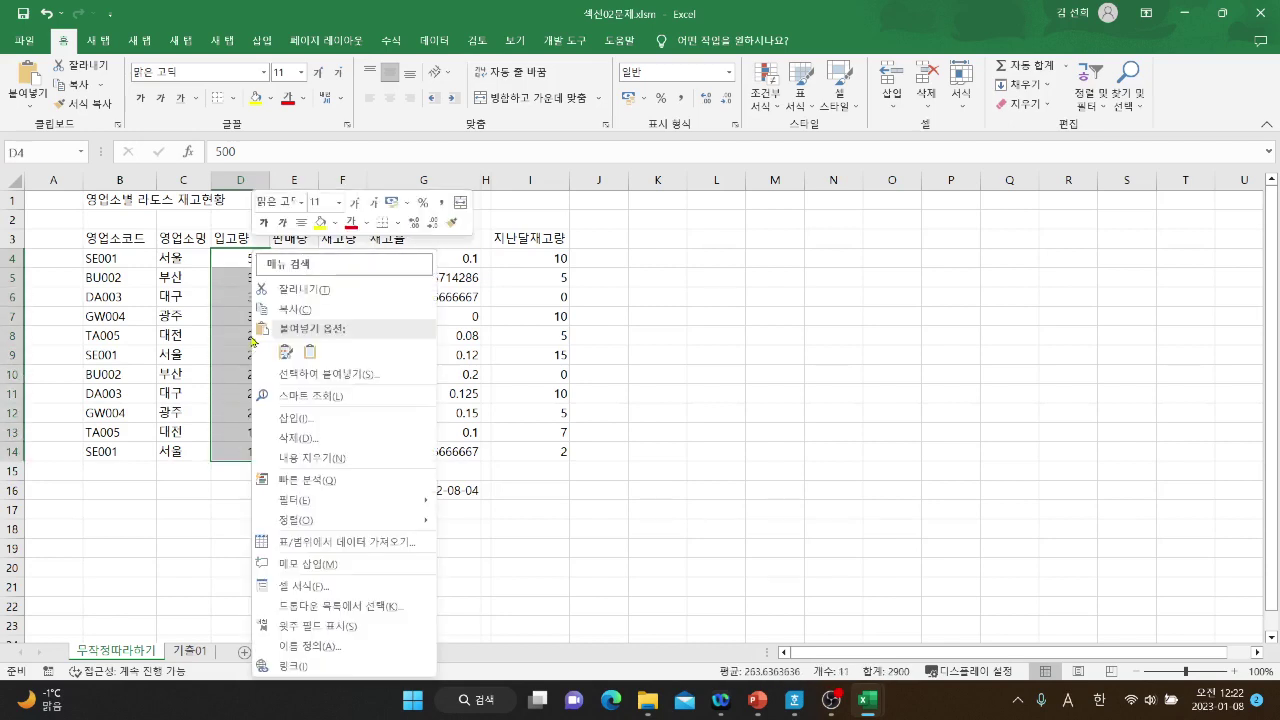
pyautogui.click(302, 583)
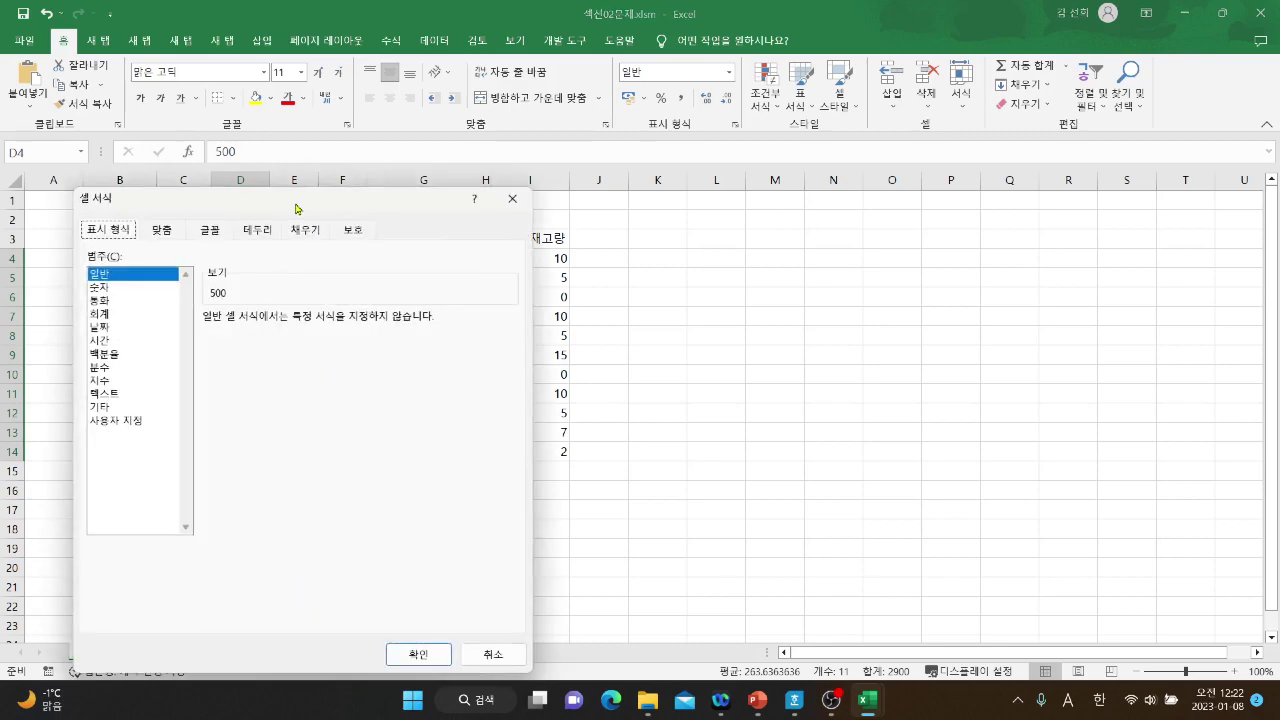
pyautogui.moveTo(245, 176); pyautogui.dragTo(557, 203)
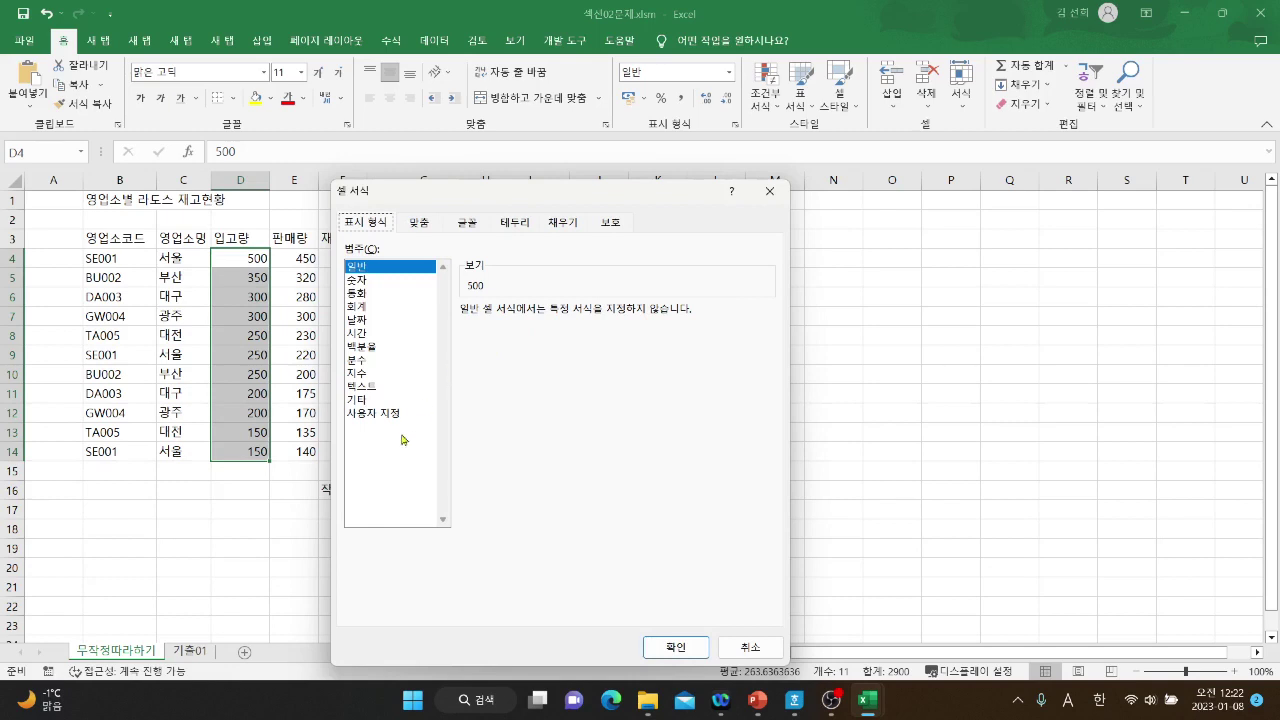
pyautogui.click(367, 418)
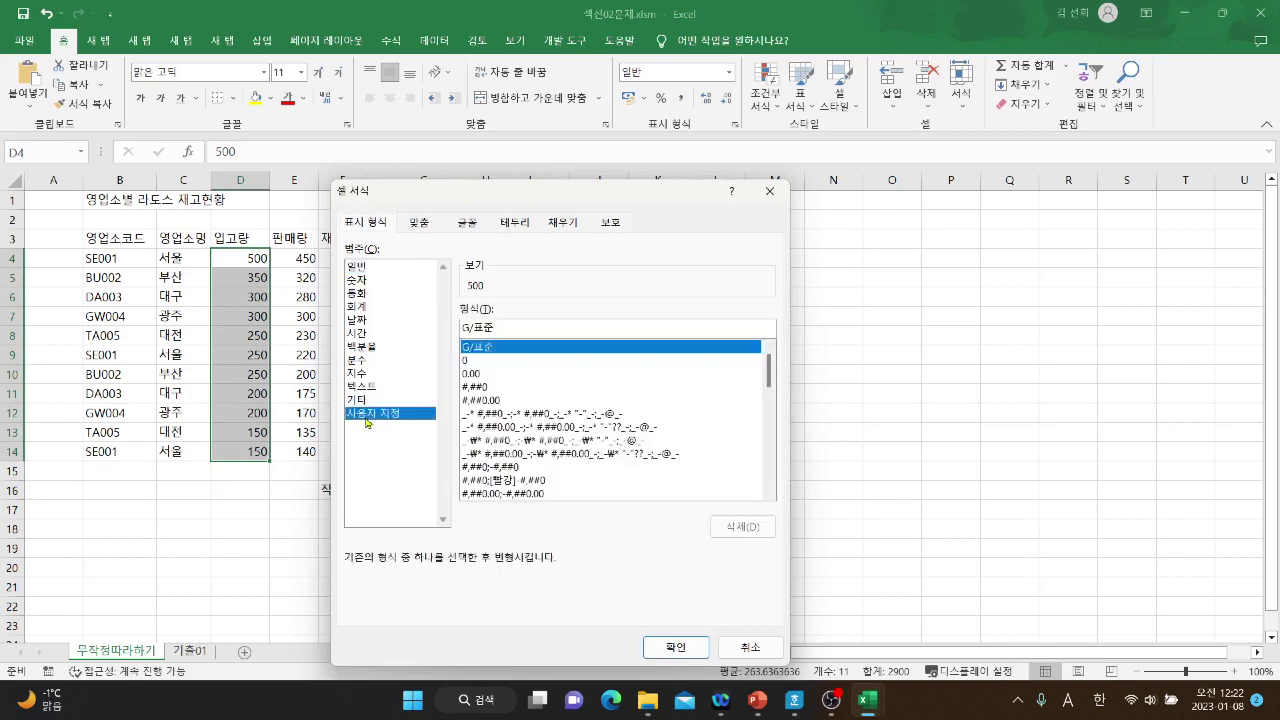
pyautogui.click(367, 222)
pyautogui.moveTo(513, 190); pyautogui.dragTo(530, 90)
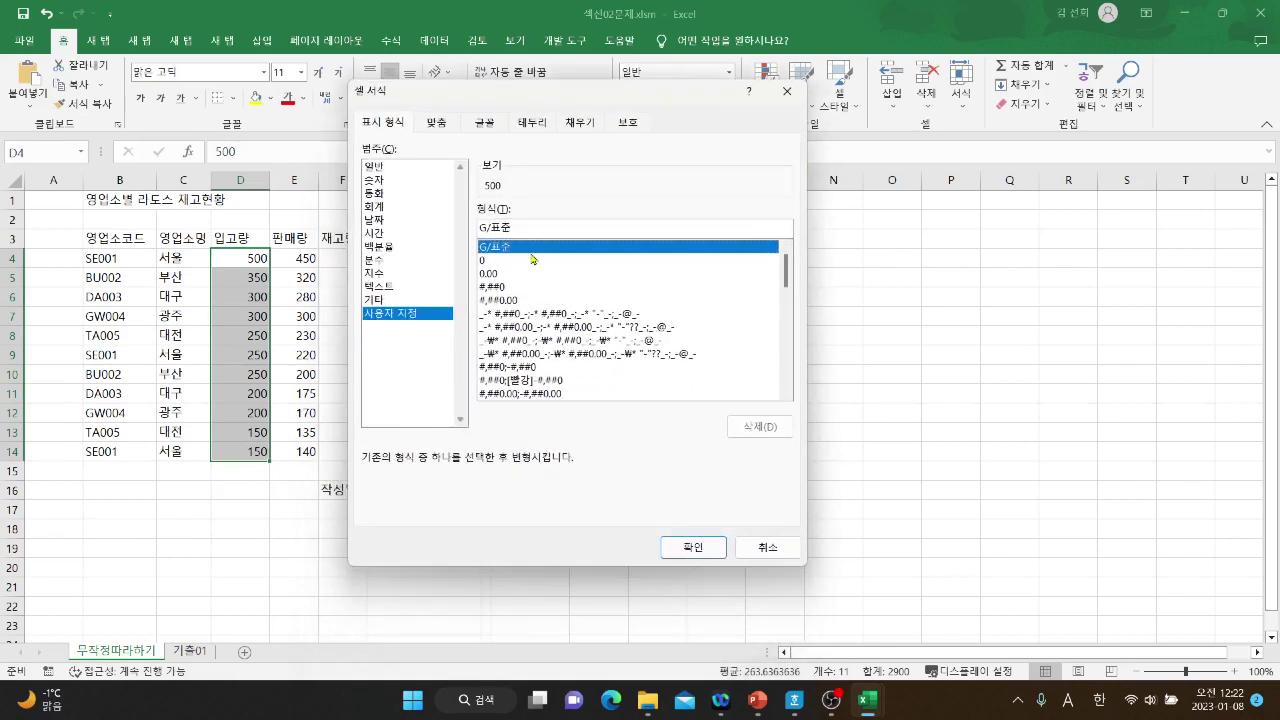
# Preview the built-in custom formats such as 0, 0.00, #,##0 and #,##0;-#,##0, and reselect G/표준.
pyautogui.click(491, 261)
pyautogui.click(498, 274)
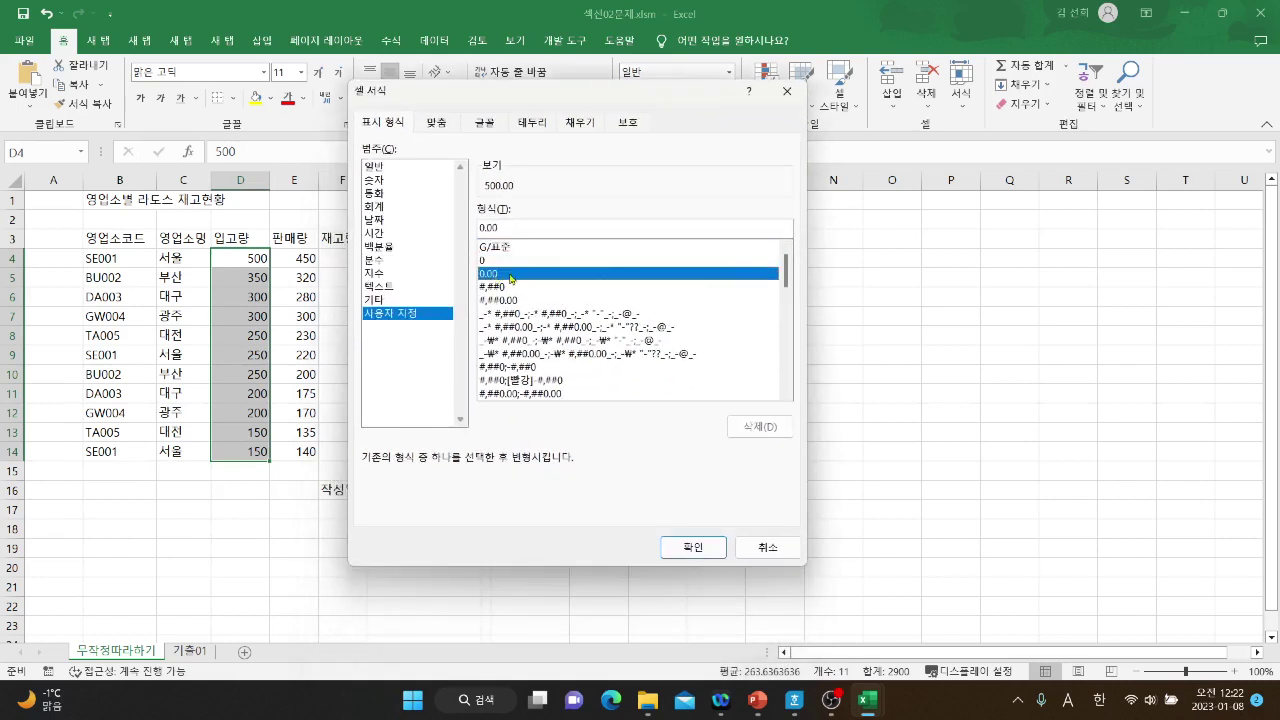
pyautogui.click(504, 289)
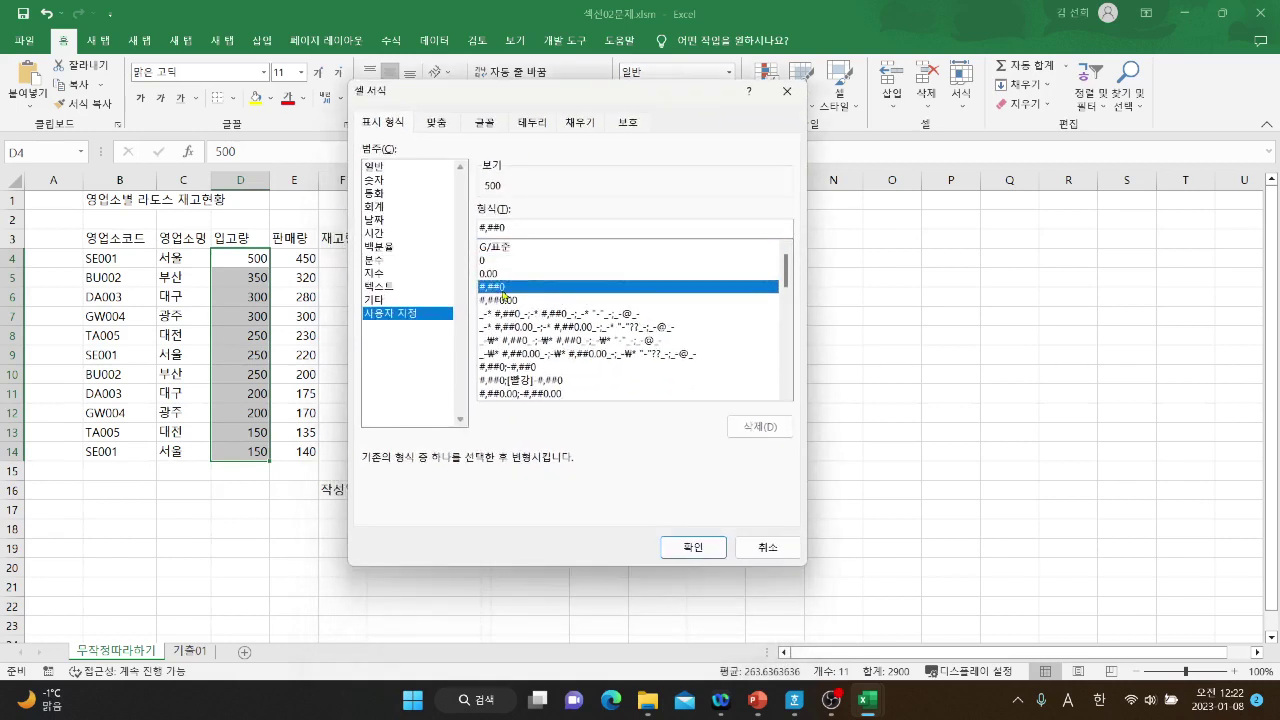
pyautogui.press('Down')
pyautogui.press('Down')
pyautogui.press('Down')
pyautogui.press('Down')
pyautogui.press('Down')
pyautogui.press('Down')
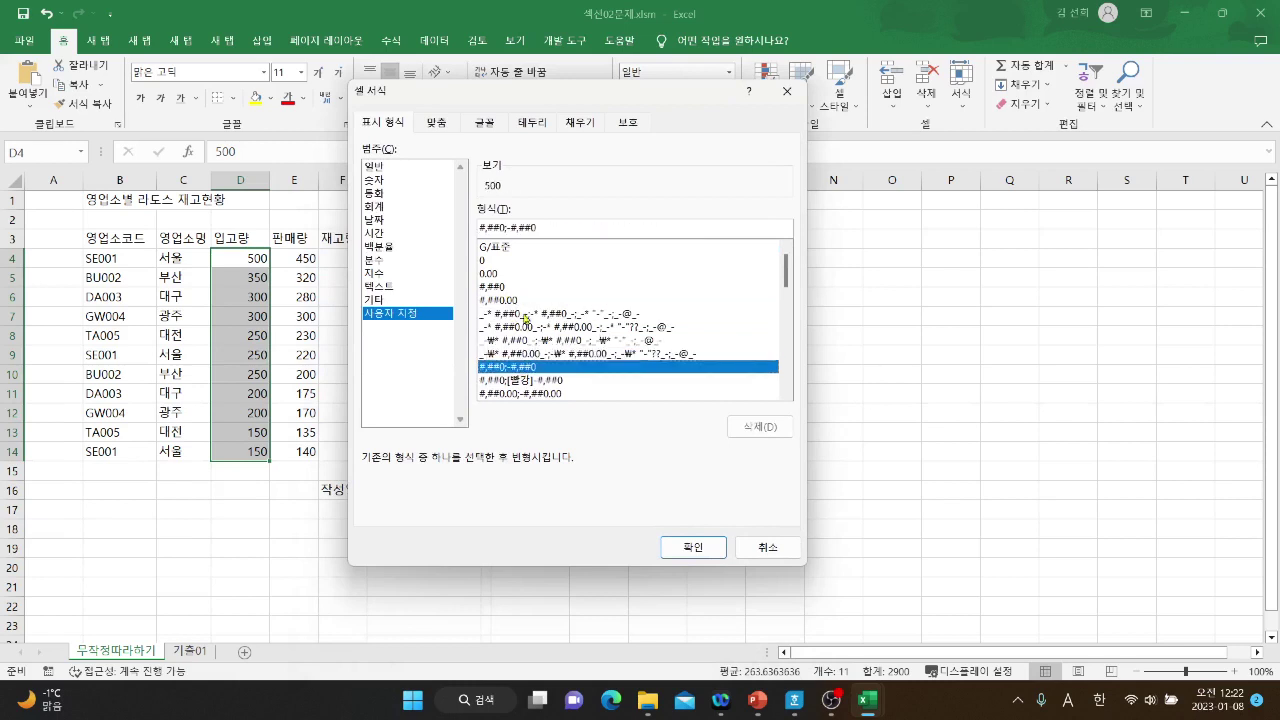
pyautogui.click(508, 251)
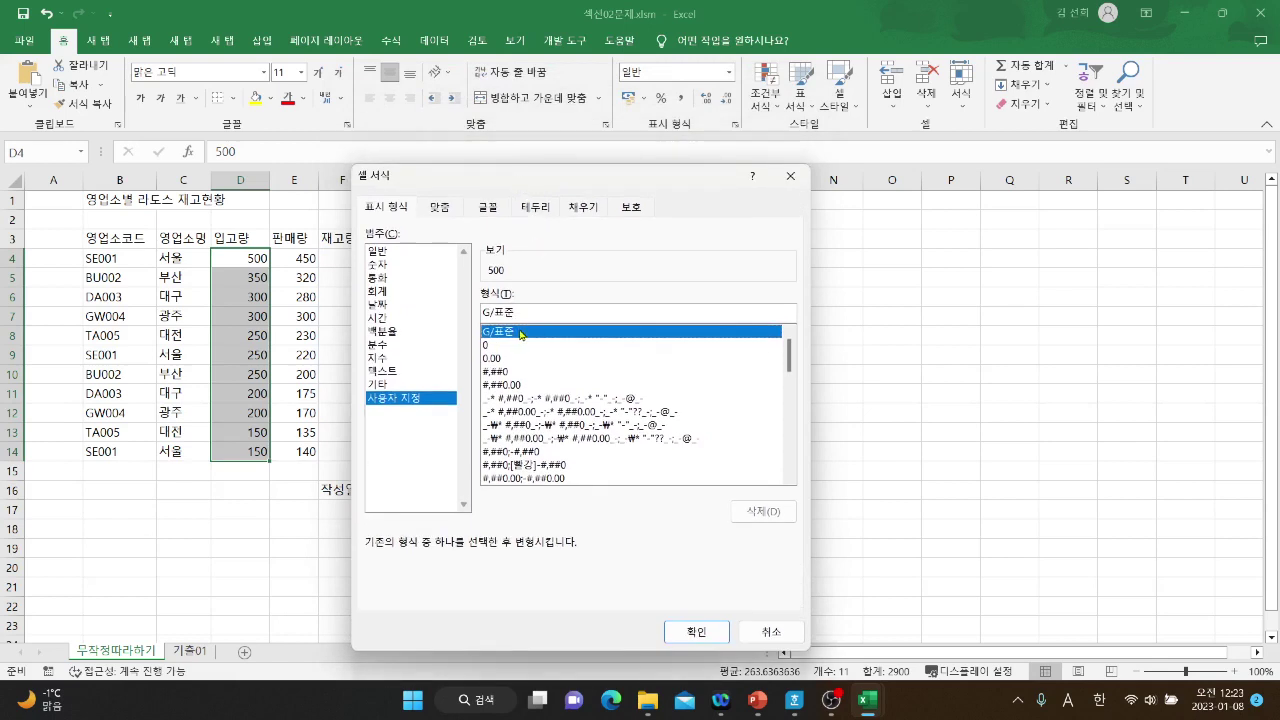
# Apply the custom number format G/표준"개" to the 입고량 values in D4:D14.
pyautogui.click(525, 318)
pyautogui.press('Hangul')
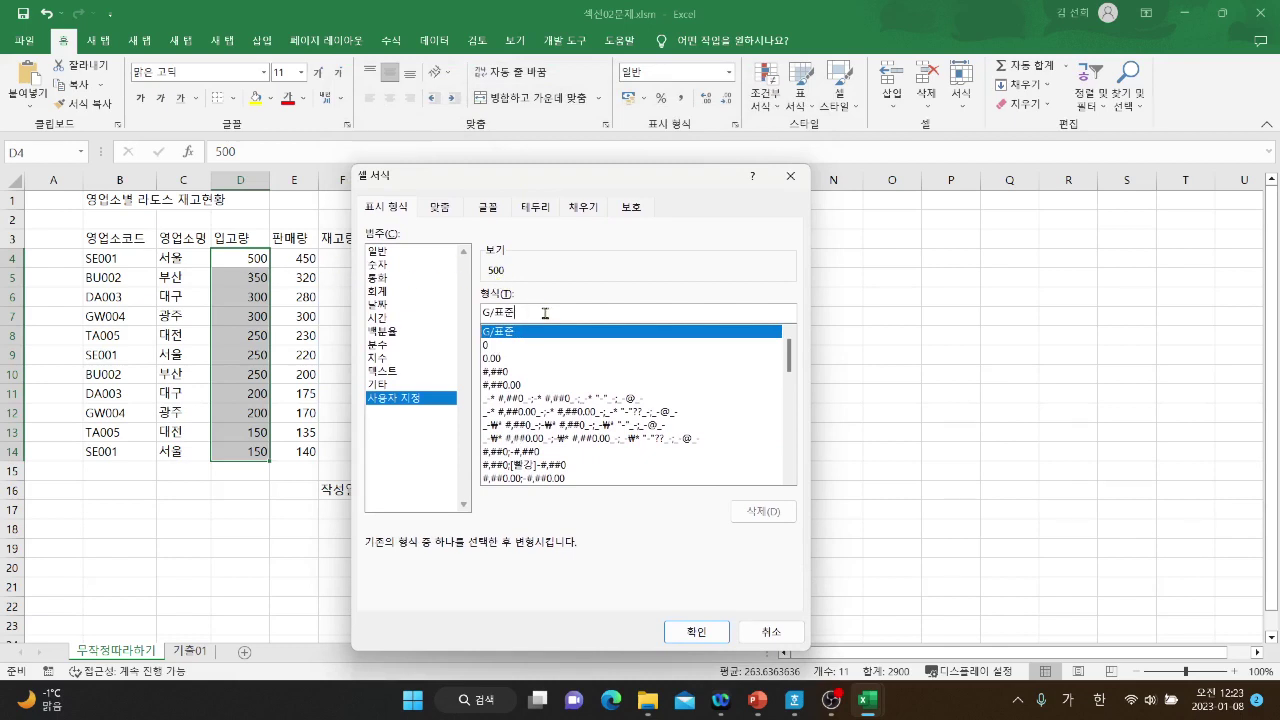
pyautogui.write('"')
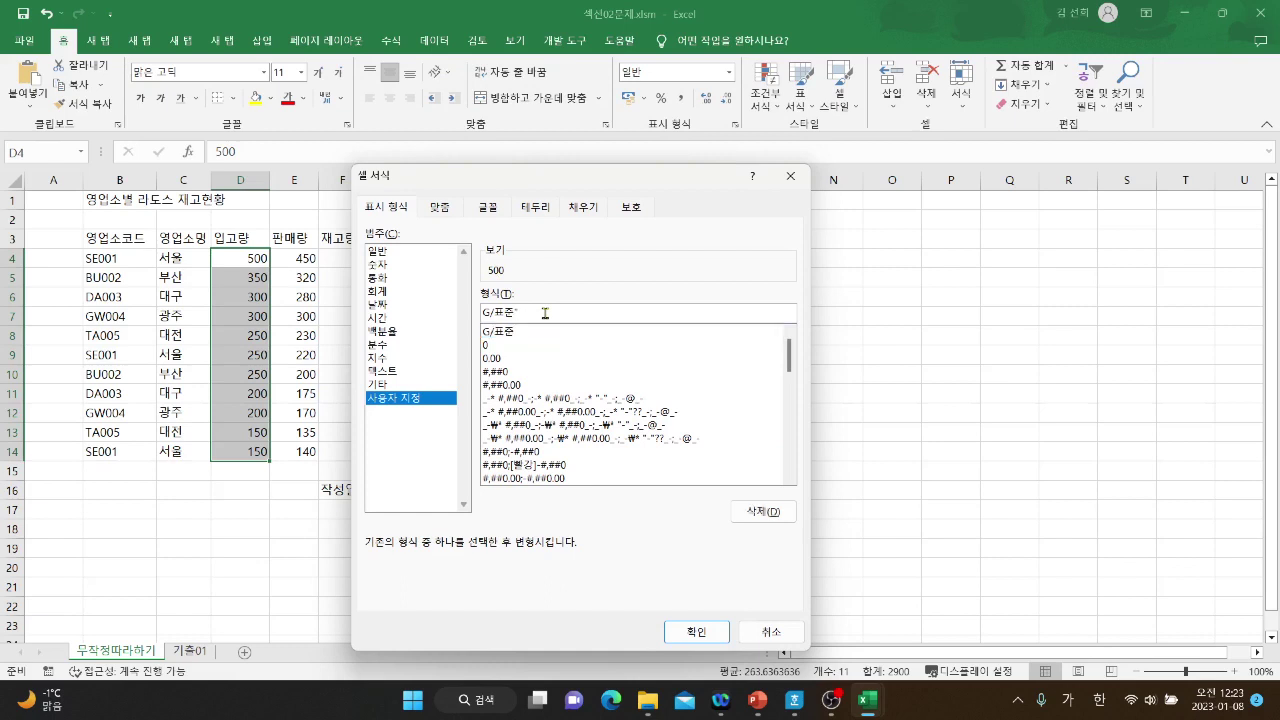
pyautogui.press('Hangul')
pyautogui.write('ro')
pyautogui.press('BackSpace')
pyautogui.press('BackSpace')
pyautogui.press('Hangul')
pyautogui.write('개"')
pyautogui.click(674, 630)
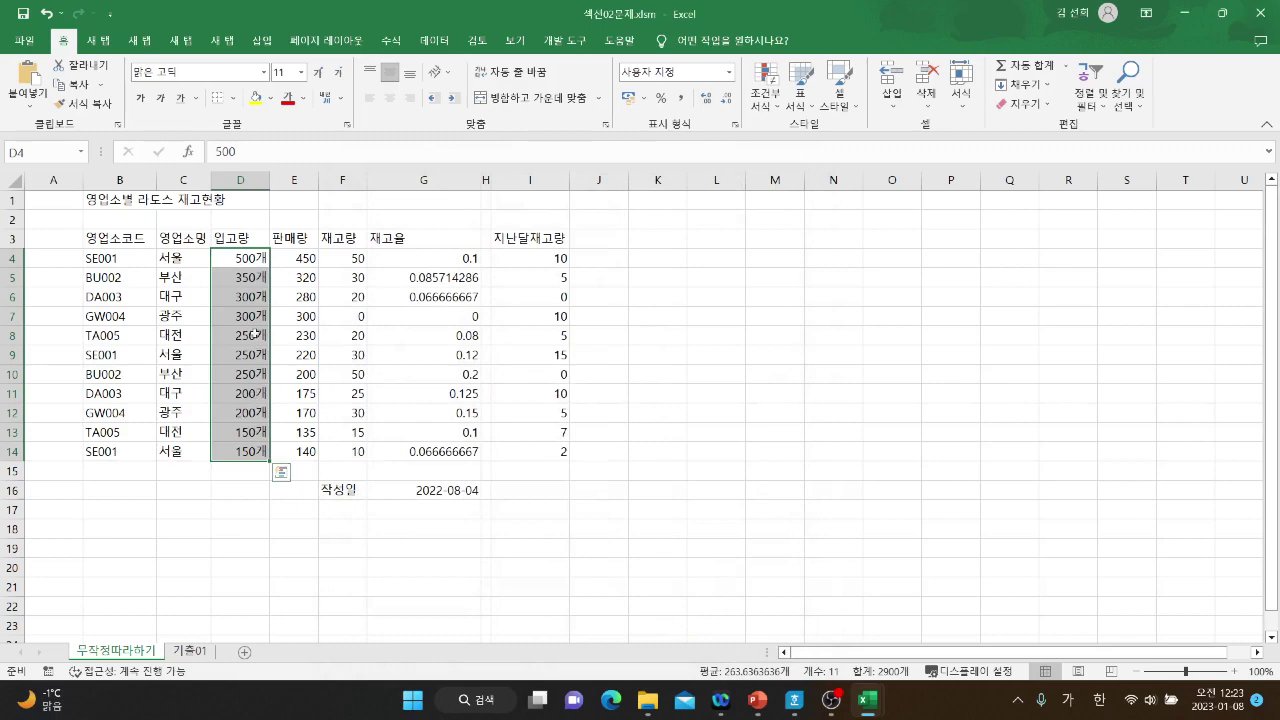
# Change the custom number format of the 입고량 values in D4:D14 to G/표준 "EA", with a space before the unit.
pyautogui.rightClick(257, 253)
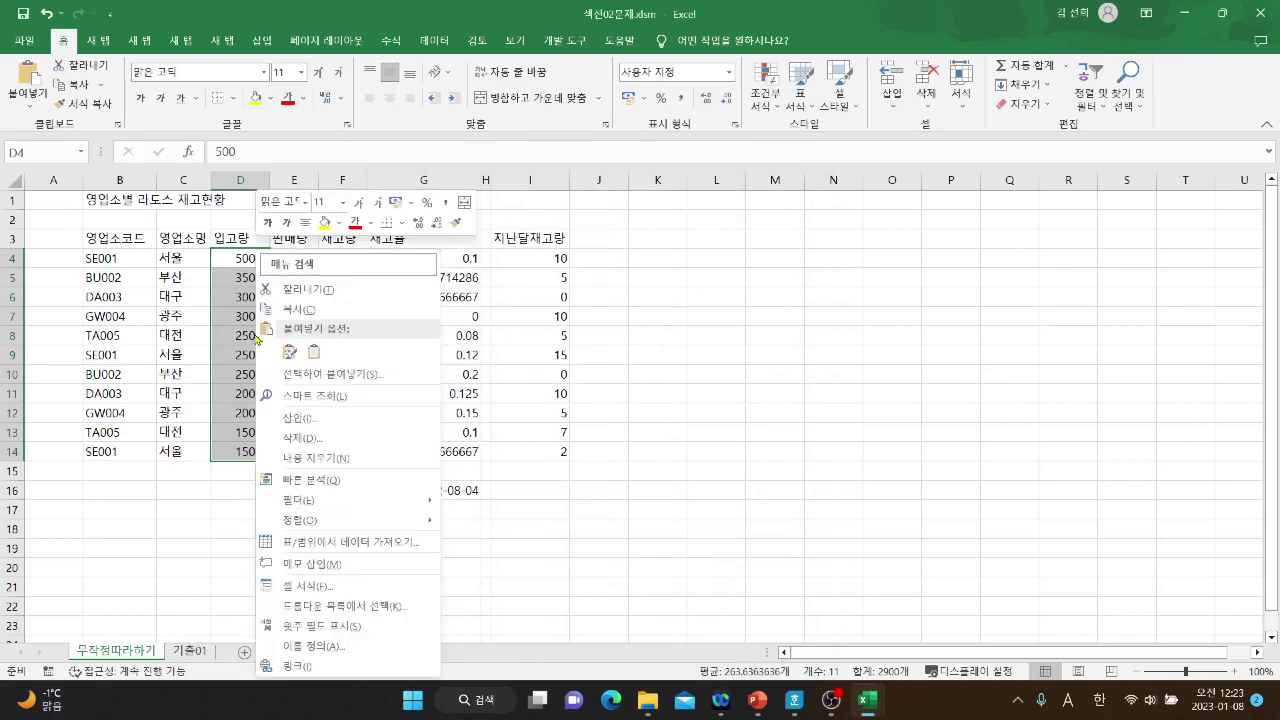
pyautogui.click(357, 588)
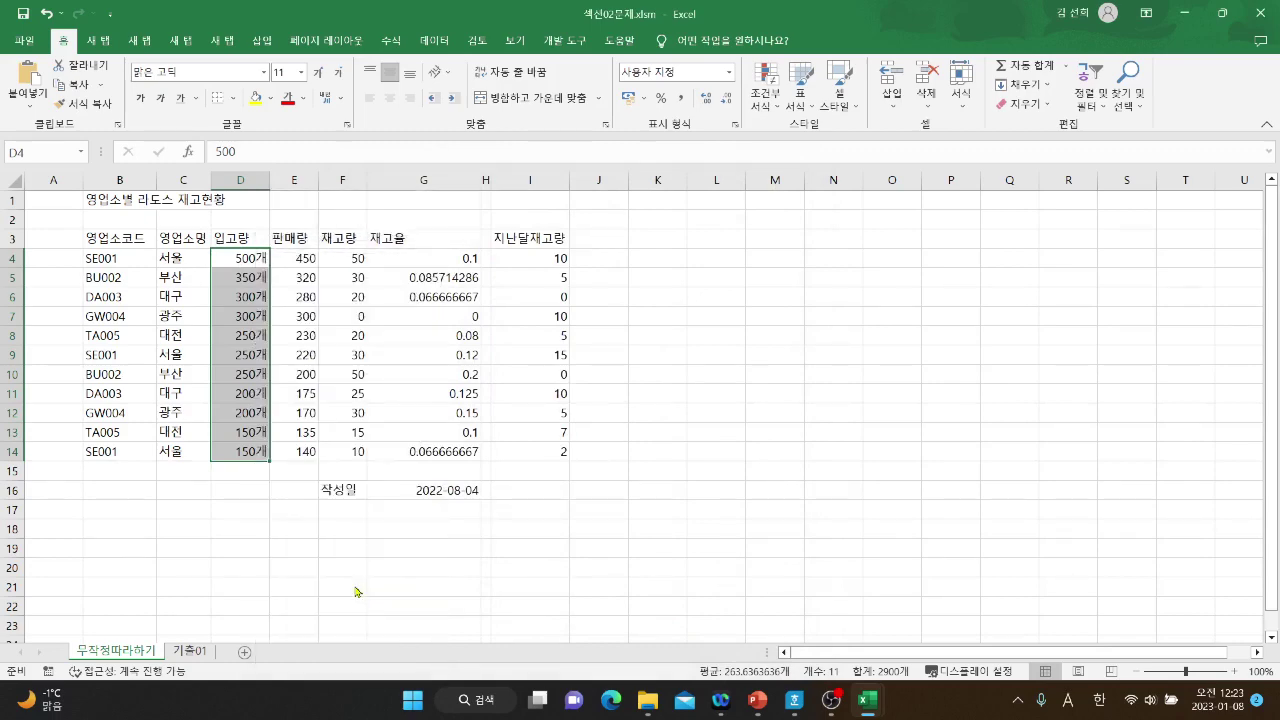
pyautogui.hotkey('ctrl', '1')
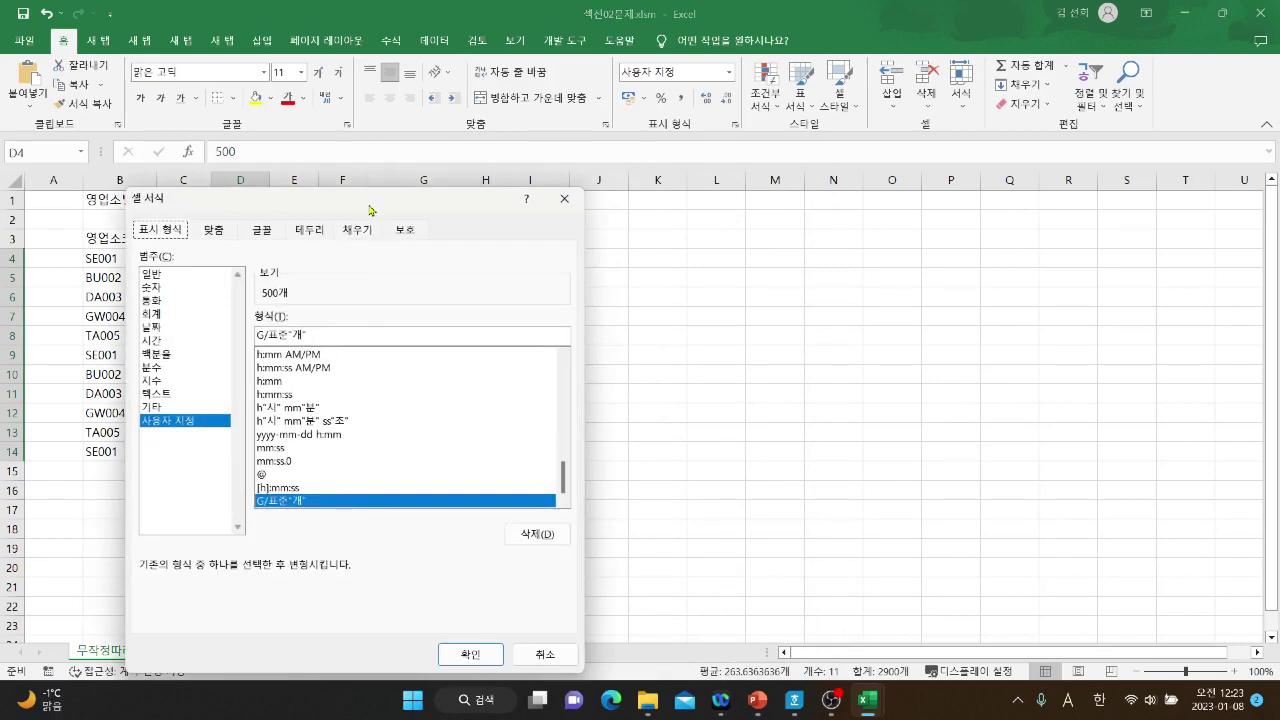
pyautogui.moveTo(371, 209); pyautogui.dragTo(608, 160)
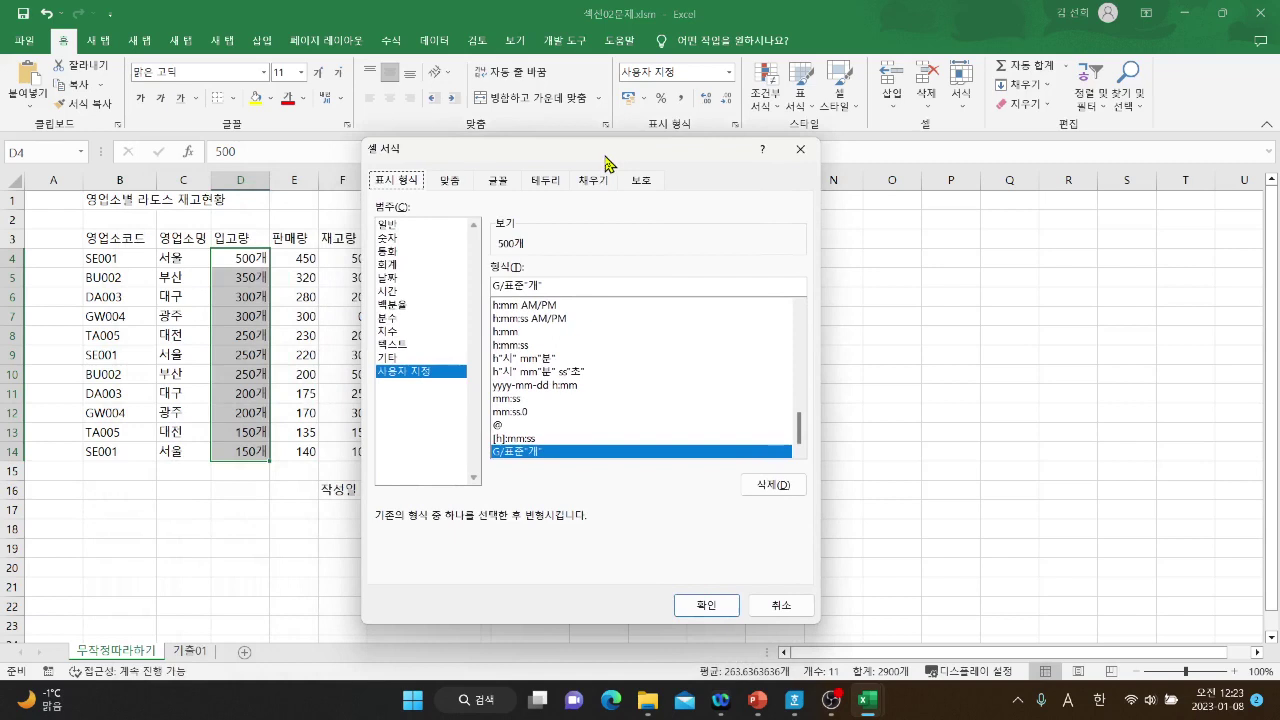
pyautogui.click(553, 284)
pyautogui.press('BackSpace')
pyautogui.press('BackSpace')
pyautogui.press('BackSpace')
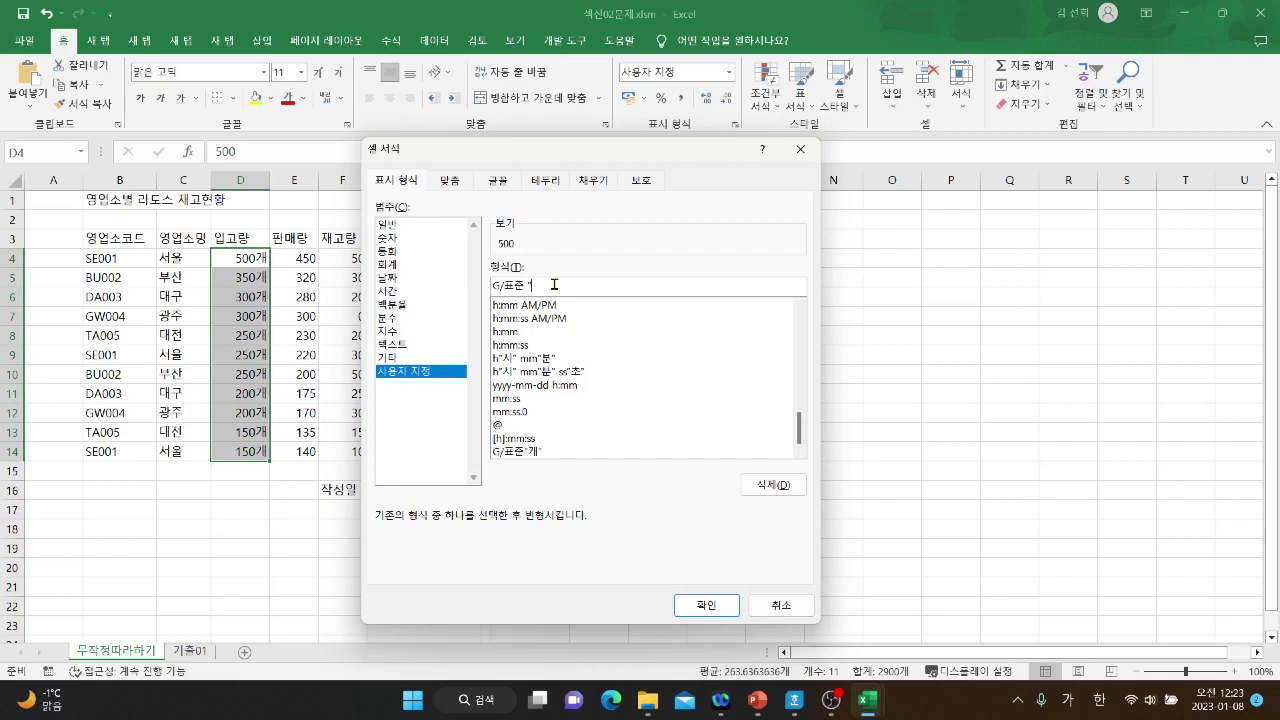
pyautogui.write('"e')
pyautogui.press('BackSpace')
pyautogui.press('Hangul')
pyautogui.write('ea')
pyautogui.press('BackSpace')
pyautogui.press('BackSpace')
pyautogui.write('EA"')
pyautogui.press('Return')
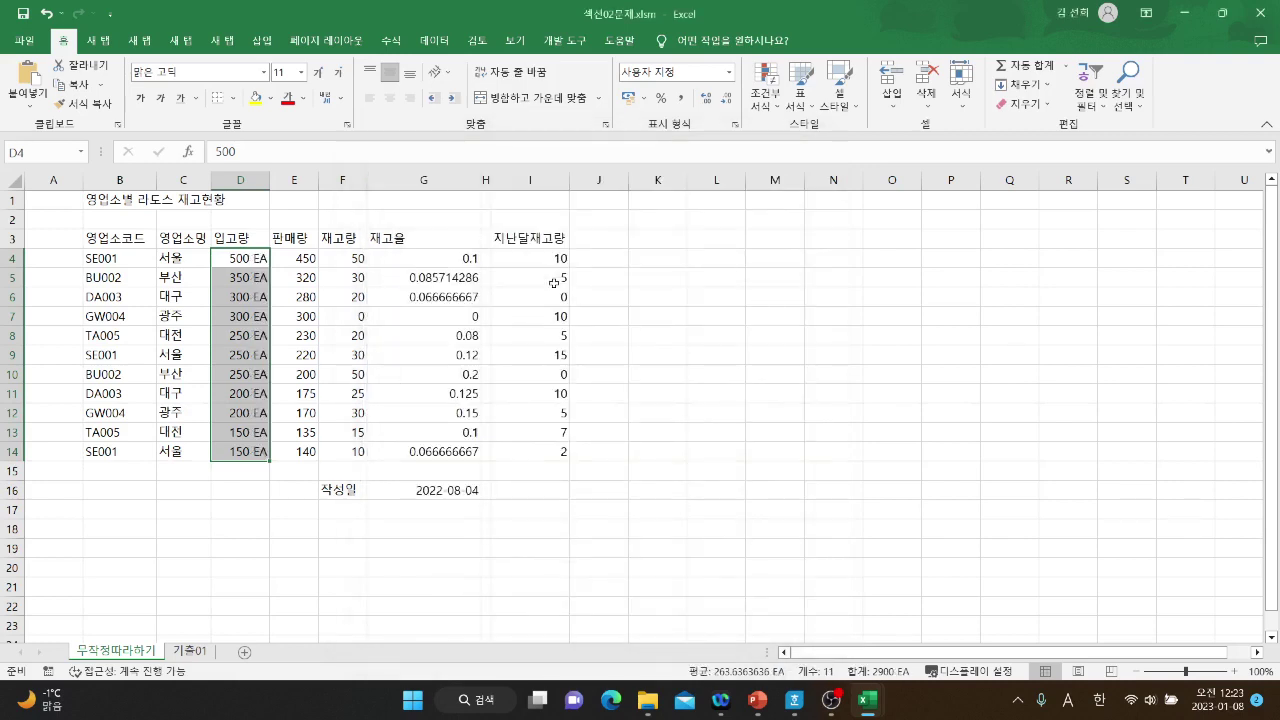
# Change the custom number format of the 입고량 values in D4:D14 to G/표준 "원", keeping a space before the unit.
pyautogui.rightClick(225, 258)
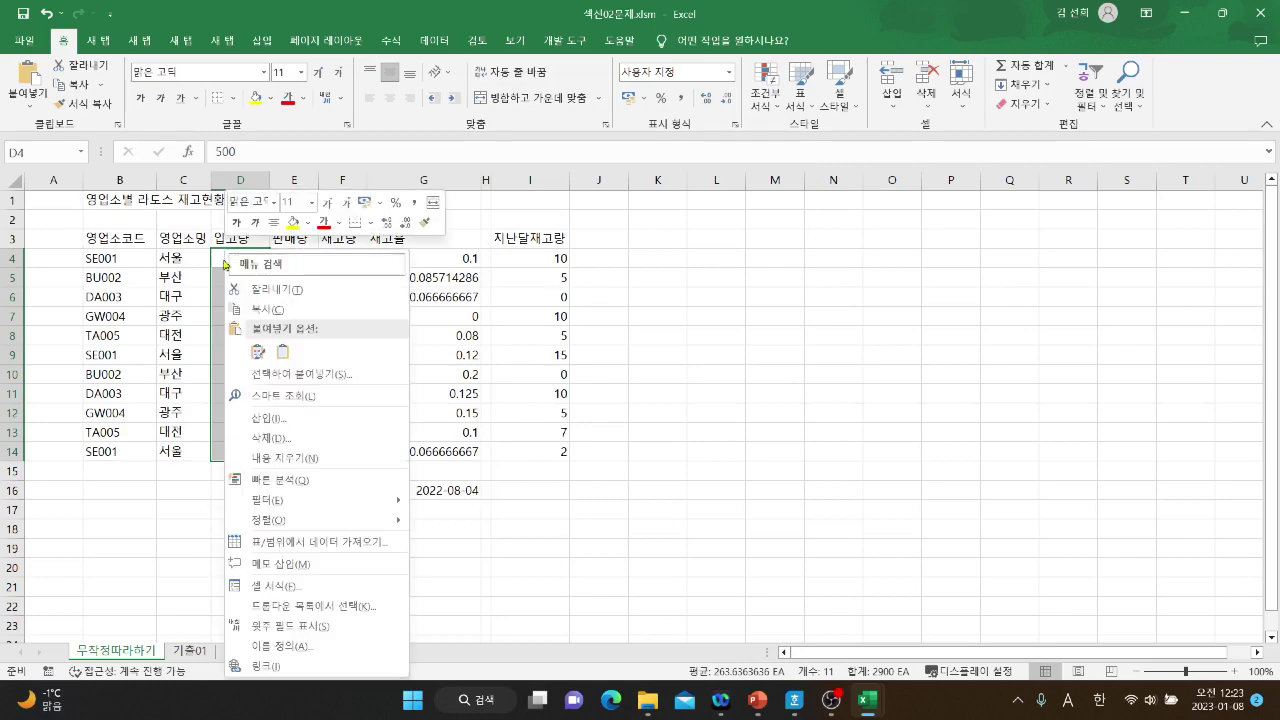
pyautogui.click(309, 586)
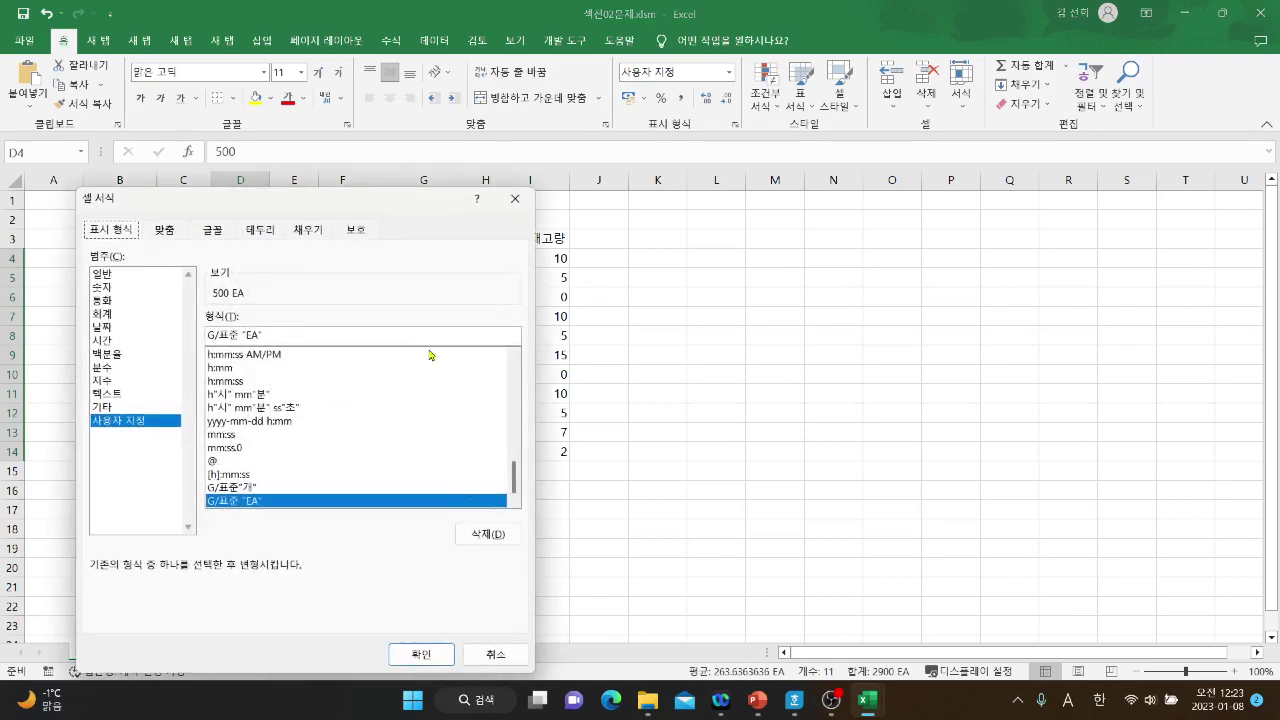
pyautogui.moveTo(390, 203); pyautogui.dragTo(718, 170)
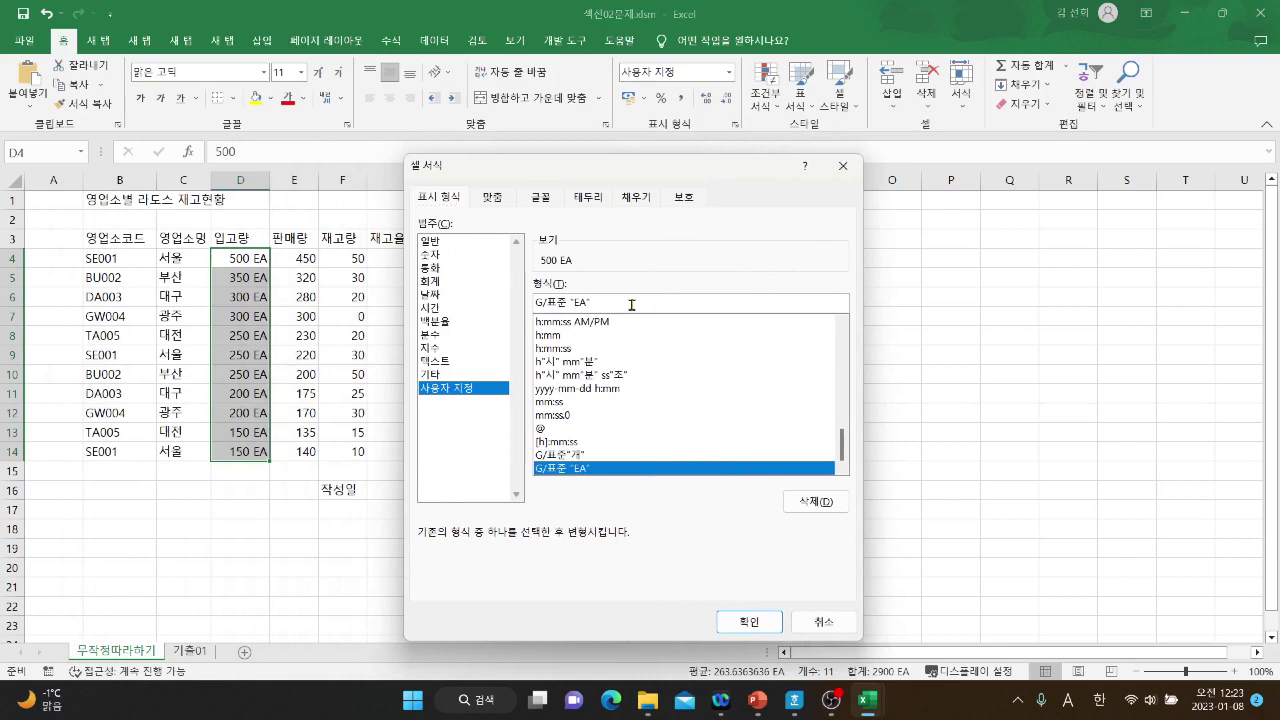
pyautogui.press('BackSpace')
pyautogui.press('BackSpace')
pyautogui.press('BackSpace')
pyautogui.press('BackSpace')
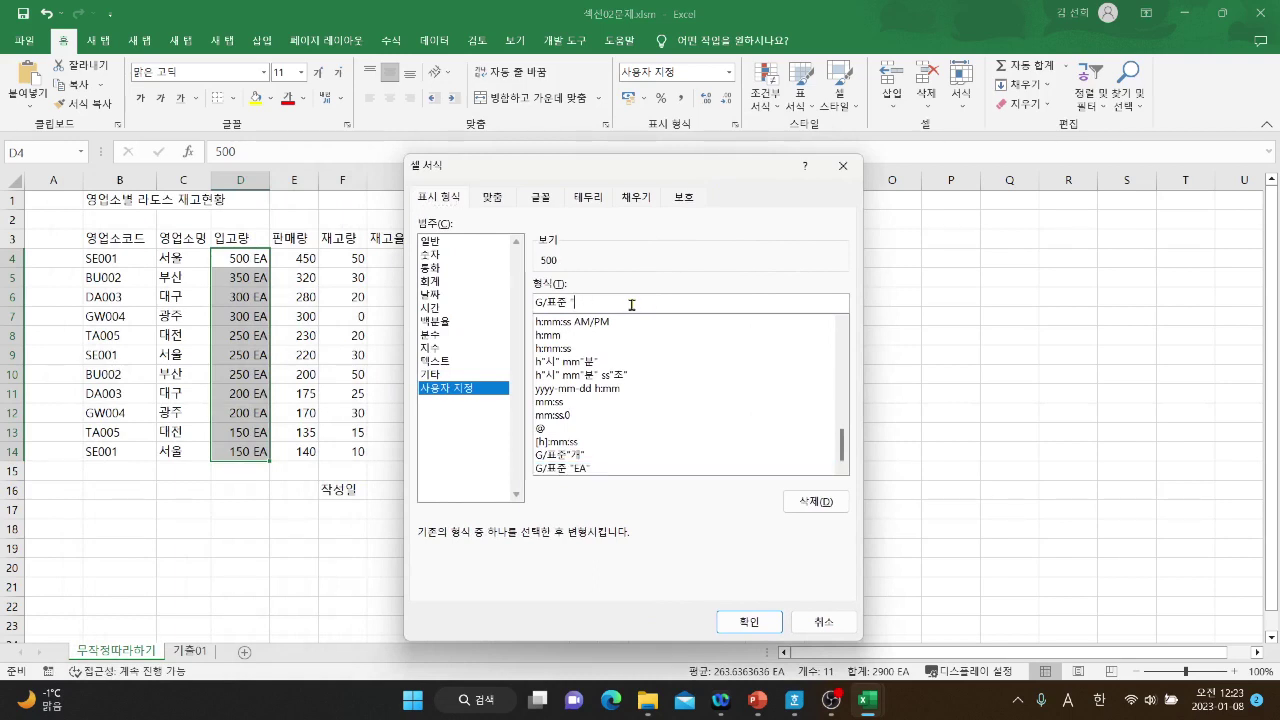
pyautogui.press('BackSpace')
pyautogui.write('"DN')
pyautogui.press('BackSpace')
pyautogui.press('BackSpace')
pyautogui.press('Hangul')
pyautogui.write('원"')
pyautogui.press('Return')
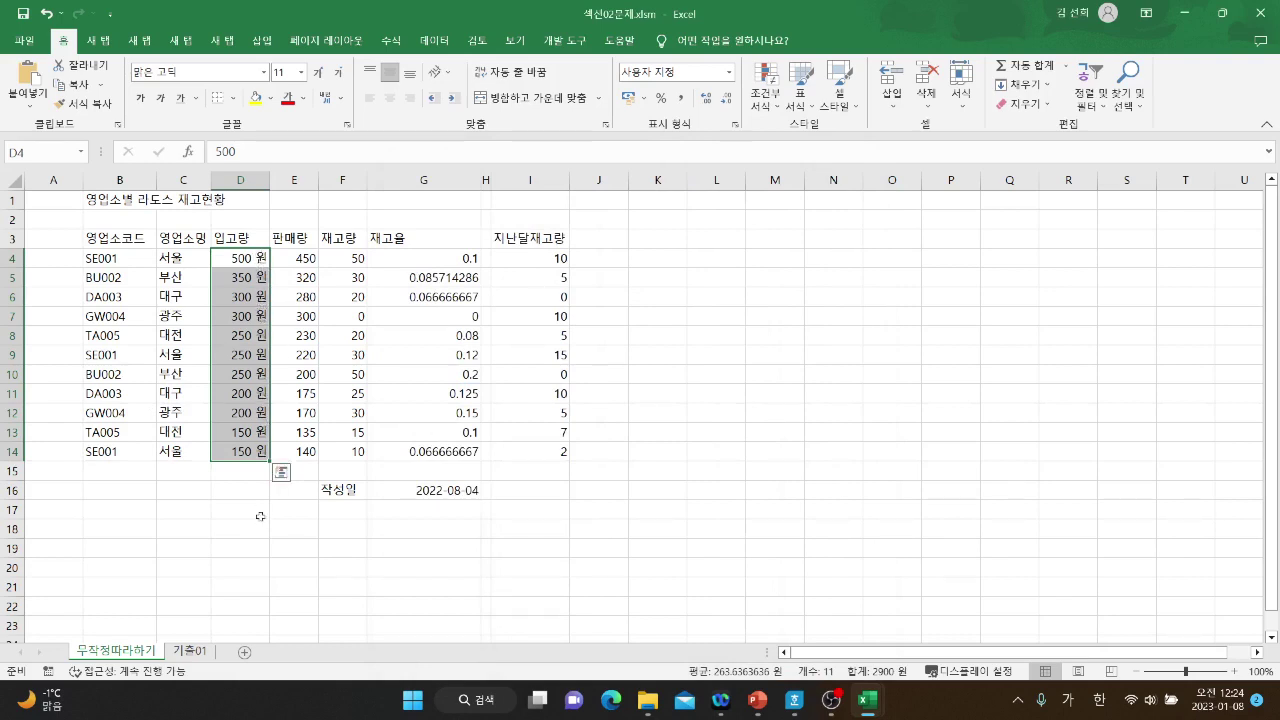
# Reopen the cell format of D4:D14 and re-enter the unit 원 in the custom format without quotation marks.
pyautogui.rightClick(245, 297)
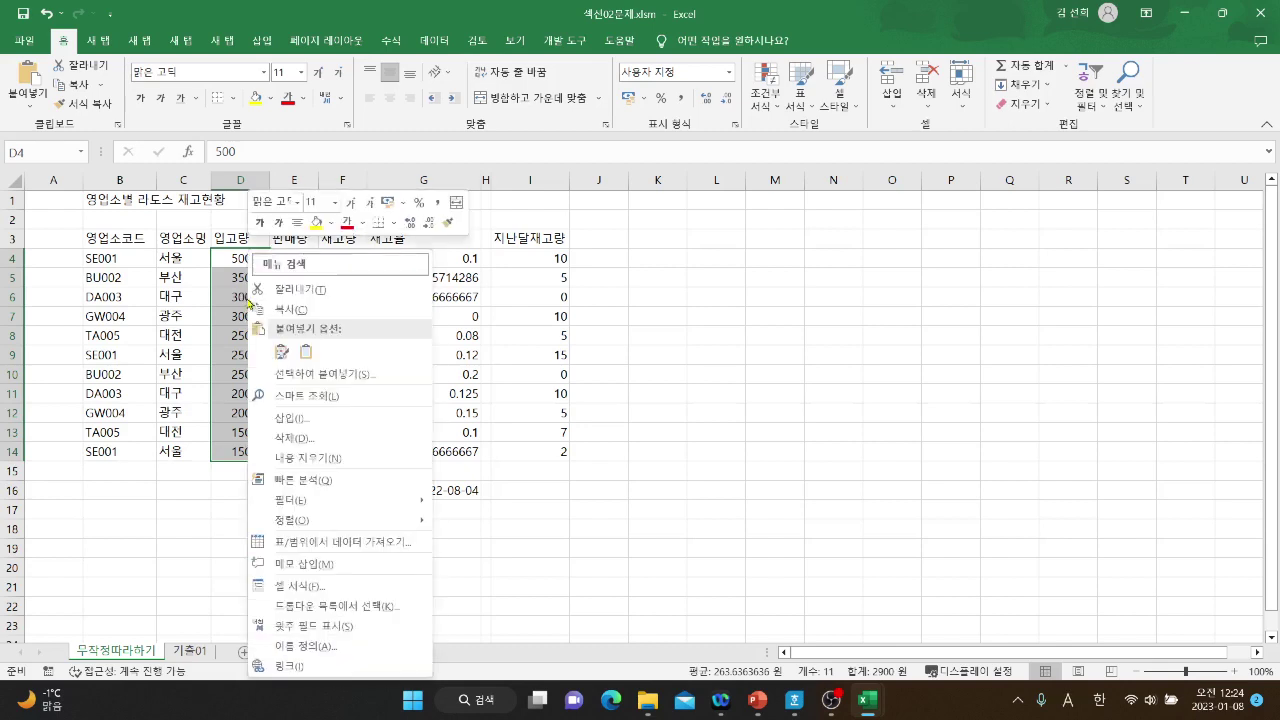
pyautogui.click(318, 563)
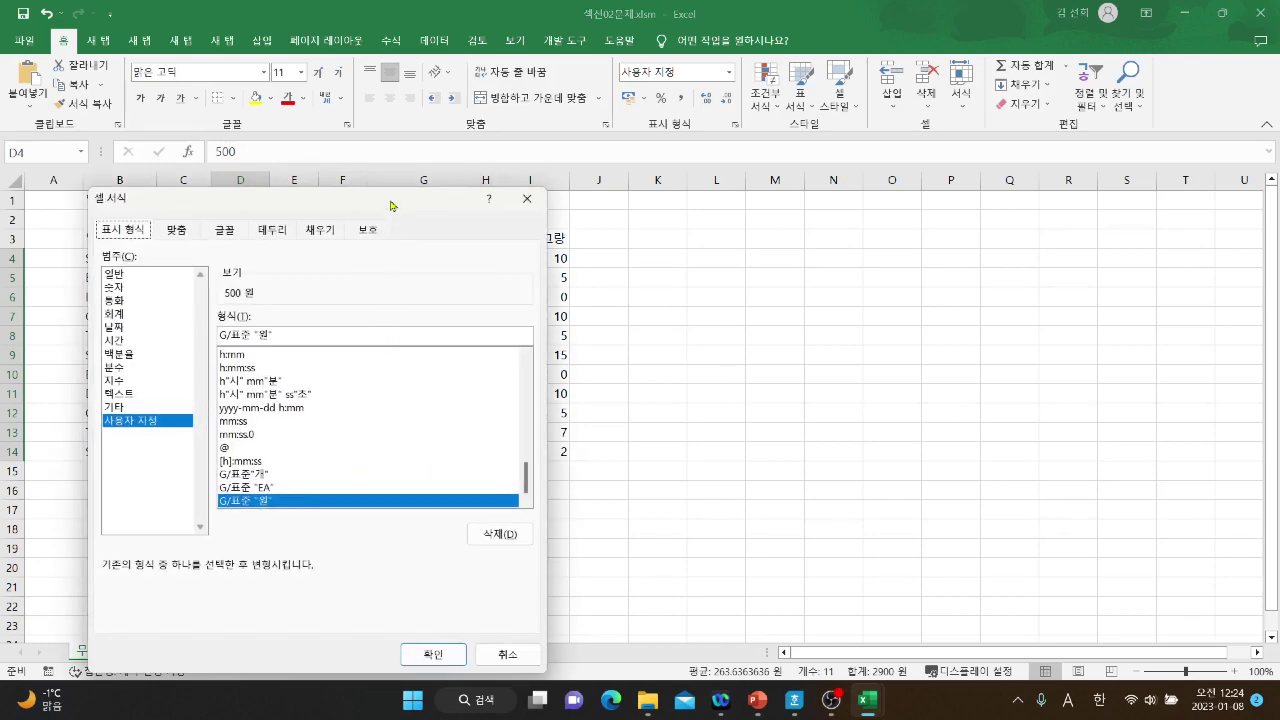
pyautogui.moveTo(394, 195); pyautogui.dragTo(749, 178)
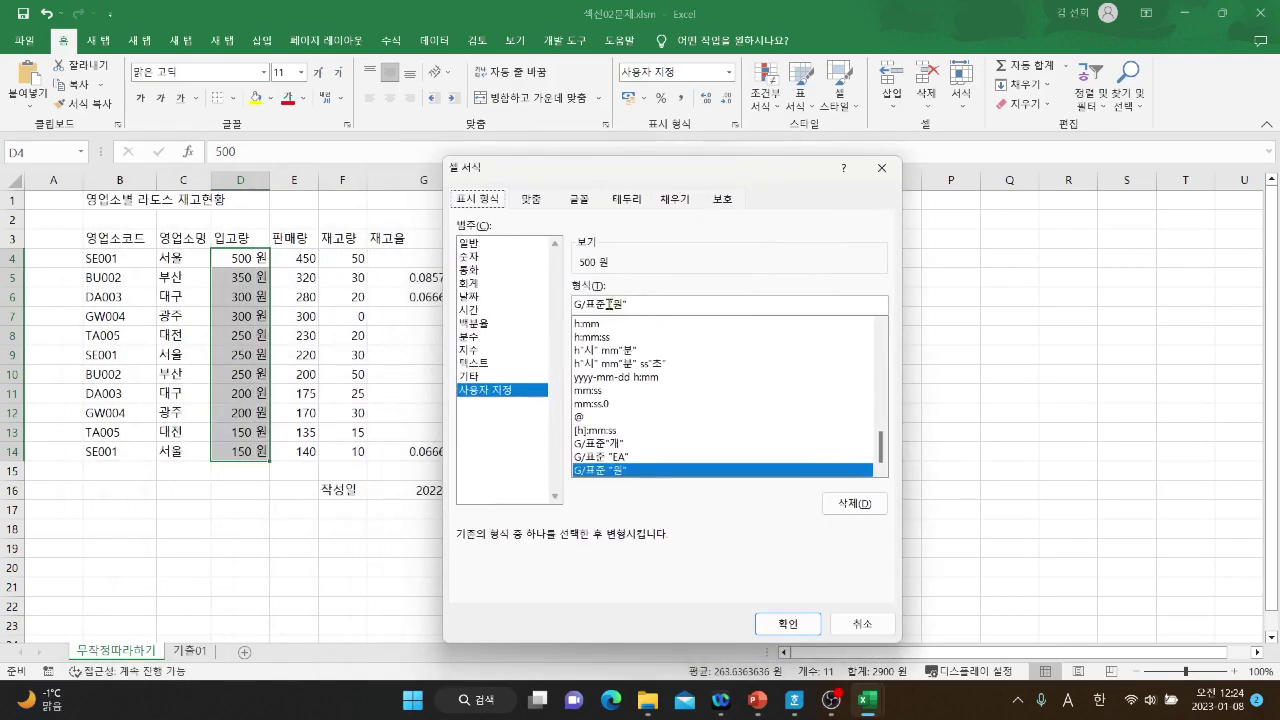
pyautogui.moveTo(606, 305); pyautogui.dragTo(642, 304)
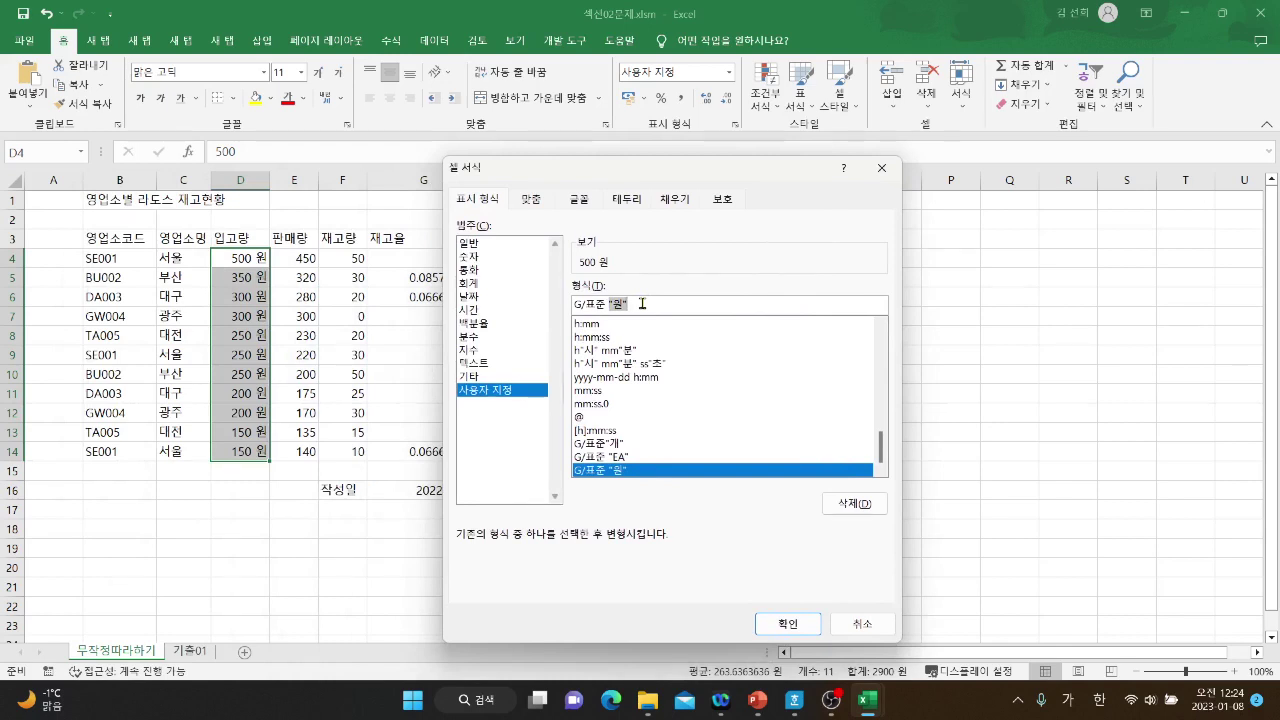
pyautogui.press('BackSpace')
pyautogui.write('원')
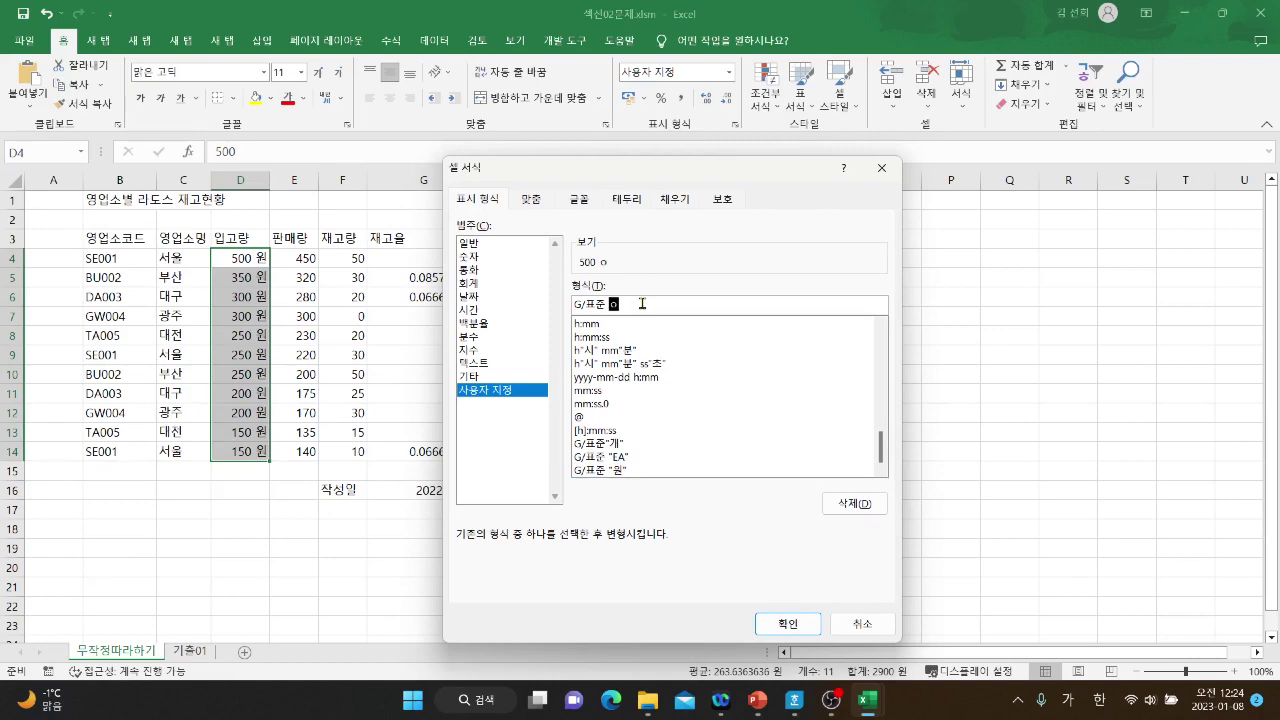
pyautogui.press('Hangul')
pyautogui.press('Return')
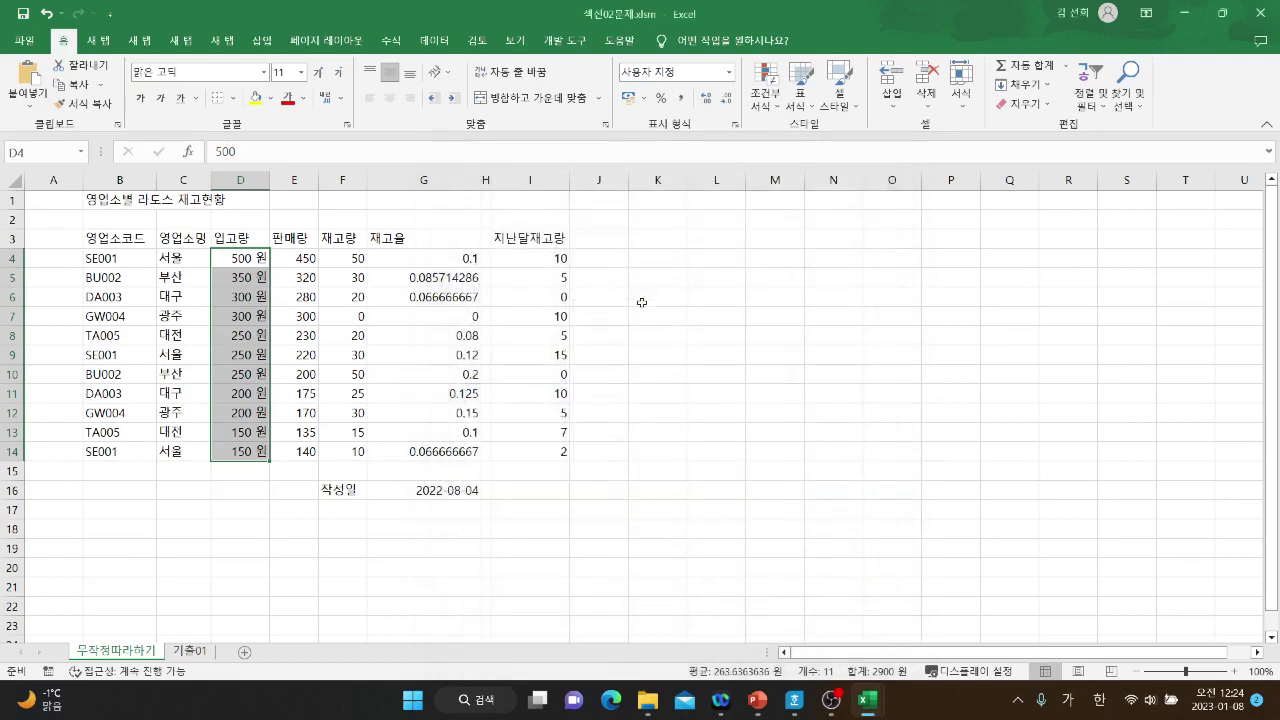
# Replace the unit in the custom number format of D4:D14 with 개, entered without quotation marks after G/표준 and a space.
pyautogui.rightClick(238, 300)
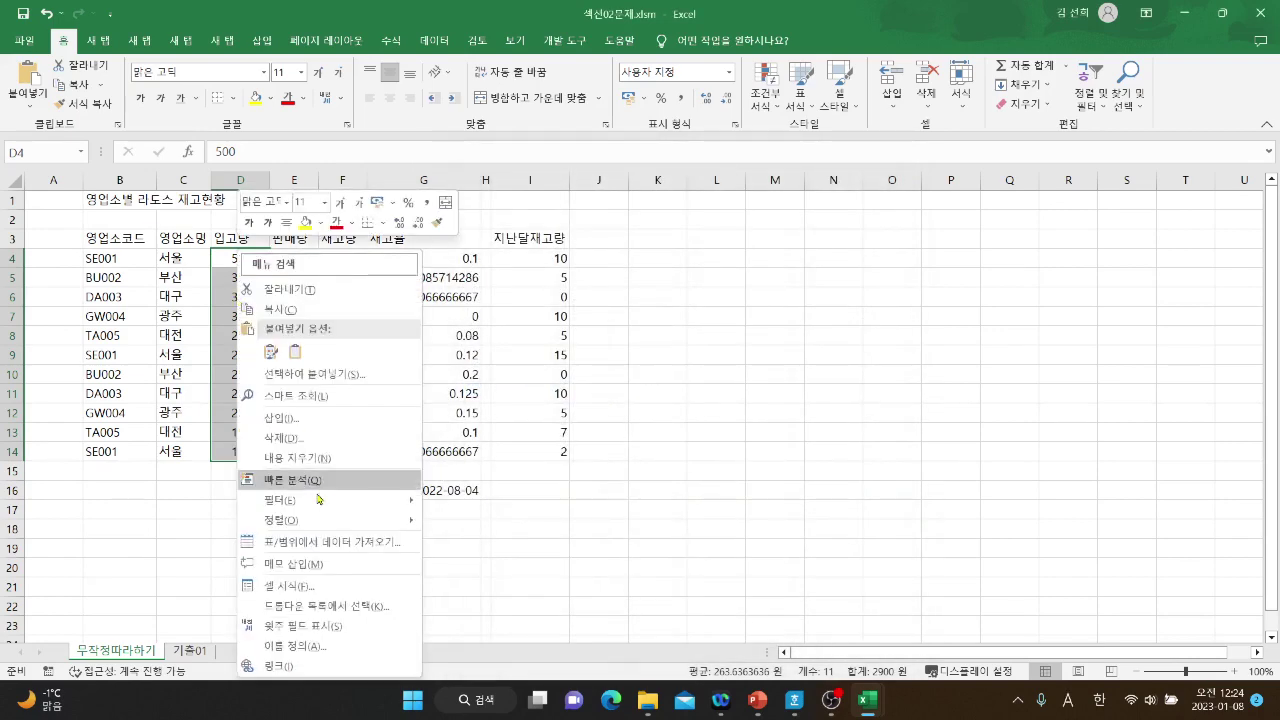
pyautogui.click(313, 589)
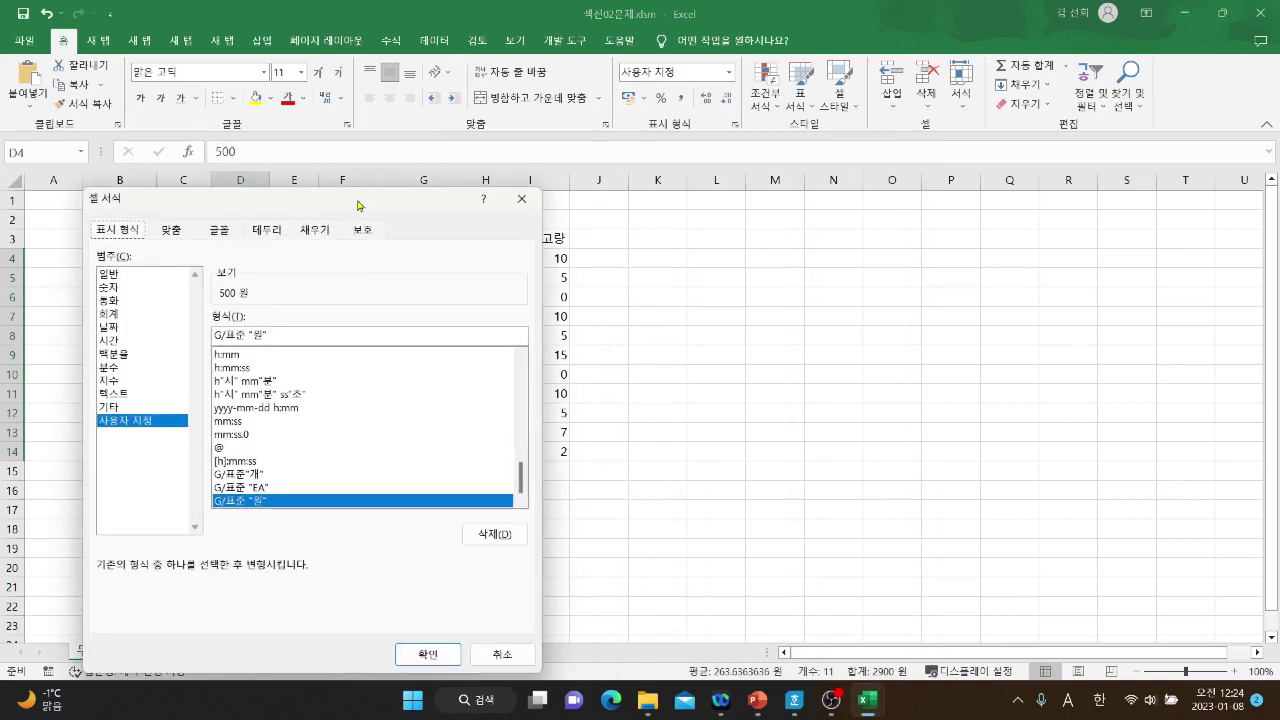
pyautogui.moveTo(361, 189); pyautogui.dragTo(753, 187)
pyautogui.click(680, 316)
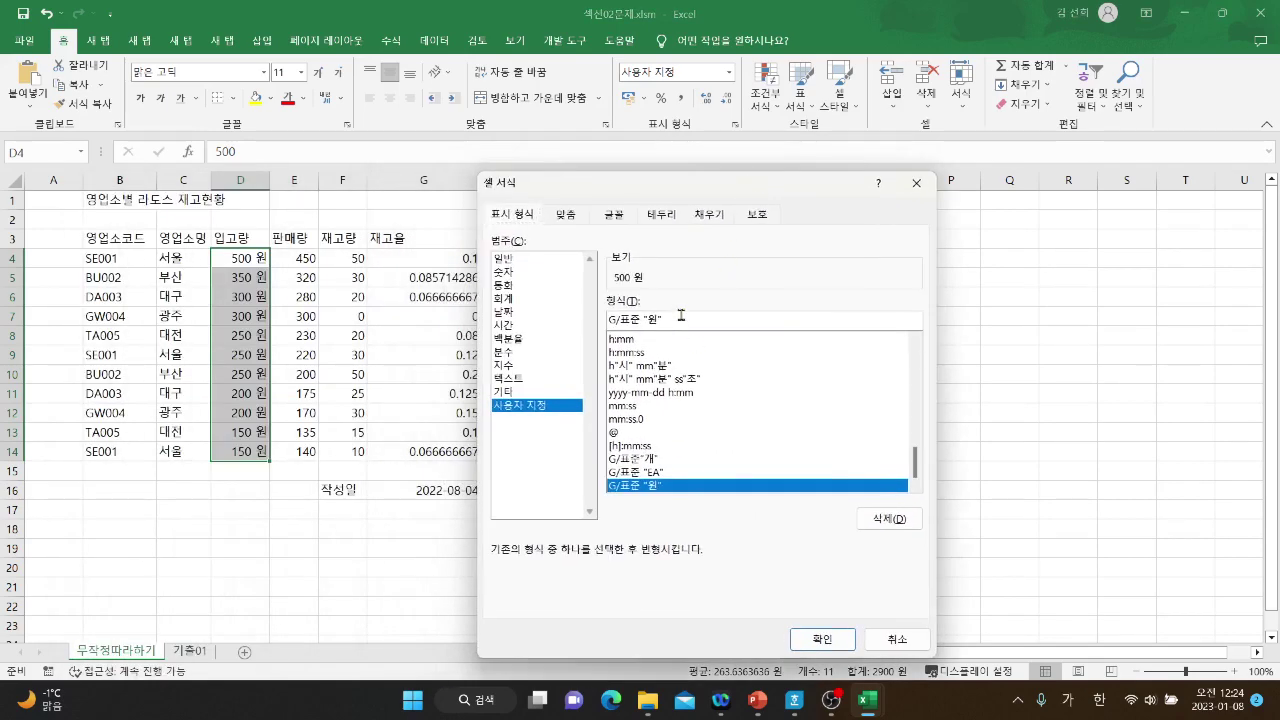
pyautogui.press('BackSpace')
pyautogui.press('BackSpace')
pyautogui.press('BackSpace')
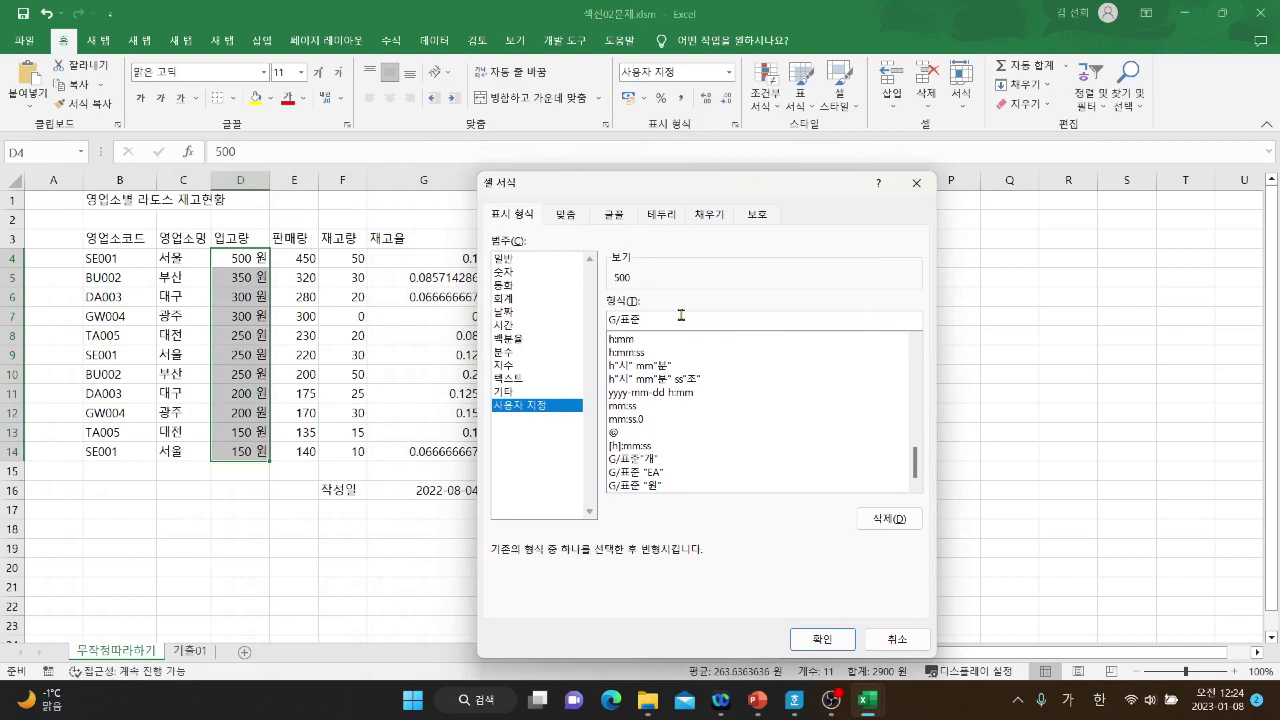
pyautogui.write('개')
pyautogui.press('Return')
# Check how the 개 unit is written in the custom number format of D4:D14, leaving the format as it is.
pyautogui.rightClick(254, 331)
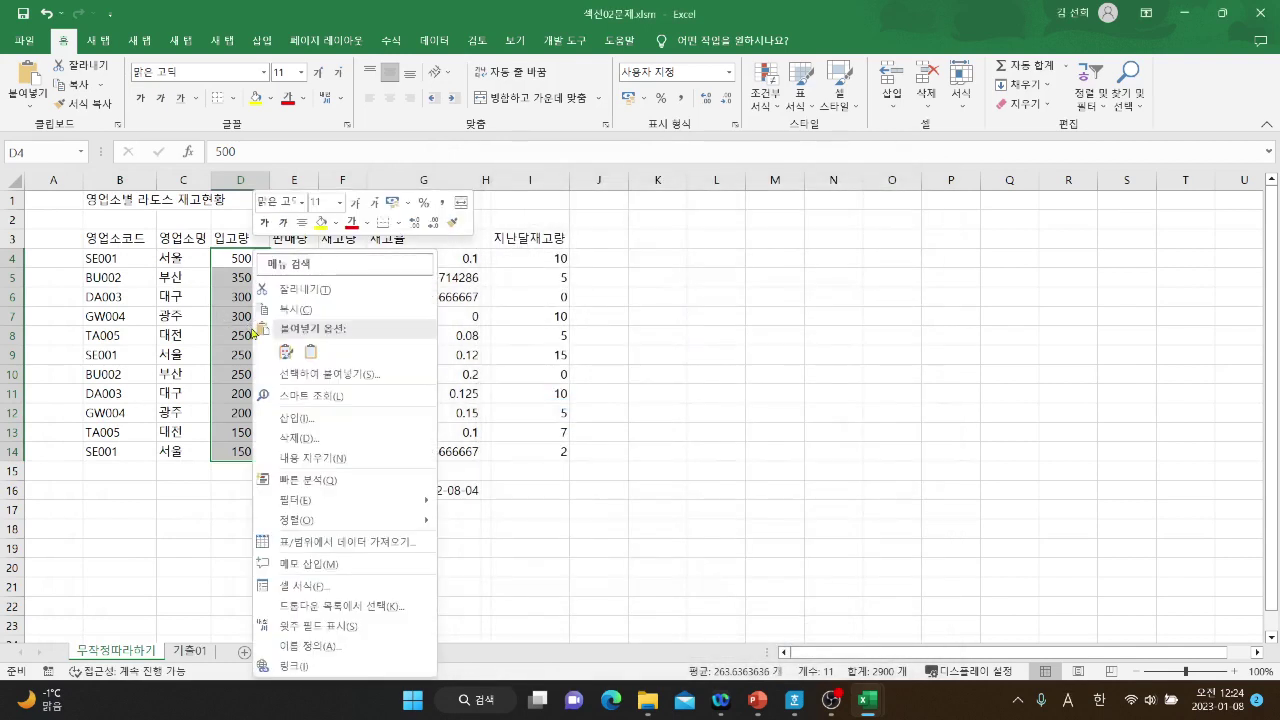
pyautogui.click(305, 588)
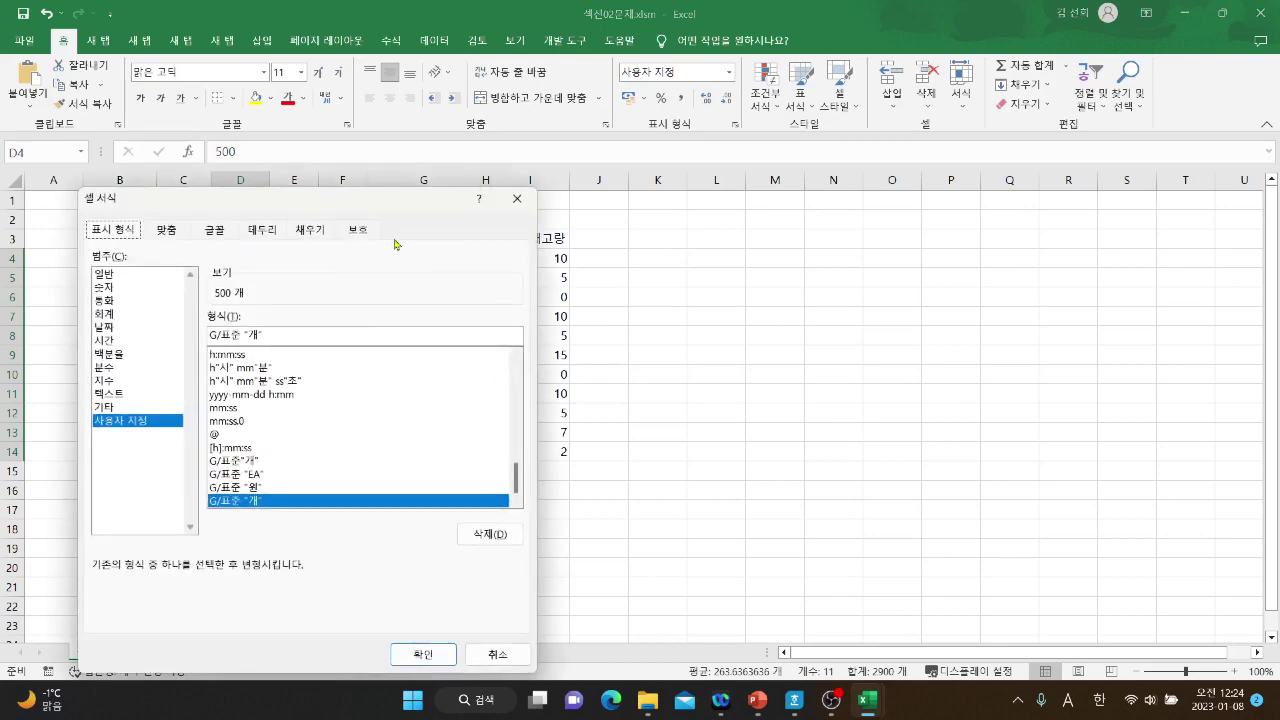
pyautogui.moveTo(392, 203); pyautogui.dragTo(729, 163)
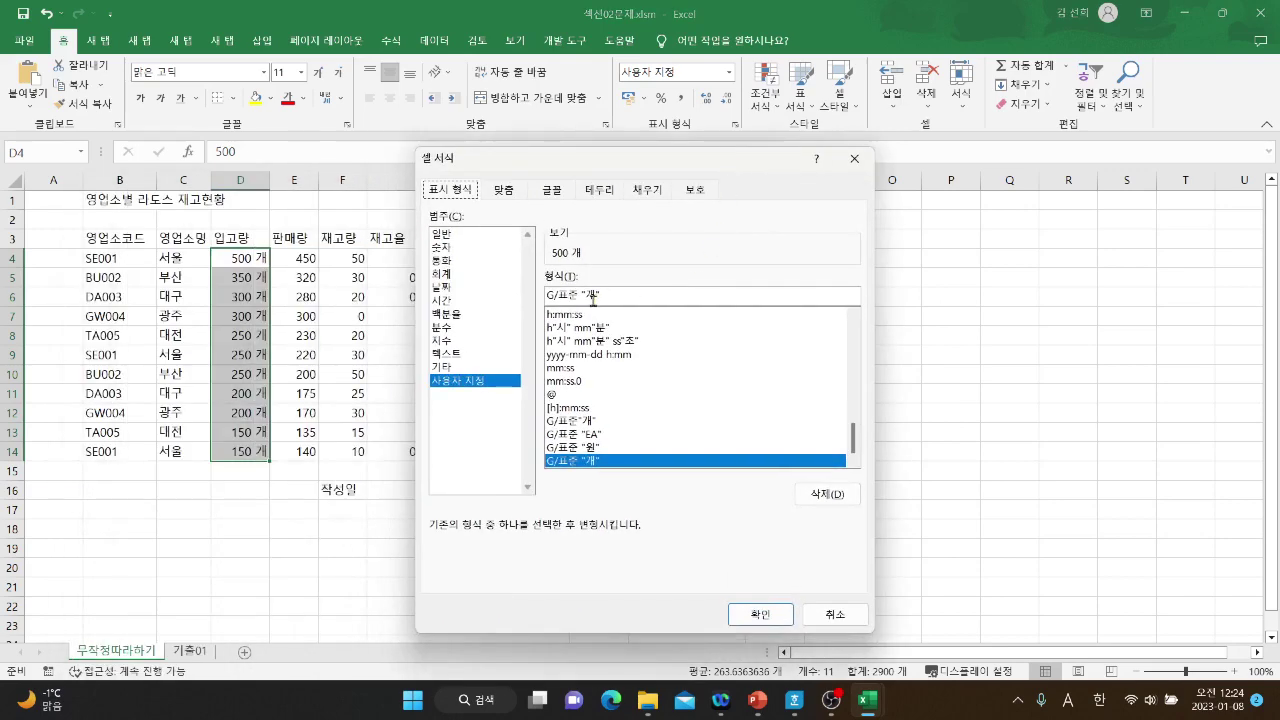
pyautogui.moveTo(579, 297); pyautogui.dragTo(618, 297)
pyautogui.click(816, 609)
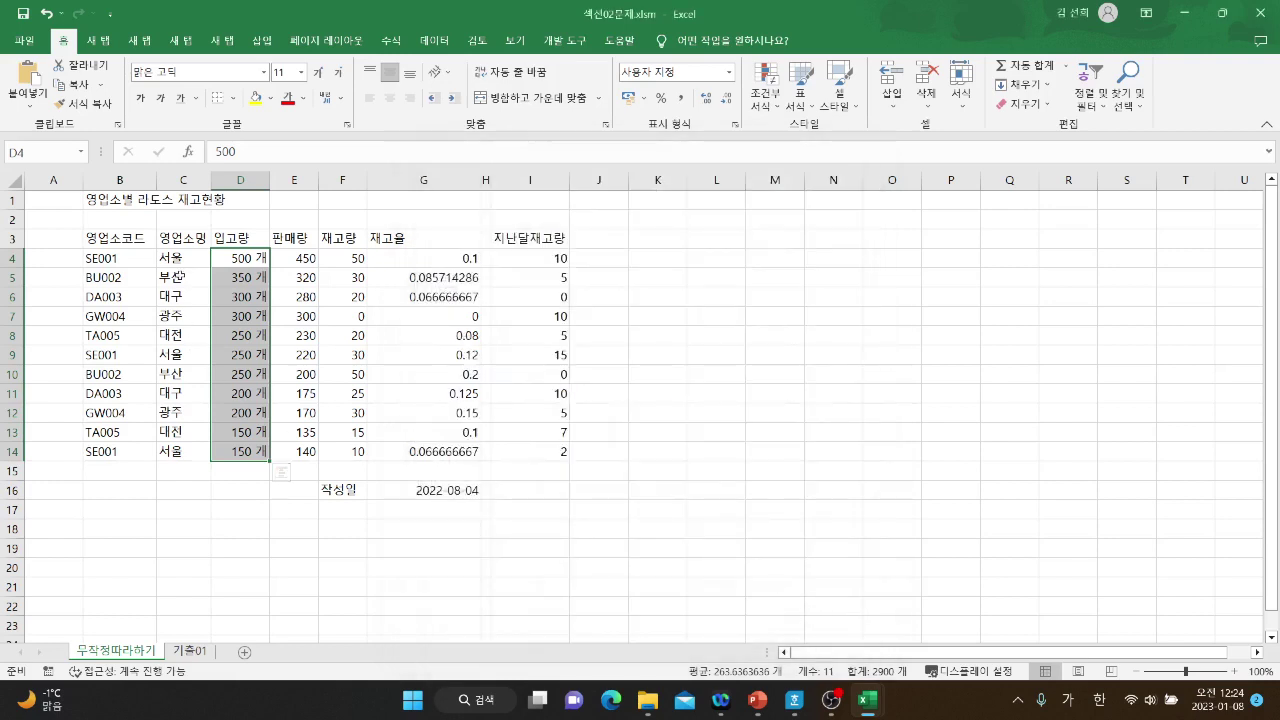
# Examine the 영업소명 entries in C4:C14 and the stored content of cell C4.
pyautogui.click(179, 256)
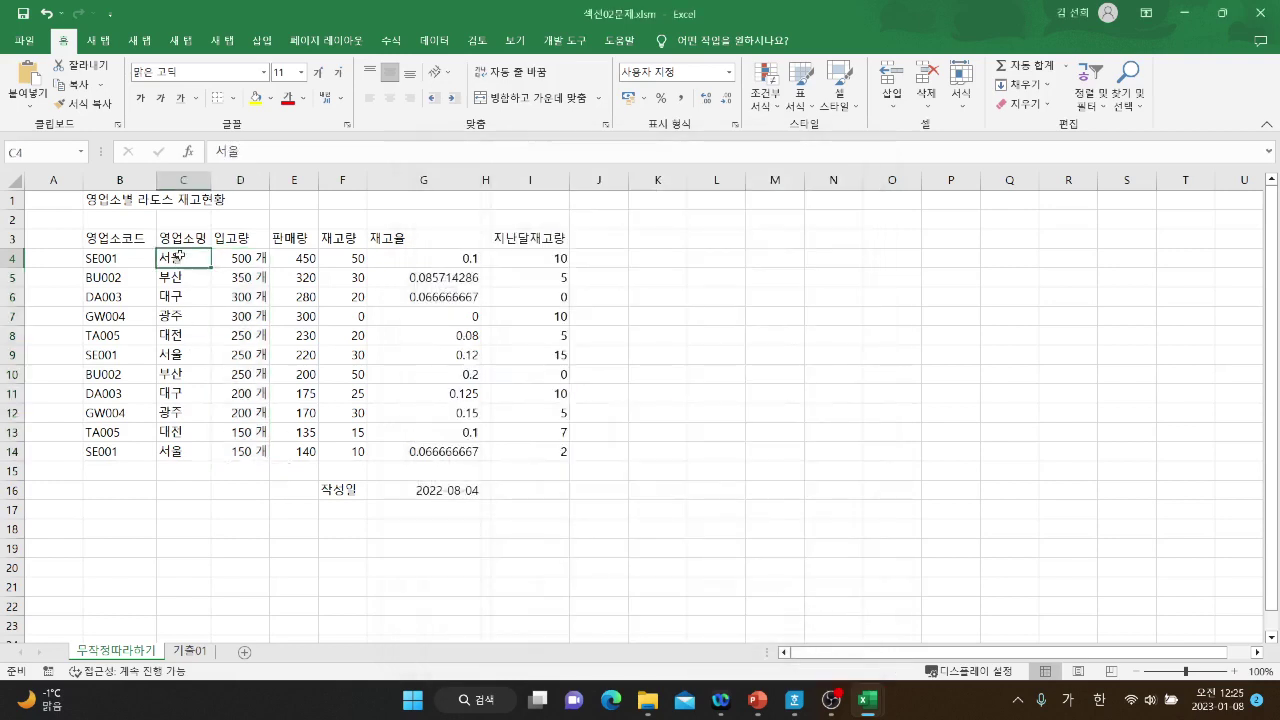
pyautogui.moveTo(179, 256); pyautogui.dragTo(187, 447)
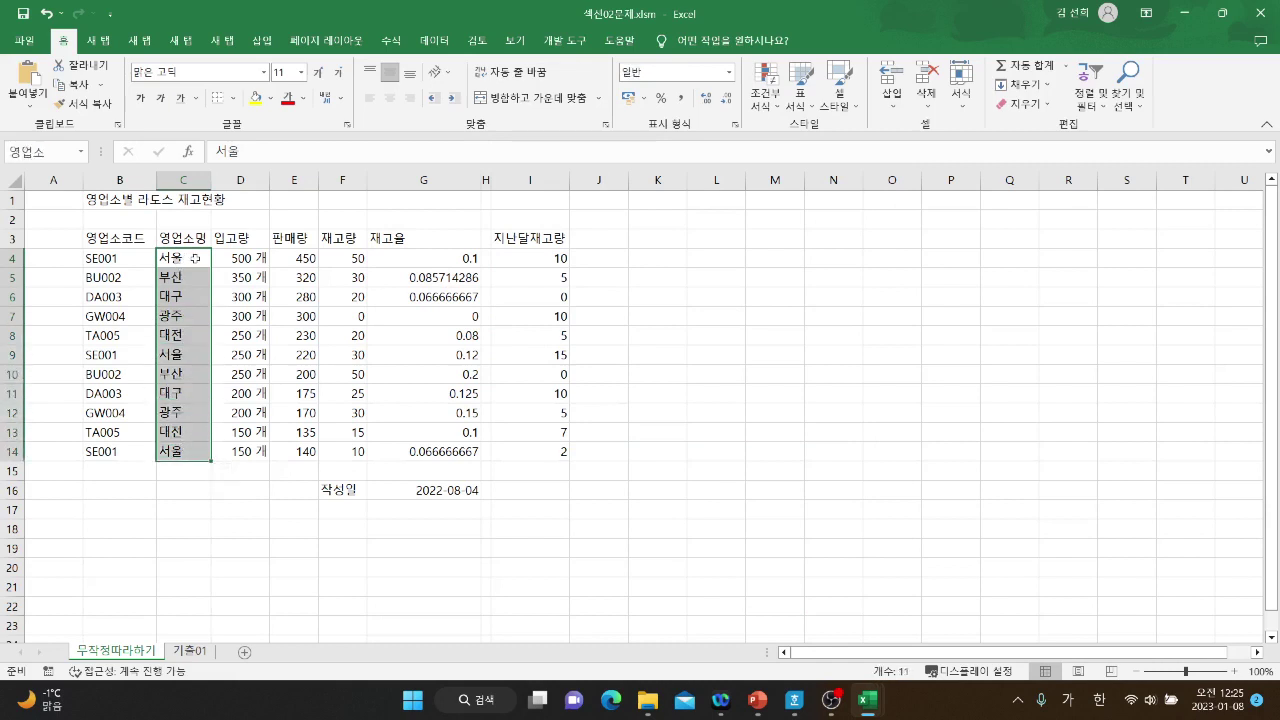
pyautogui.click(196, 277)
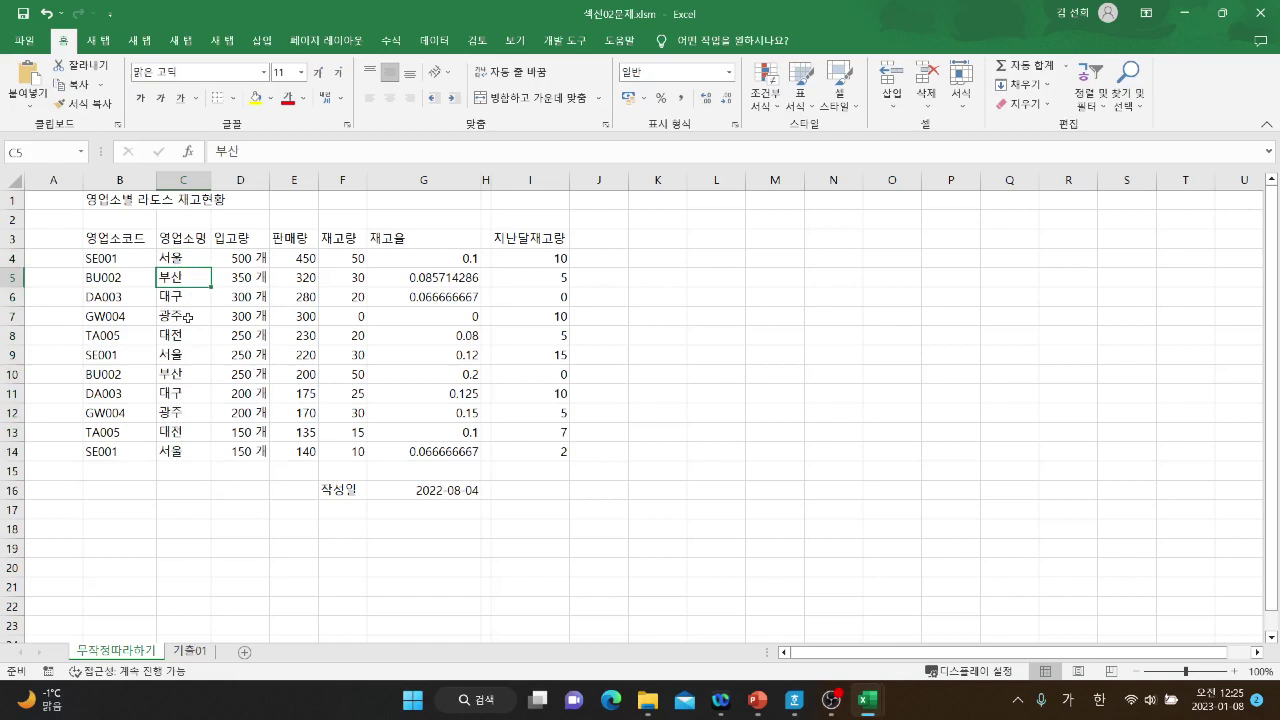
pyautogui.click(194, 258)
pyautogui.click(236, 158)
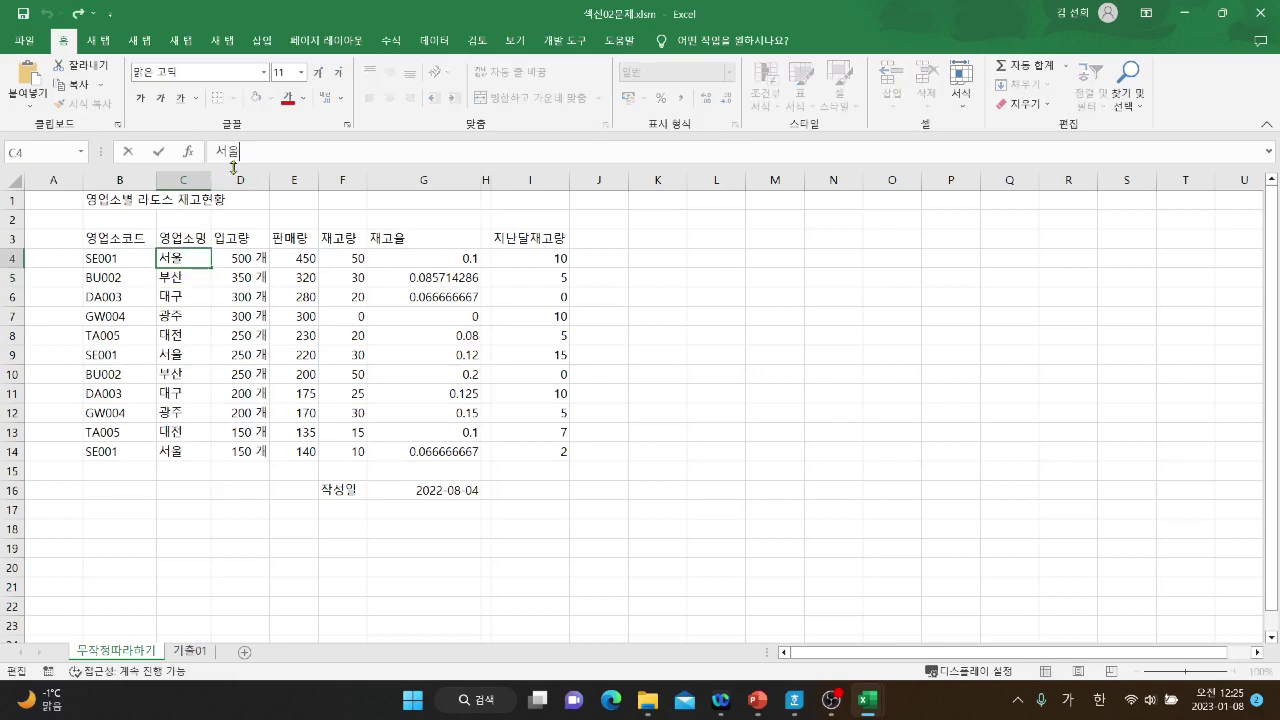
pyautogui.click(200, 487)
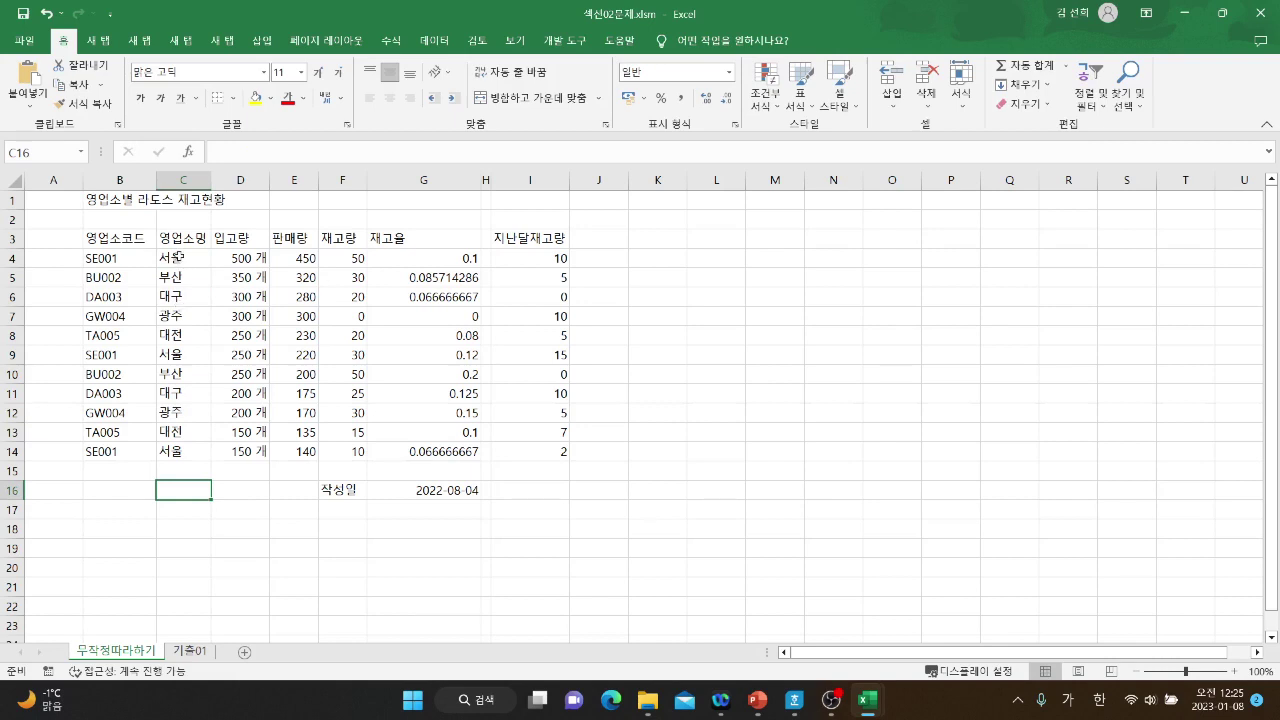
# Apply the custom number format G/표준"영업소" to the 영업소명 entries in C4:C14.
pyautogui.moveTo(180, 258); pyautogui.dragTo(184, 451)
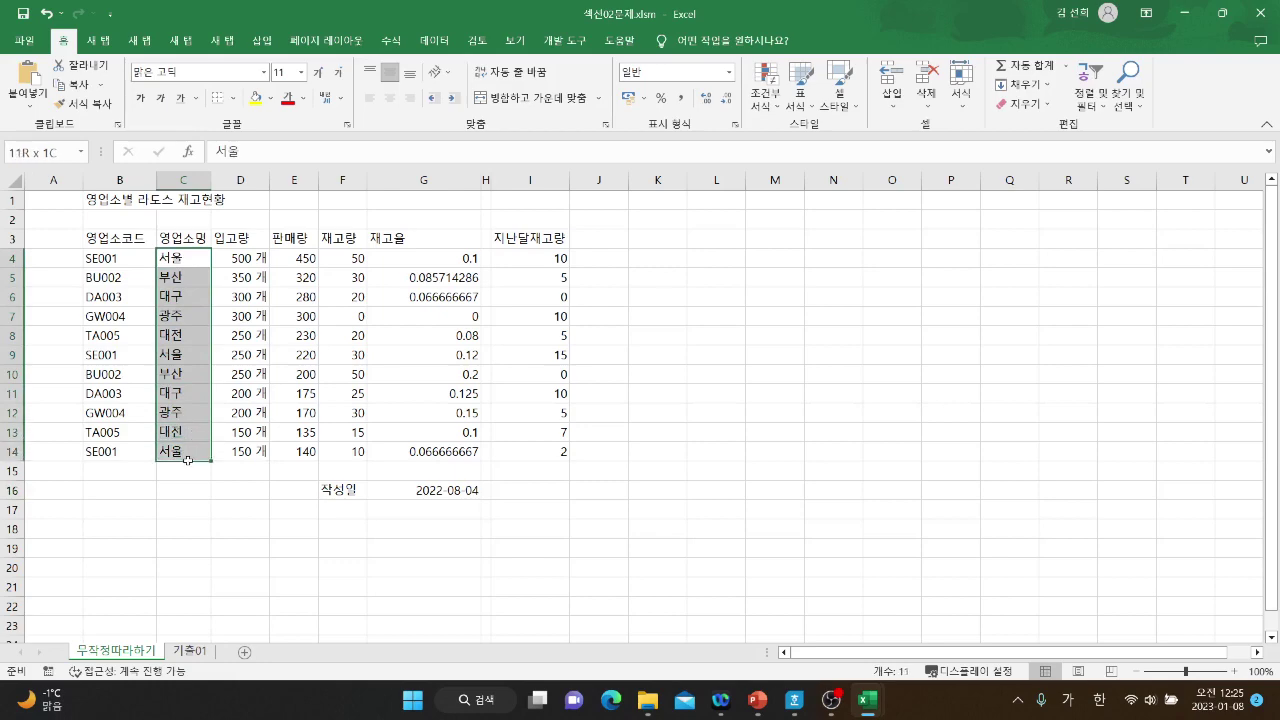
pyautogui.rightClick(173, 354)
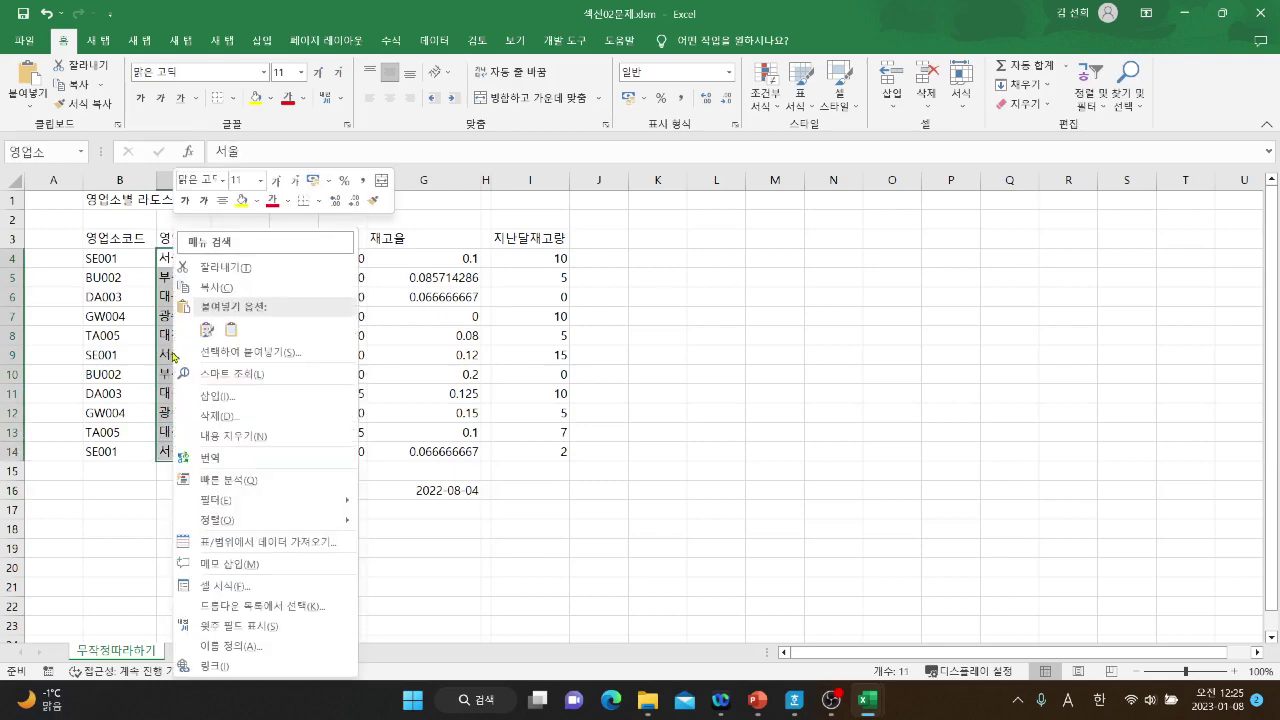
pyautogui.click(222, 586)
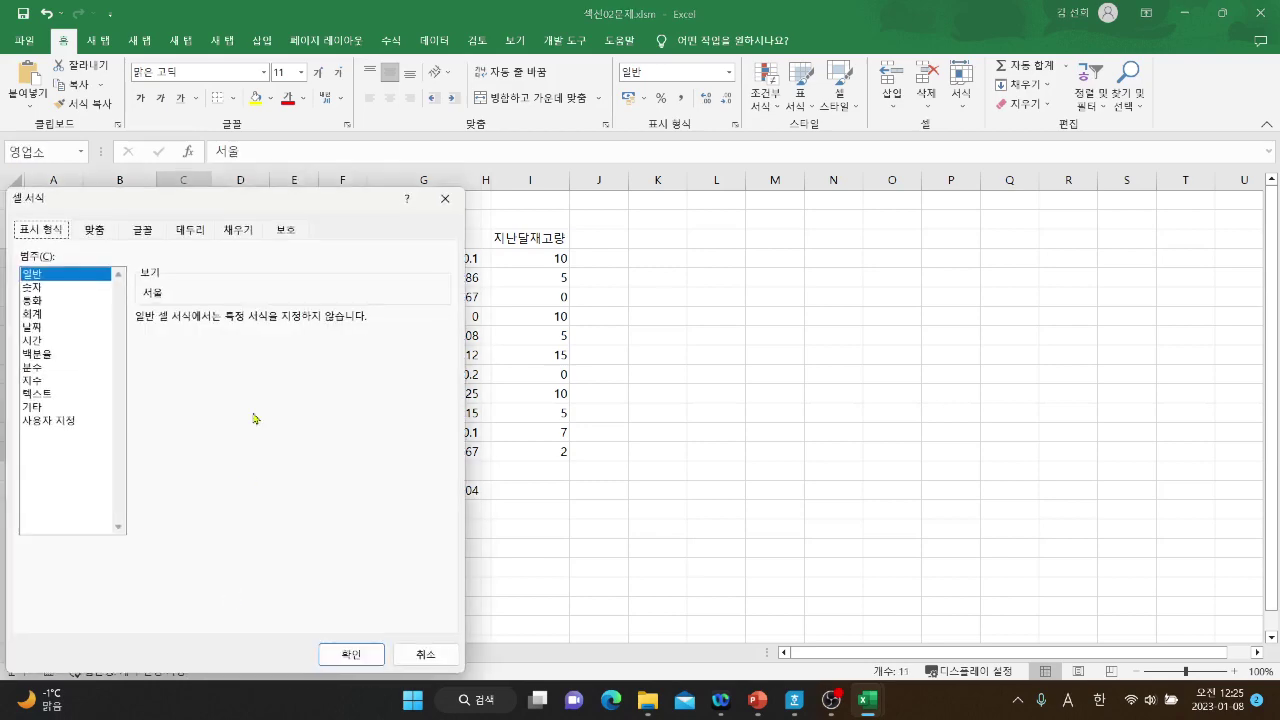
pyautogui.moveTo(266, 204); pyautogui.dragTo(582, 173)
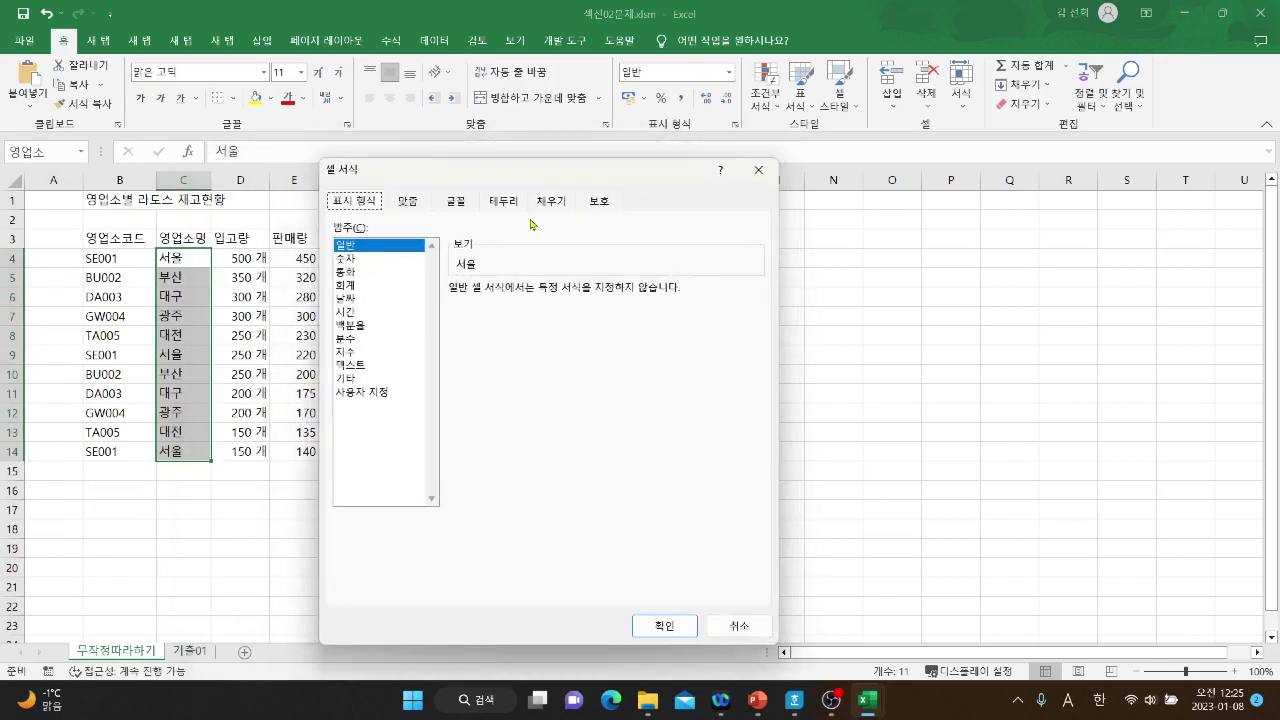
pyautogui.click(356, 393)
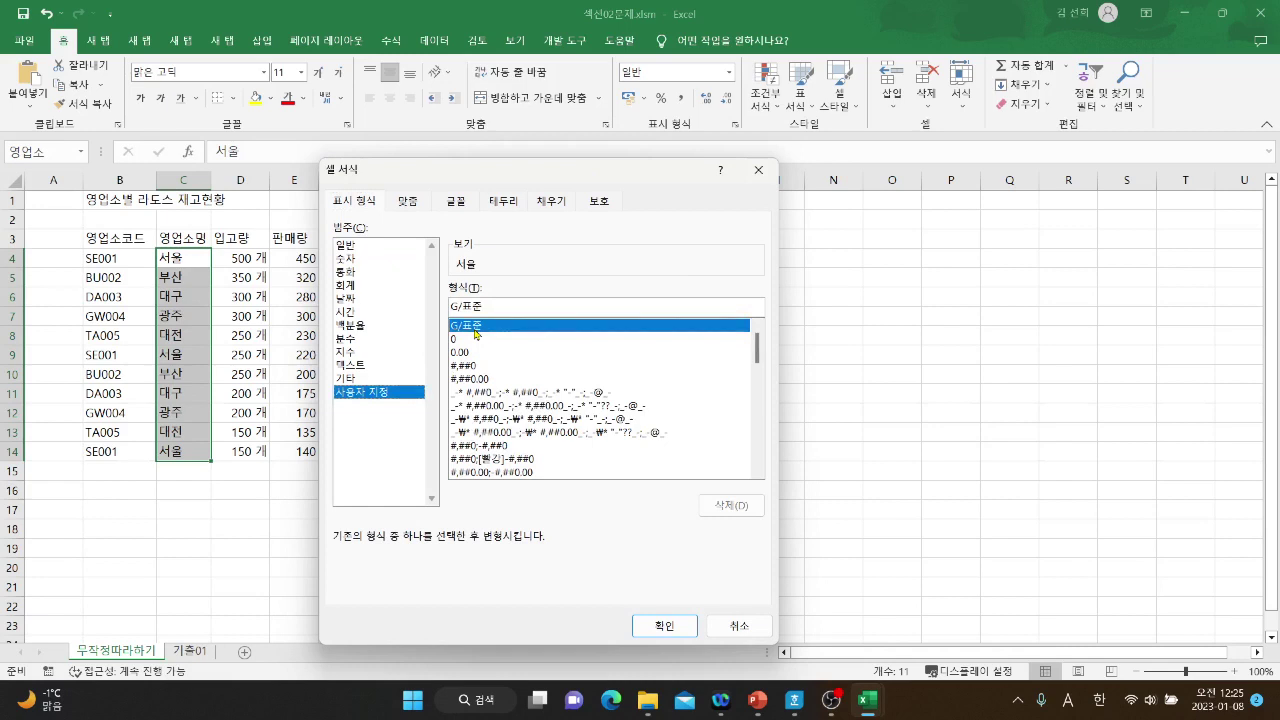
pyautogui.click(510, 306)
pyautogui.press('Hangul')
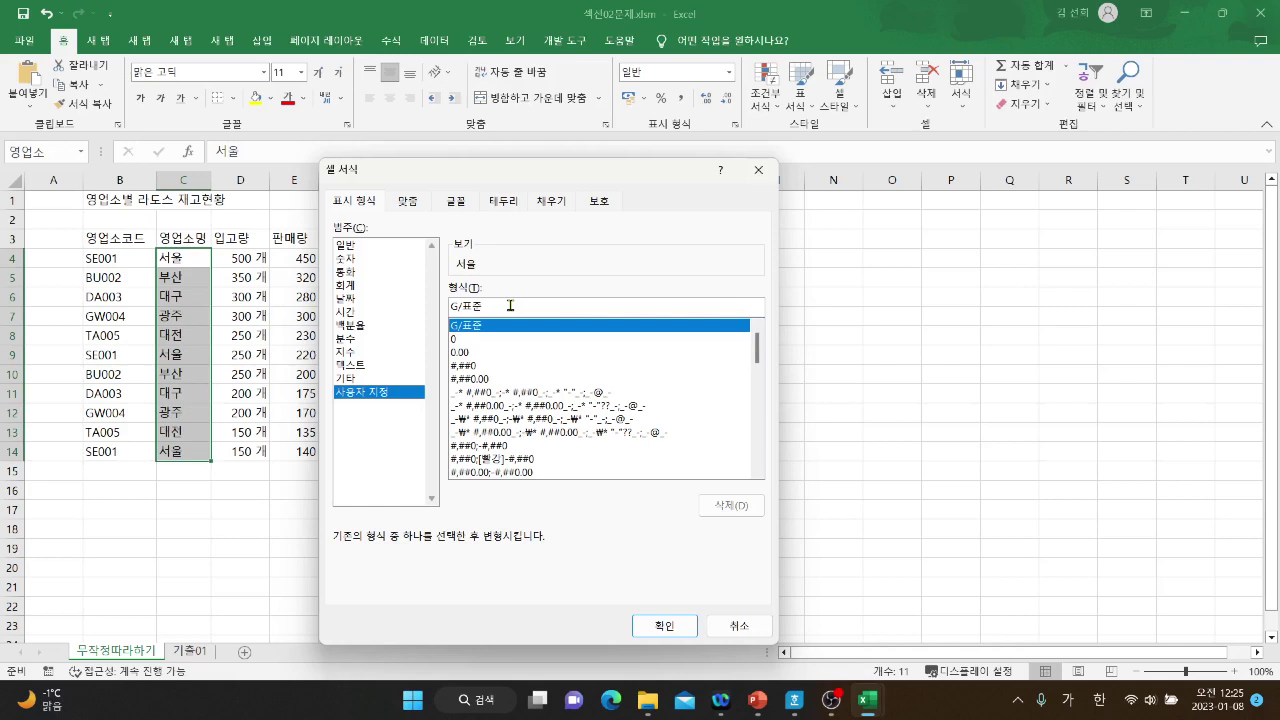
pyautogui.write('ㅇ')
pyautogui.write('어')
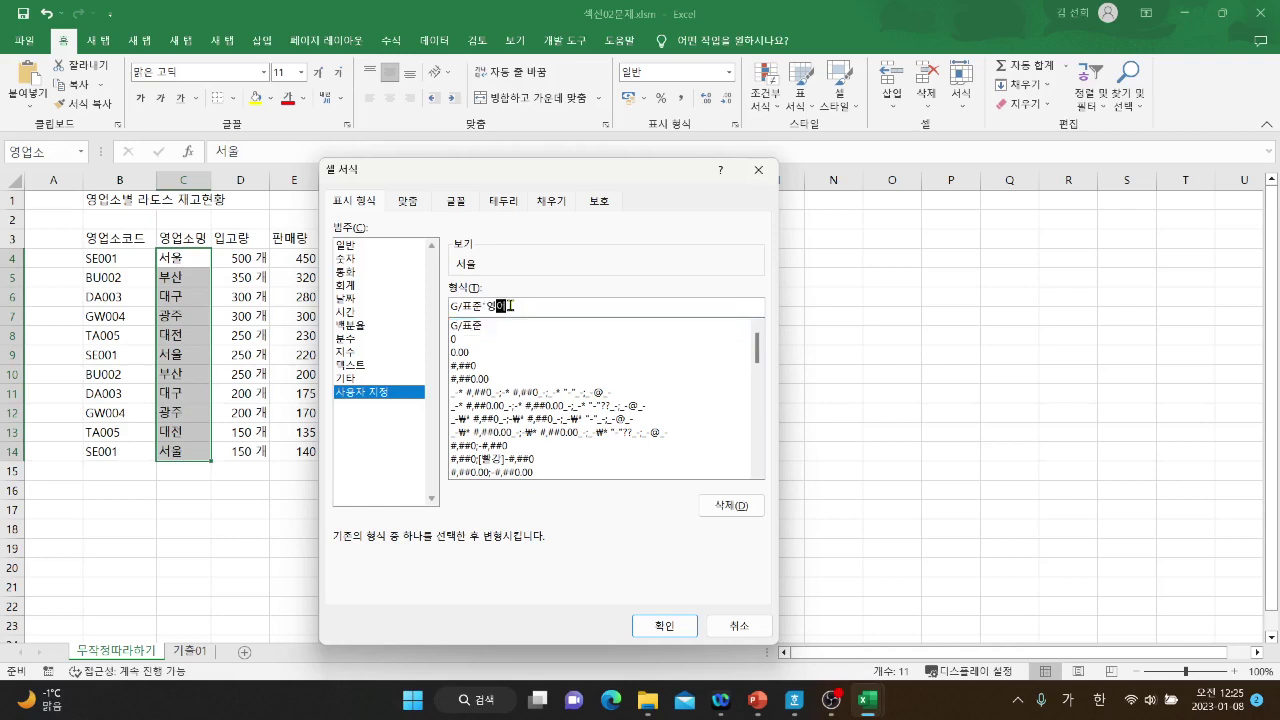
pyautogui.write('ㅂ')
pyautogui.write('소')
pyautogui.click(667, 630)
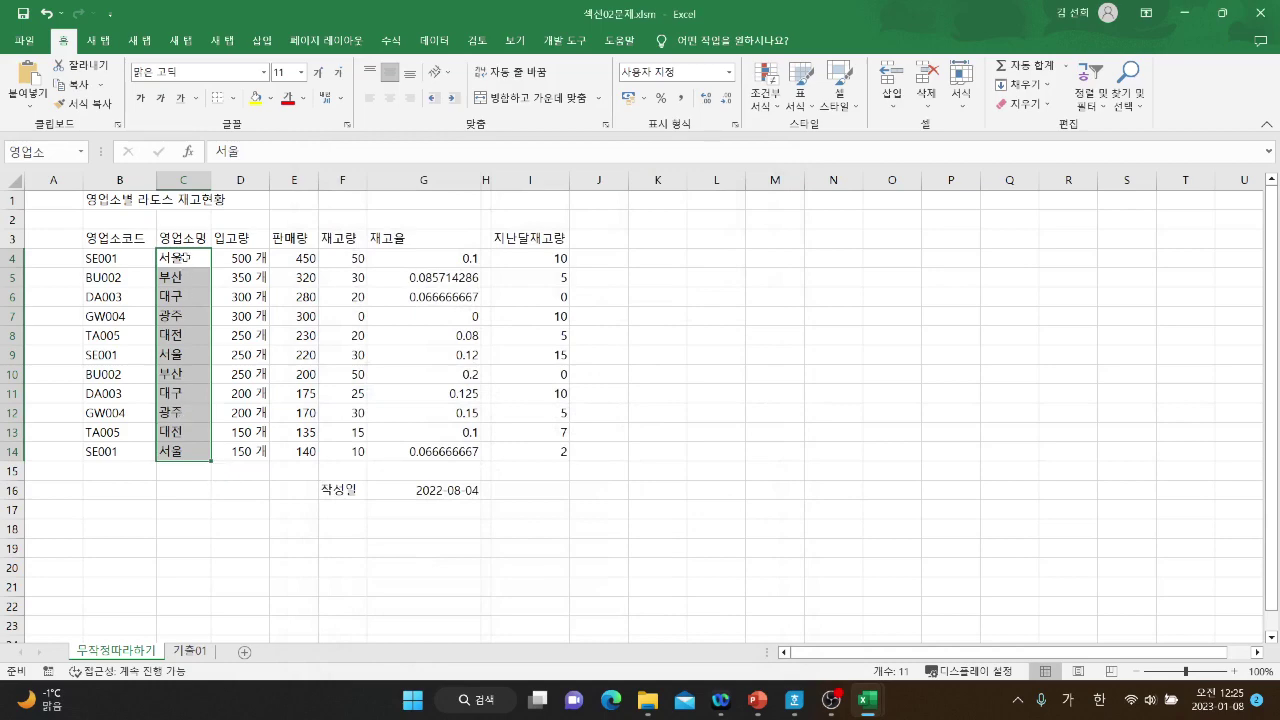
# Change the custom number format of C4:C14 to @"영업소" and fit column C's width to its contents.
pyautogui.rightClick(183, 257)
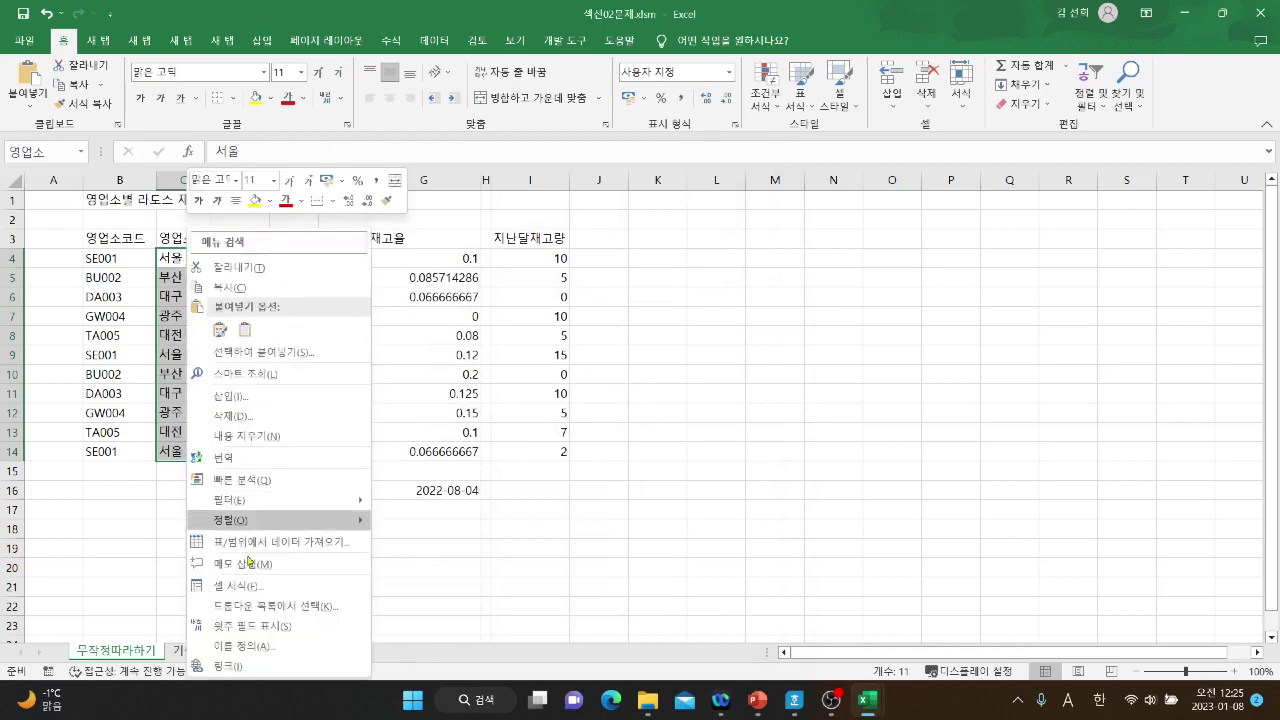
pyautogui.click(254, 592)
pyautogui.moveTo(305, 210); pyautogui.dragTo(555, 276)
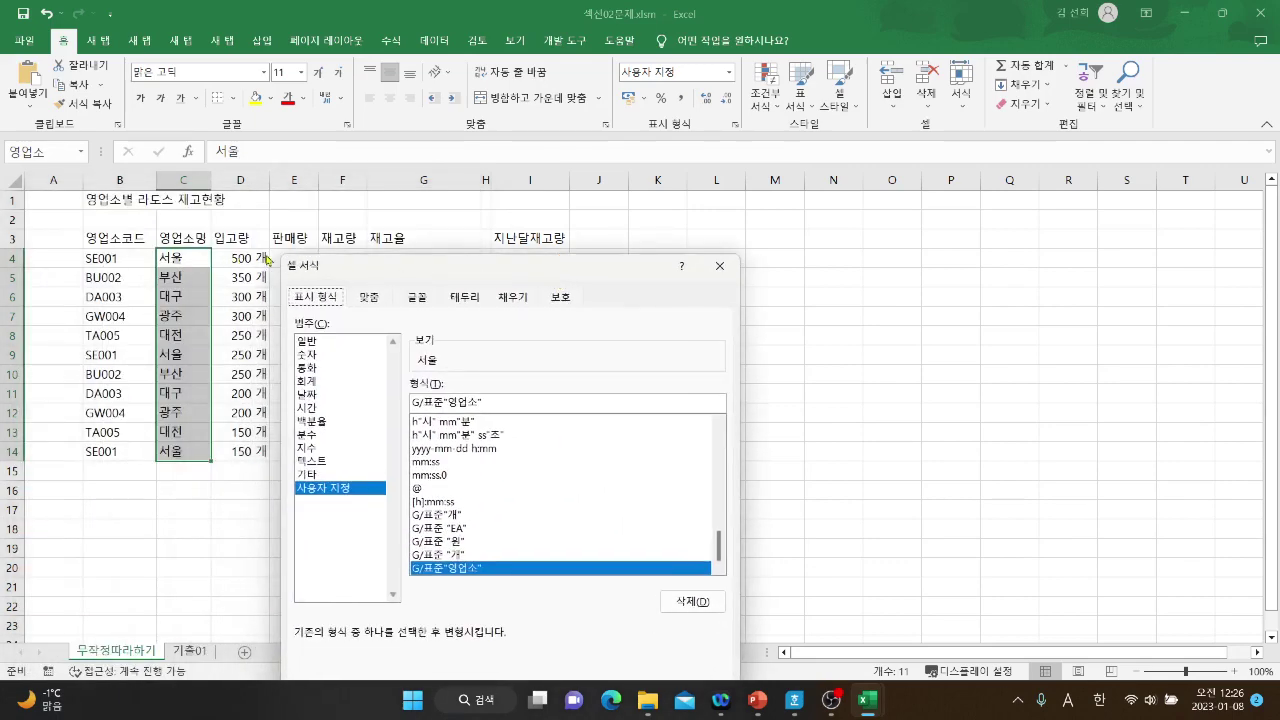
pyautogui.moveTo(340, 271); pyautogui.dragTo(356, 254)
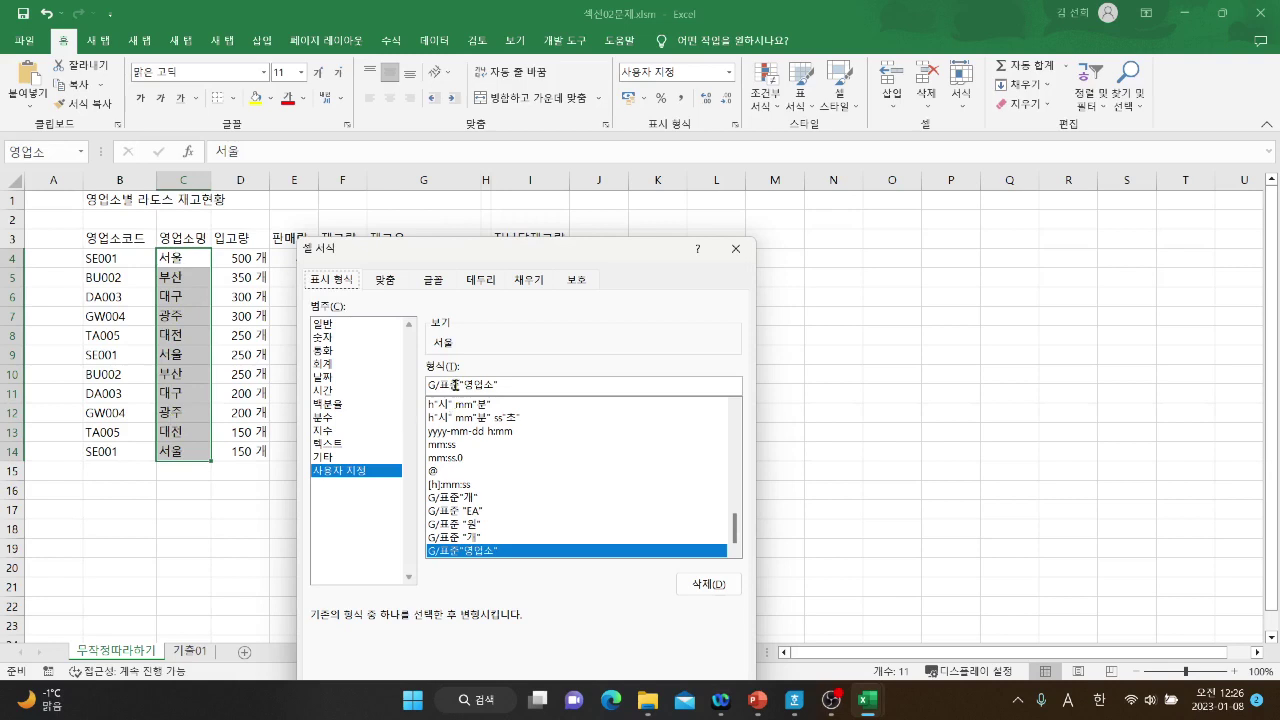
pyautogui.press('Hangul')
pyautogui.moveTo(458, 385); pyautogui.dragTo(421, 385)
pyautogui.write('@')
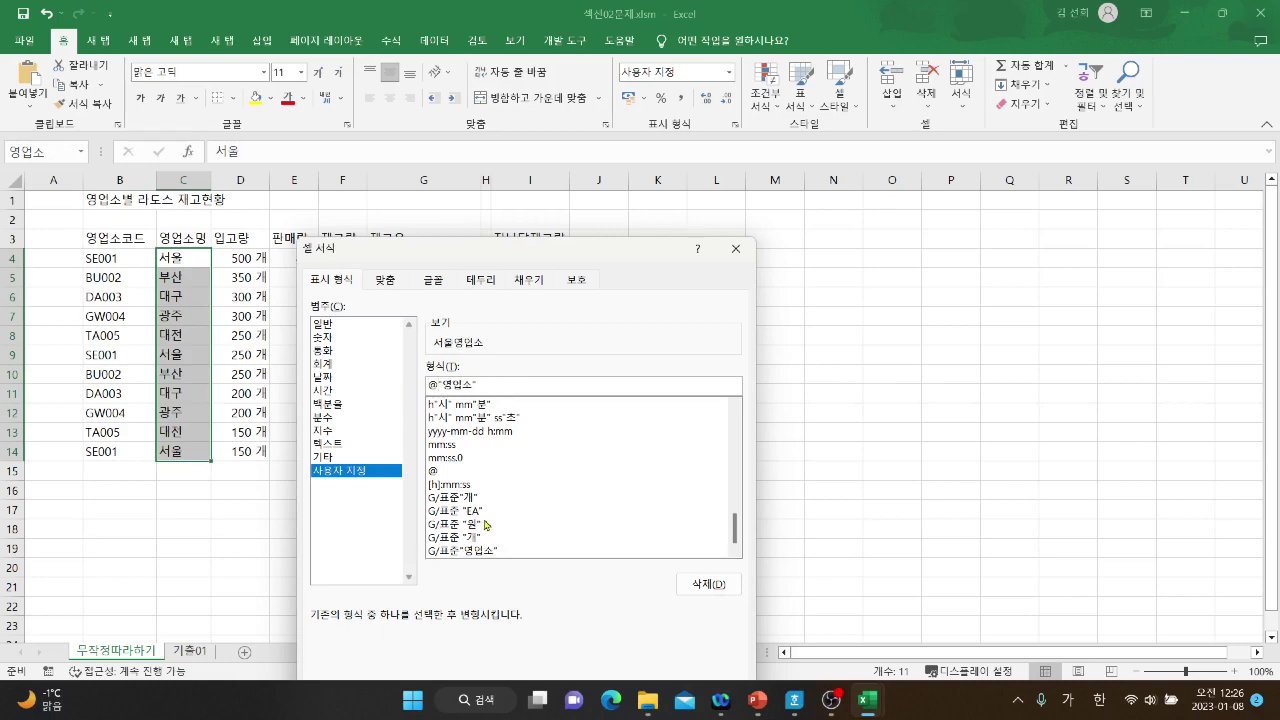
pyautogui.moveTo(612, 256); pyautogui.dragTo(625, 157)
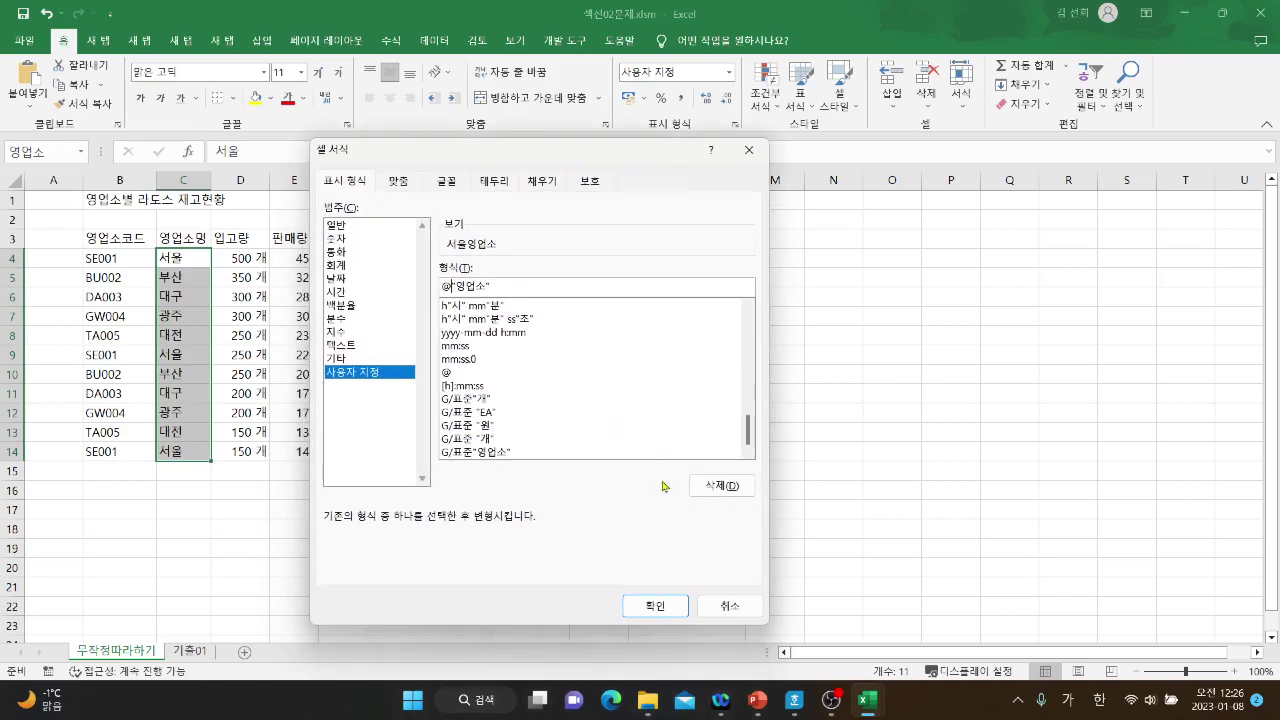
pyautogui.click(655, 605)
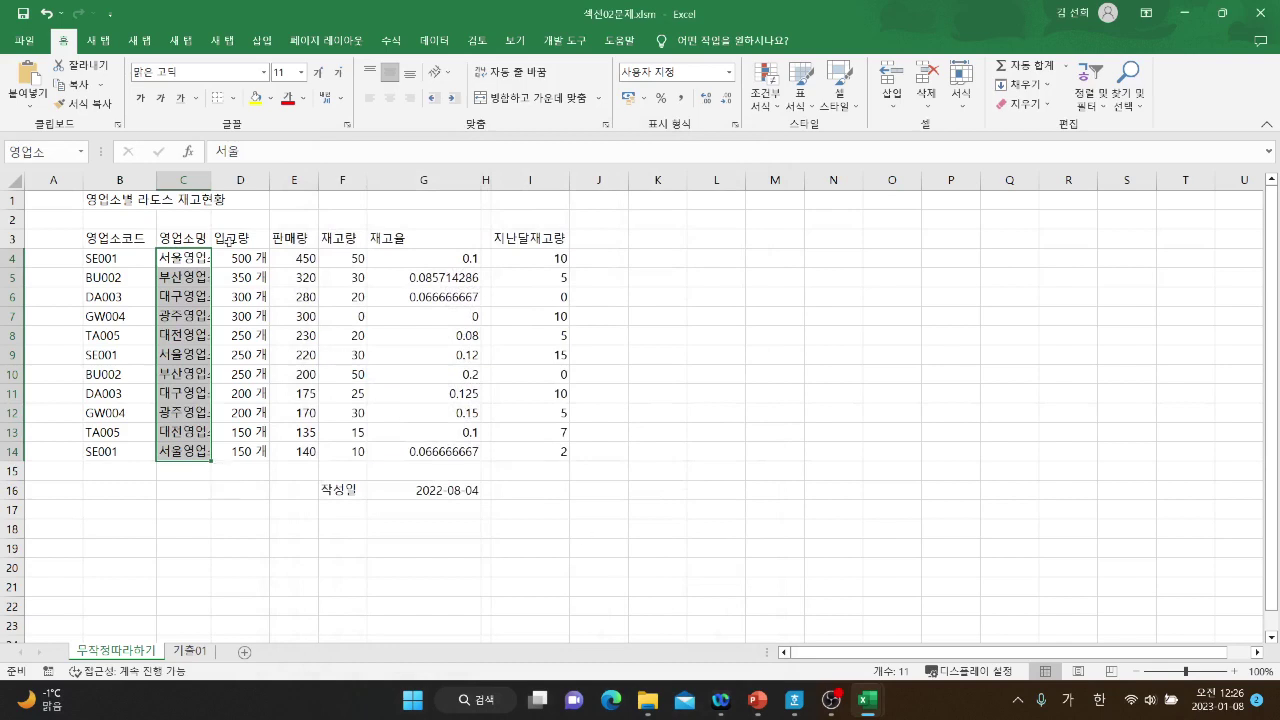
pyautogui.doubleClick(212, 182)
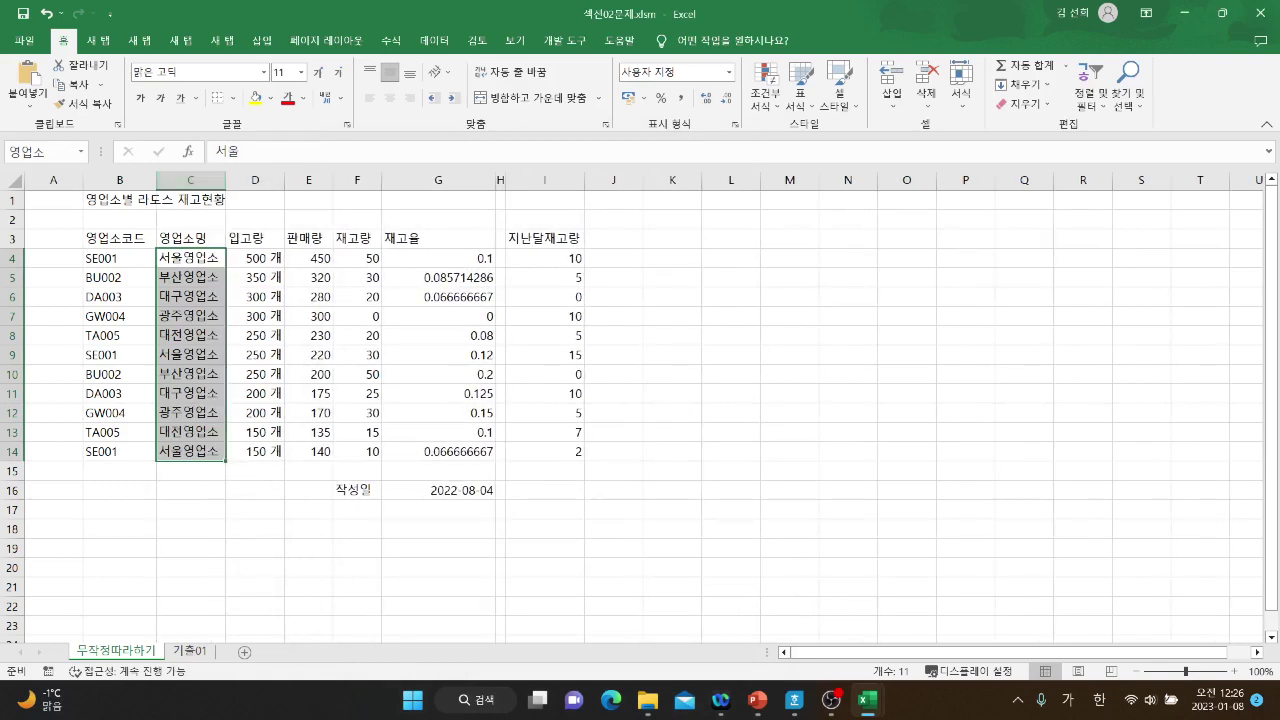
# Switch to the Hangul lesson notes and highlight the G표준 and @ format codes under item 5.
pyautogui.hotkey('alt', 'Tab')
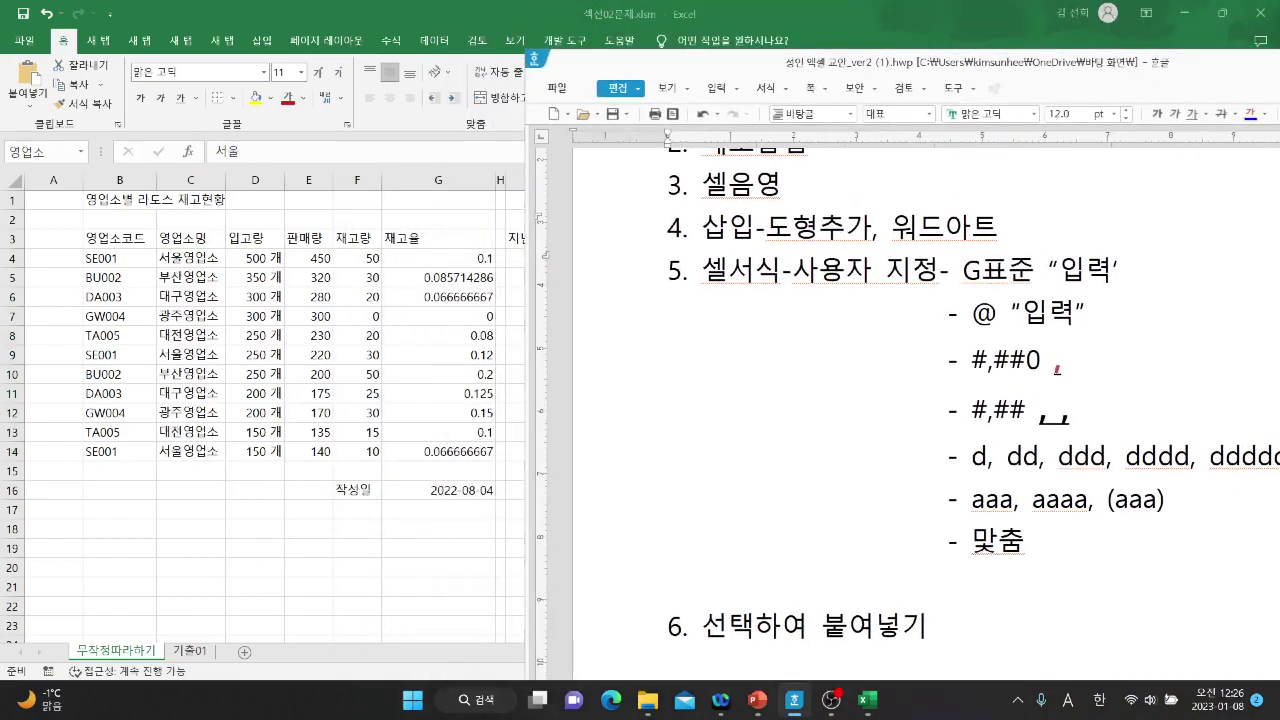
pyautogui.moveTo(1266, 62); pyautogui.dragTo(1276, 3)
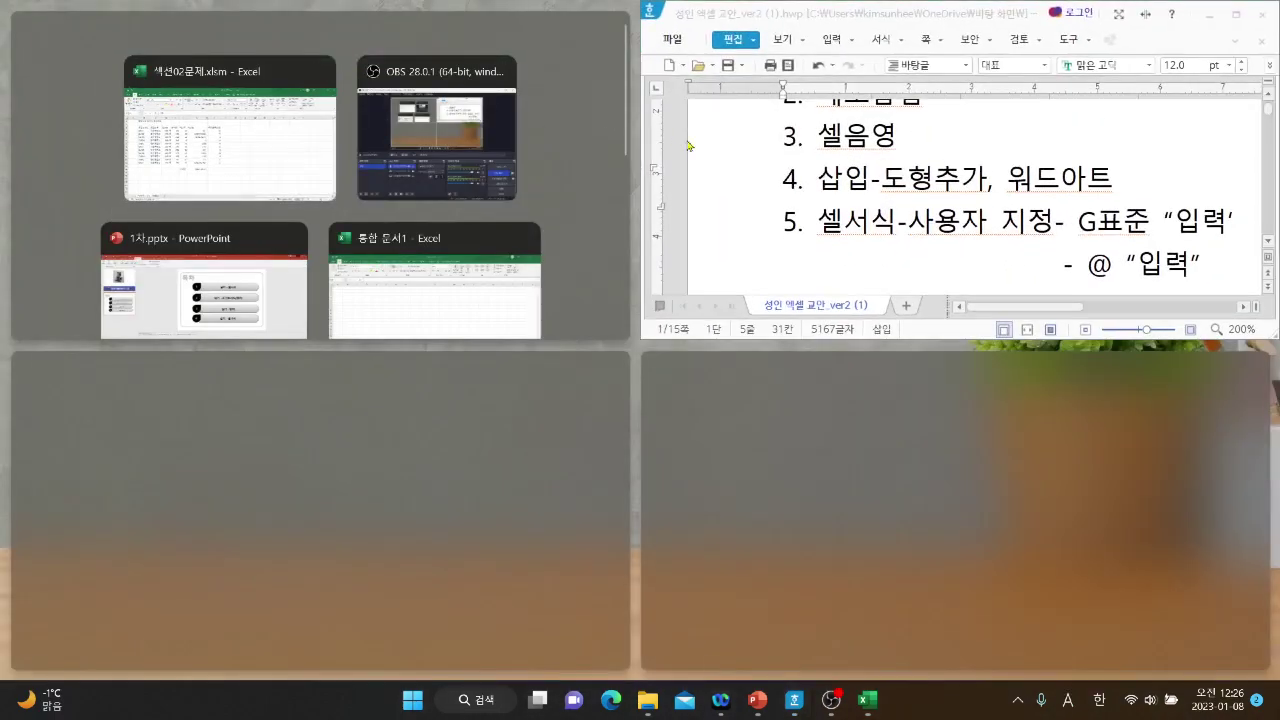
pyautogui.click(1236, 14)
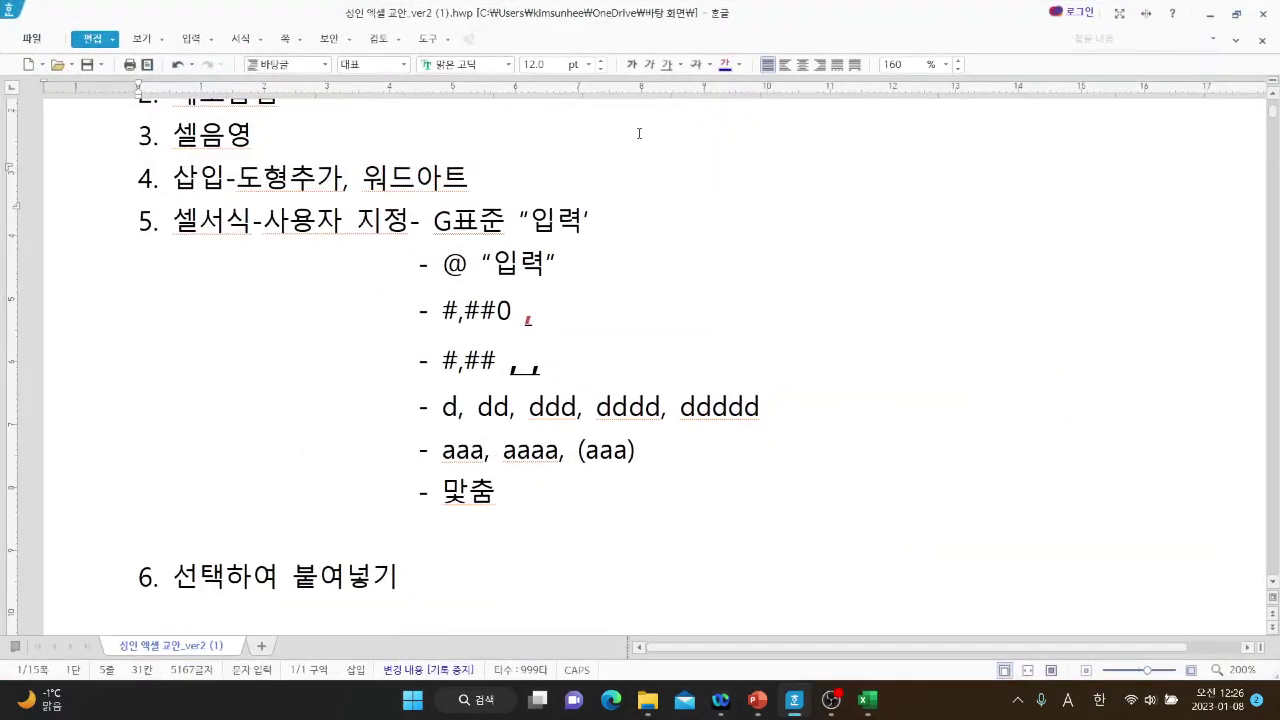
pyautogui.click(1236, 14)
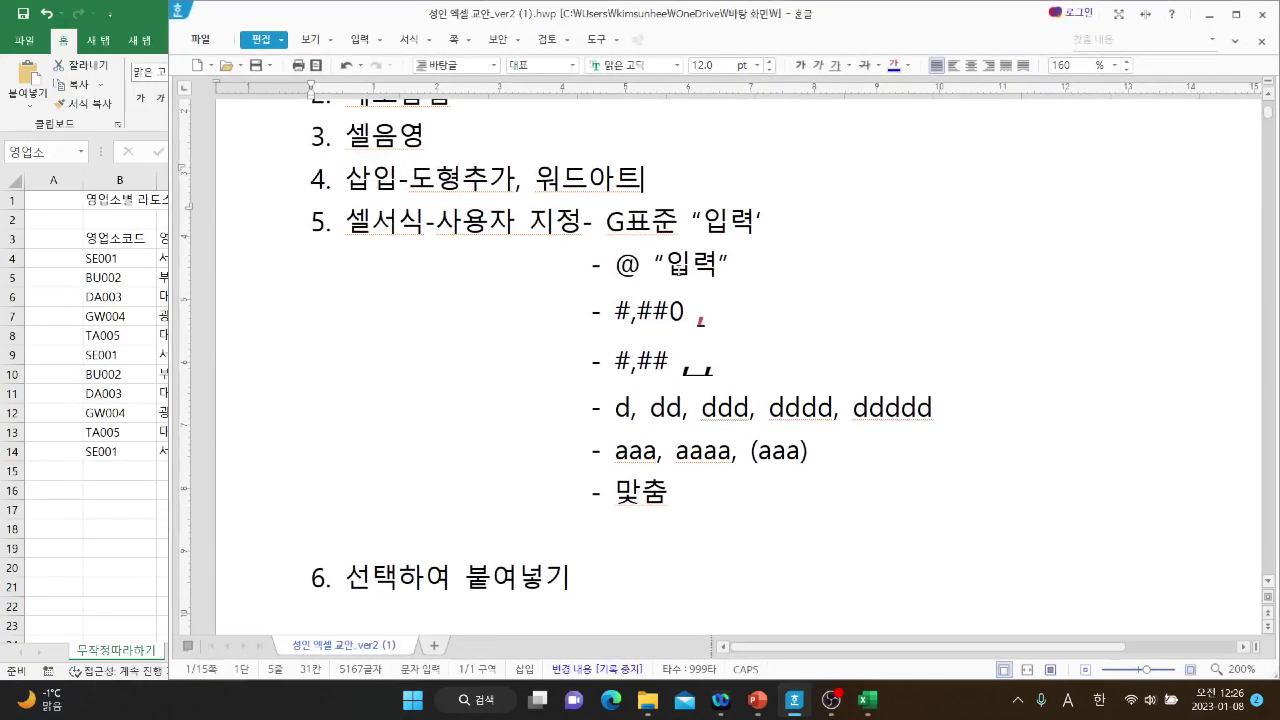
pyautogui.moveTo(606, 222); pyautogui.dragTo(678, 222)
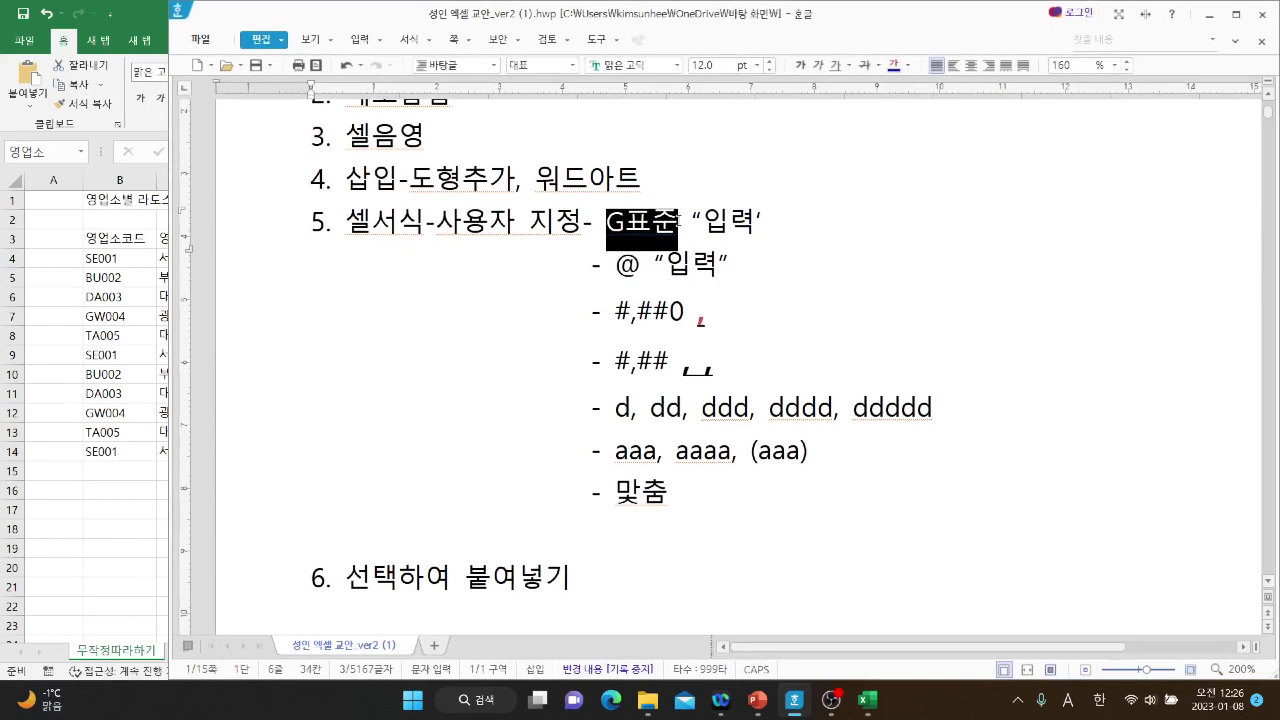
pyautogui.moveTo(616, 263); pyautogui.dragTo(641, 267)
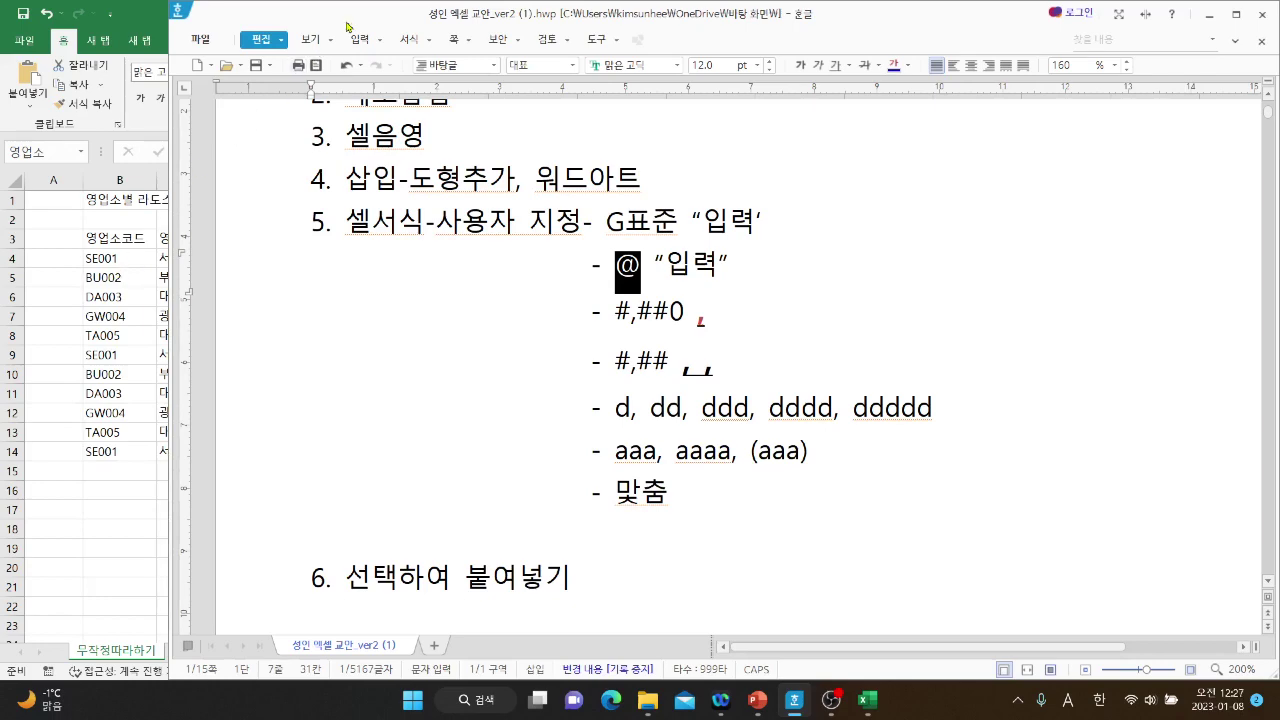
# Make the @ code in the @ “입력” line of the notes bold and blue.
pyautogui.moveTo(360, 31); pyautogui.dragTo(467, 72)
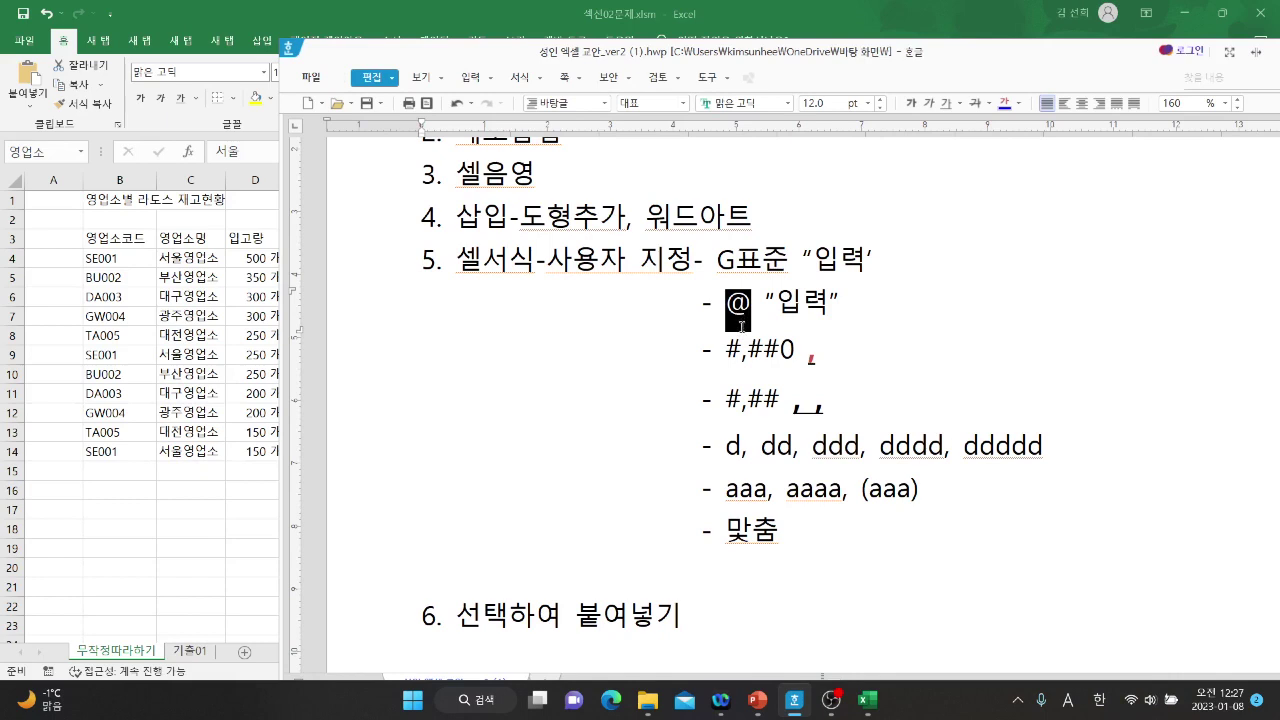
pyautogui.write('@')
pyautogui.click(913, 103)
pyautogui.click(771, 318)
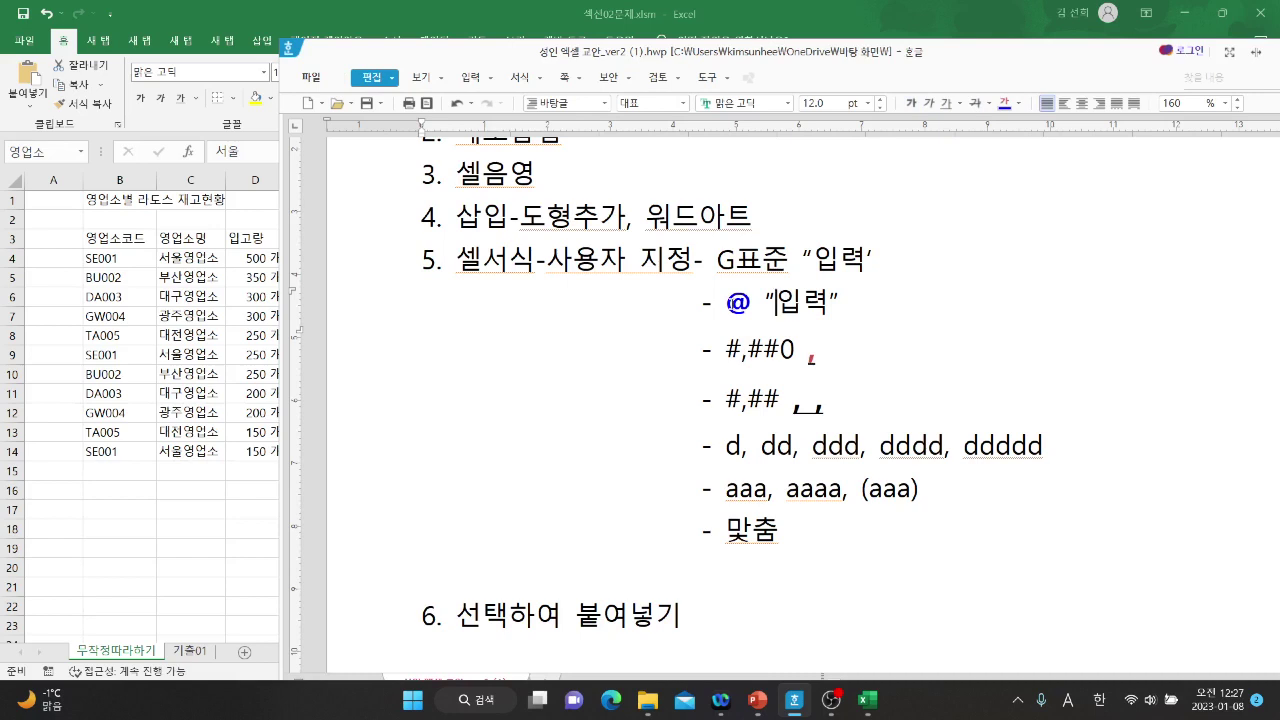
# Compare the @ code with the G표준 code above it by selecting each of them in turn.
pyautogui.hotkey('shift', 'Left')
pyautogui.hotkey('shift', 'Left')
pyautogui.hotkey('shift', 'Left')
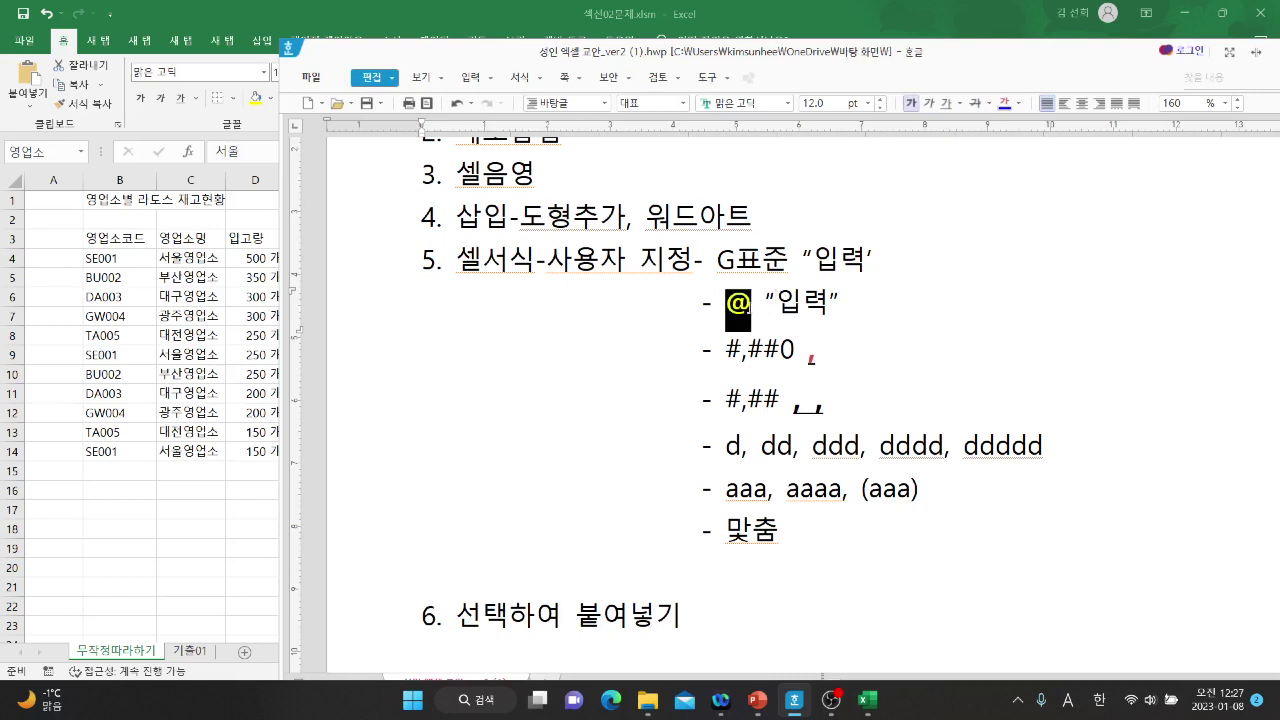
pyautogui.moveTo(789, 262); pyautogui.dragTo(726, 258)
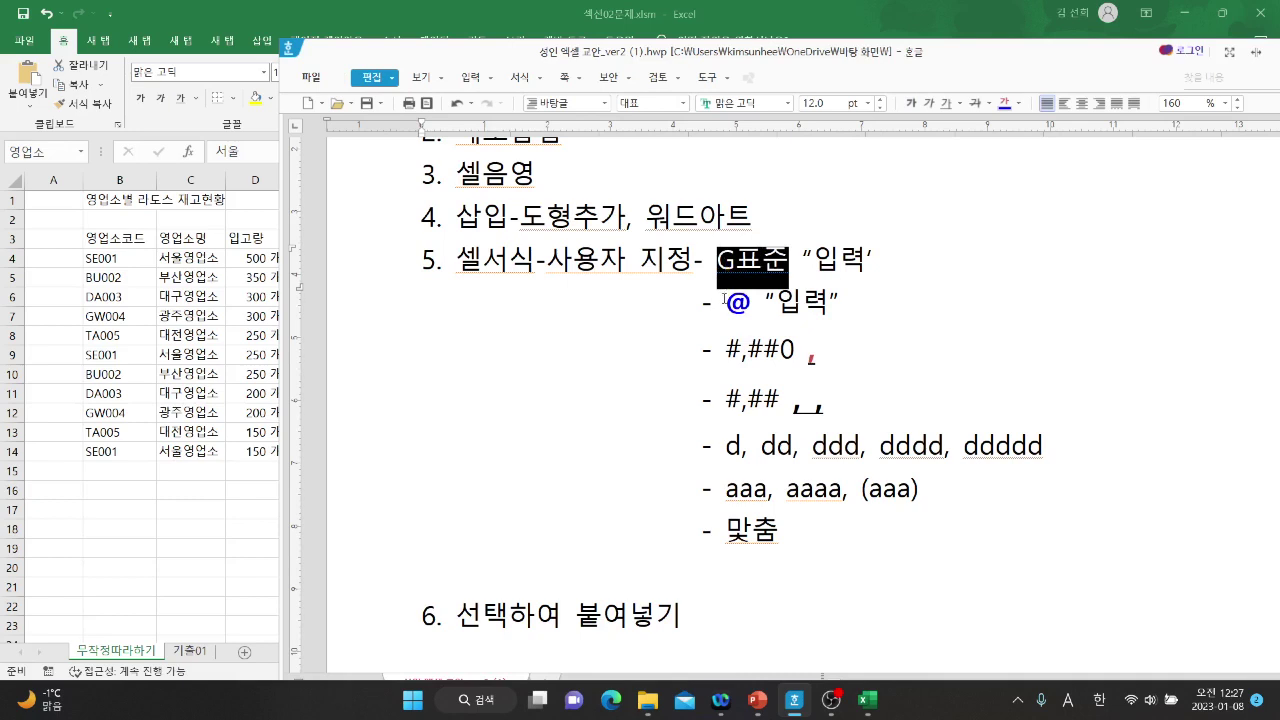
pyautogui.moveTo(724, 304); pyautogui.dragTo(742, 308)
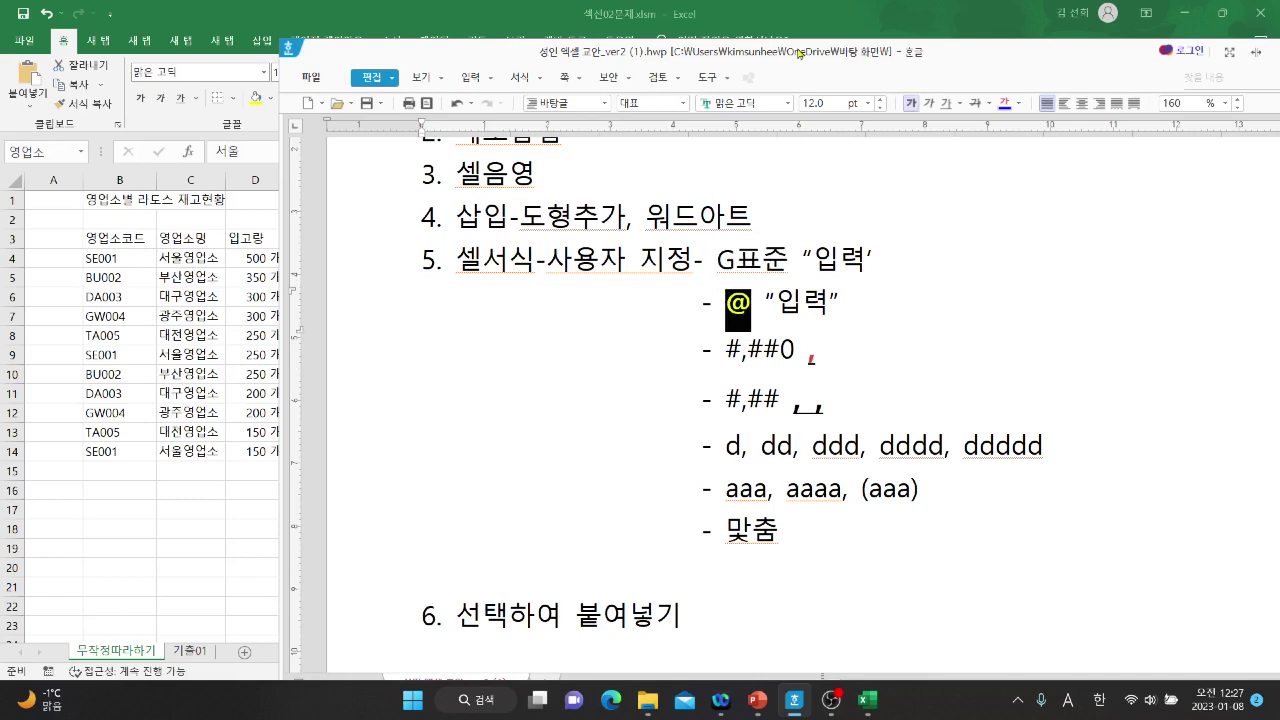
# Switch back to Excel and enter 1234569 in cell M5.
pyautogui.hotkey('alt', 'Tab')
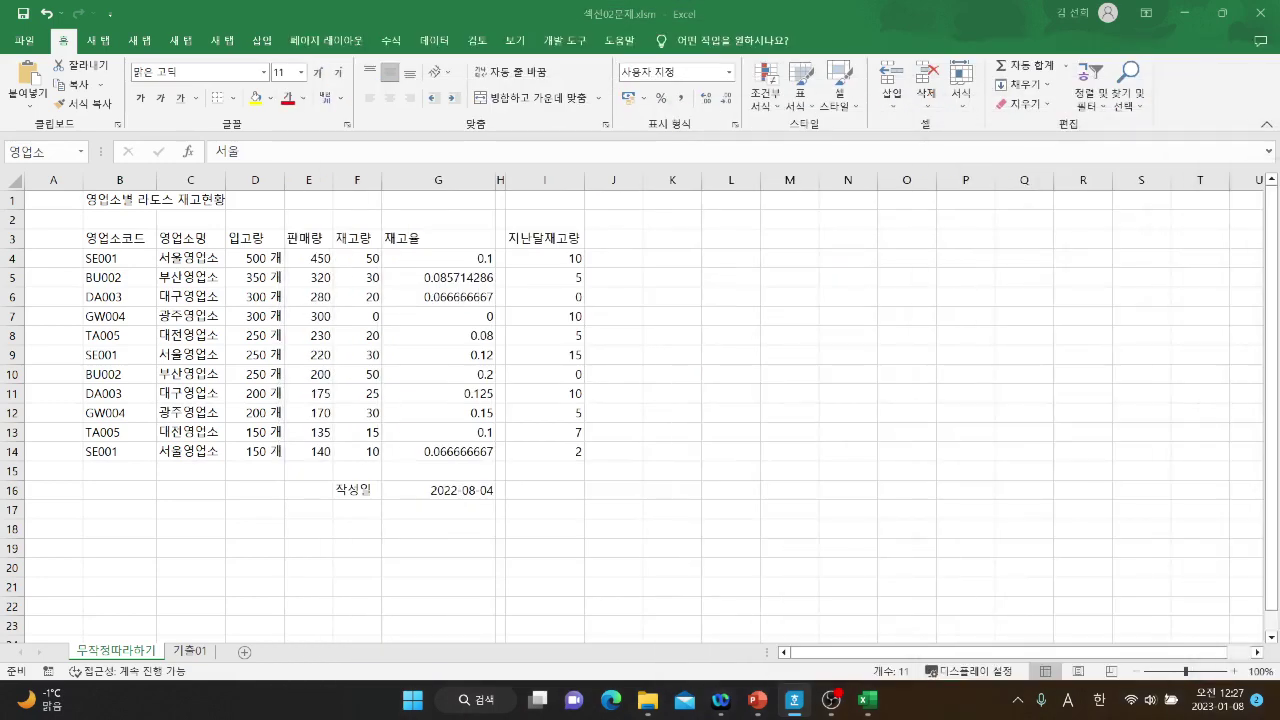
pyautogui.click(767, 278)
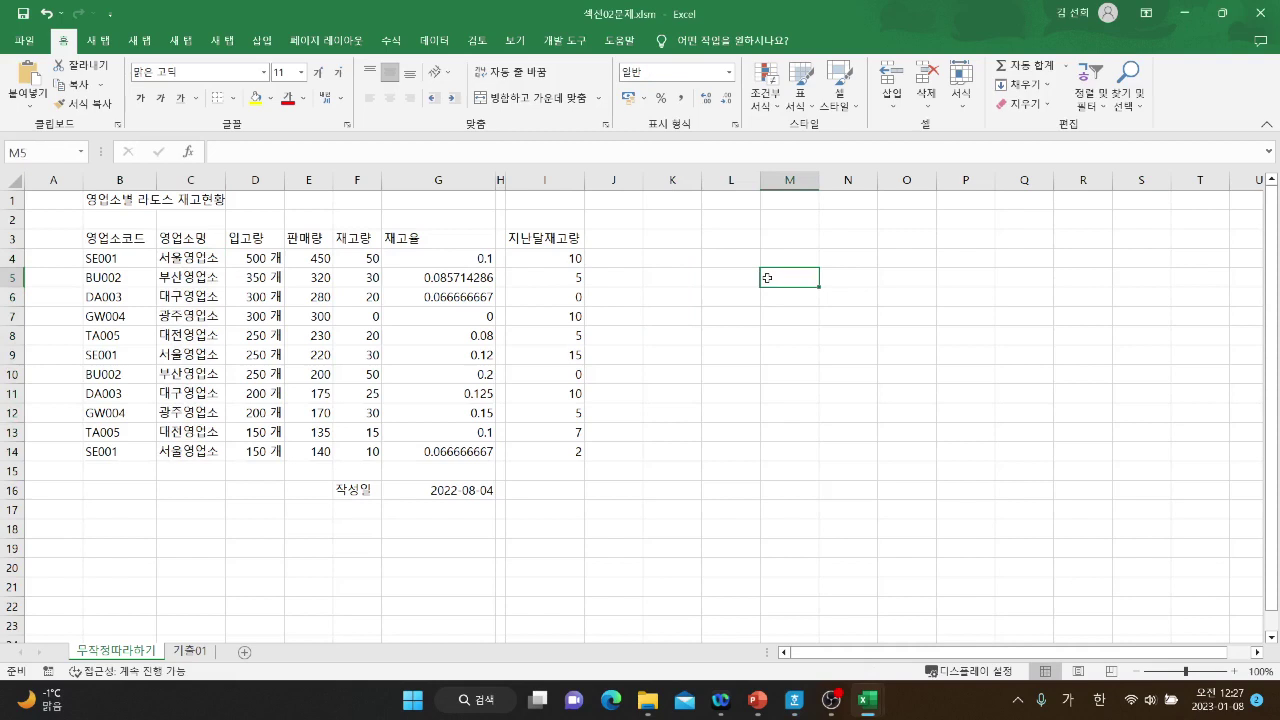
pyautogui.write('123456')
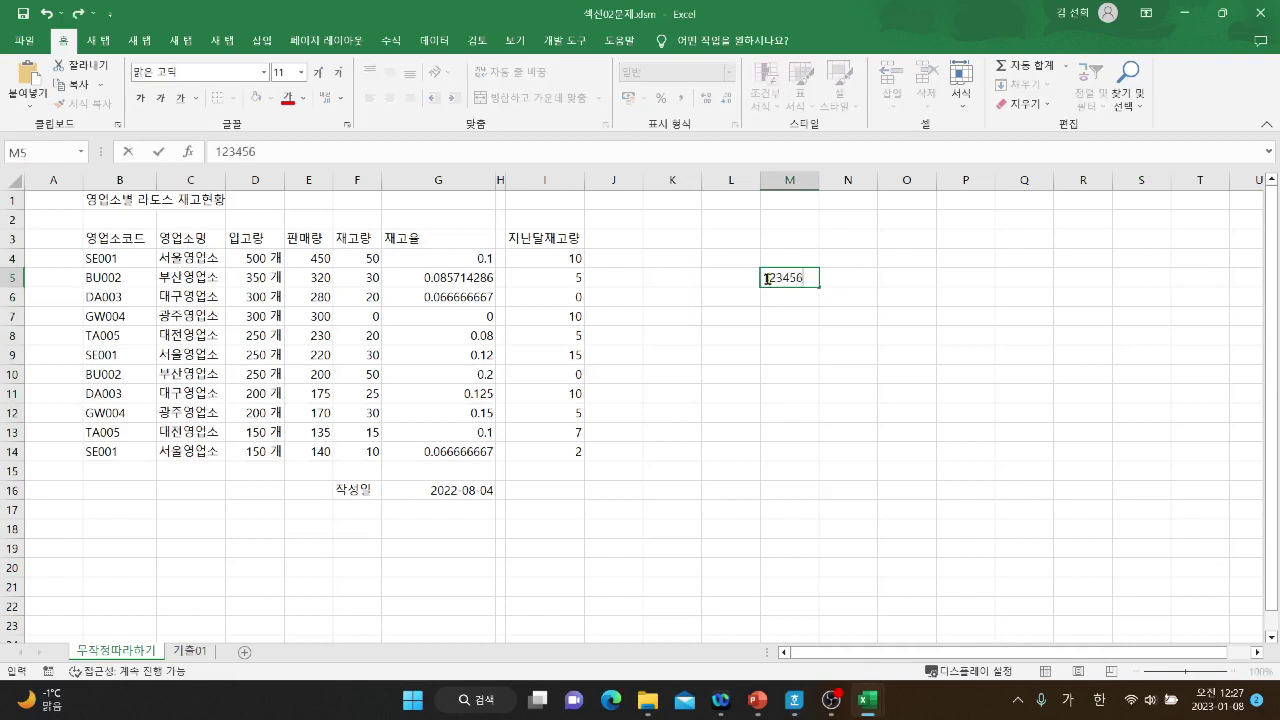
pyautogui.write('9')
pyautogui.click(890, 341)
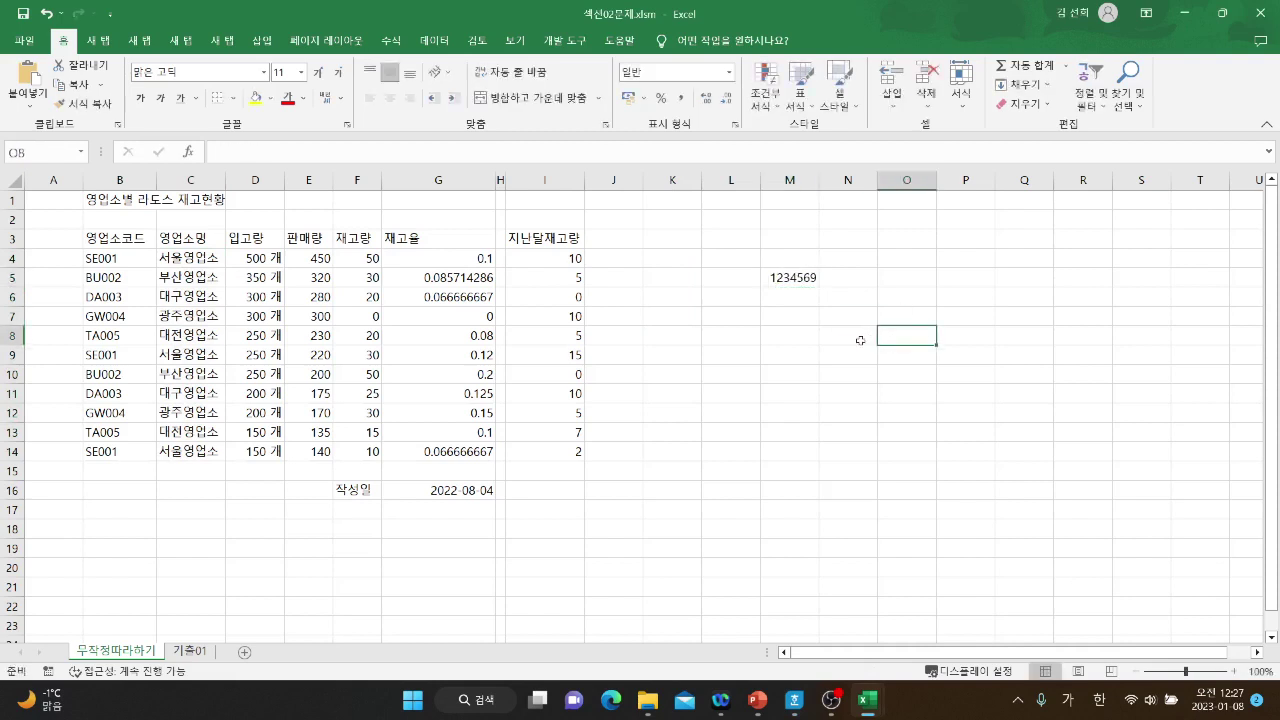
# Apply the custom number format 0.00 to cell M5.
pyautogui.rightClick(789, 277)
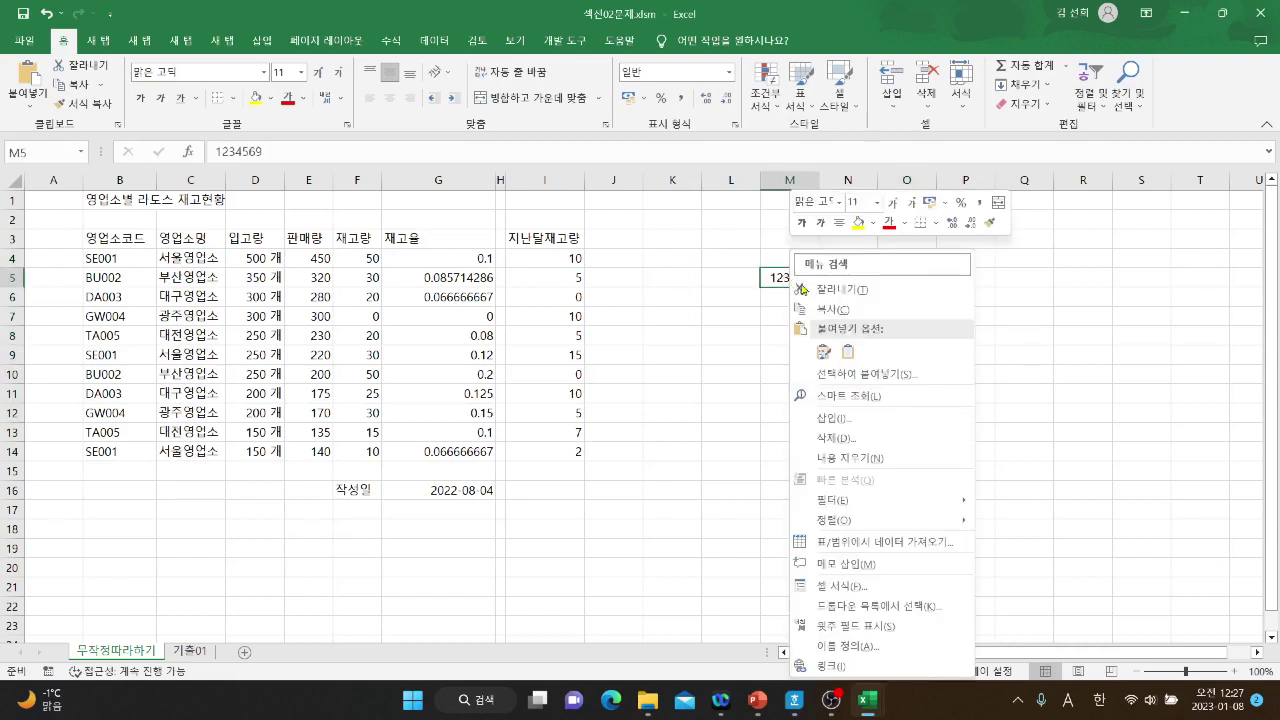
pyautogui.click(848, 589)
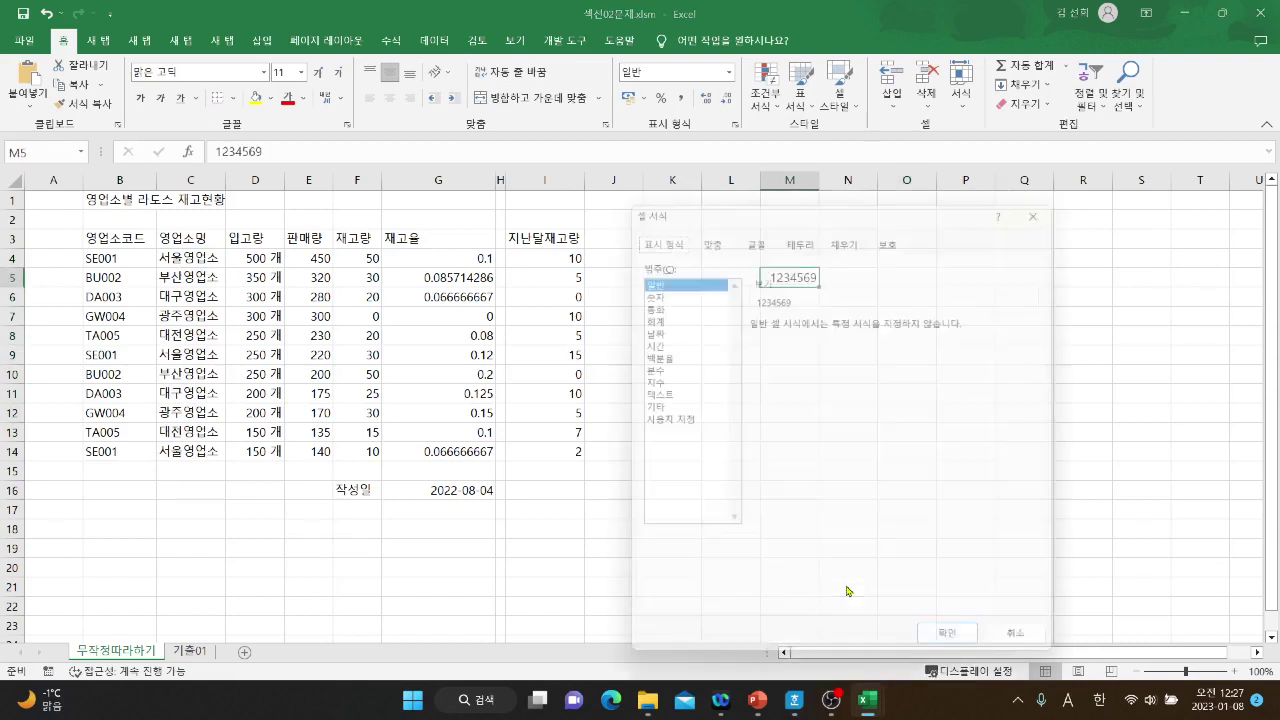
pyautogui.moveTo(1022, 213); pyautogui.dragTo(1078, 179)
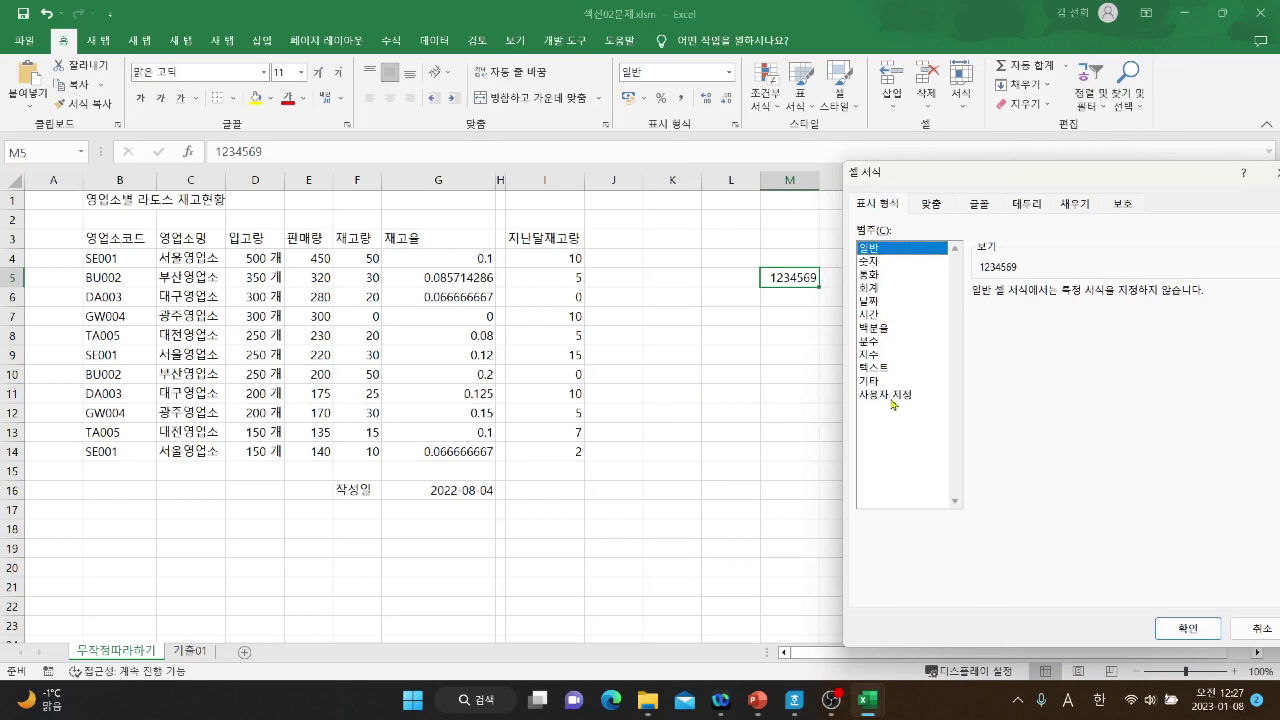
pyautogui.click(890, 396)
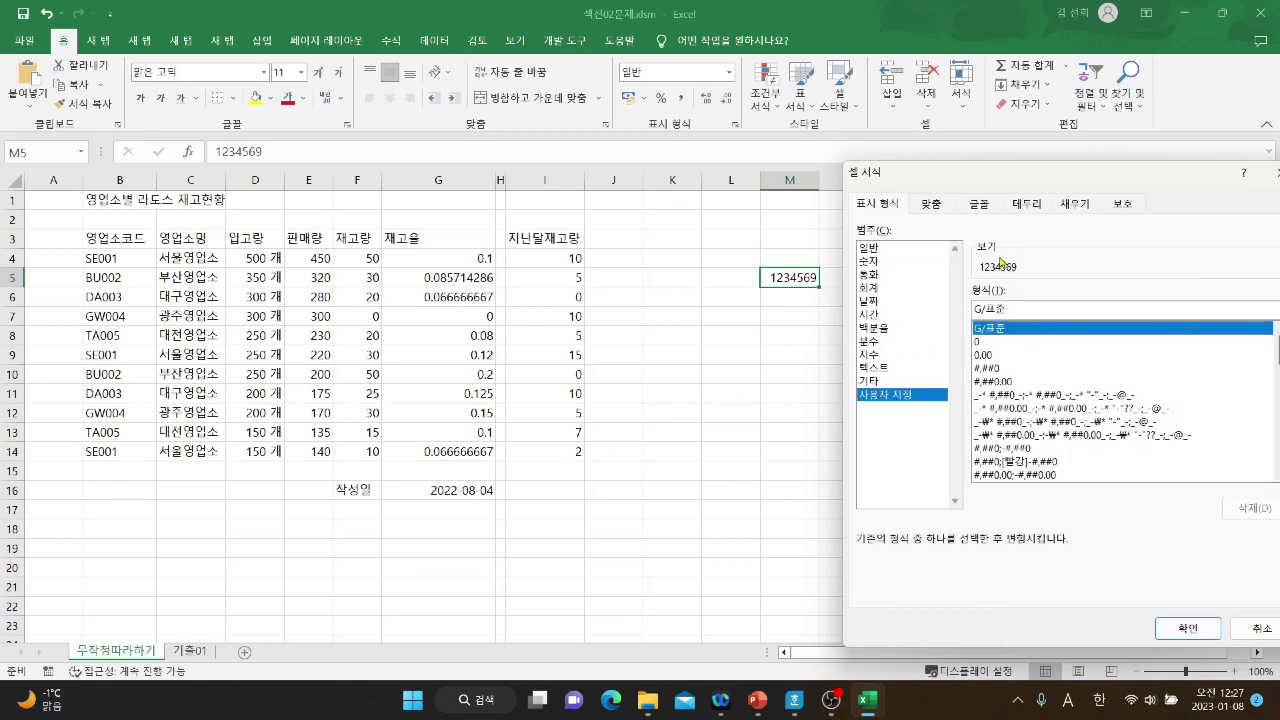
pyautogui.click(983, 343)
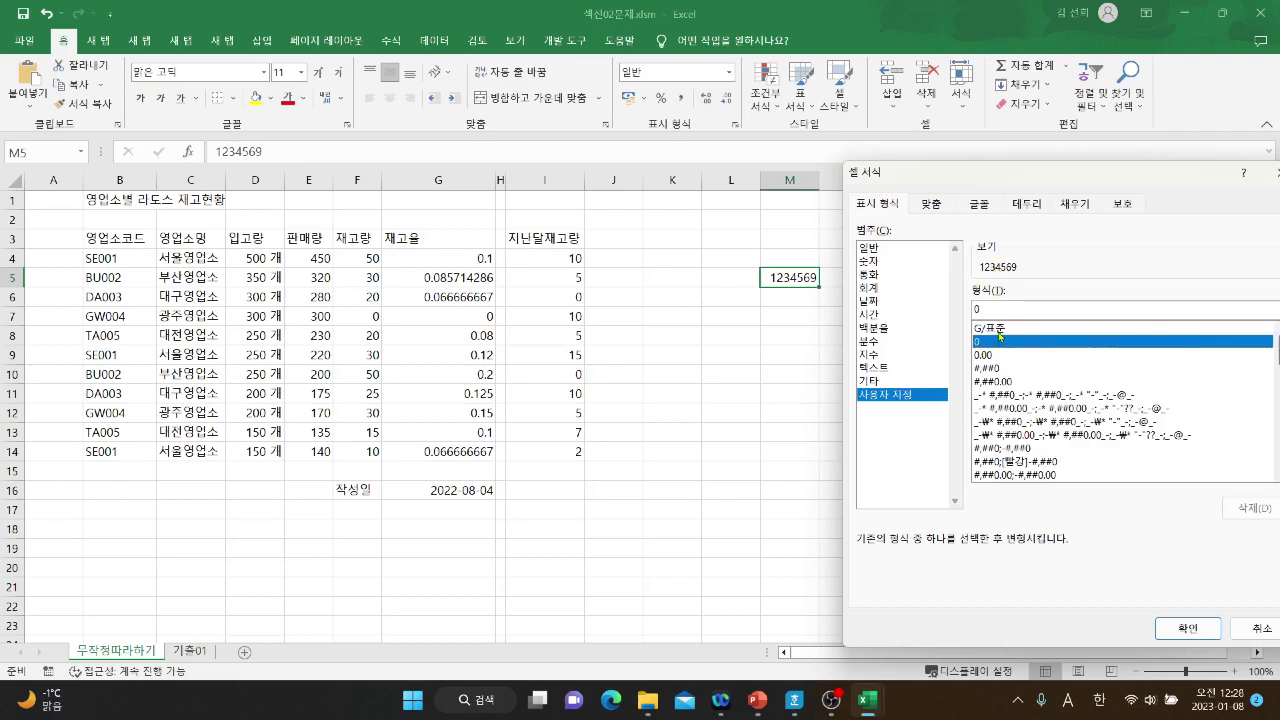
pyautogui.click(985, 356)
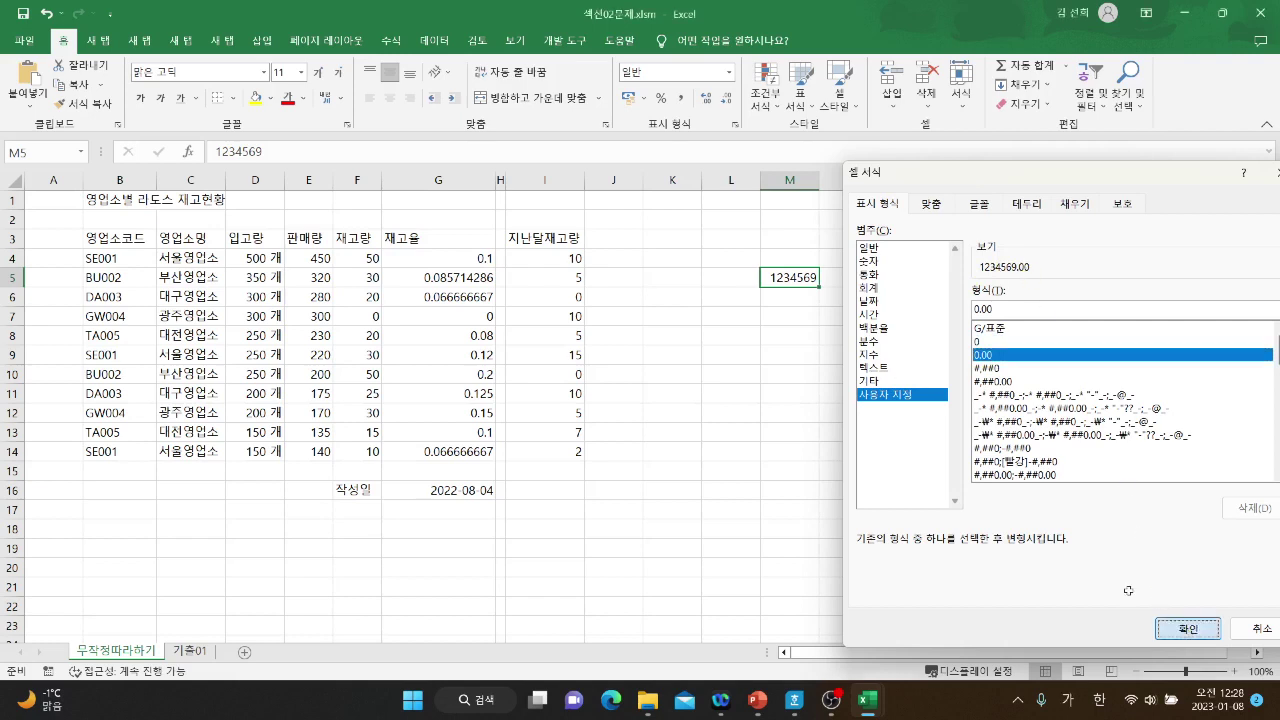
pyautogui.click(1188, 629)
# Enlarge the font of the whole column M to 16 points.
pyautogui.click(822, 182)
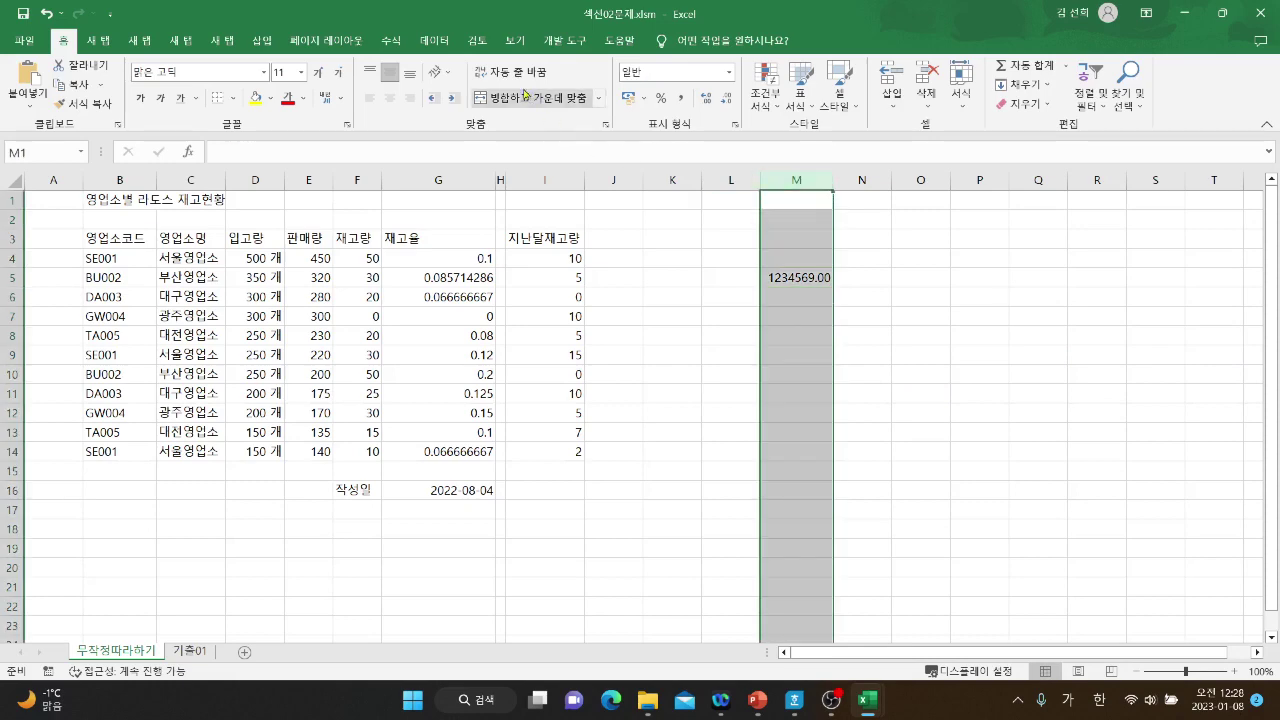
pyautogui.click(319, 76)
pyautogui.click(319, 76)
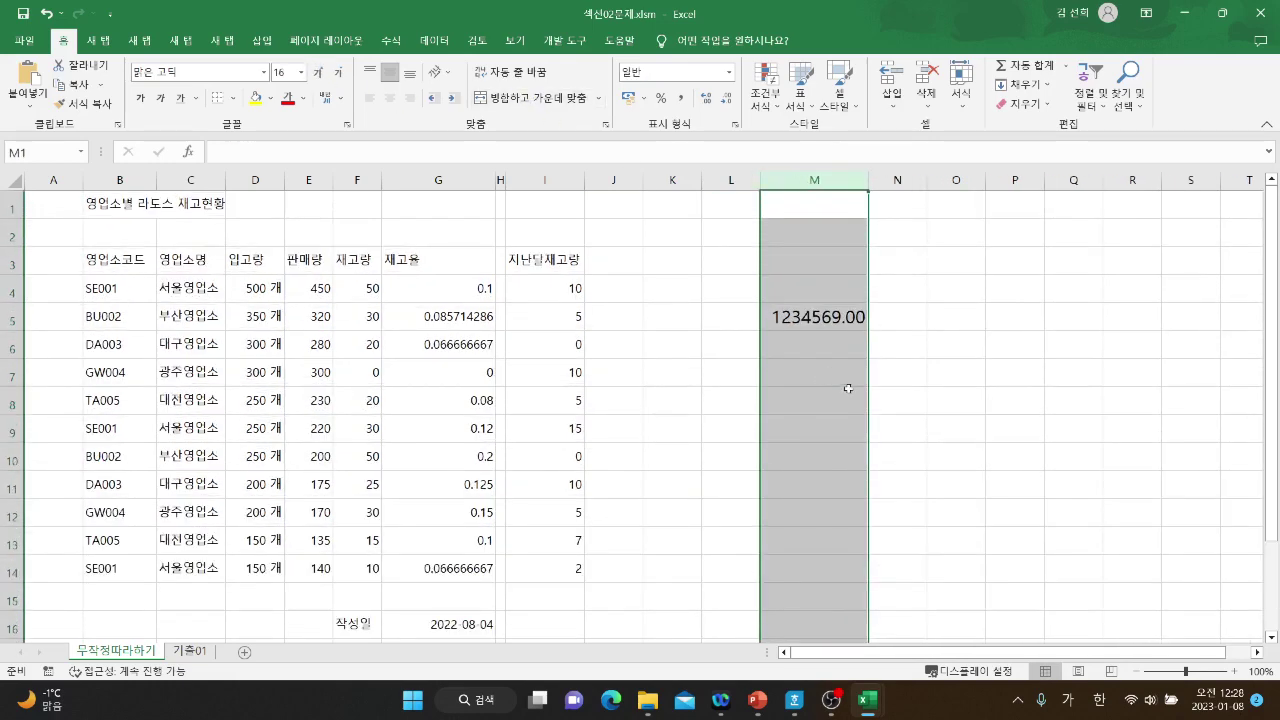
pyautogui.click(938, 327)
# Open the cell format settings for M5 and move the dialog aside so the cell stays in view.
pyautogui.click(826, 322)
pyautogui.rightClick(826, 322)
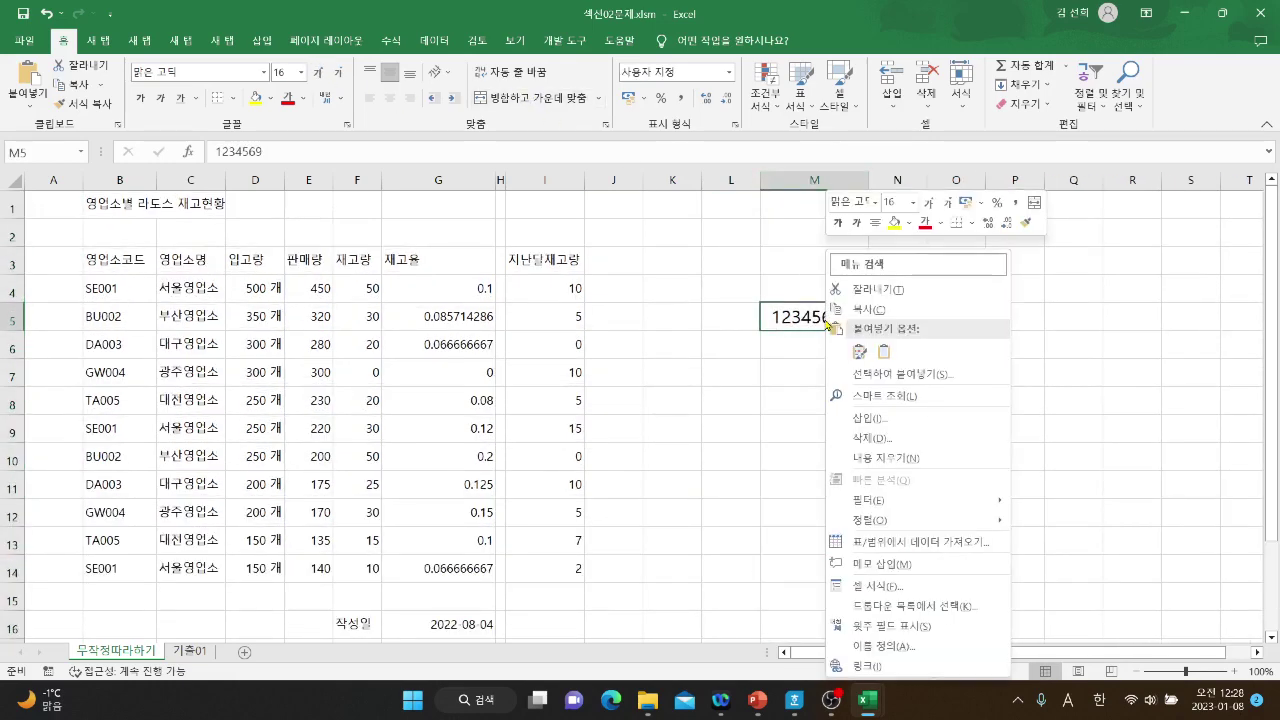
pyautogui.click(912, 587)
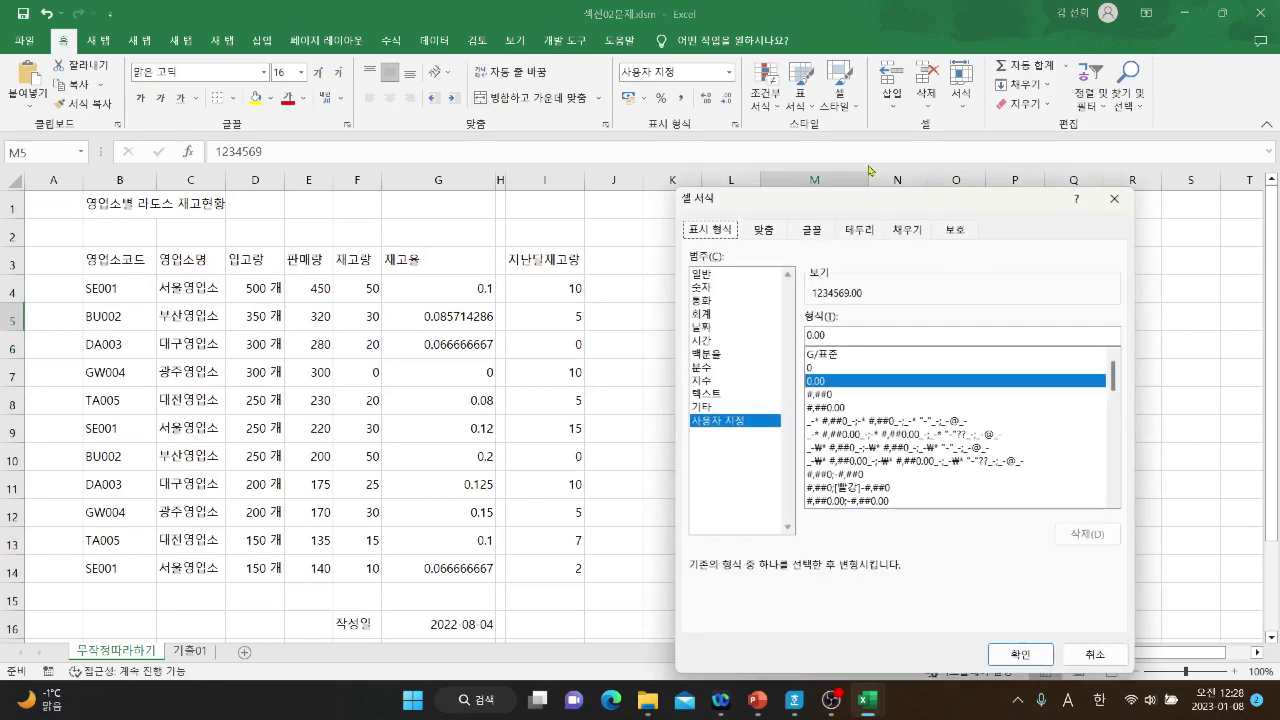
pyautogui.moveTo(866, 199); pyautogui.dragTo(1074, 178)
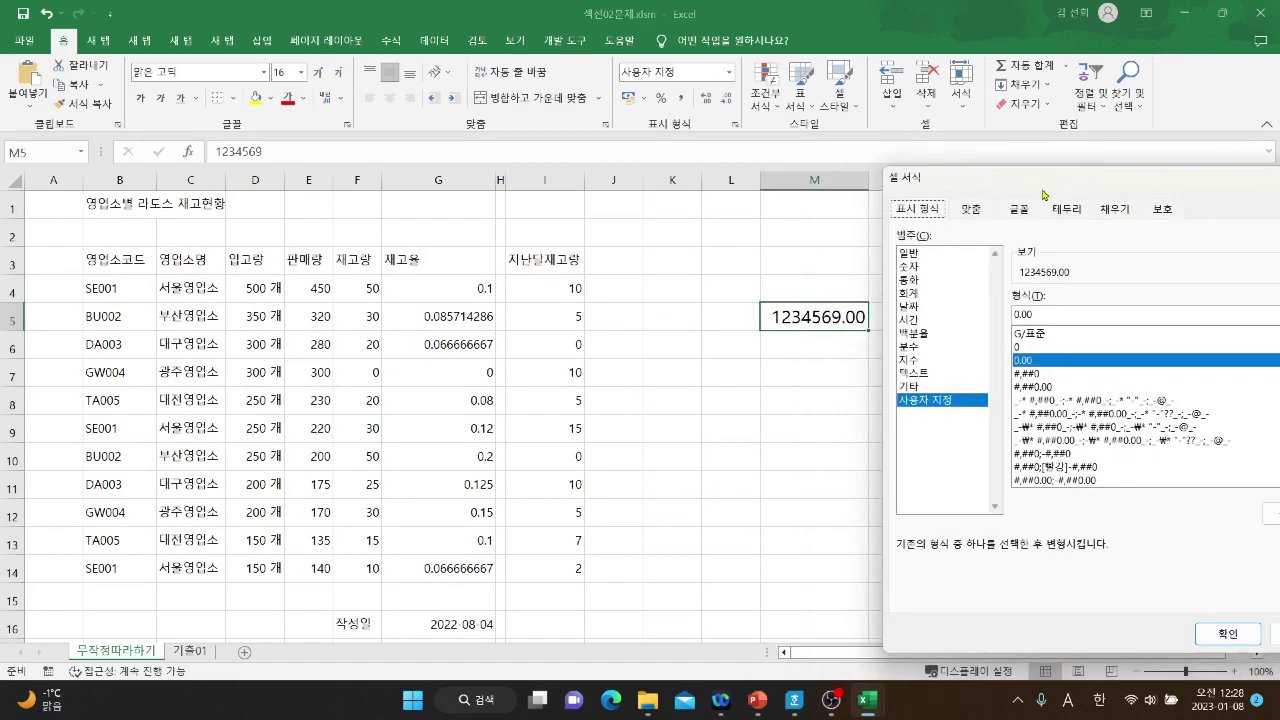
# Try extending the 0.00 format code with many more decimal zeros in the preview, shortening it again after each attempt.
pyautogui.click(1052, 314)
pyautogui.write('0')
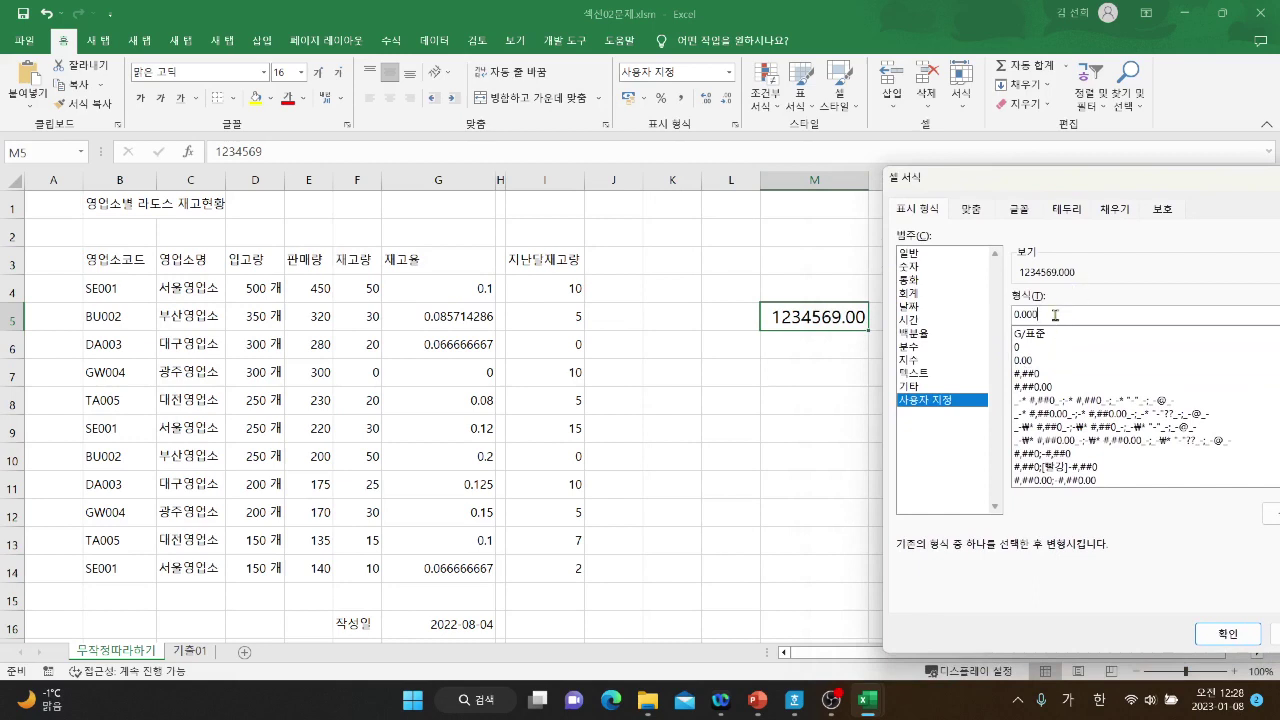
pyautogui.write('000000000000')
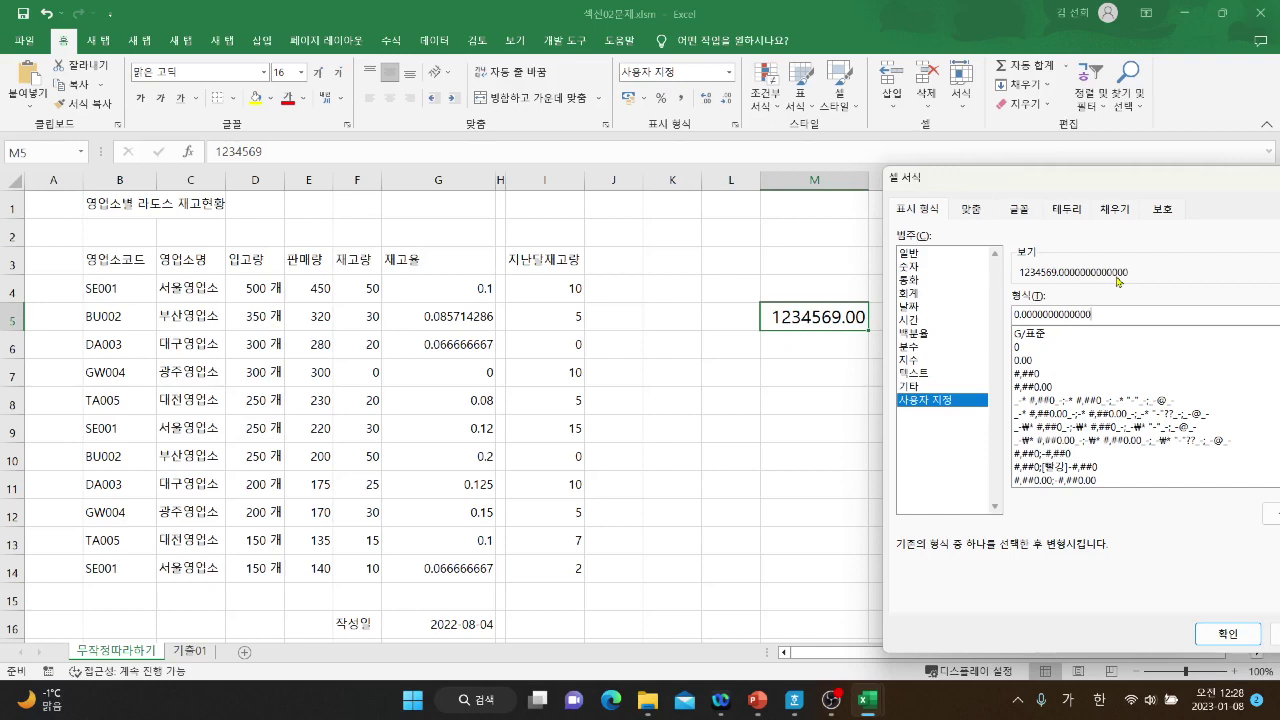
pyautogui.press('BackSpace')
pyautogui.press('BackSpace')
pyautogui.press('BackSpace')
pyautogui.press('BackSpace')
pyautogui.press('BackSpace')
pyautogui.press('BackSpace')
pyautogui.press('BackSpace')
pyautogui.press('BackSpace')
pyautogui.press('BackSpace')
pyautogui.press('BackSpace')
pyautogui.press('BackSpace')
pyautogui.press('BackSpace')
pyautogui.press('BackSpace')
pyautogui.press('BackSpace')
pyautogui.press('BackSpace')
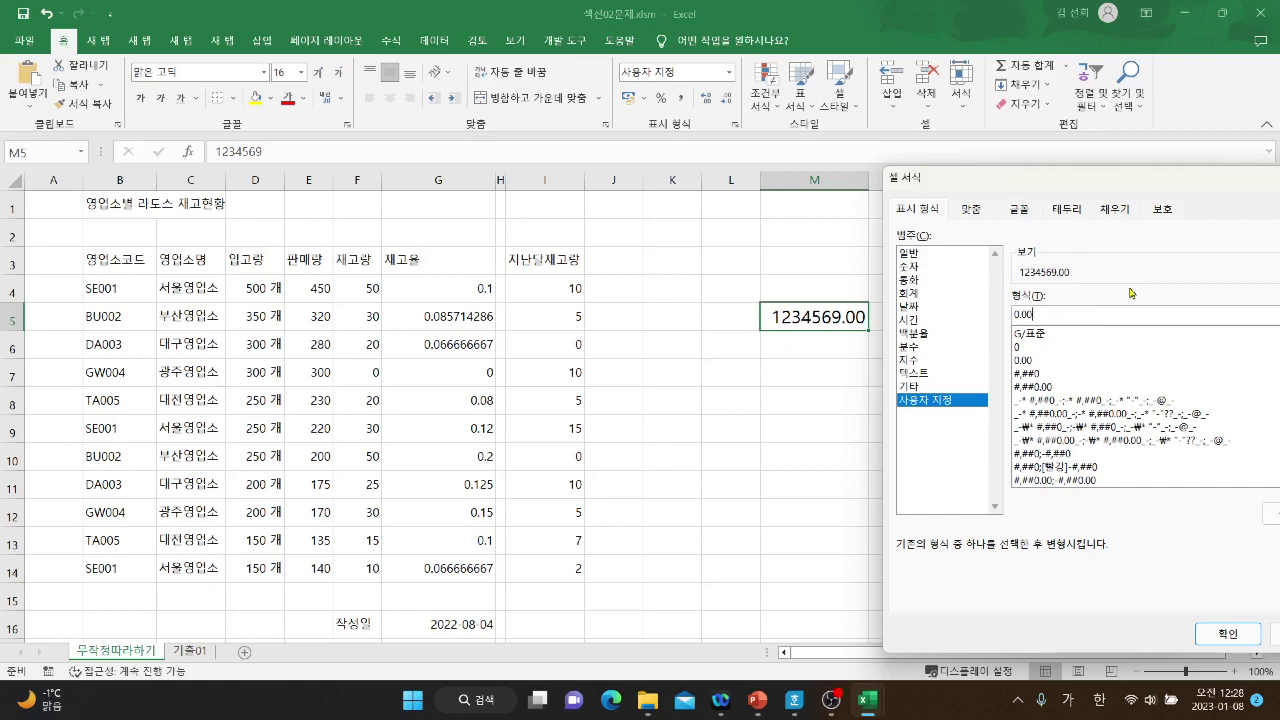
pyautogui.write('000000000')
pyautogui.press('BackSpace')
pyautogui.press('BackSpace')
pyautogui.press('BackSpace')
pyautogui.press('BackSpace')
pyautogui.press('BackSpace')
pyautogui.press('BackSpace')
pyautogui.press('BackSpace')
# Apply the custom number format #,##0 to cell M5.
pyautogui.click(1036, 374)
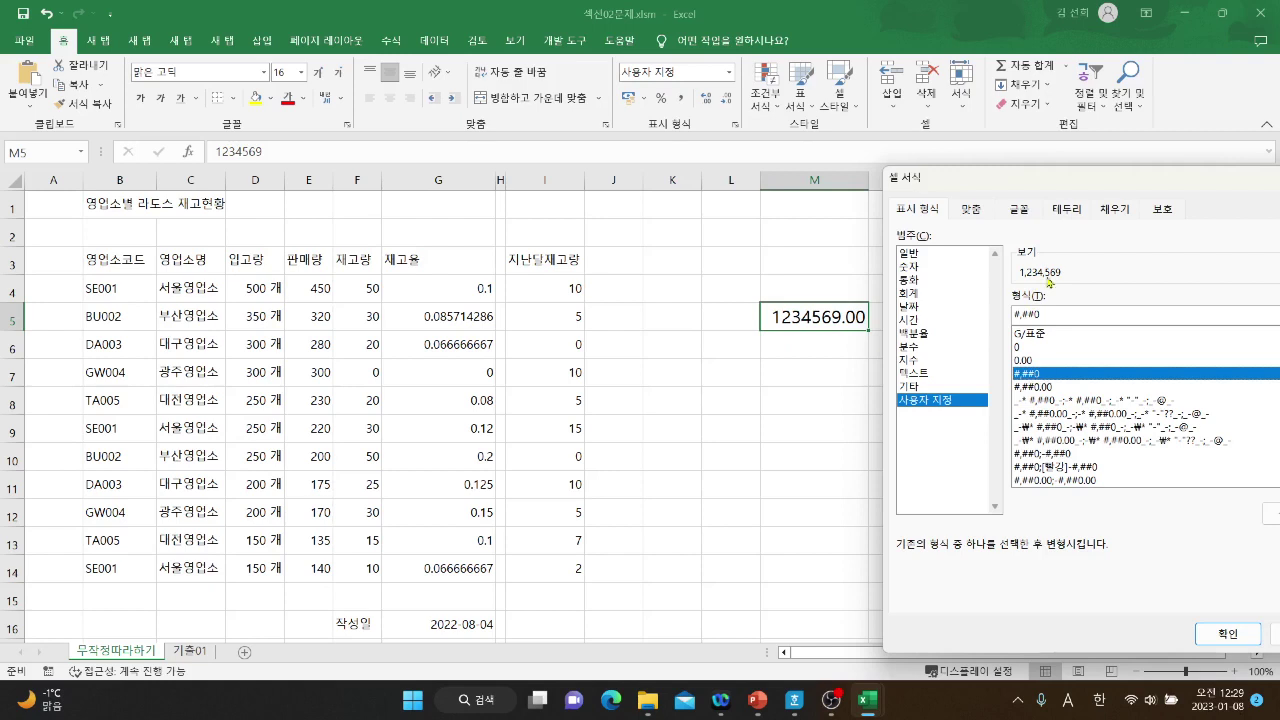
pyautogui.click(1228, 633)
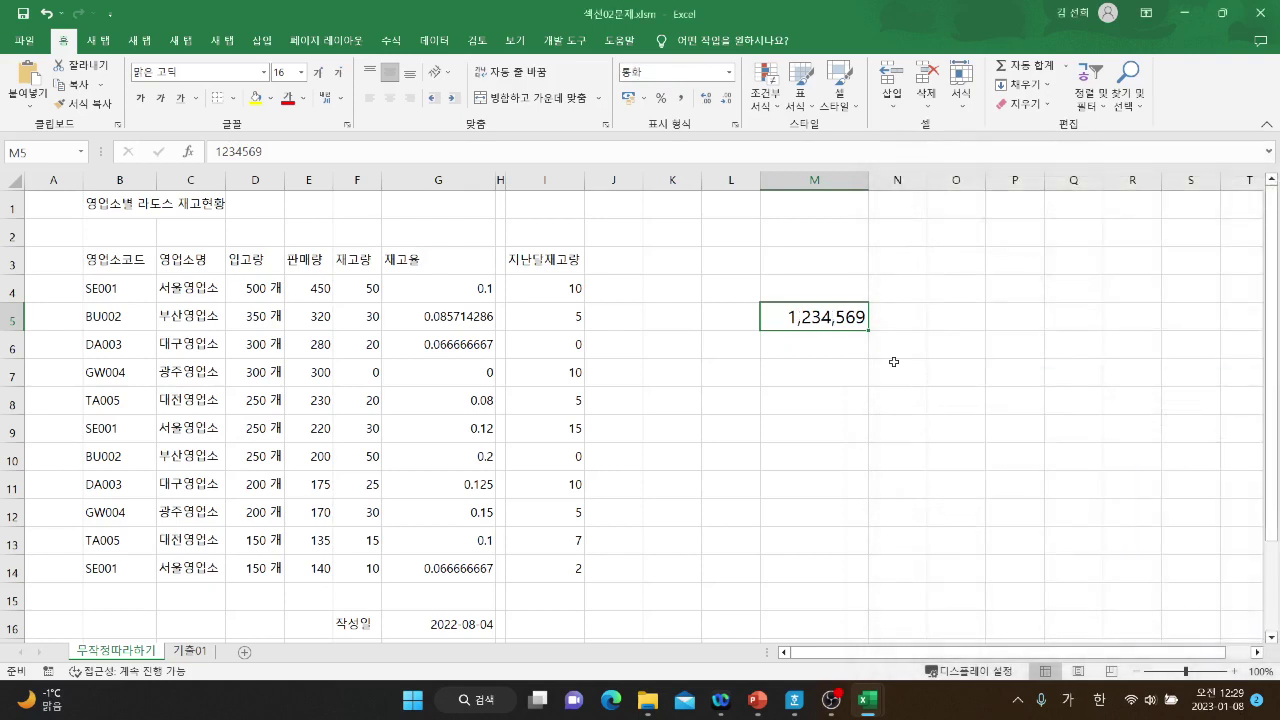
# Preview a custom format for M5 with one comma added after #,##0.
pyautogui.rightClick(853, 318)
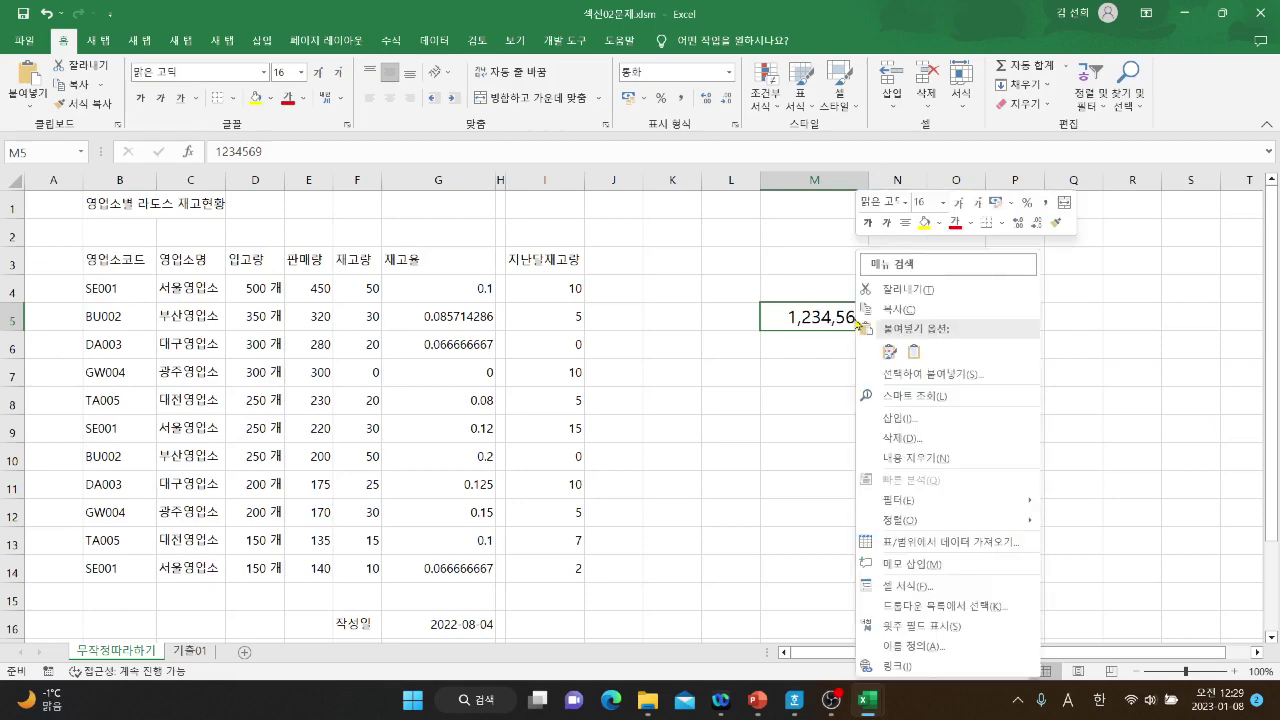
pyautogui.click(890, 587)
pyautogui.moveTo(878, 210); pyautogui.dragTo(1098, 183)
pyautogui.click(938, 396)
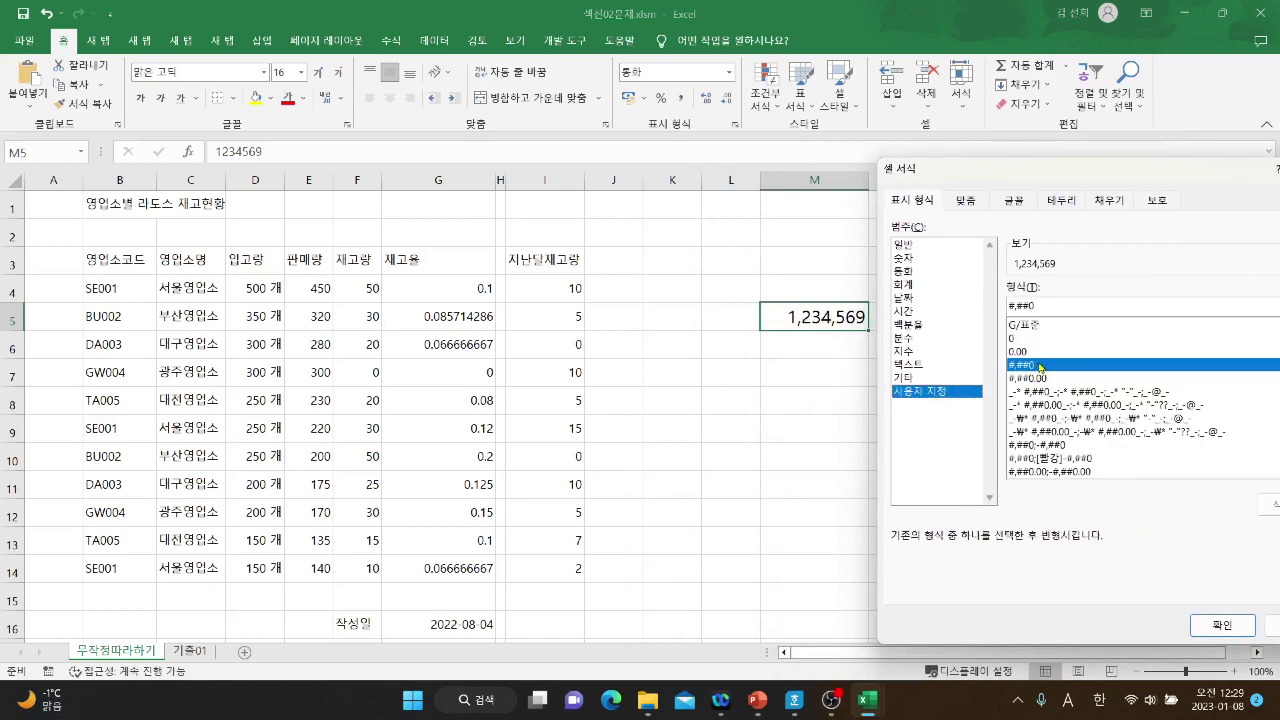
pyautogui.press('Hangul')
pyautogui.write(',')
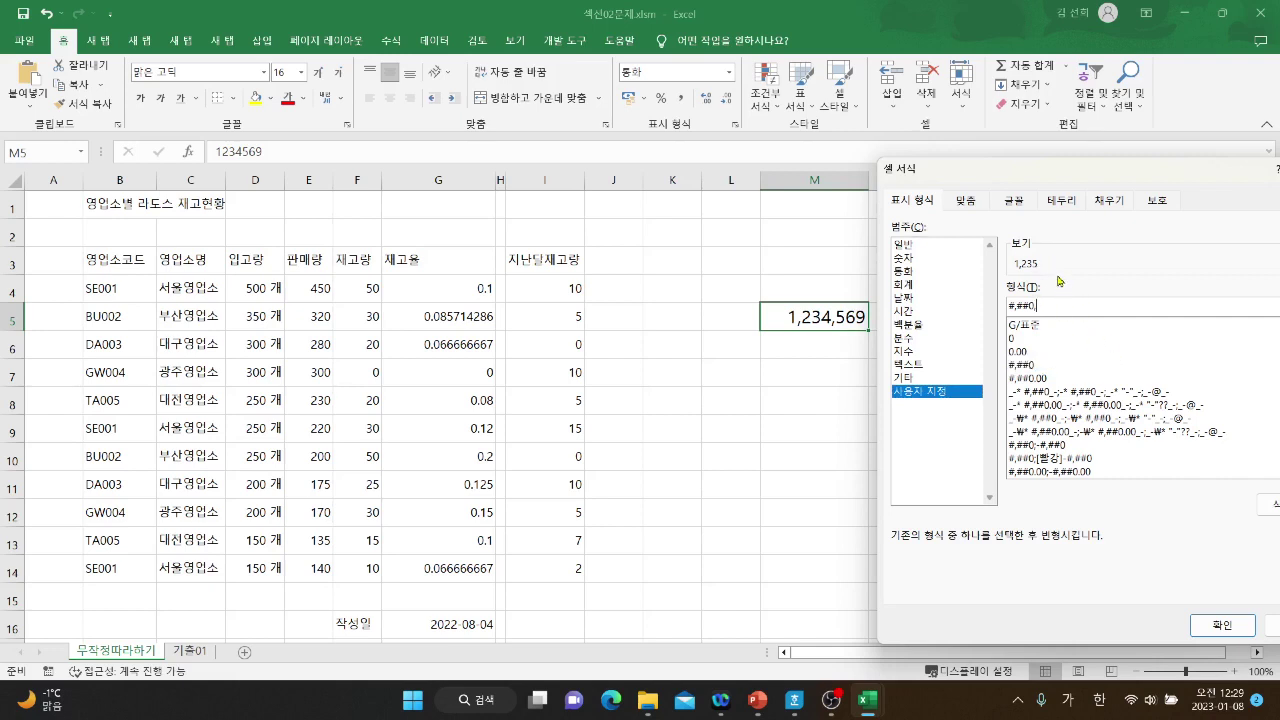
# Compare the previews of #,##0 with one and two trailing commas, then cancel the format change.
pyautogui.press('BackSpace')
pyautogui.write(',')
pyautogui.press('BackSpace')
pyautogui.write(',')
pyautogui.press('BackSpace')
pyautogui.write(',,')
pyautogui.press('BackSpace')
pyautogui.press('BackSpace')
pyautogui.write(',,')
pyautogui.press('BackSpace')
pyautogui.press('BackSpace')
pyautogui.write(',')
pyautogui.press('BackSpace')
pyautogui.moveTo(1124, 179); pyautogui.dragTo(829, 201)
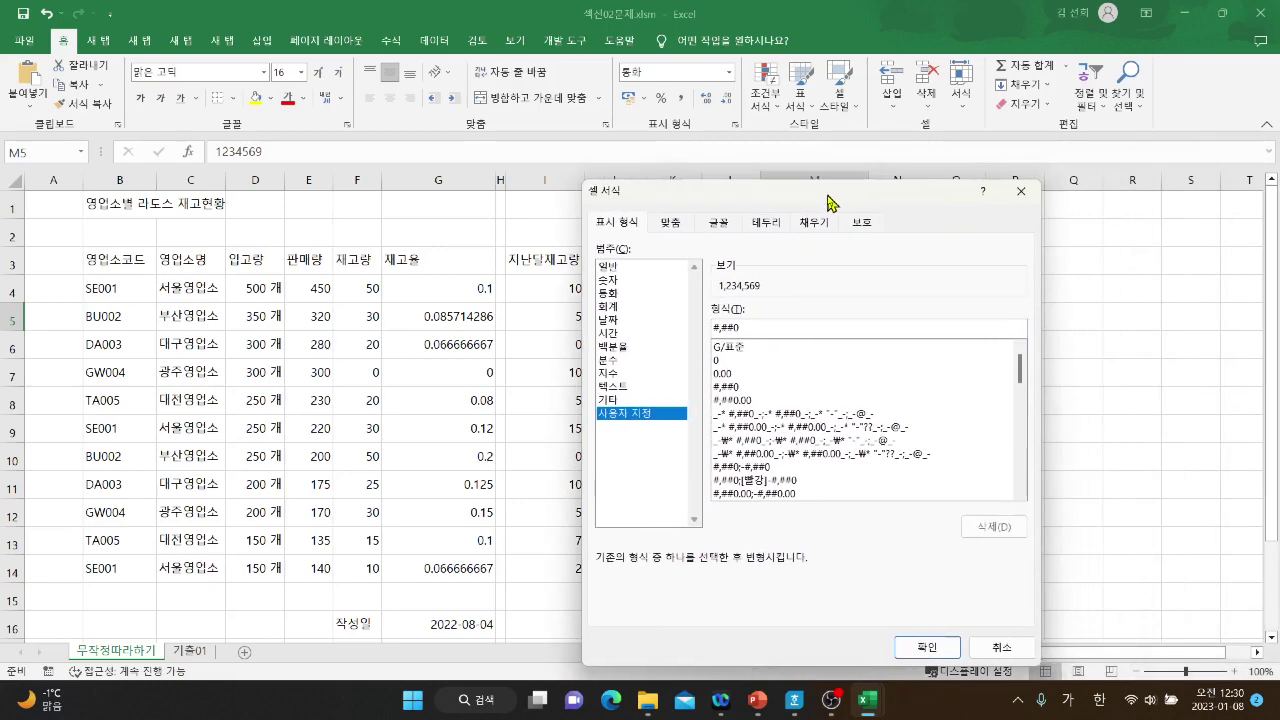
pyautogui.click(1001, 648)
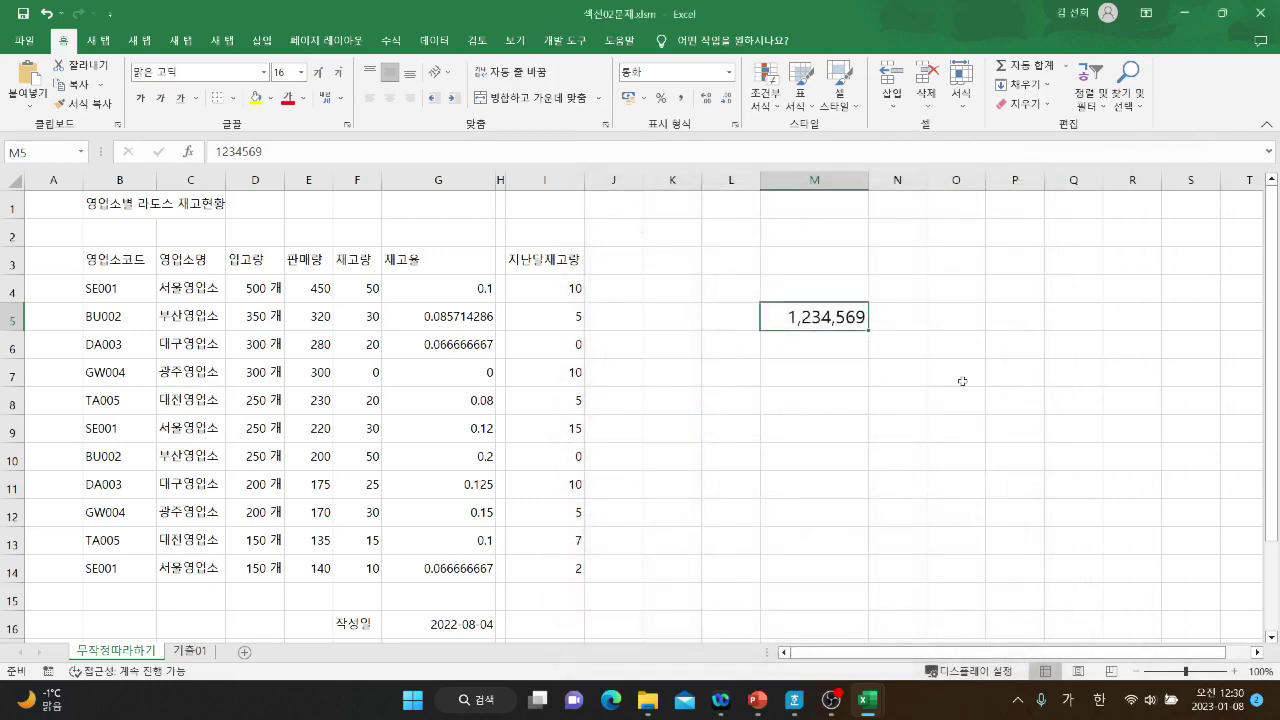
# Reset the number format of cell M5 to 일반.
pyautogui.rightClick(843, 316)
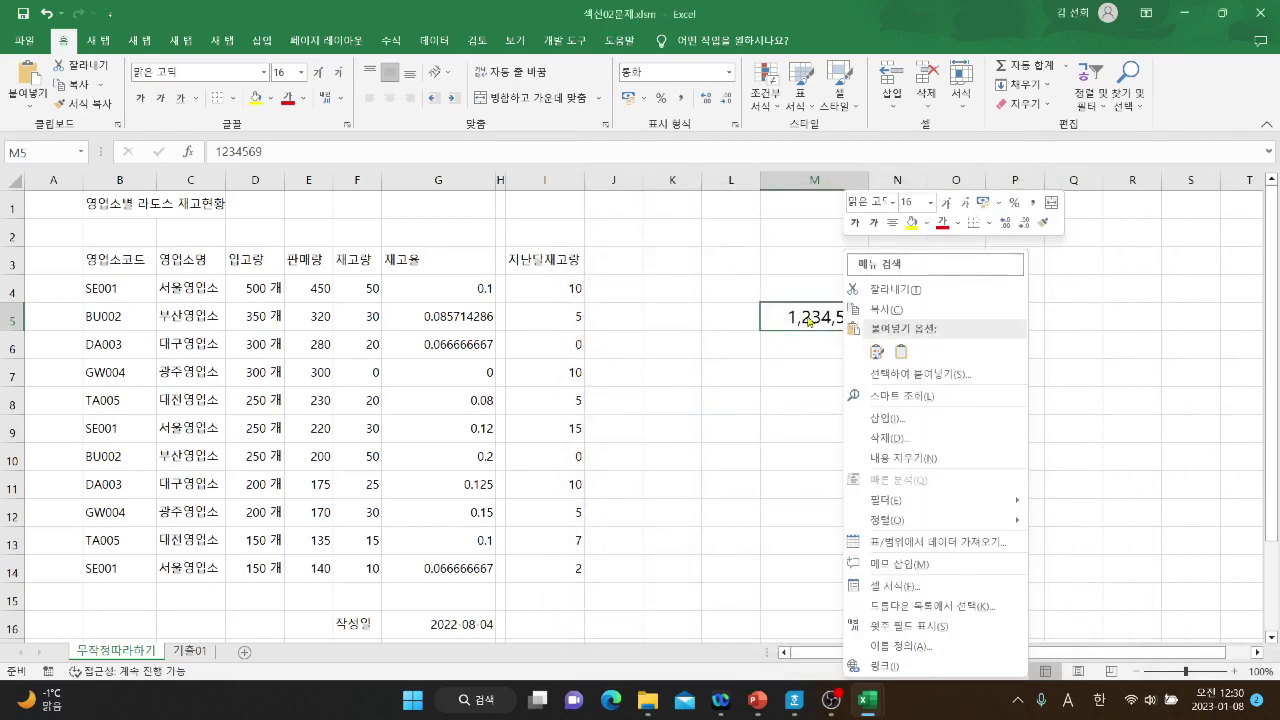
pyautogui.click(897, 587)
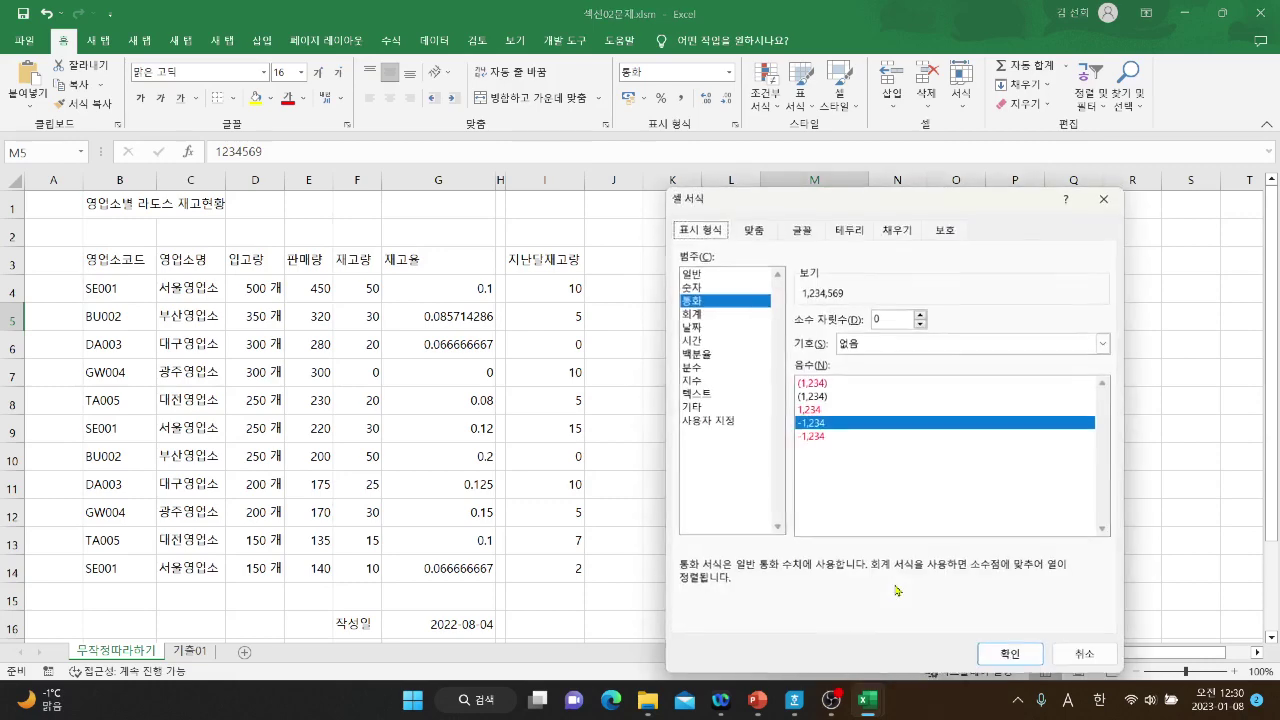
pyautogui.click(706, 274)
pyautogui.click(1010, 658)
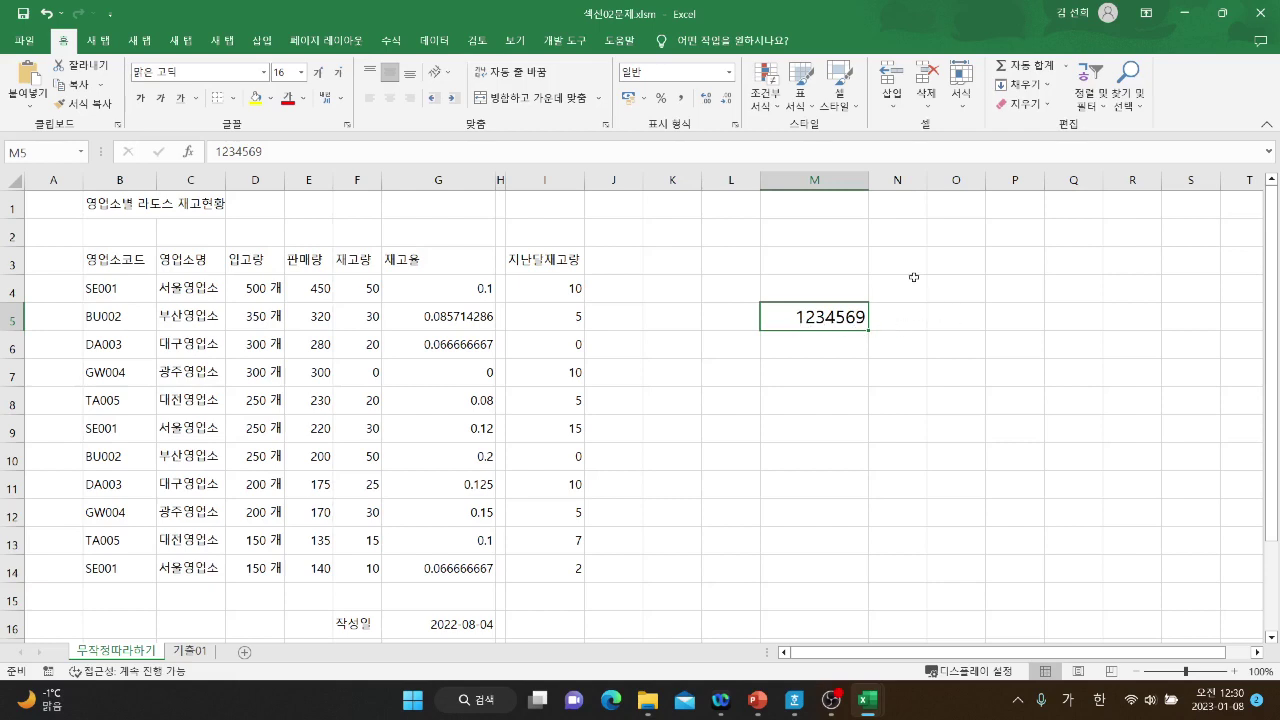
# Enter the label 3자리콤아 원 in cell M3.
pyautogui.click(814, 258)
pyautogui.doubleClick(814, 258)
pyautogui.write('3자리')
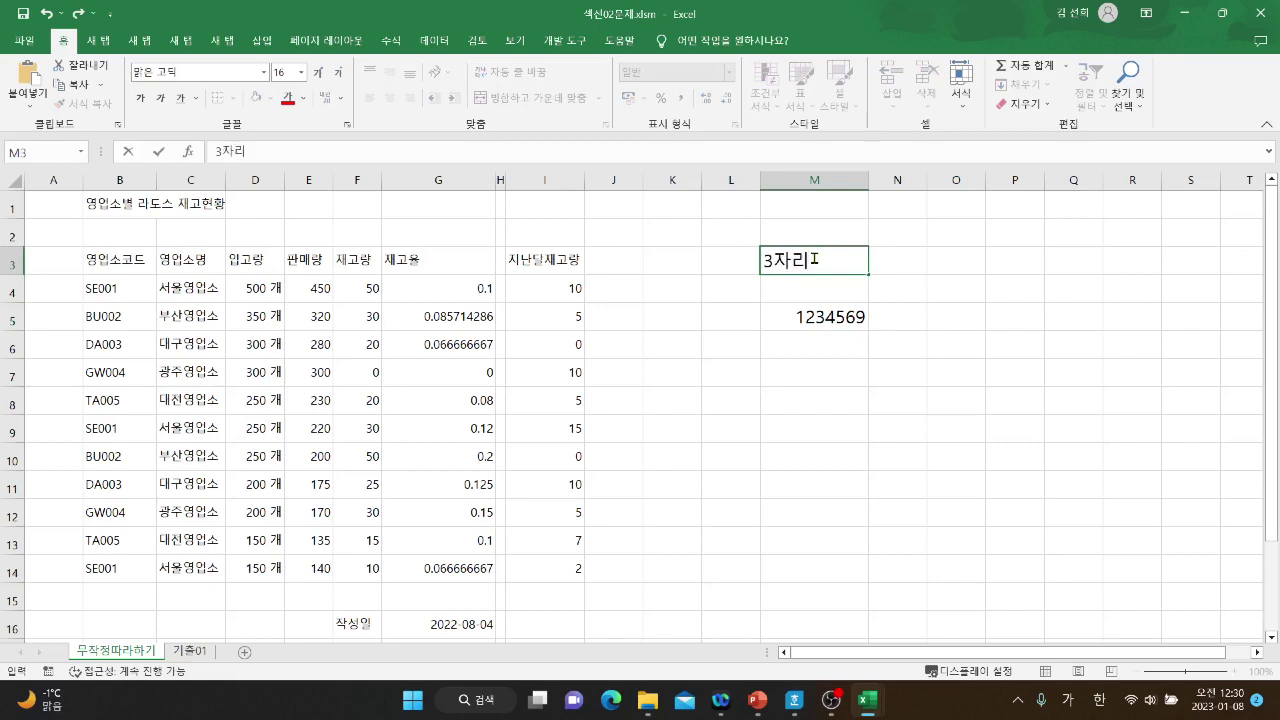
pyautogui.write('콤ㅇ')
pyautogui.write('아 ')
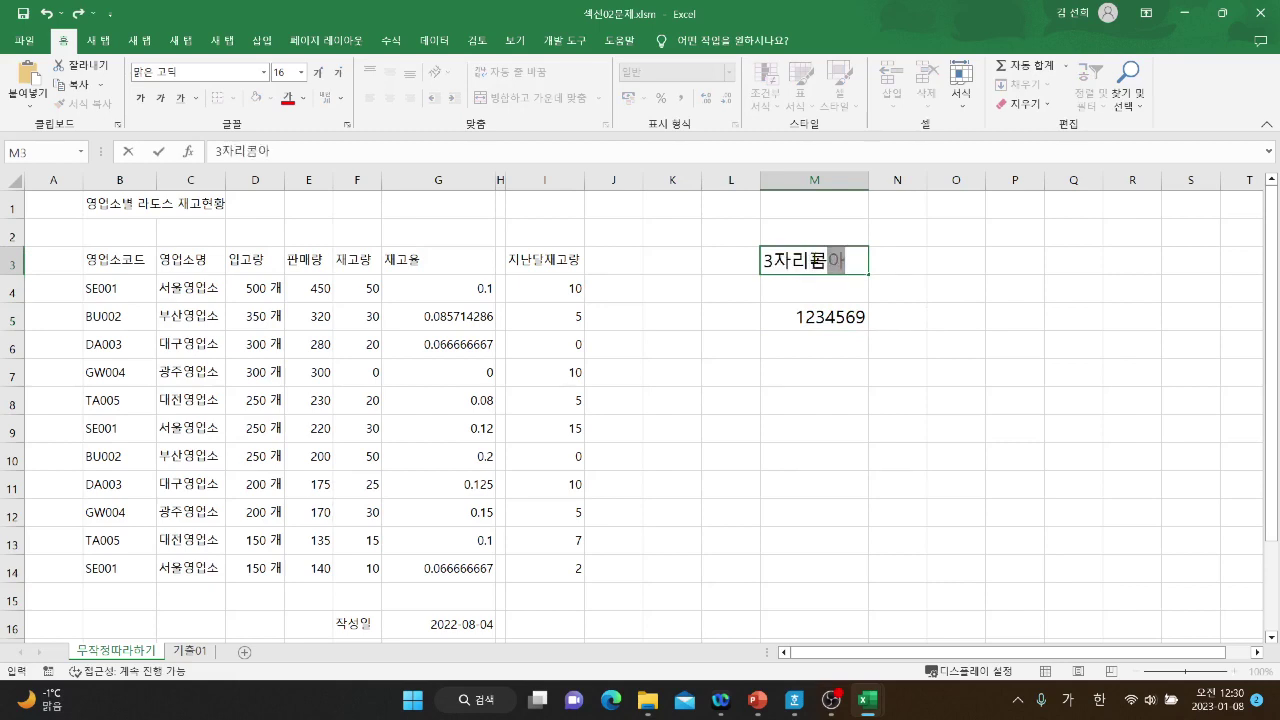
pyautogui.write('원')
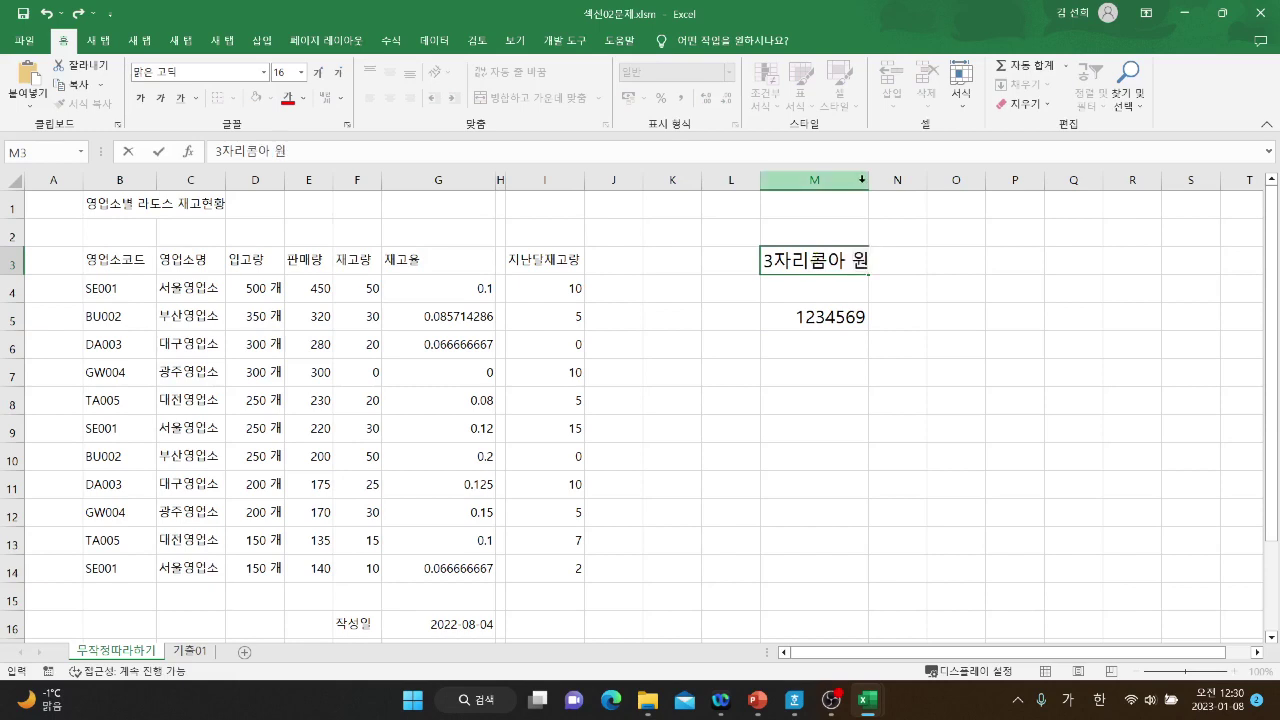
# Widen column M and correct the label in M3 to 3자리콤마 원.
pyautogui.click(871, 177)
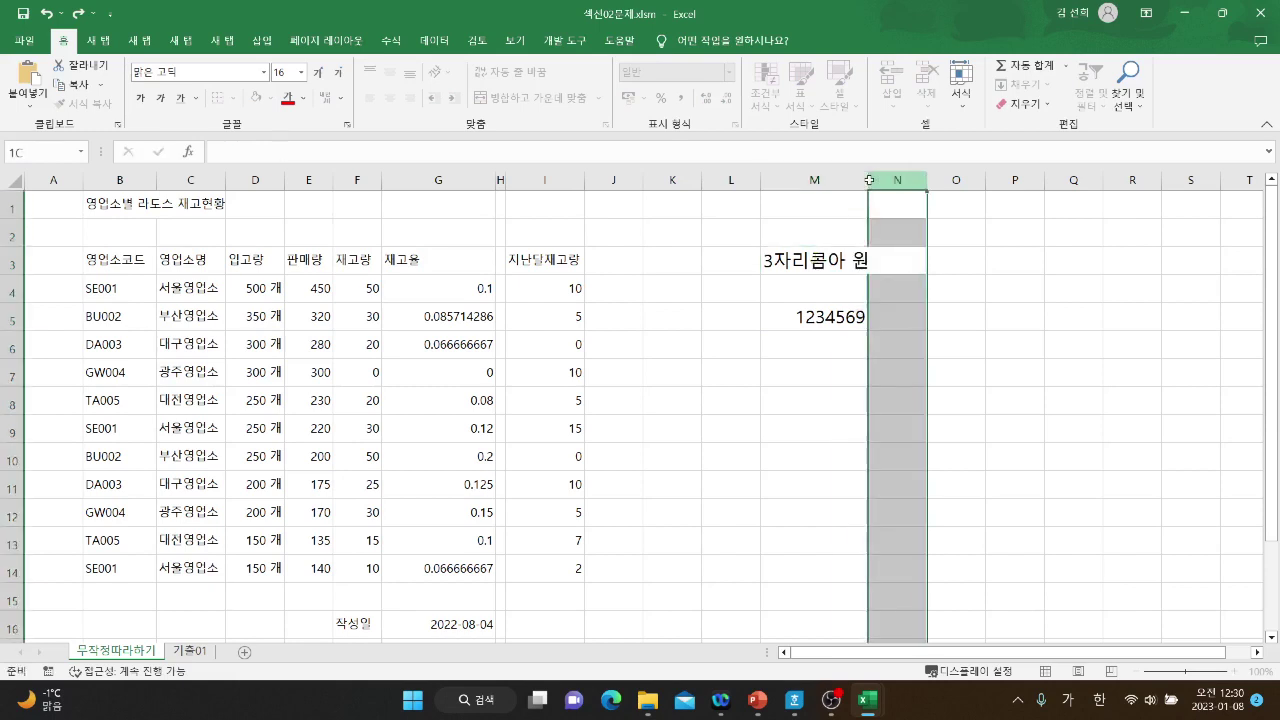
pyautogui.moveTo(869, 178); pyautogui.dragTo(926, 178)
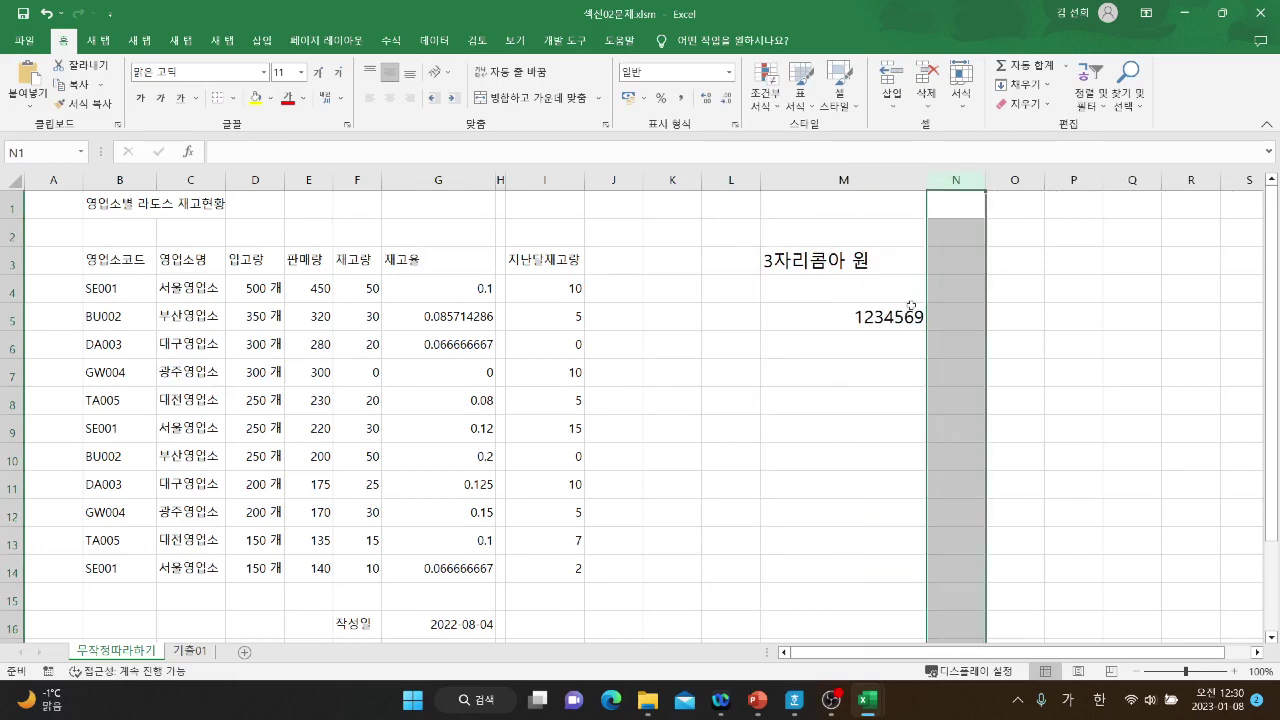
pyautogui.doubleClick(831, 260)
pyautogui.press('Delete')
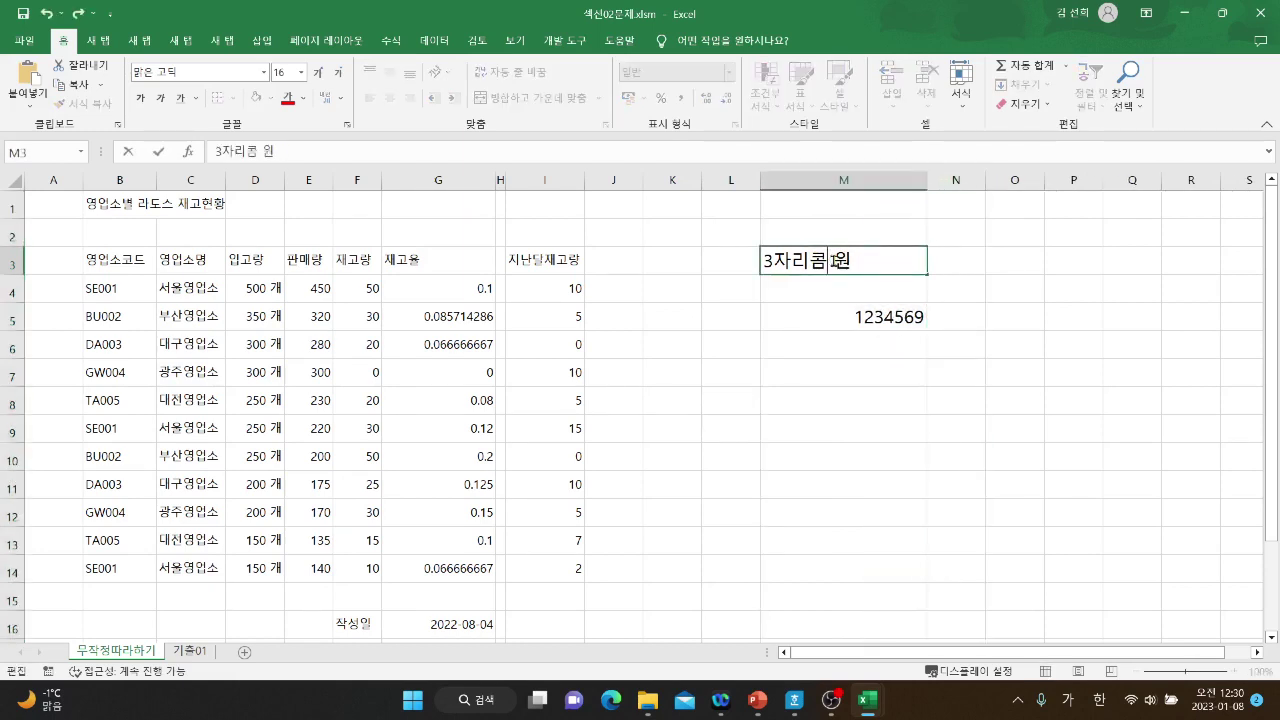
pyautogui.write('마')
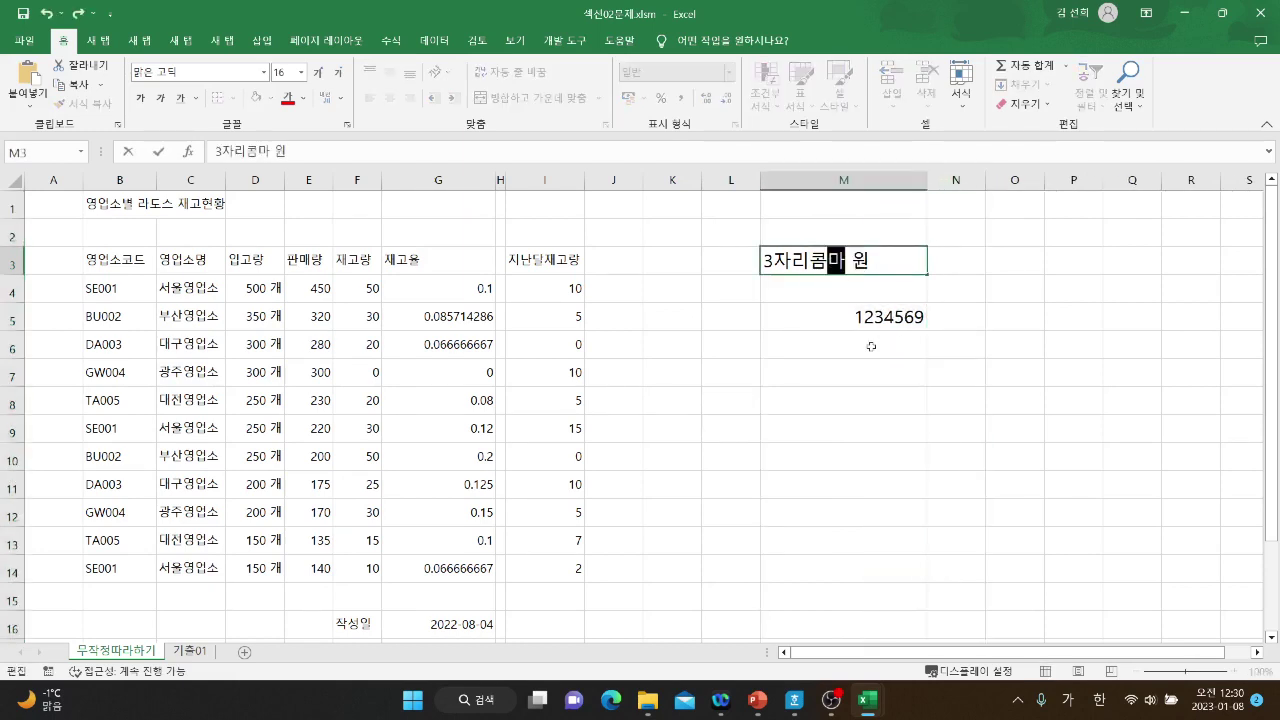
# Apply the custom number format #,##0"원" to cell M5, building it from the existing #,##0 code.
pyautogui.click(873, 317)
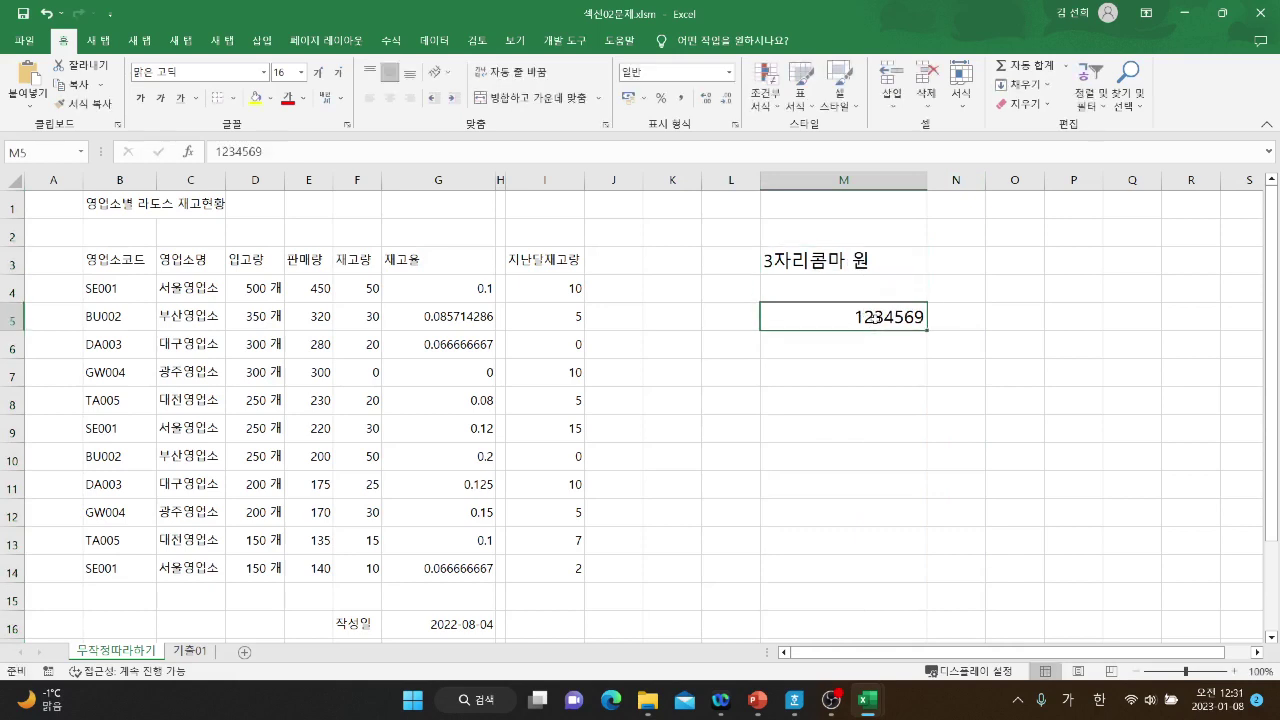
pyautogui.rightClick(876, 323)
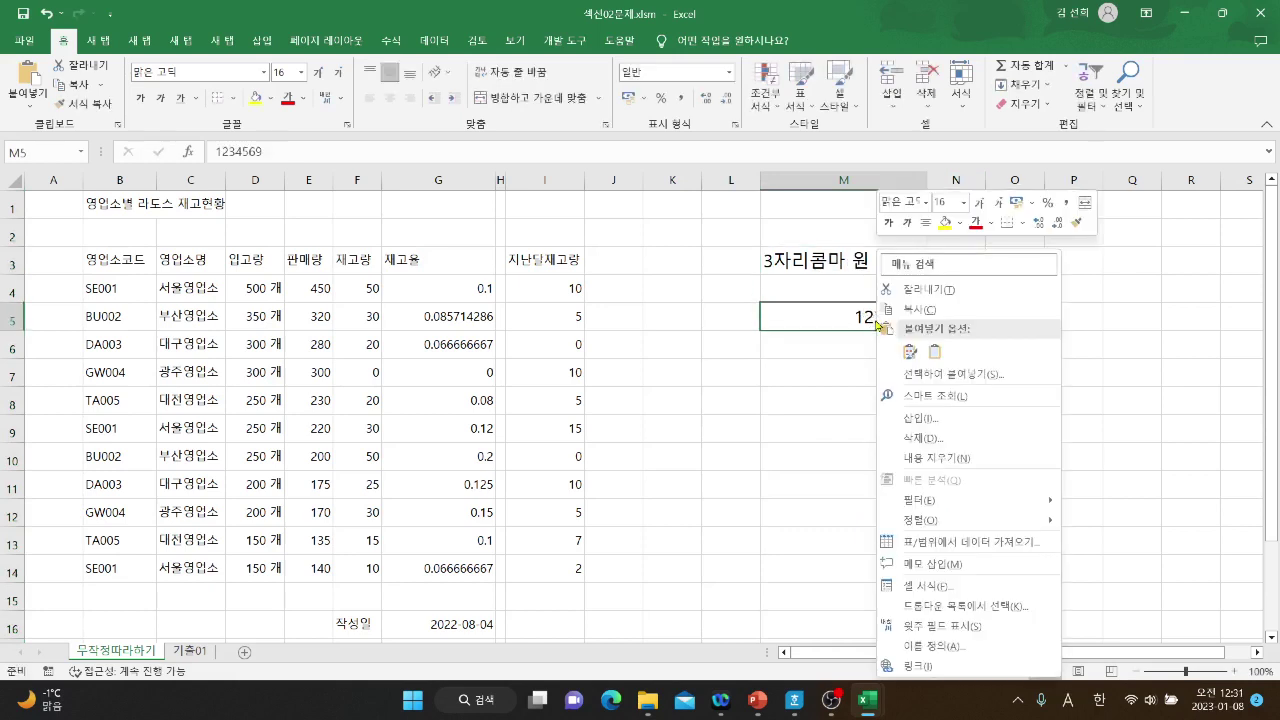
pyautogui.click(943, 587)
pyautogui.moveTo(930, 184); pyautogui.dragTo(1105, 196)
pyautogui.click(1010, 411)
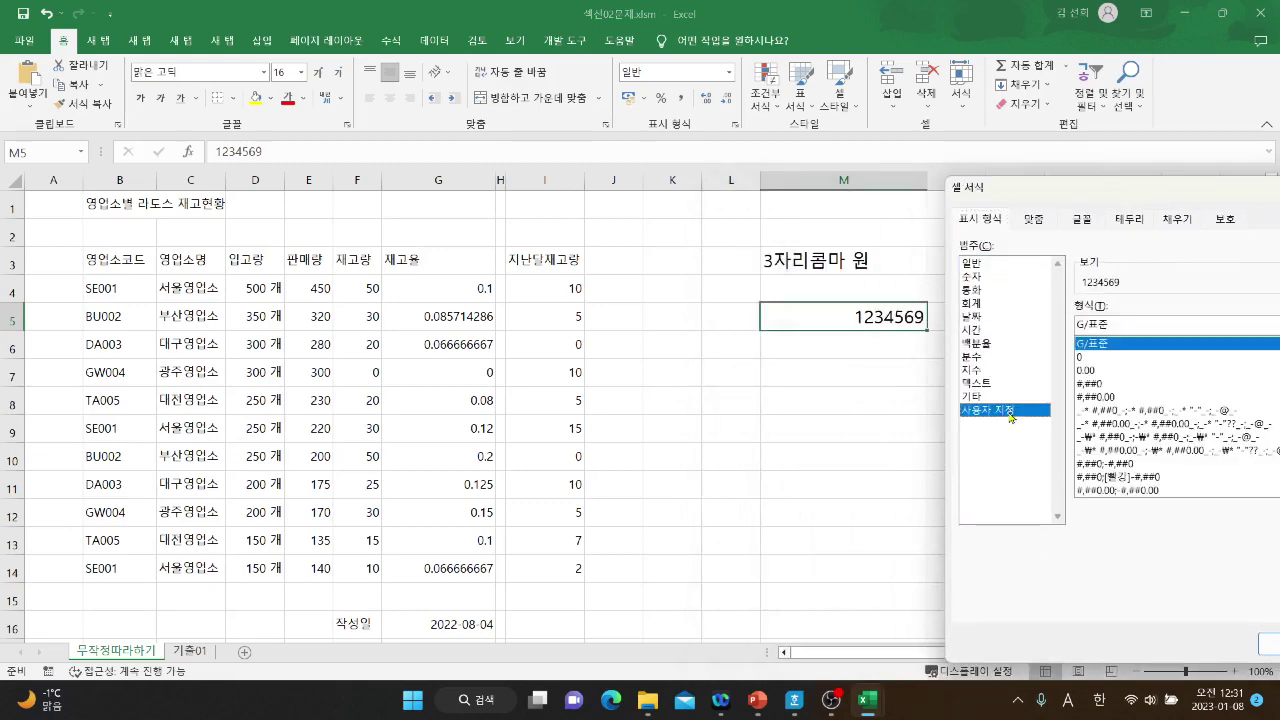
pyautogui.moveTo(1103, 200)
pyautogui.mouseDown()
pyautogui.moveTo(1072, 176)
pyautogui.moveTo(1090, 200)
pyautogui.mouseUp()
pyautogui.click(1086, 384)
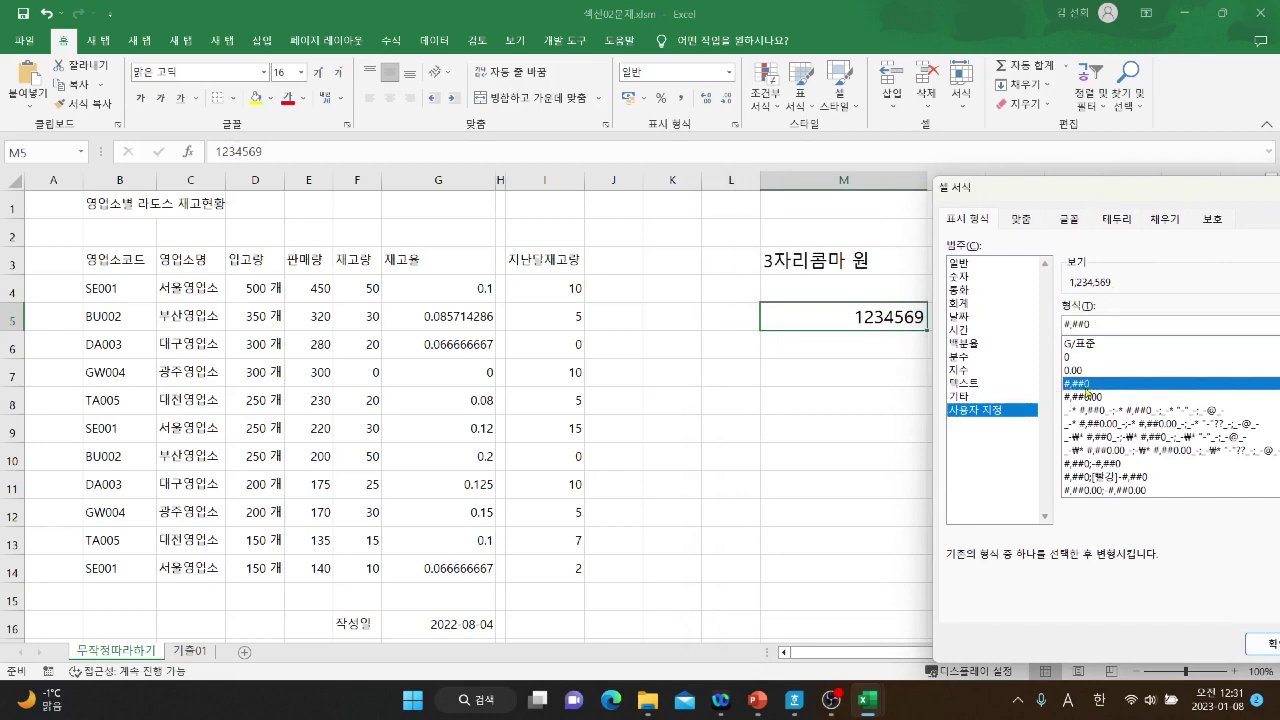
pyautogui.press('Hangul')
pyautogui.write('"원')
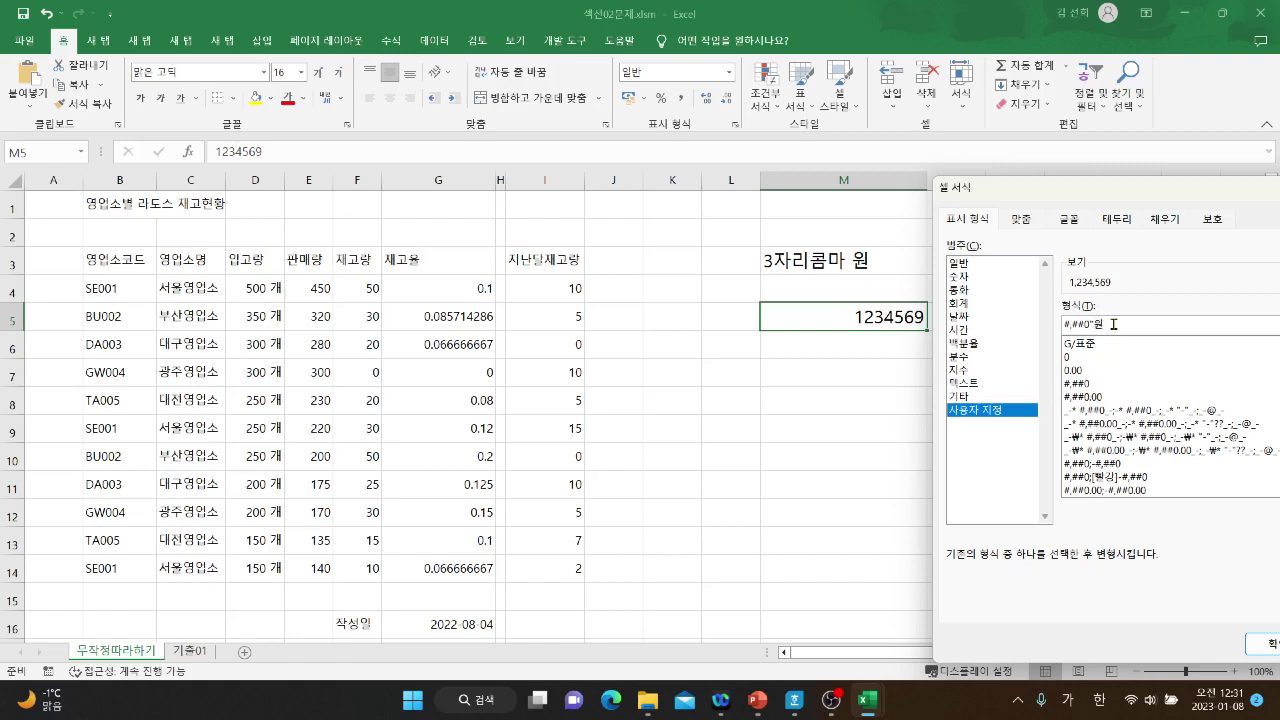
pyautogui.write('"')
pyautogui.click(1262, 645)
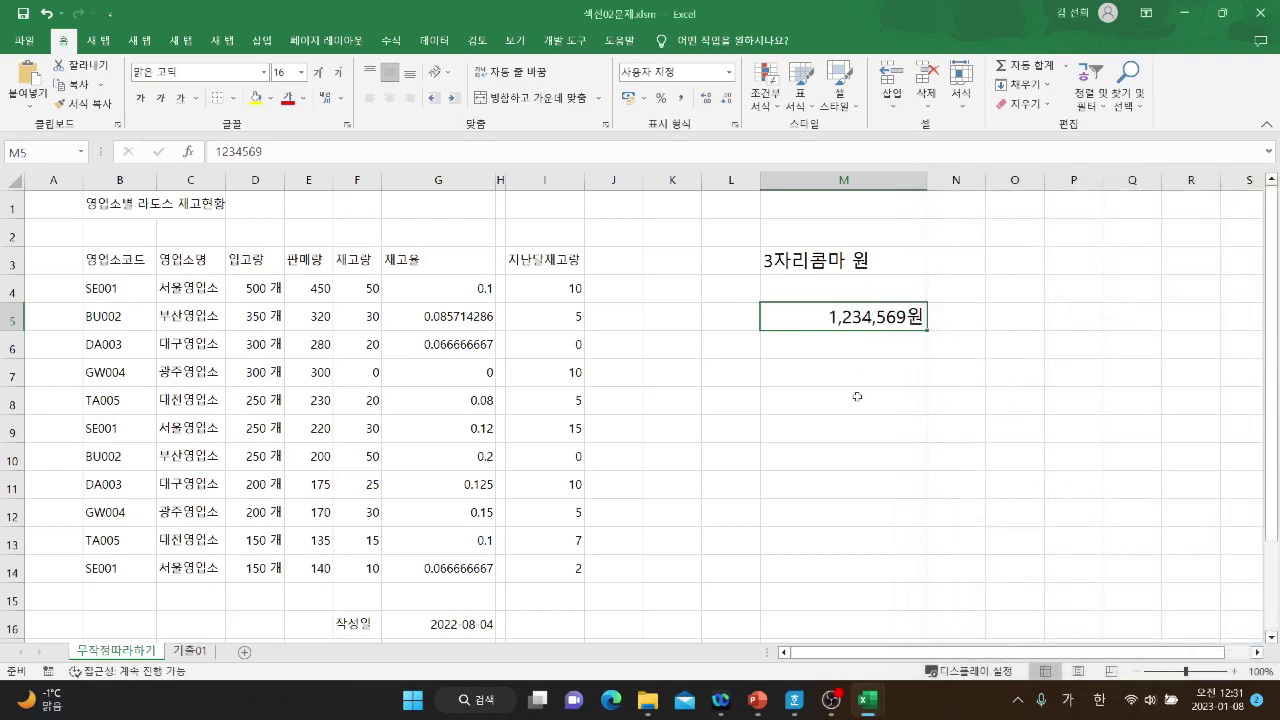
# Change the custom number format of cell M5 to #,##0,,원, starting again from the #,##0 code.
pyautogui.rightClick(846, 322)
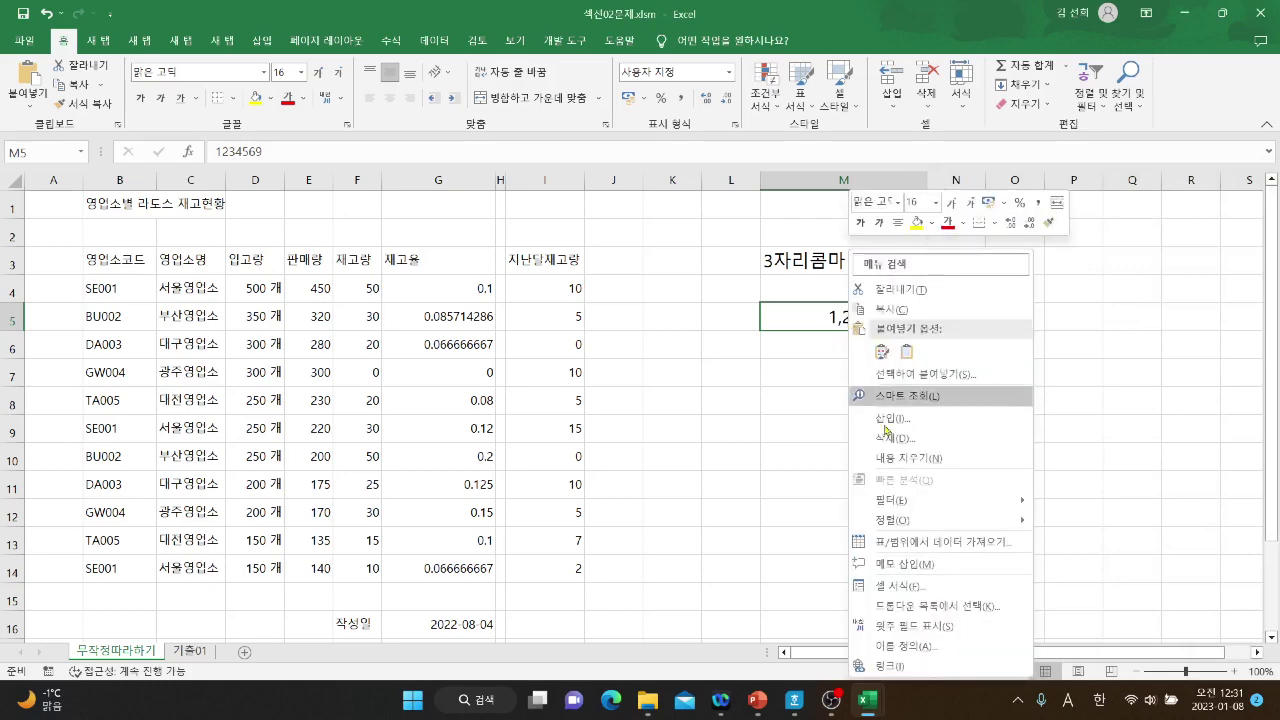
pyautogui.click(898, 585)
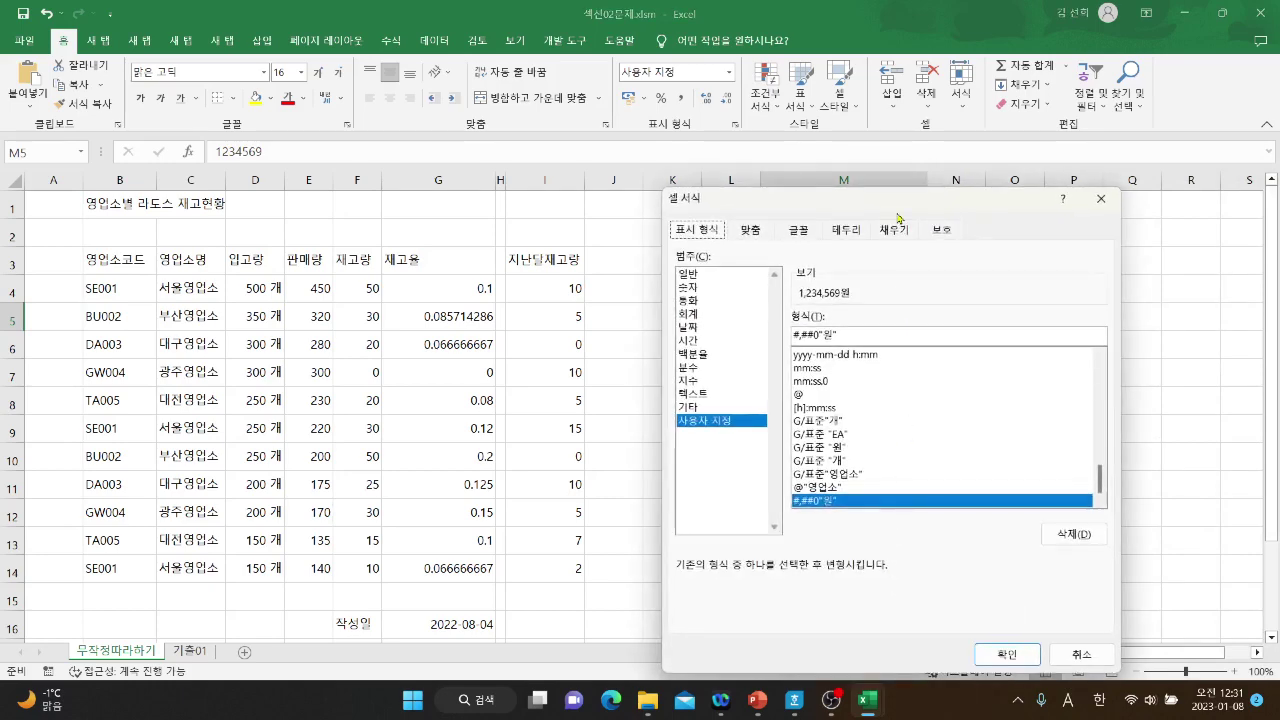
pyautogui.moveTo(895, 203); pyautogui.dragTo(518, 188)
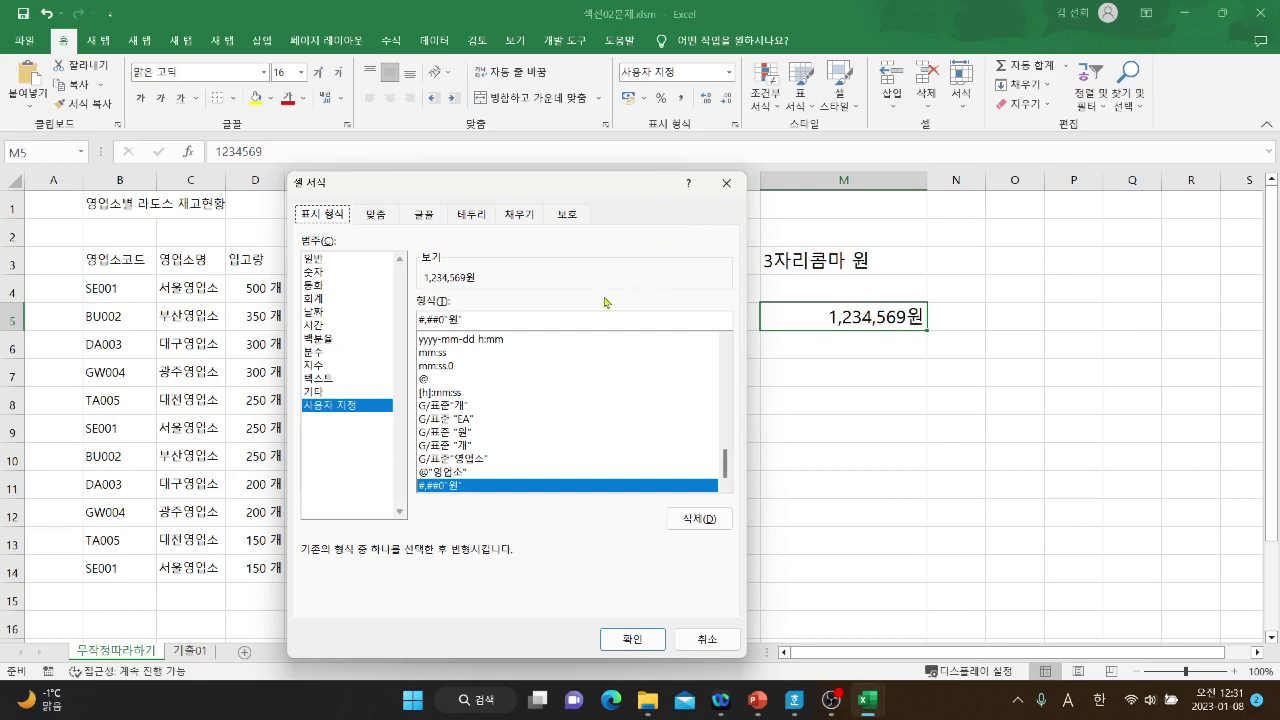
pyautogui.moveTo(726, 464); pyautogui.dragTo(726, 350)
pyautogui.click(441, 380)
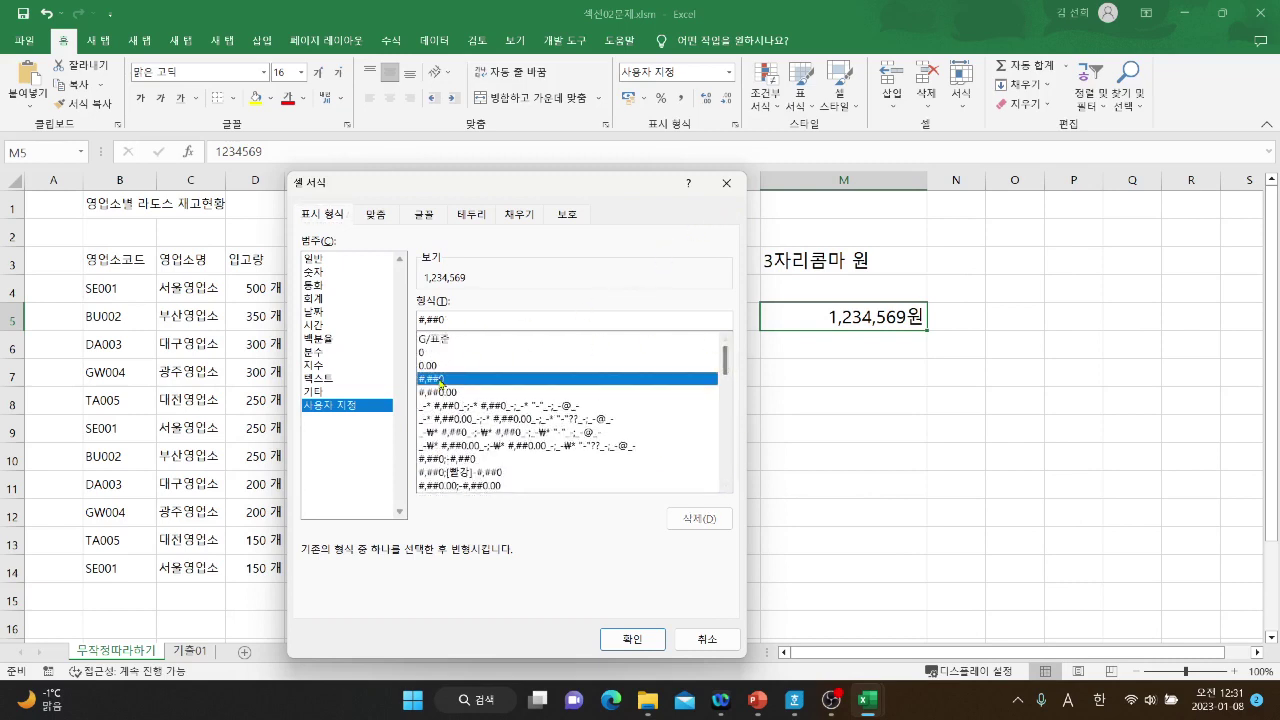
pyautogui.click(457, 322)
pyautogui.write(',,원')
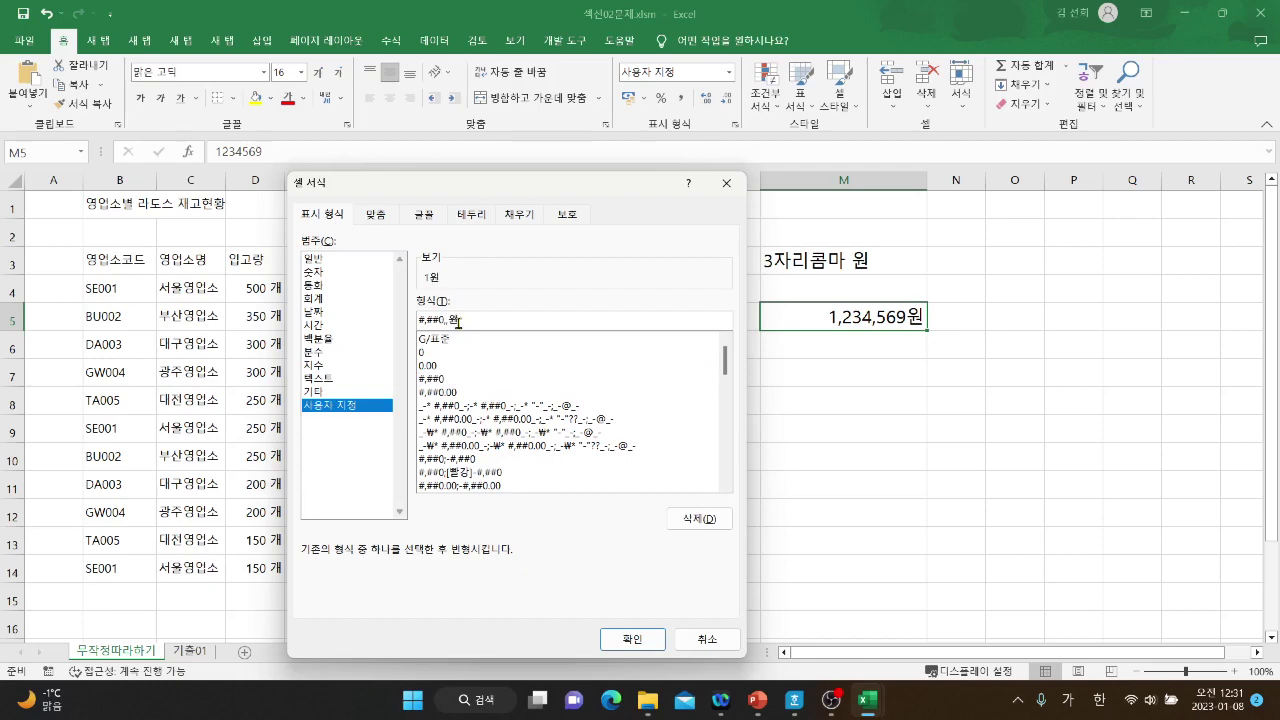
pyautogui.press('Return')
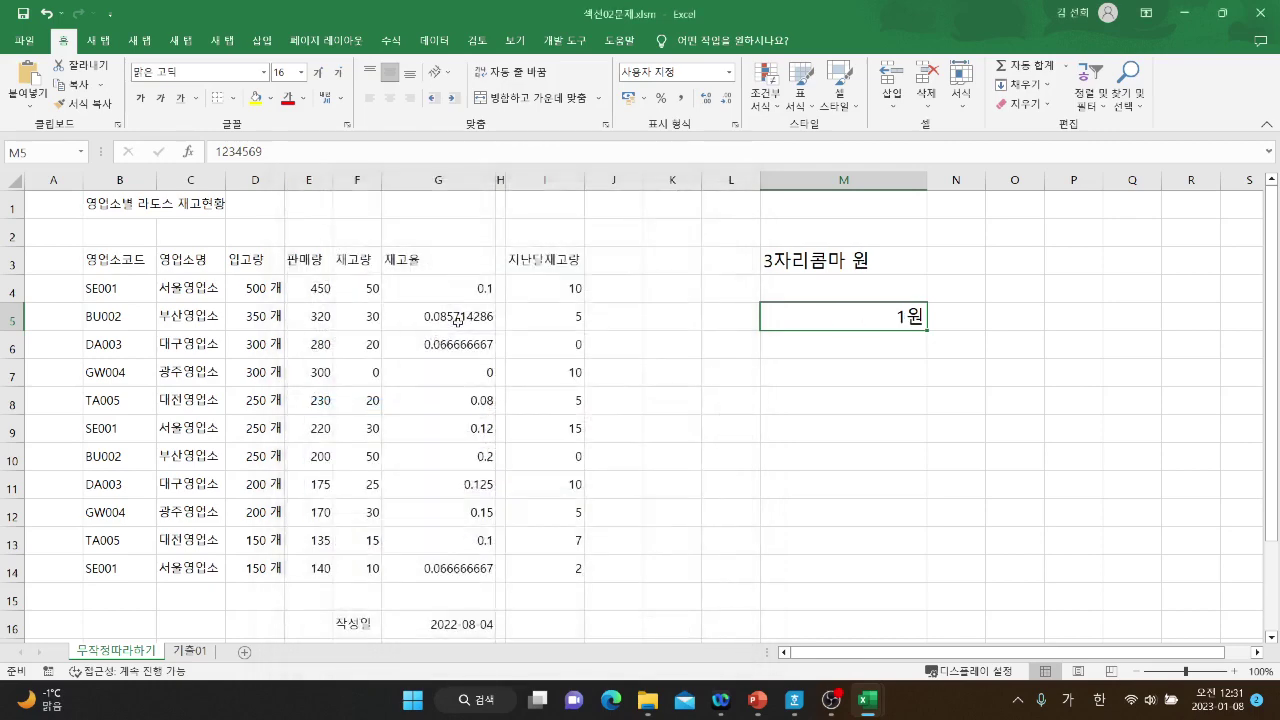
# Inspect the underlying number stored in cell M5 without changing it.
pyautogui.doubleClick(898, 318)
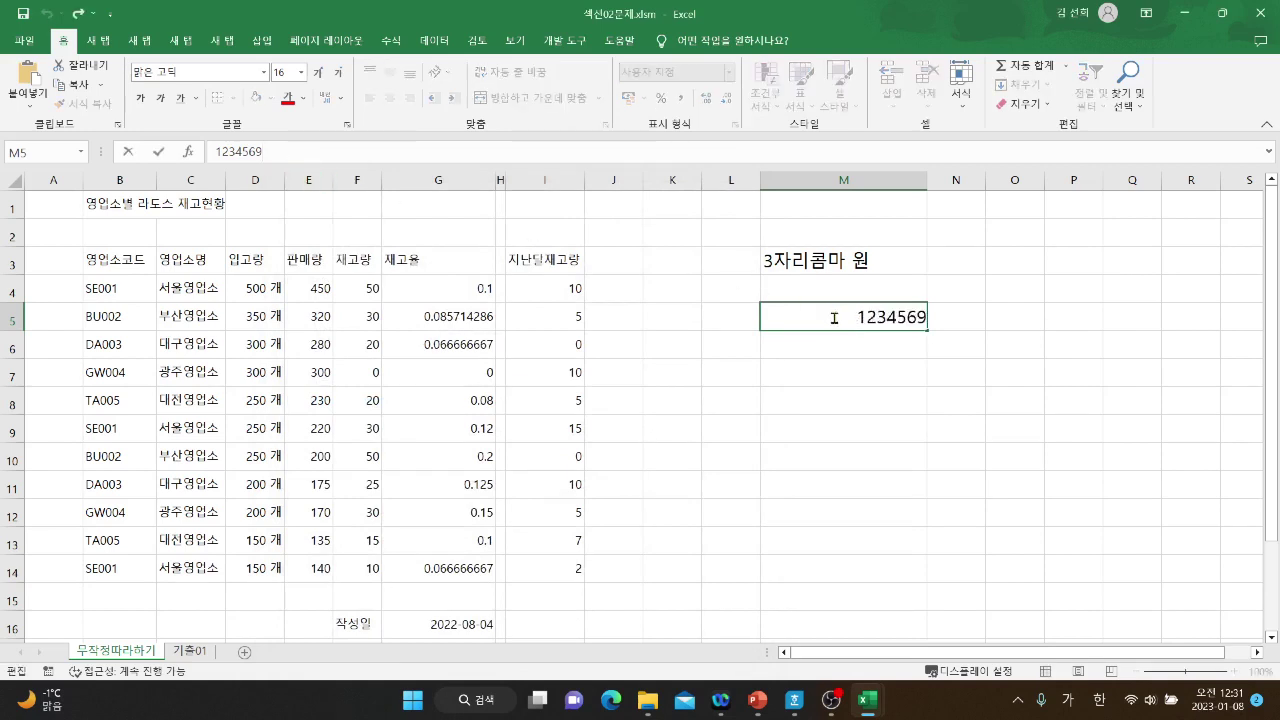
pyautogui.press('Return')
pyautogui.press('Up')
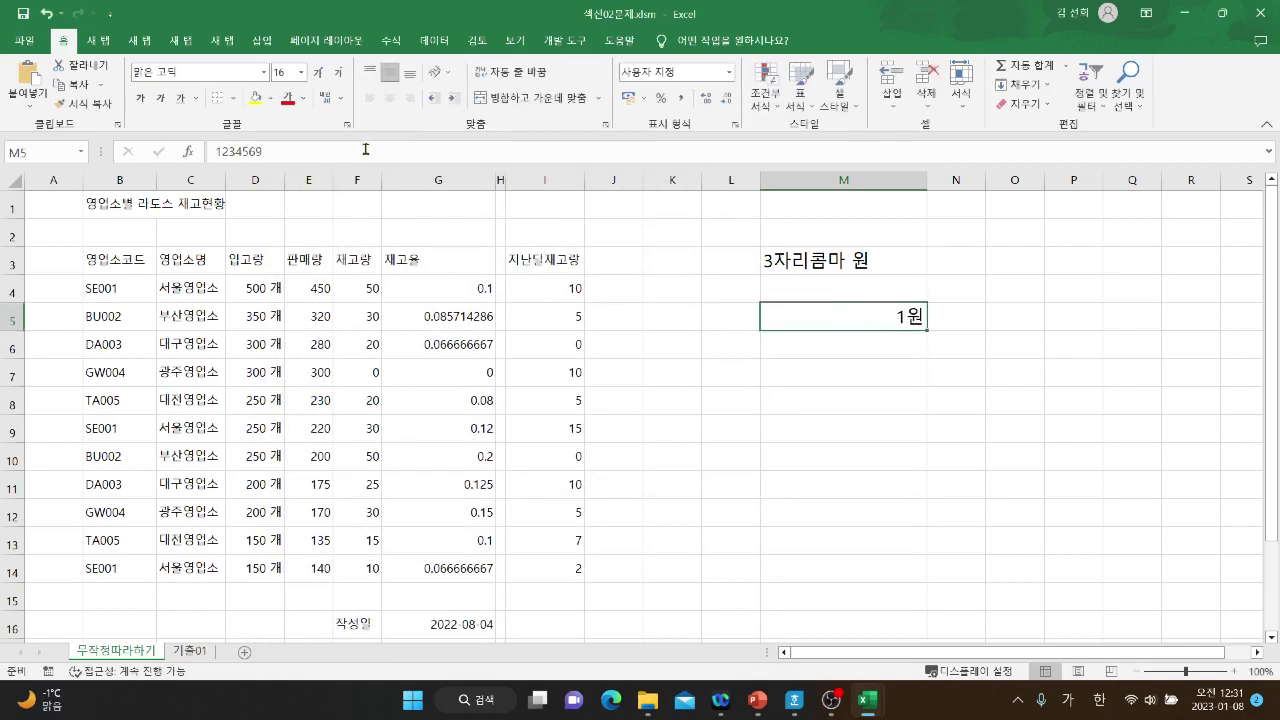
pyautogui.click(271, 148)
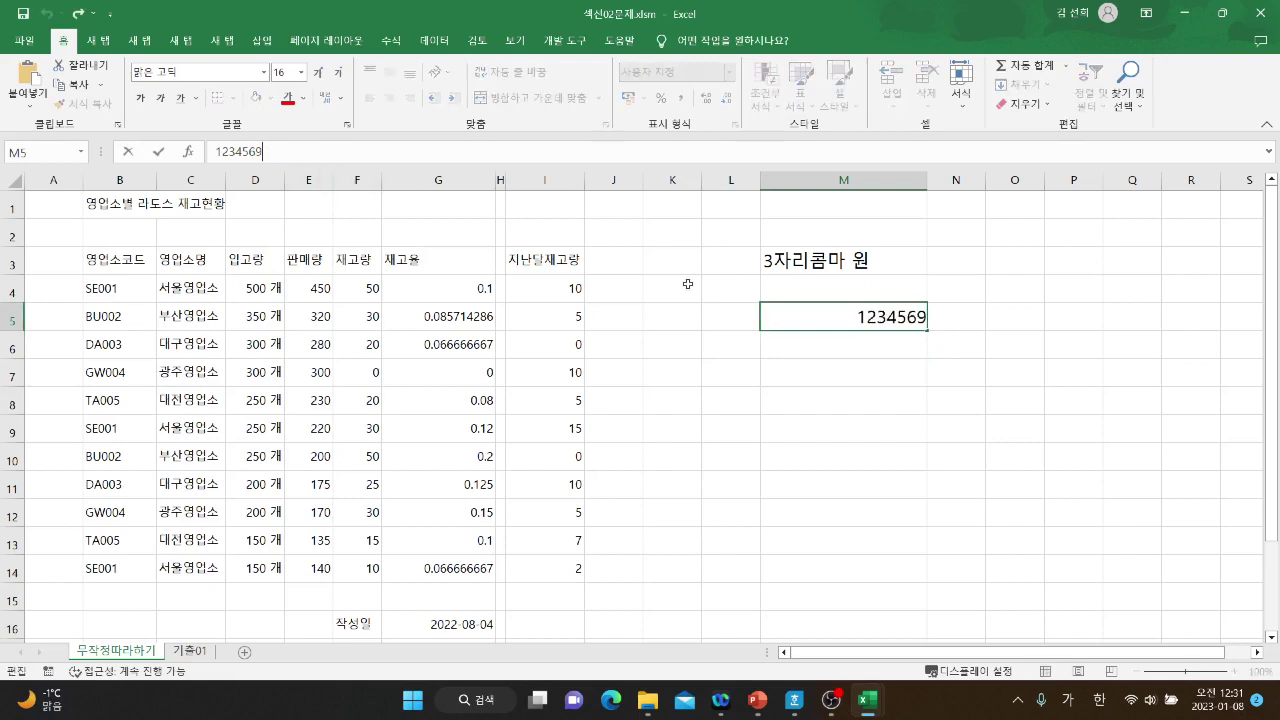
pyautogui.click(793, 360)
pyautogui.click(880, 321)
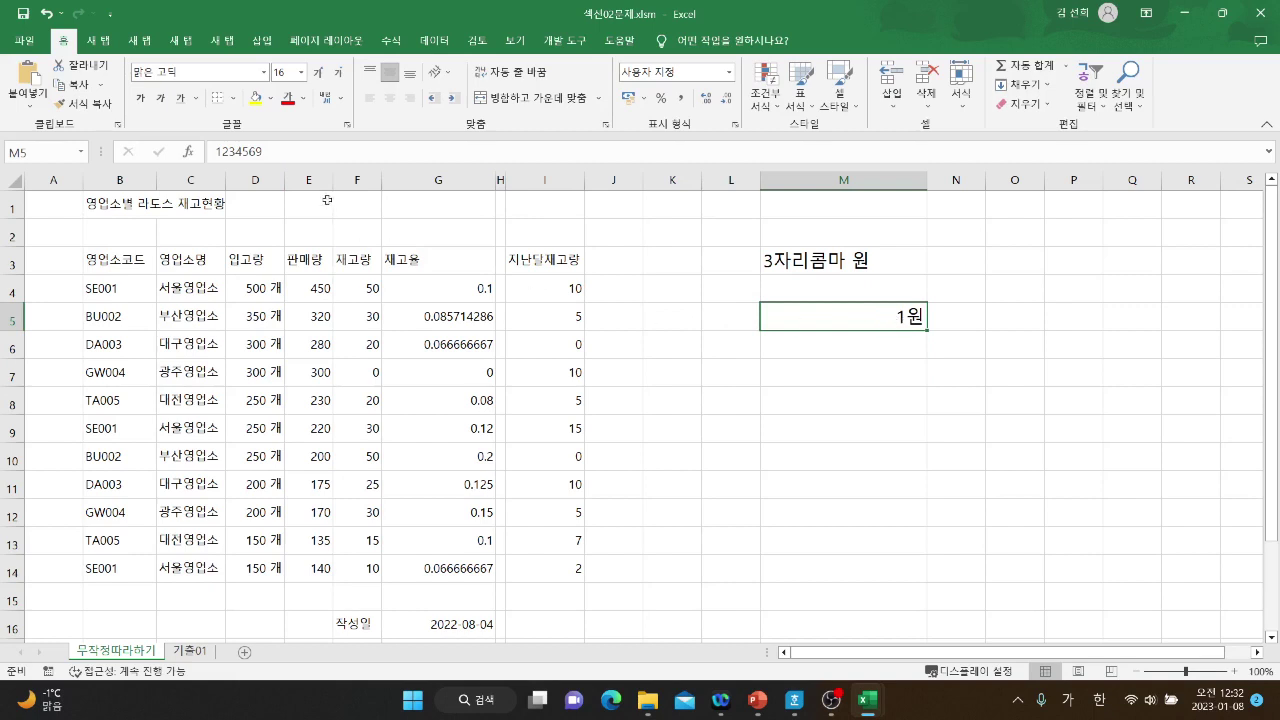
pyautogui.moveTo(308, 148); pyautogui.dragTo(203, 151)
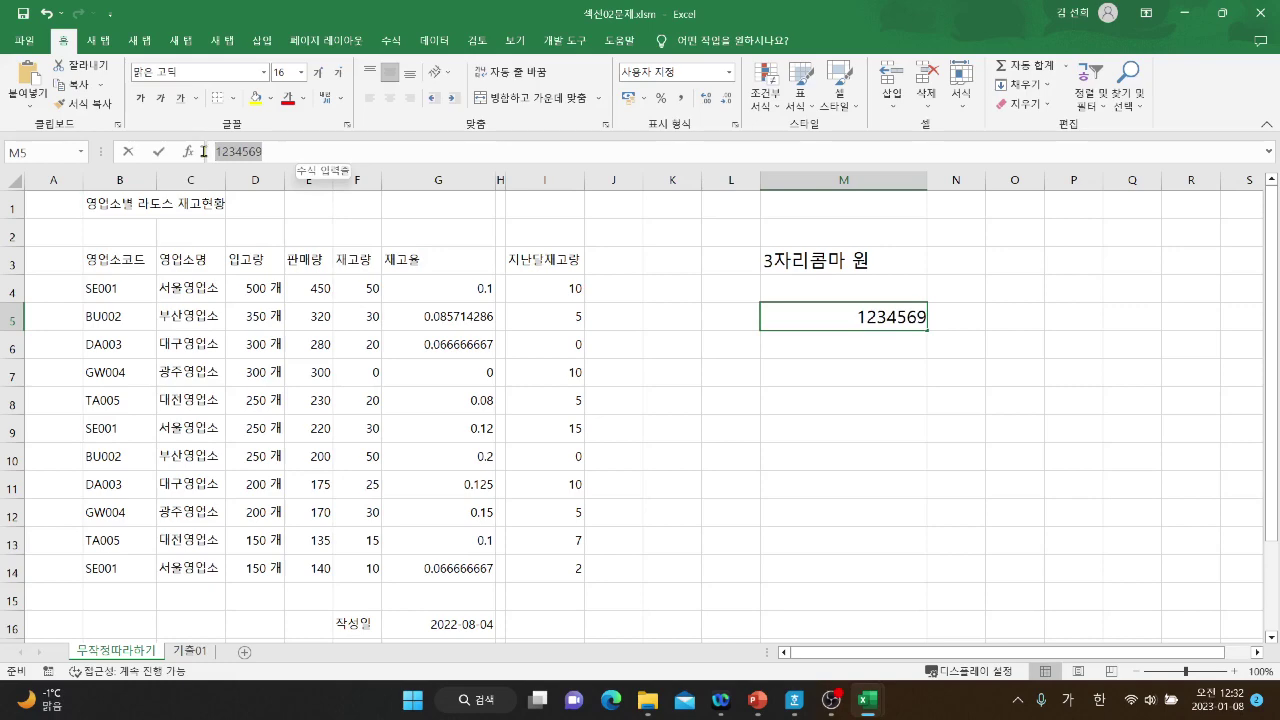
pyautogui.click(930, 364)
# Preview cell M5 with the General format and the custom code #,##0, try one and two trailing commas, and remove them again.
pyautogui.rightClick(896, 320)
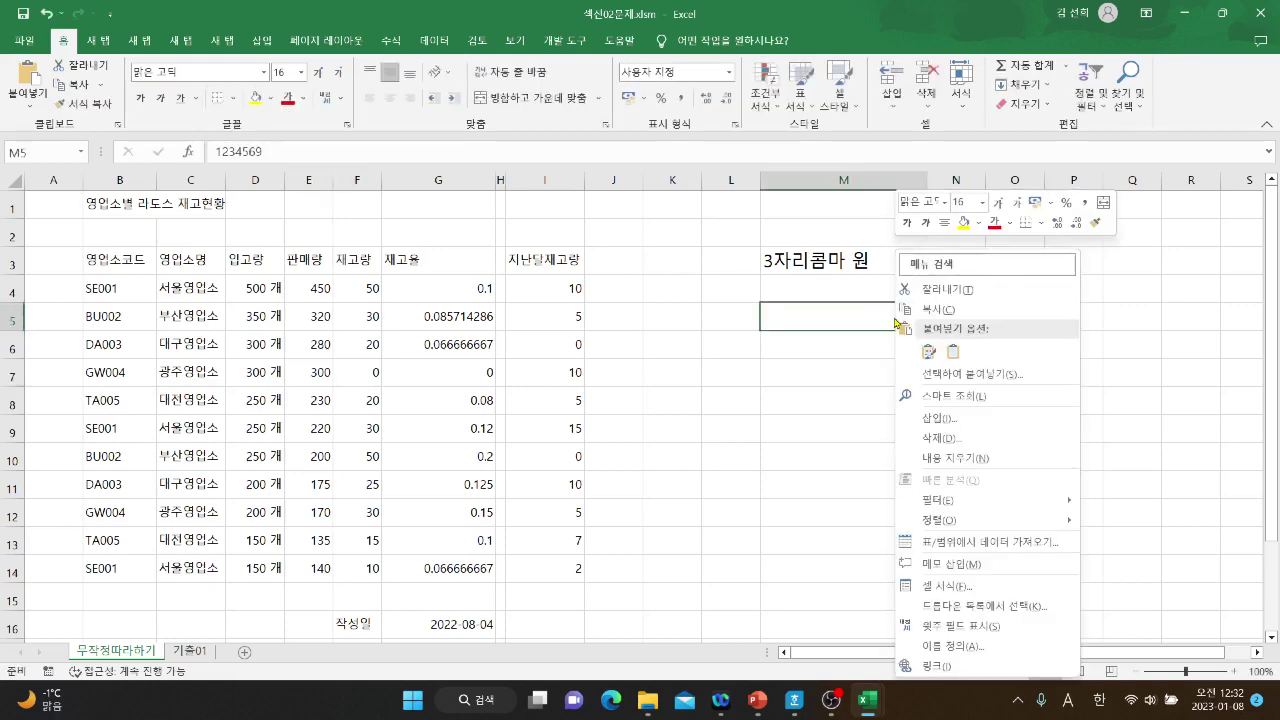
pyautogui.click(948, 586)
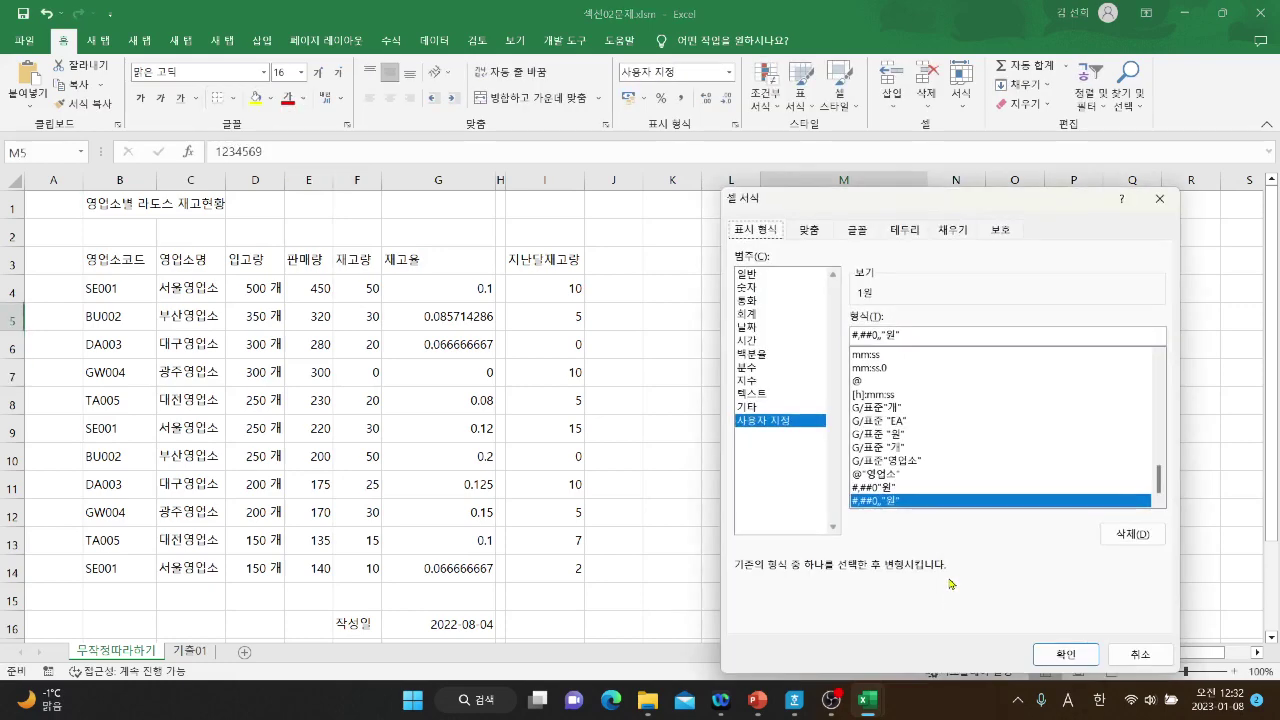
pyautogui.moveTo(940, 206); pyautogui.dragTo(508, 193)
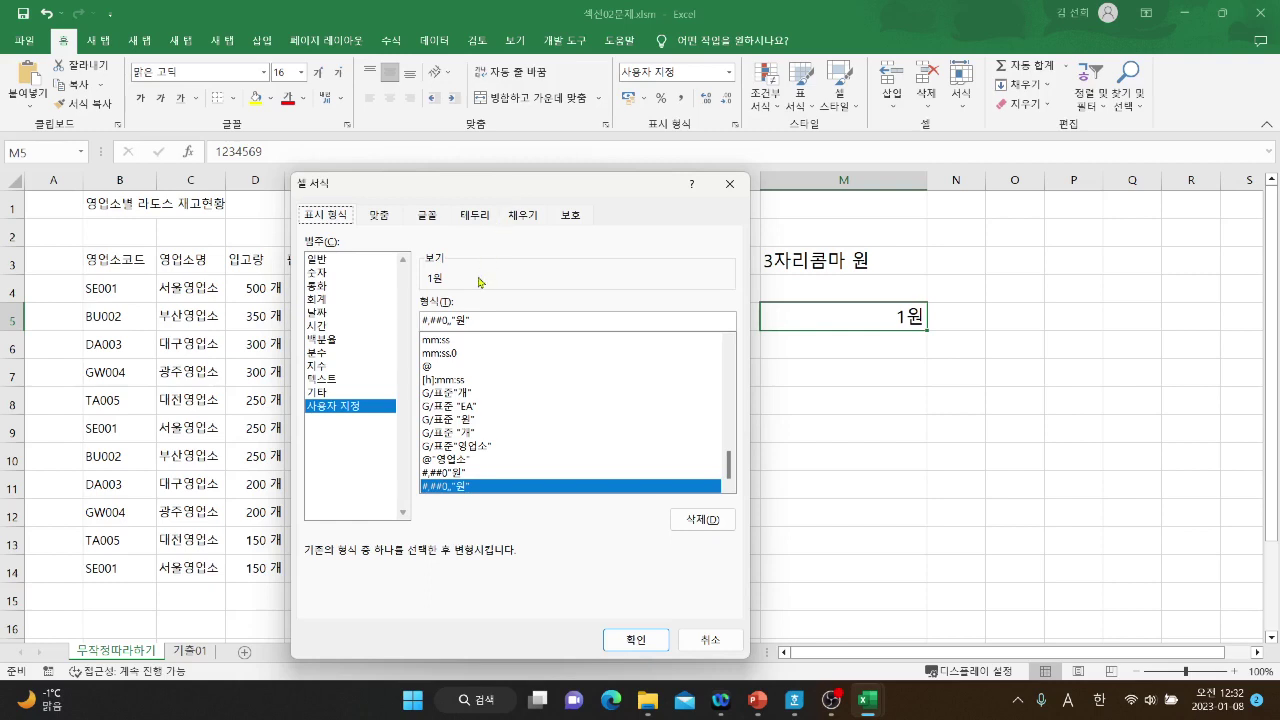
pyautogui.click(320, 262)
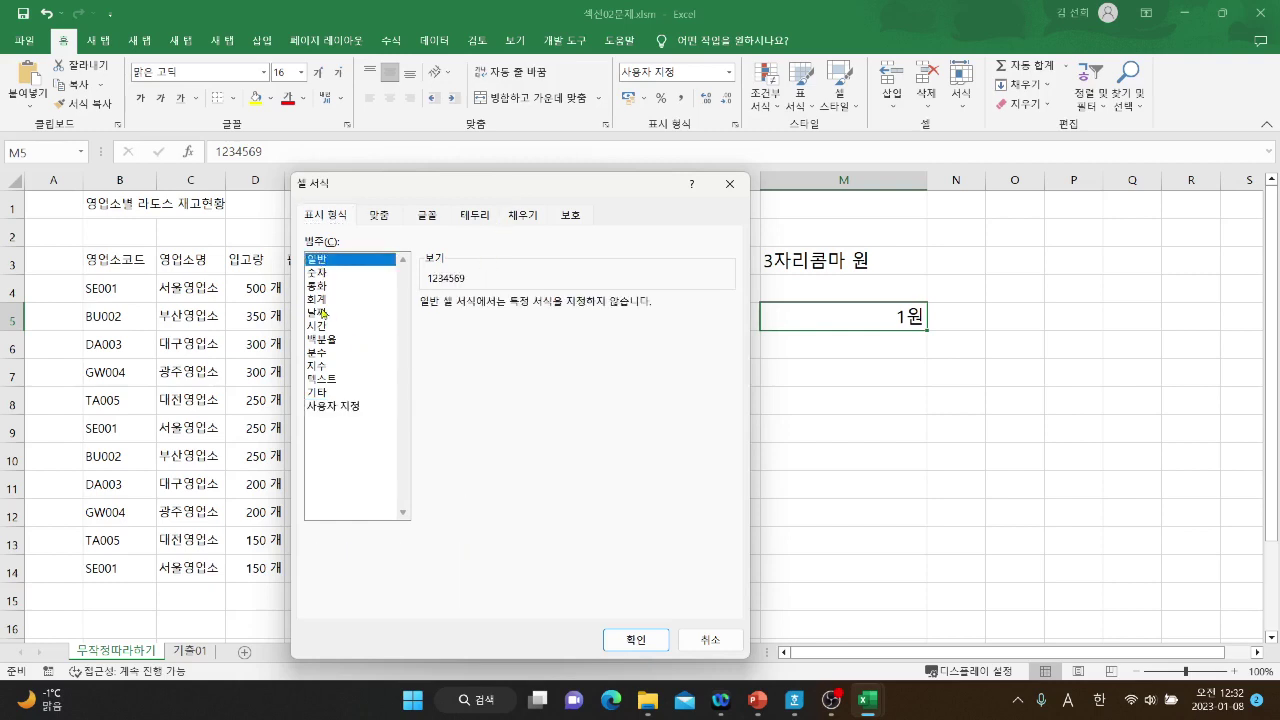
pyautogui.click(324, 409)
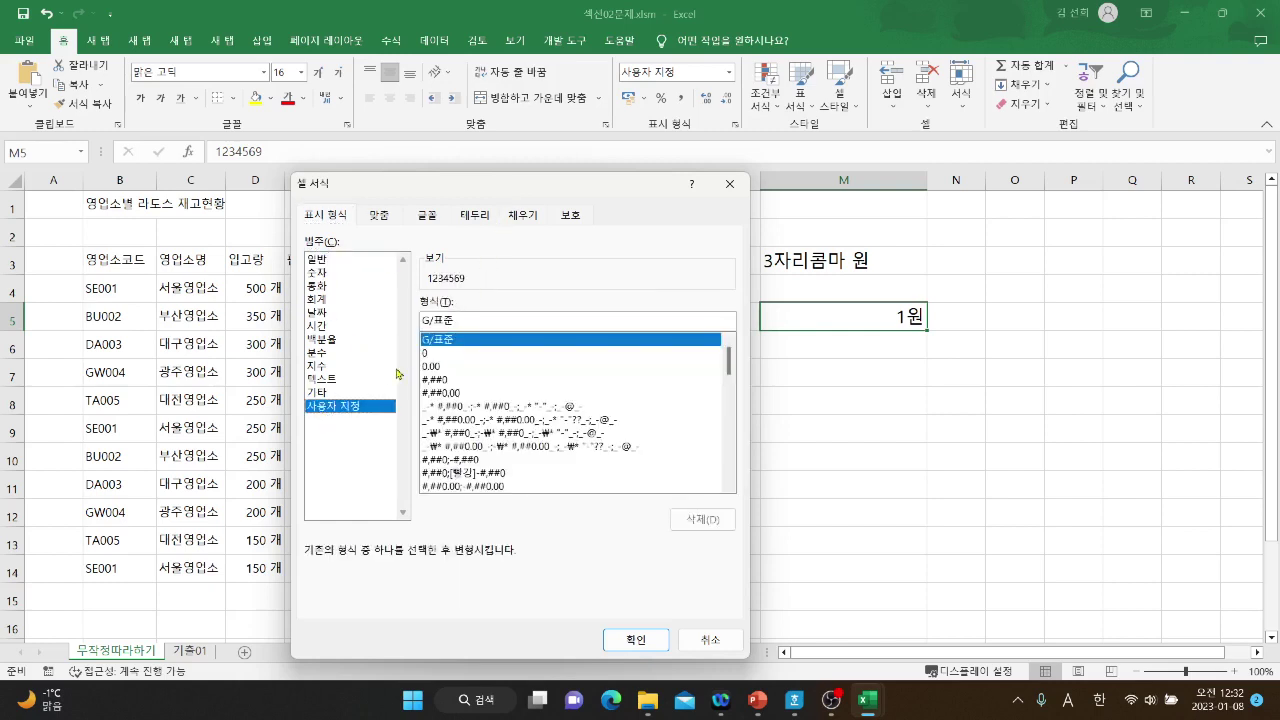
pyautogui.click(439, 382)
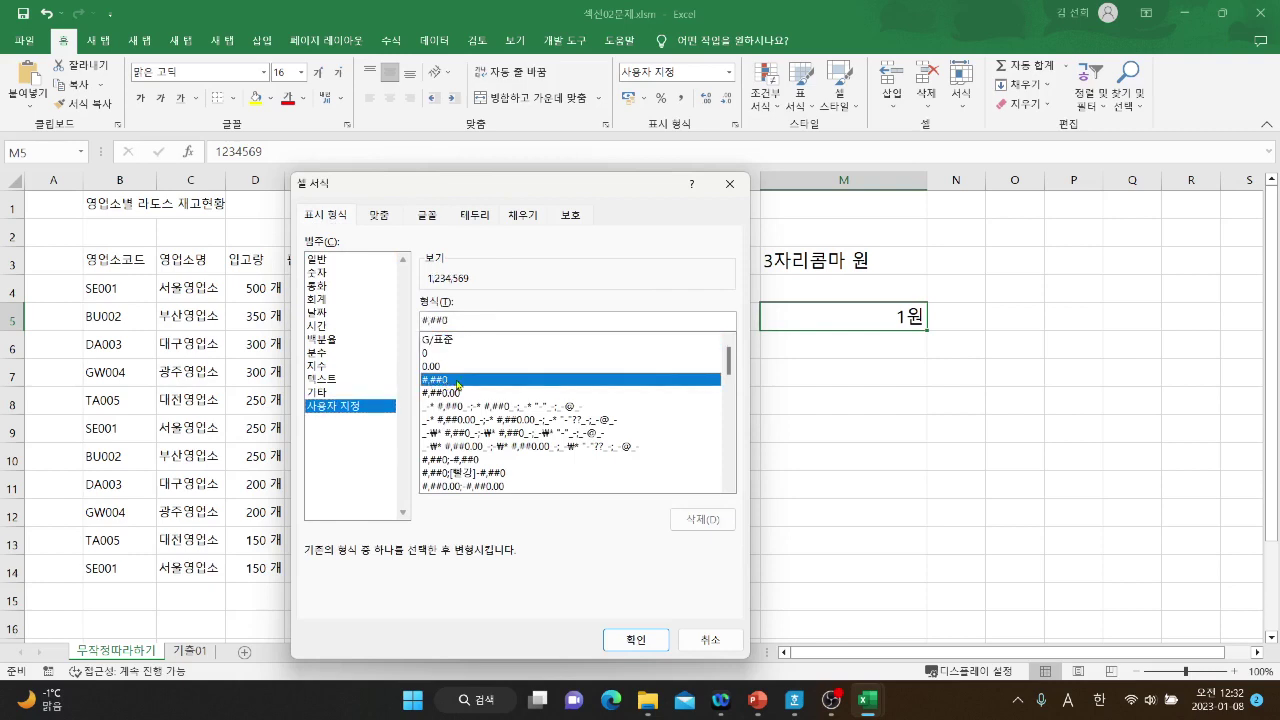
pyautogui.click(476, 321)
pyautogui.press('Hangul')
pyautogui.write(',')
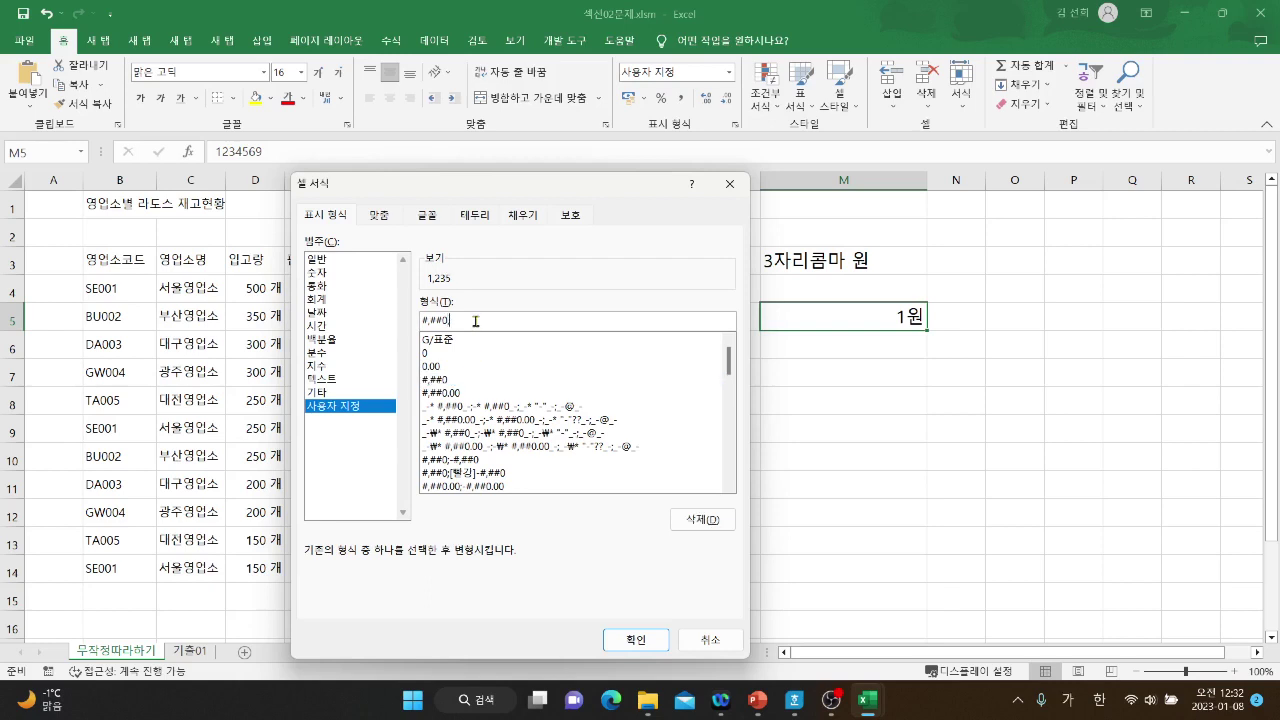
pyautogui.write(',')
pyautogui.press('BackSpace')
pyautogui.press('BackSpace')
# Preview the built-in codes #,##0;[빨강]-#,##0, ₩#,##0.00;[빨강]-₩#,##0.00, #,##0;-#,##0 and #,##0 on cell M5.
pyautogui.scroll(-1, 599, 372)
pyautogui.scroll(-1, 599, 372)
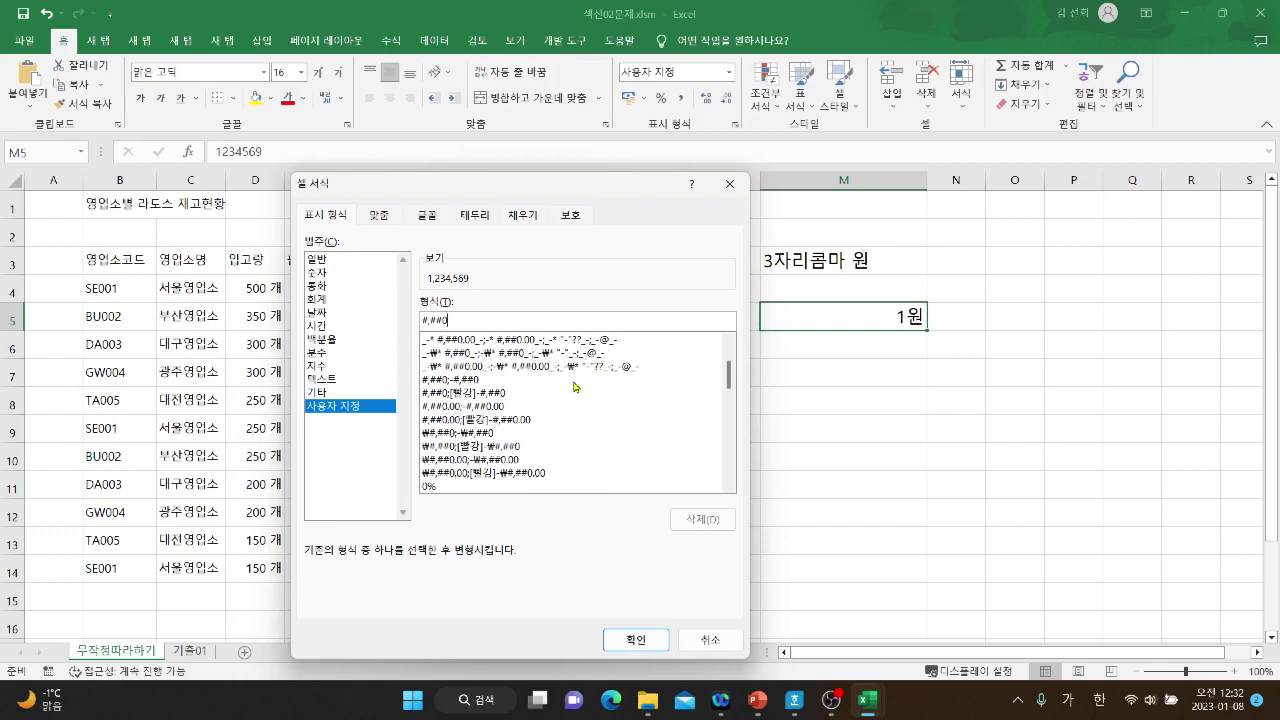
pyautogui.click(500, 394)
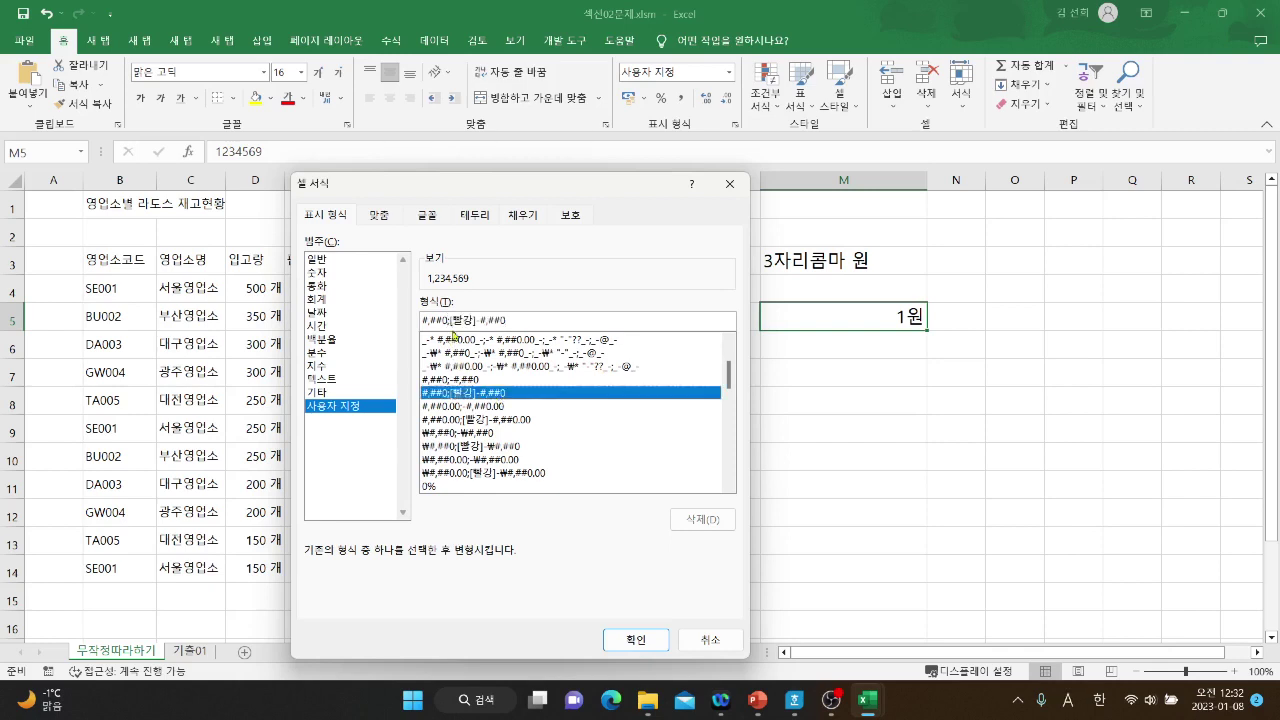
pyautogui.click(450, 320)
pyautogui.press('Hangul')
pyautogui.click(458, 475)
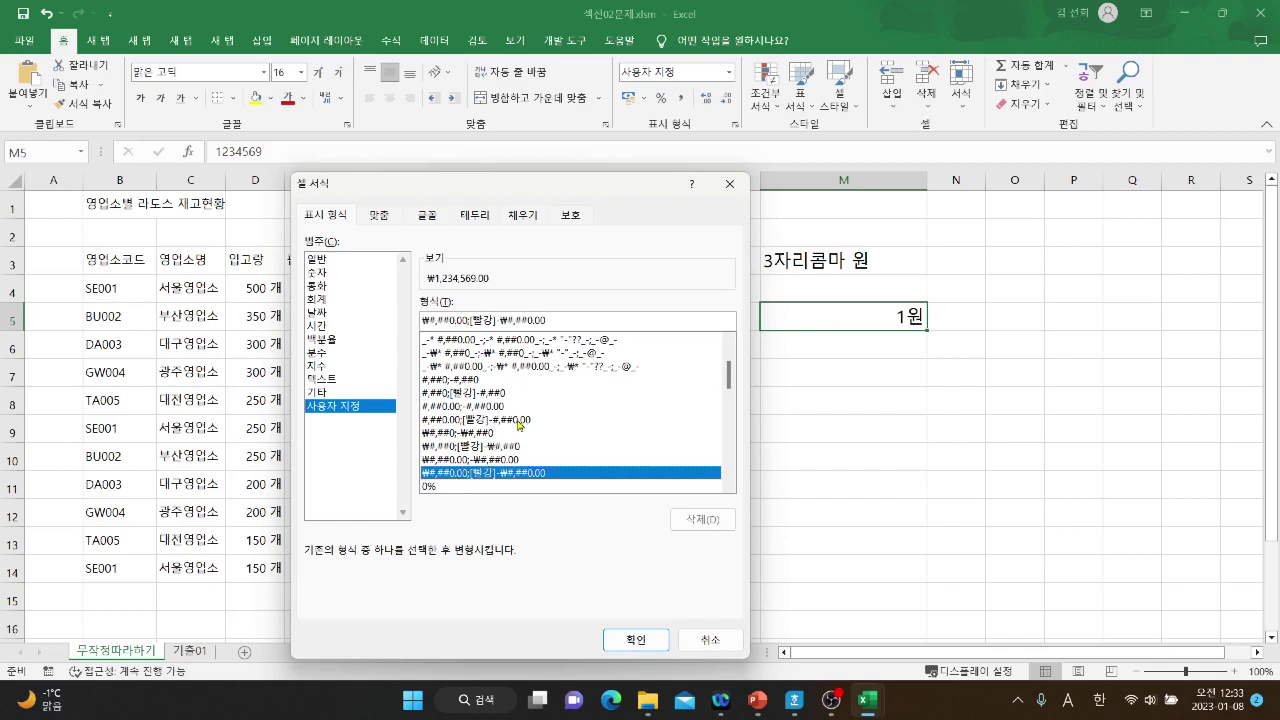
pyautogui.click(474, 380)
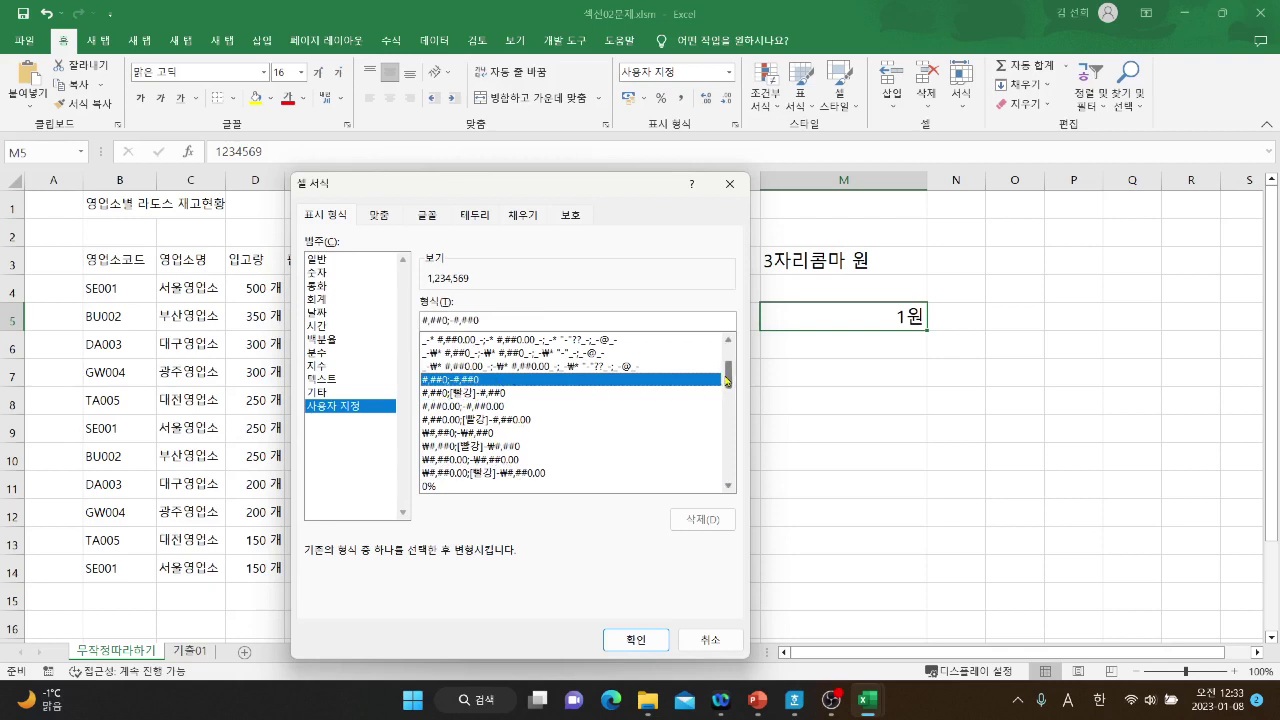
pyautogui.moveTo(729, 378); pyautogui.dragTo(730, 350)
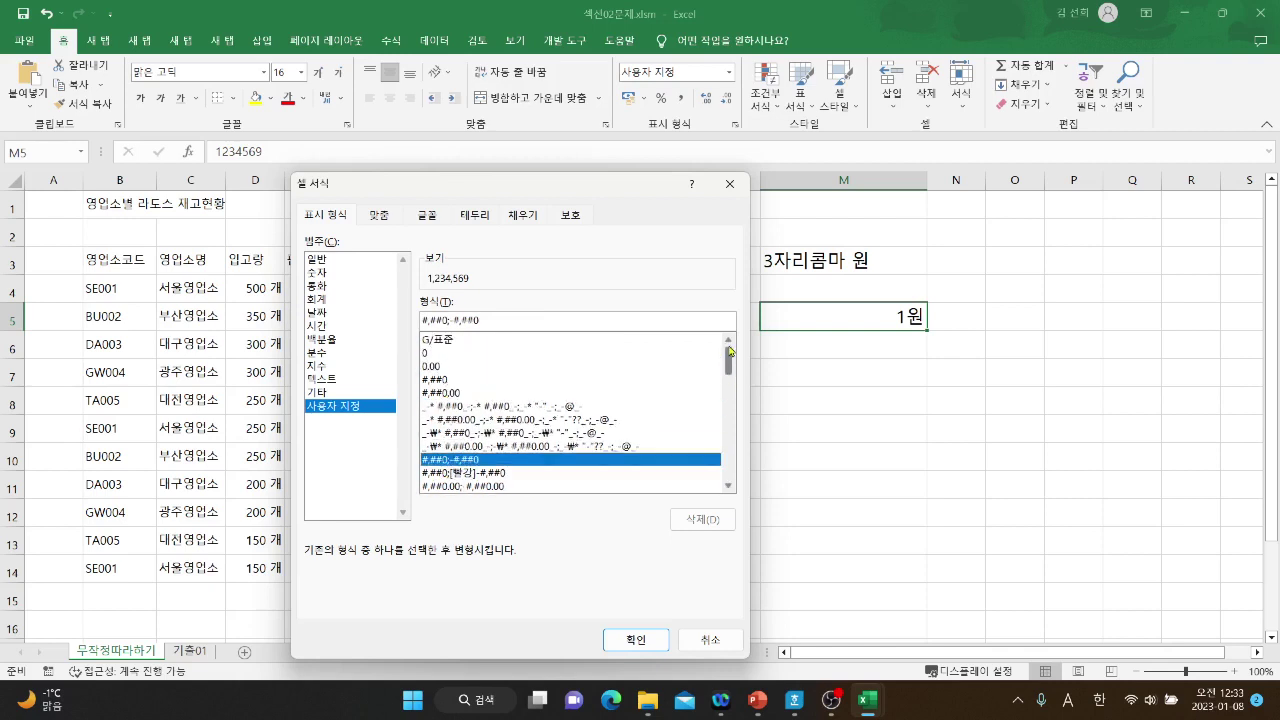
pyautogui.click(435, 368)
pyautogui.click(436, 380)
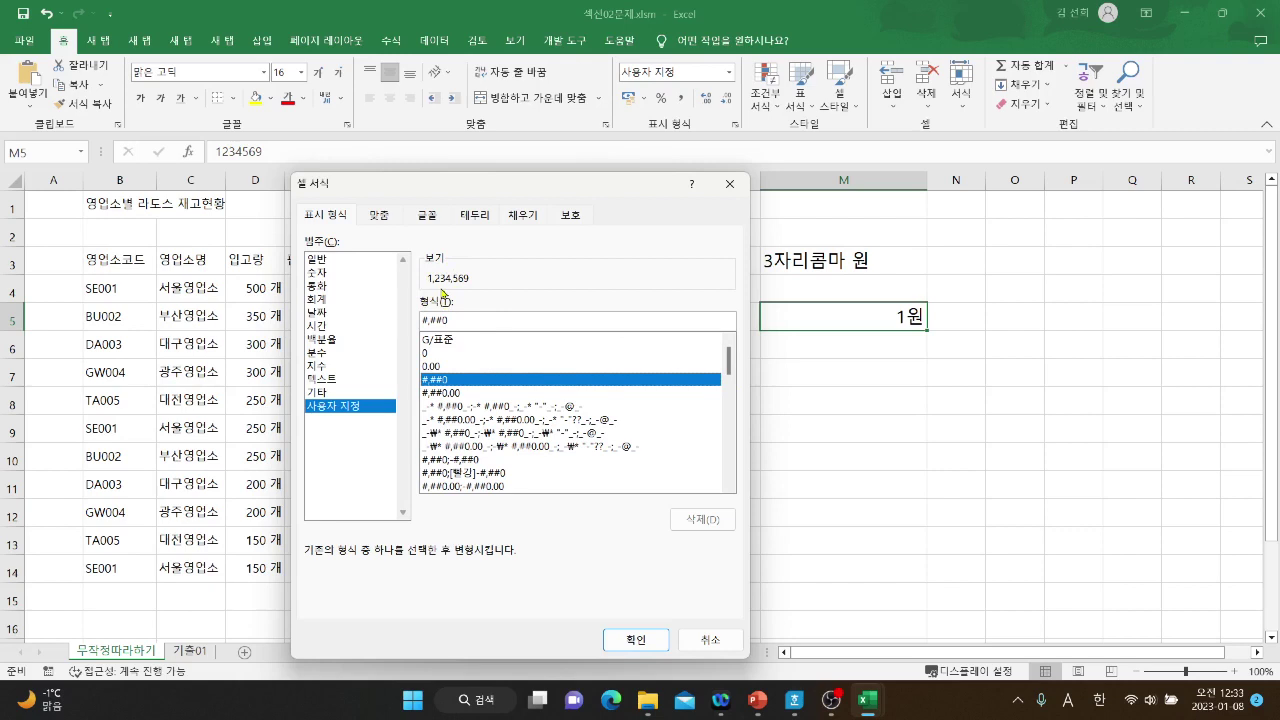
# Examine the ₩ accounting code and the positive and negative sections of #,##0;[빨강]-#,##0, and leave the cell format settings without applying anything.
pyautogui.click(470, 436)
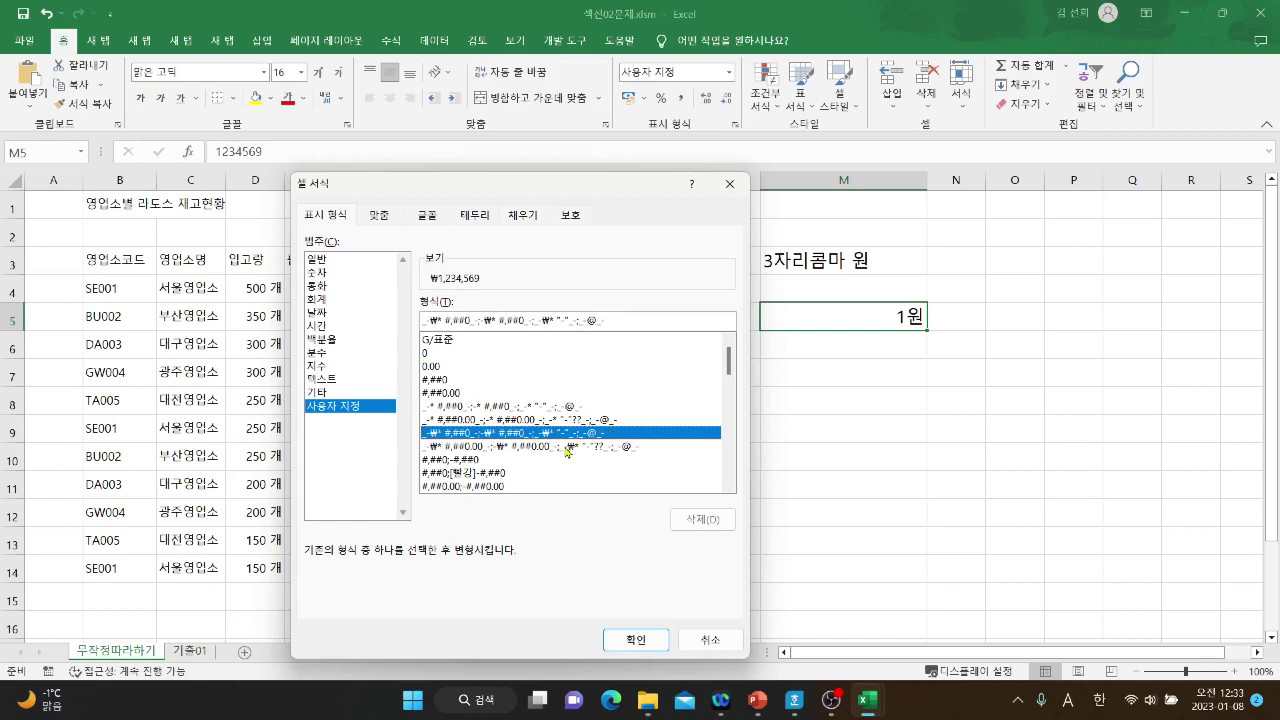
pyautogui.click(475, 321)
pyautogui.press('Hangul')
pyautogui.scroll(-2, 633, 406)
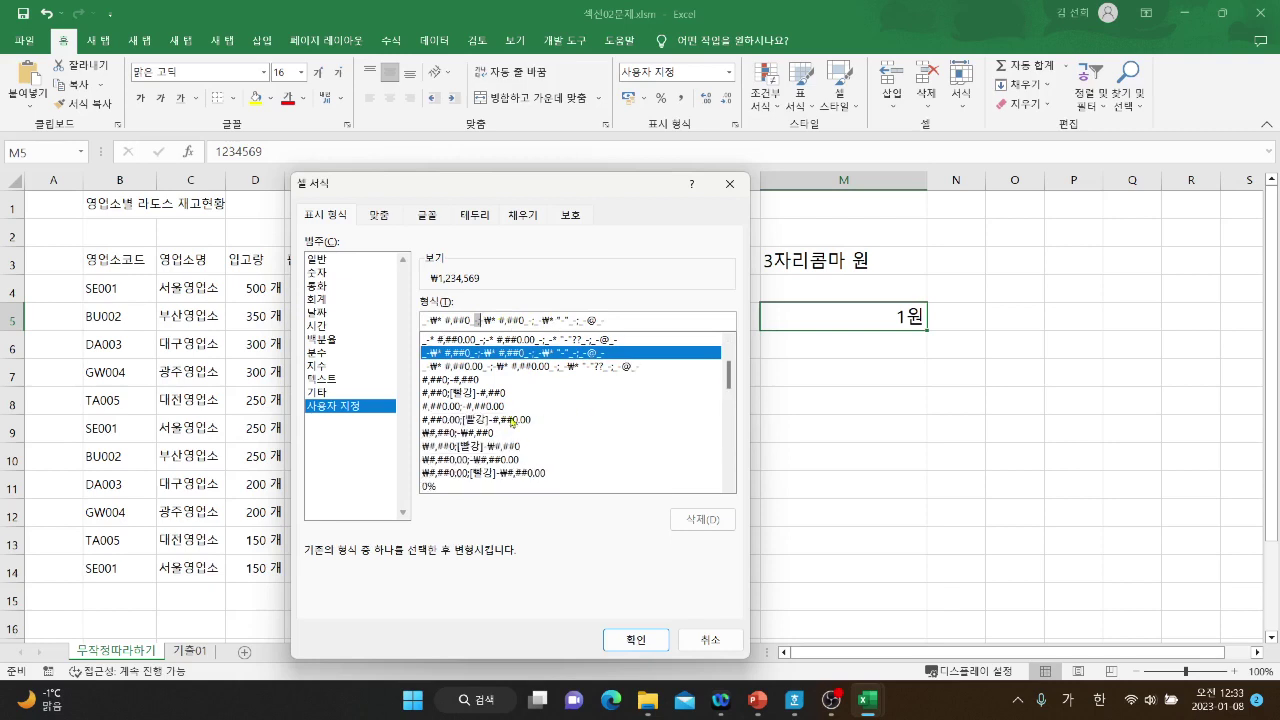
pyautogui.click(466, 394)
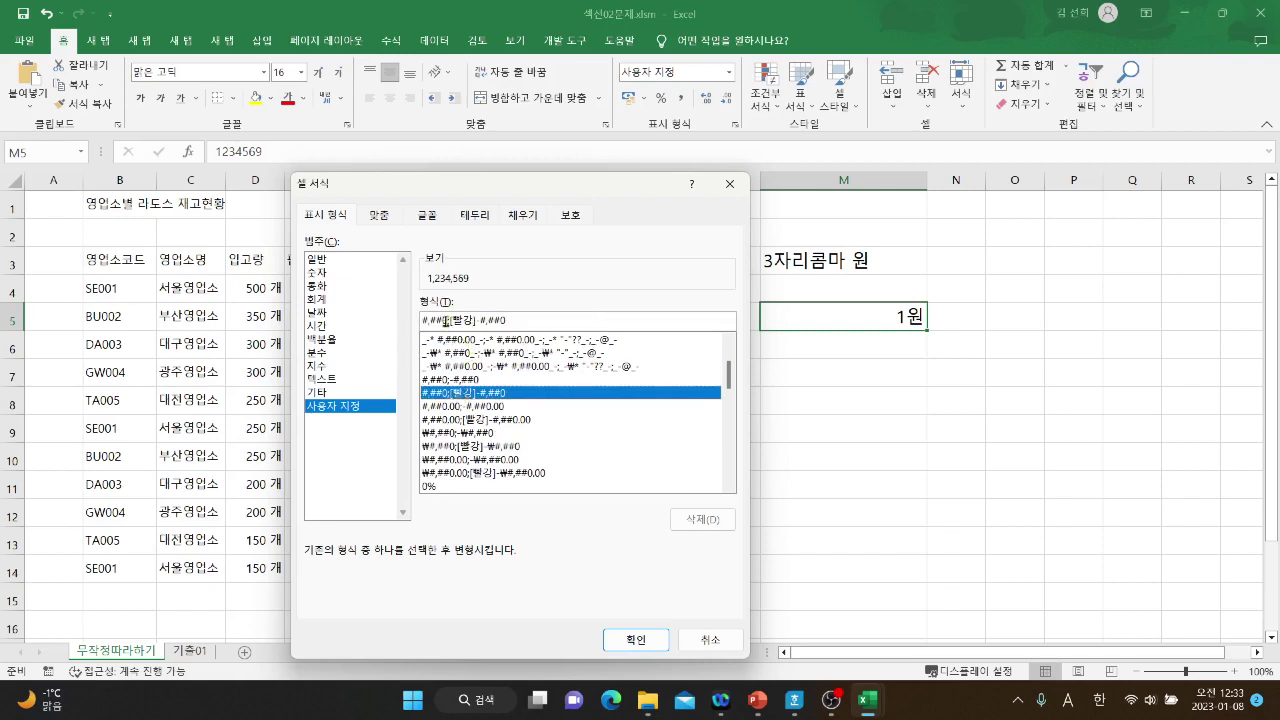
pyautogui.moveTo(447, 322); pyautogui.dragTo(527, 321)
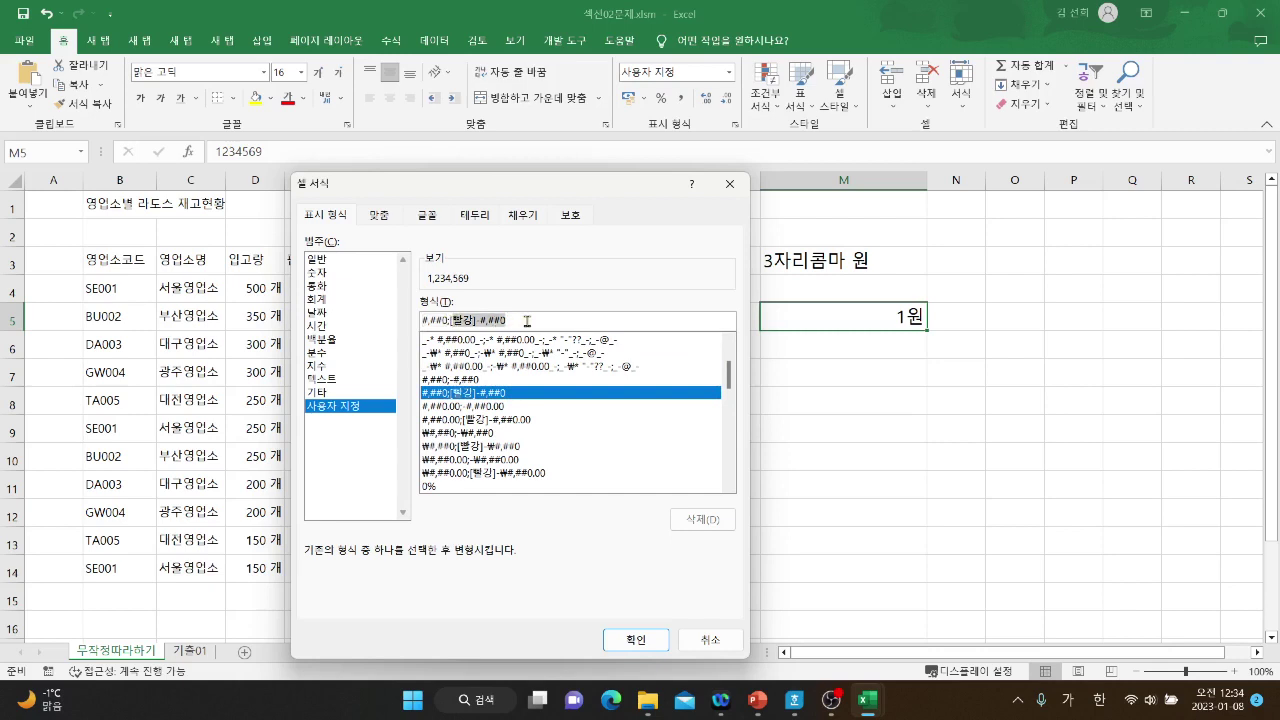
pyautogui.click(426, 320)
pyautogui.moveTo(427, 320); pyautogui.dragTo(441, 321)
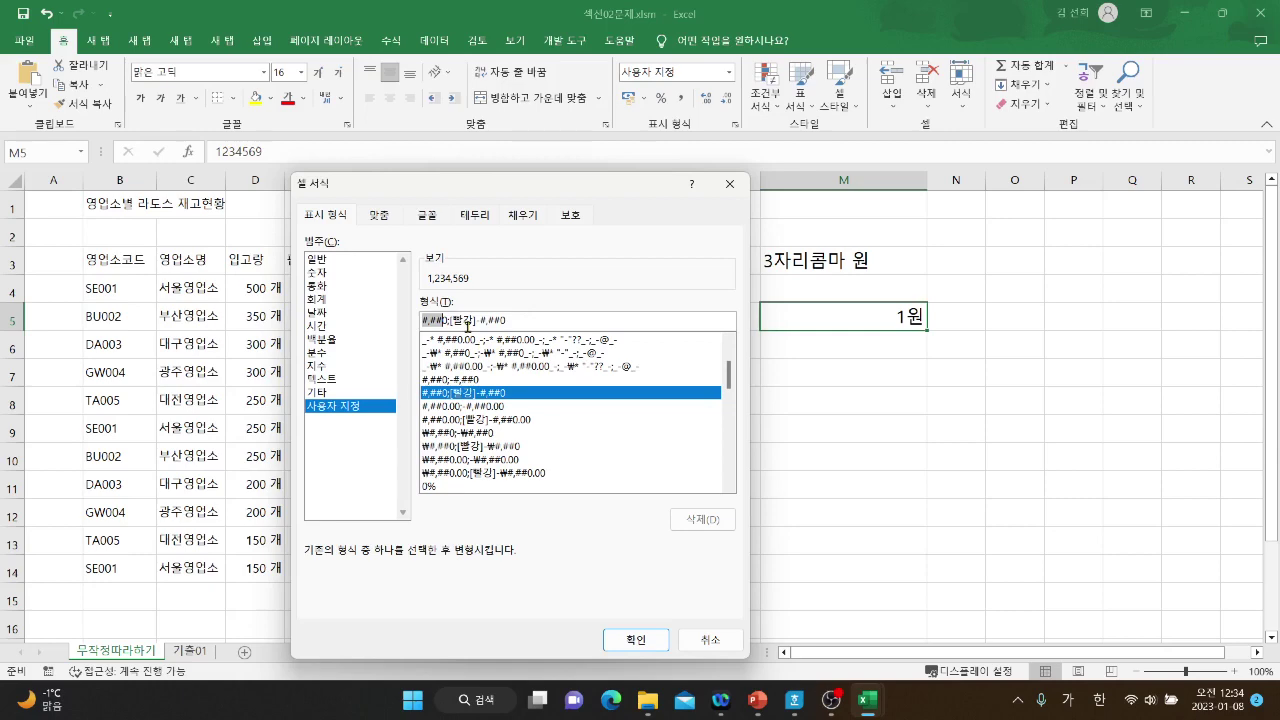
pyautogui.click(709, 648)
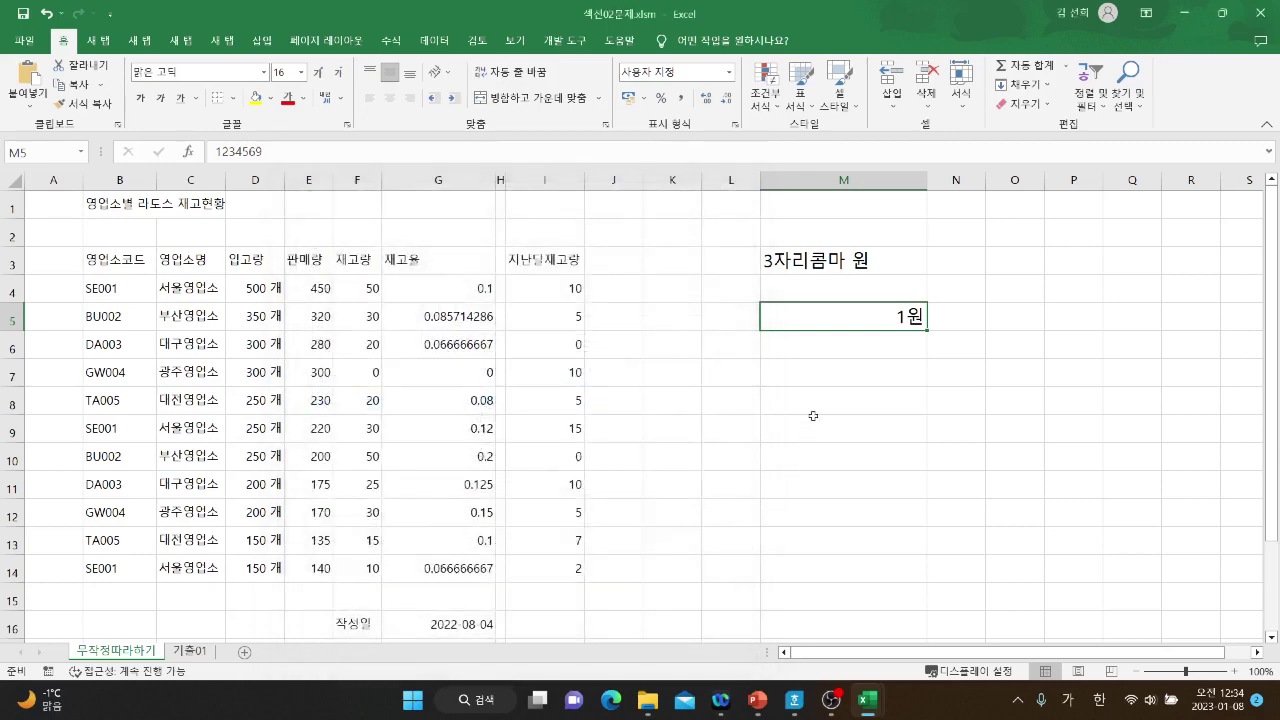
# Enter 123 in cell M8 and -123 in cell M9.
pyautogui.click(812, 410)
pyautogui.write('123')
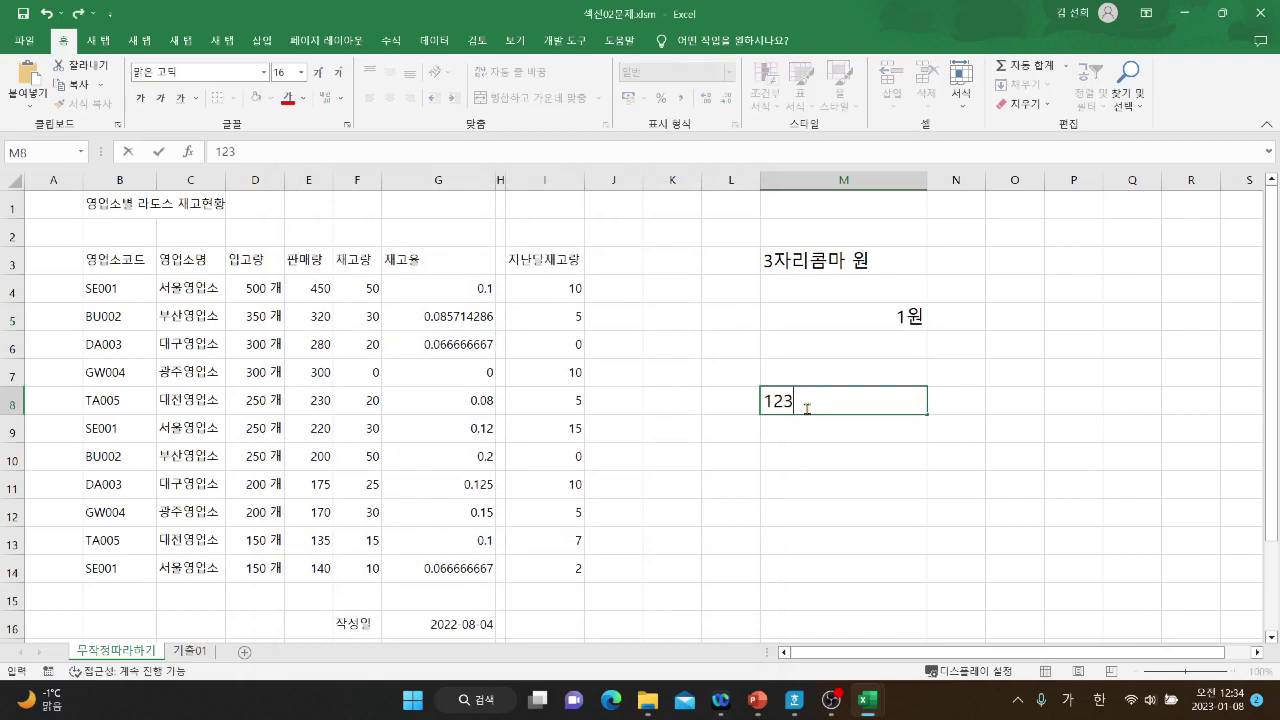
pyautogui.press('Return')
pyautogui.write('-123')
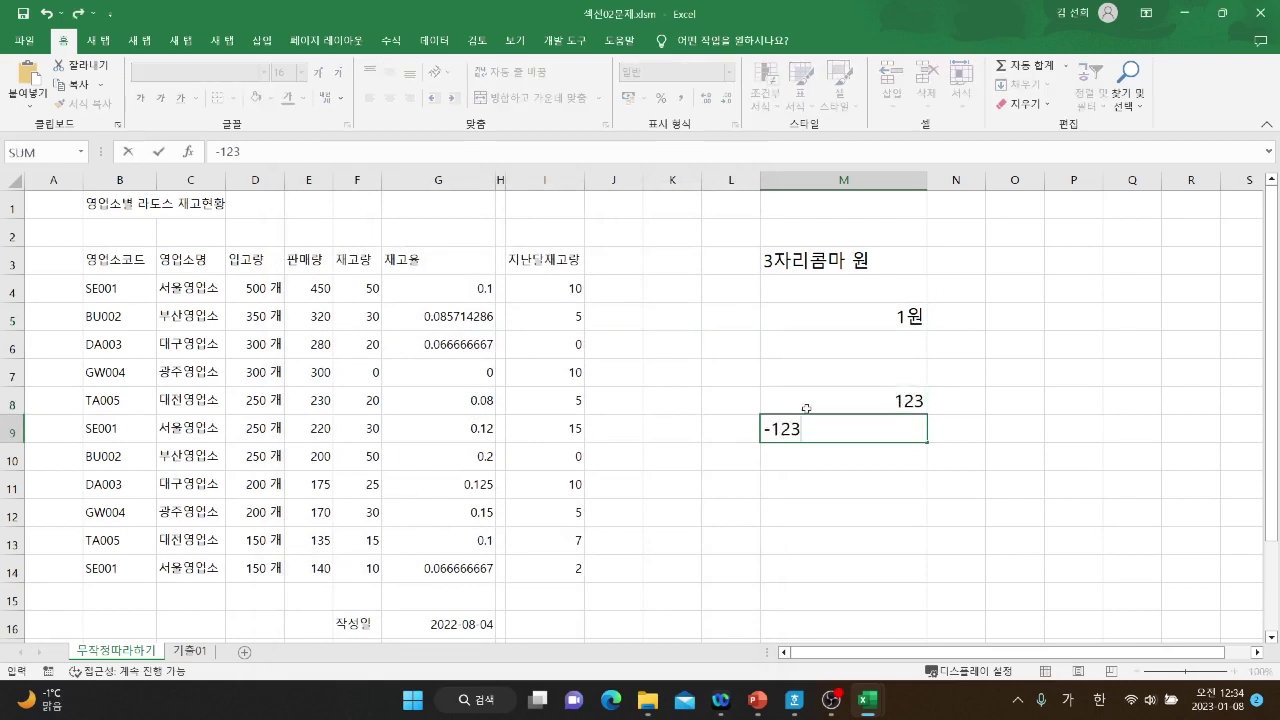
pyautogui.press('Return')
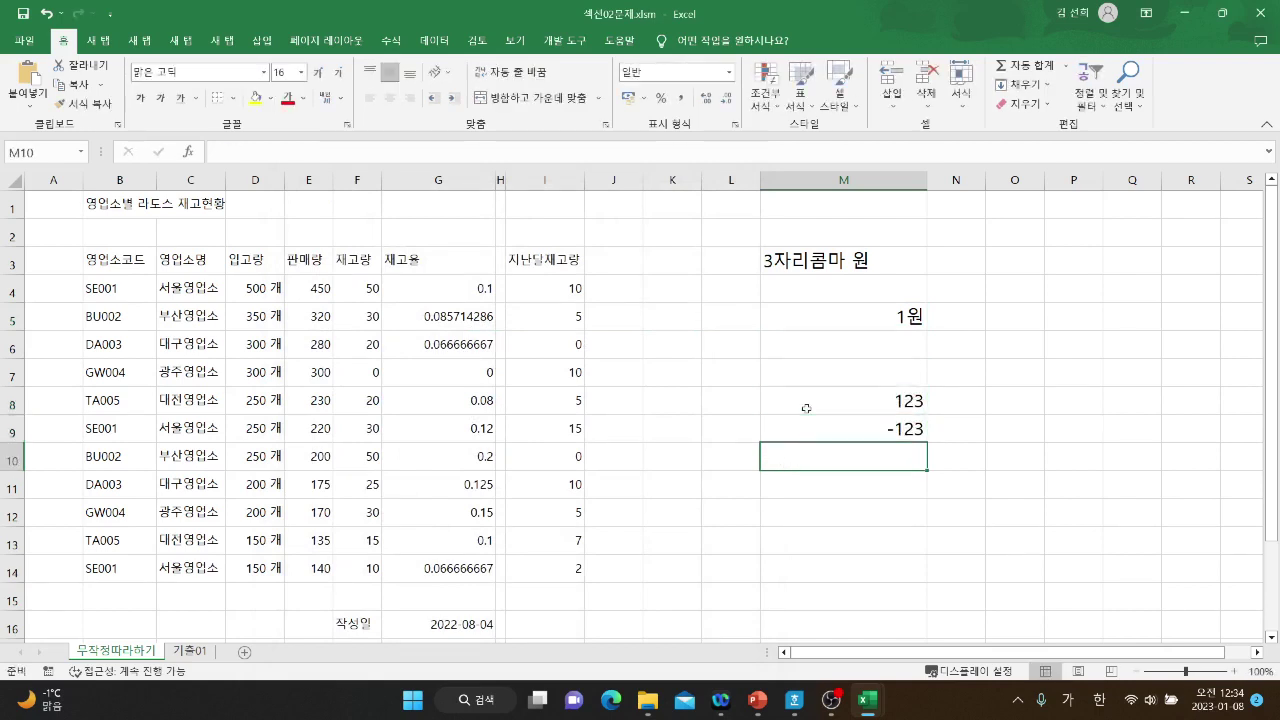
# Apply the custom number format #,##0;[빨강]-#,##0 to cells M8:M9.
pyautogui.click(866, 405)
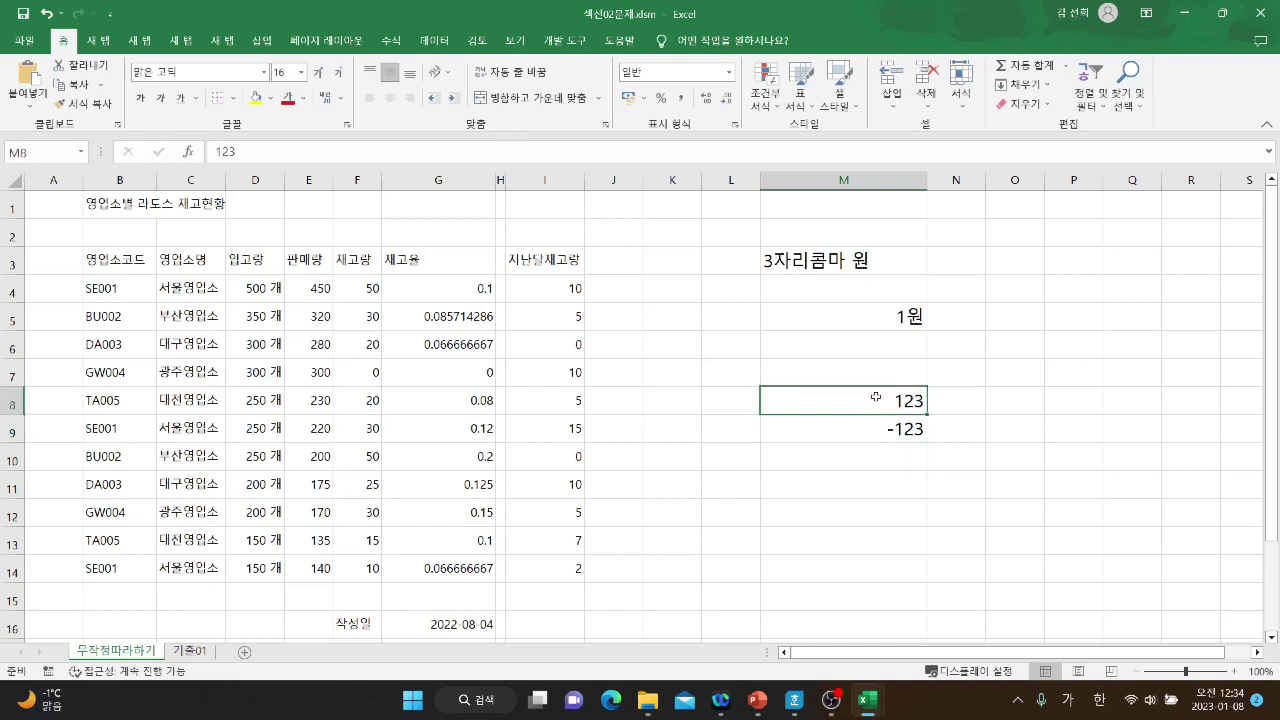
pyautogui.rightClick(870, 408)
pyautogui.press('Escape')
pyautogui.moveTo(878, 403); pyautogui.dragTo(882, 426)
pyautogui.rightClick(883, 428)
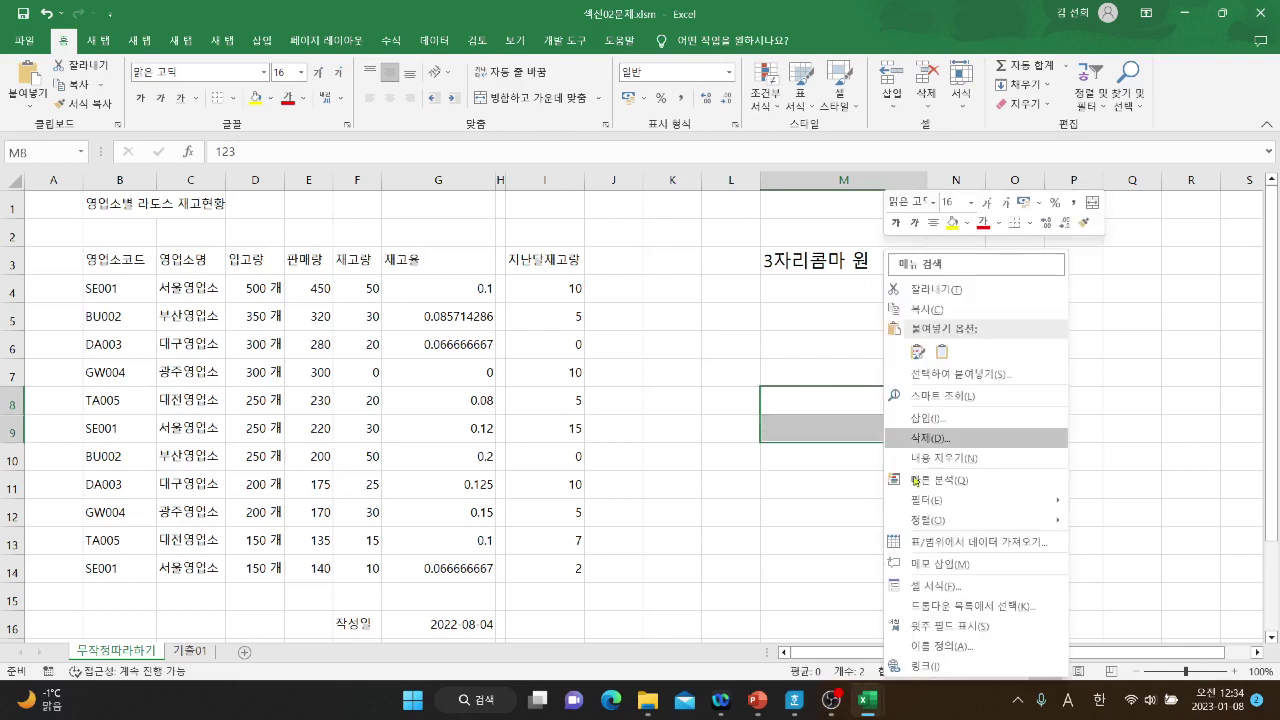
pyautogui.click(936, 586)
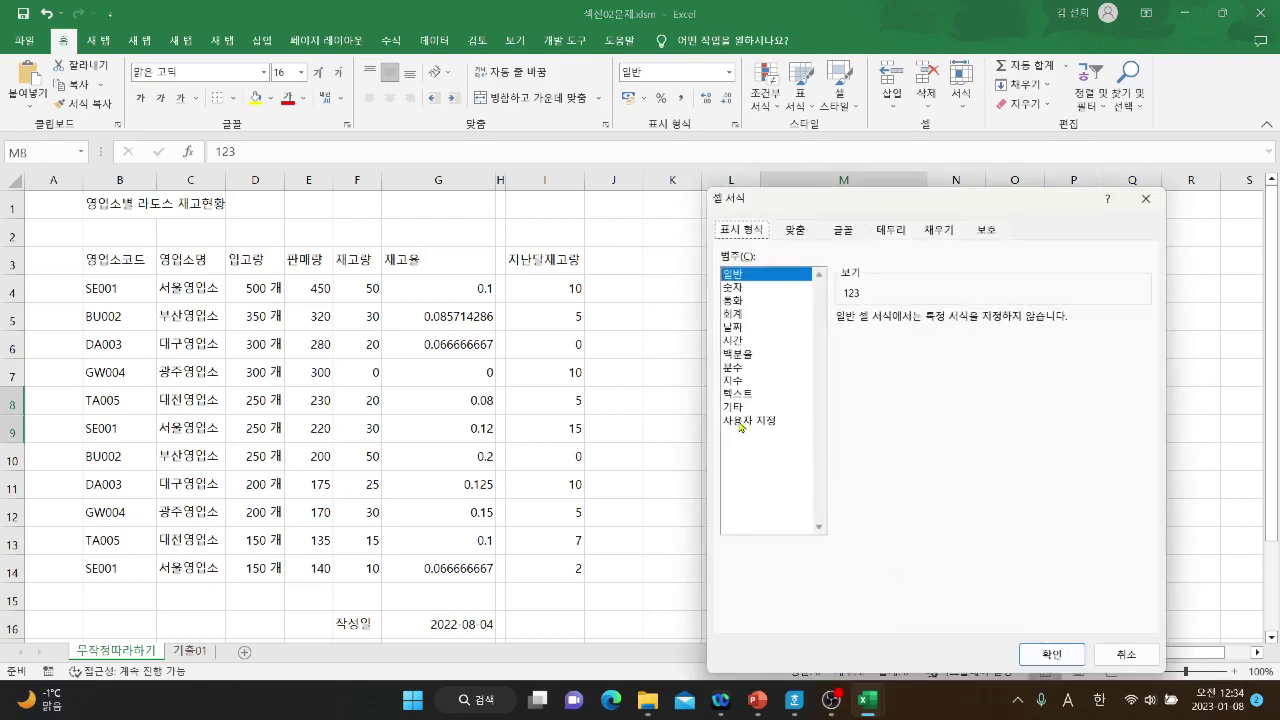
pyautogui.click(742, 422)
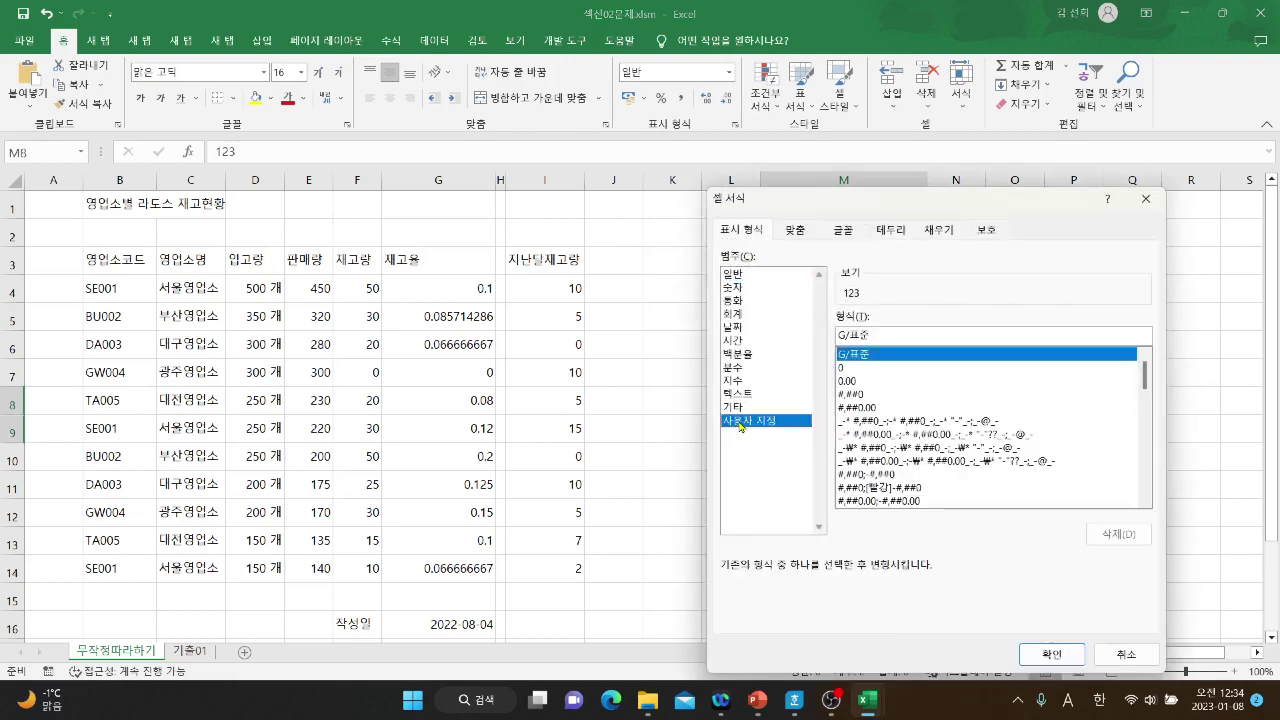
pyautogui.click(878, 487)
pyautogui.moveTo(866, 205); pyautogui.dragTo(495, 195)
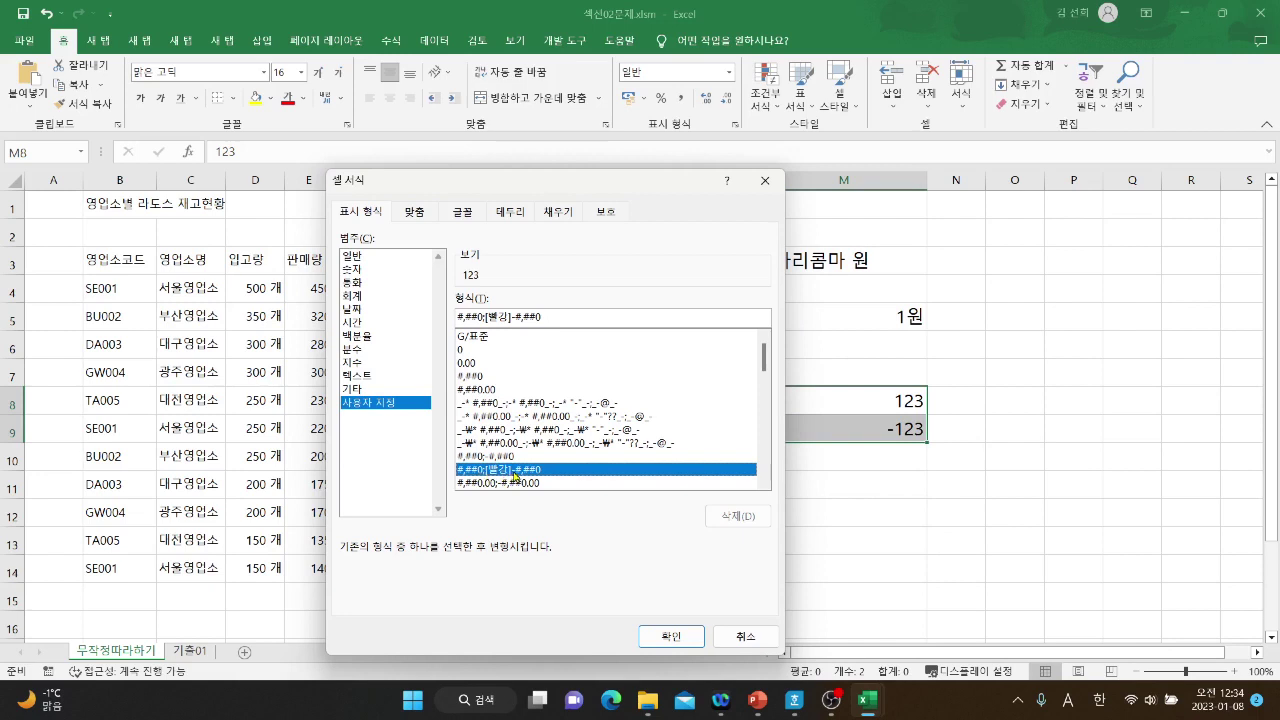
pyautogui.click(657, 638)
pyautogui.click(903, 486)
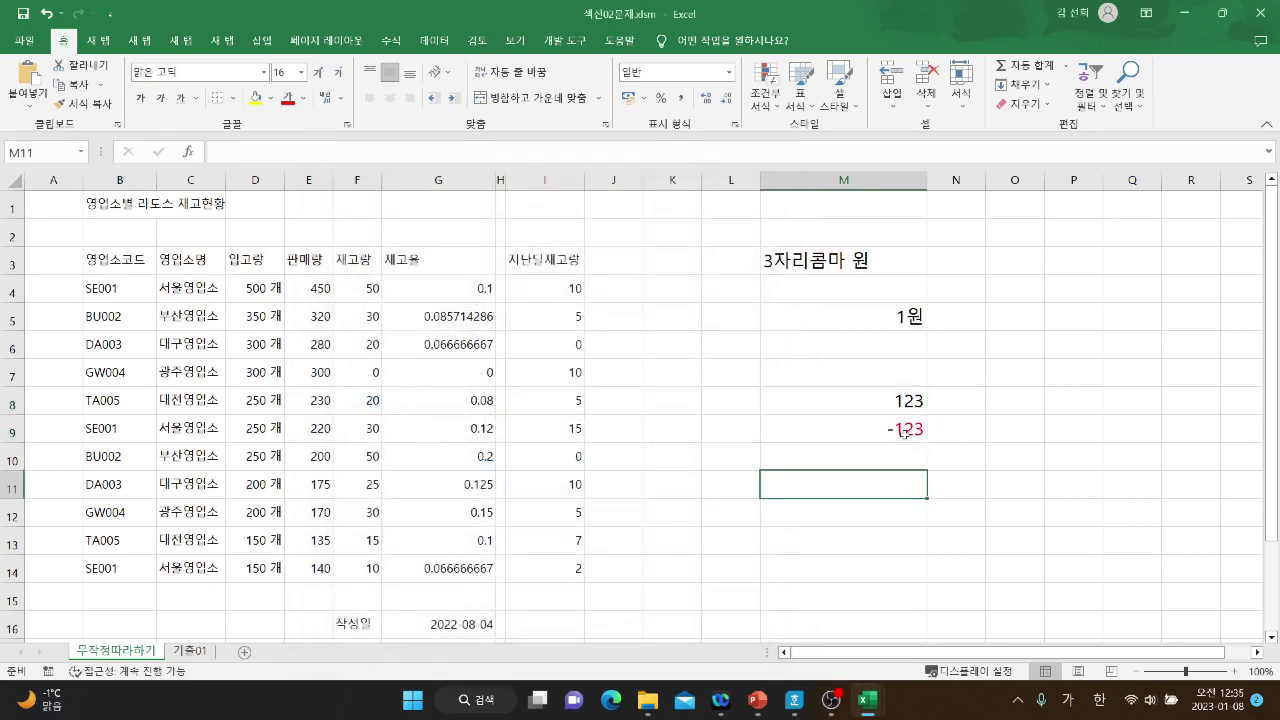
# Examine the custom format code #,##0;[빨강]-#,##0 applied to cells M8:M9, and leave the cell format settings without changes.
pyautogui.moveTo(900, 400); pyautogui.dragTo(897, 424)
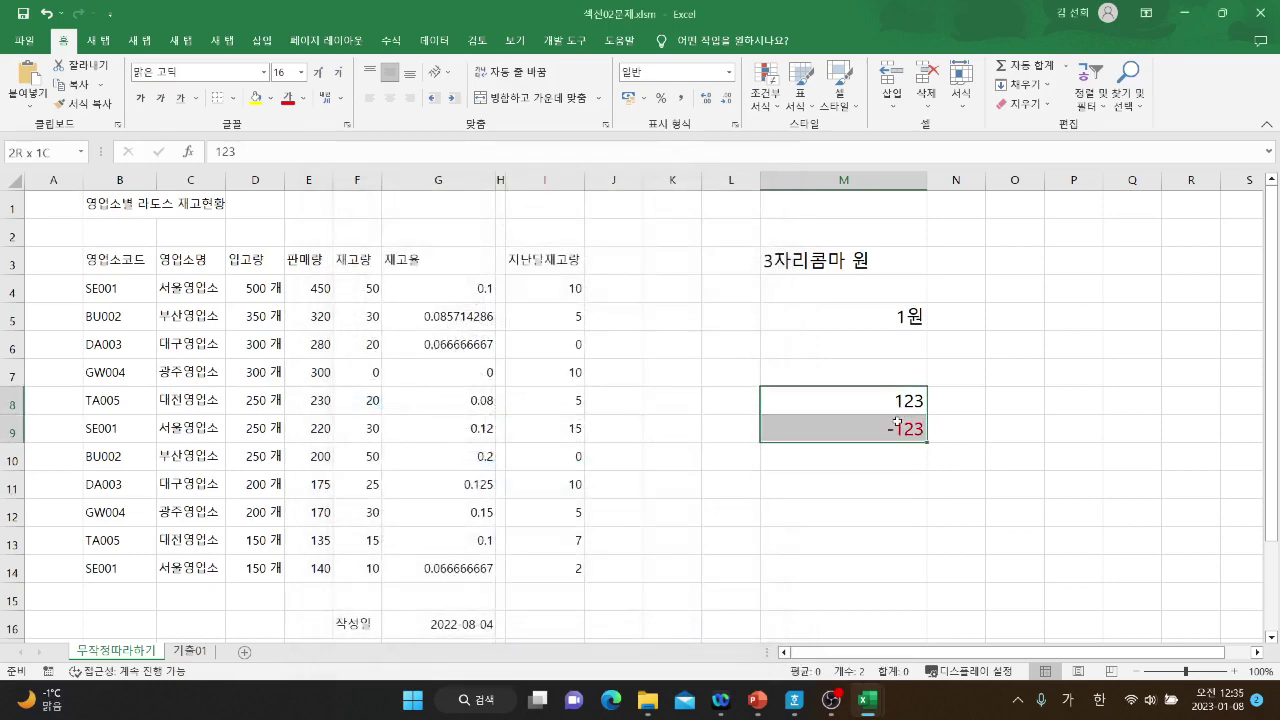
pyautogui.rightClick(900, 436)
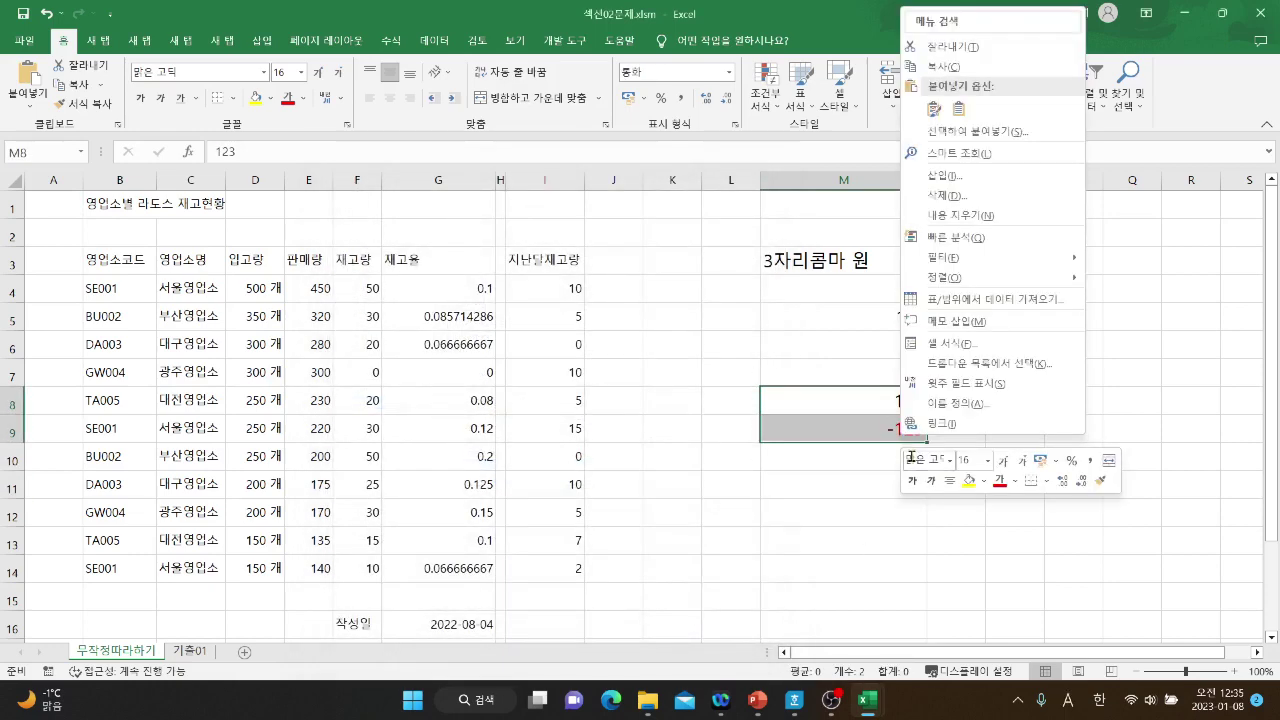
pyautogui.click(962, 356)
pyautogui.click(785, 327)
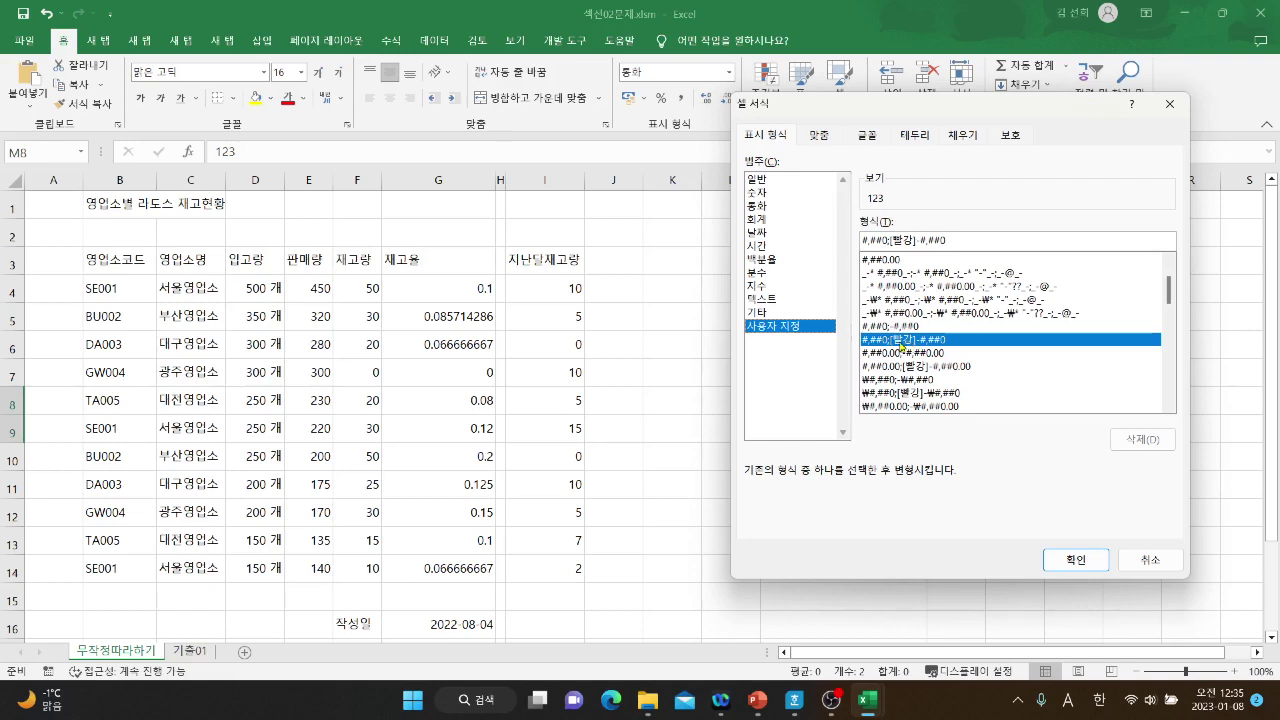
pyautogui.click(1139, 569)
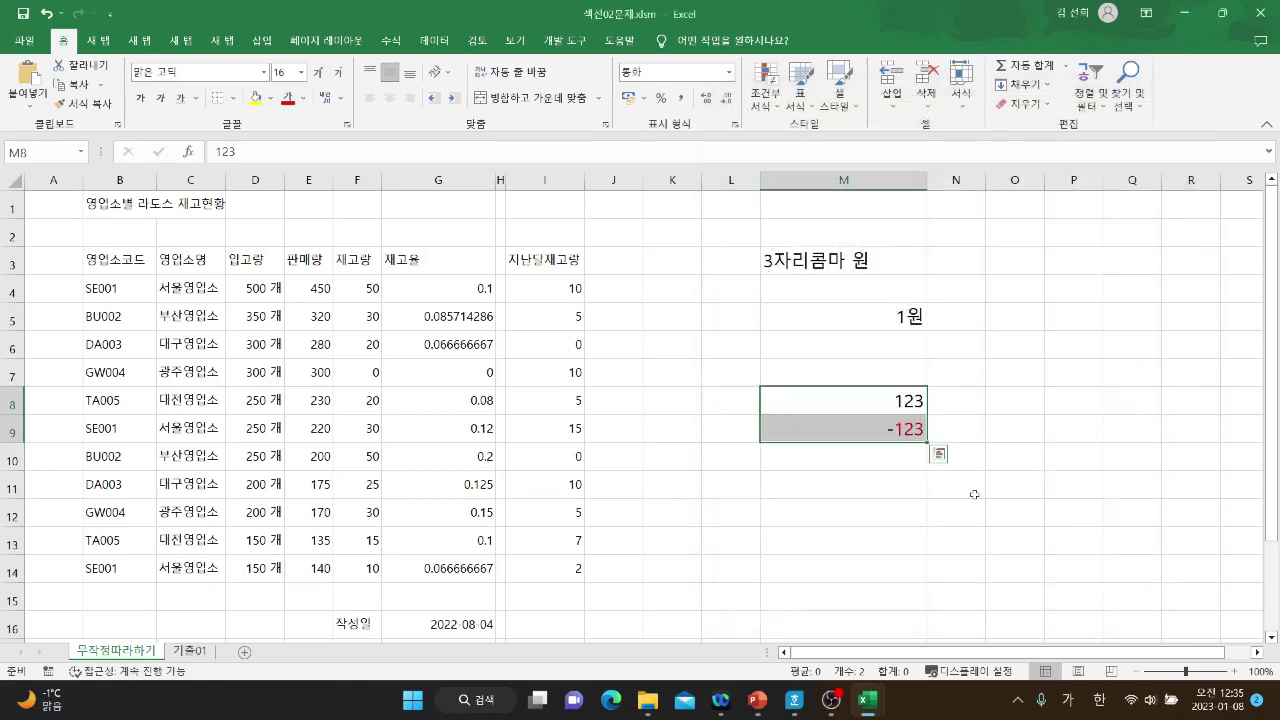
# Clear the contents of cells M8:M9.
pyautogui.click(872, 476)
pyautogui.moveTo(884, 404); pyautogui.dragTo(886, 434)
pyautogui.press('Delete')
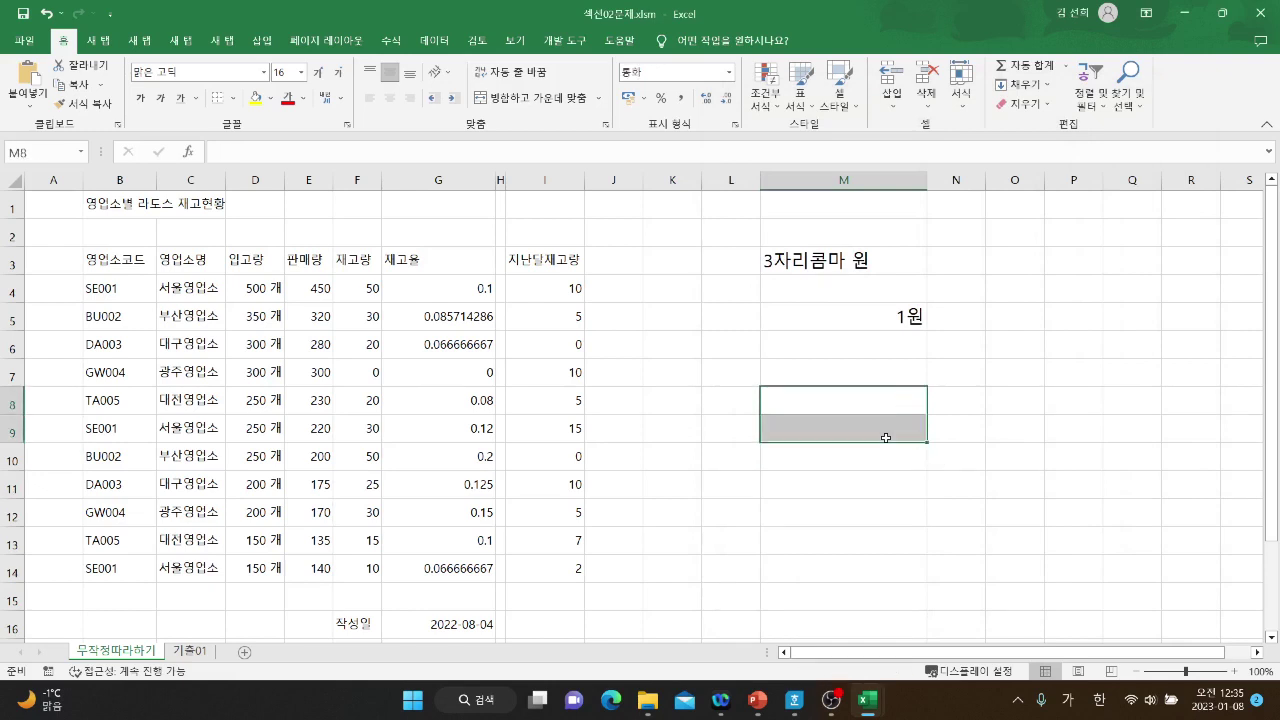
# Enter the date 2023-01-07 in cell M7.
pyautogui.click(876, 378)
pyautogui.write('20')
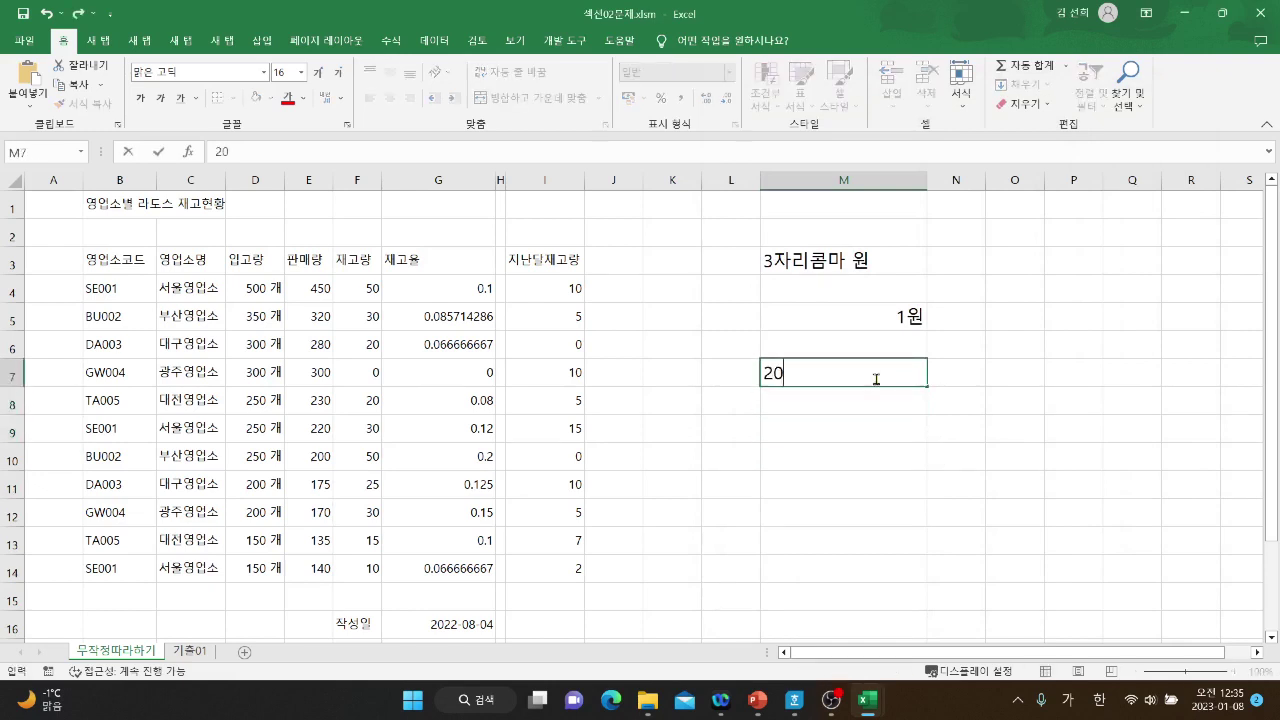
pyautogui.write('23-01-07')
pyautogui.press('Return')
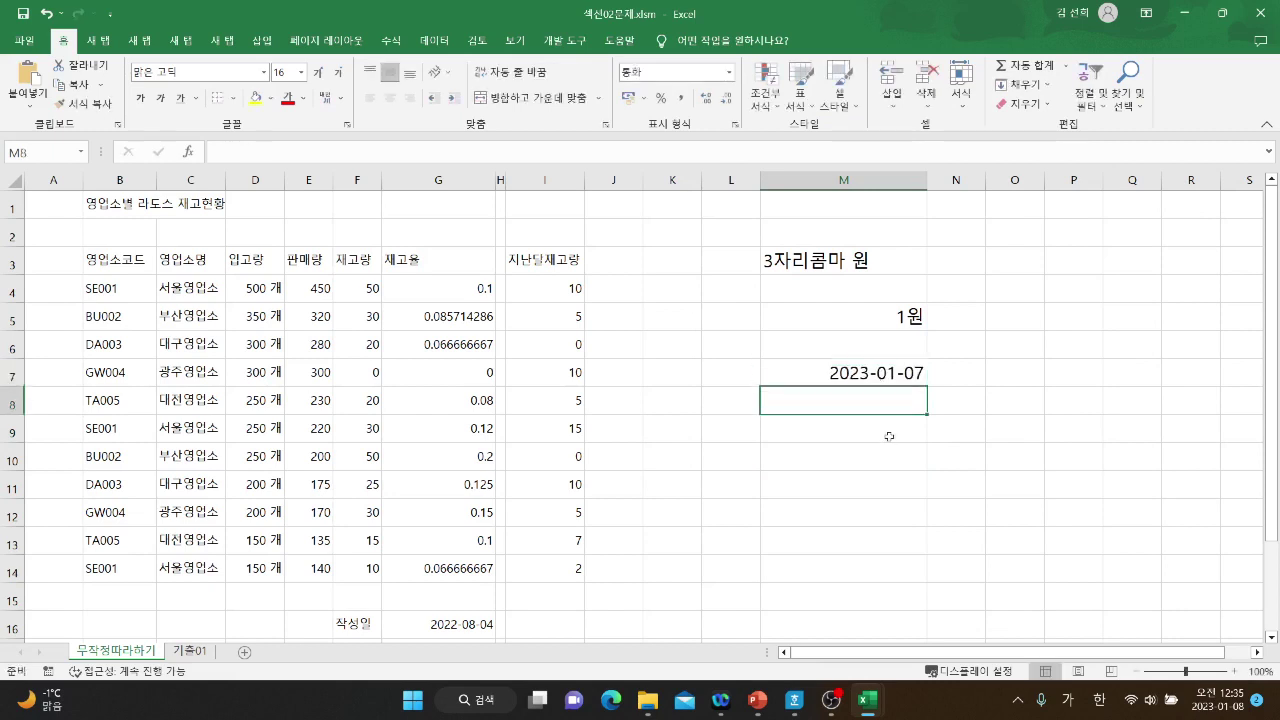
# Change the day of the date in cell M7 so that it reads 2023-01-13.
pyautogui.click(880, 373)
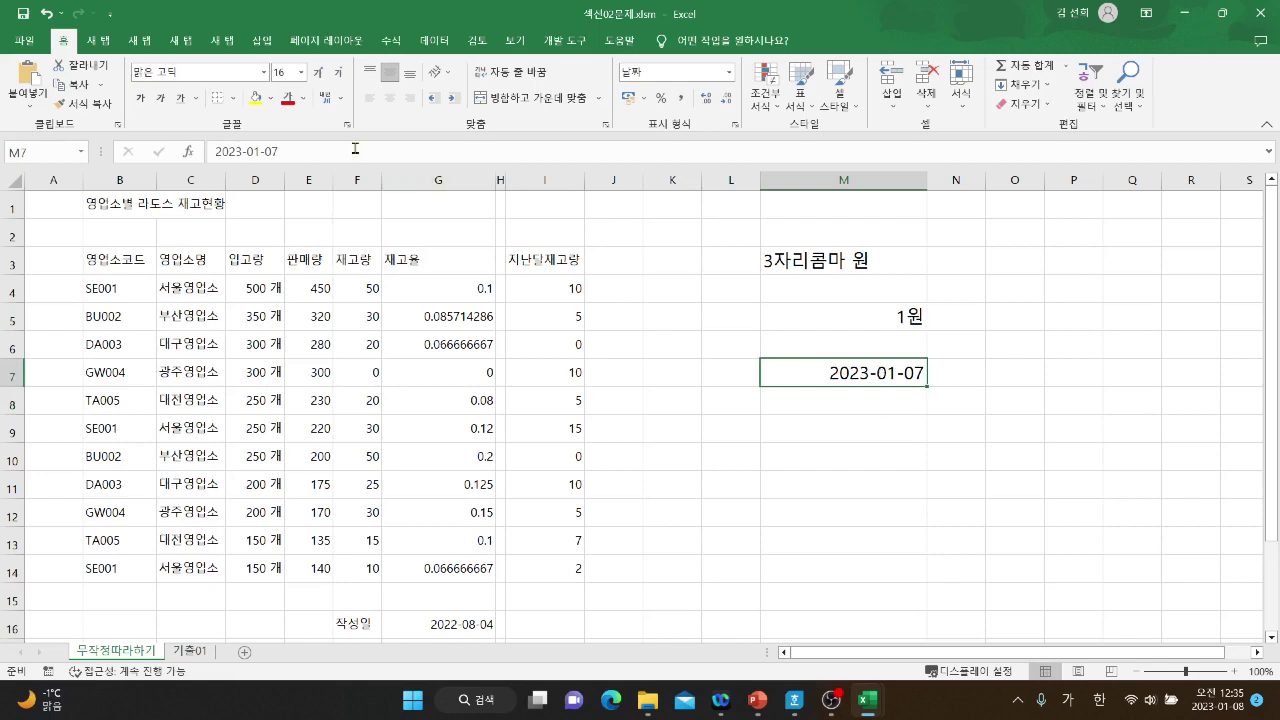
pyautogui.doubleClick(920, 375)
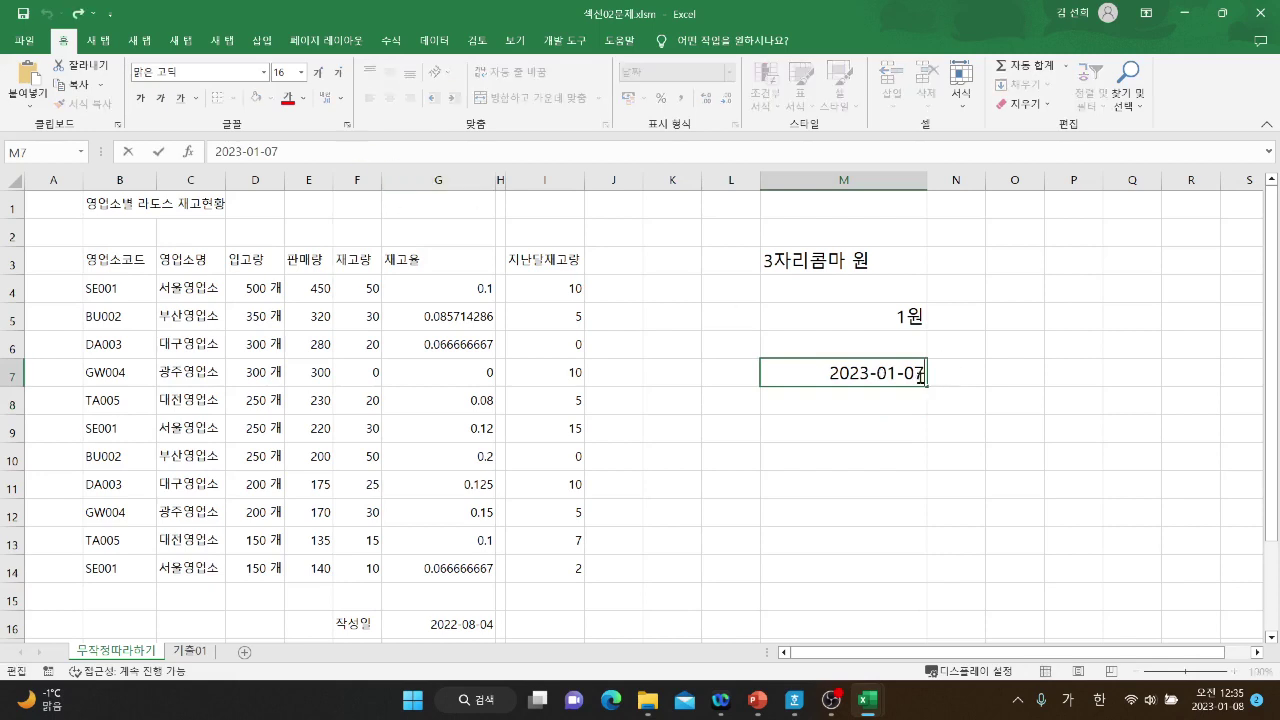
pyautogui.press('BackSpace')
pyautogui.press('BackSpace')
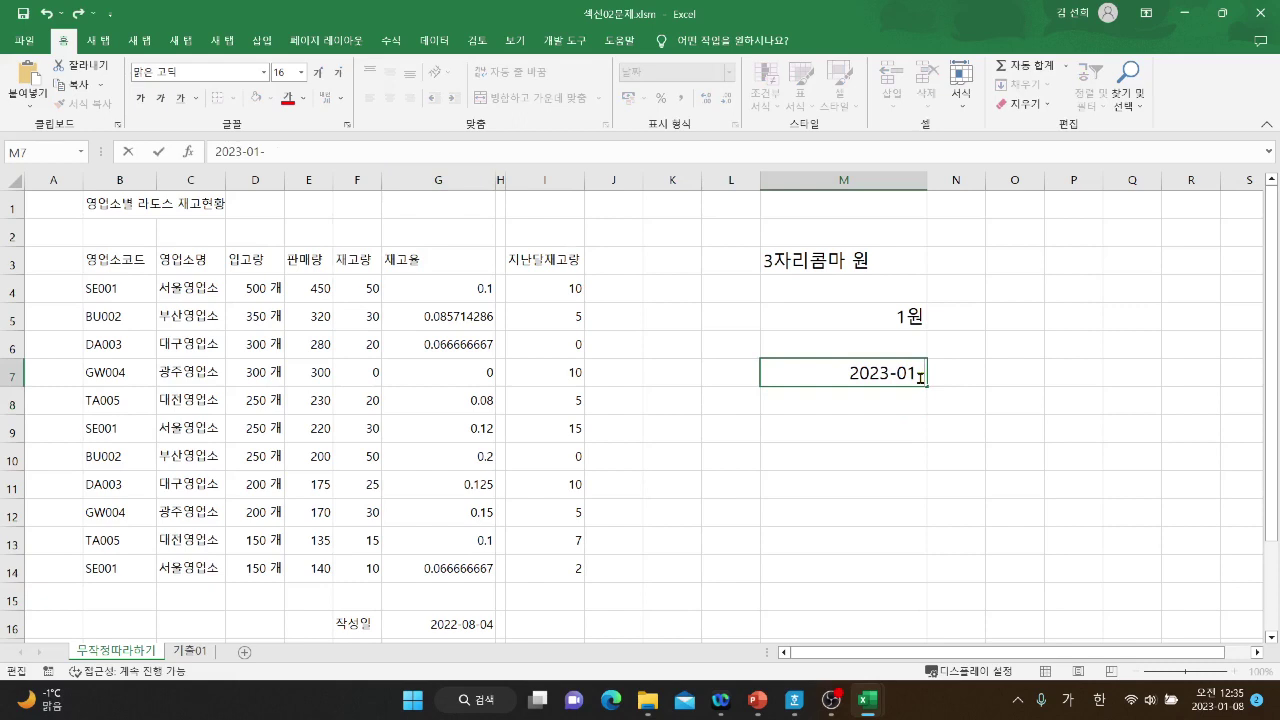
pyautogui.write('13')
pyautogui.press('Return')
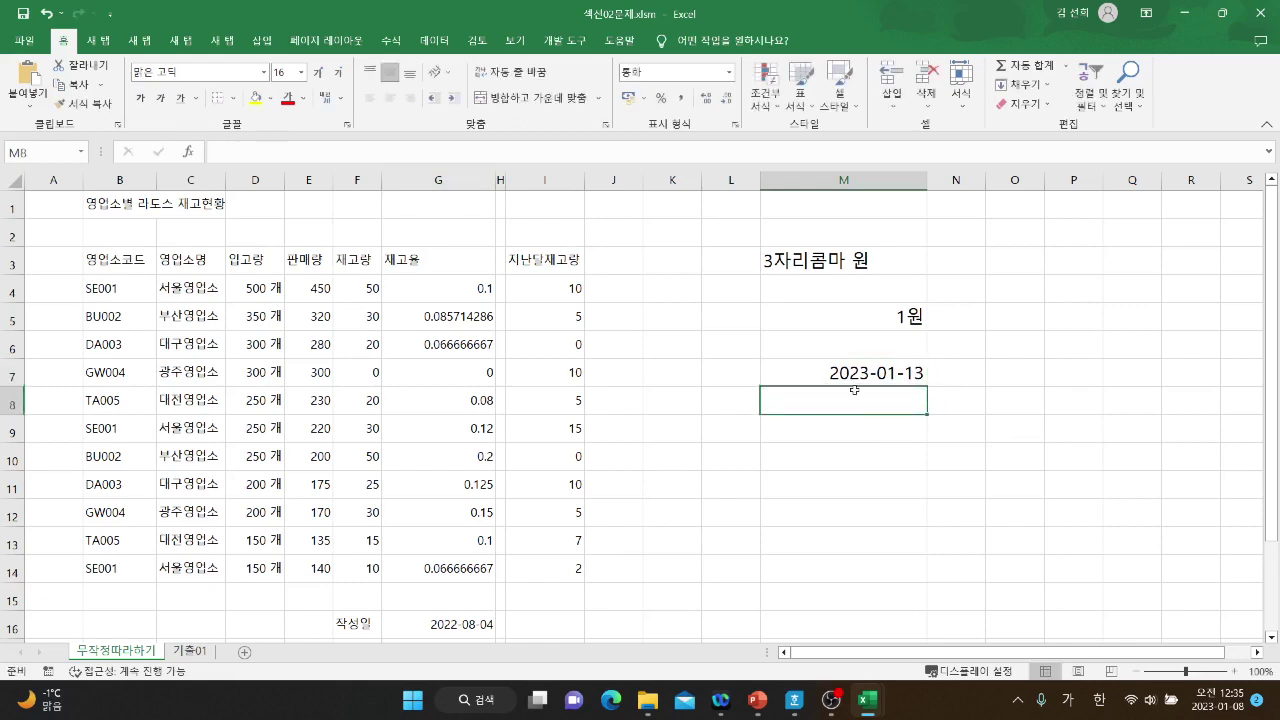
# Preview the built-in date formats on cell M7, such as 2012년 3월 14일, 12年 3月 14日, 2012년 3월, 3월 14일 and 2012-3-14.
pyautogui.click(897, 373)
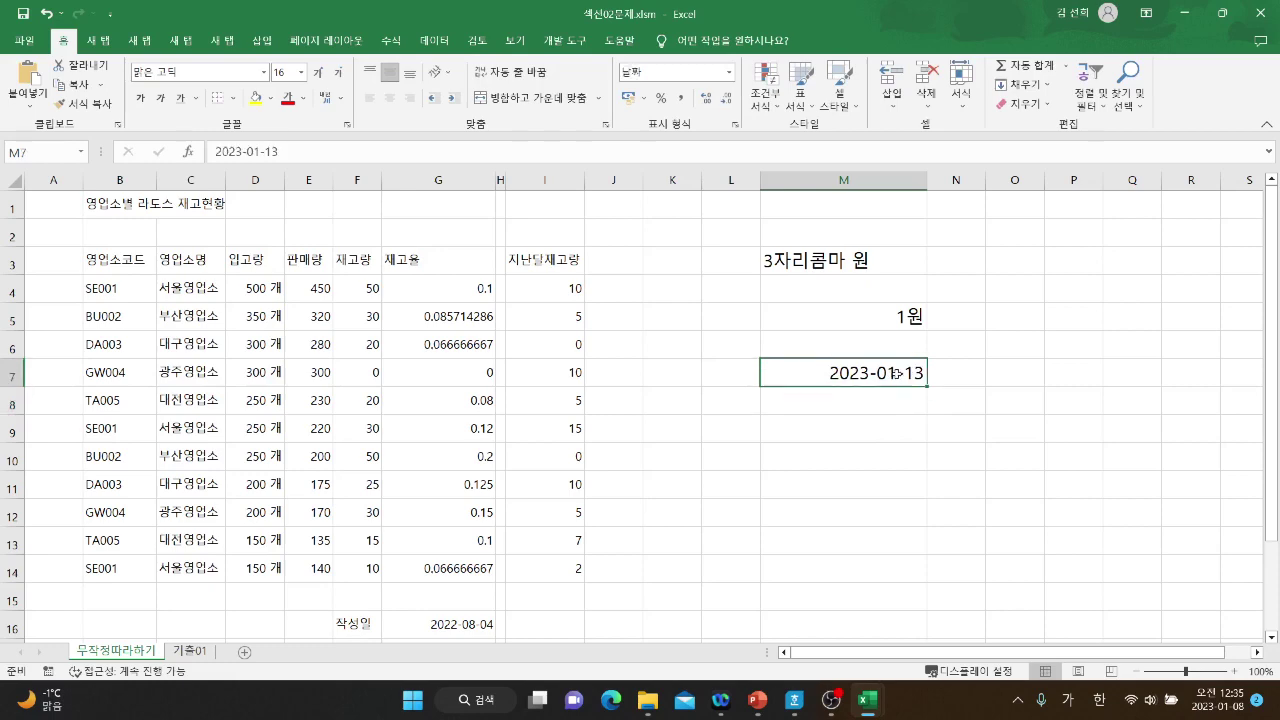
pyautogui.rightClick(897, 373)
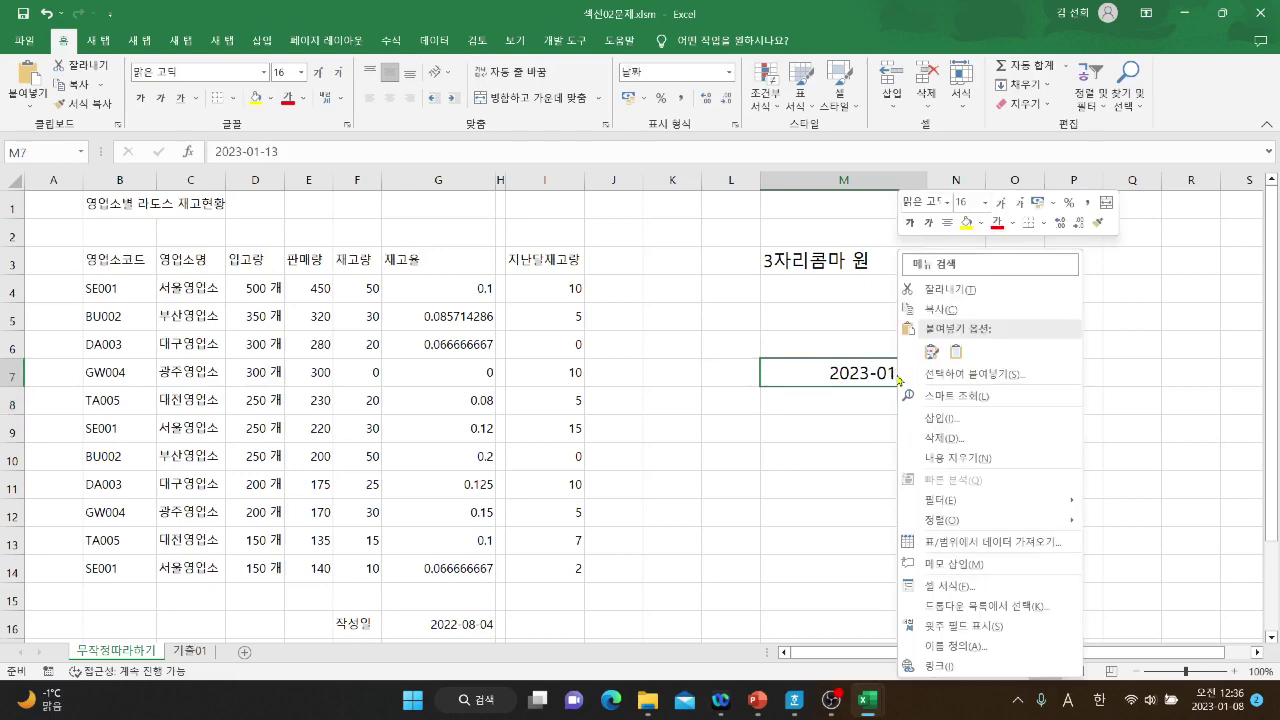
pyautogui.click(948, 584)
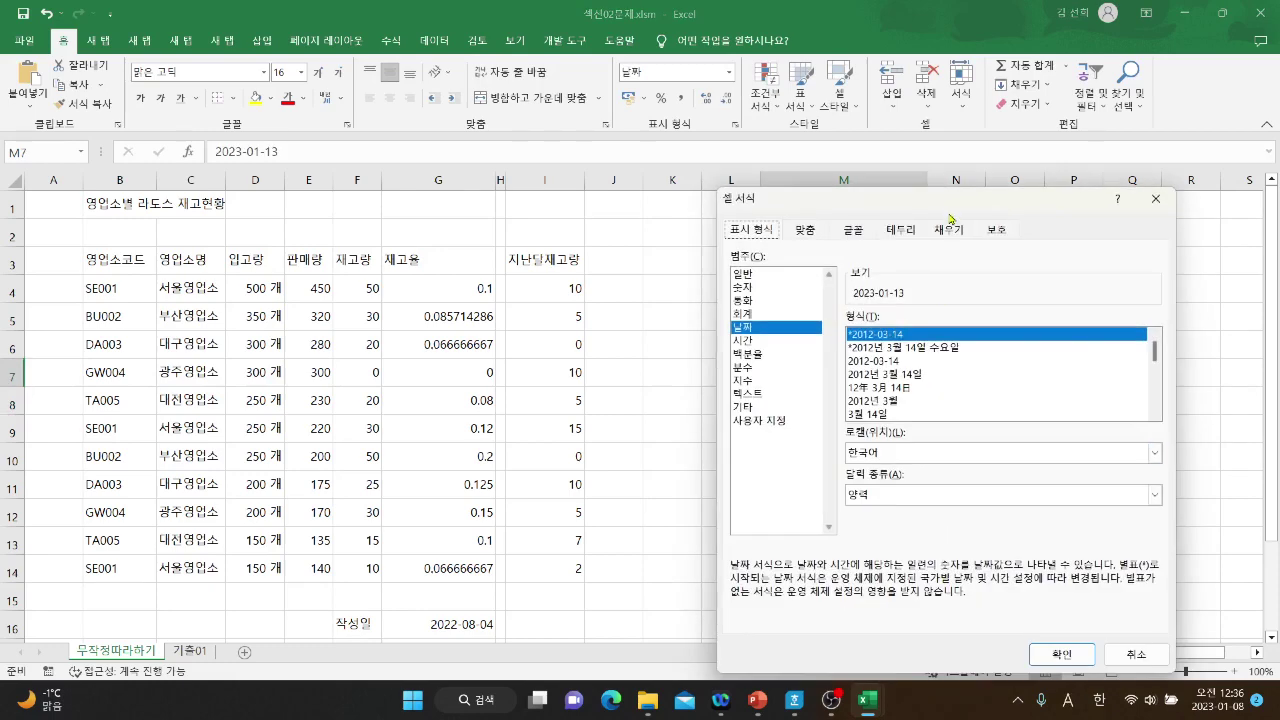
pyautogui.moveTo(960, 212); pyautogui.dragTo(543, 218)
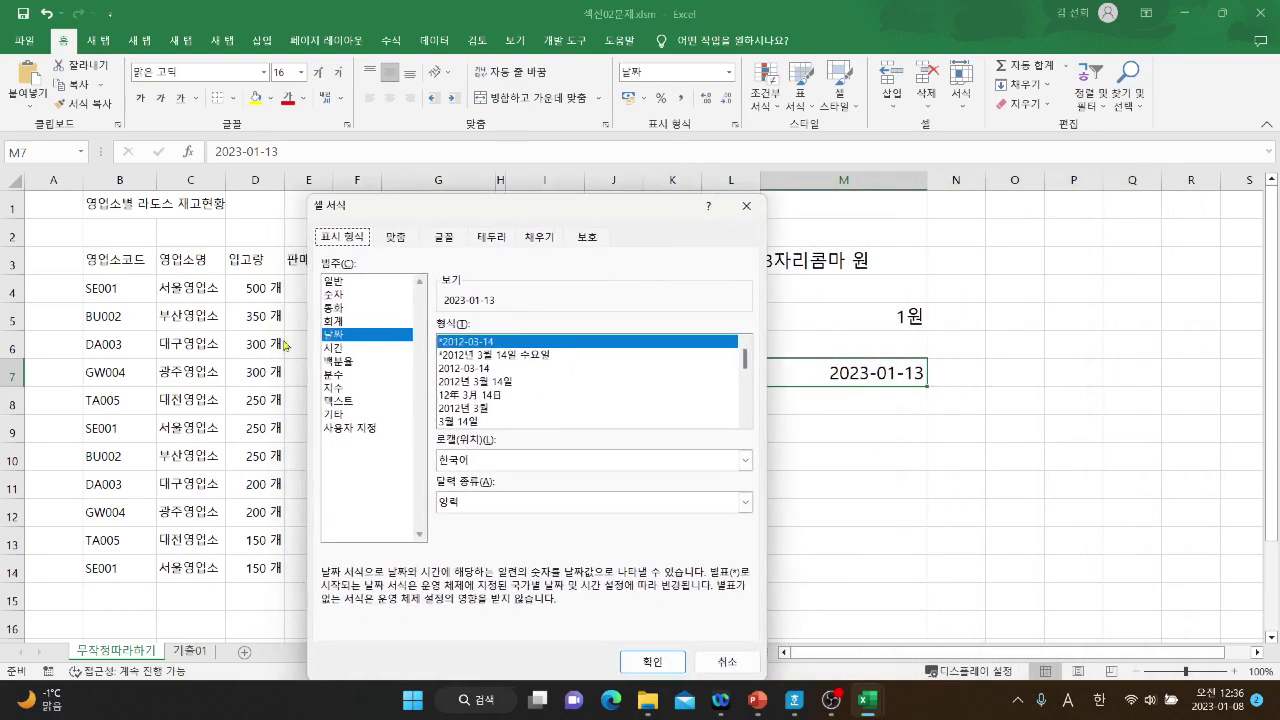
pyautogui.click(464, 357)
pyautogui.click(464, 368)
pyautogui.click(464, 381)
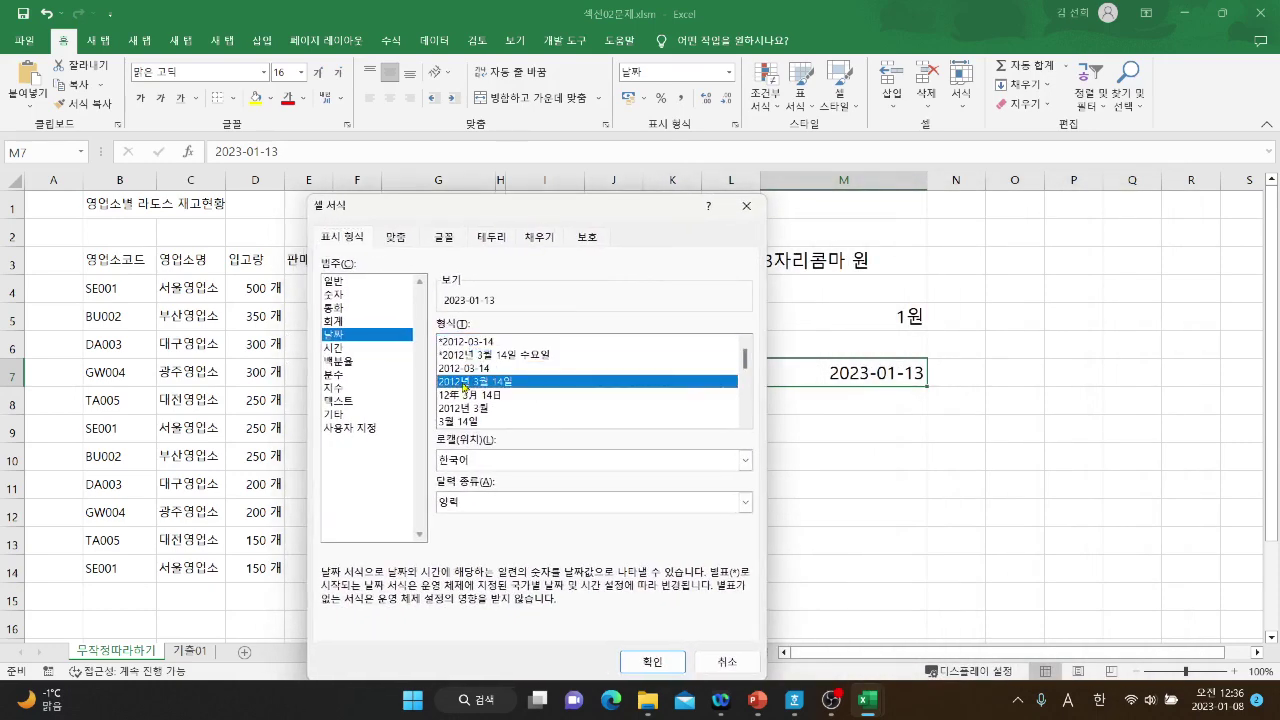
pyautogui.click(464, 395)
pyautogui.click(464, 408)
pyautogui.click(464, 421)
pyautogui.scroll(-6, 505, 405)
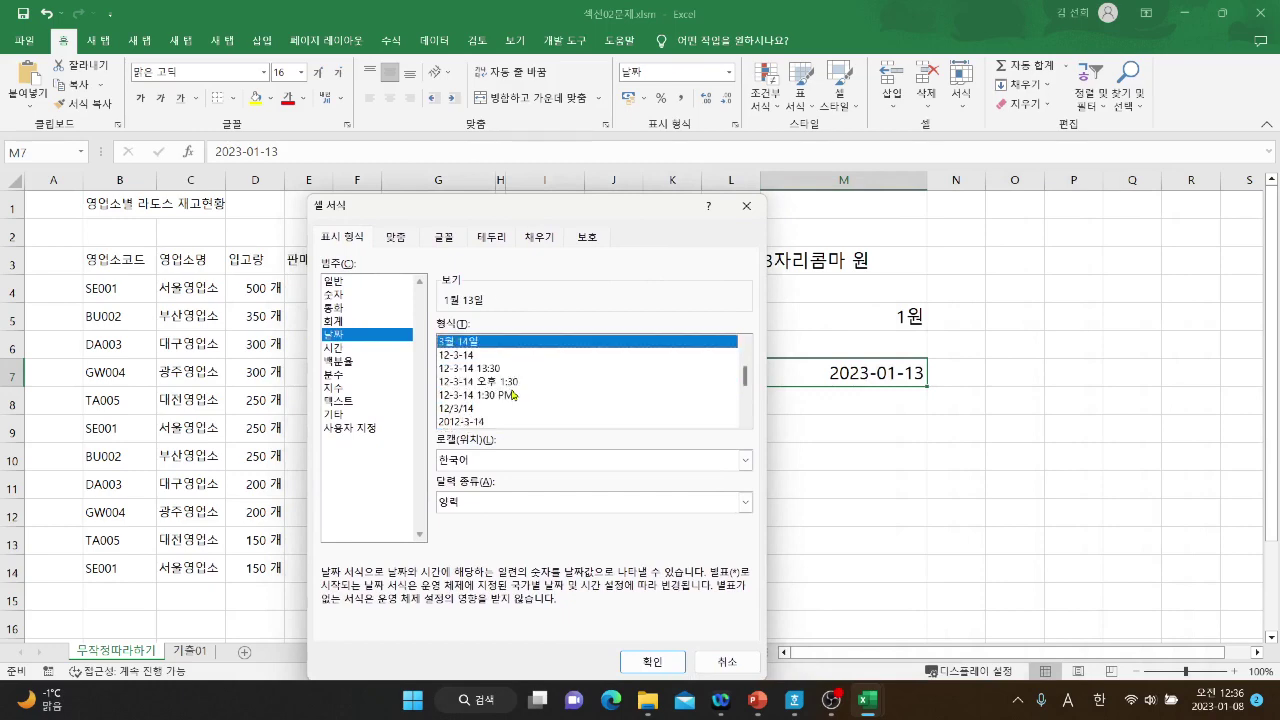
pyautogui.click(494, 345)
pyautogui.click(494, 355)
pyautogui.click(491, 381)
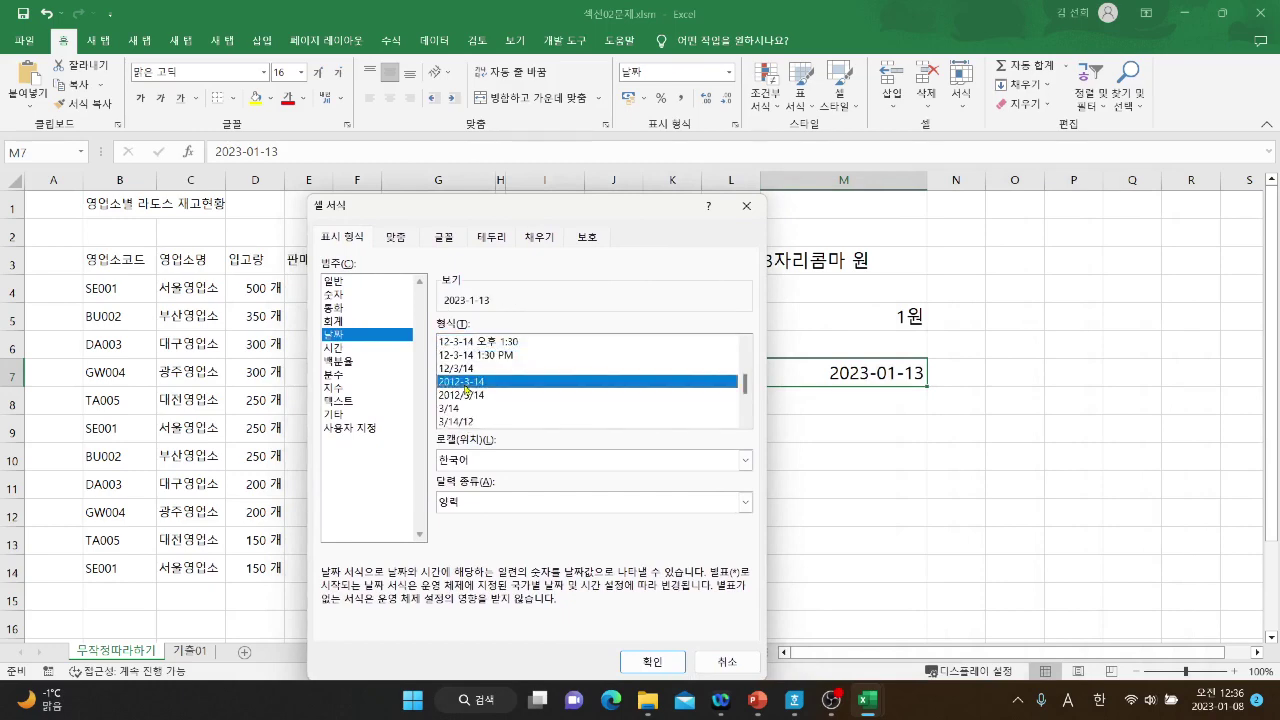
# Apply the date format *2012년 3월 14일 수요일 to cell M7 and autofit the width of column M.
pyautogui.scroll(6, 491, 378)
pyautogui.click(490, 354)
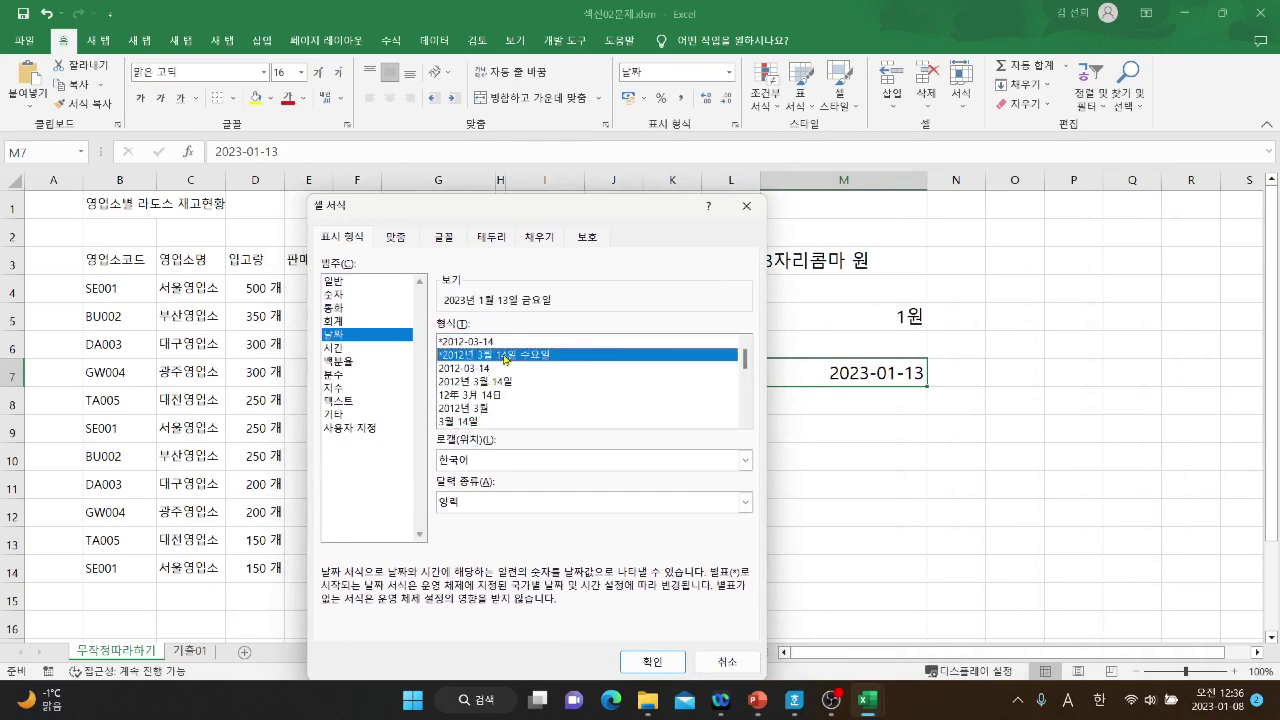
pyautogui.click(648, 662)
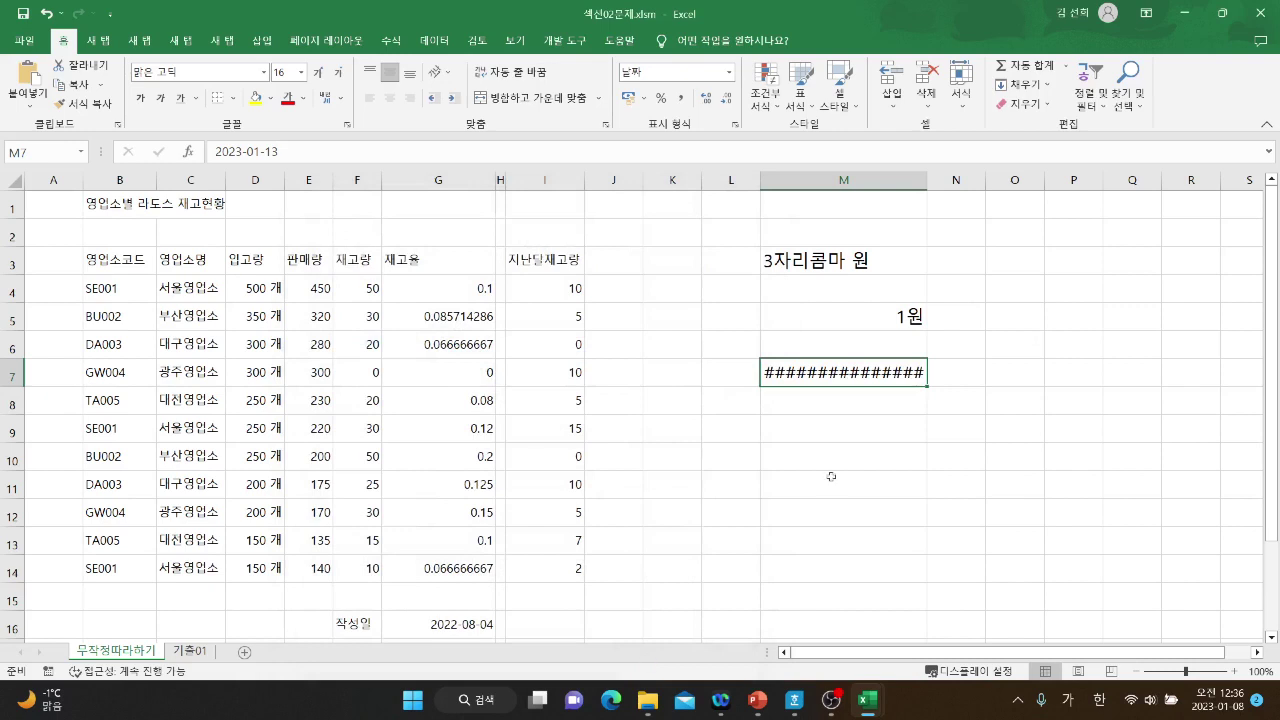
pyautogui.doubleClick(926, 180)
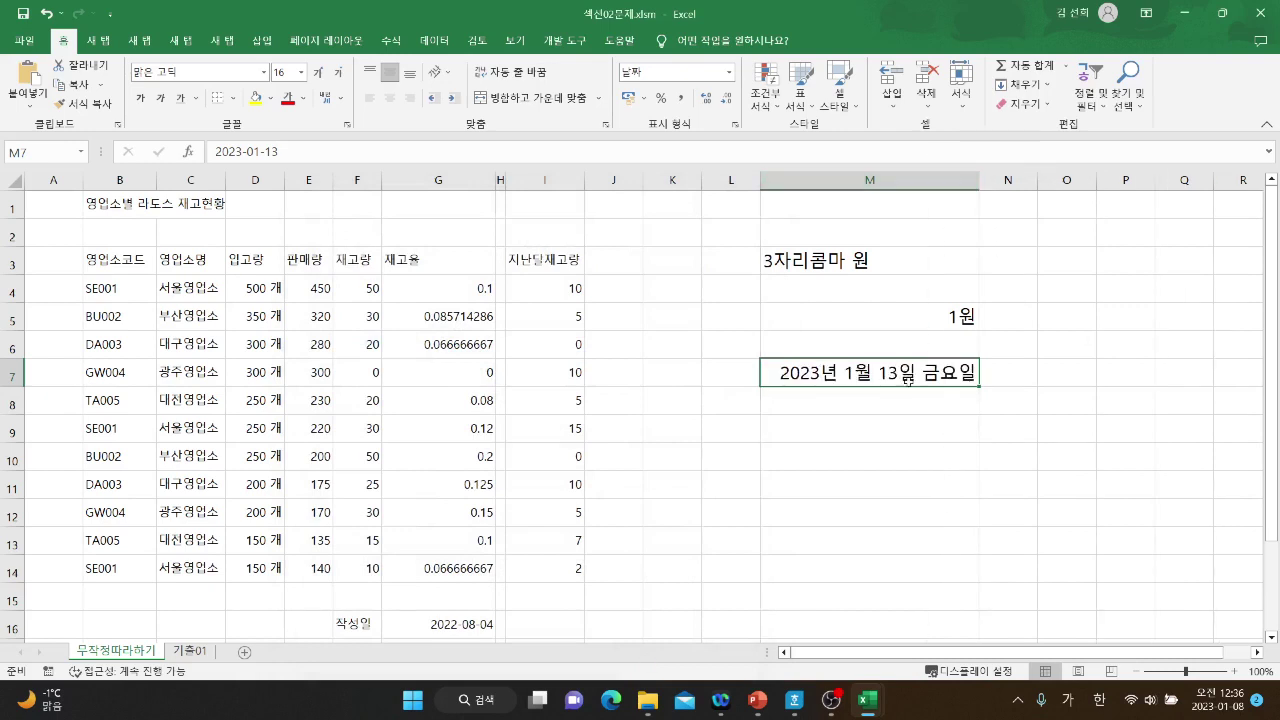
# Examine the custom date codes available for cell M7 and preview yyyy-mm-dd.
pyautogui.rightClick(911, 371)
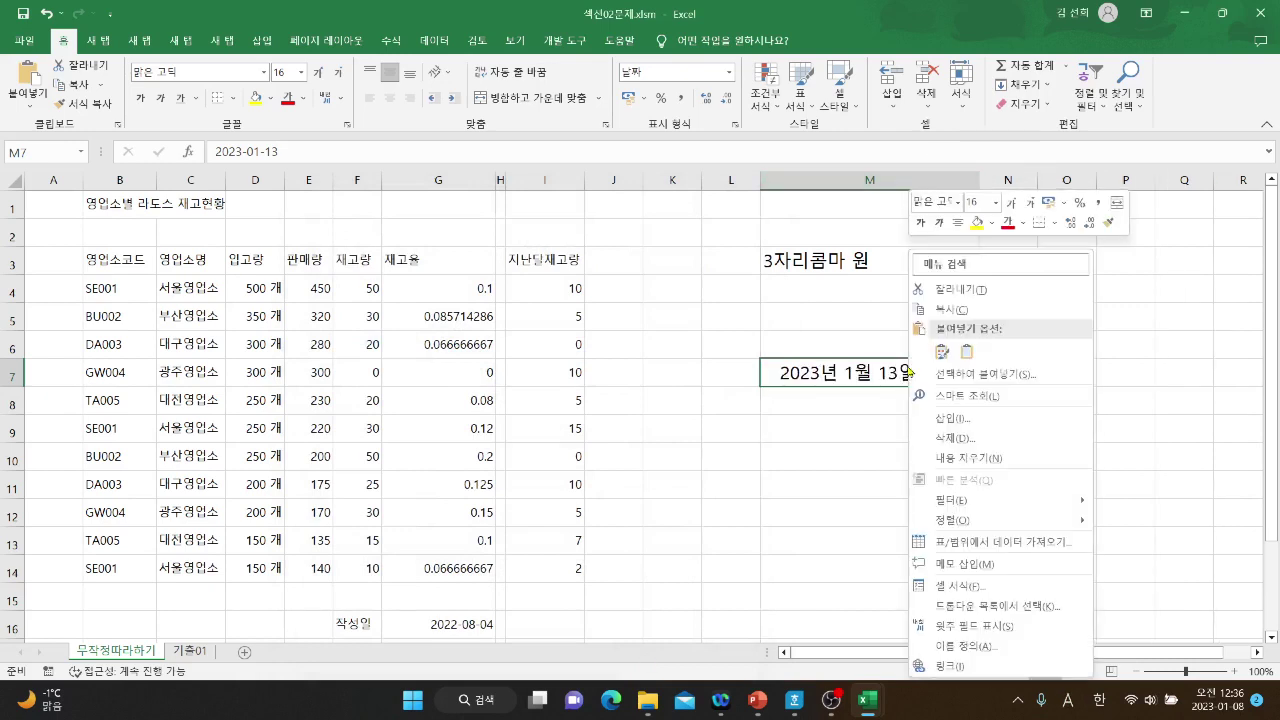
pyautogui.click(953, 587)
pyautogui.moveTo(955, 199); pyautogui.dragTo(530, 170)
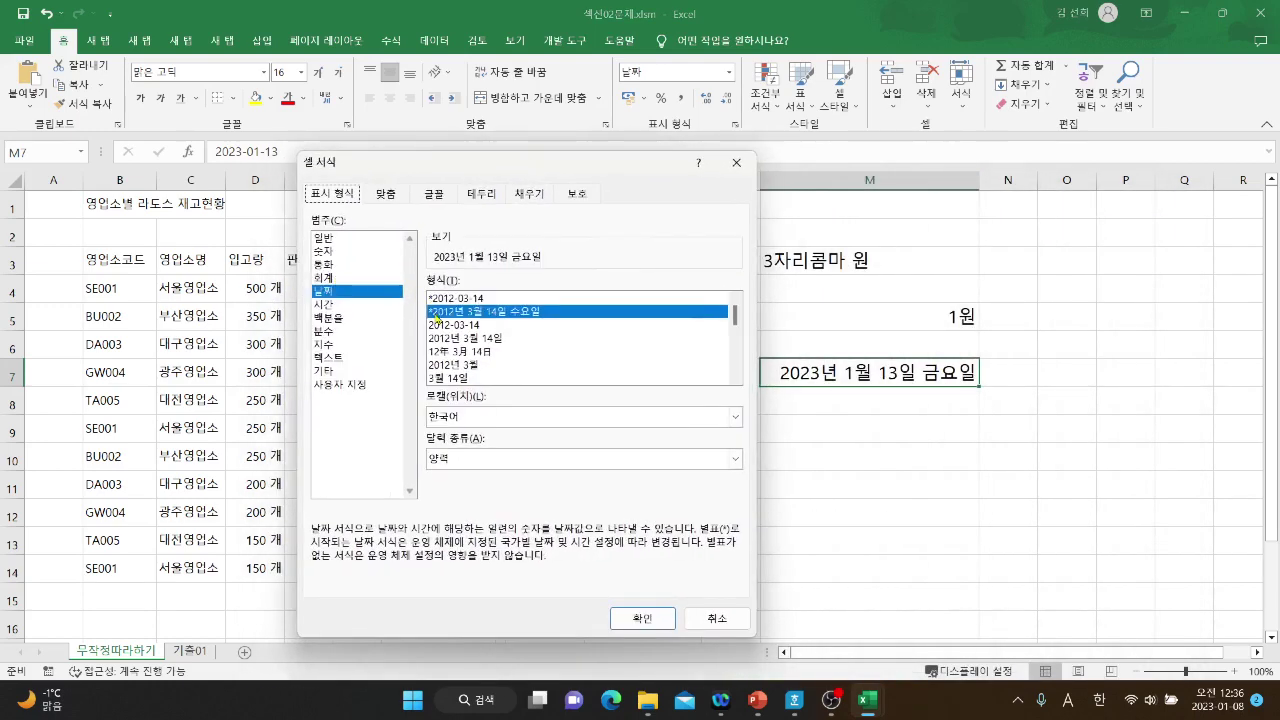
pyautogui.click(363, 389)
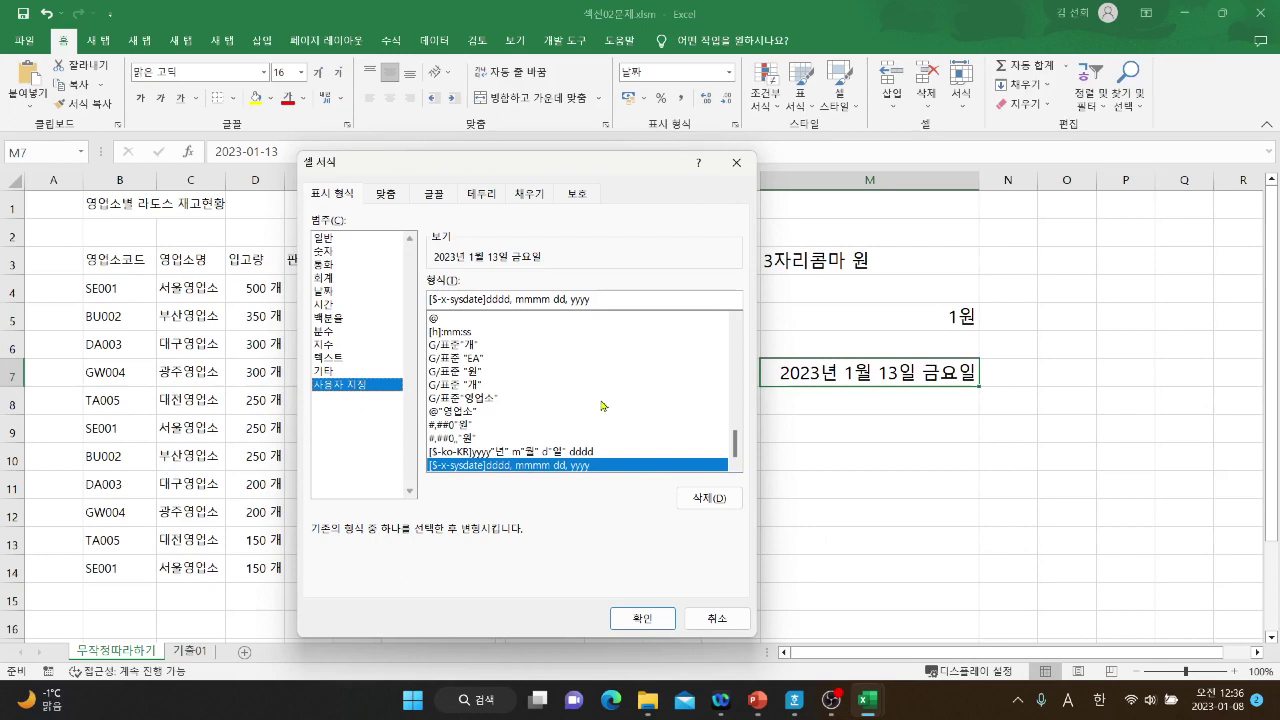
pyautogui.moveTo(737, 450); pyautogui.dragTo(737, 404)
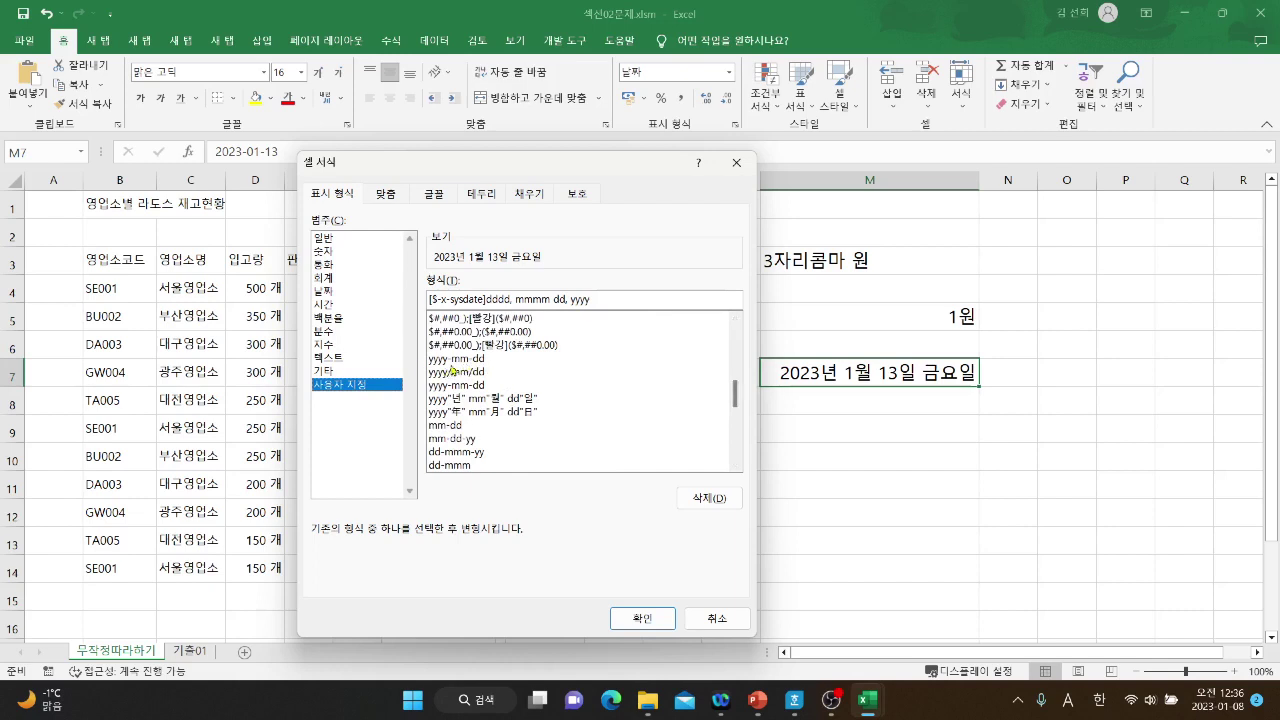
pyautogui.click(482, 362)
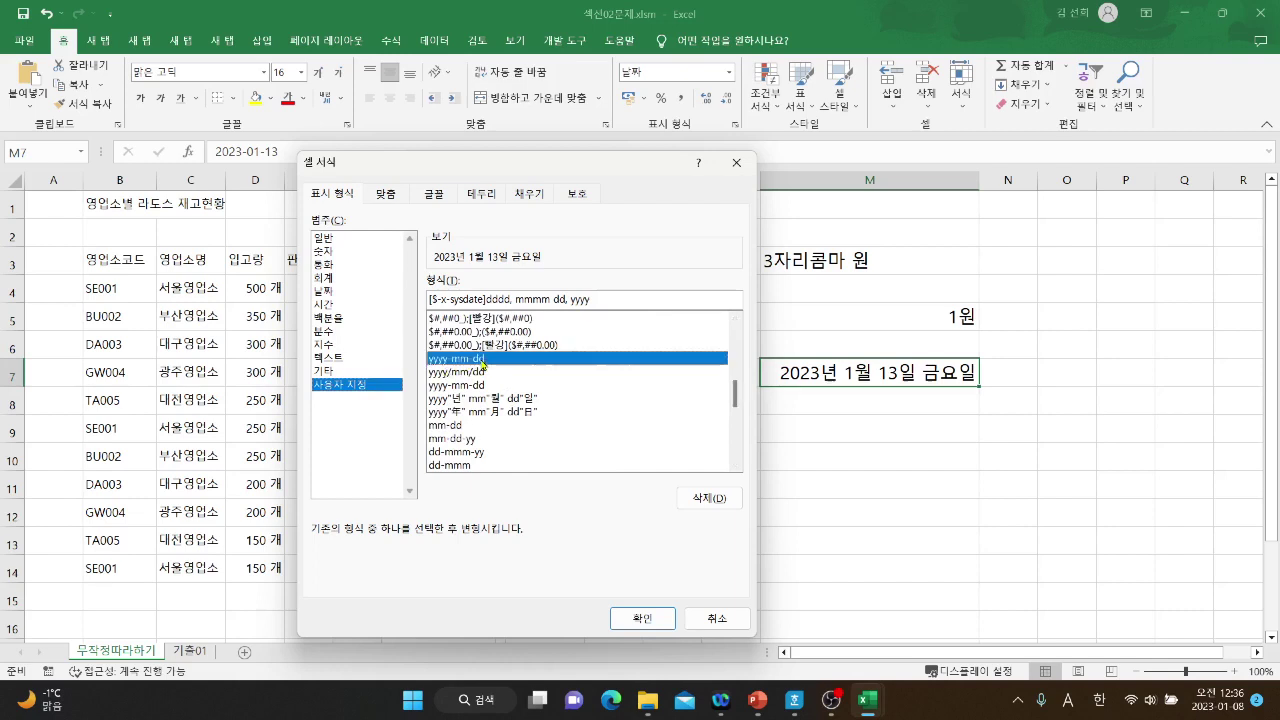
pyautogui.scroll(-2, 470, 385)
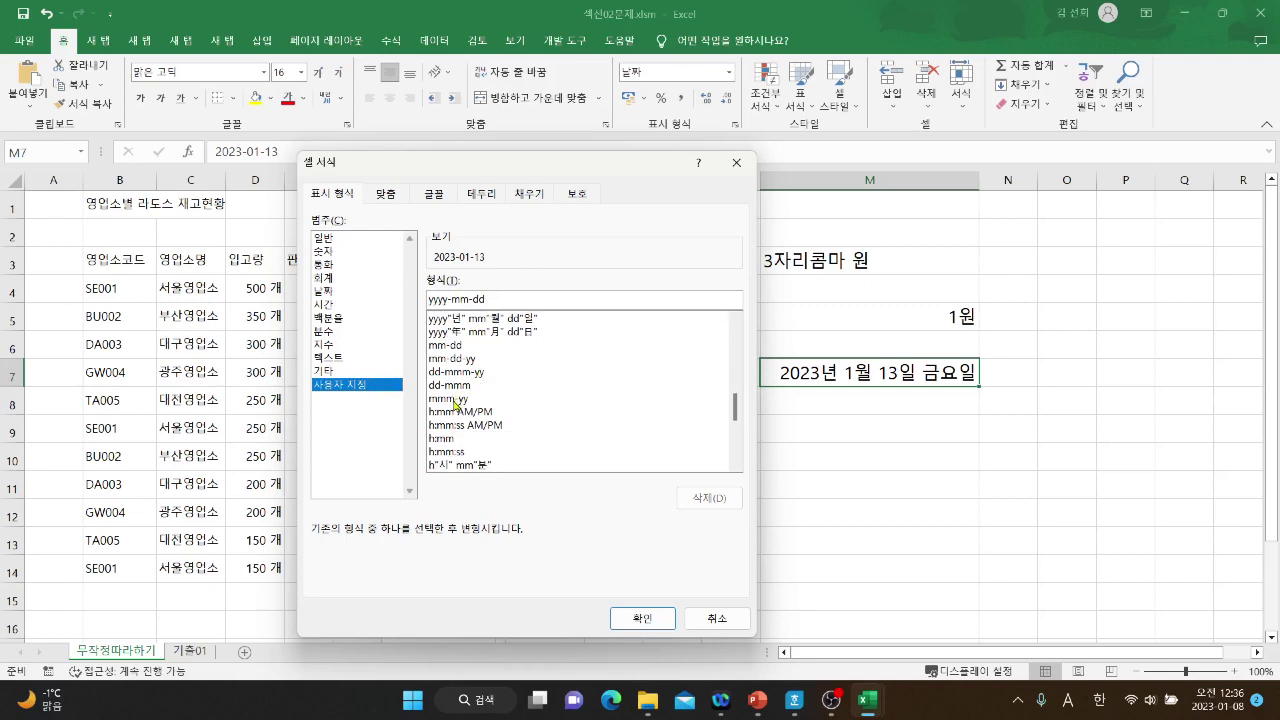
pyautogui.scroll(2, 455, 402)
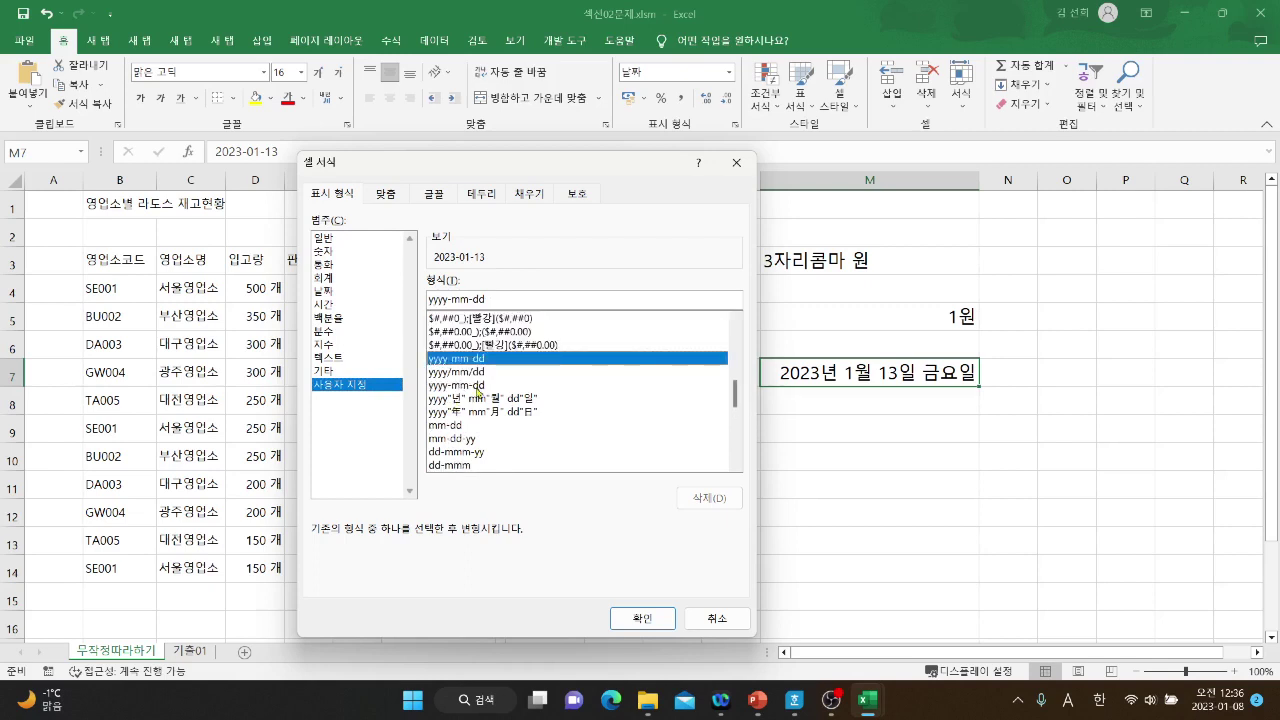
# Preview the custom date codes yyyy/mm/dd, yyyy"년" mm"월" dd"일" and yyyy"年" mm"月" dd"日" on cell M7.
pyautogui.click(471, 372)
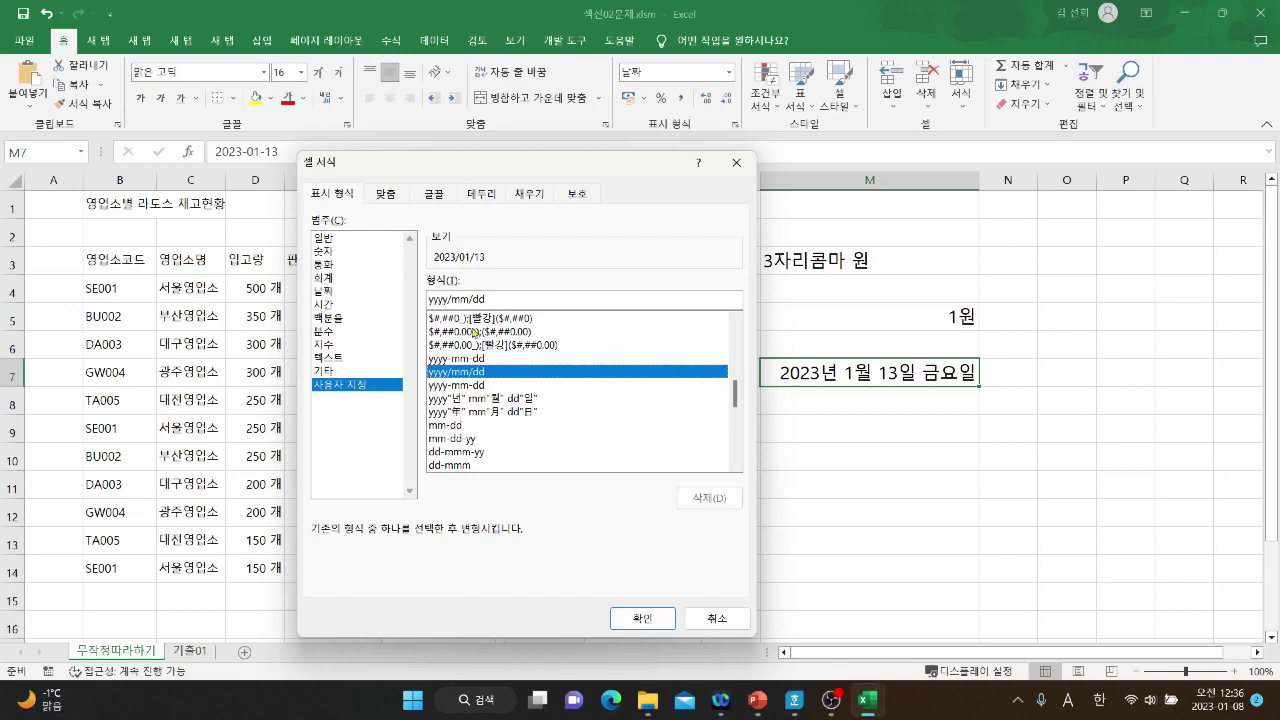
pyautogui.click(483, 399)
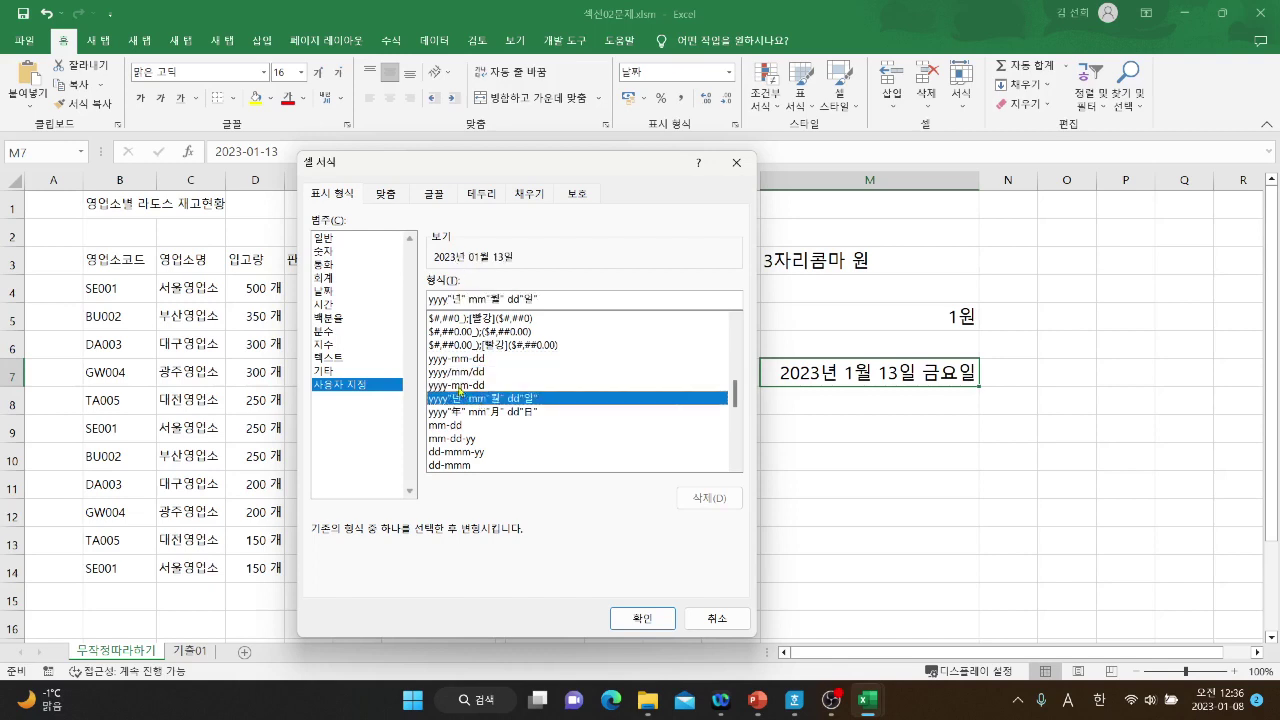
pyautogui.click(463, 412)
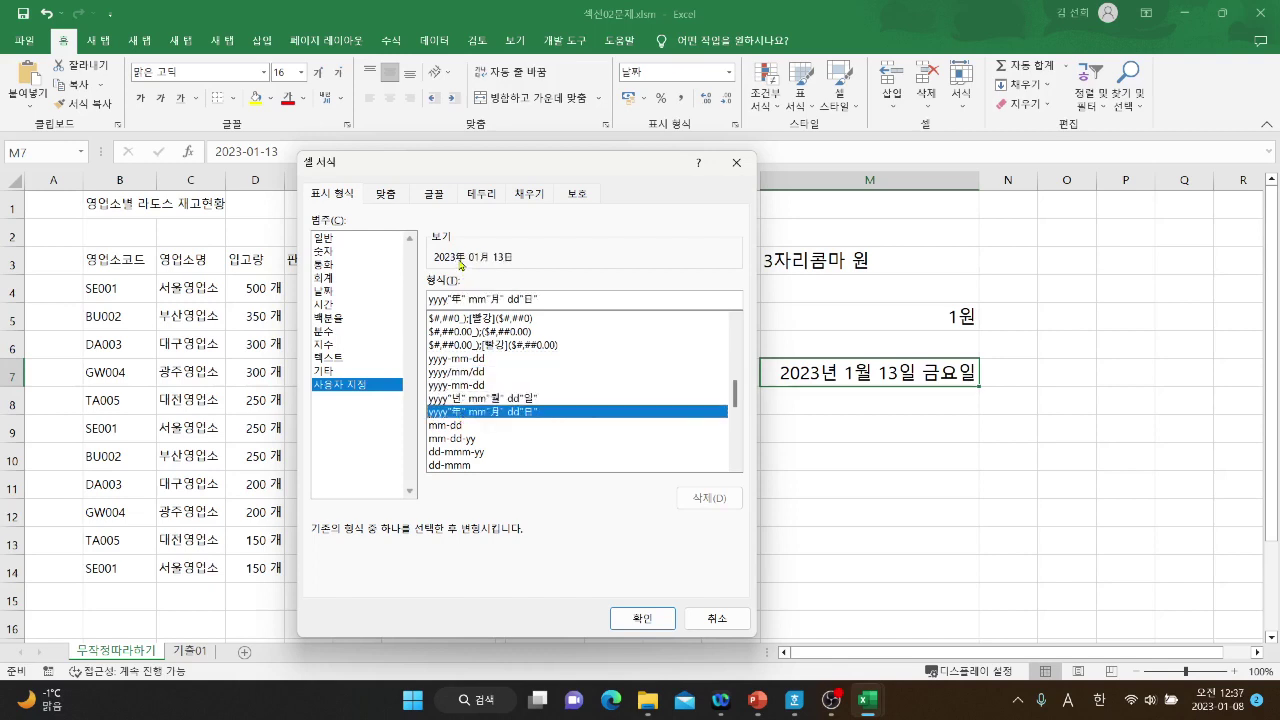
# Base the custom format of cell M7 on yyyy-mm-dd and shorten its year code to yy.
pyautogui.click(463, 358)
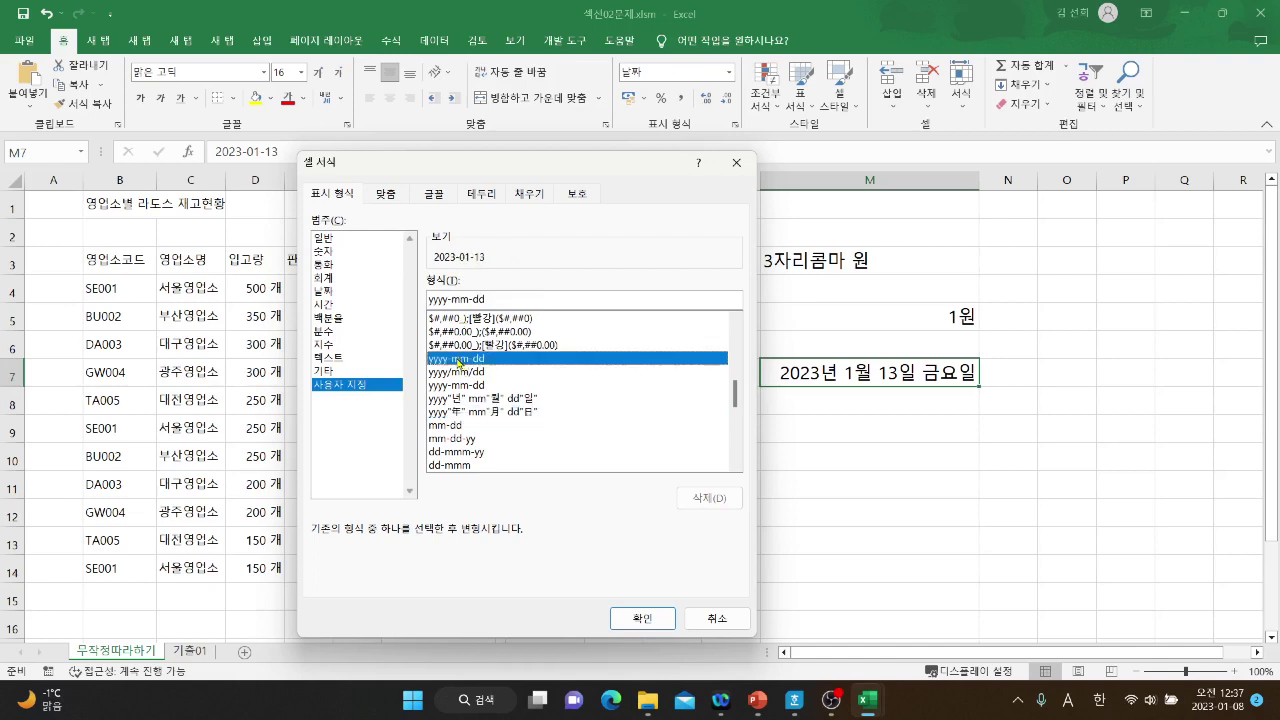
pyautogui.click(493, 299)
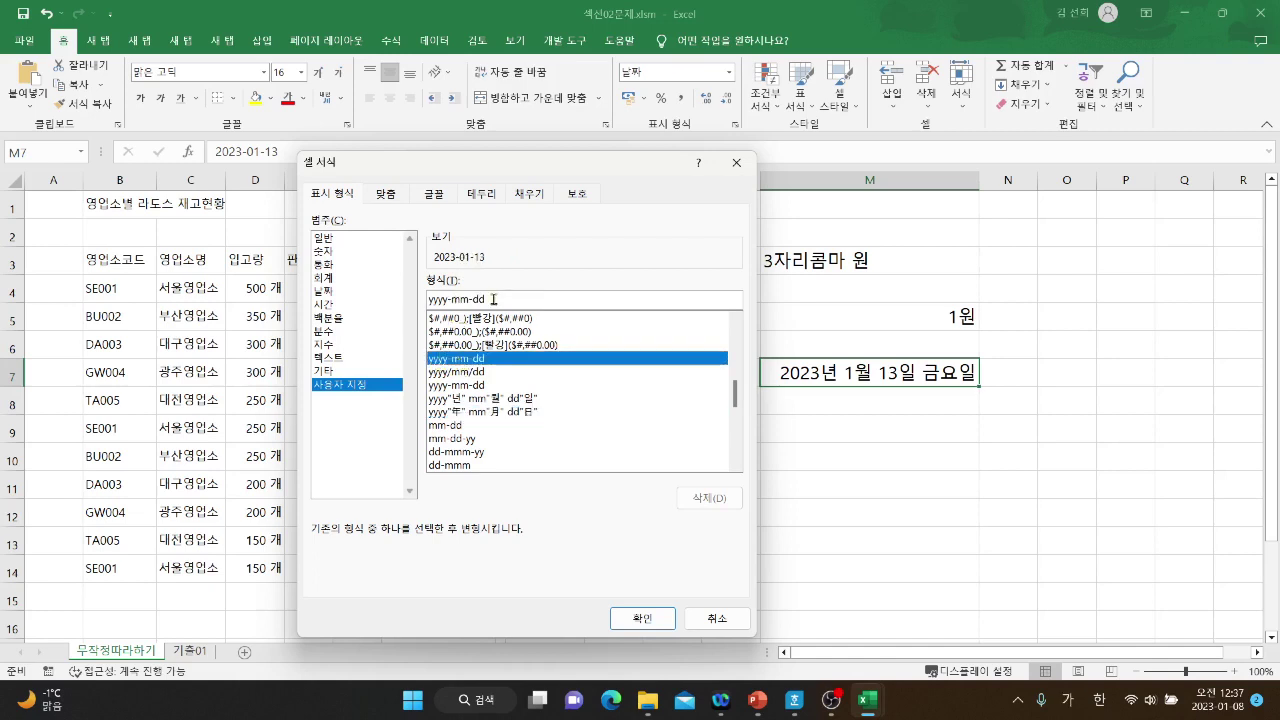
pyautogui.moveTo(493, 299); pyautogui.dragTo(425, 300)
pyautogui.moveTo(517, 299); pyautogui.dragTo(413, 301)
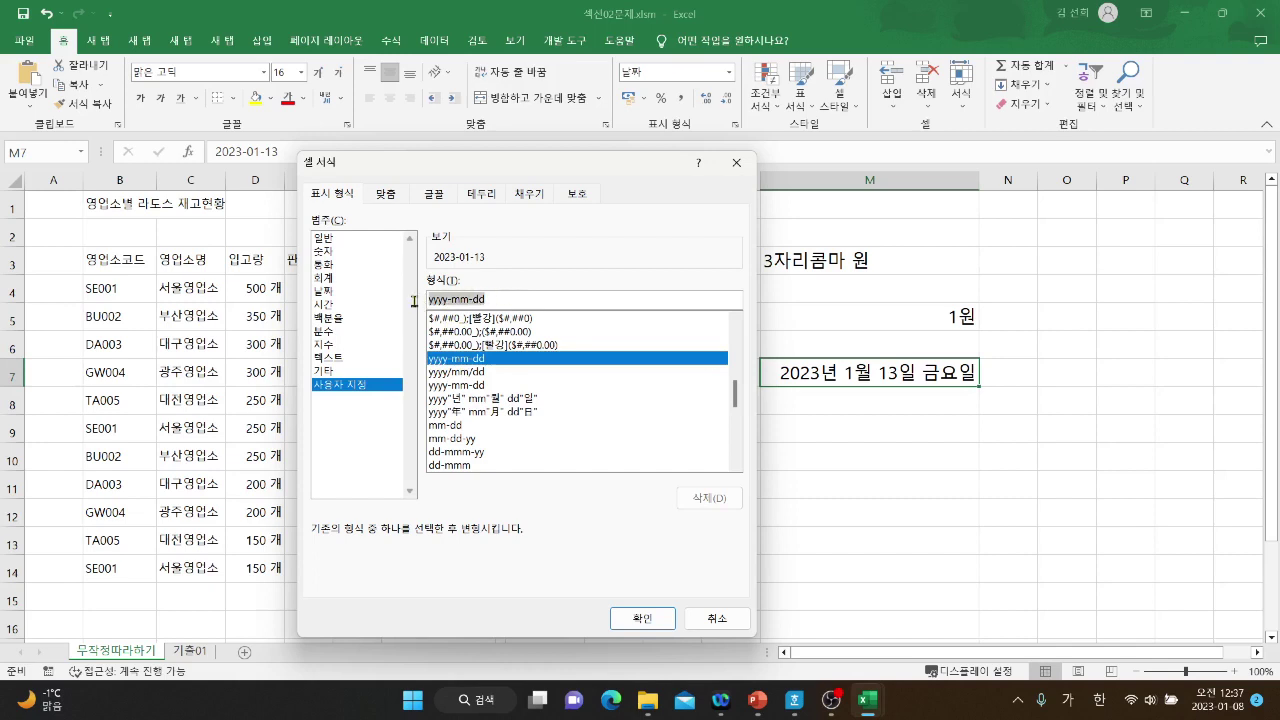
pyautogui.click(524, 299)
pyautogui.moveTo(524, 299); pyautogui.dragTo(426, 300)
pyautogui.click(527, 299)
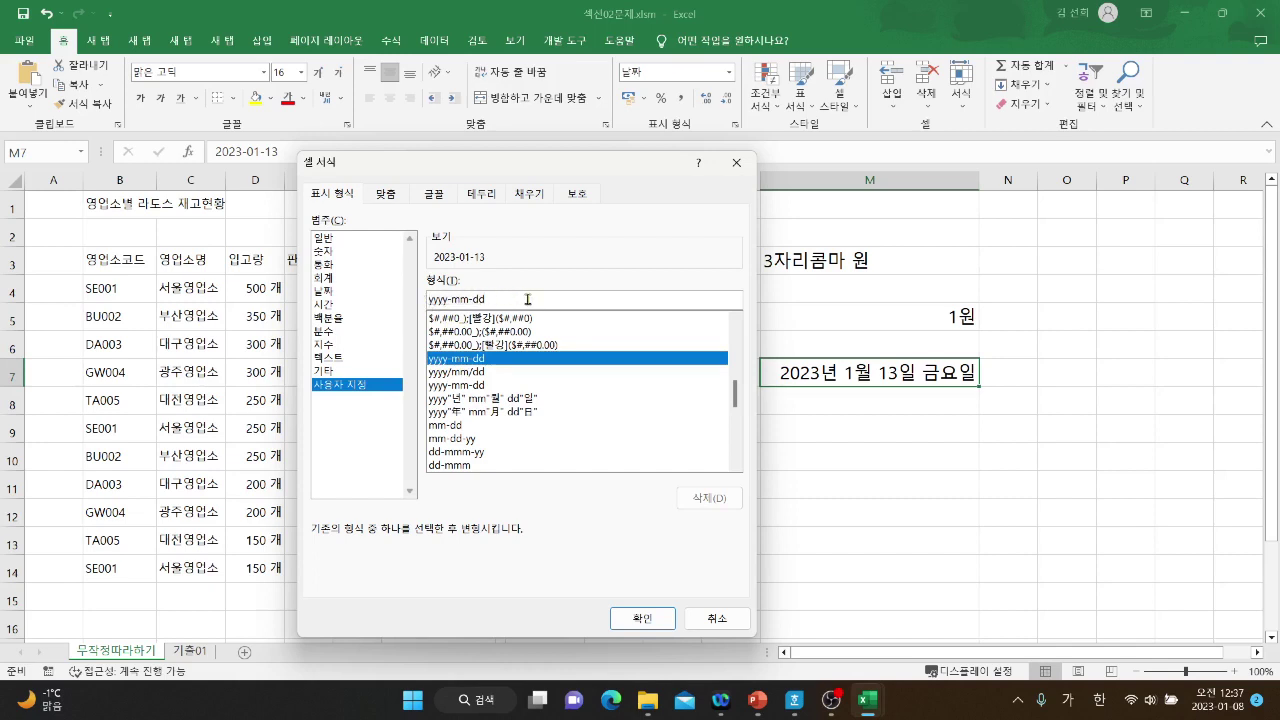
pyautogui.click(438, 299)
pyautogui.press('BackSpace')
pyautogui.press('BackSpace')
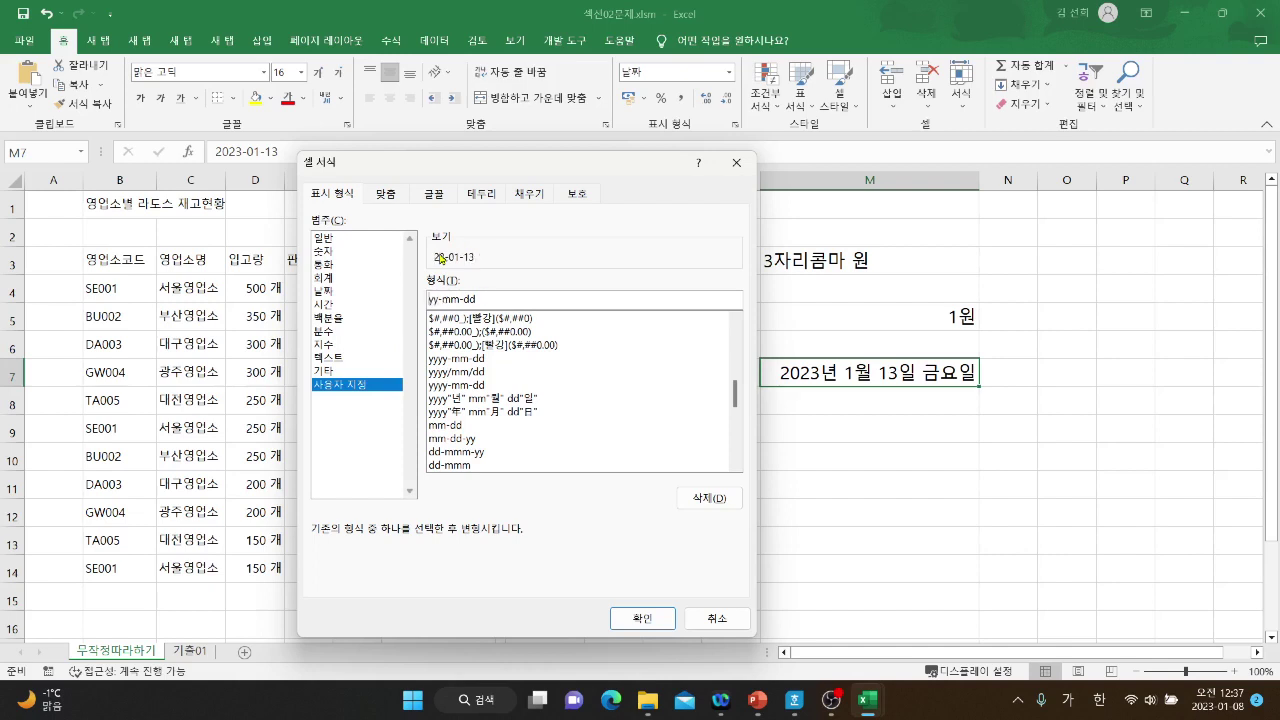
# Try the four-letter year code yyyy in M7's custom format and return it to yy.
pyautogui.write('YY')
pyautogui.press('BackSpace')
pyautogui.press('BackSpace')
pyautogui.write('yy')
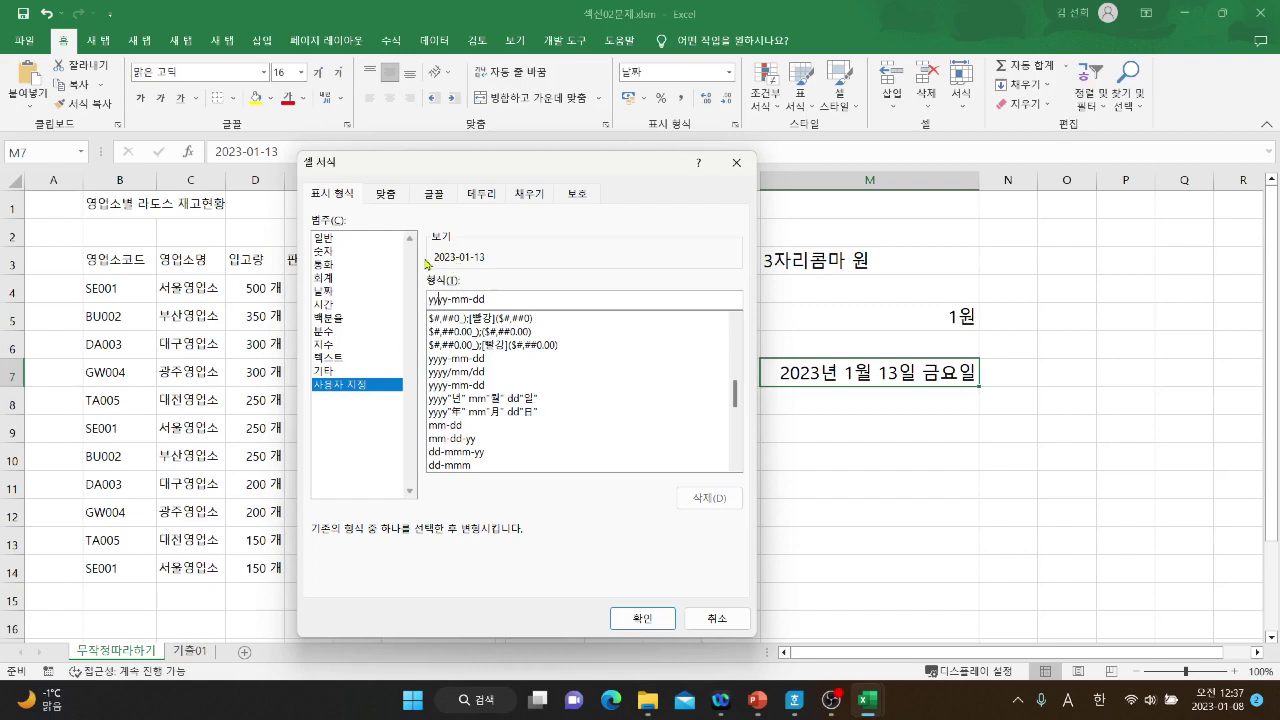
pyautogui.press('BackSpace')
pyautogui.press('BackSpace')
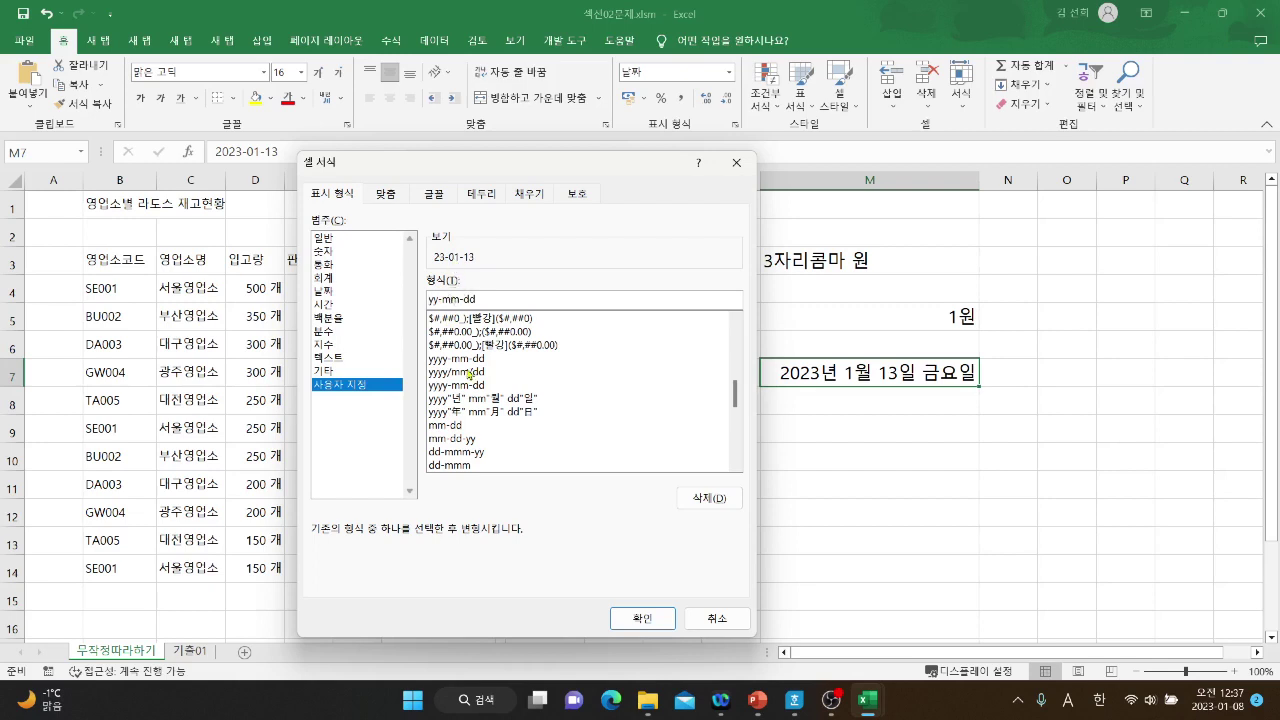
# Preview the month codes mmm and mmmmm in the custom date format of cell M7.
pyautogui.press('BackSpace')
pyautogui.click(456, 298)
pyautogui.write('mm')
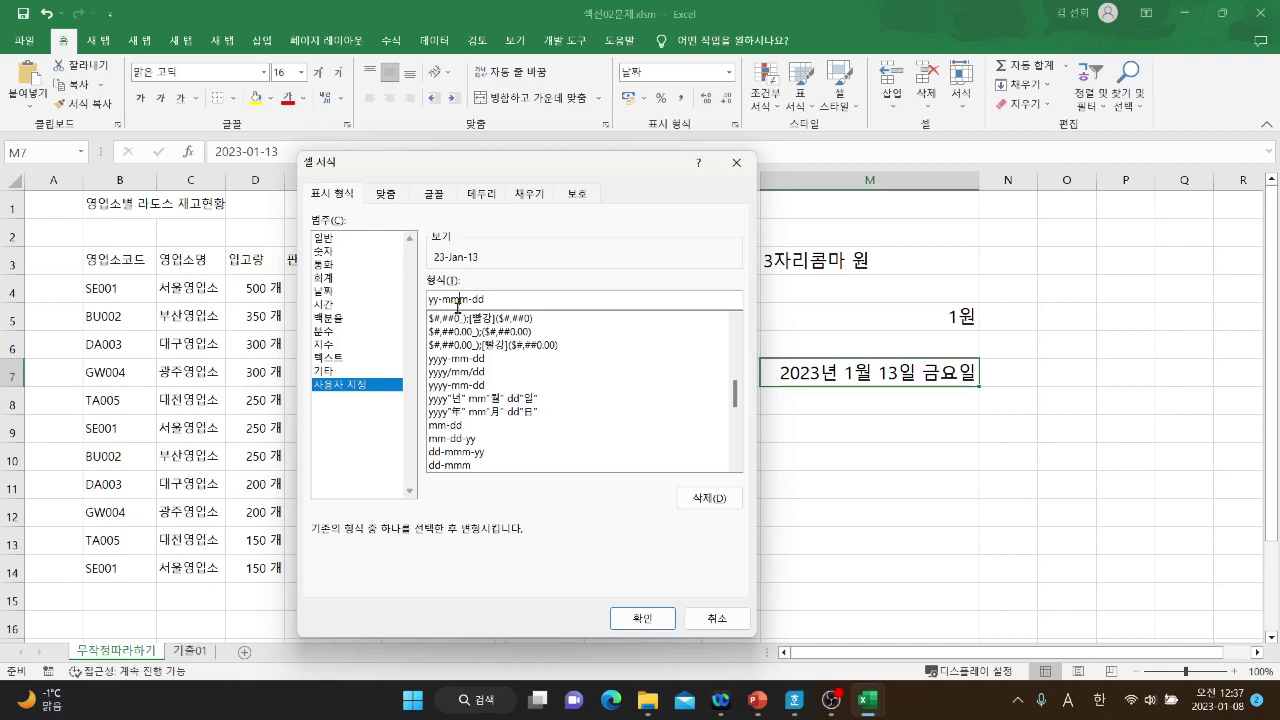
pyautogui.write('mmm')
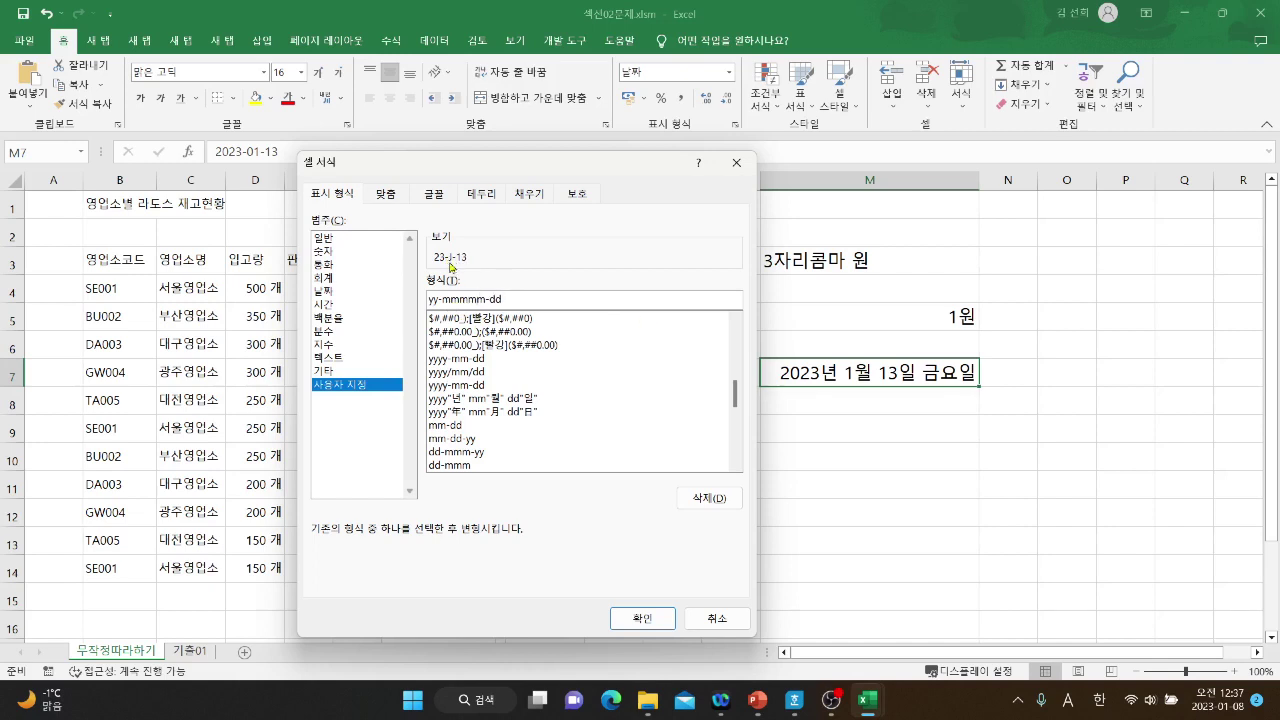
# Preview the month codes m and mmmm in M7's custom date format and reset the month to mm.
pyautogui.press('BackSpace')
pyautogui.press('BackSpace')
pyautogui.press('BackSpace')
pyautogui.press('BackSpace')
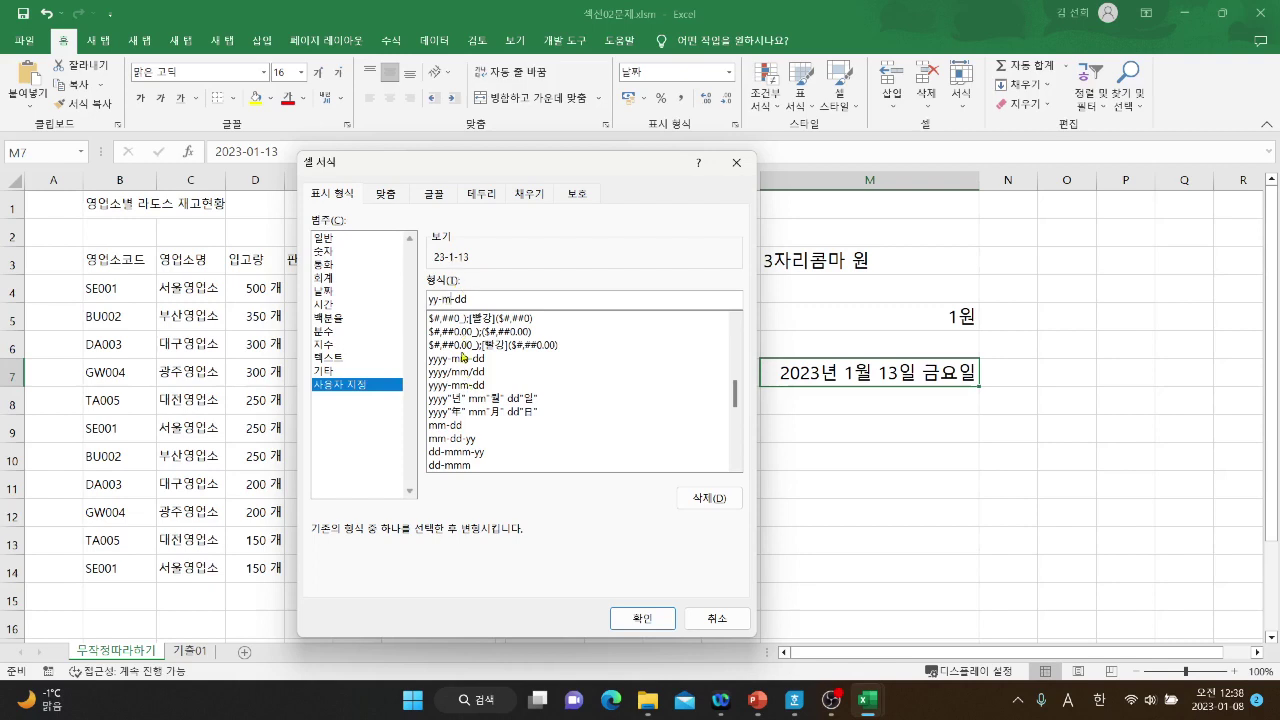
pyautogui.write('mmm')
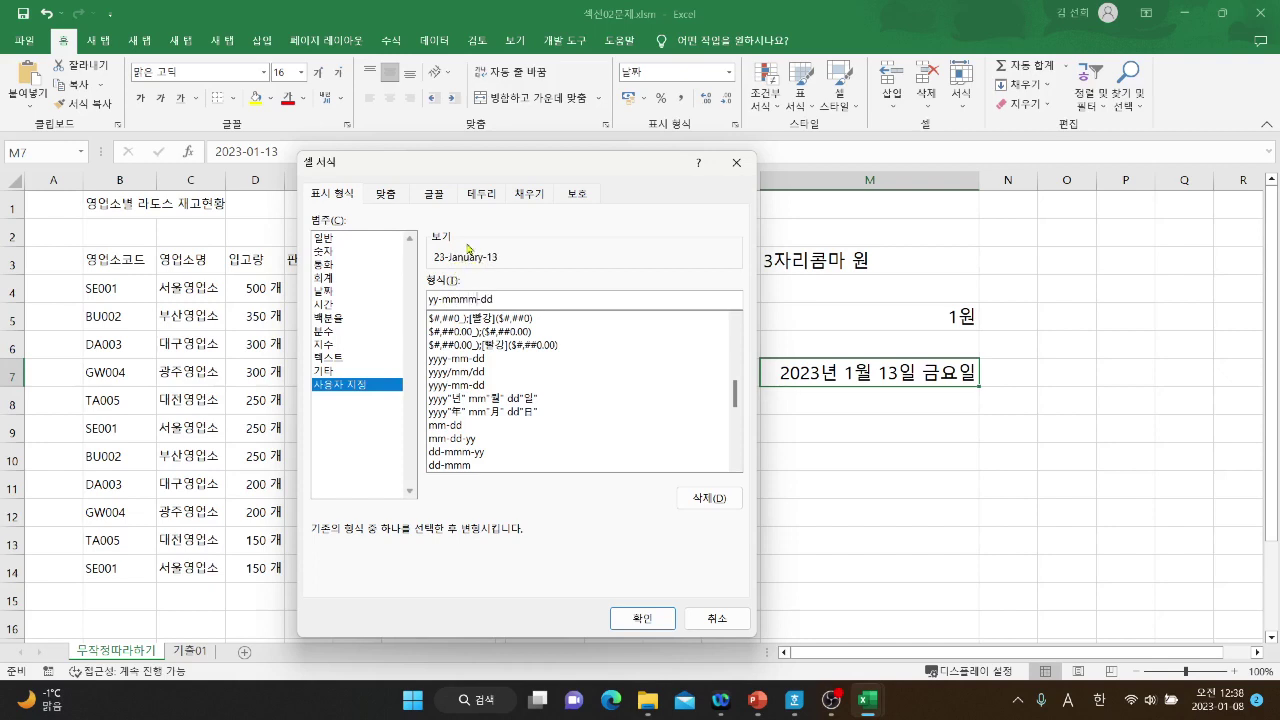
pyautogui.write('m')
pyautogui.press('BackSpace')
pyautogui.press('BackSpace')
pyautogui.press('BackSpace')
pyautogui.press('BackSpace')
pyautogui.write('m')
pyautogui.press('BackSpace')
# Preview the day codes ddd and dddd in M7's custom date format and return the day to dd.
pyautogui.write('d')
pyautogui.write('d')
pyautogui.write('d')
pyautogui.write('d')
pyautogui.press('BackSpace')
pyautogui.press('BackSpace')
pyautogui.press('BackSpace')
pyautogui.press('BackSpace')
pyautogui.write('ddd')
pyautogui.press('BackSpace')
pyautogui.press('BackSpace')
# Preview the Korean weekday codes aaa and aaaa after yy-mm-dd in M7's custom format.
pyautogui.write('aaa')
pyautogui.press('BackSpace')
pyautogui.press('BackSpace')
pyautogui.press('BackSpace')
pyautogui.write('aaaa')
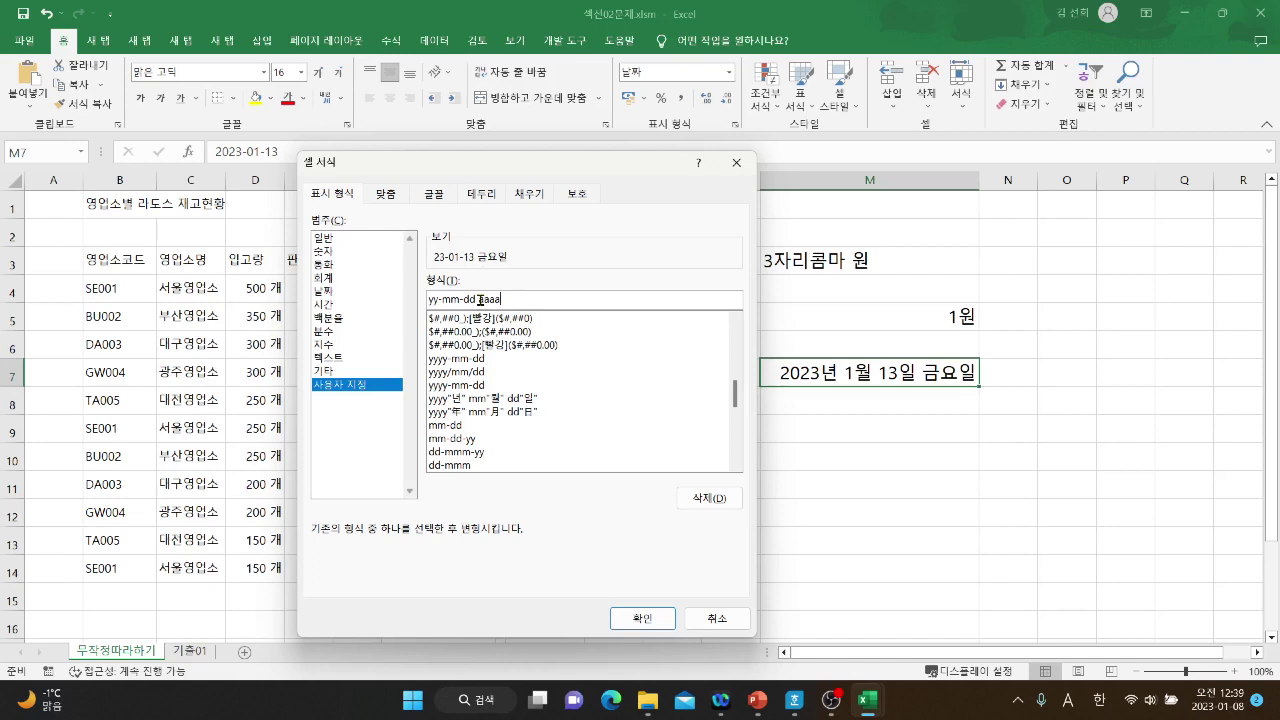
# Complete the custom format as yy-mm-dd (aaa) and apply it to cell M7.
pyautogui.press('BackSpace')
pyautogui.write('a')
pyautogui.press('BackSpace')
pyautogui.press('BackSpace')
pyautogui.press('BackSpace')
pyautogui.press('BackSpace')
pyautogui.write('(aaa')
pyautogui.click(638, 620)
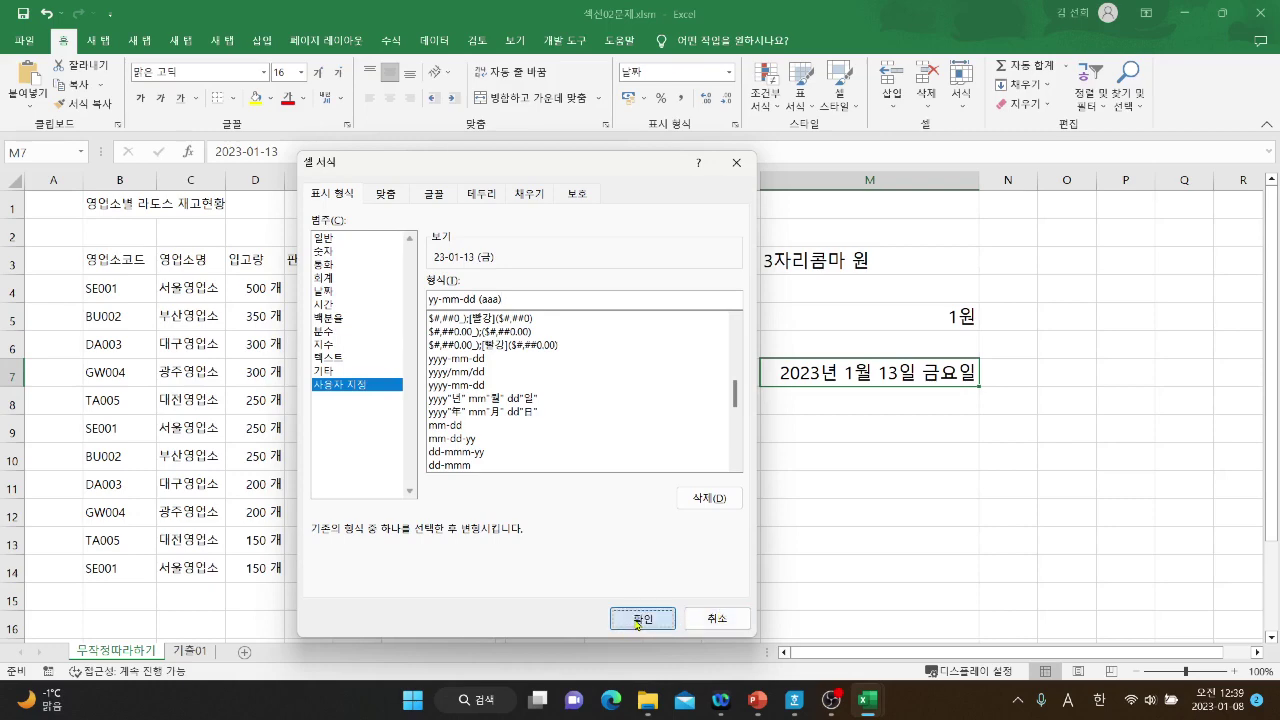
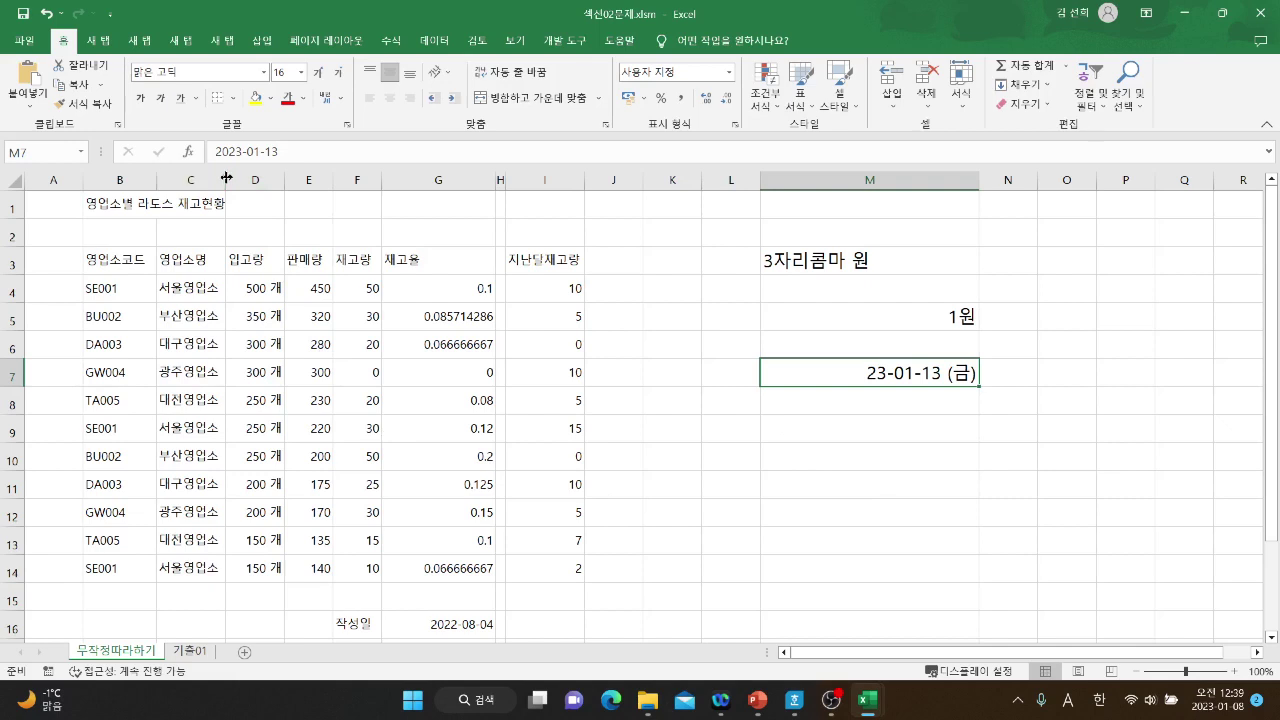
# Narrow column C so the branch names are cut off and select the names in C4:C14.
pyautogui.moveTo(227, 178); pyautogui.dragTo(196, 592)
pyautogui.click(205, 288)
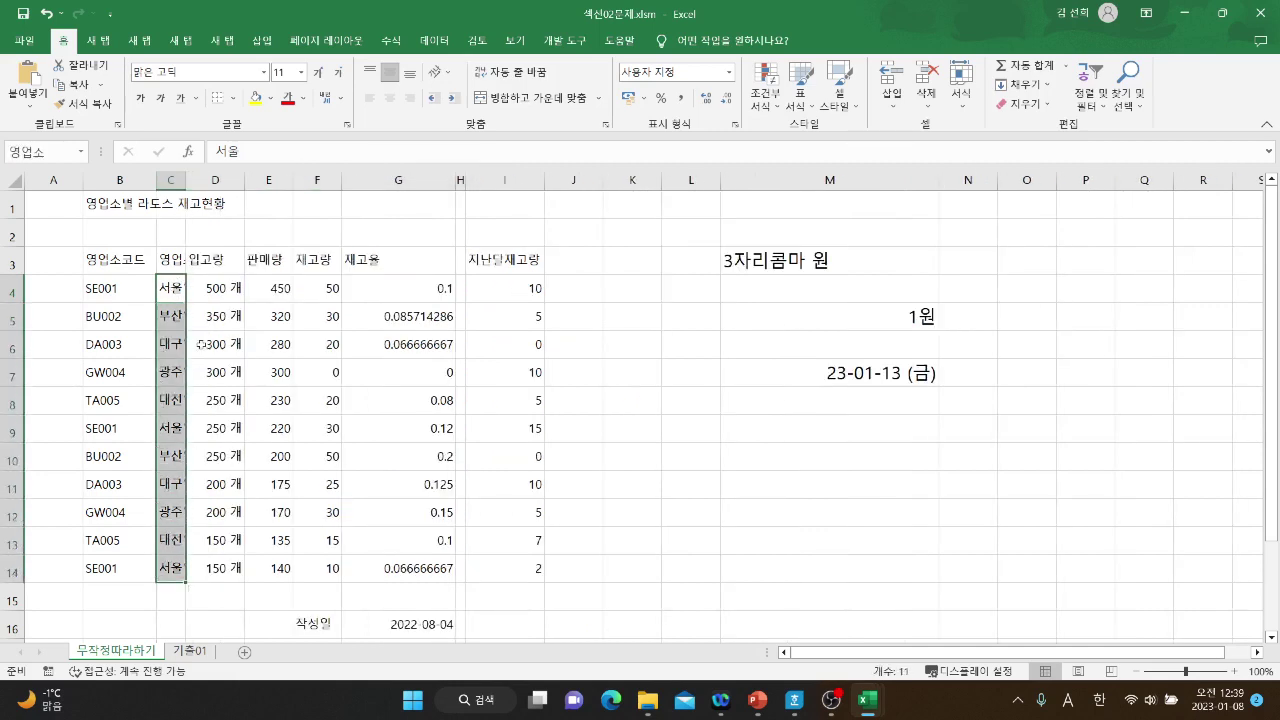
pyautogui.click(174, 288)
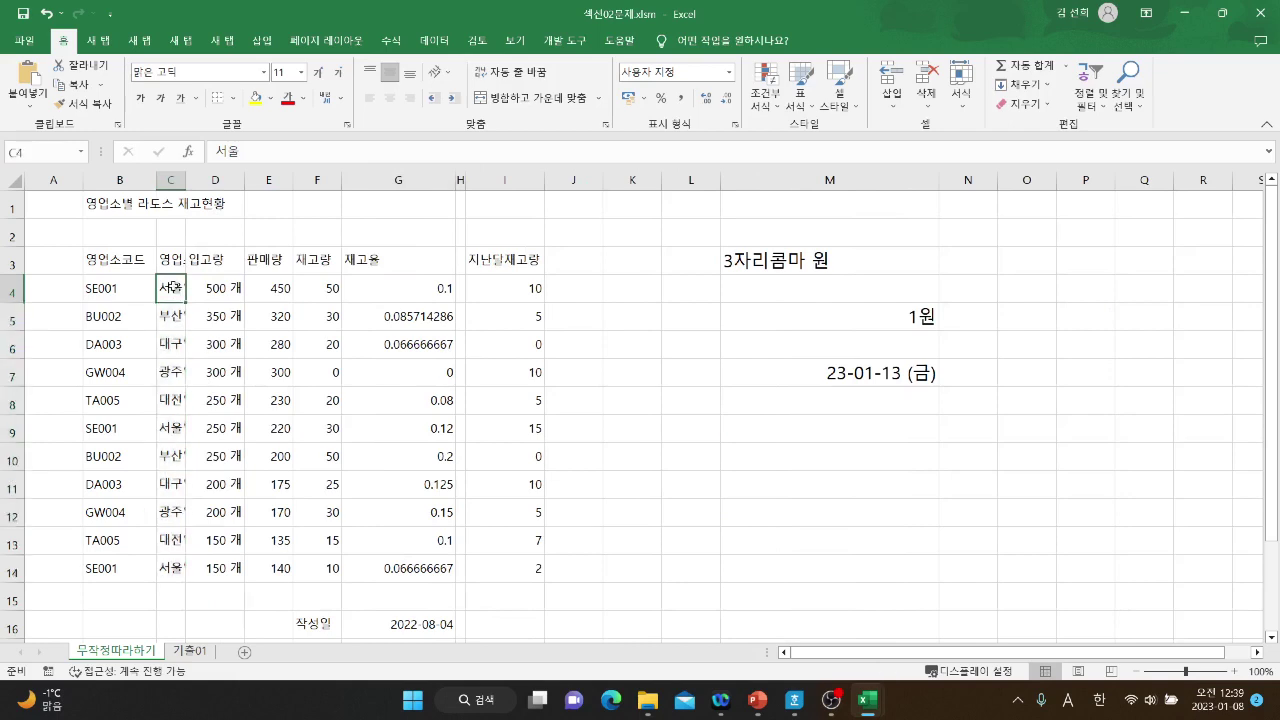
pyautogui.moveTo(172, 288); pyautogui.dragTo(168, 568)
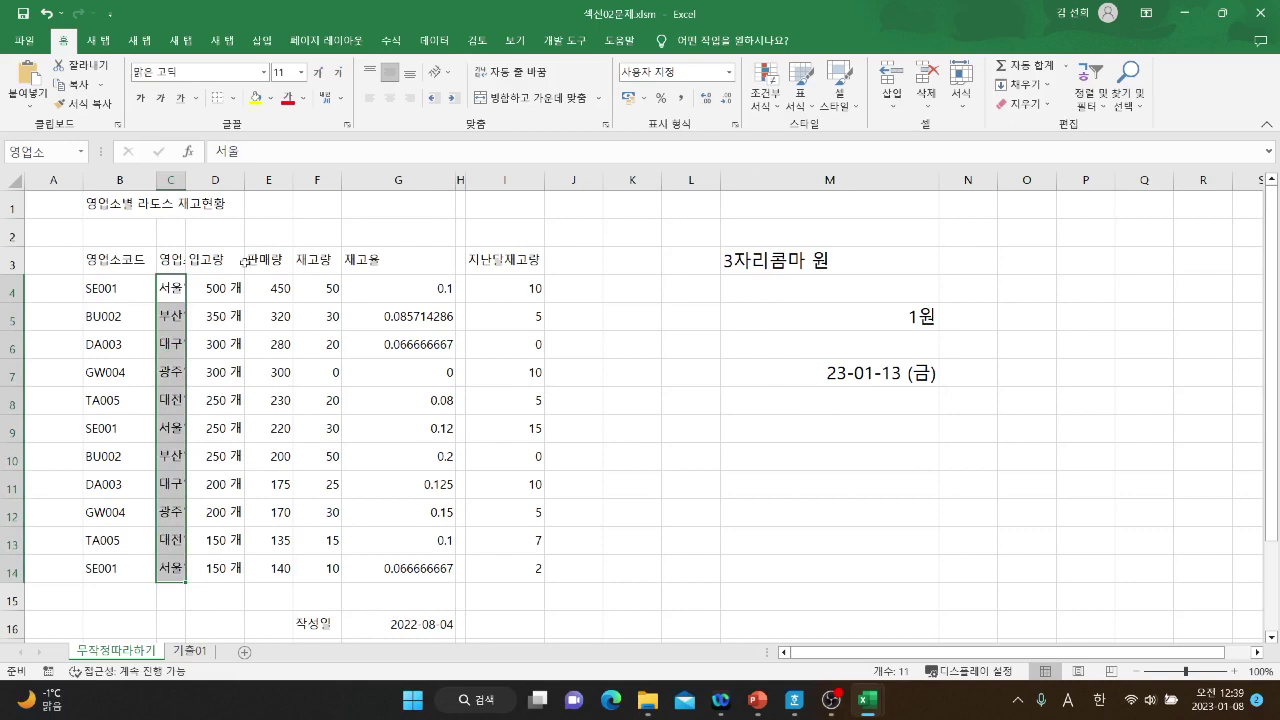
pyautogui.moveTo(186, 181)
pyautogui.mouseDown()
pyautogui.moveTo(270, 184)
pyautogui.moveTo(200, 200)
pyautogui.moveTo(190, 190)
pyautogui.mouseUp()
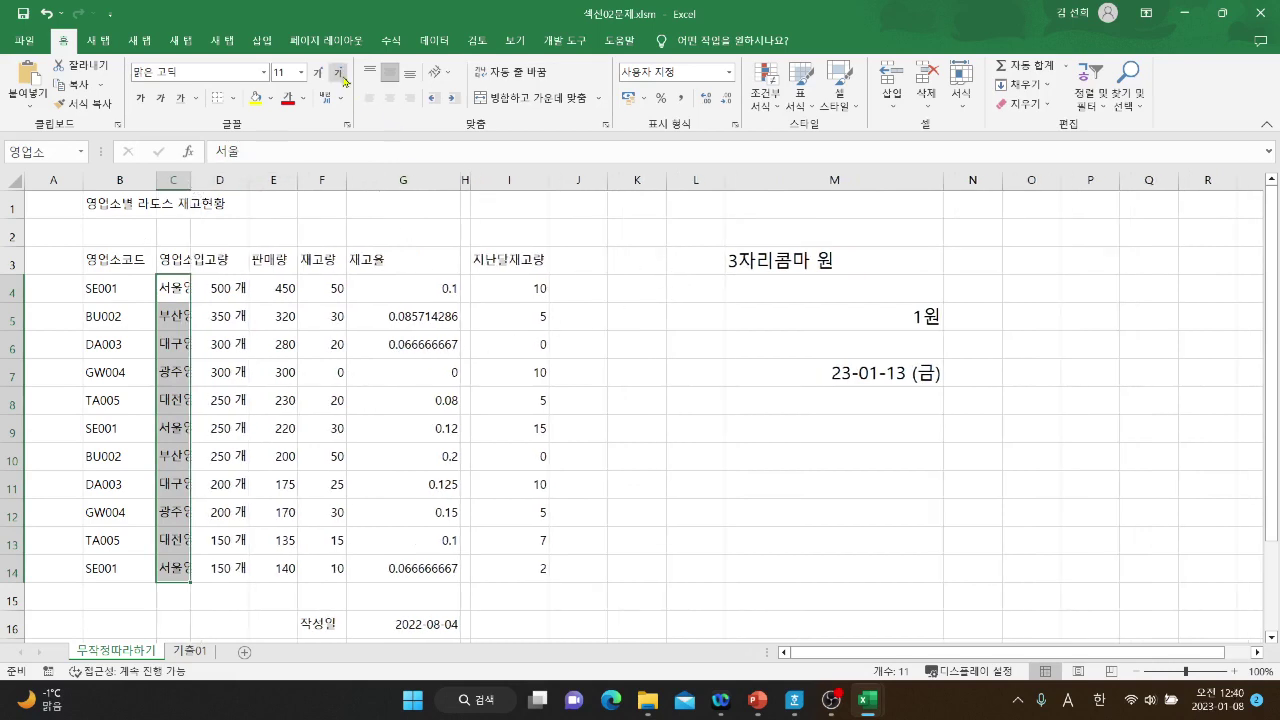
# Apply the shrink-to-fit text control (셀에 맞춤) to C4:C14 and undo it.
pyautogui.rightClick(180, 291)
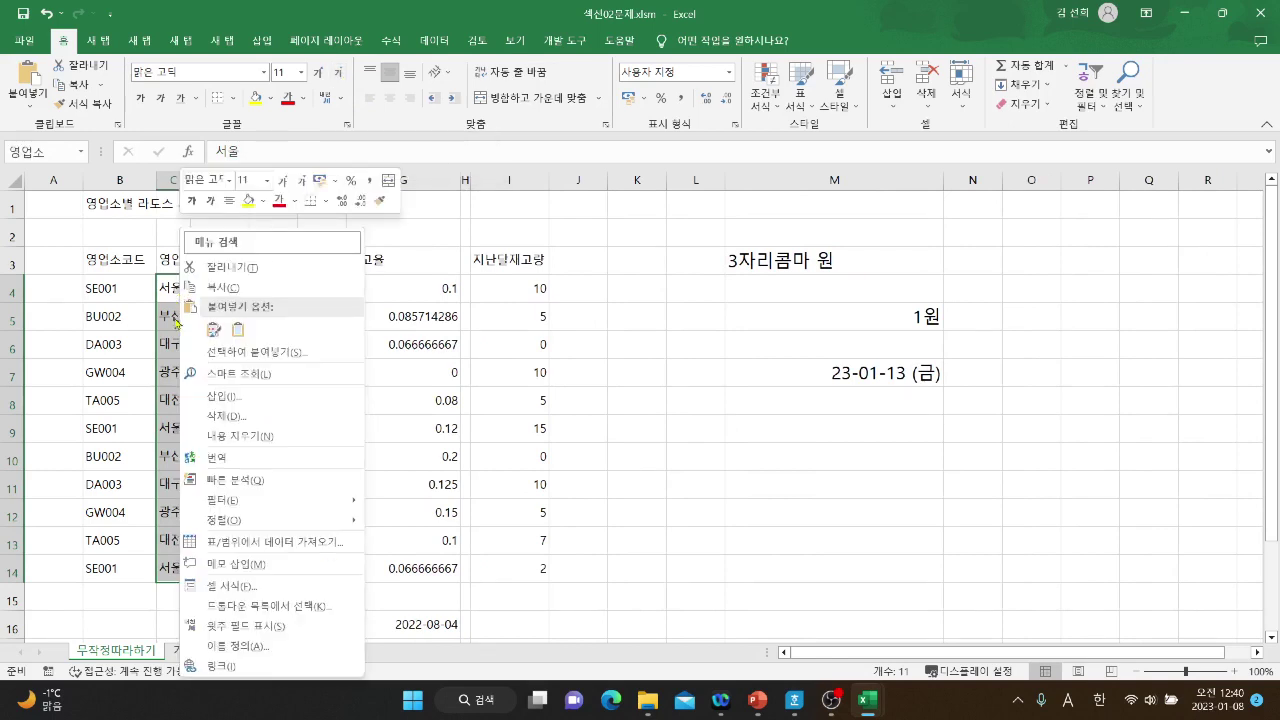
pyautogui.click(249, 594)
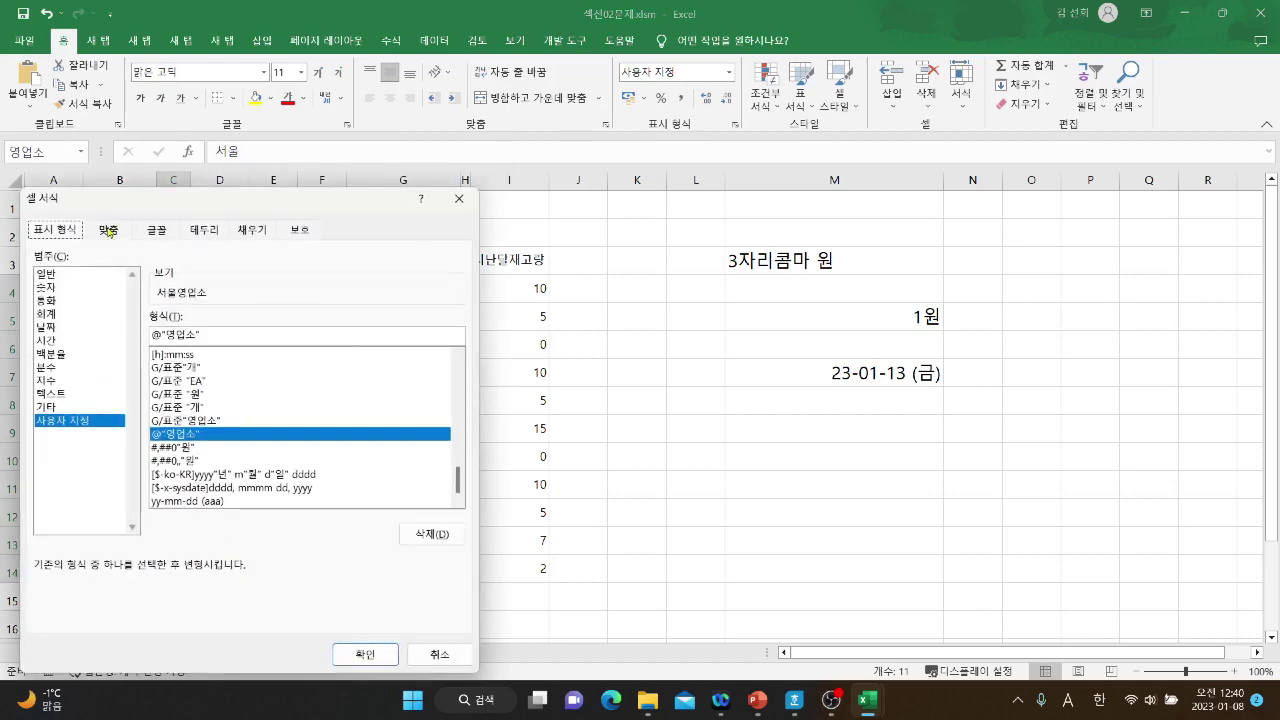
pyautogui.click(109, 231)
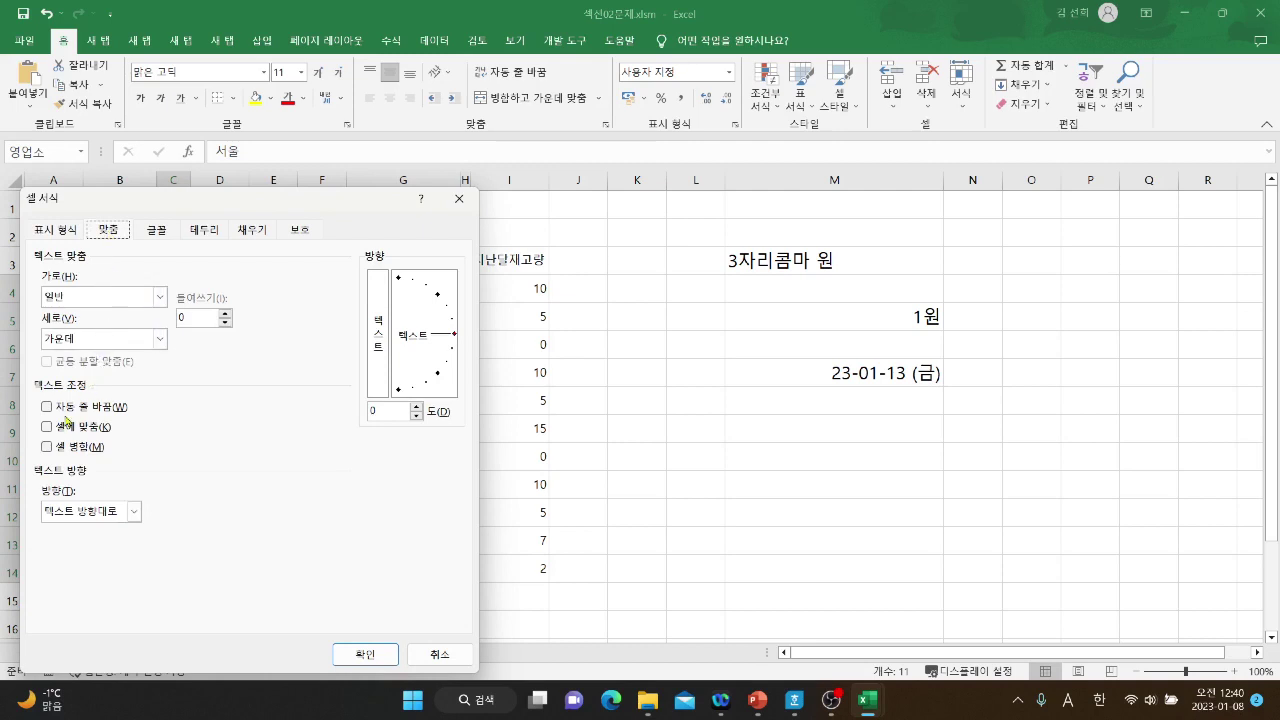
pyautogui.click(47, 427)
pyautogui.click(346, 660)
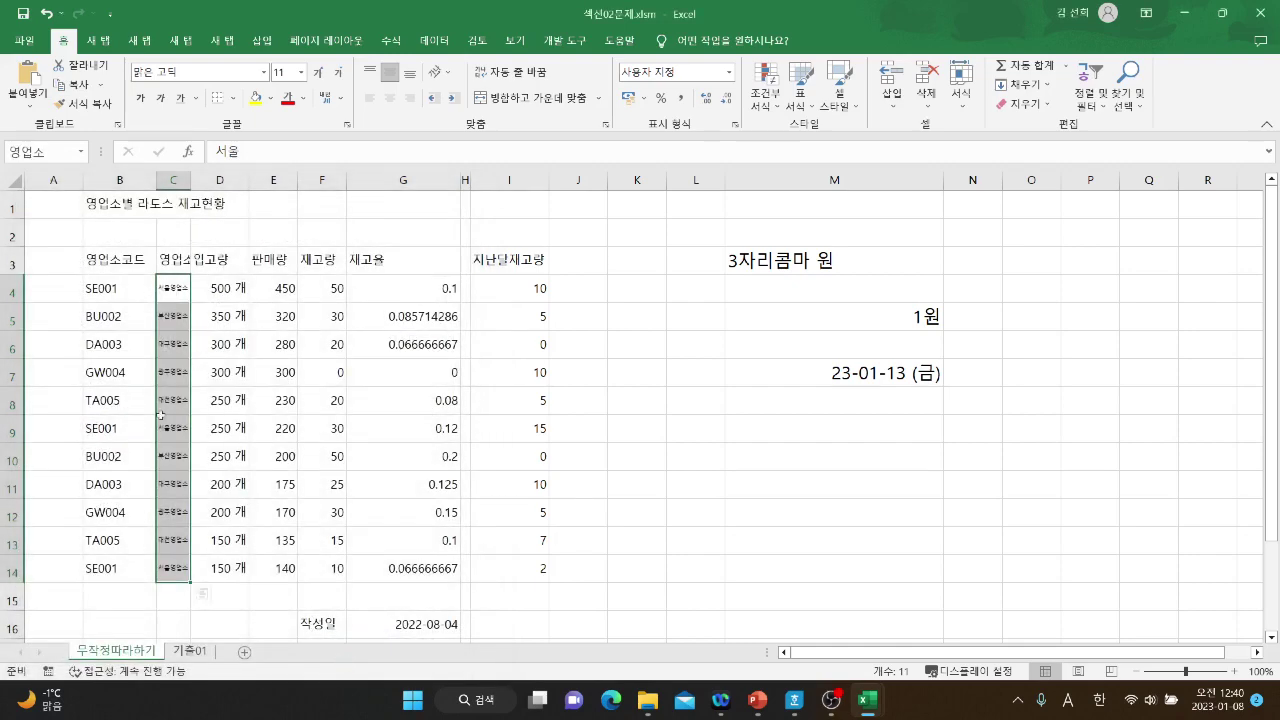
pyautogui.hotkey('ctrl', 'z')
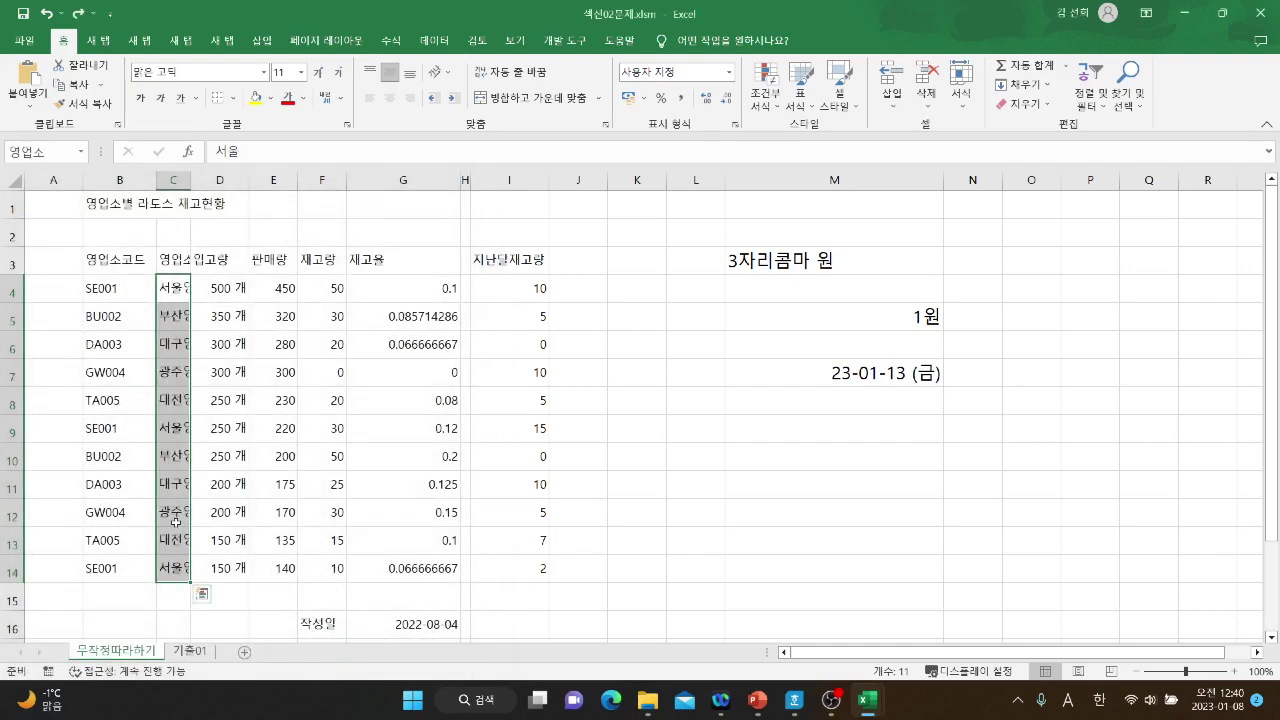
# Open the cell formatting of C4:C14 and bring up its text alignment settings.
pyautogui.rightClick(181, 321)
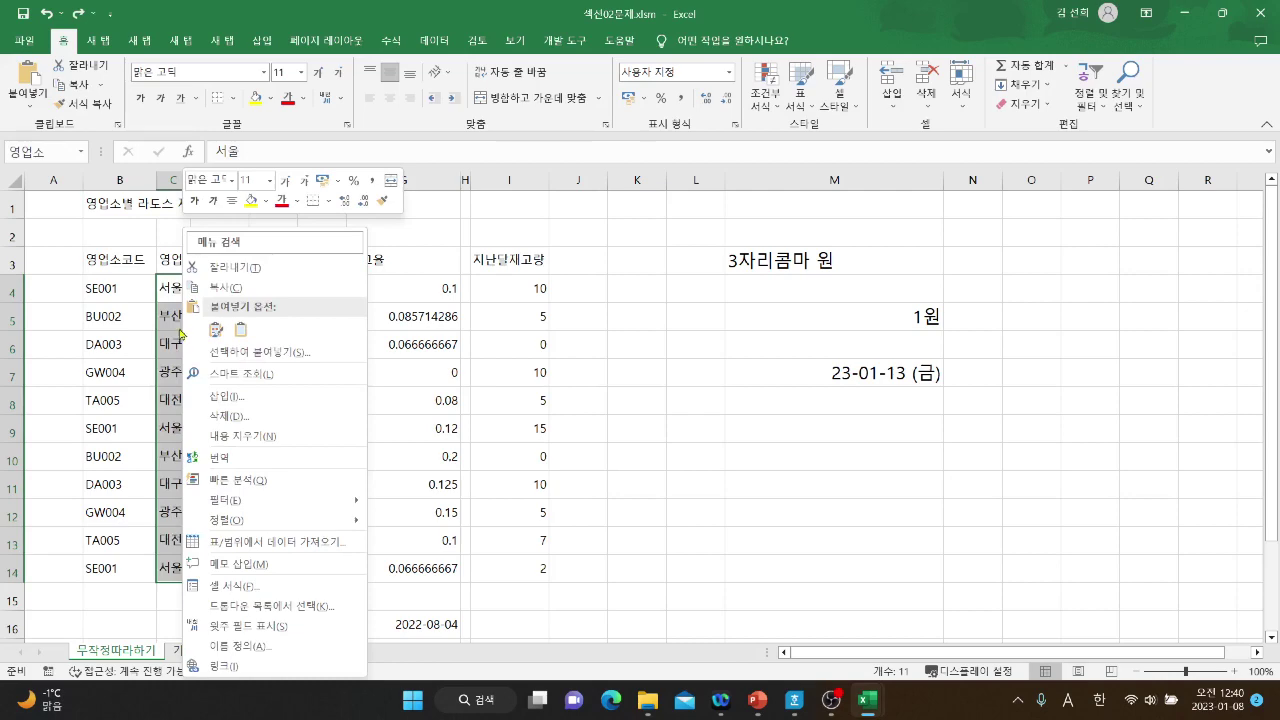
pyautogui.click(231, 587)
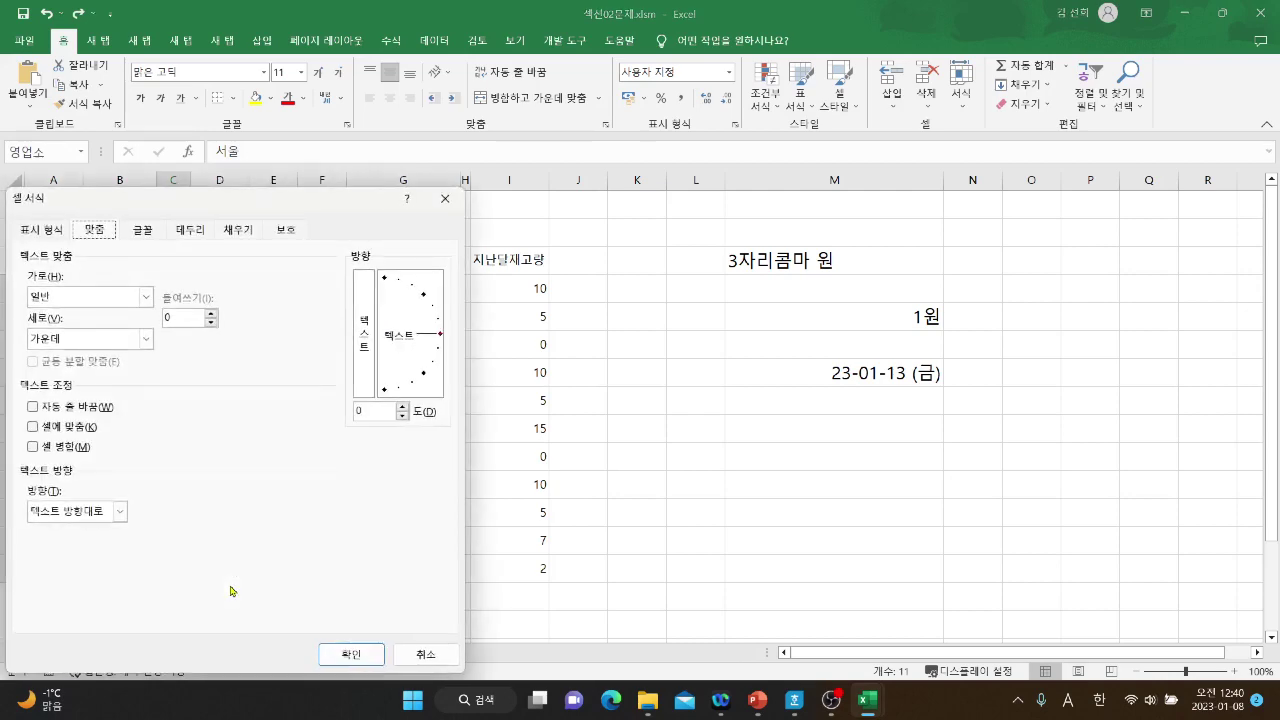
pyautogui.click(36, 233)
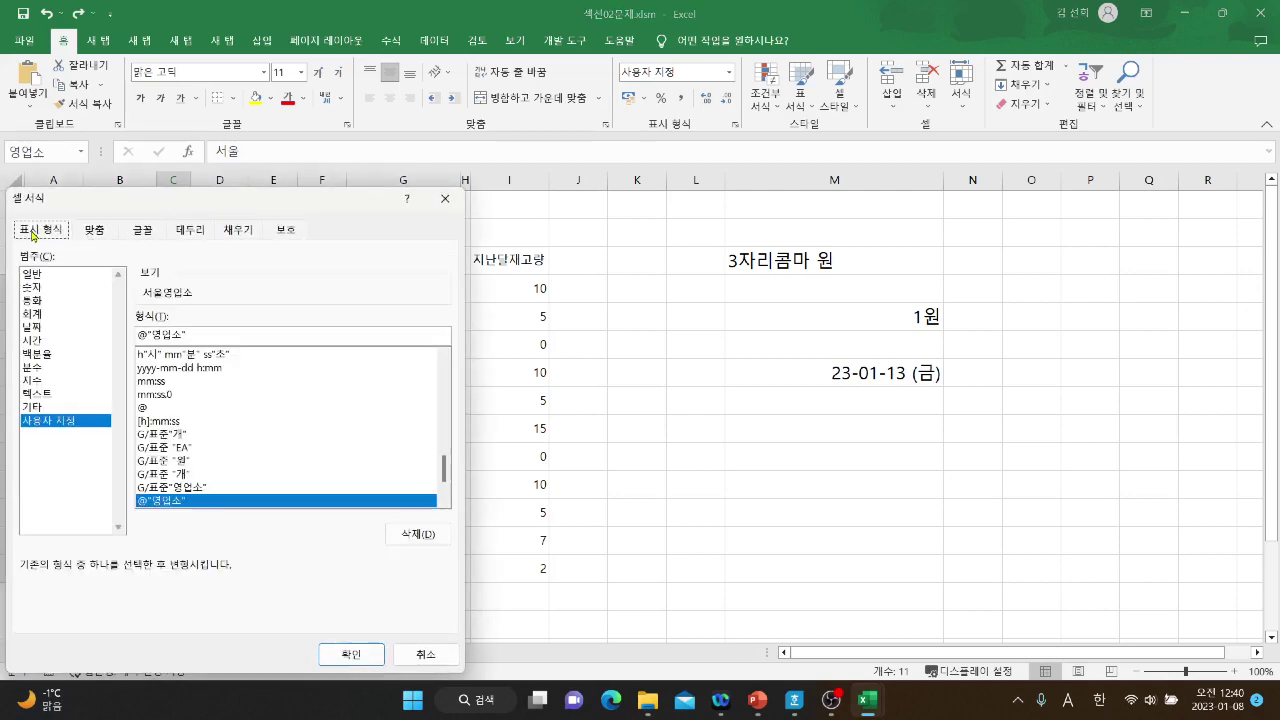
pyautogui.click(89, 233)
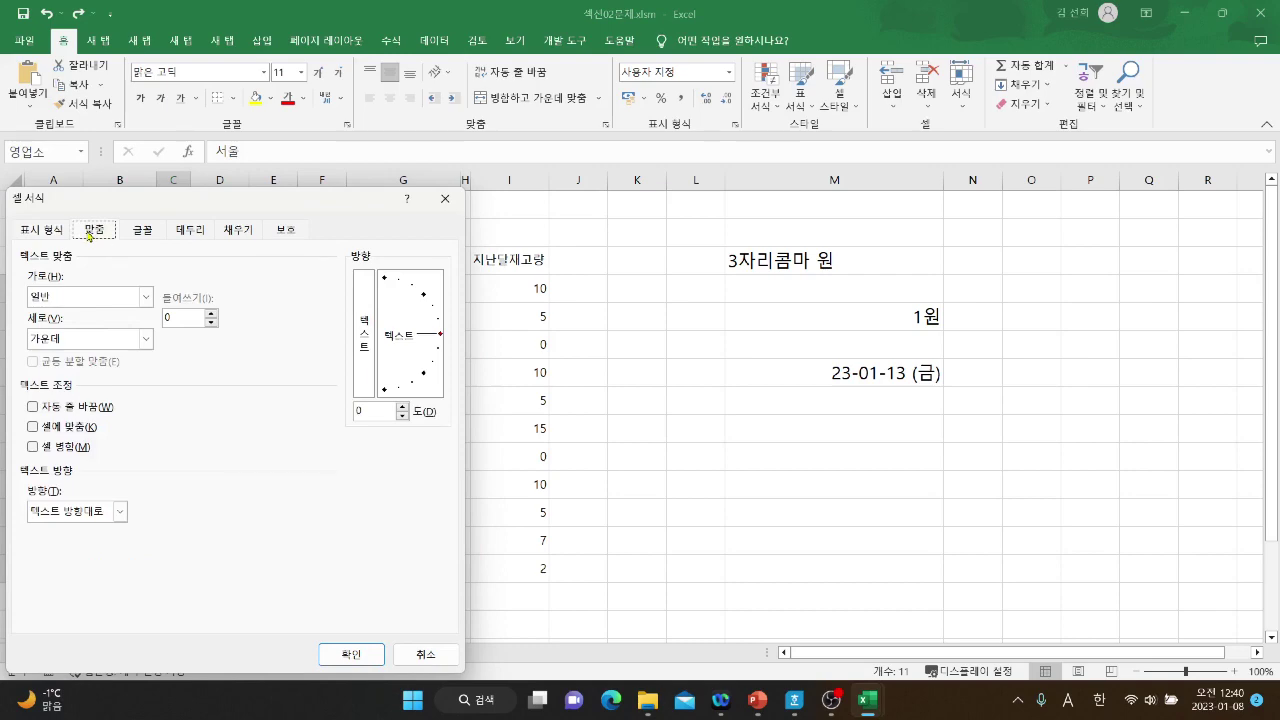
# Try Shrink to Fit (셀에 맞춤) on the branch names in C4:C14, undo it and autofit column C's width instead.
pyautogui.click(33, 427)
pyautogui.click(349, 655)
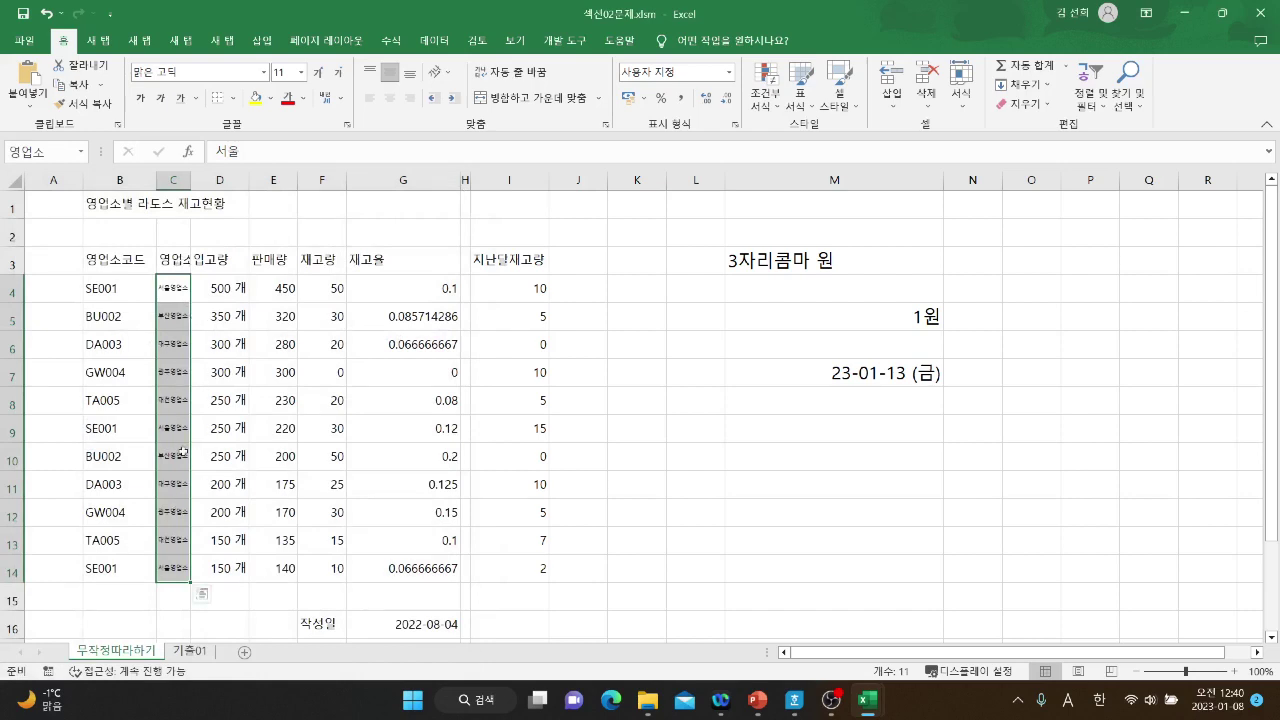
pyautogui.hotkey('ctrl', 'z')
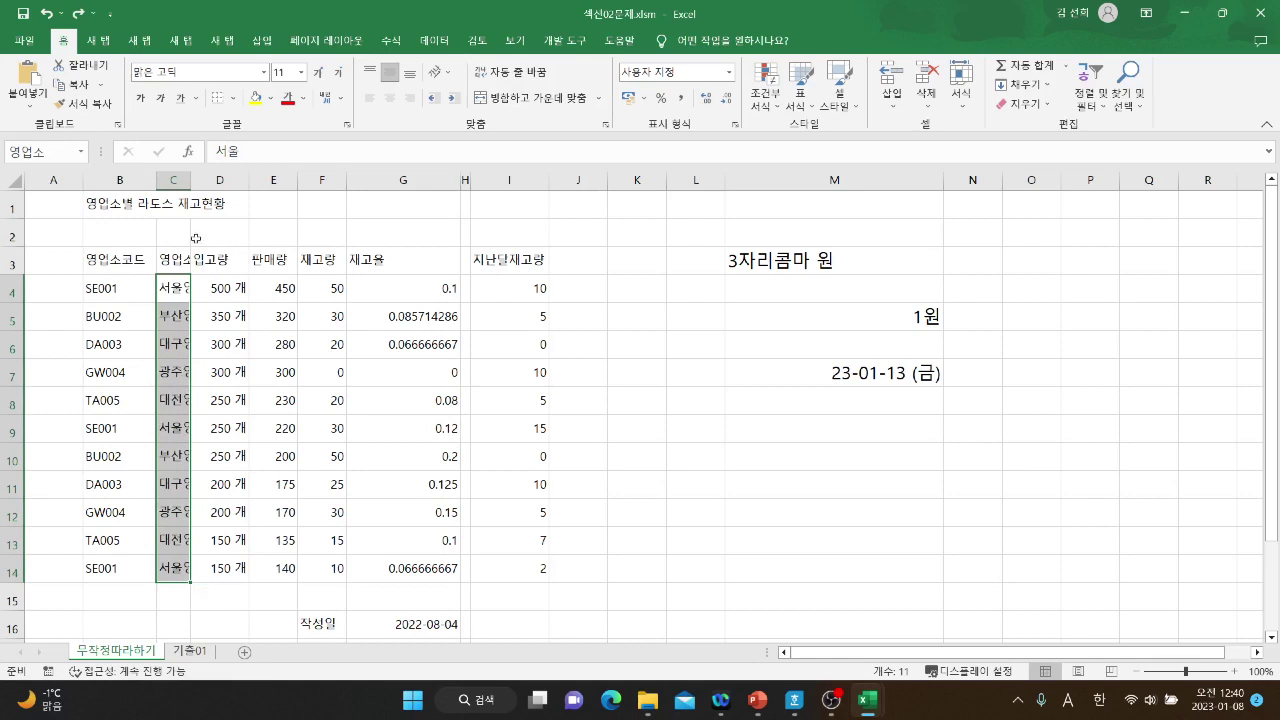
pyautogui.doubleClick(189, 180)
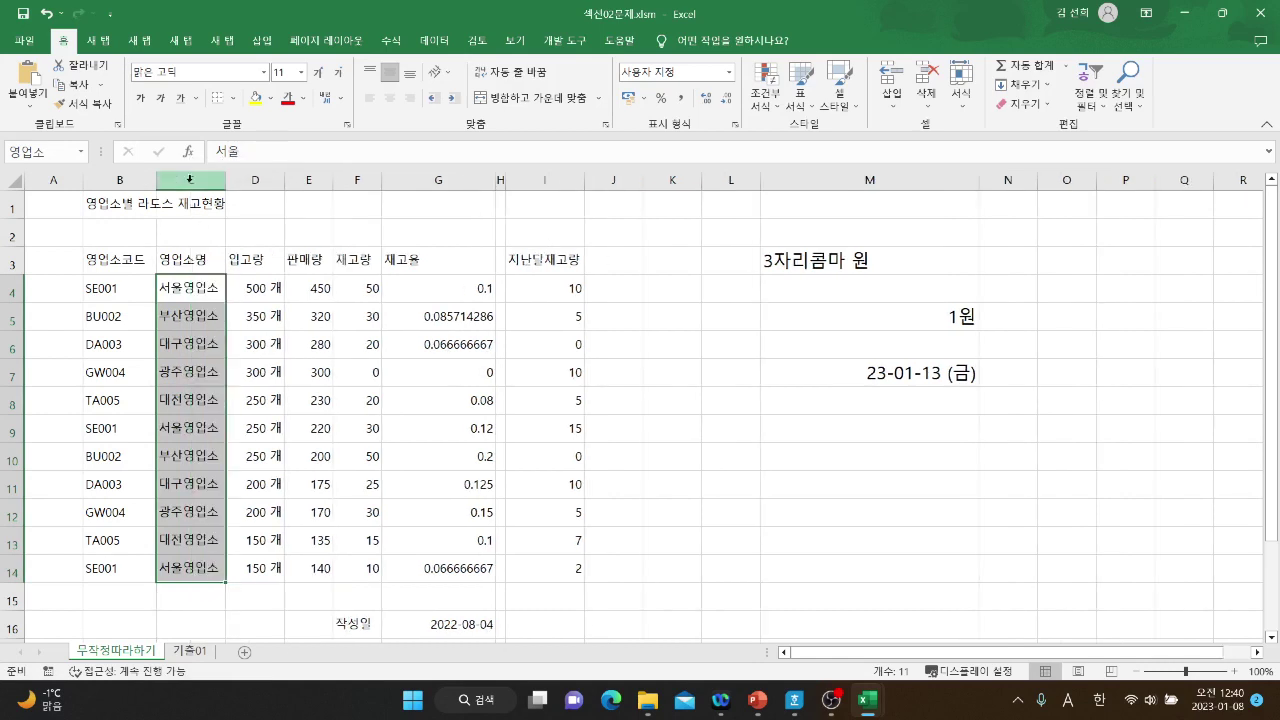
# Switch to the Hangul (한글) lesson notes and delete the trailing ddddd code from the day-format line.
pyautogui.click(793, 700)
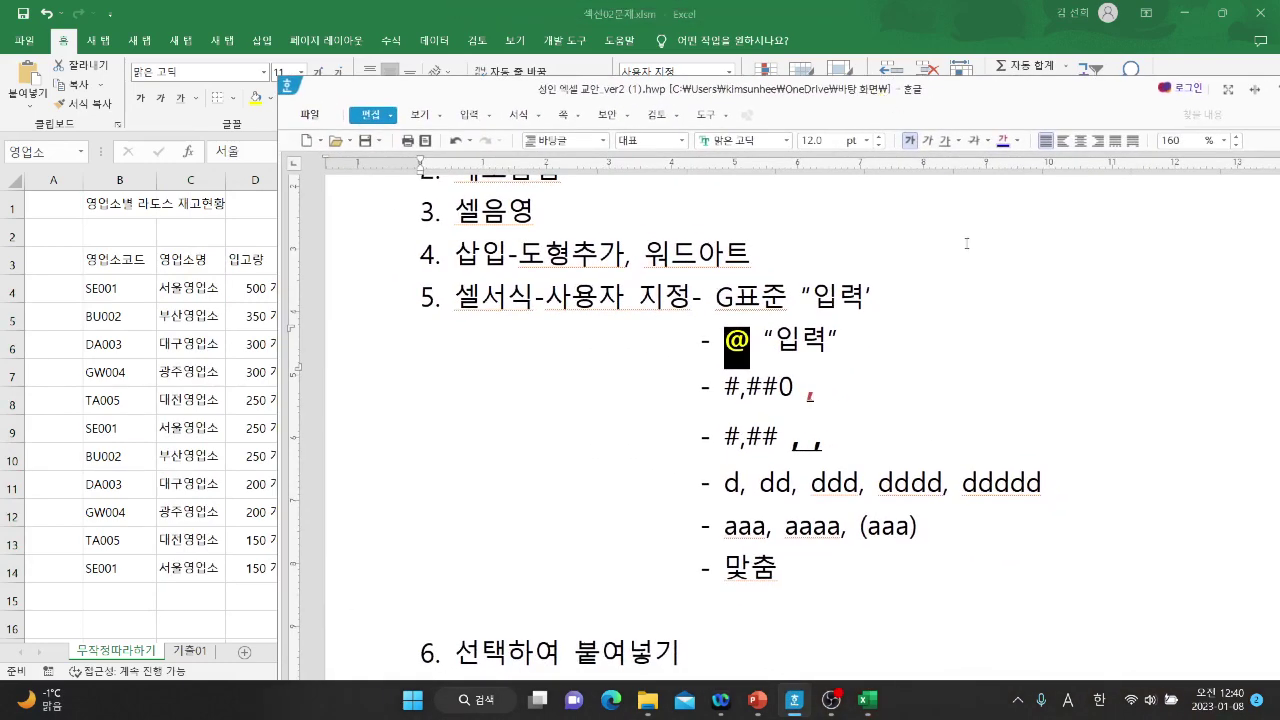
pyautogui.click(1028, 485)
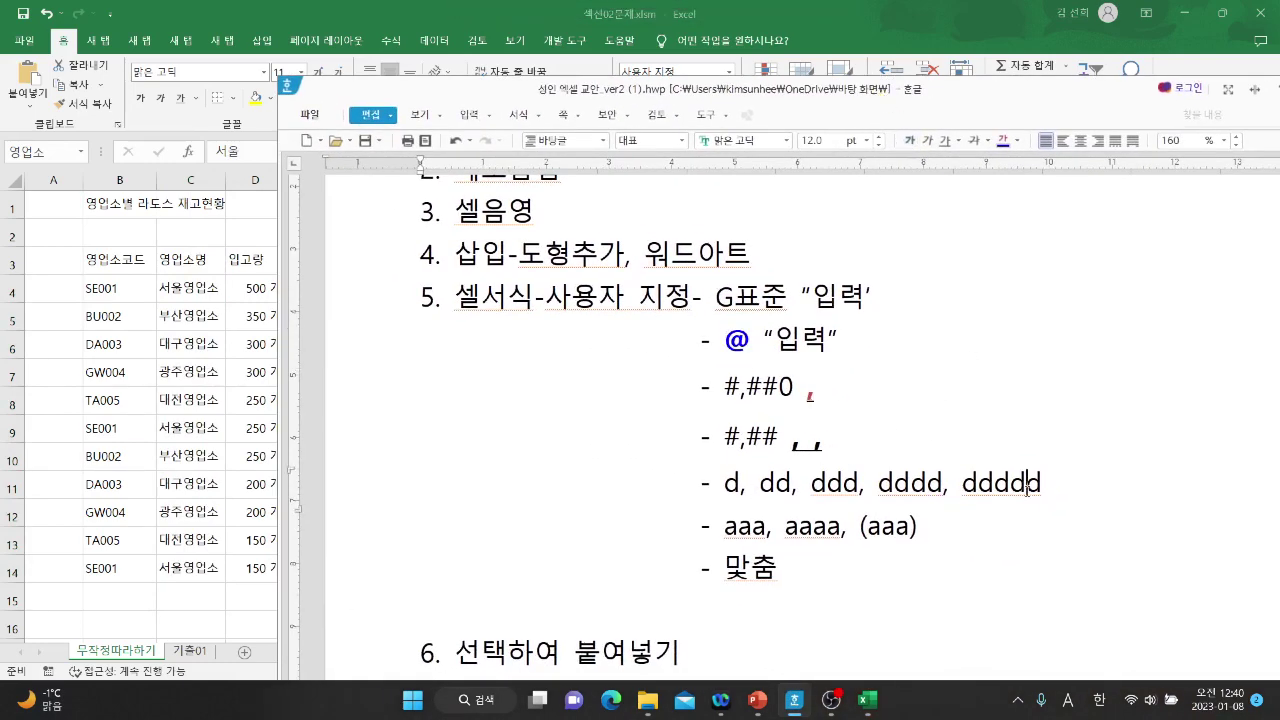
pyautogui.press('Delete')
pyautogui.press('BackSpace')
pyautogui.press('BackSpace')
pyautogui.press('BackSpace')
pyautogui.press('BackSpace')
pyautogui.press('BackSpace')
pyautogui.press('BackSpace')
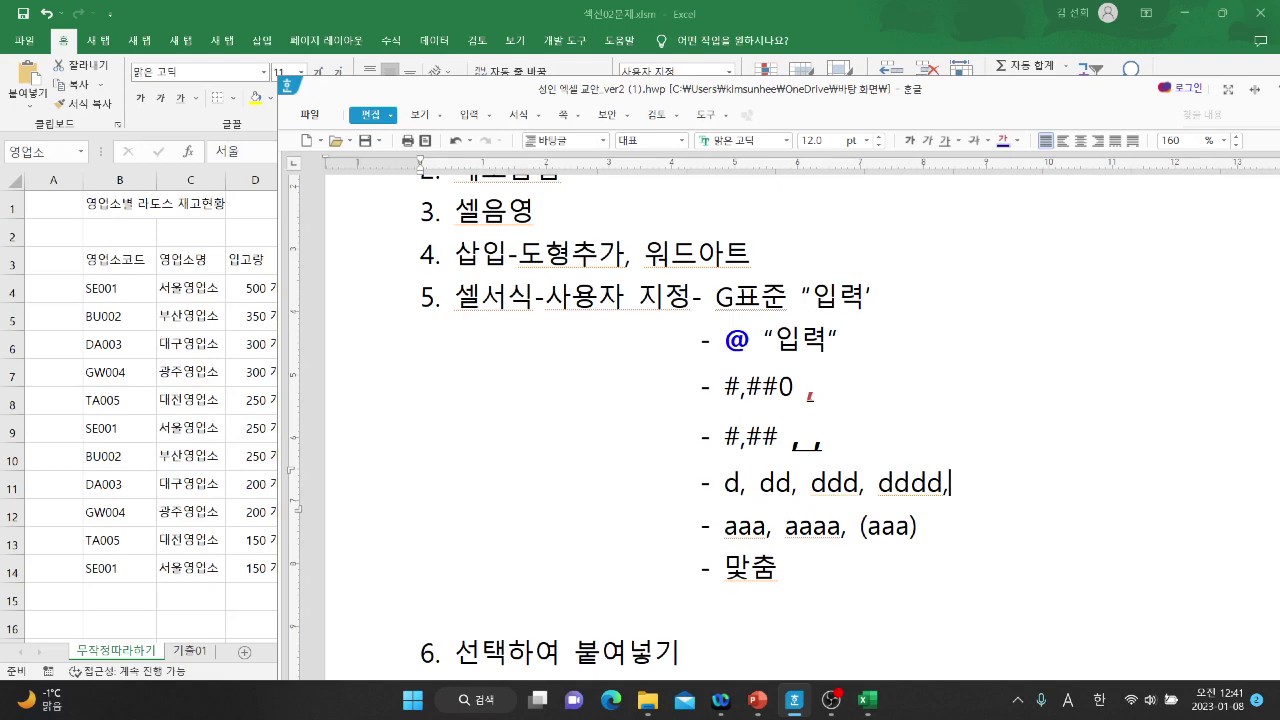
# Extend the day-format line with the month codes "/ m, mm, mmm ,mmmm ,mmmmm" after dddd.
pyautogui.write('/ ')
pyautogui.write('m, ')
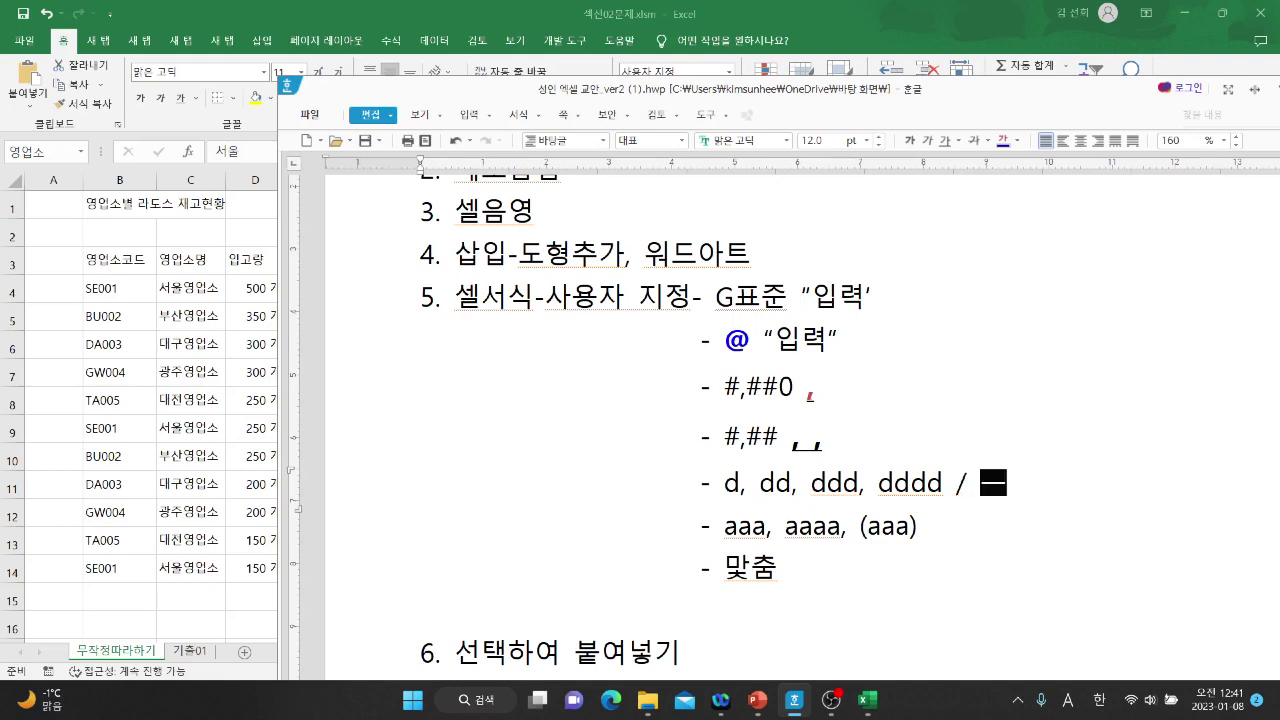
pyautogui.write('mm, mm')
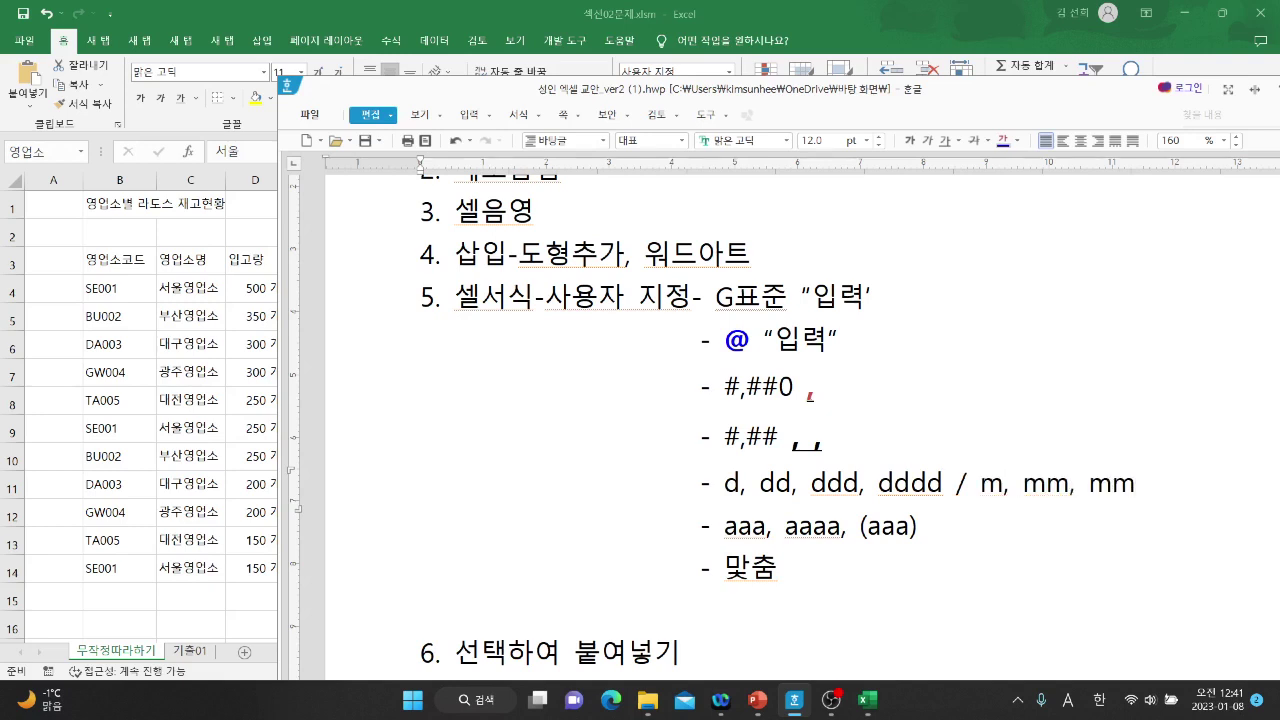
pyautogui.write('m ,mmmm')
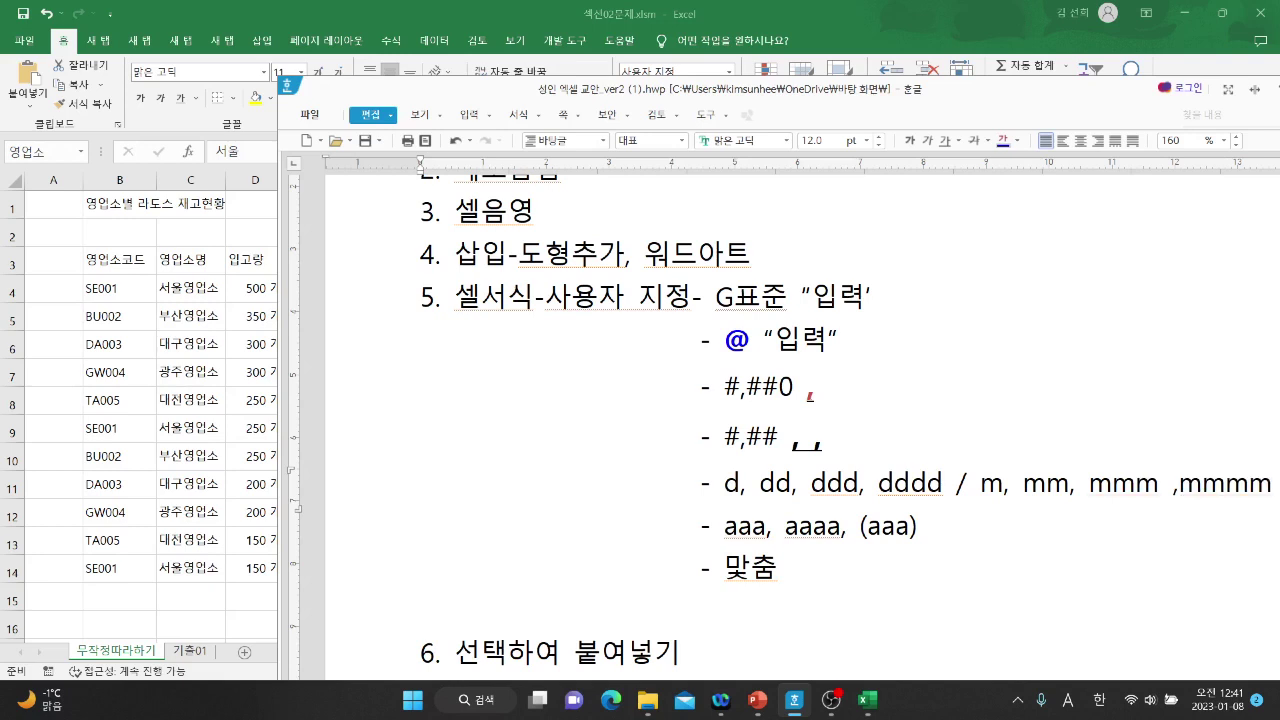
pyautogui.write(' ,mmmm')
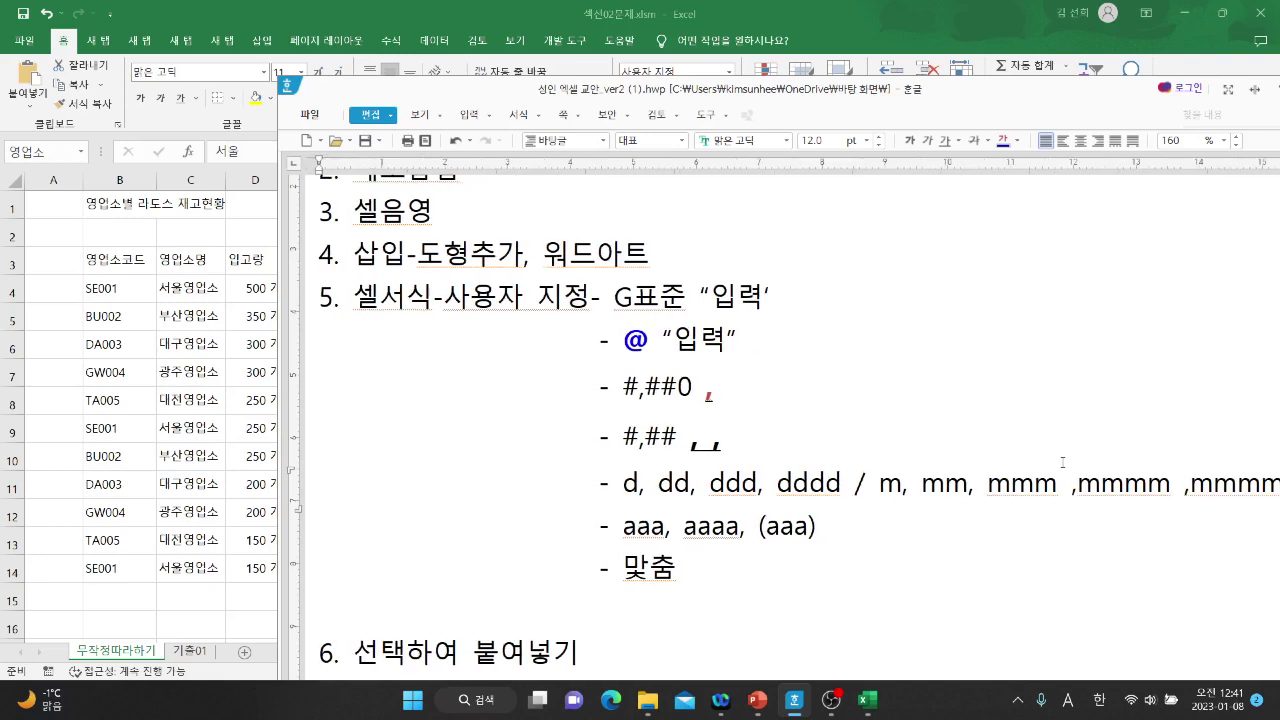
pyautogui.moveTo(1036, 94); pyautogui.dragTo(890, 86)
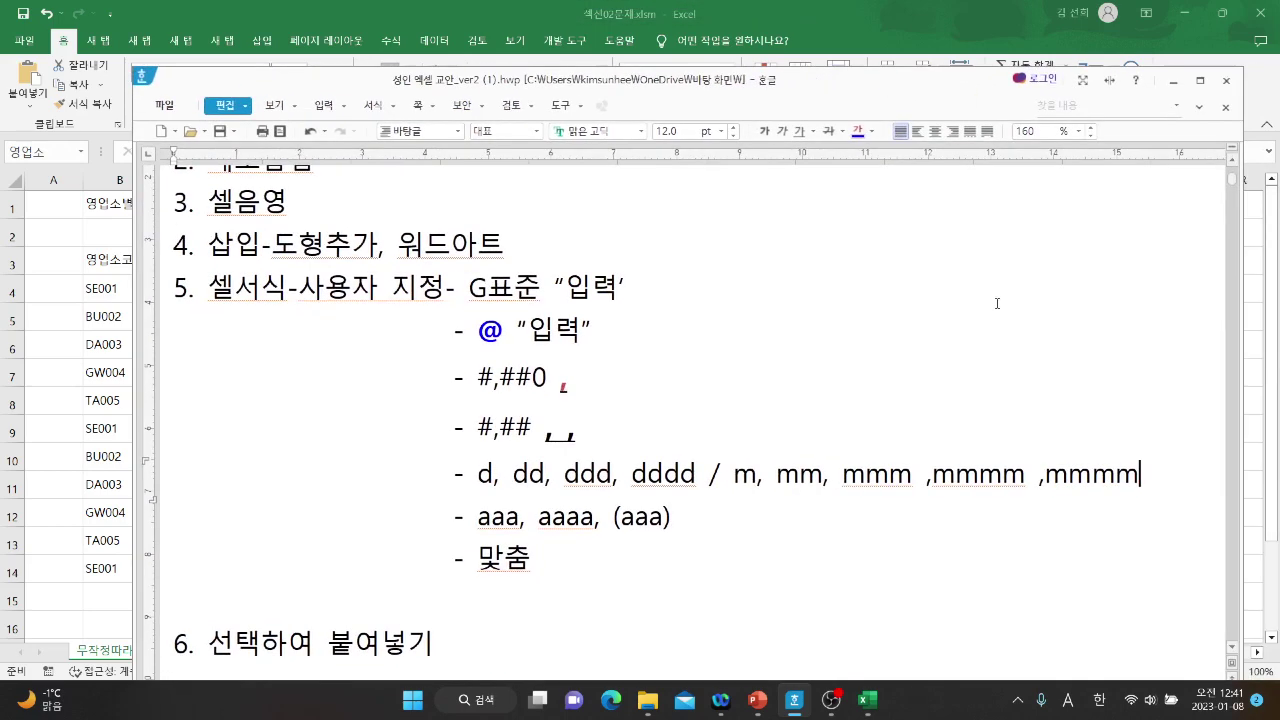
pyautogui.write('m')
# Look up the weekday codes aaa, aaaa and (aaa) one after another in the dictionary.
pyautogui.press('Down')
pyautogui.press('Home')
pyautogui.hotkey('shift', 'Right')
pyautogui.hotkey('shift', 'Right')
pyautogui.hotkey('shift', 'Right')
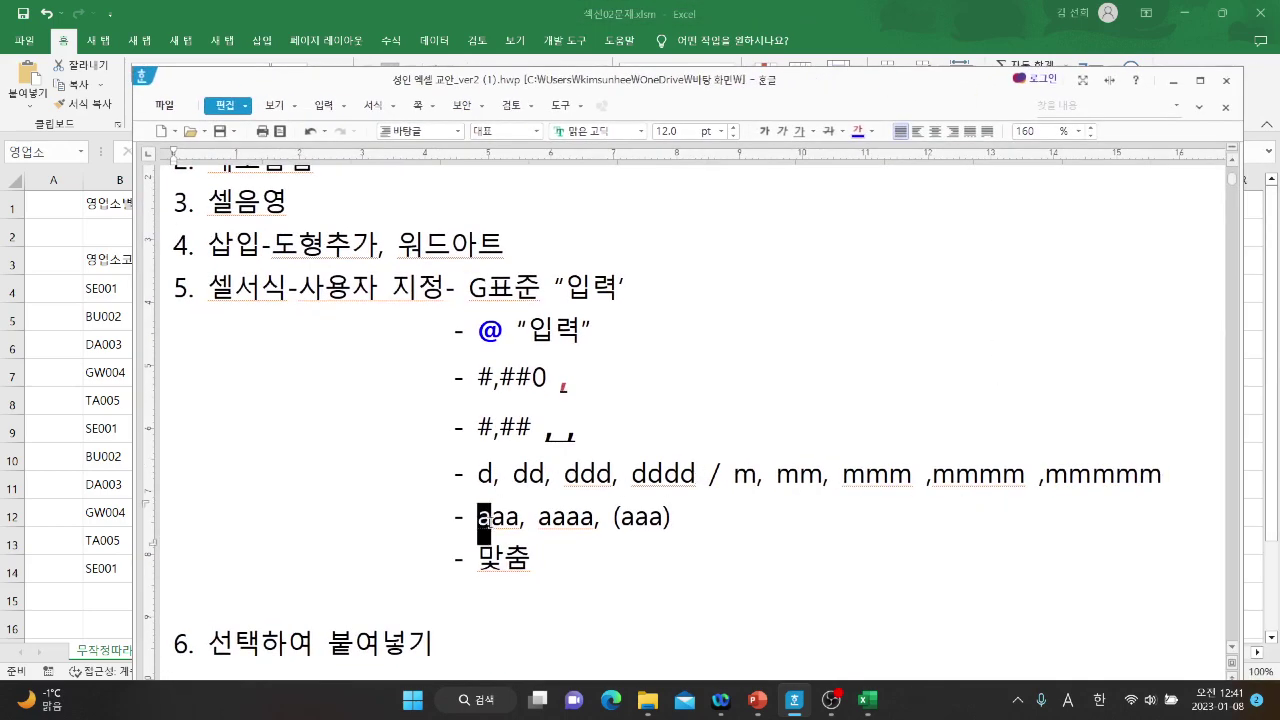
pyautogui.press('F12')
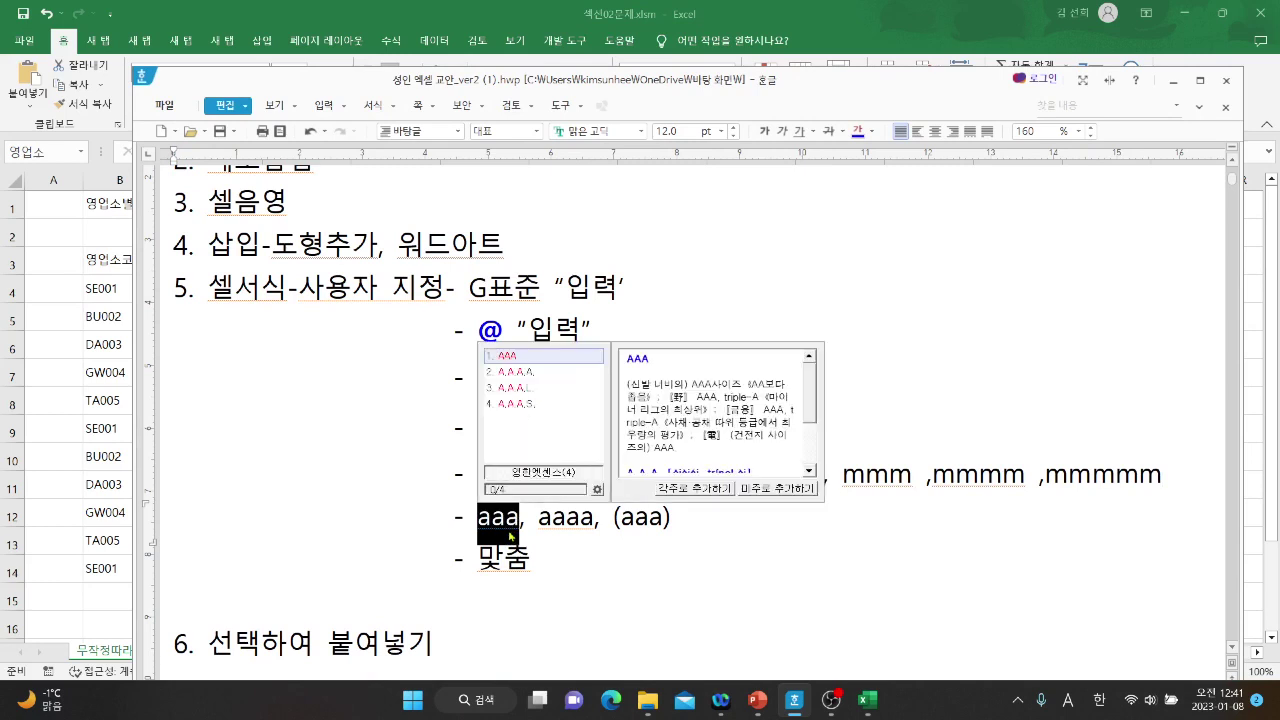
pyautogui.click(731, 532)
pyautogui.moveTo(539, 520); pyautogui.dragTo(592, 527)
pyautogui.press('F12')
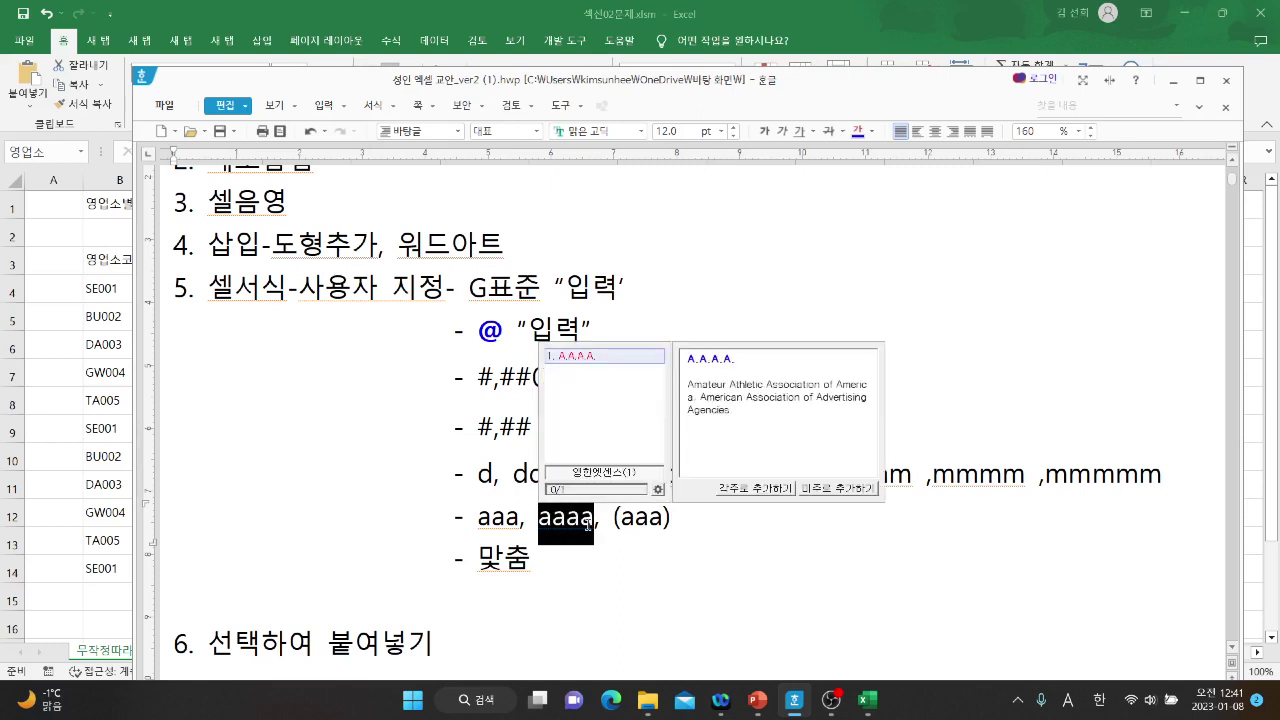
pyautogui.moveTo(613, 520); pyautogui.dragTo(686, 524)
pyautogui.press('F12')
# Append ", (aaaa)" to the end of the weekday-code line in the notes.
pyautogui.click(686, 524)
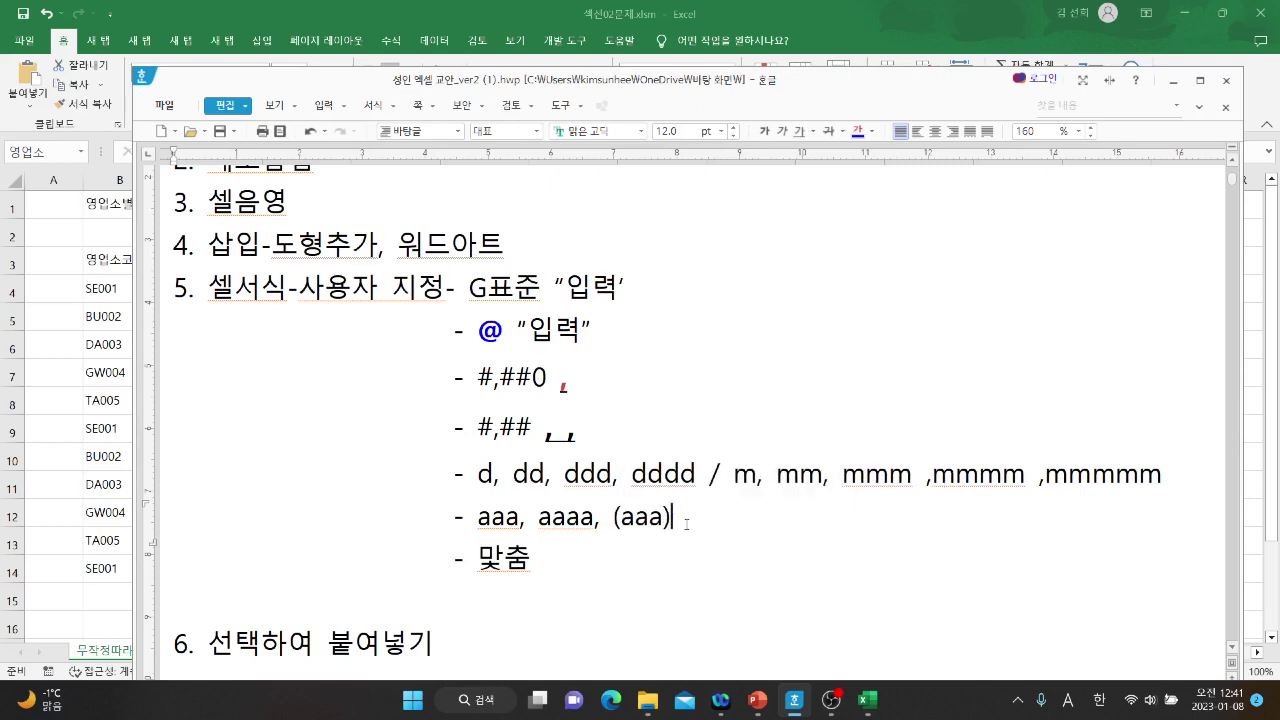
pyautogui.write(', (aaaa)')
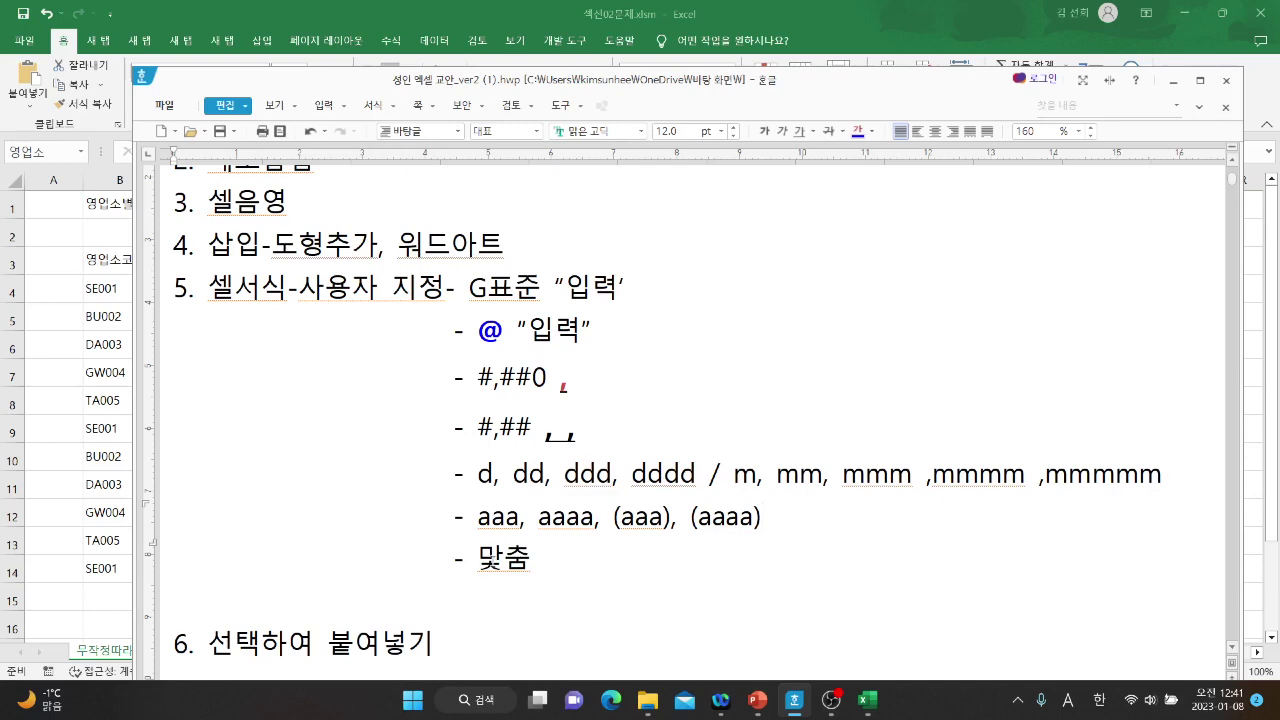
# Review the 맞춤 item in the lesson notes alongside the branch names in C4:C14 of the Excel sheet.
pyautogui.moveTo(478, 558); pyautogui.dragTo(523, 562)
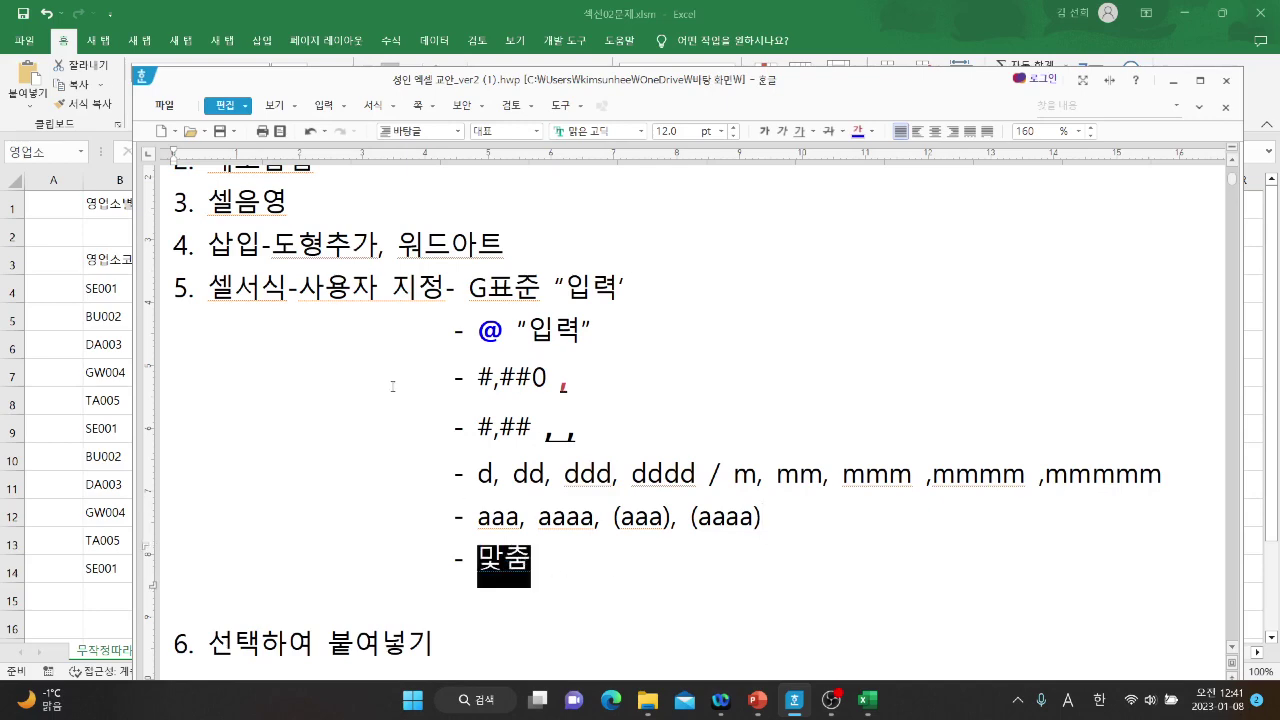
pyautogui.moveTo(324, 95); pyautogui.dragTo(444, 112)
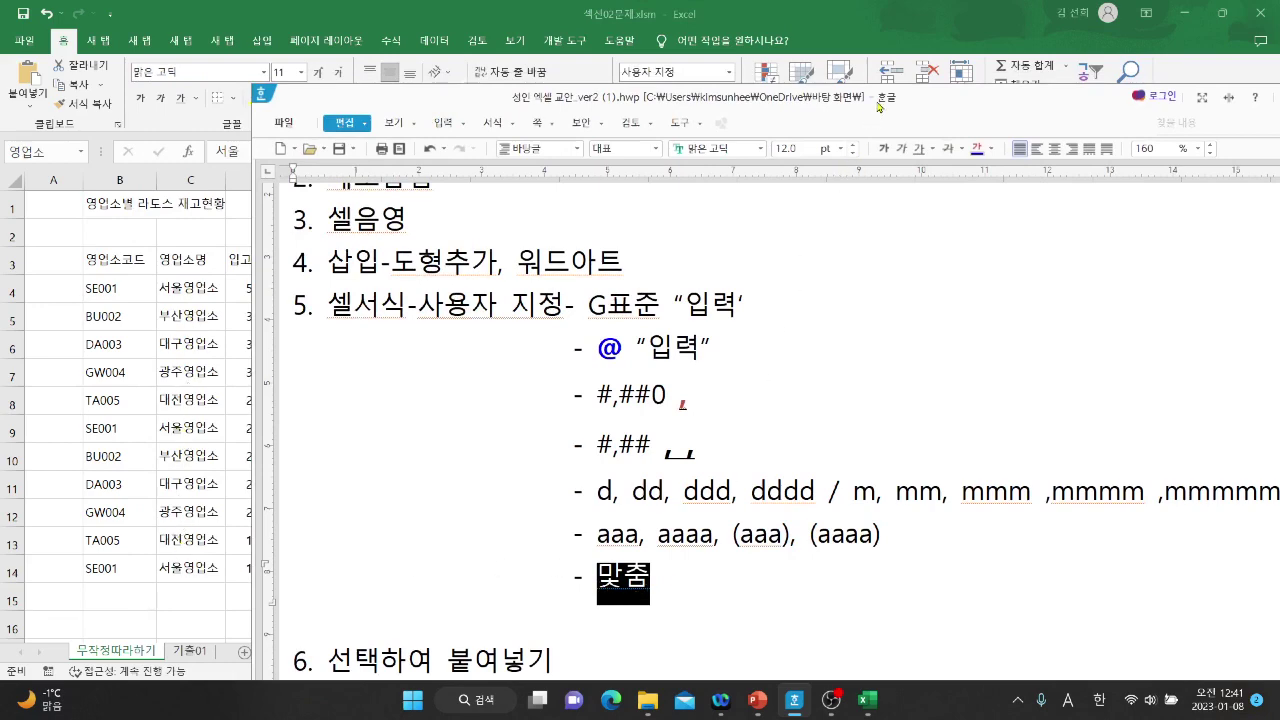
pyautogui.moveTo(938, 102); pyautogui.dragTo(914, 62)
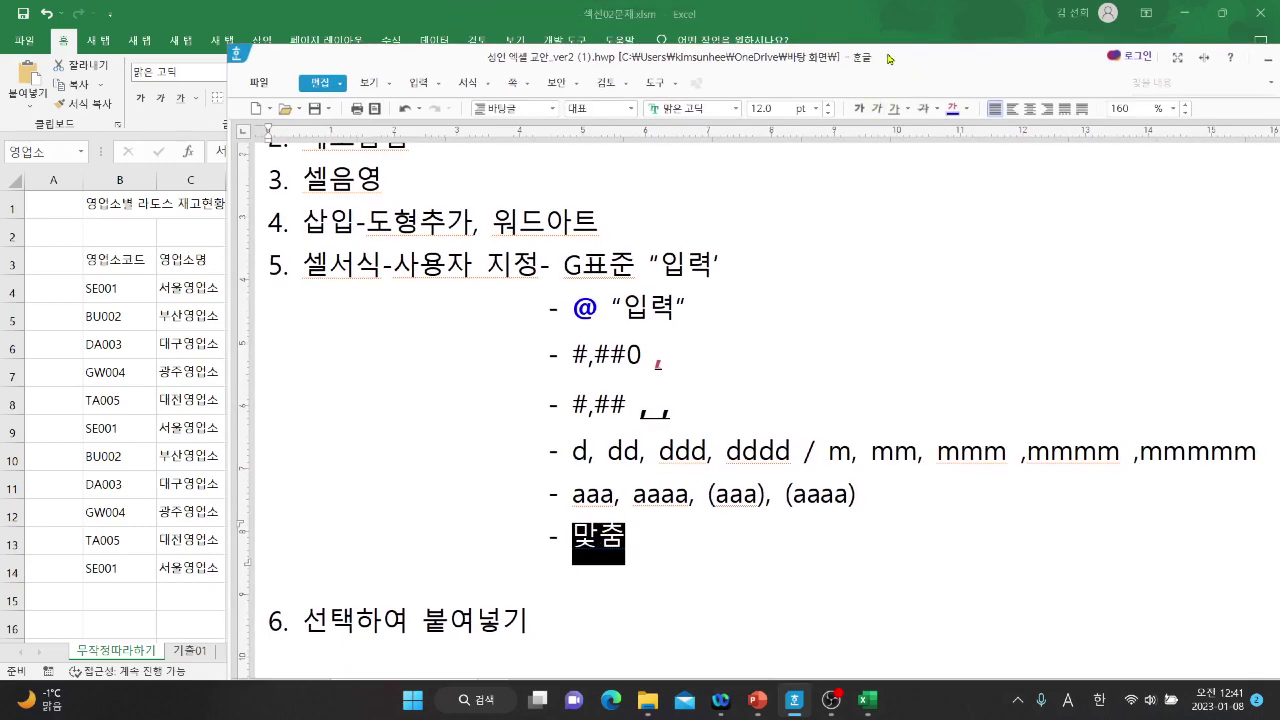
pyautogui.moveTo(888, 58); pyautogui.dragTo(790, 57)
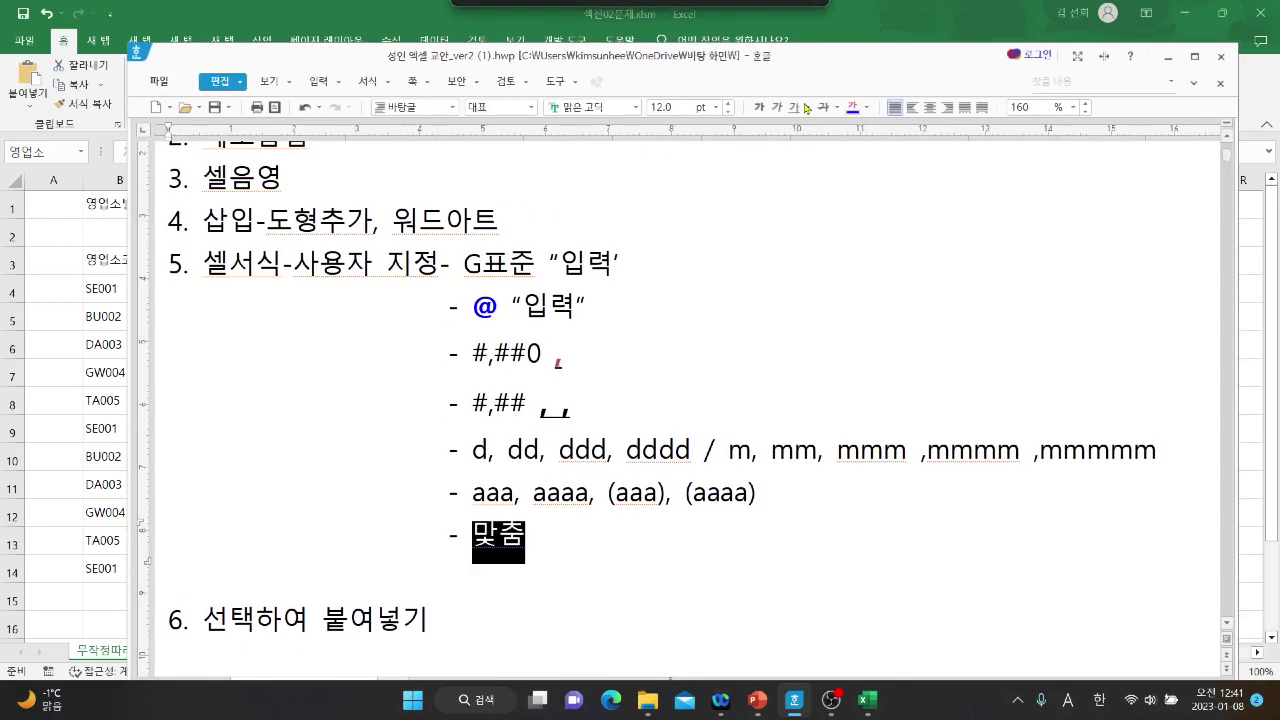
pyautogui.click(1170, 60)
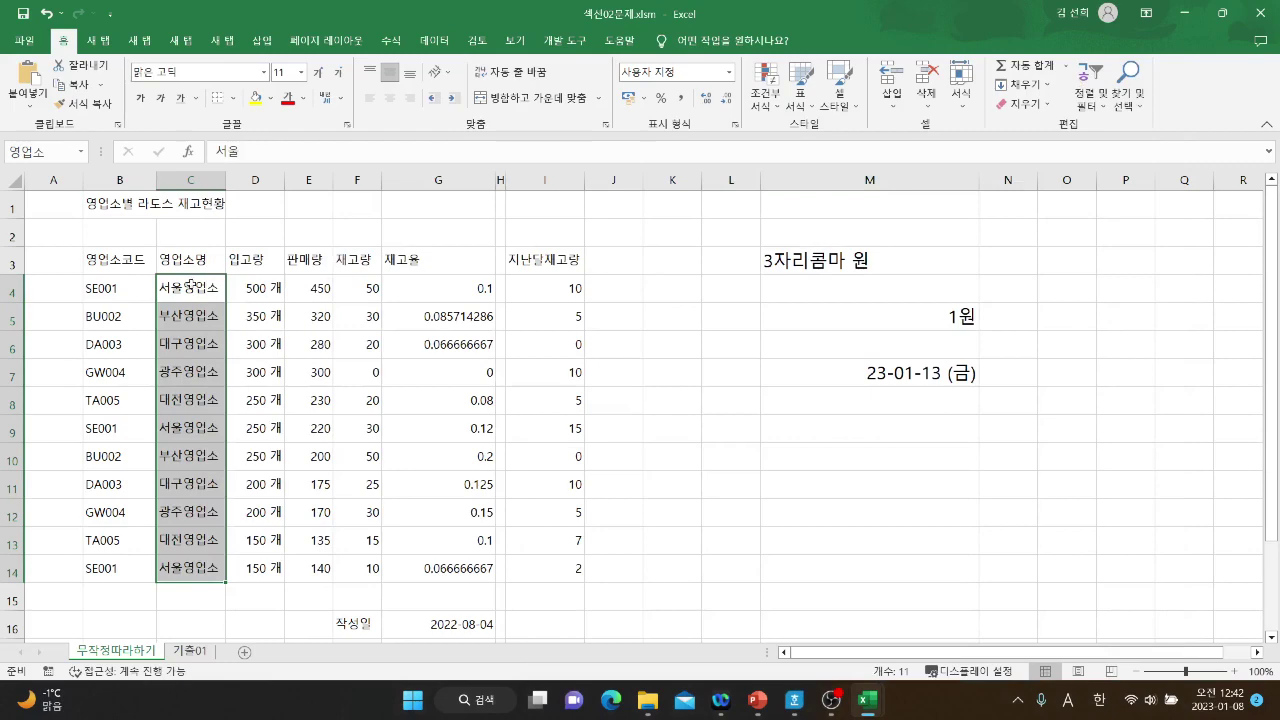
pyautogui.moveTo(191, 285); pyautogui.dragTo(187, 565)
pyautogui.click(793, 699)
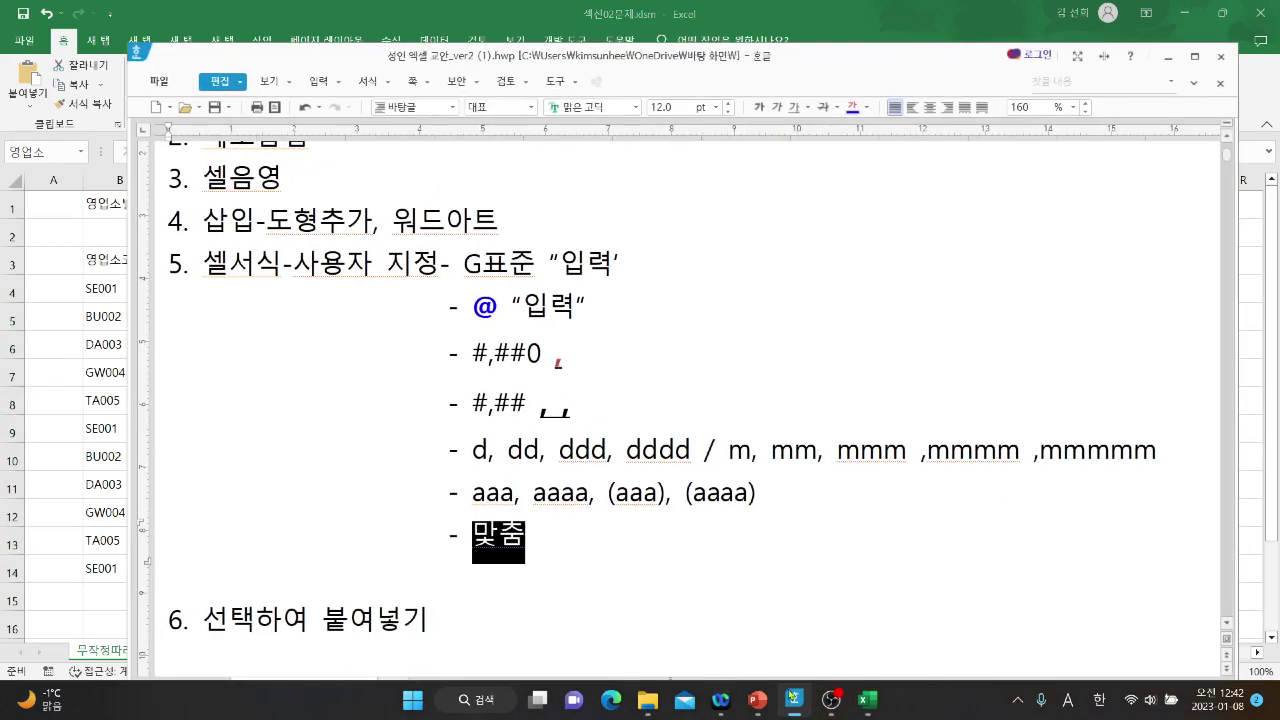
pyautogui.click(552, 542)
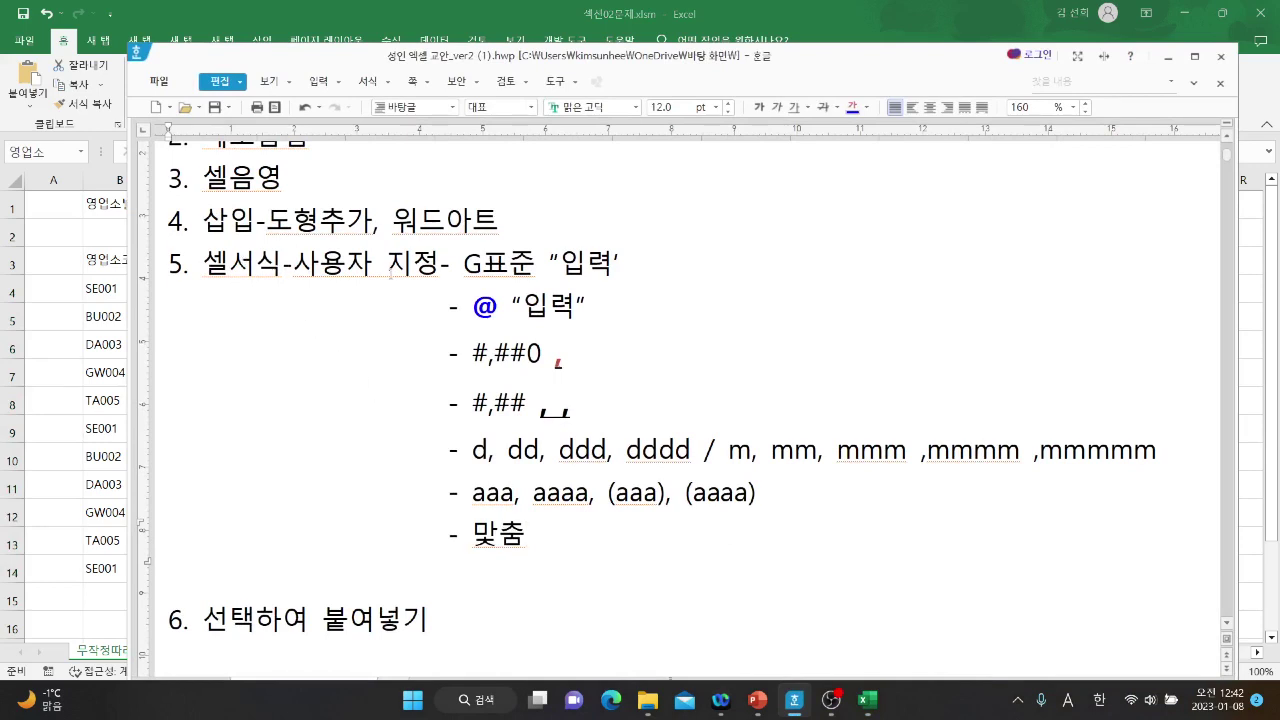
# Switch back to Excel and apply the Shrink to Fit (셀에 맞춤) text control to the branch names in C4:C14.
pyautogui.click(1167, 57)
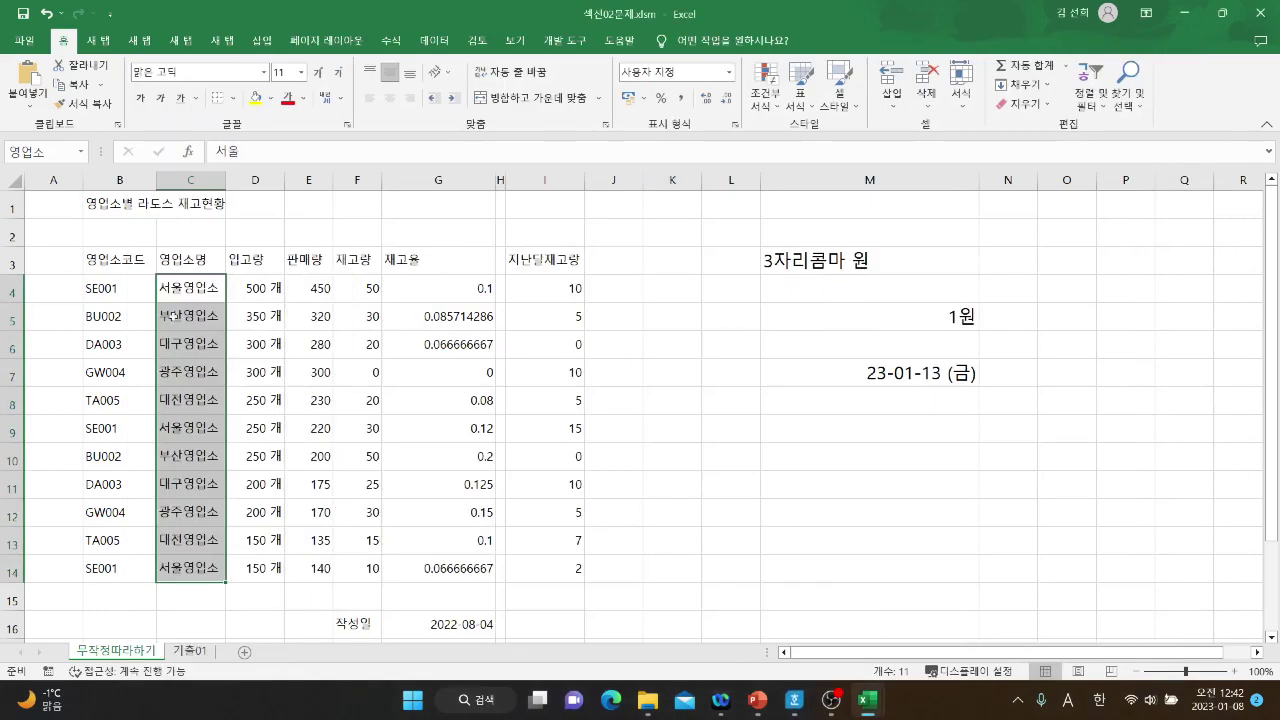
pyautogui.rightClick(175, 292)
pyautogui.click(240, 565)
pyautogui.moveTo(169, 204); pyautogui.dragTo(481, 175)
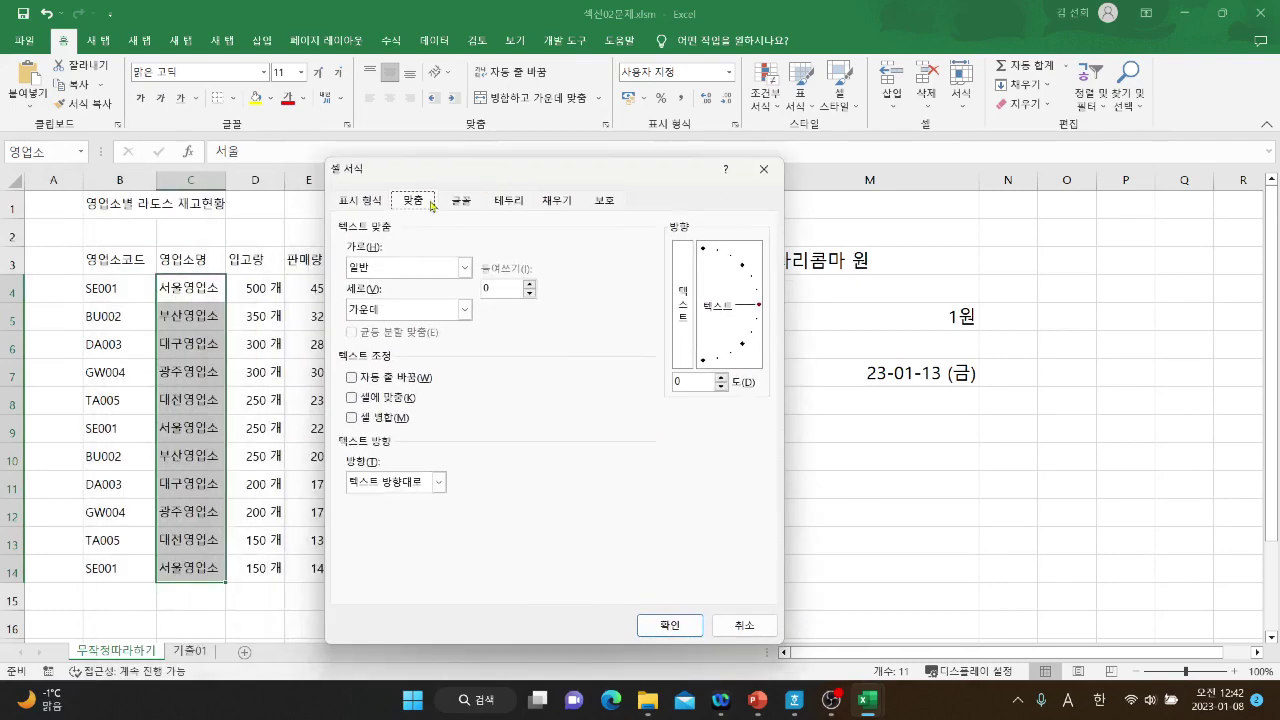
pyautogui.click(353, 399)
pyautogui.click(664, 625)
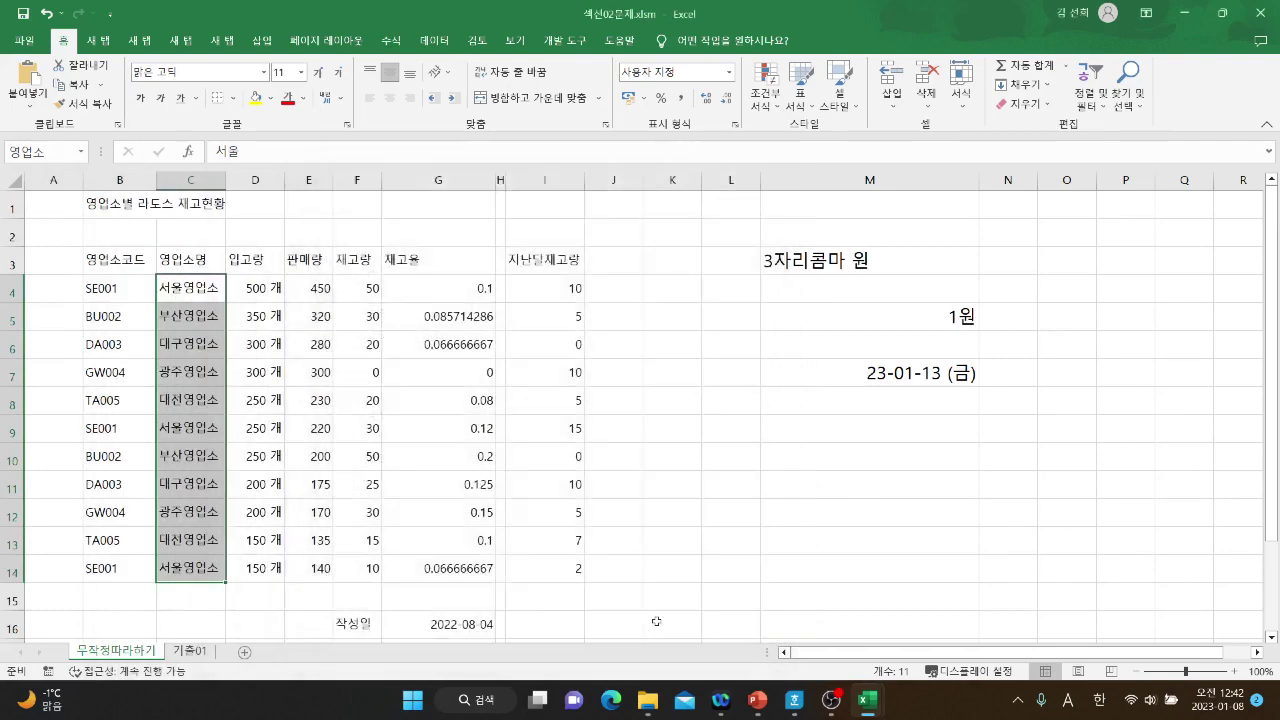
# Recheck the Shrink to Fit setting of C4:C14 and narrow column C until its branch names shrink to tiny text.
pyautogui.rightClick(187, 350)
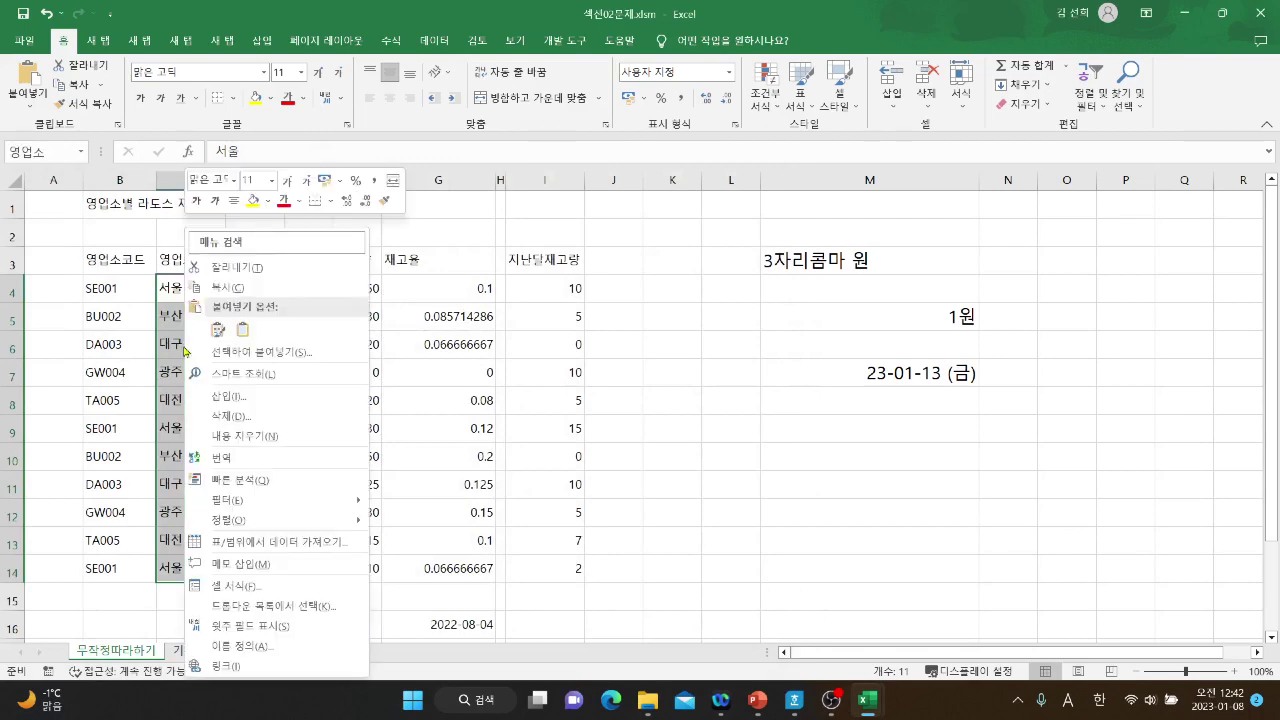
pyautogui.click(244, 590)
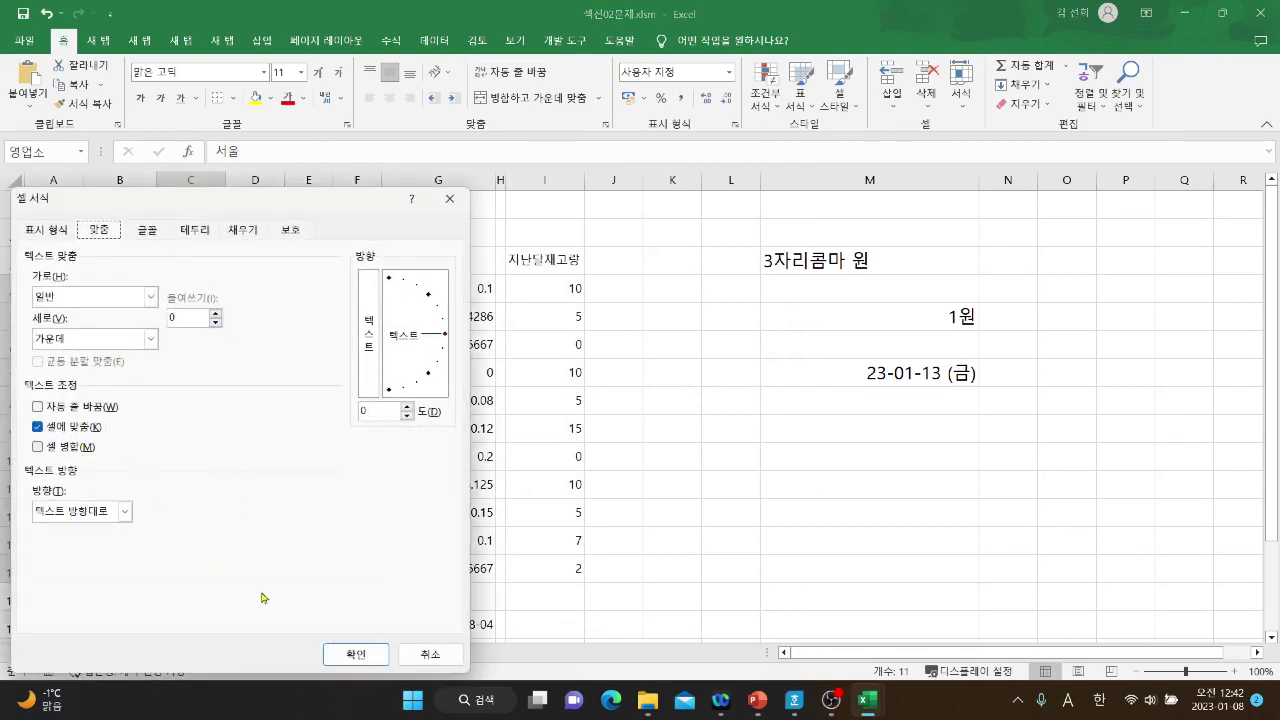
pyautogui.click(338, 655)
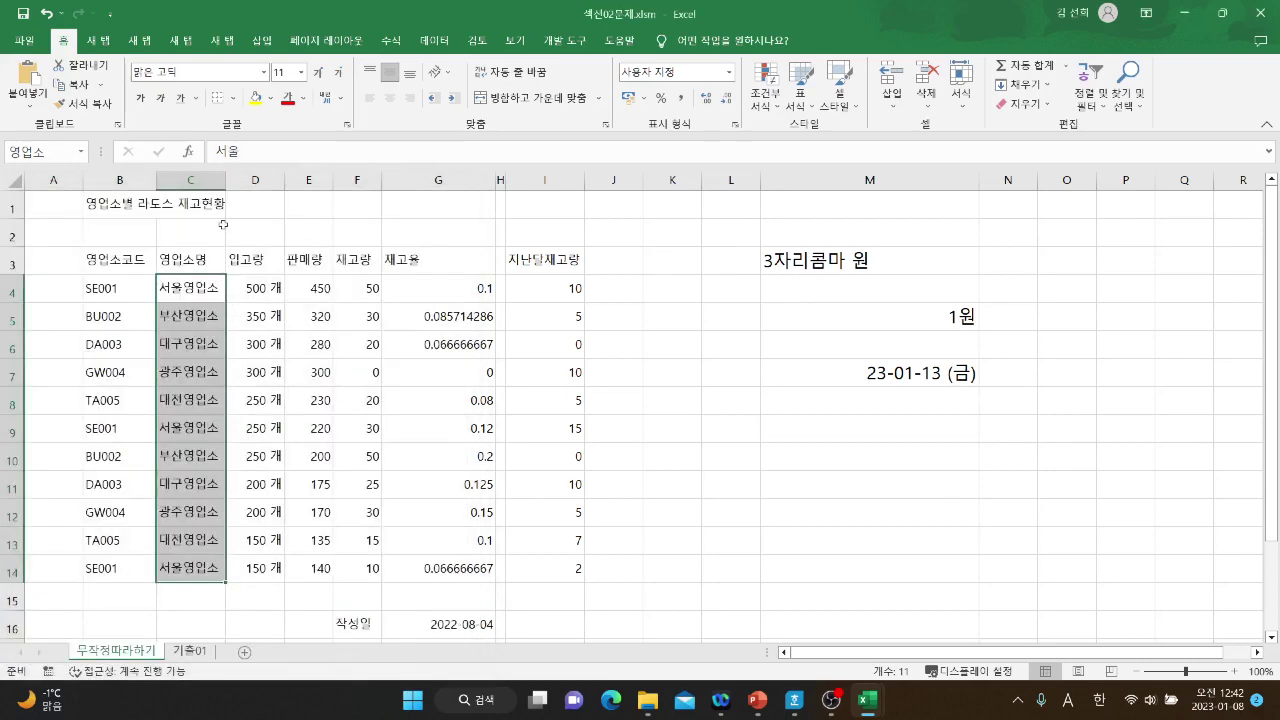
pyautogui.moveTo(225, 185); pyautogui.dragTo(181, 196)
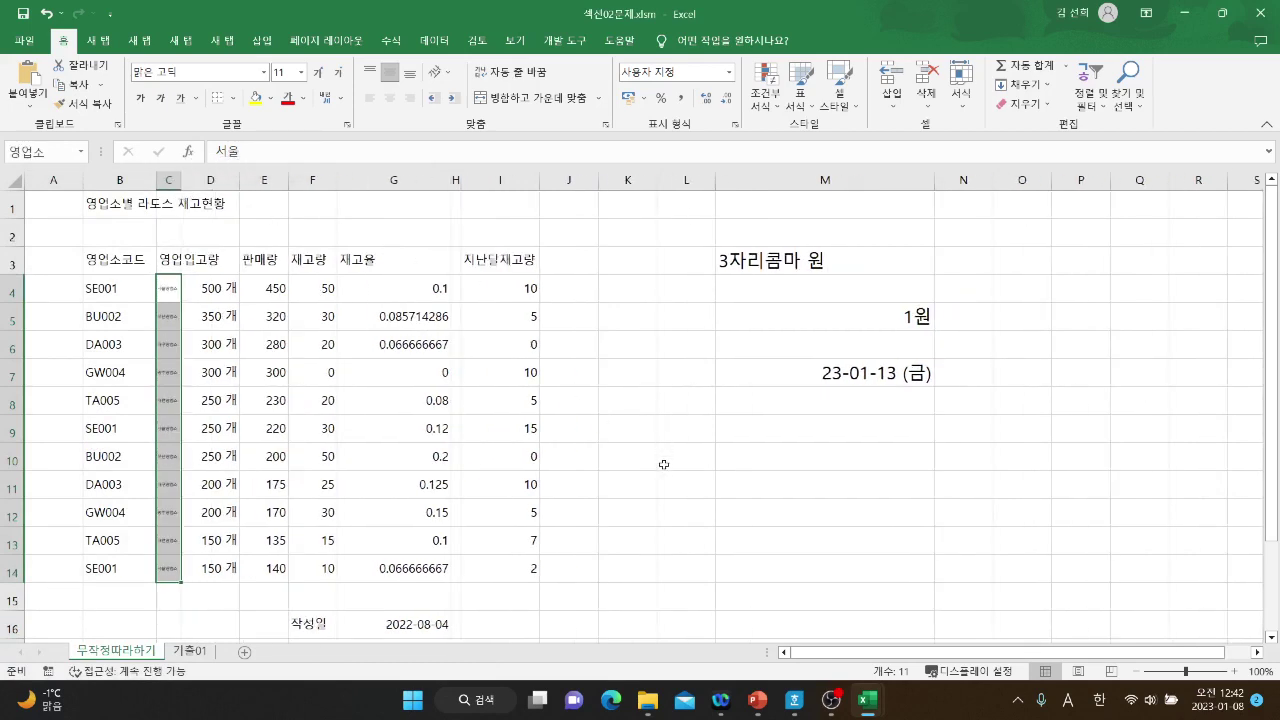
pyautogui.click(660, 515)
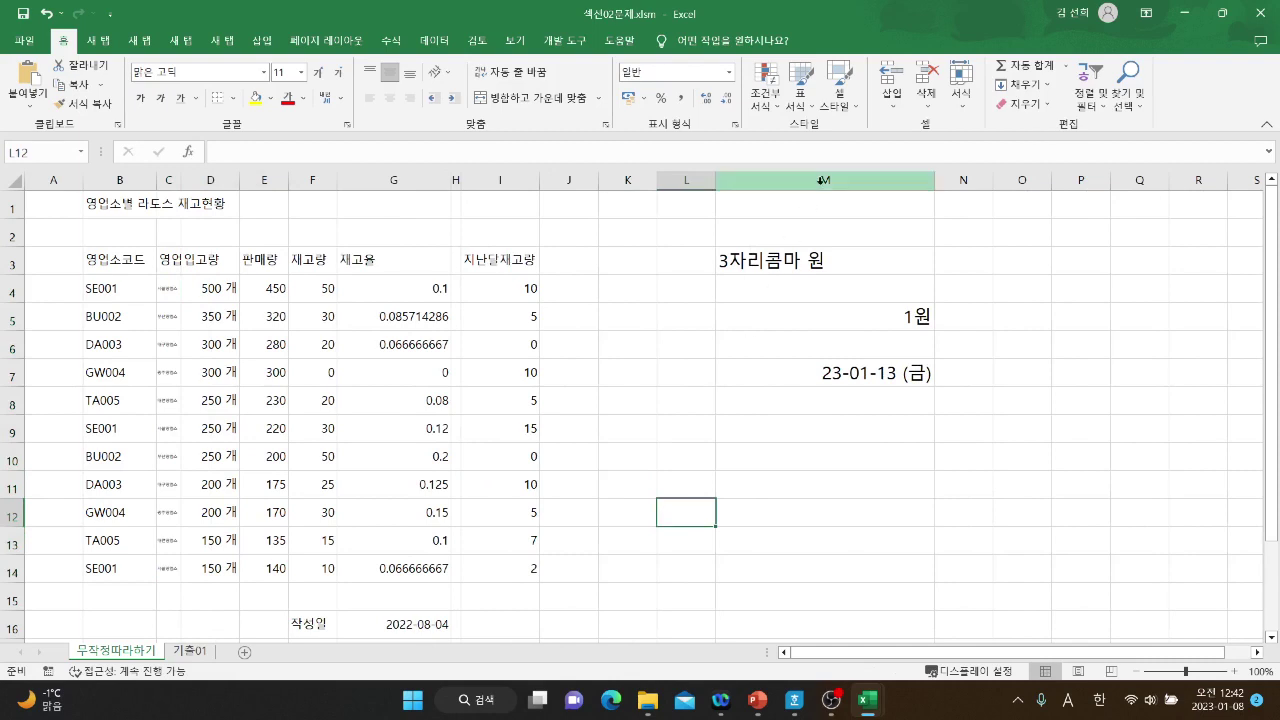
# Delete column M with the number and date format examples.
pyautogui.click(818, 182)
pyautogui.rightClick(820, 185)
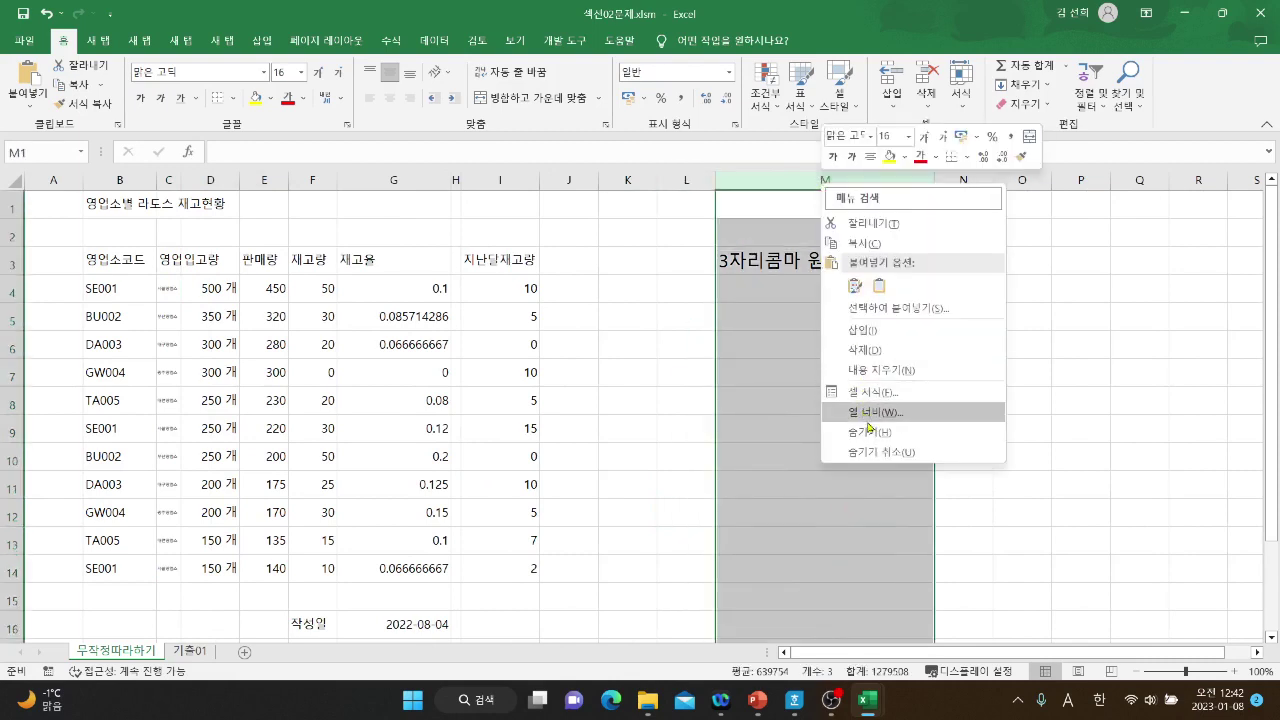
pyautogui.click(866, 350)
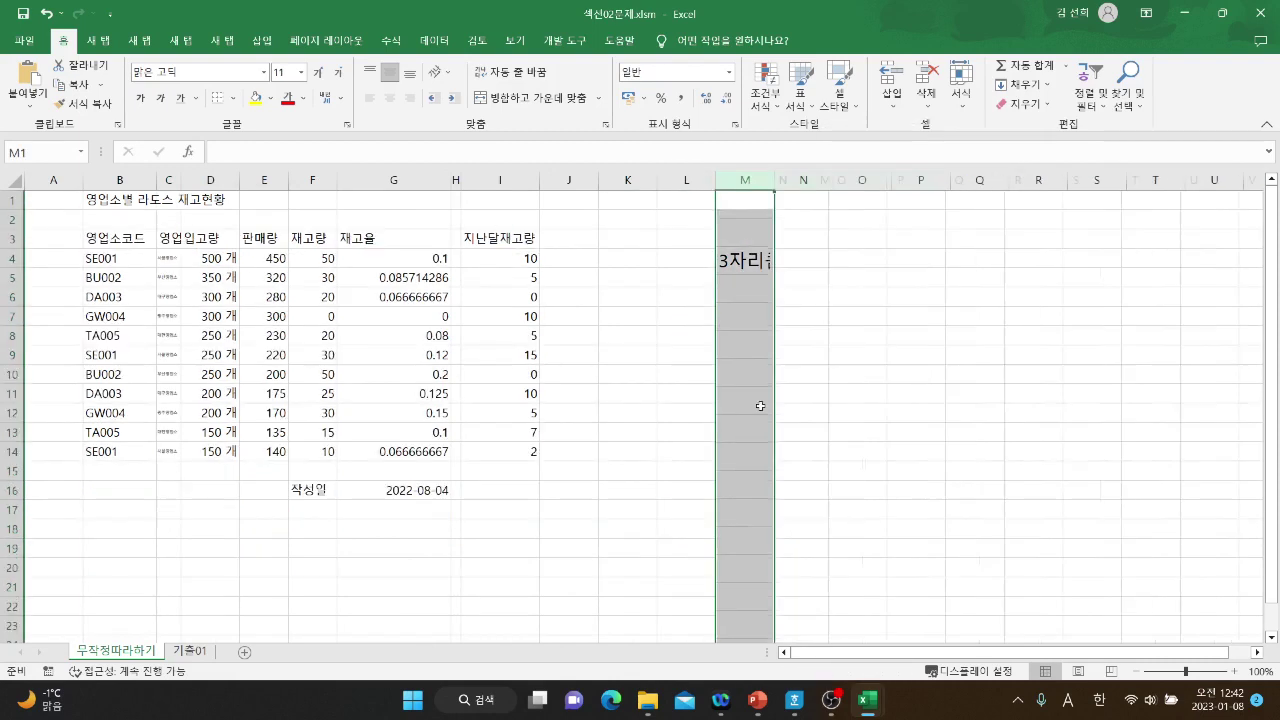
pyautogui.click(692, 440)
# Increase the font size of the whole worksheet to 14.
pyautogui.click(106, 200)
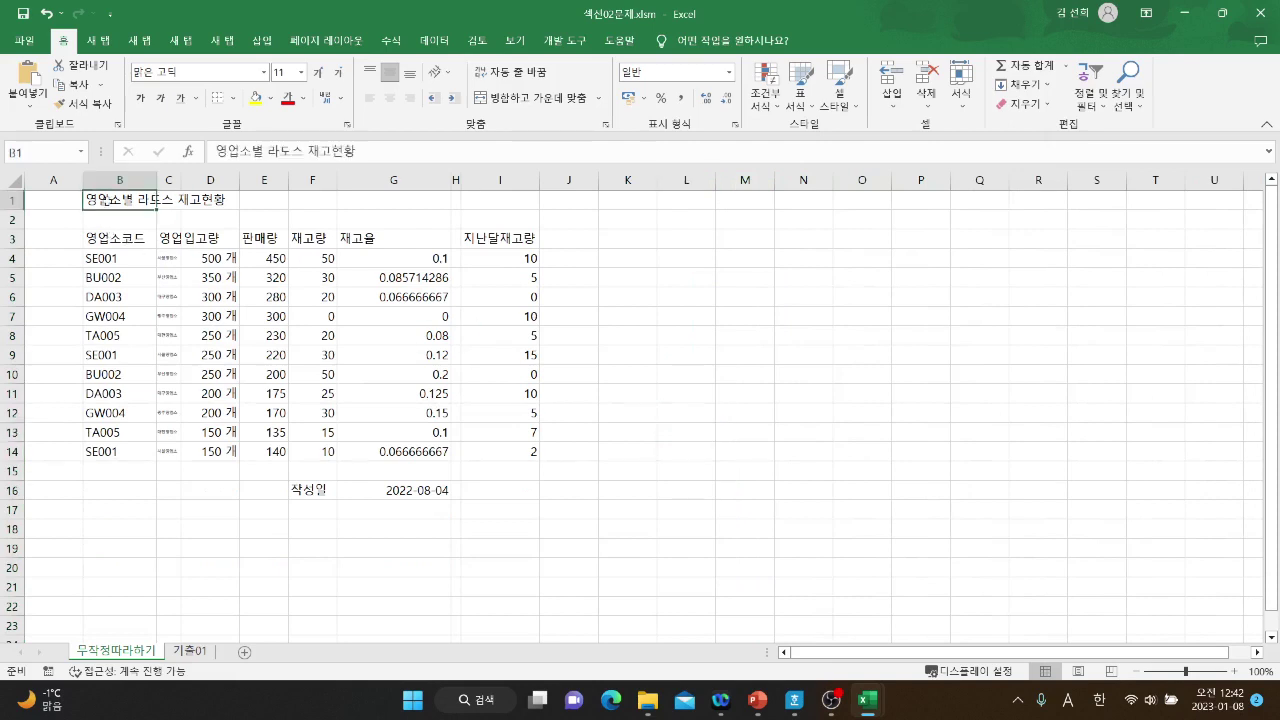
pyautogui.click(12, 181)
pyautogui.click(317, 72)
pyautogui.click(317, 72)
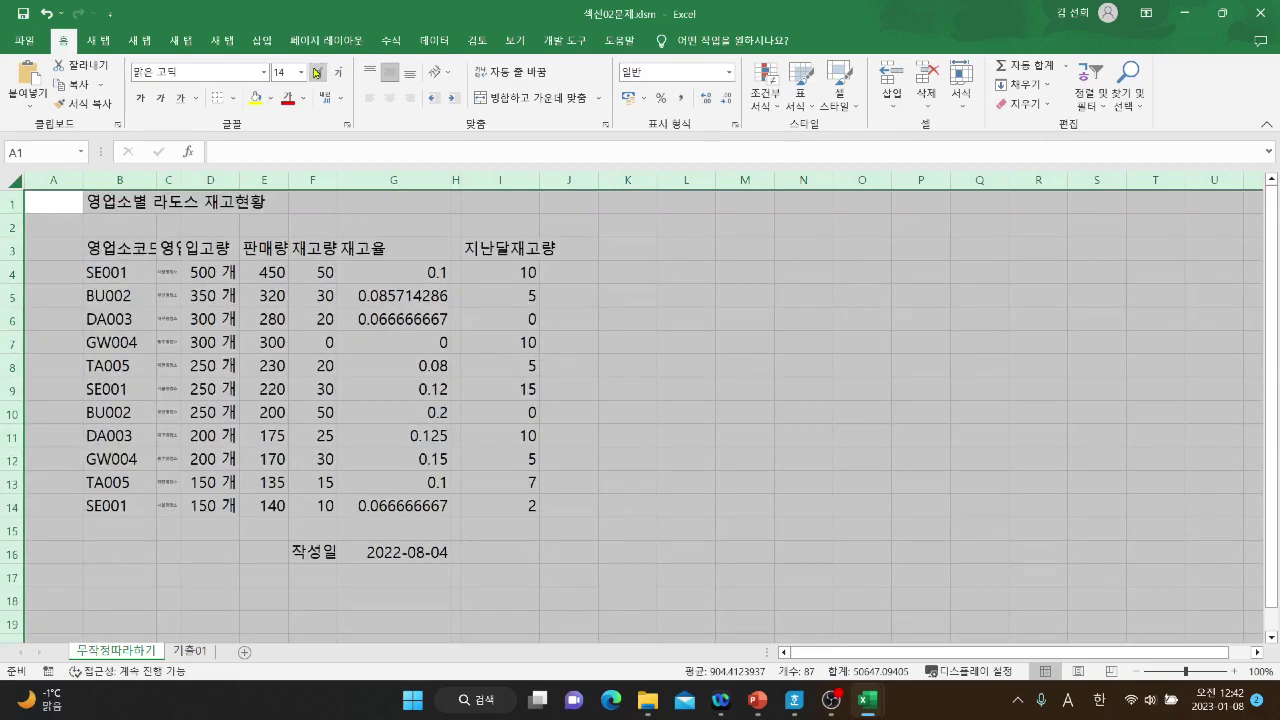
# Set the whole worksheet's font size to 16 and widen the columns to one equal width that fits their text.
pyautogui.click(317, 72)
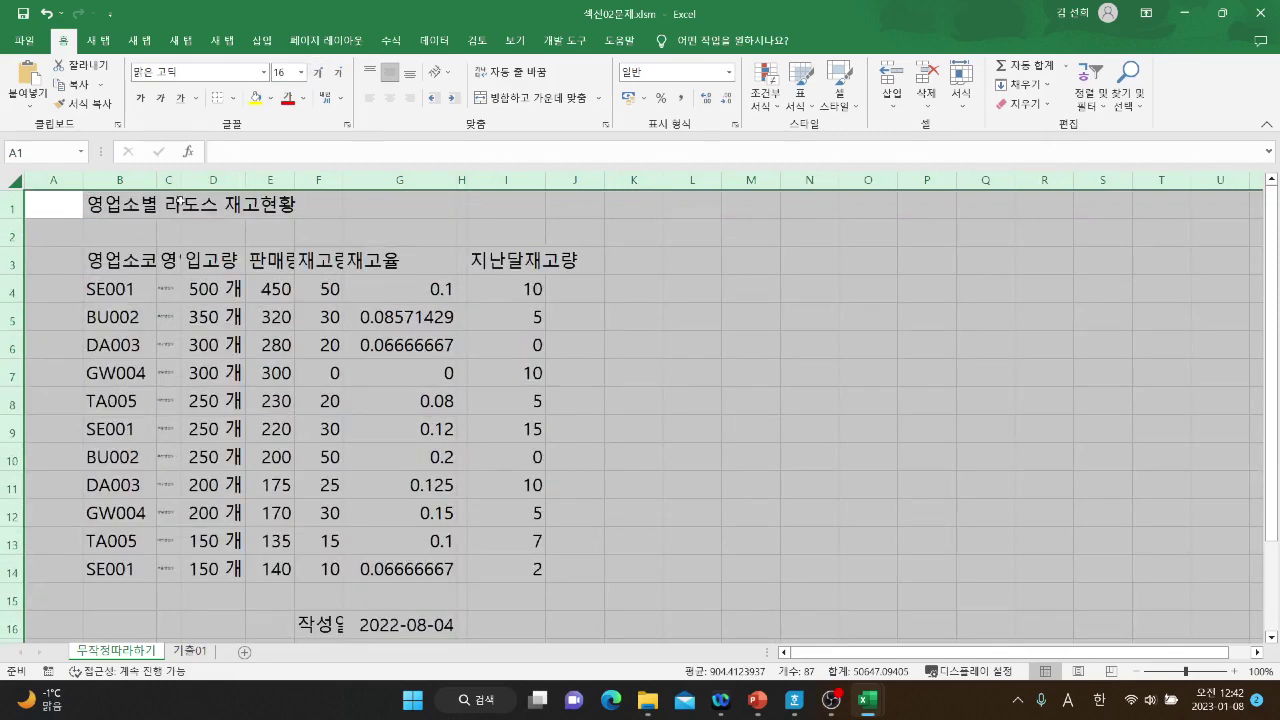
pyautogui.doubleClick(180, 183)
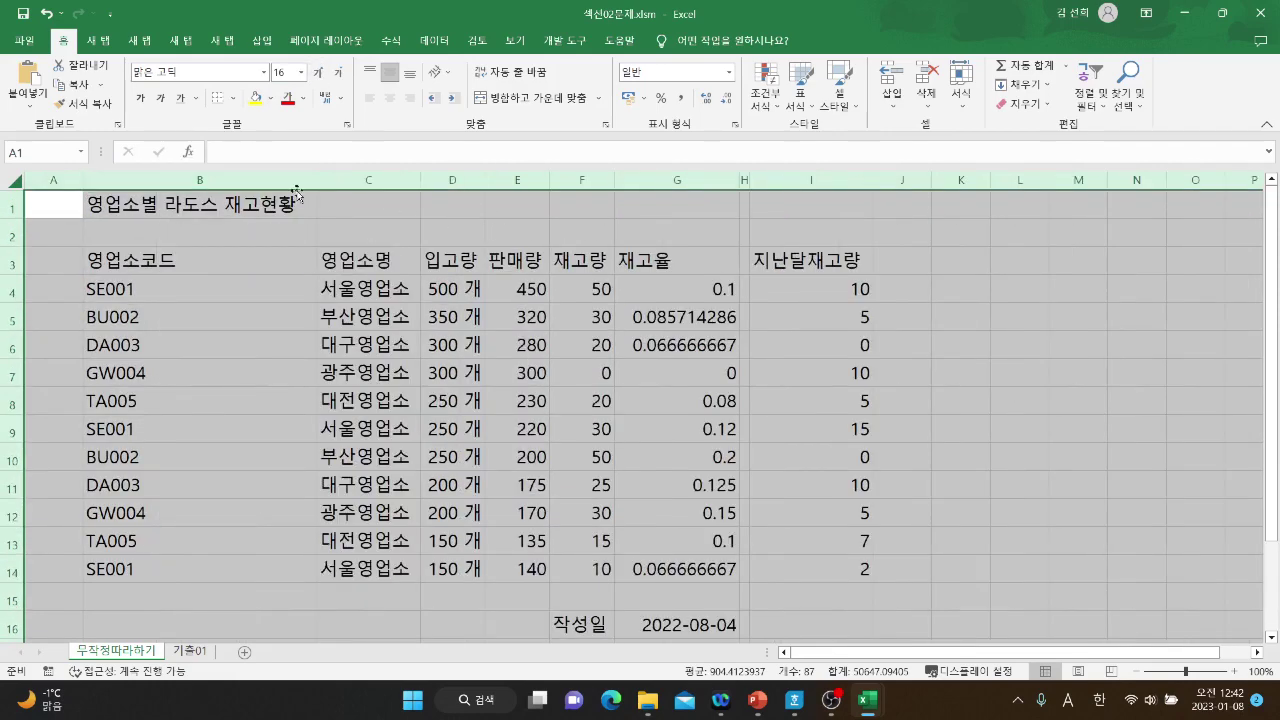
pyautogui.moveTo(312, 183); pyautogui.dragTo(228, 183)
pyautogui.click(1068, 397)
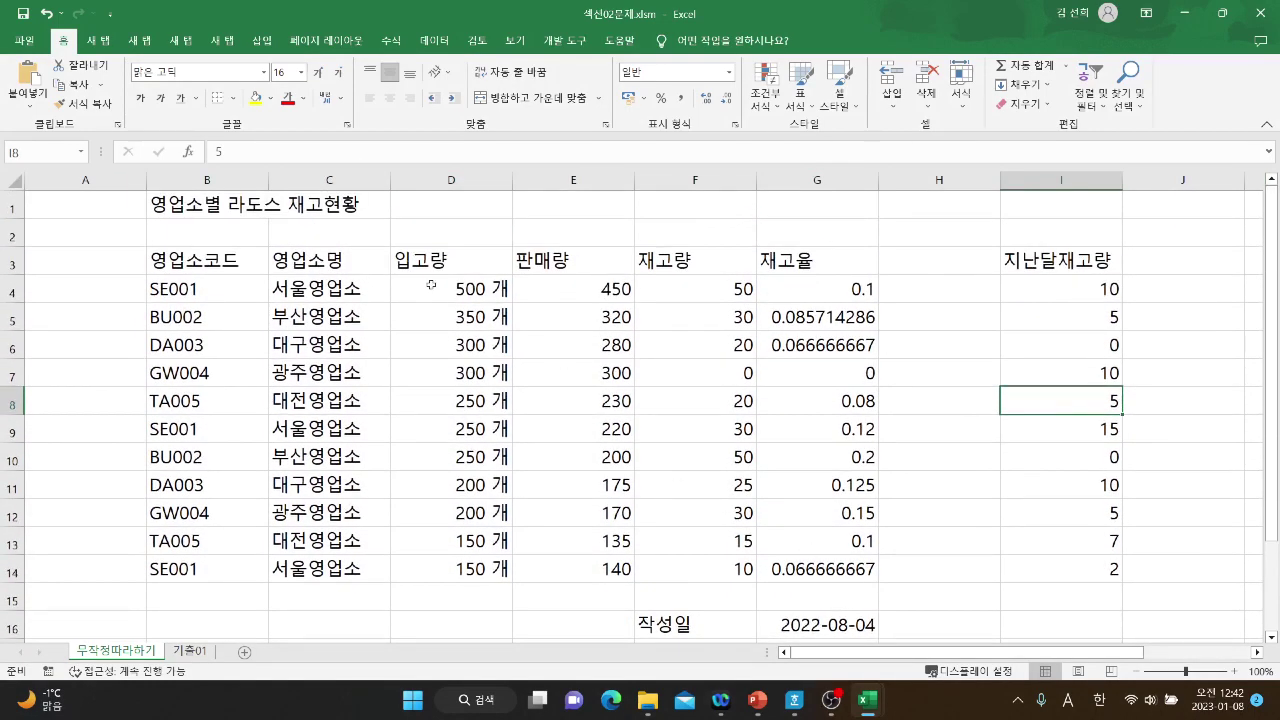
# Merge and center the title 영업소별 라도스 재고현황 across B1:I1, and undo the merge.
pyautogui.click(200, 208)
pyautogui.moveTo(207, 206); pyautogui.dragTo(1060, 202)
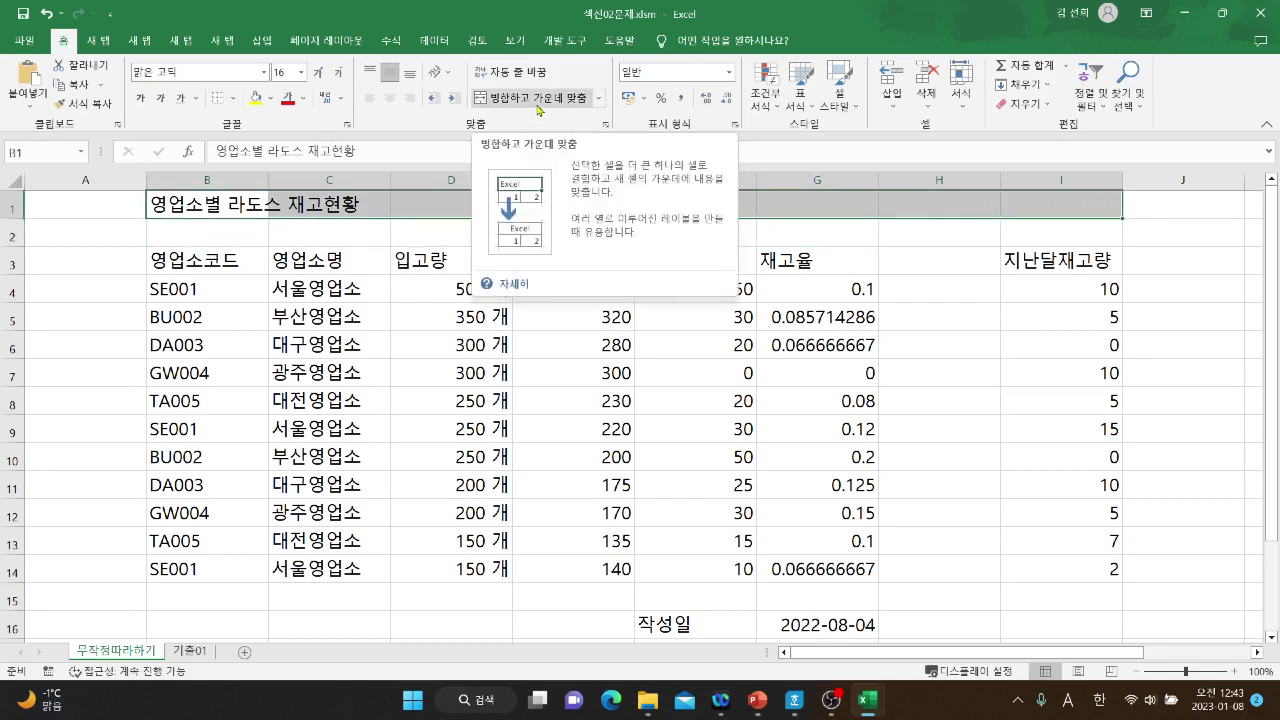
pyautogui.click(238, 210)
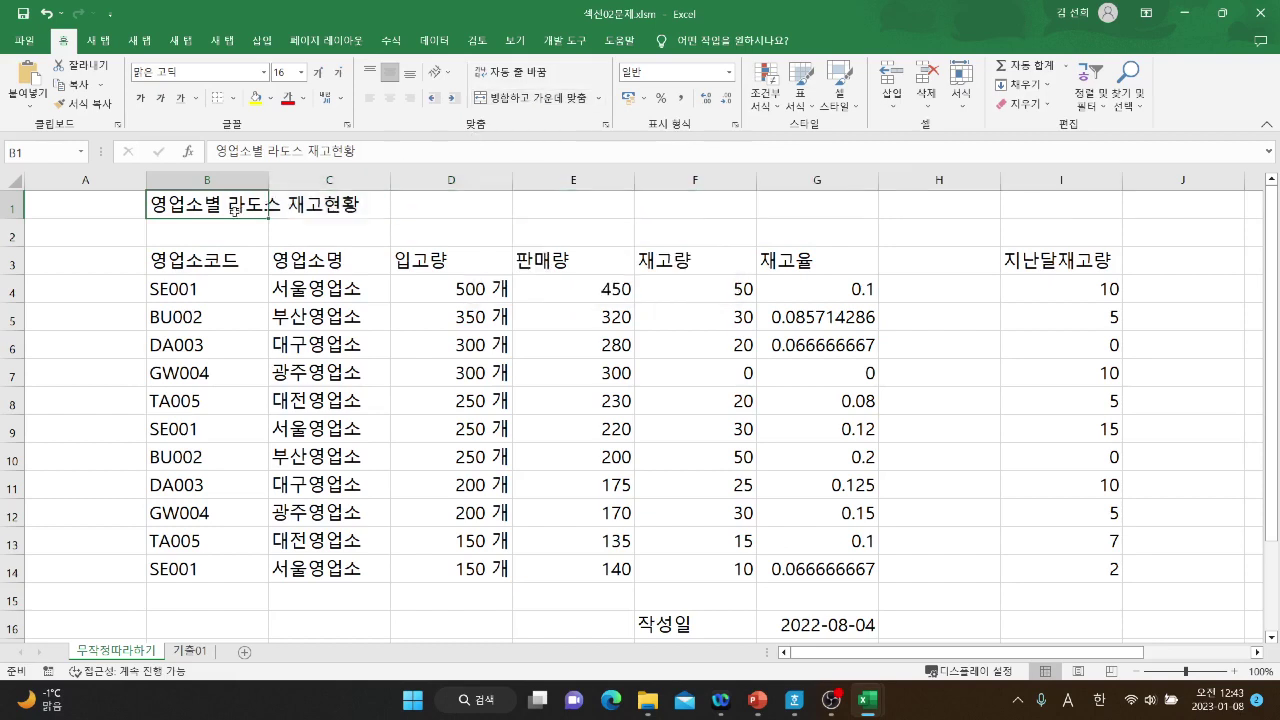
pyautogui.moveTo(265, 207); pyautogui.dragTo(1041, 208)
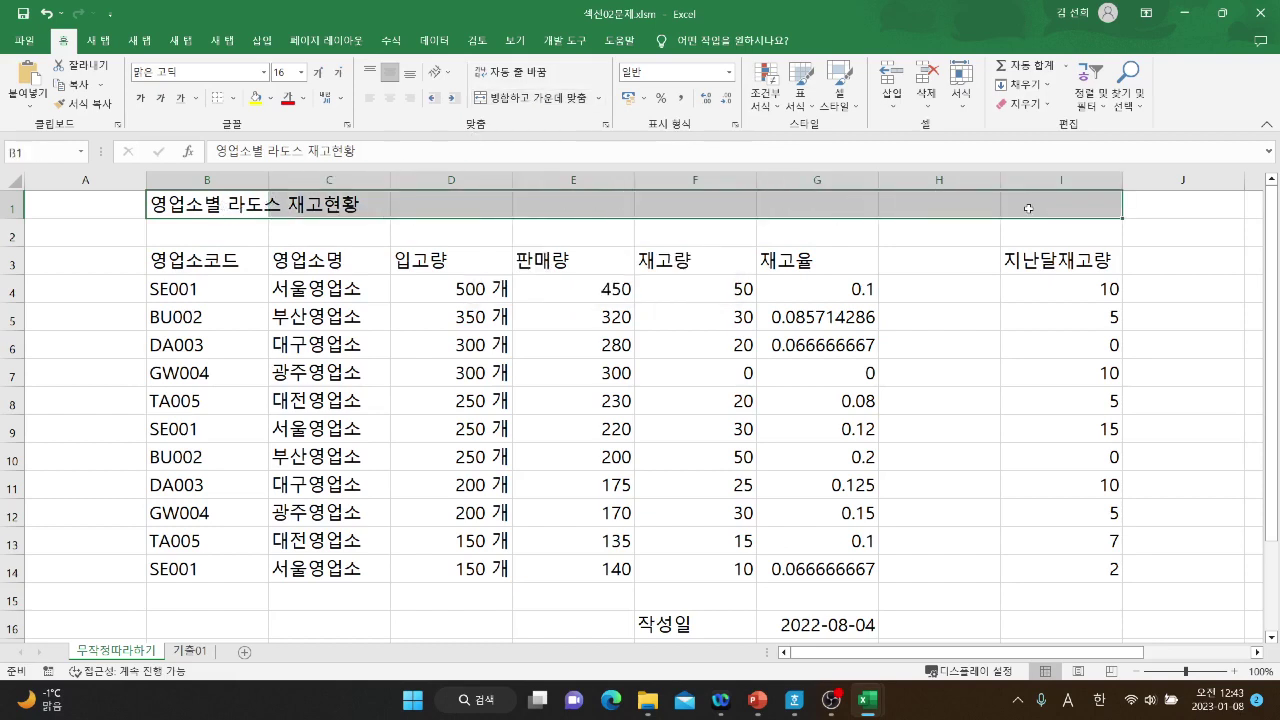
pyautogui.click(548, 104)
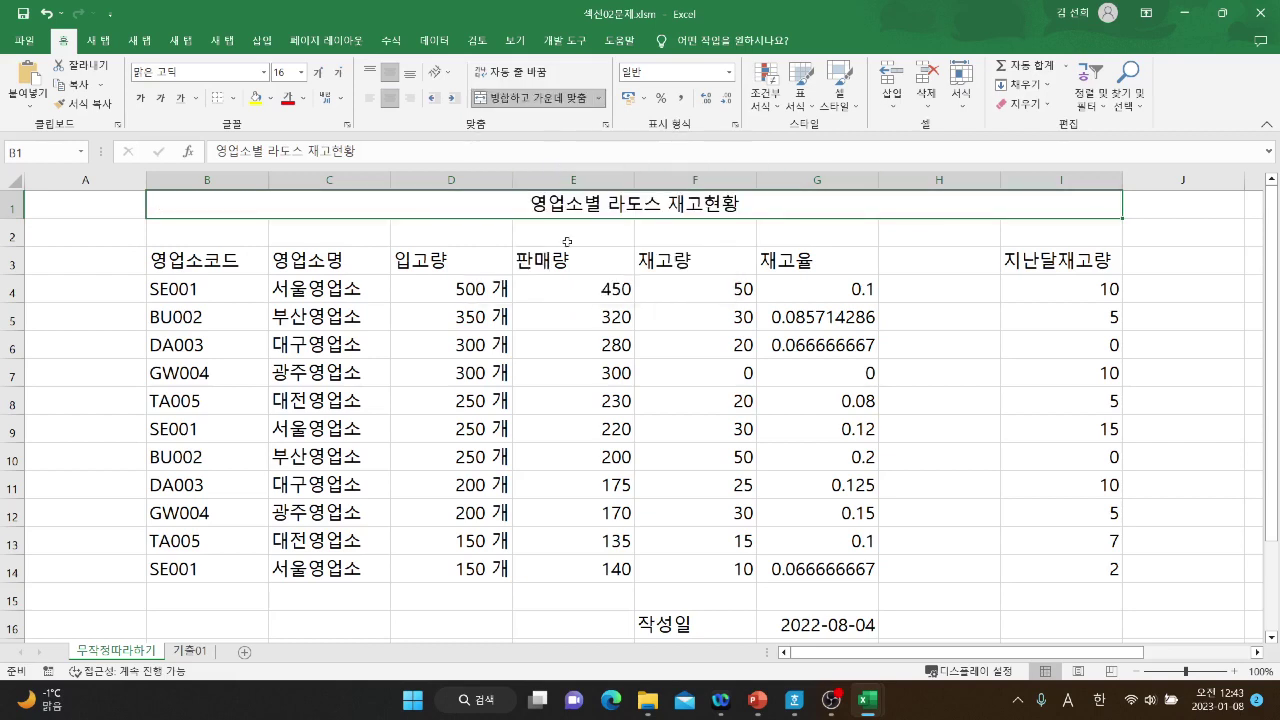
pyautogui.hotkey('ctrl', 'z')
# Examine the separate cells of the title row one by one from B1 to I1.
pyautogui.click(392, 225)
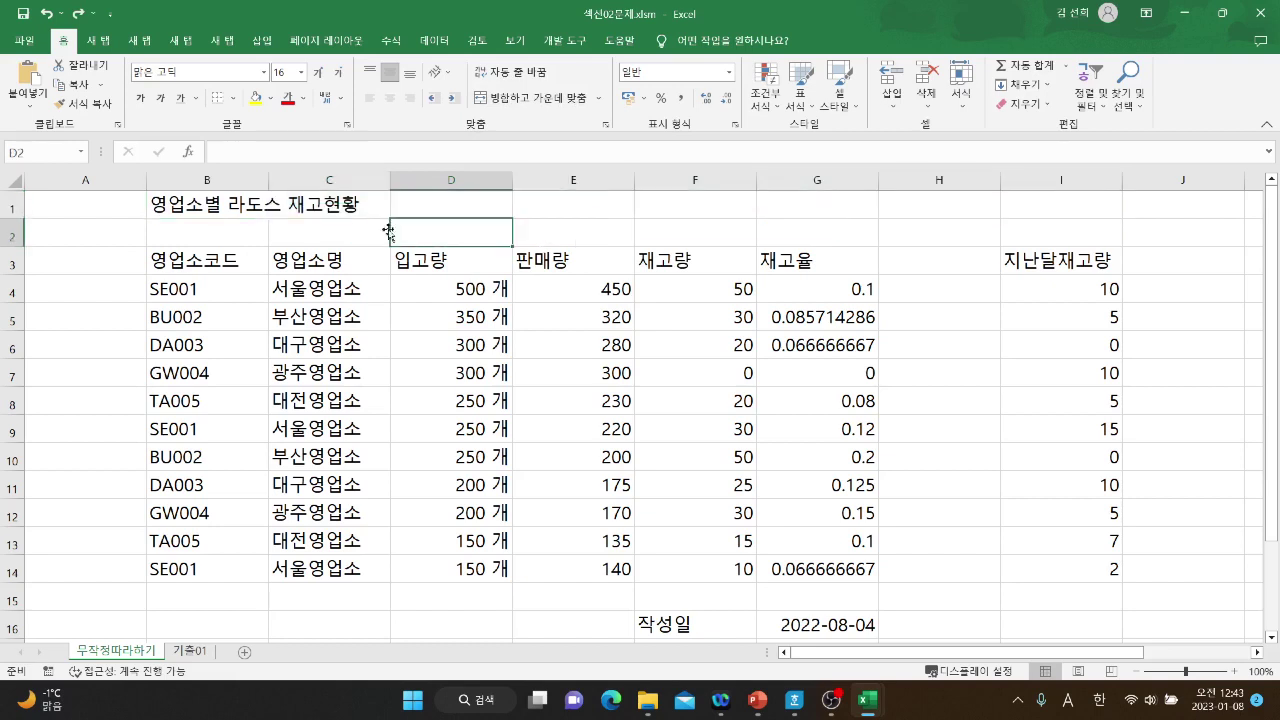
pyautogui.click(249, 199)
pyautogui.click(310, 201)
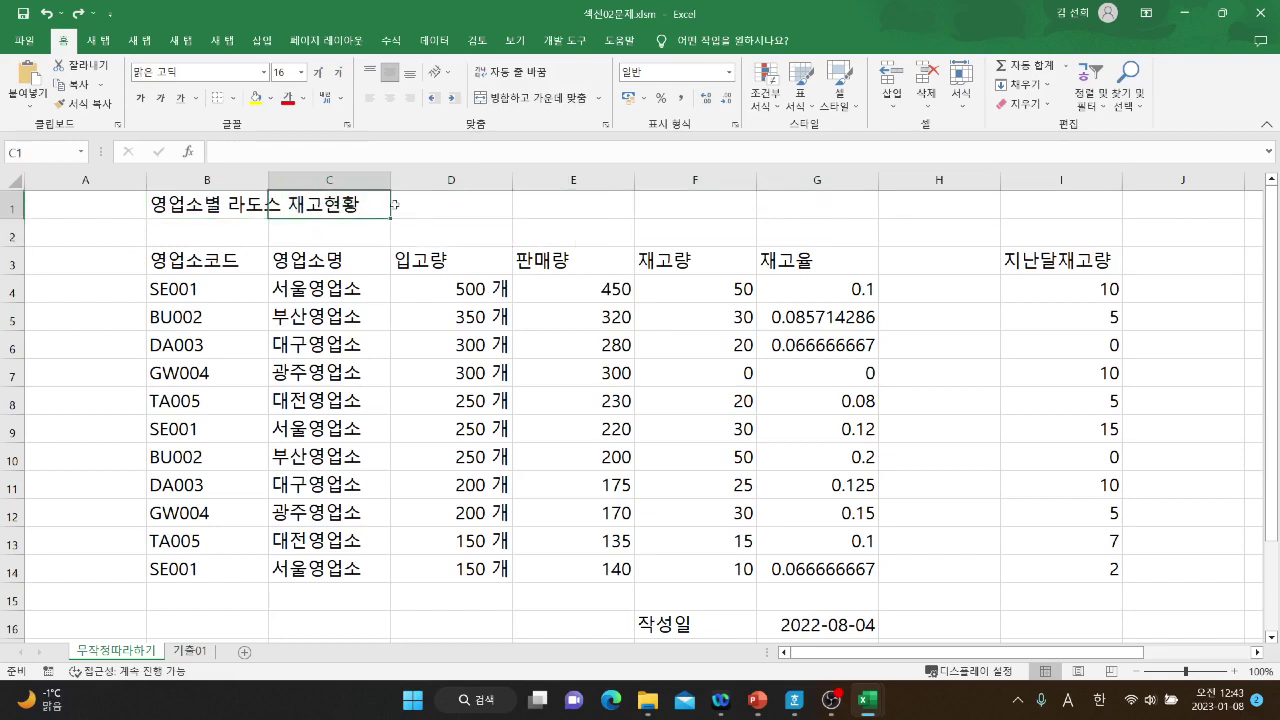
pyautogui.click(435, 204)
pyautogui.click(543, 203)
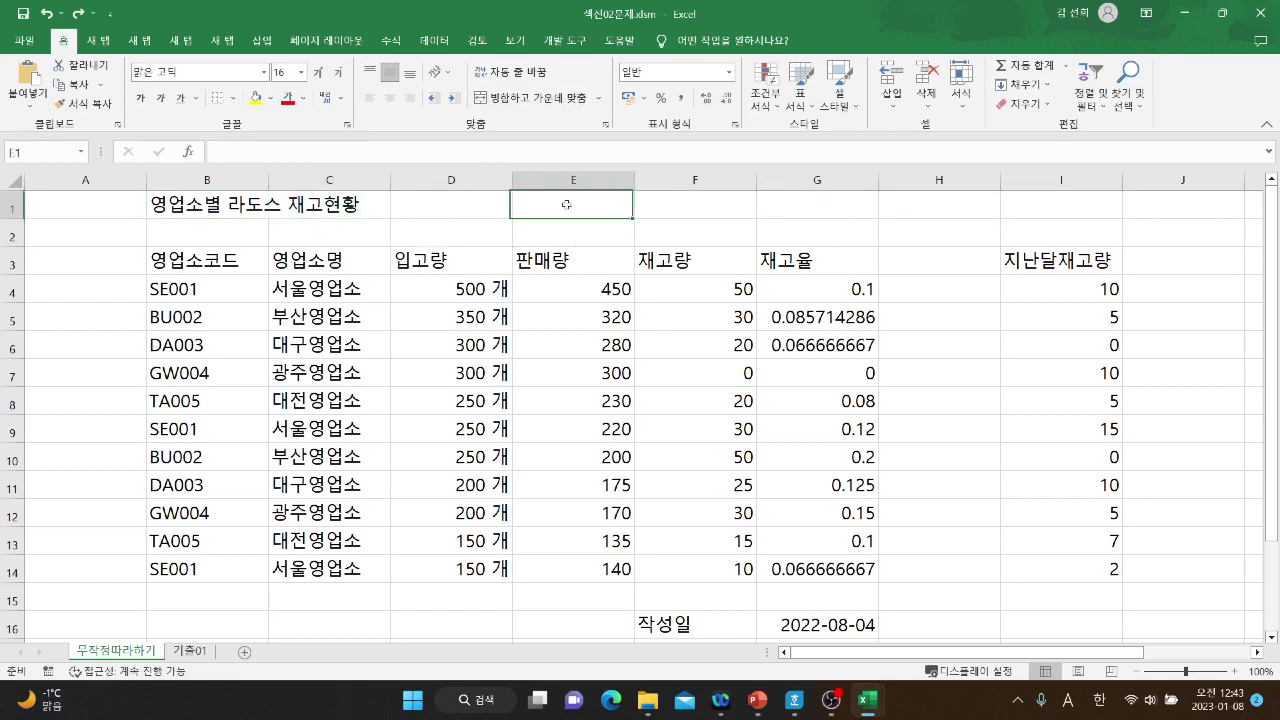
pyautogui.click(704, 207)
pyautogui.click(818, 207)
pyautogui.click(918, 207)
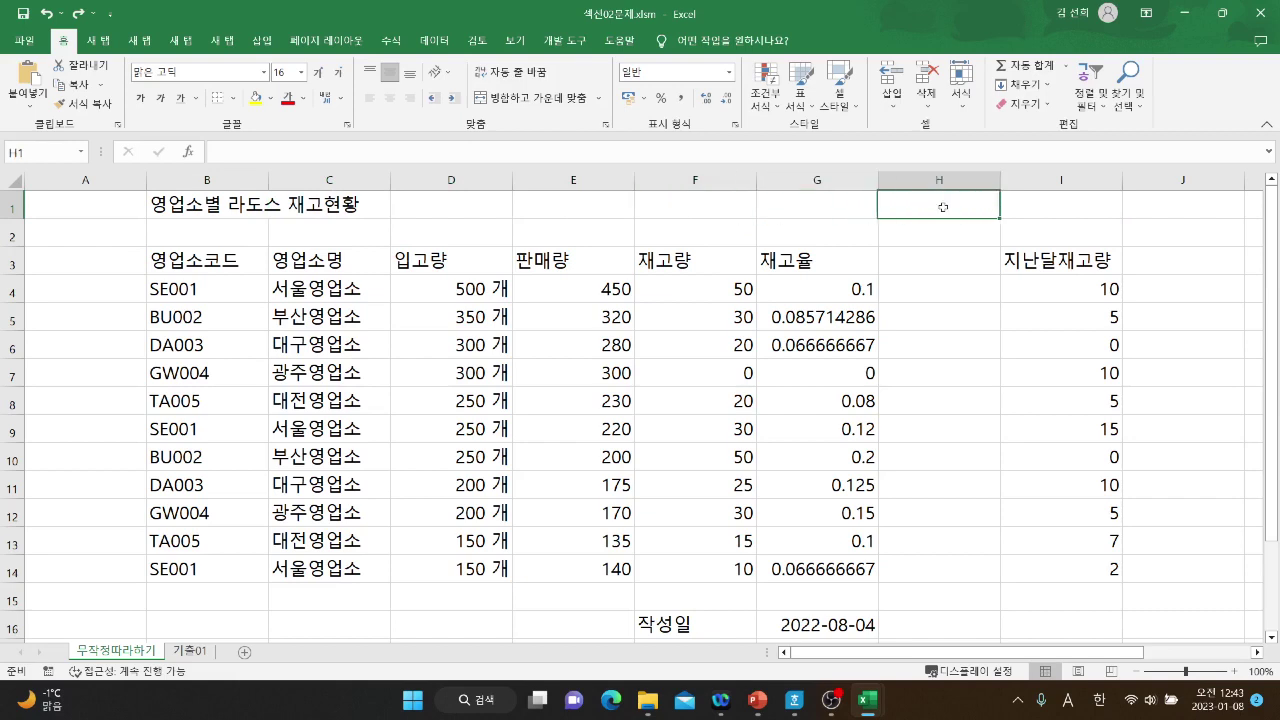
pyautogui.click(1030, 207)
# Merge and center the title over B1:I1 again, and clear its Merge Cells (셀 병합) option in the cell alignment format.
pyautogui.moveTo(245, 212); pyautogui.dragTo(1066, 201)
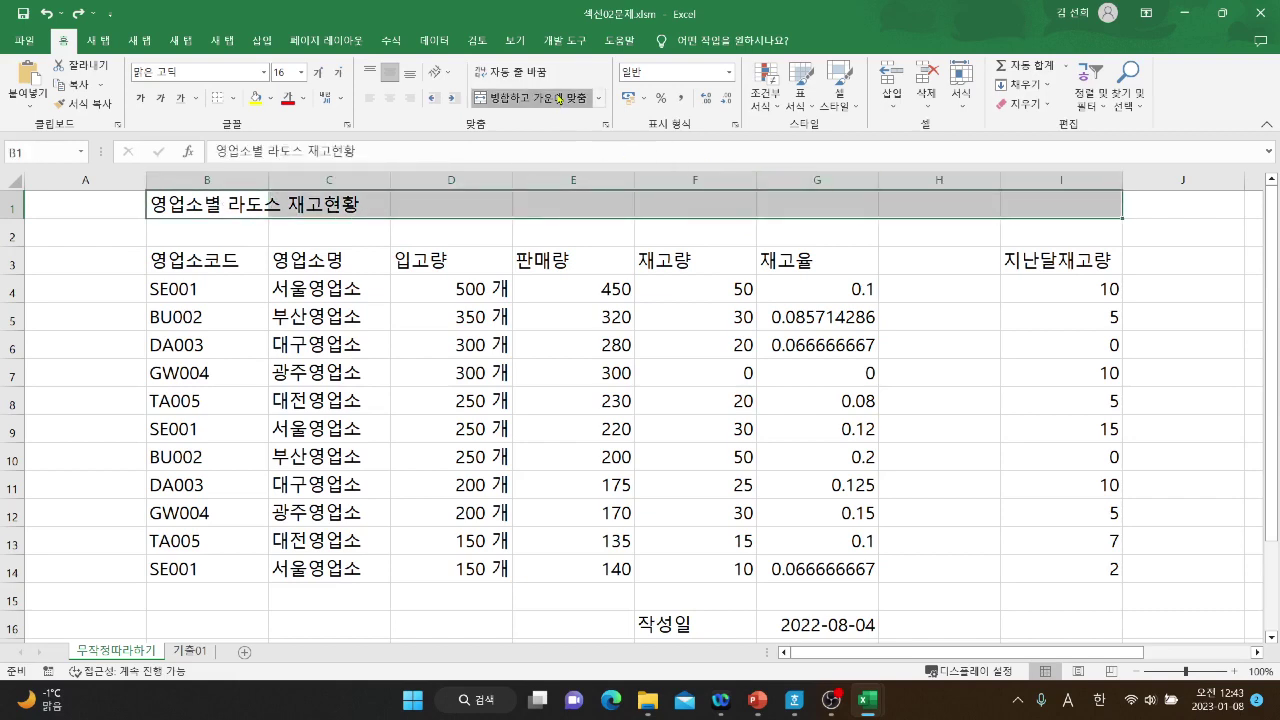
pyautogui.click(557, 98)
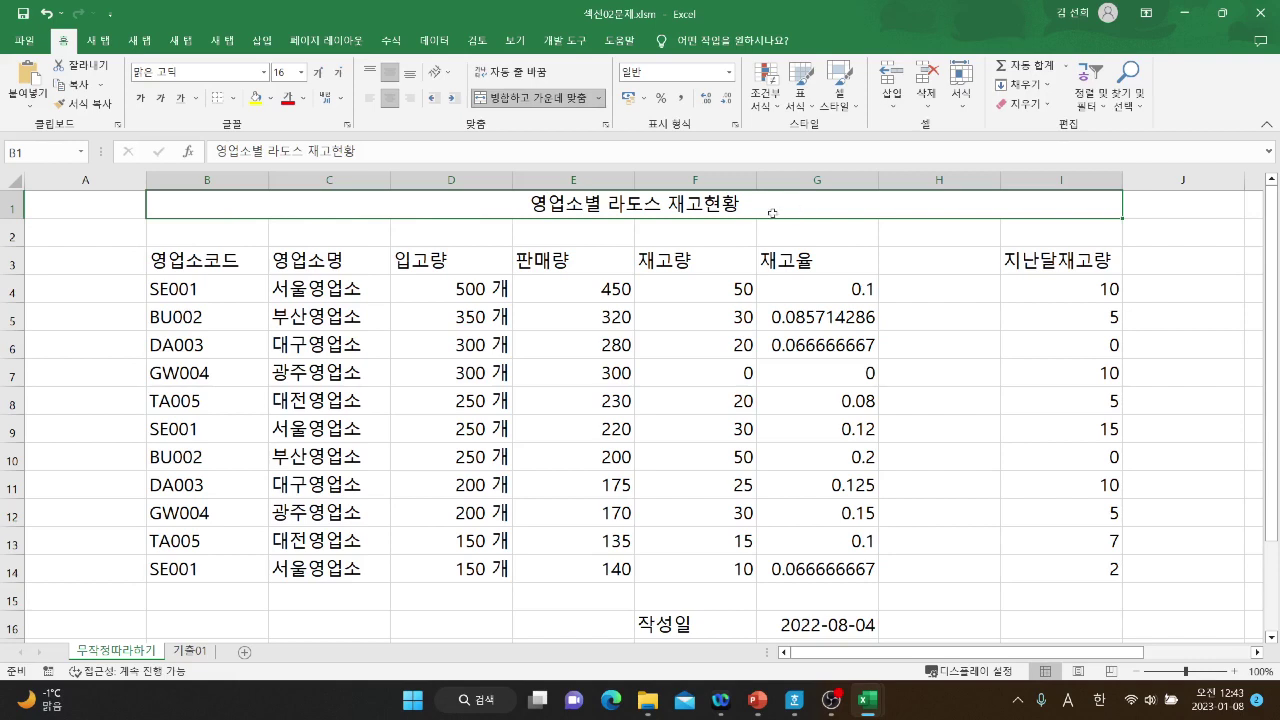
pyautogui.rightClick(518, 203)
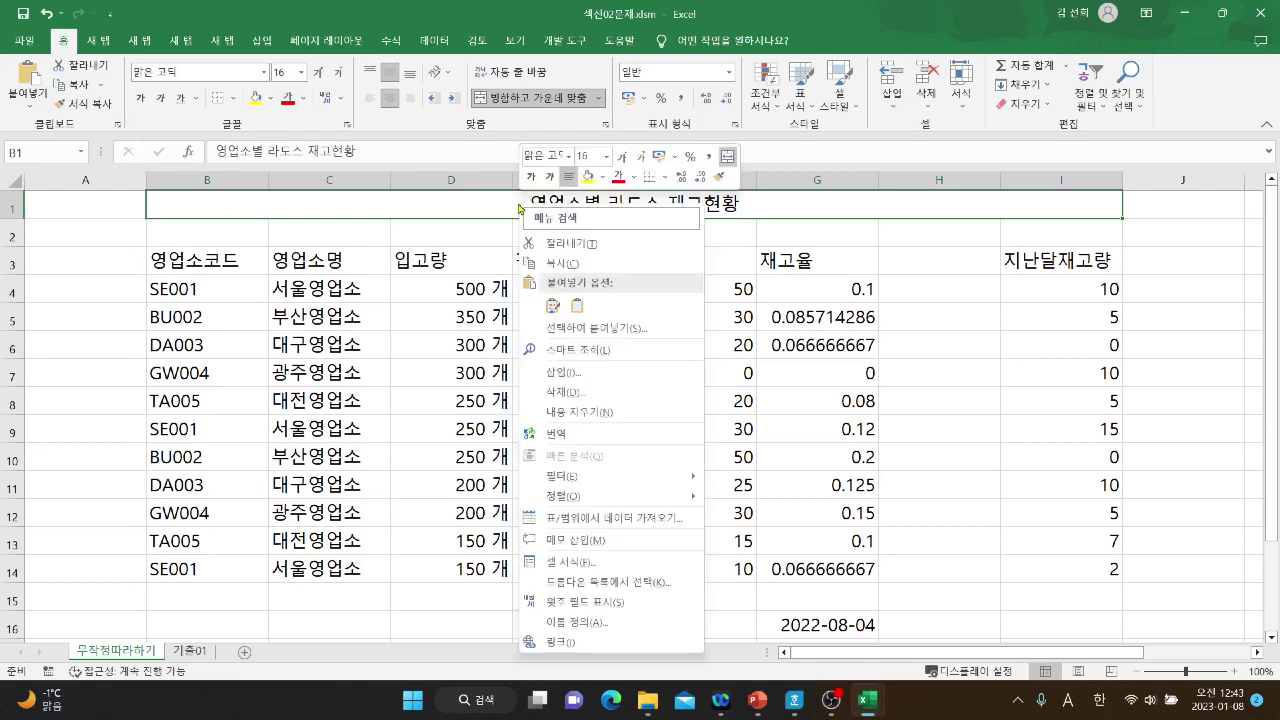
pyautogui.click(564, 567)
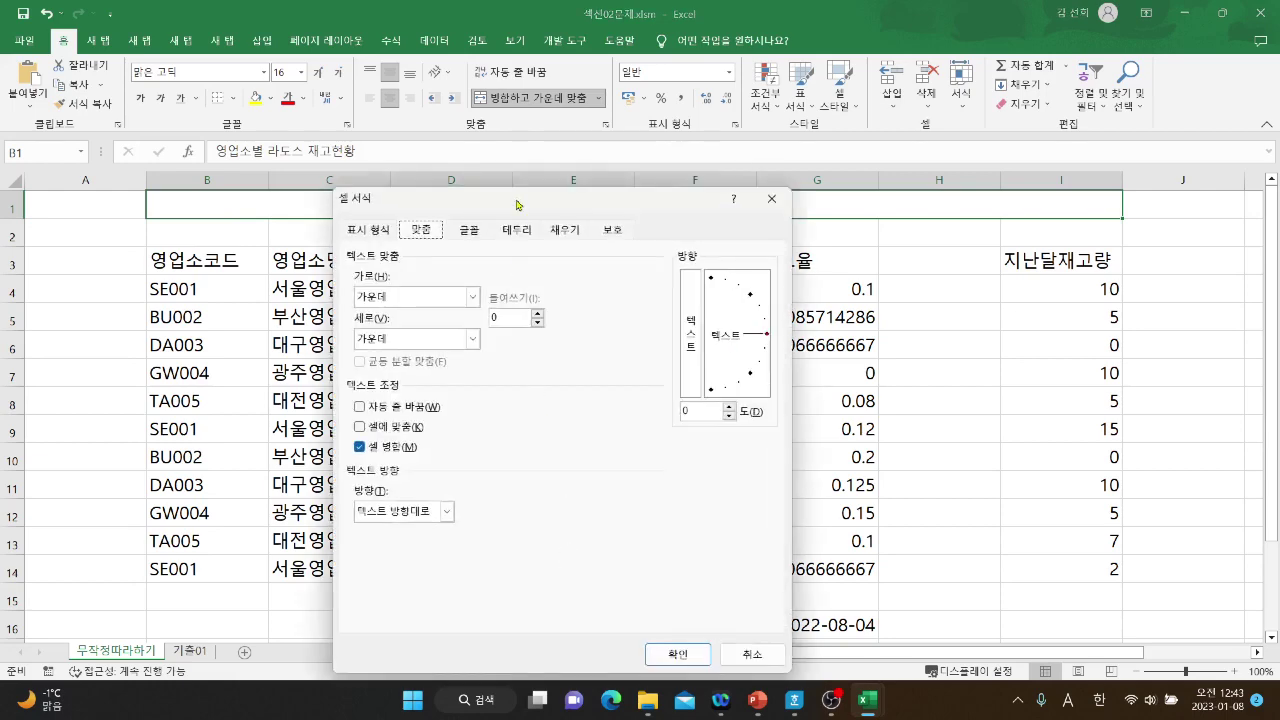
pyautogui.moveTo(517, 205); pyautogui.dragTo(857, 156)
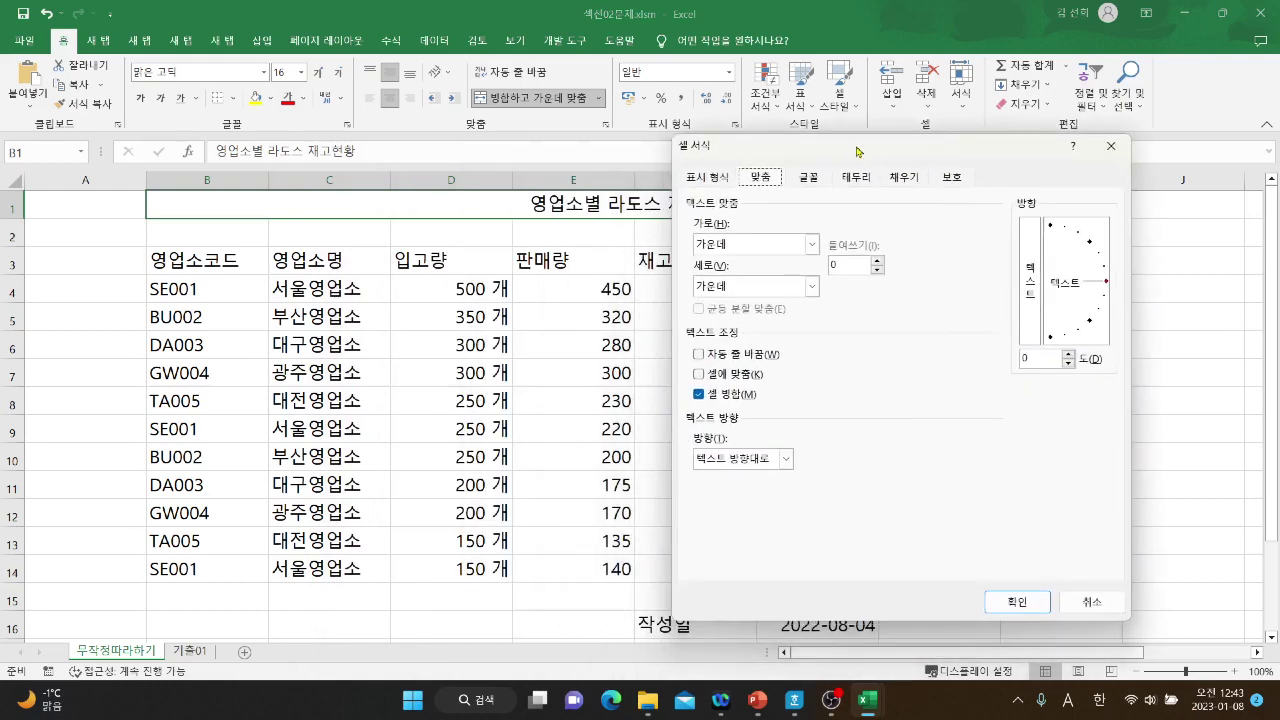
pyautogui.click(699, 395)
pyautogui.click(1017, 602)
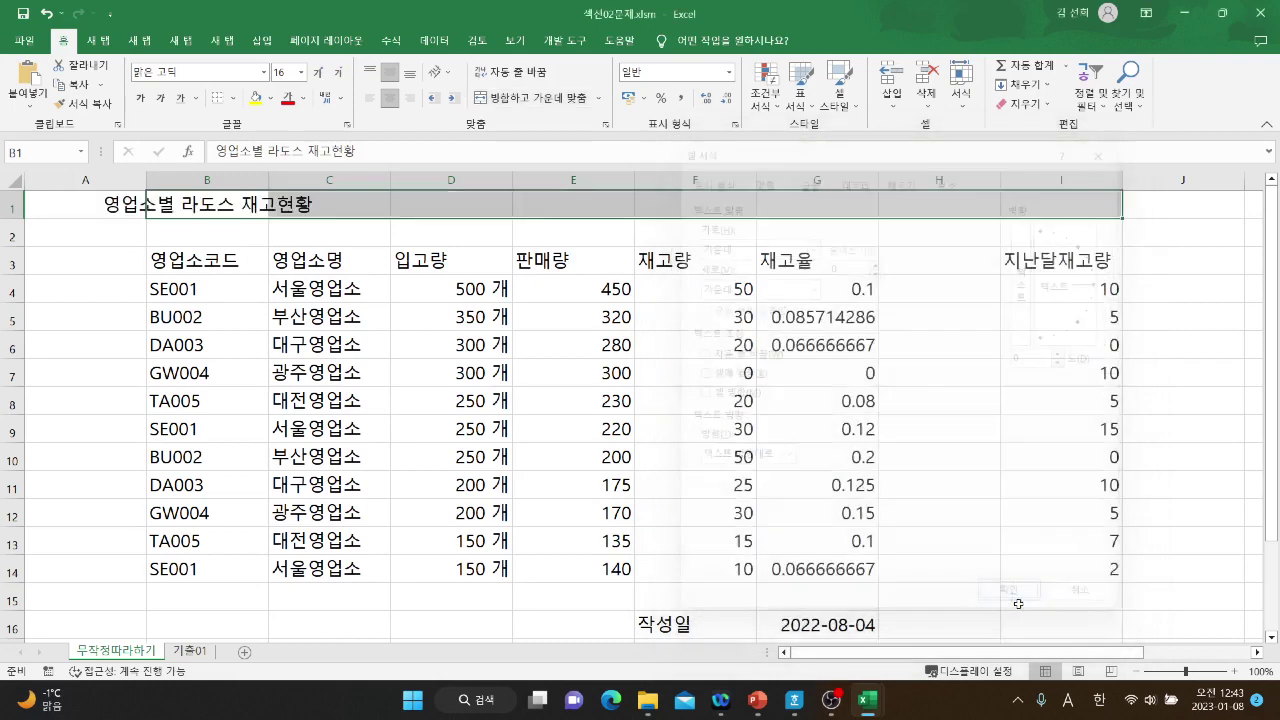
pyautogui.click(221, 232)
pyautogui.click(186, 203)
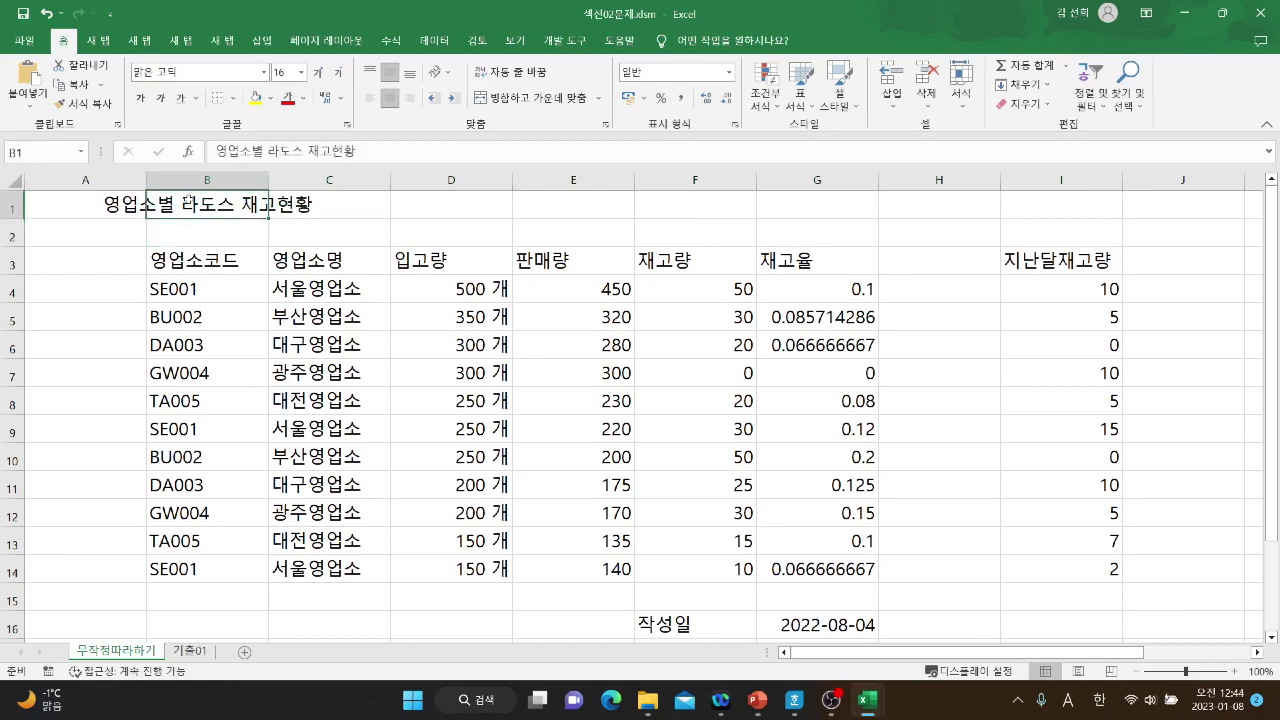
# Undo the title's unmerging, its merging across B1:I1 and the equal column widths.
pyautogui.hotkey('ctrl', 'z')
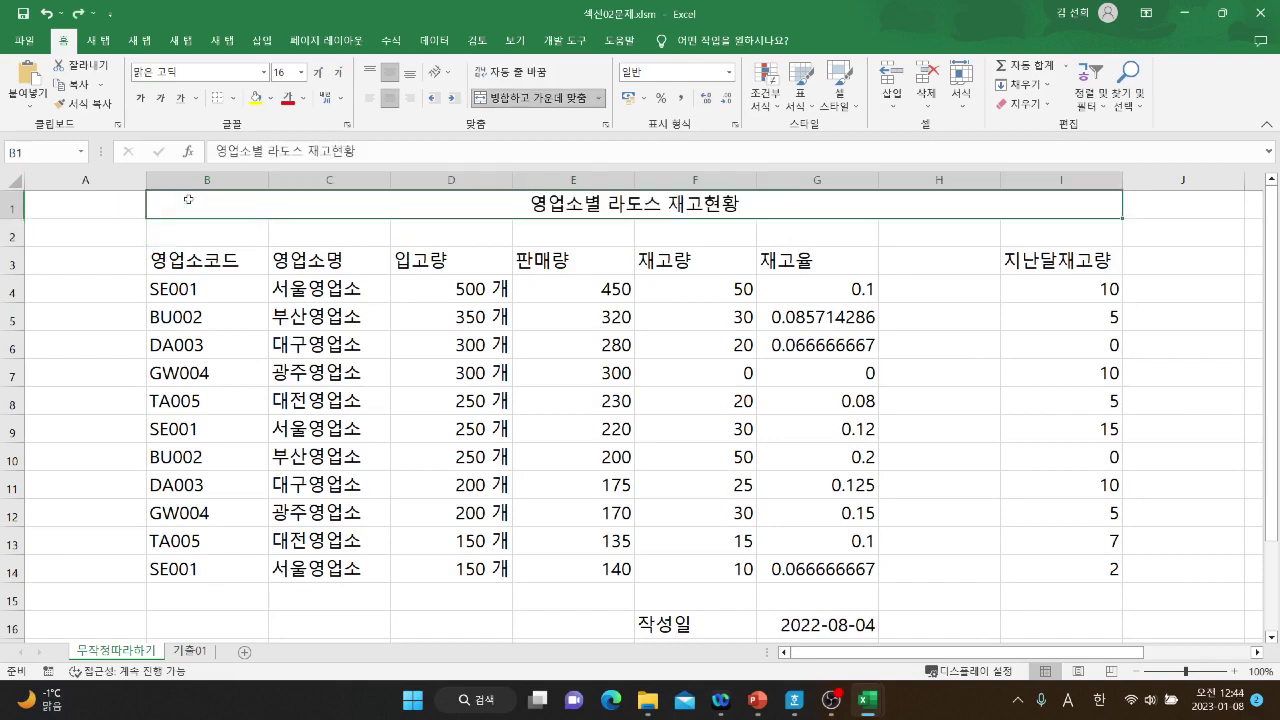
pyautogui.hotkey('ctrl', 'z')
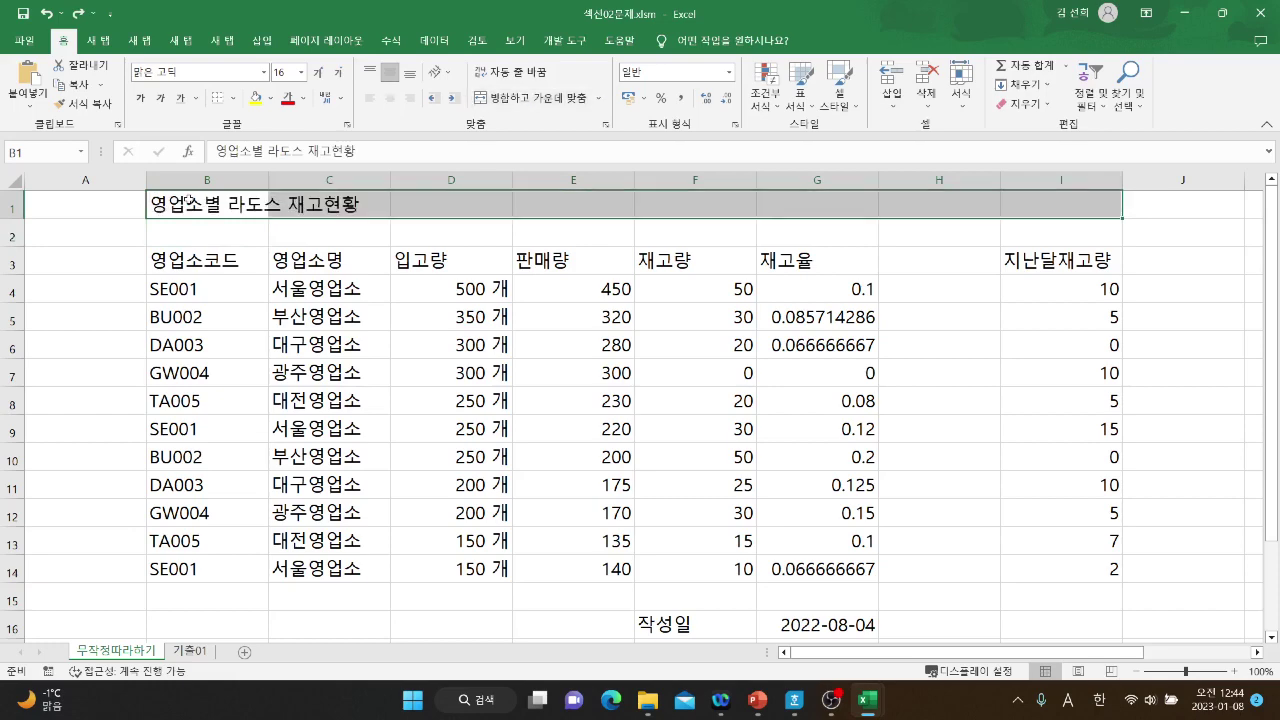
pyautogui.hotkey('ctrl', 'z')
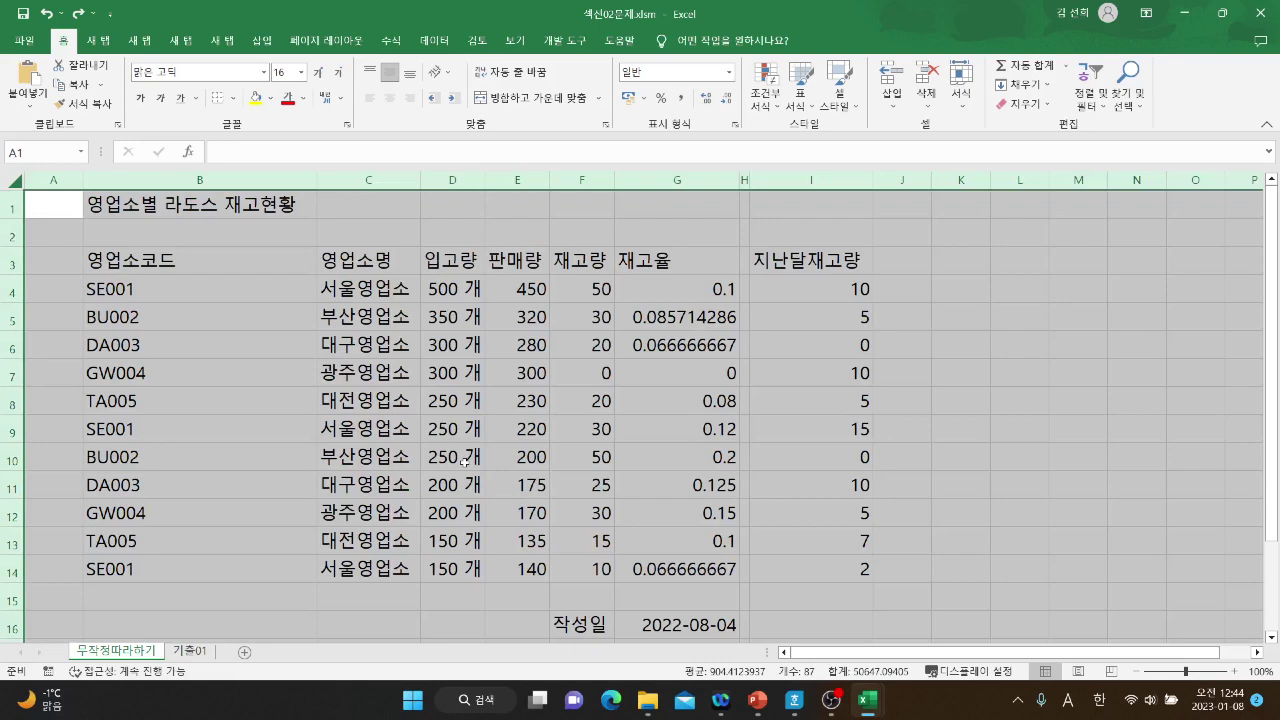
pyautogui.click(966, 531)
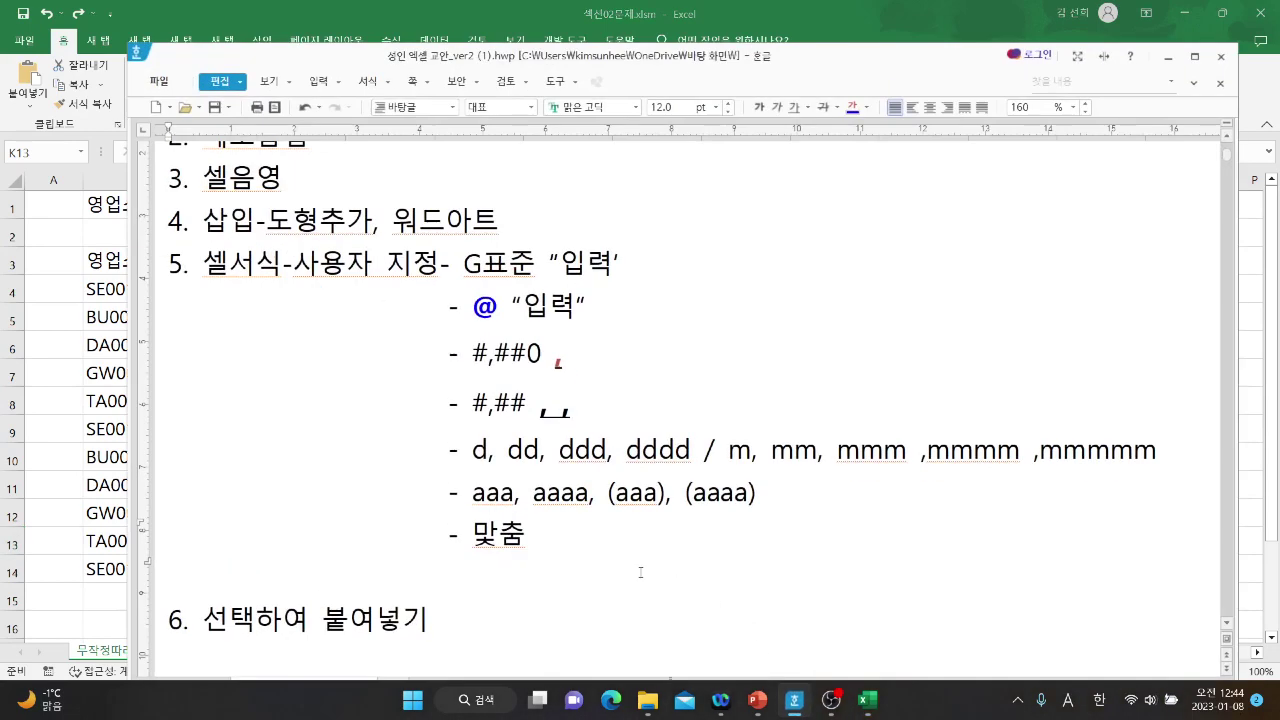
# Highlight item 6, 선택하여 붙여넣기, in the Hangul lesson notes and return to the Excel worksheet.
pyautogui.scroll(-4, 484, 552)
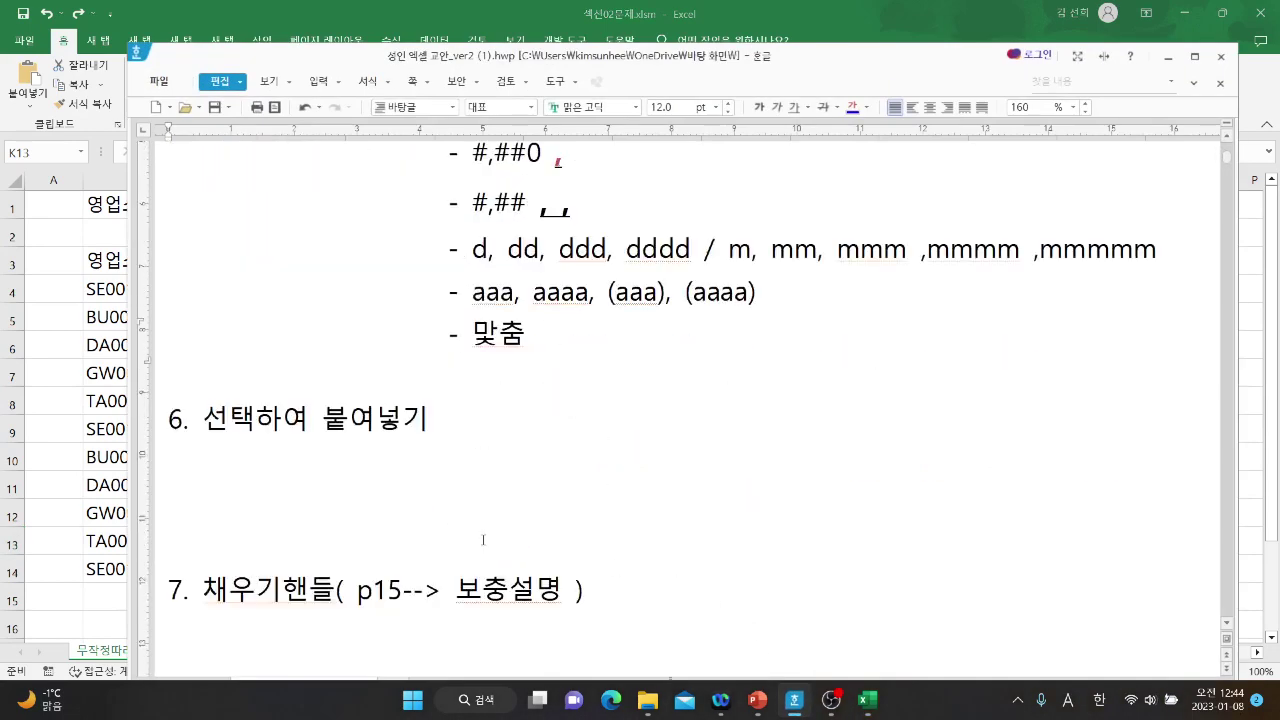
pyautogui.moveTo(472, 432); pyautogui.dragTo(203, 430)
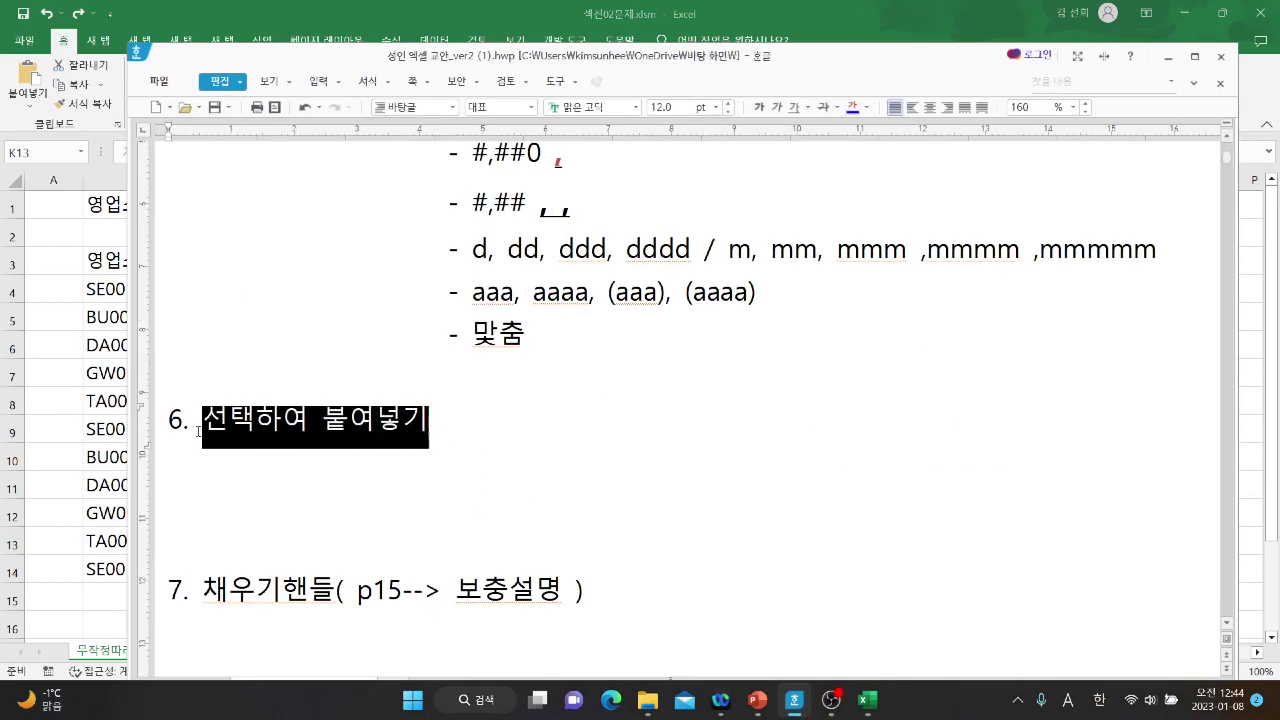
pyautogui.click(1168, 61)
pyautogui.click(990, 454)
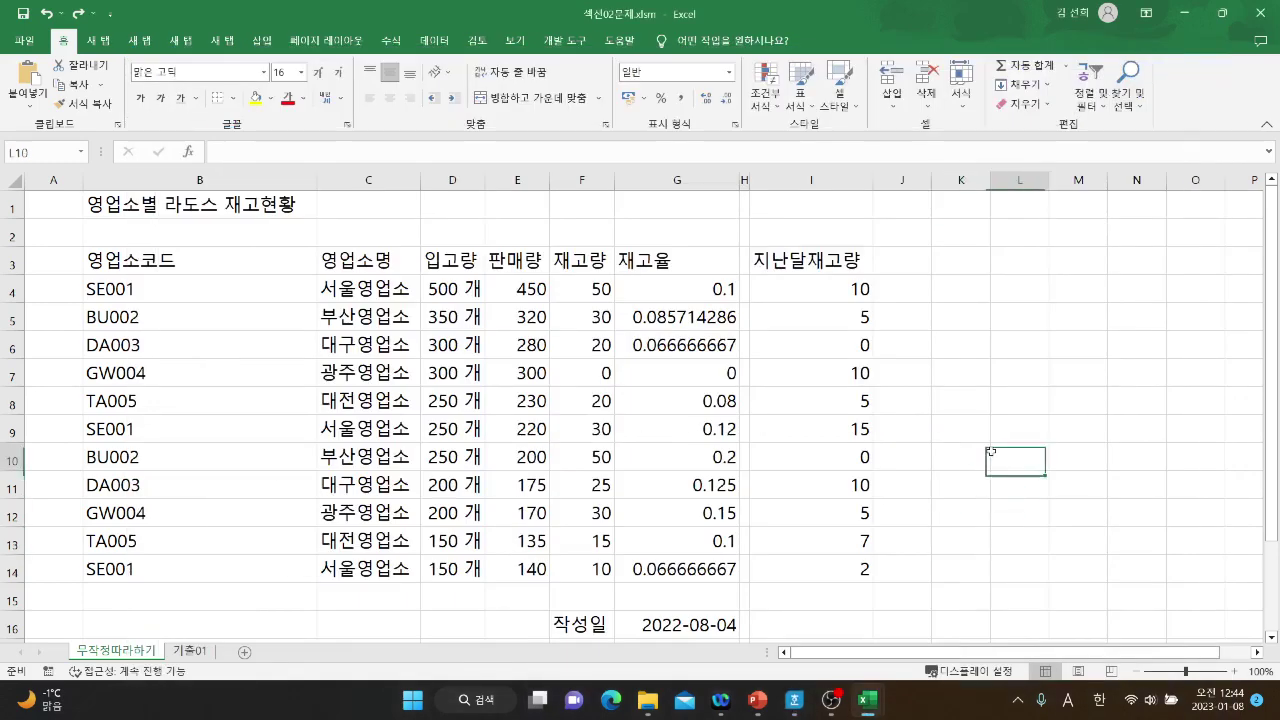
# Copy the branch names in C4:C14 to the cells starting at M4, and undo the paste.
pyautogui.moveTo(372, 287); pyautogui.dragTo(364, 568)
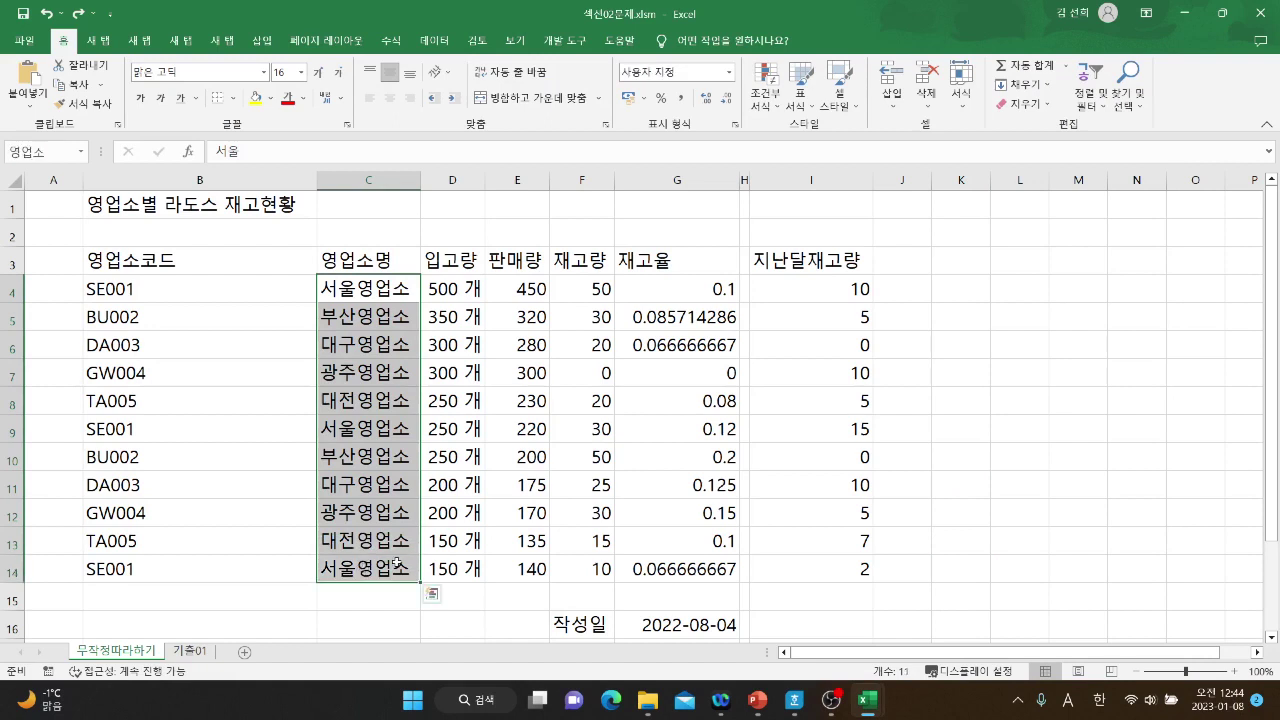
pyautogui.hotkey('ctrl', 'c')
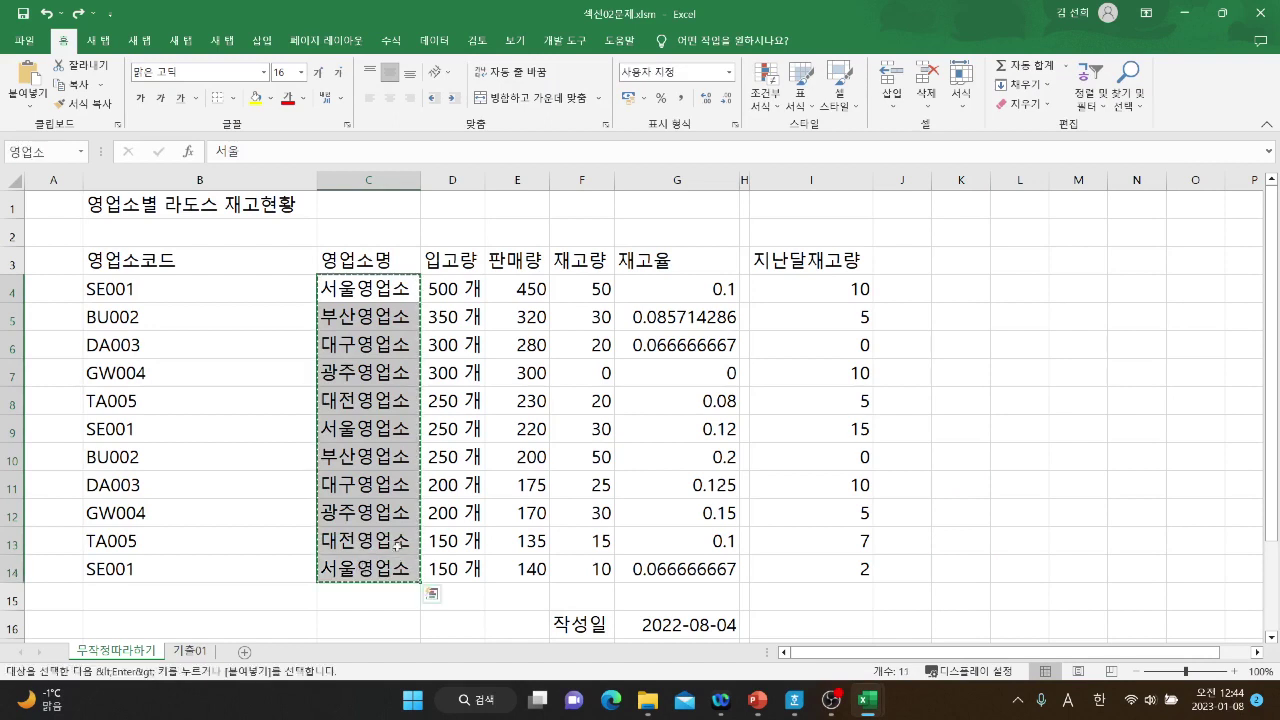
pyautogui.rightClick(400, 411)
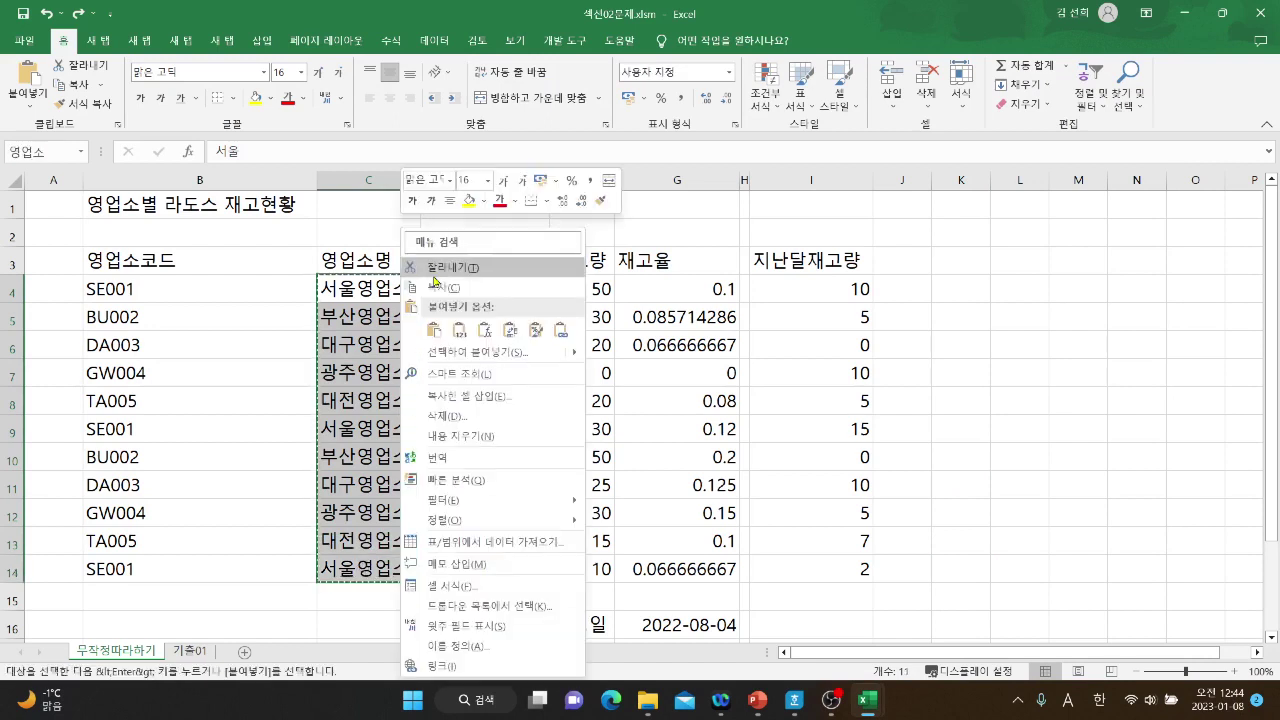
pyautogui.click(440, 287)
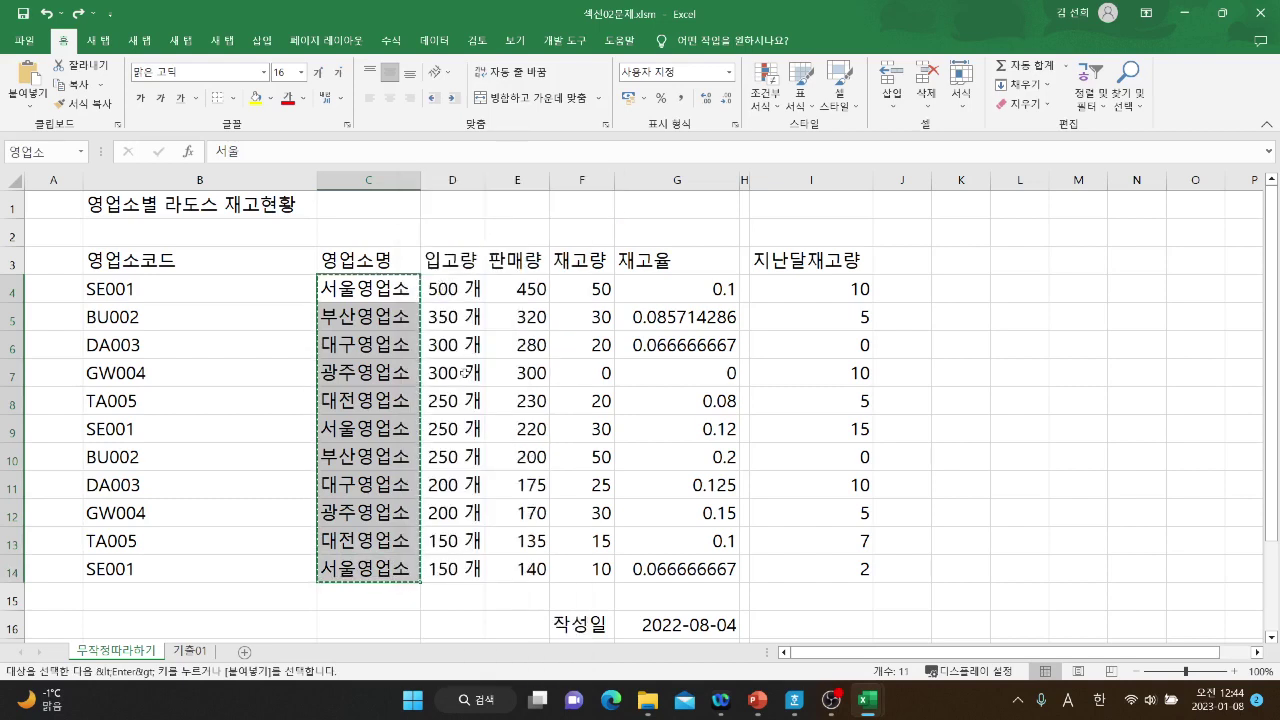
pyautogui.click(1080, 269)
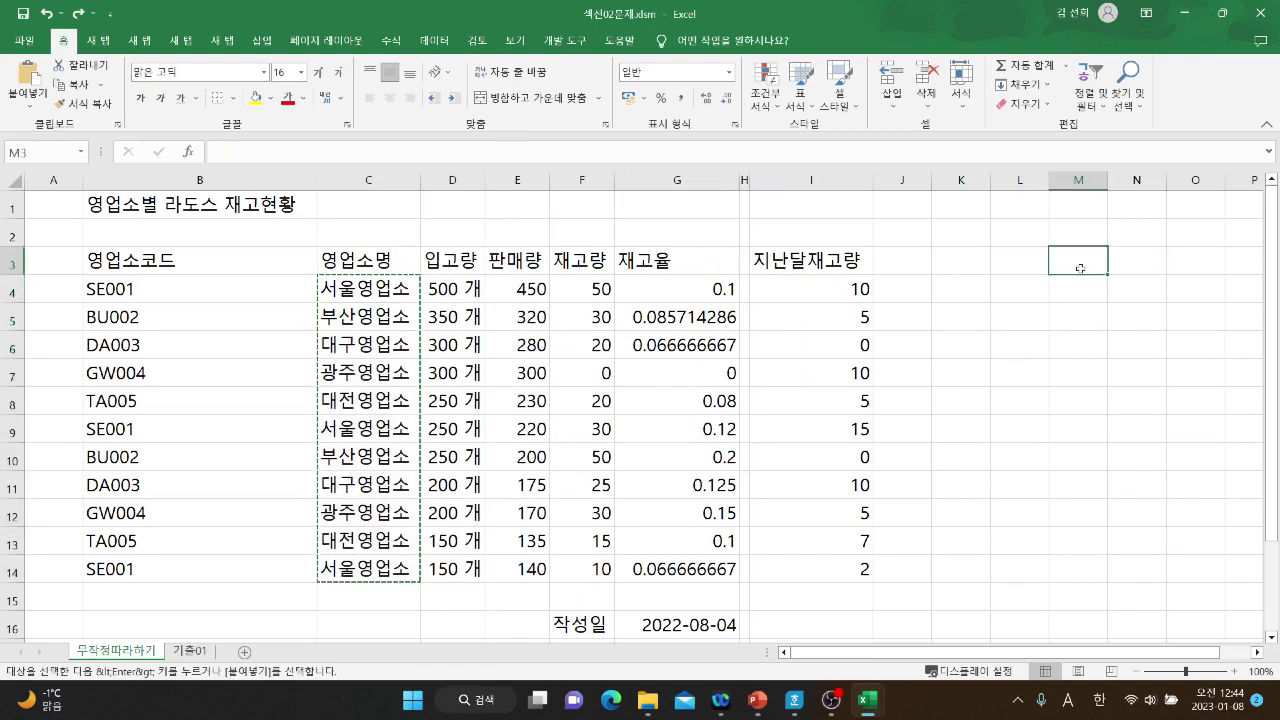
pyautogui.click(1093, 286)
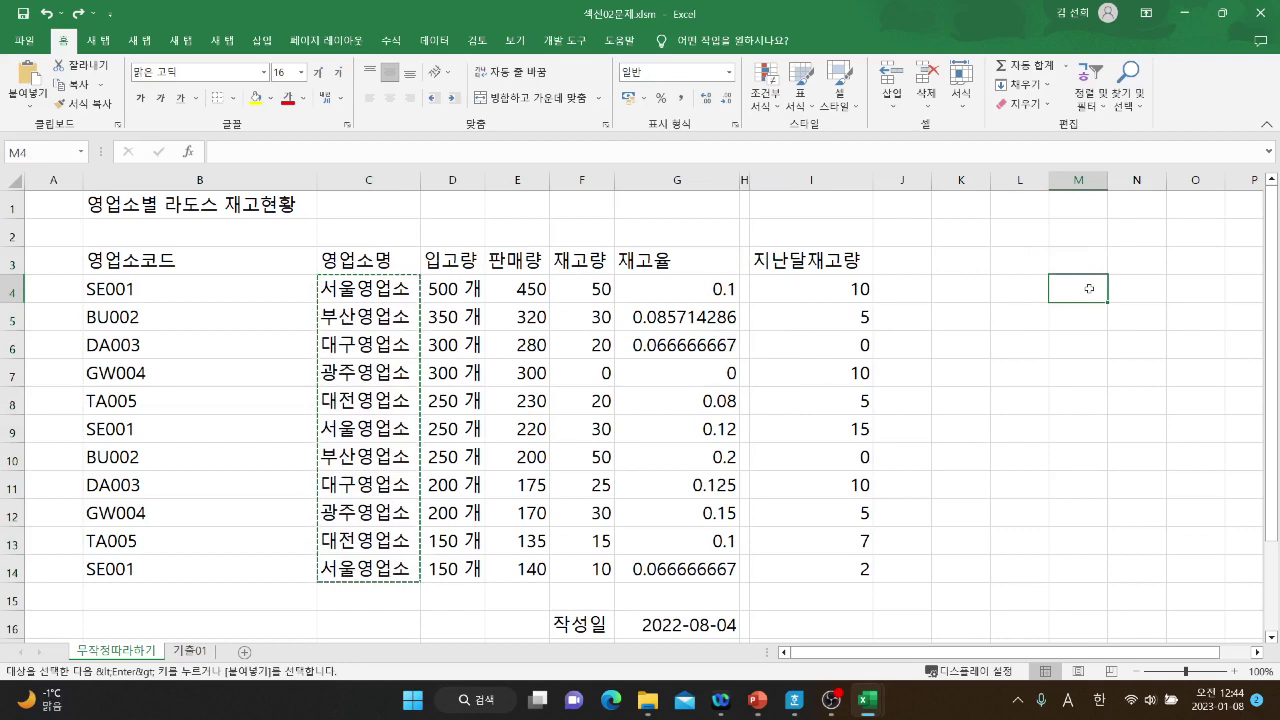
pyautogui.rightClick(1090, 288)
pyautogui.click(1123, 352)
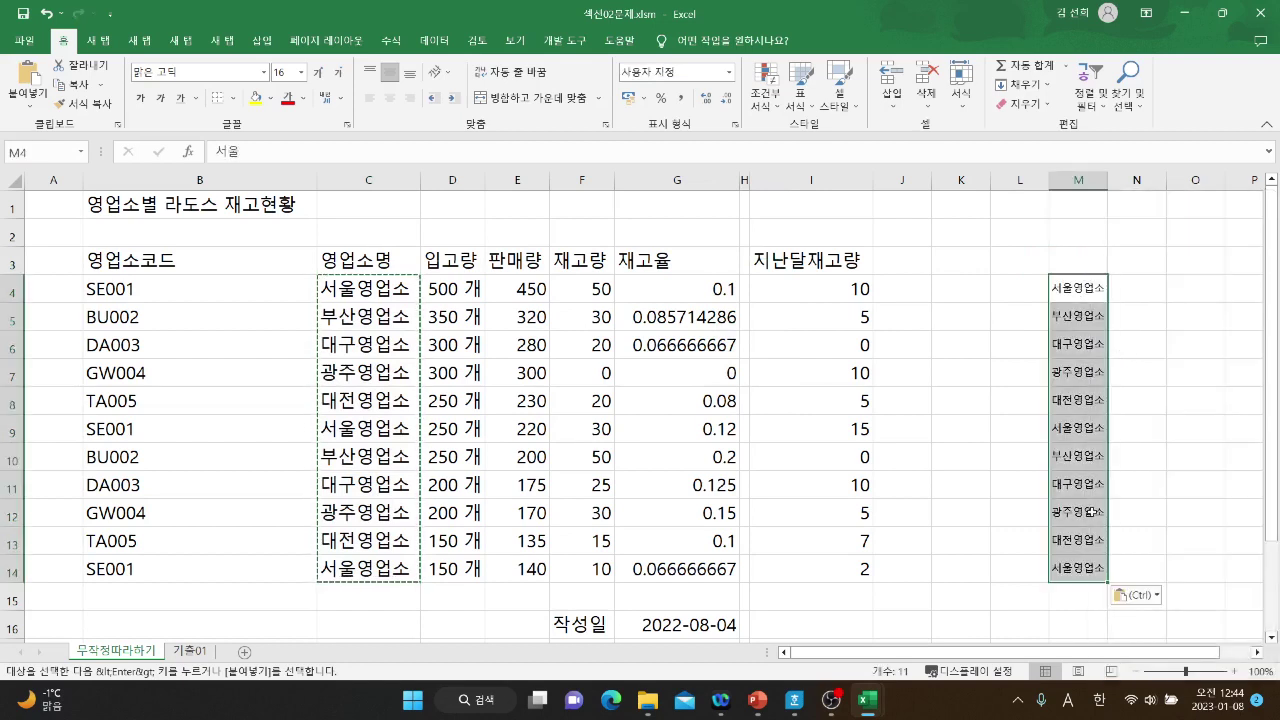
pyautogui.hotkey('ctrl', 'z')
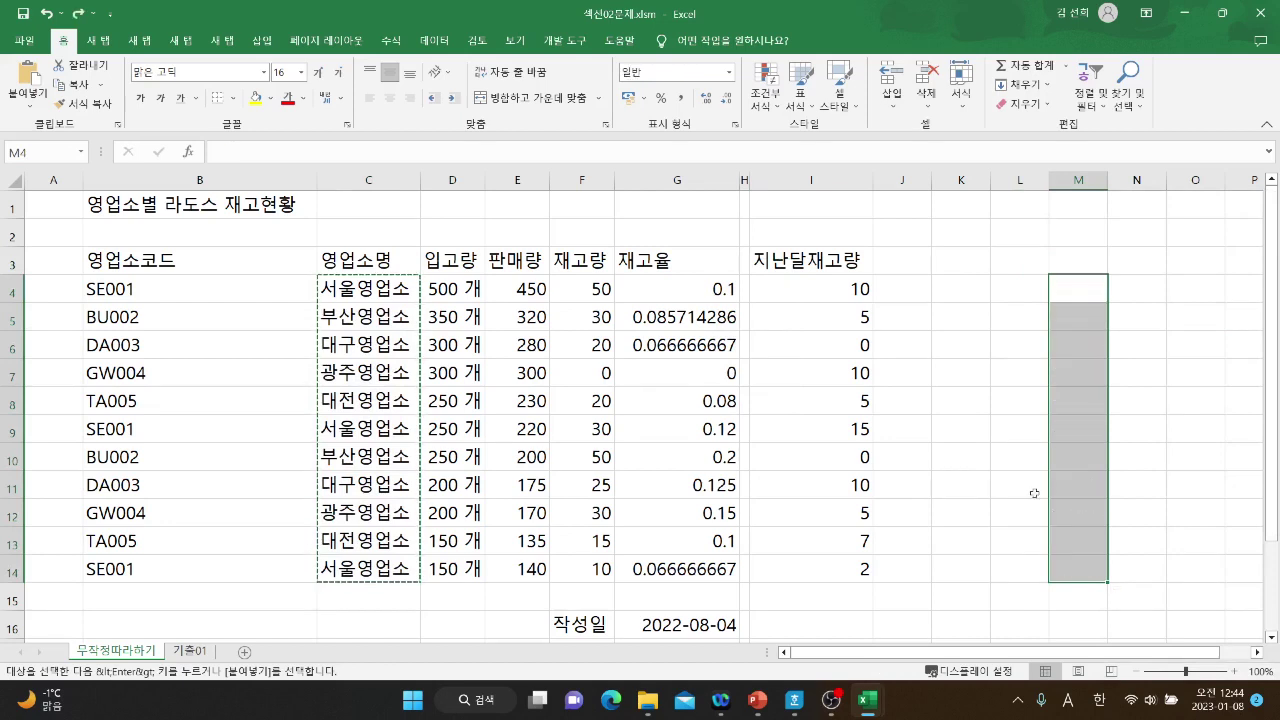
# Copy the branch names in C4:C14 again.
pyautogui.click(995, 478)
pyautogui.moveTo(375, 283); pyautogui.dragTo(380, 550)
pyautogui.hotkey('ctrl', 'v')
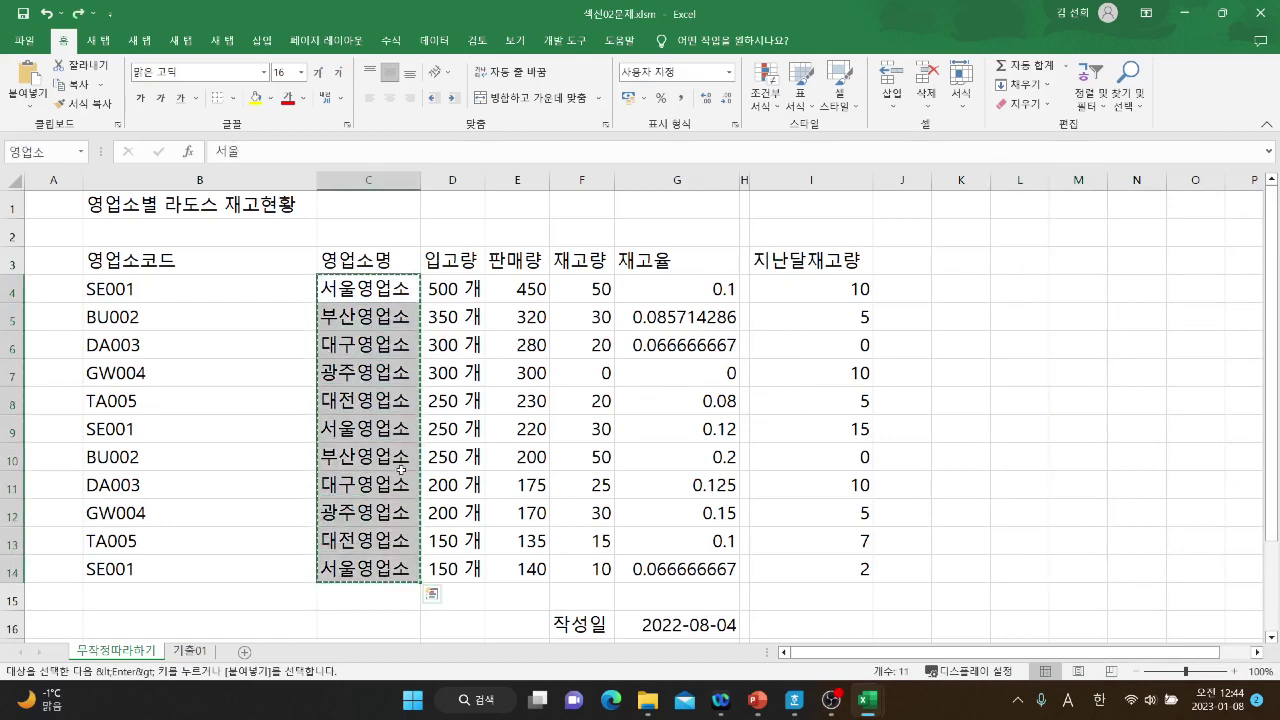
pyautogui.rightClick(371, 444)
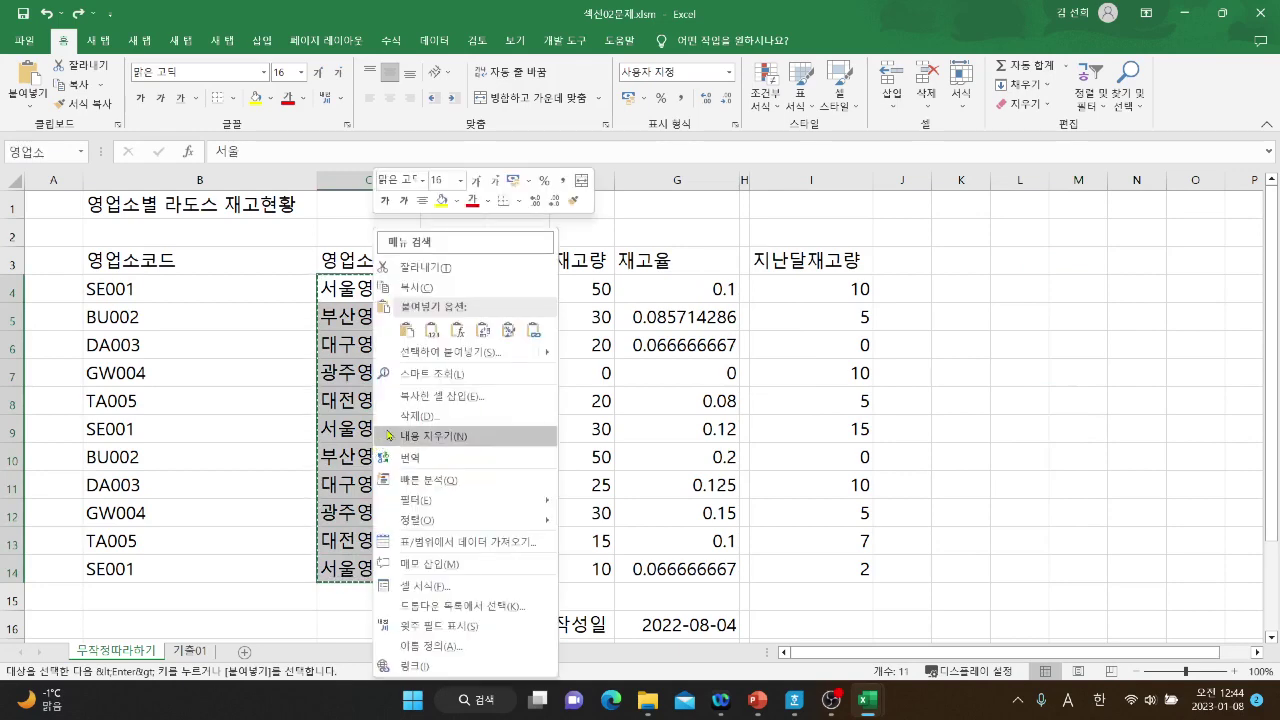
pyautogui.click(414, 287)
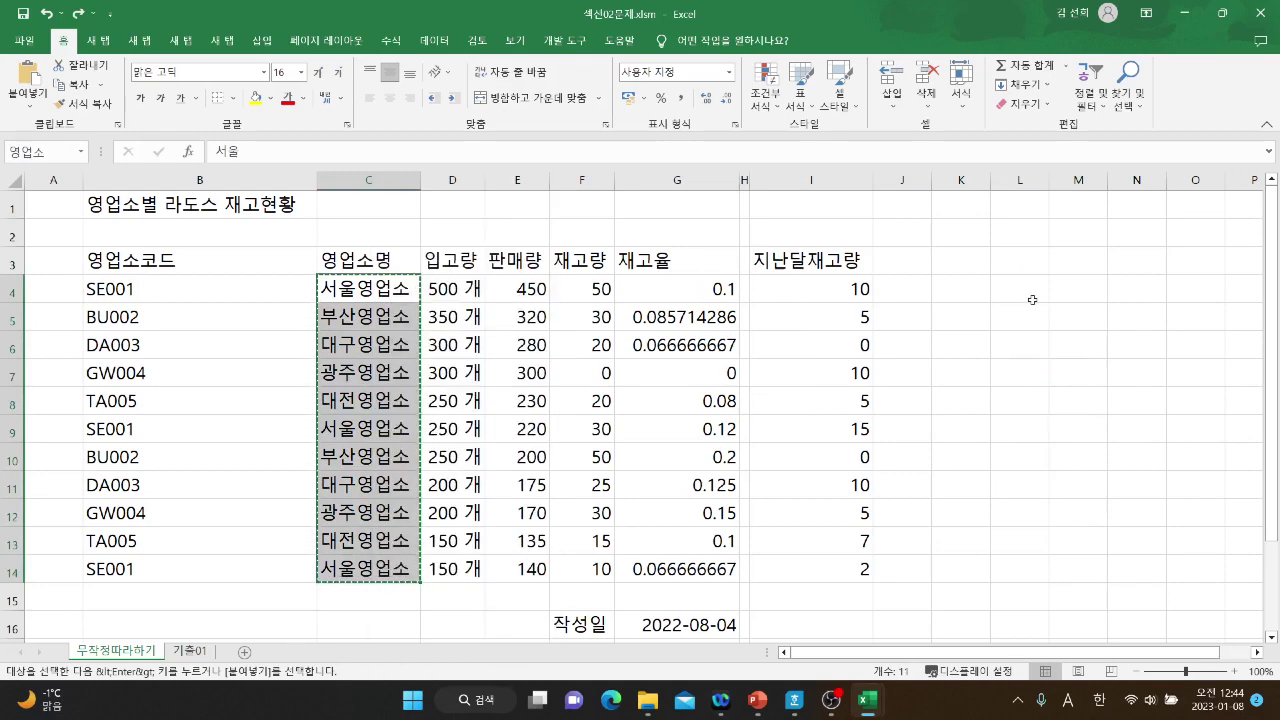
# Paste the copied branch names transposed (행/열 바꿈) from C18 with Paste Special, and delete the pasted row.
pyautogui.scroll(-2, 946, 386)
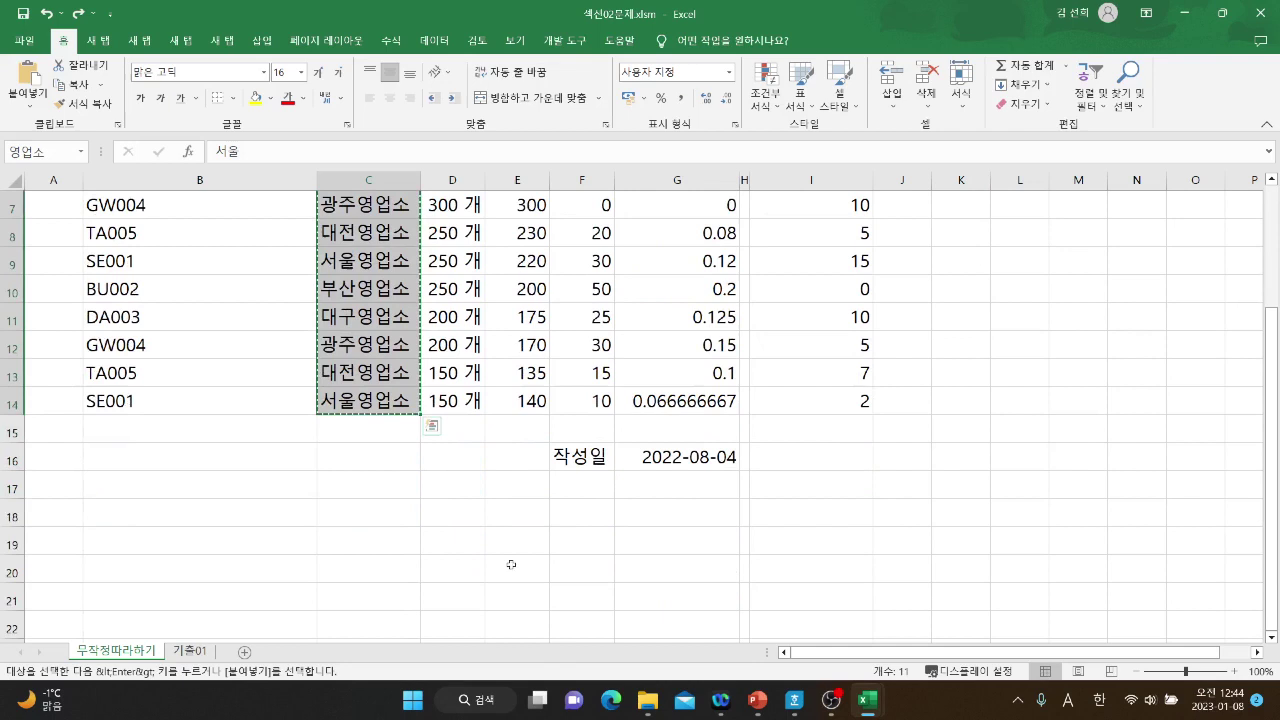
pyautogui.click(378, 516)
pyautogui.rightClick(379, 518)
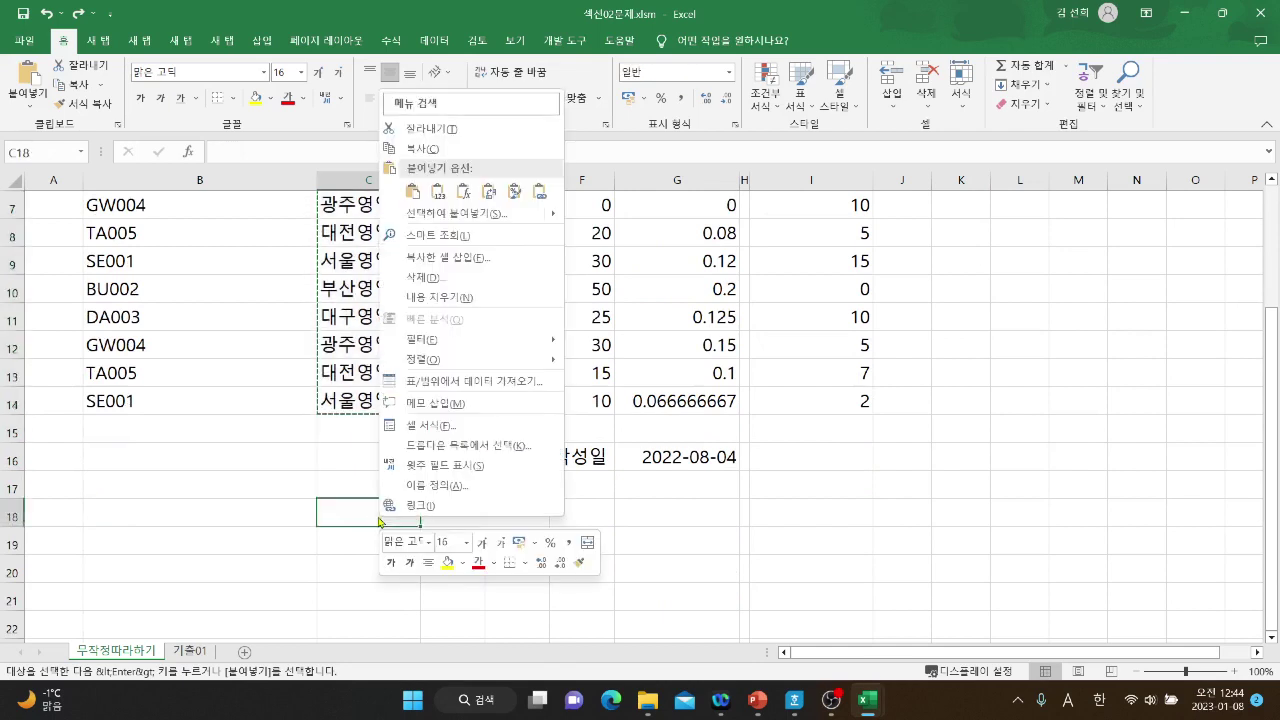
pyautogui.click(437, 214)
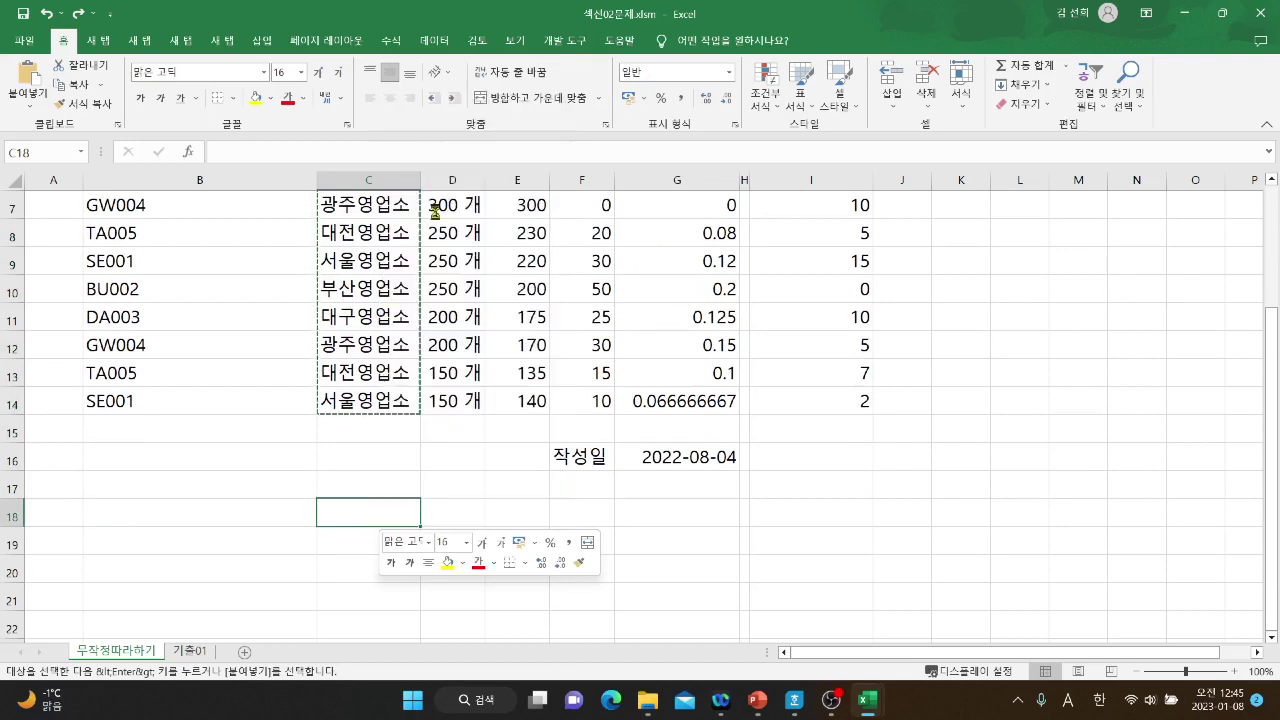
pyautogui.moveTo(449, 84); pyautogui.dragTo(760, 271)
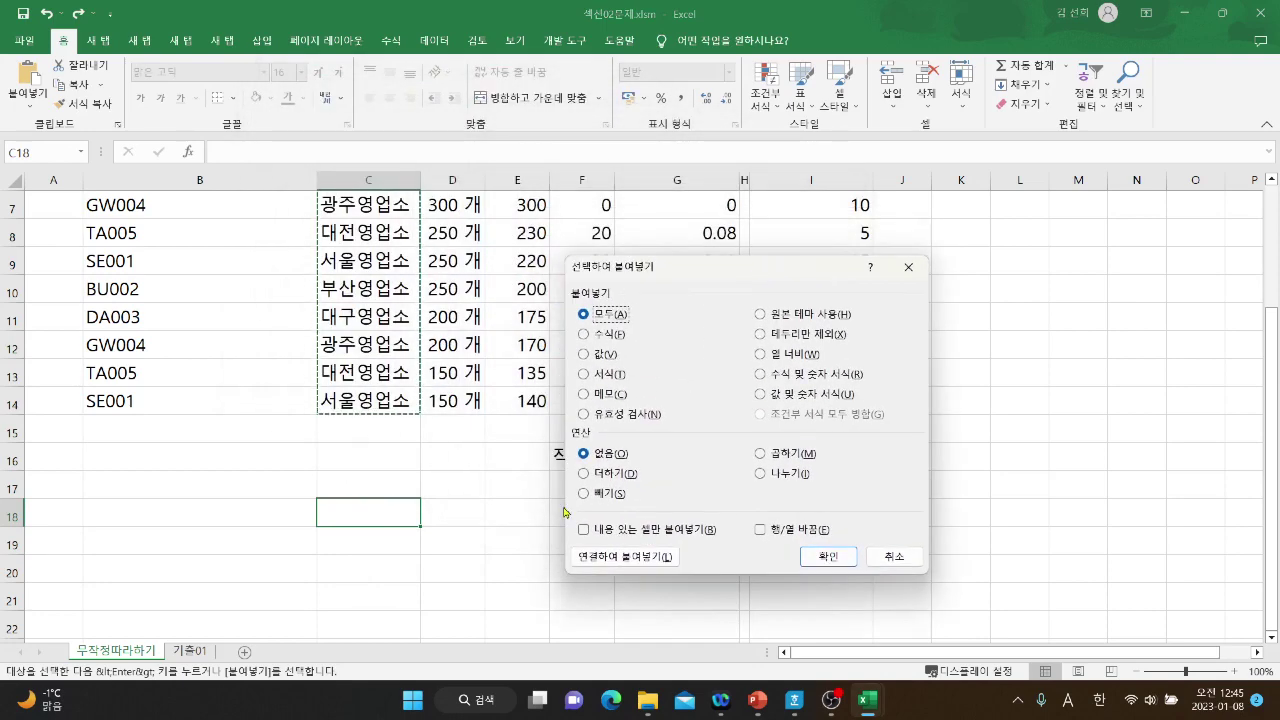
pyautogui.click(760, 529)
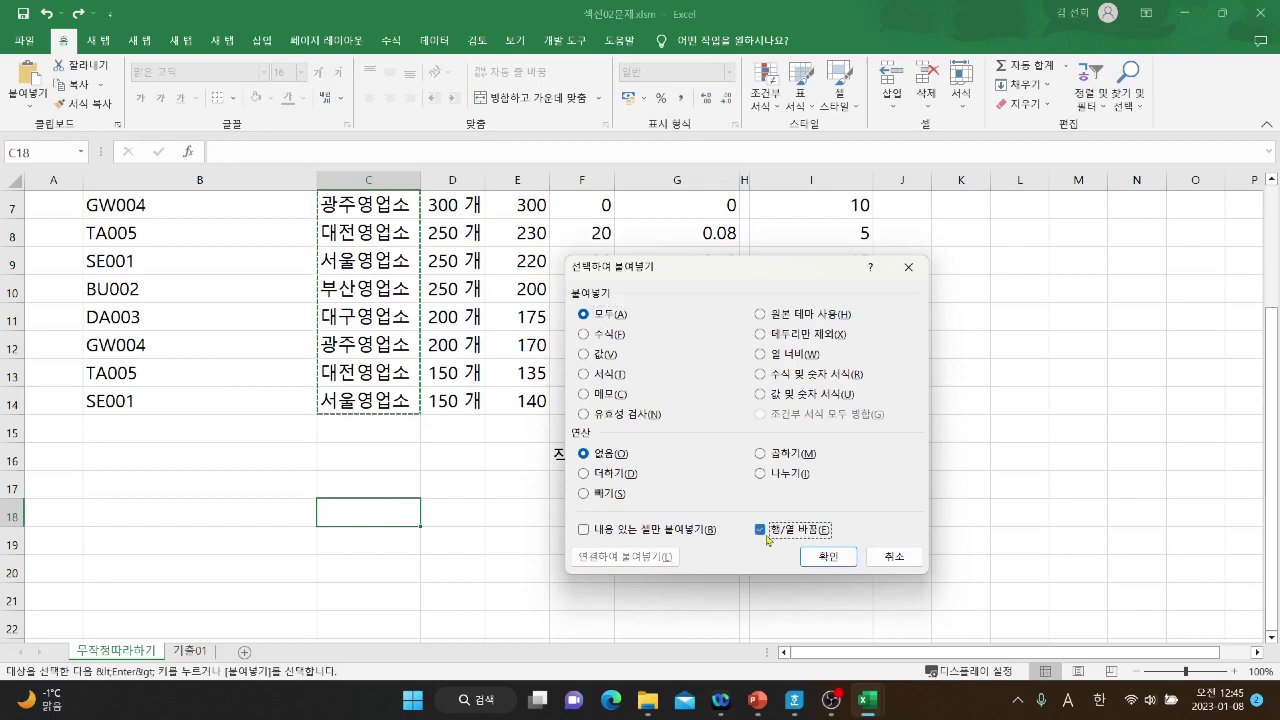
pyautogui.click(822, 560)
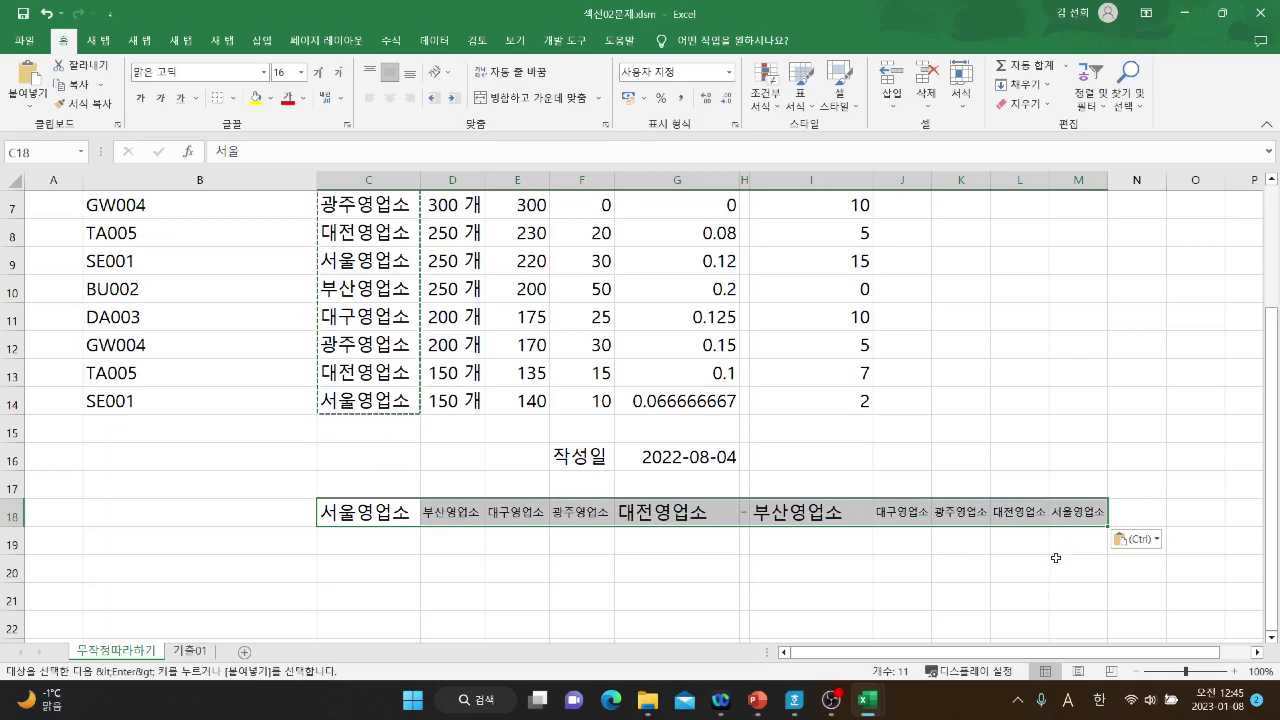
pyautogui.hotkey('ctrl', 'c')
pyautogui.press('Delete')
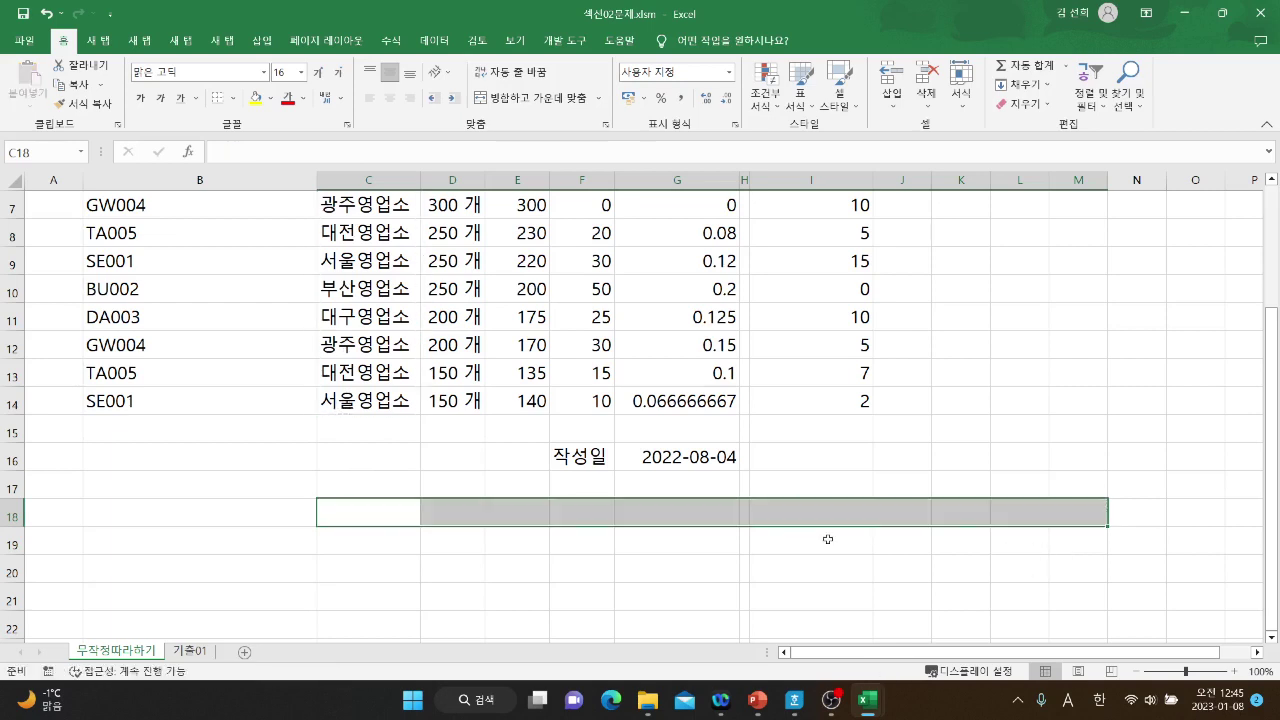
# Copy the sales quantities in E4:E14, paste them starting at L4, and end the copy mode.
pyautogui.scroll(2, 828, 539)
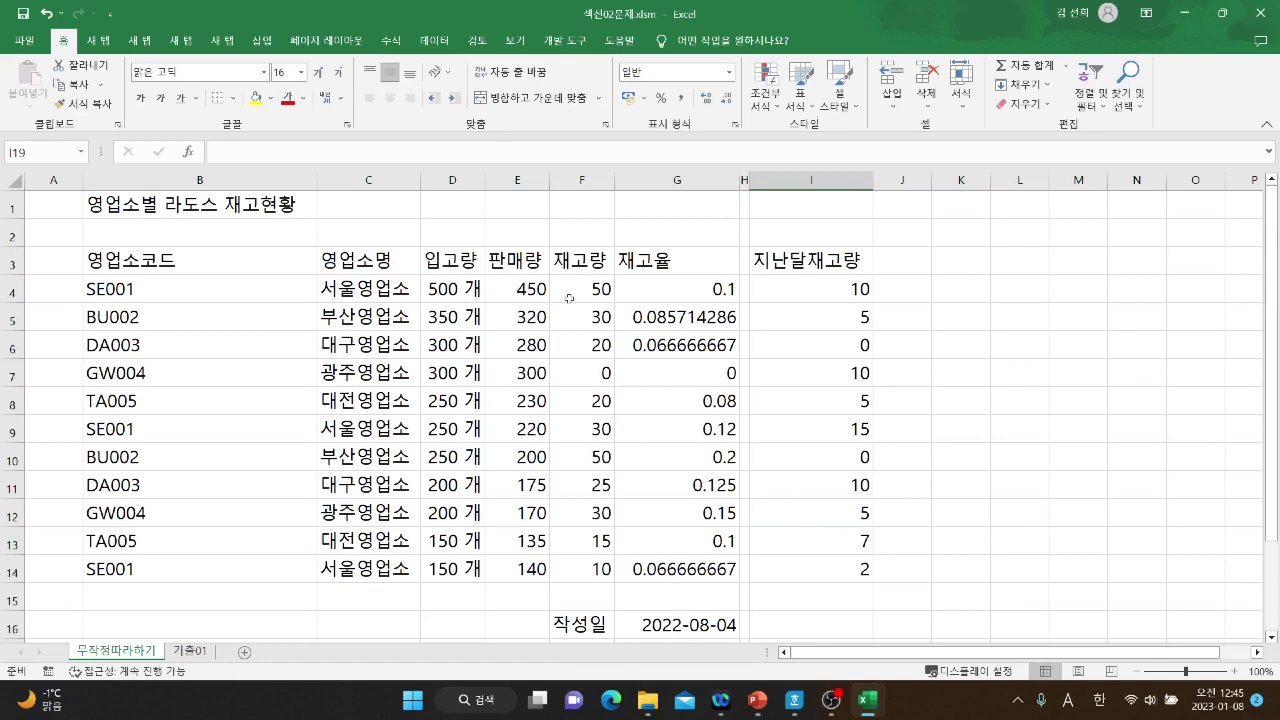
pyautogui.moveTo(516, 283); pyautogui.dragTo(524, 566)
pyautogui.hotkey('ctrl', 'c')
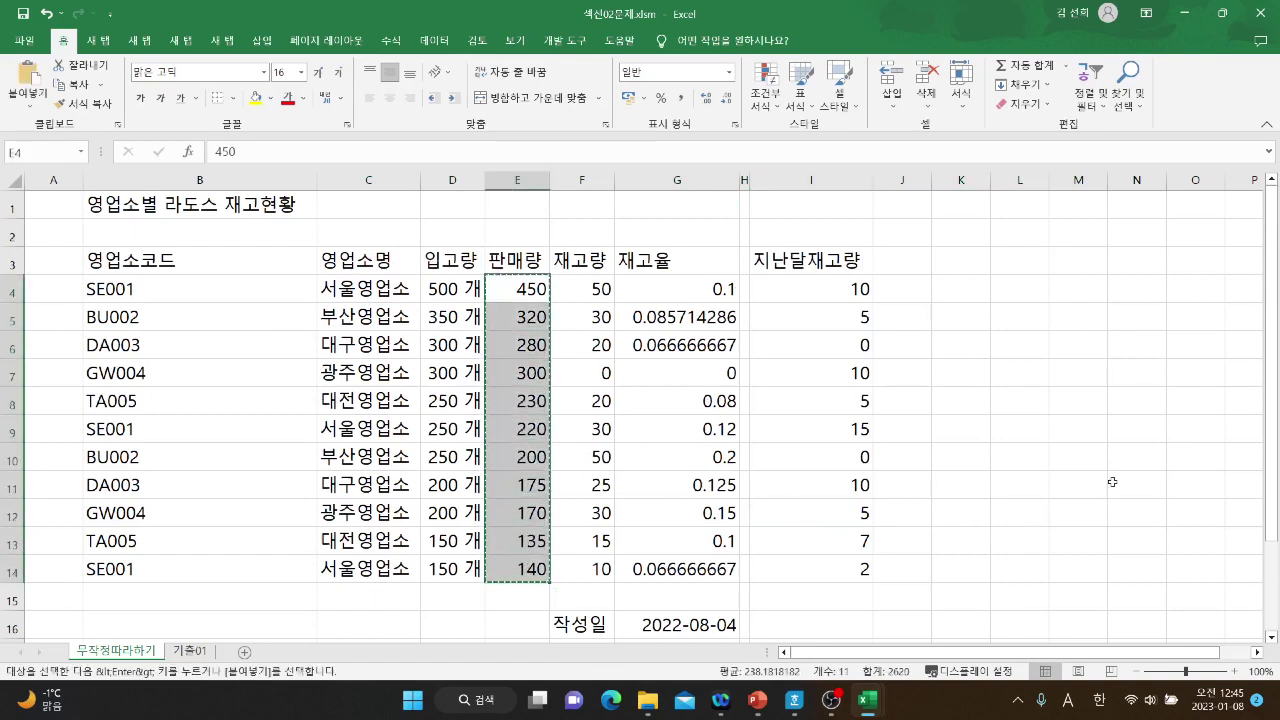
pyautogui.click(1028, 288)
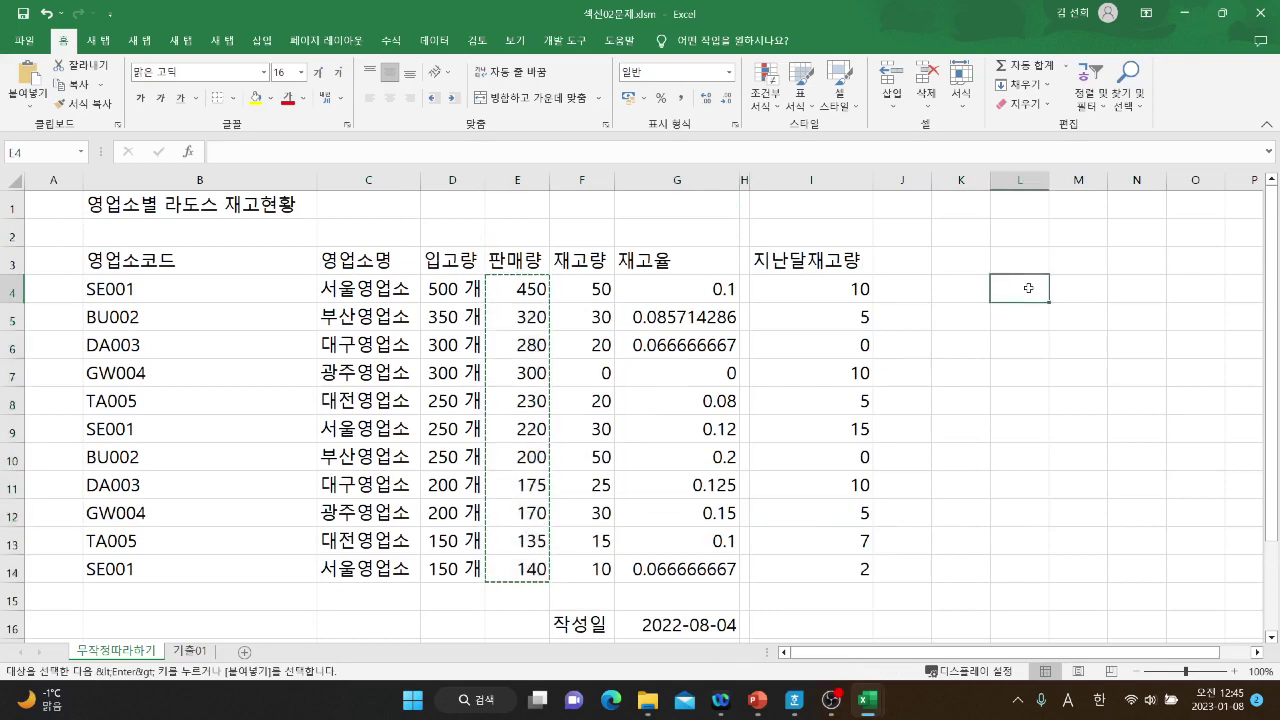
pyautogui.rightClick(1028, 288)
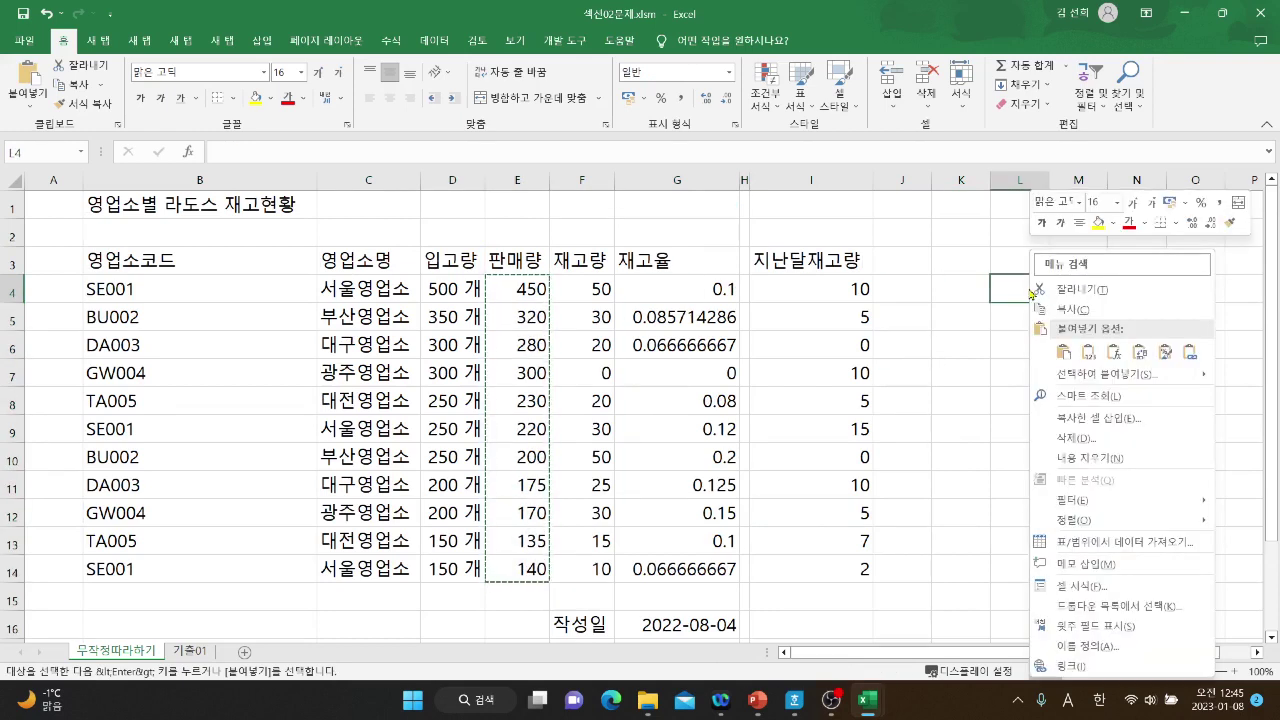
pyautogui.click(1062, 352)
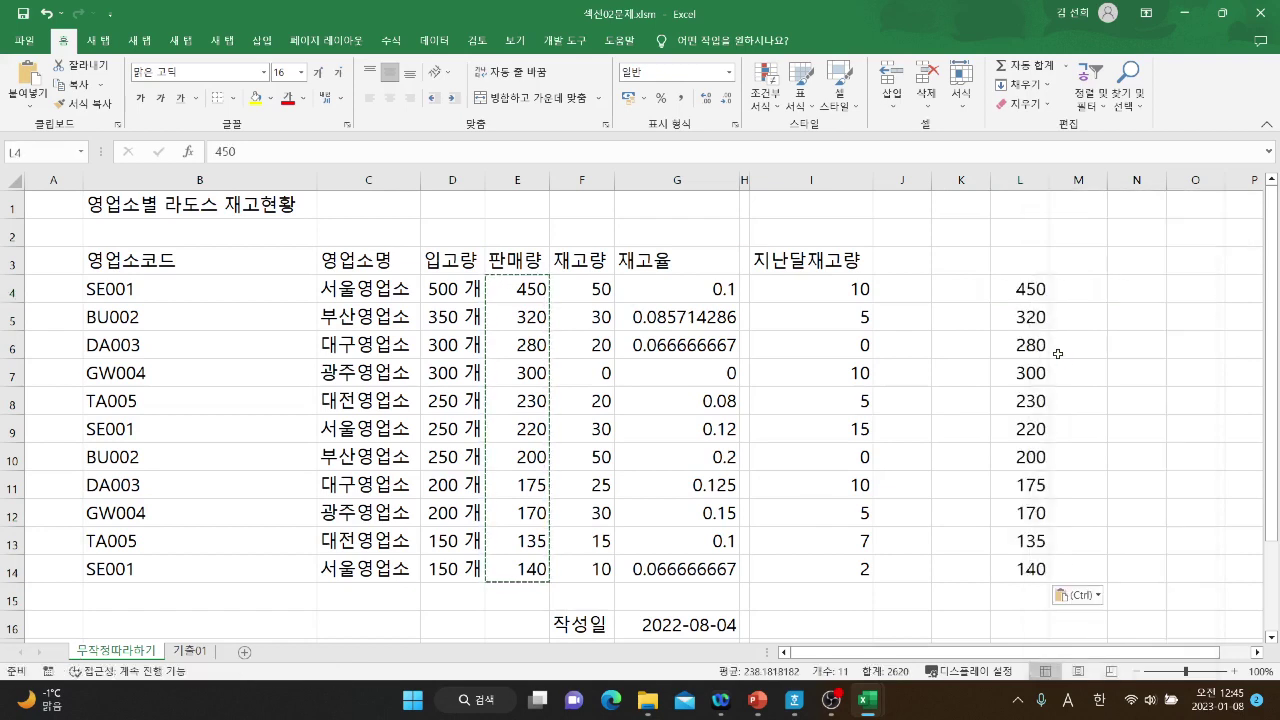
pyautogui.click(1148, 386)
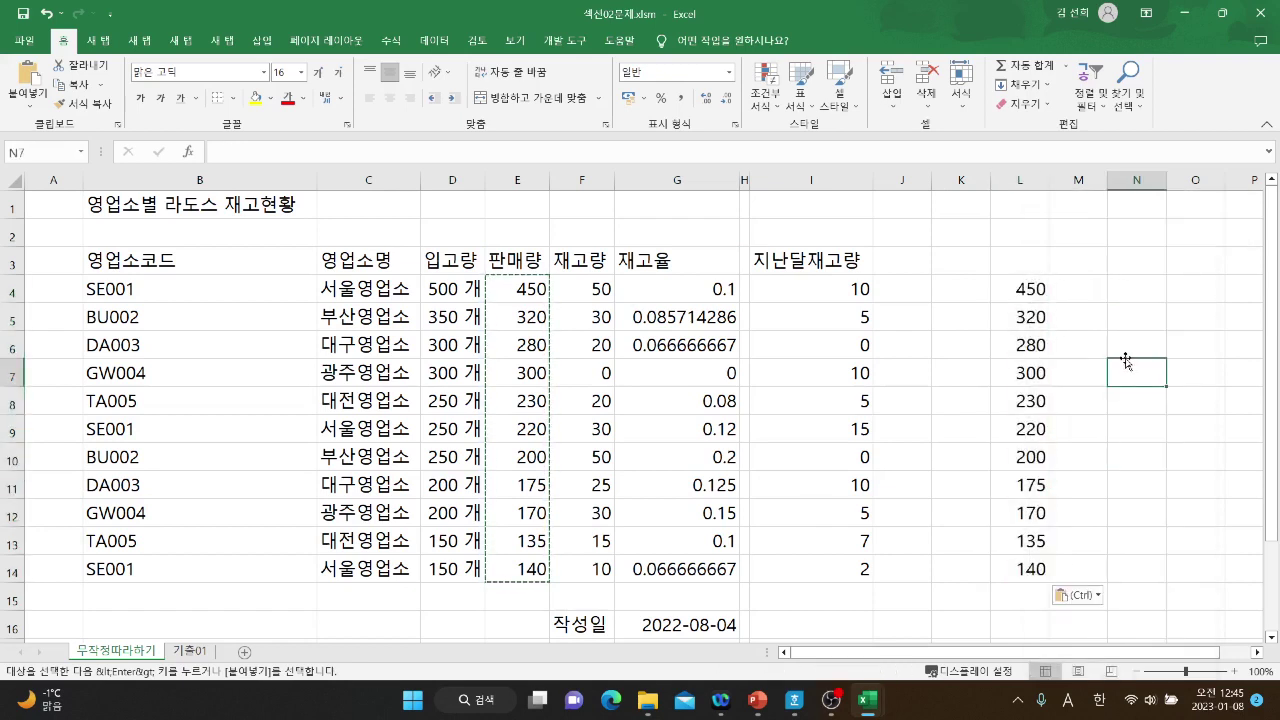
pyautogui.press('Escape')
# Copy E4:E14, subtract it from the values starting at L4 with Paste Special's 빼기 operation, and undo the subtraction.
pyautogui.moveTo(530, 289); pyautogui.dragTo(535, 569)
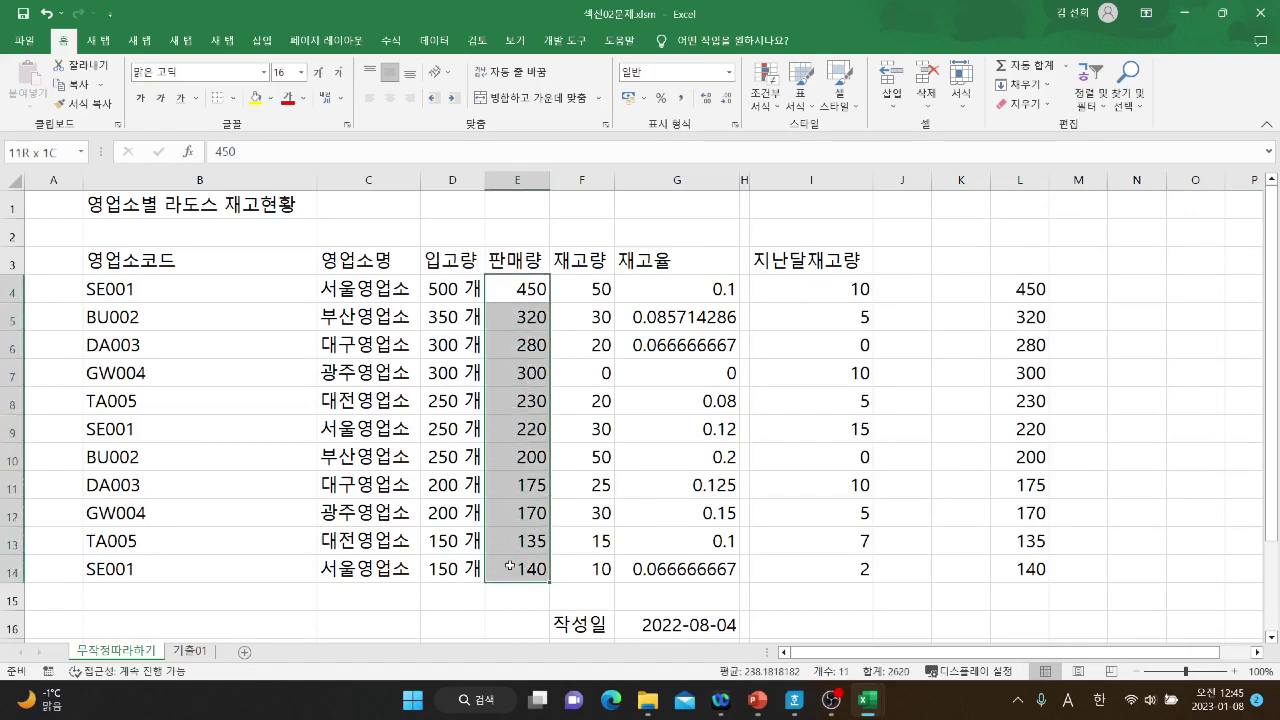
pyautogui.rightClick(522, 337)
pyautogui.click(562, 310)
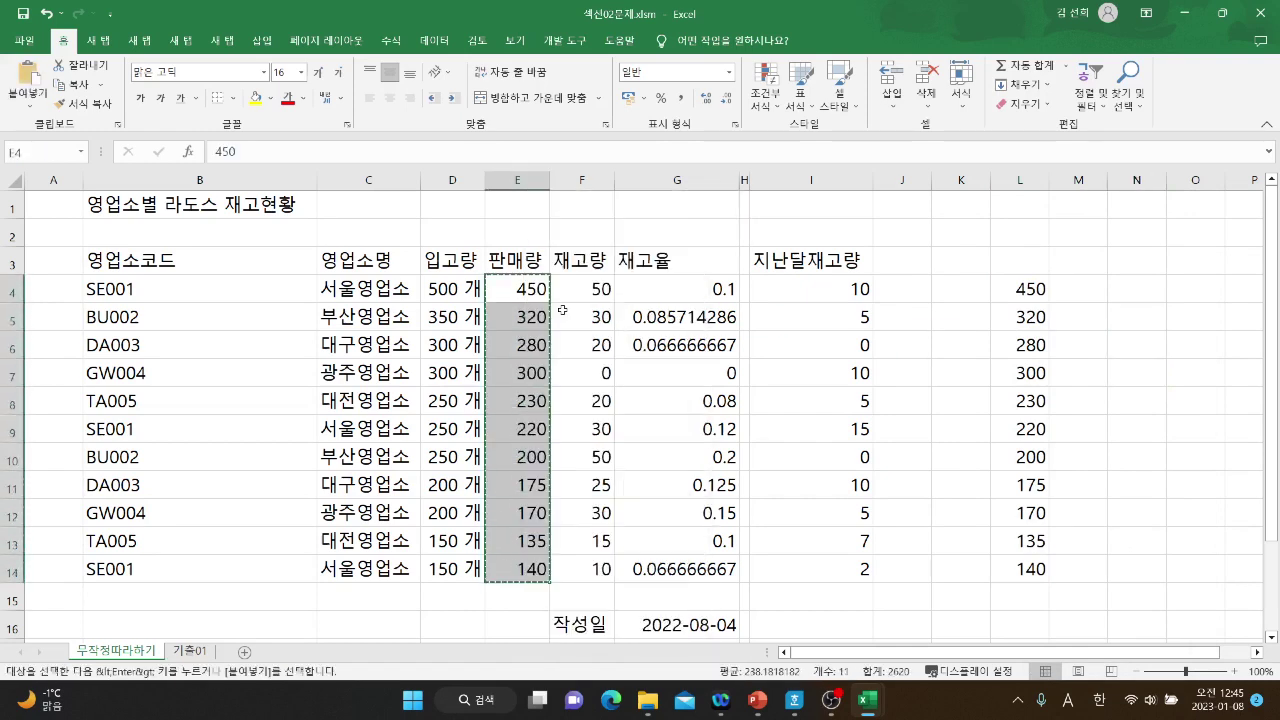
pyautogui.click(1005, 290)
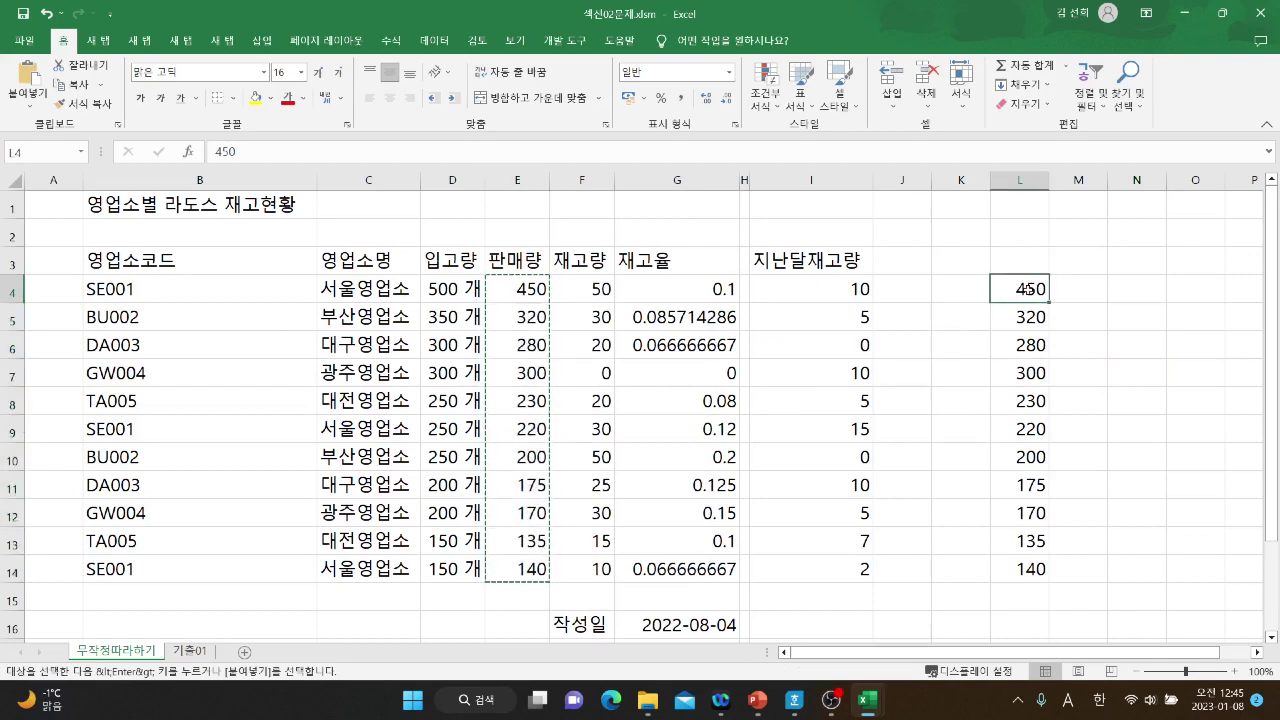
pyautogui.moveTo(1027, 289)
pyautogui.mouseDown()
pyautogui.moveTo(1020, 572)
pyautogui.moveTo(1016, 288)
pyautogui.mouseUp()
pyautogui.rightClick(1016, 288)
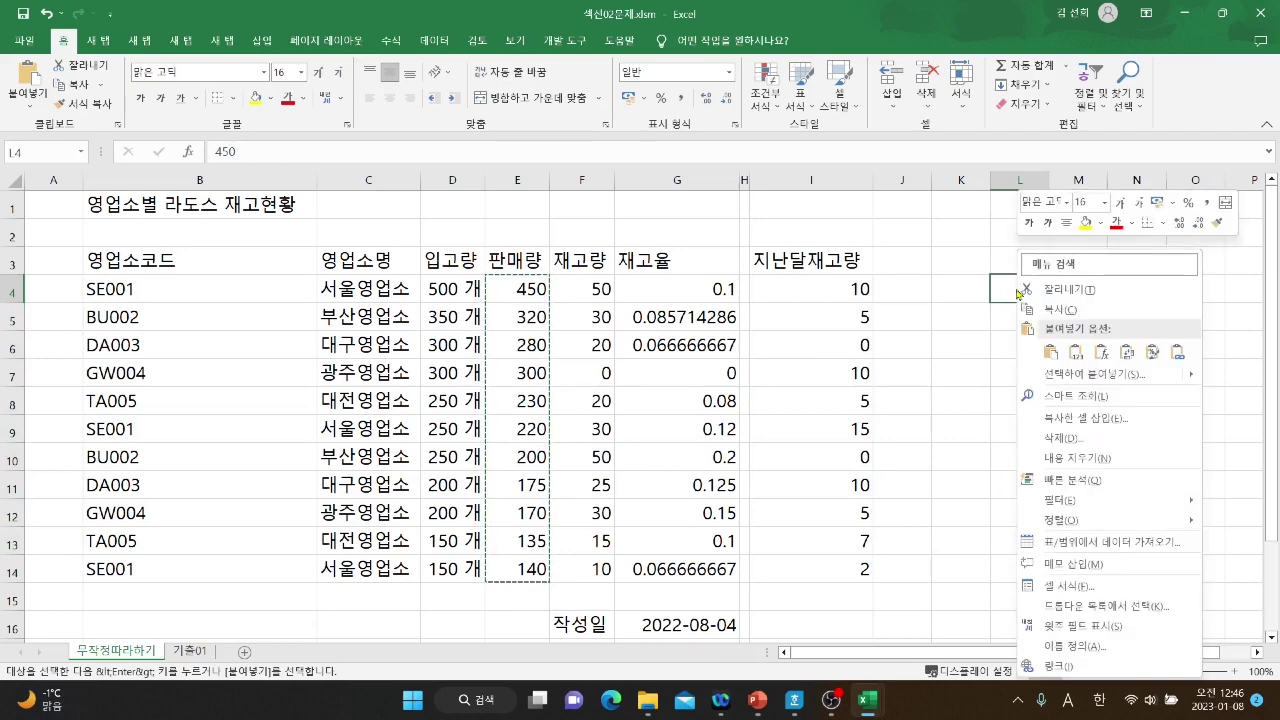
pyautogui.click(1095, 373)
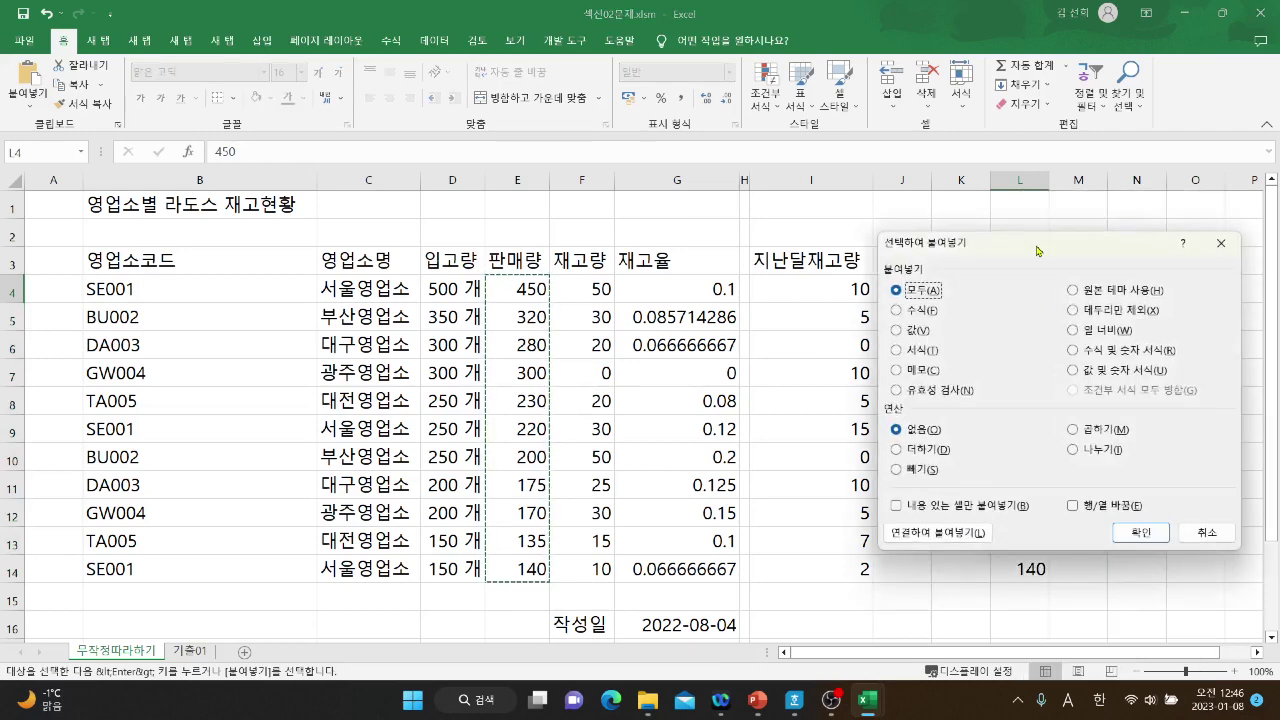
pyautogui.moveTo(1040, 250); pyautogui.dragTo(750, 190)
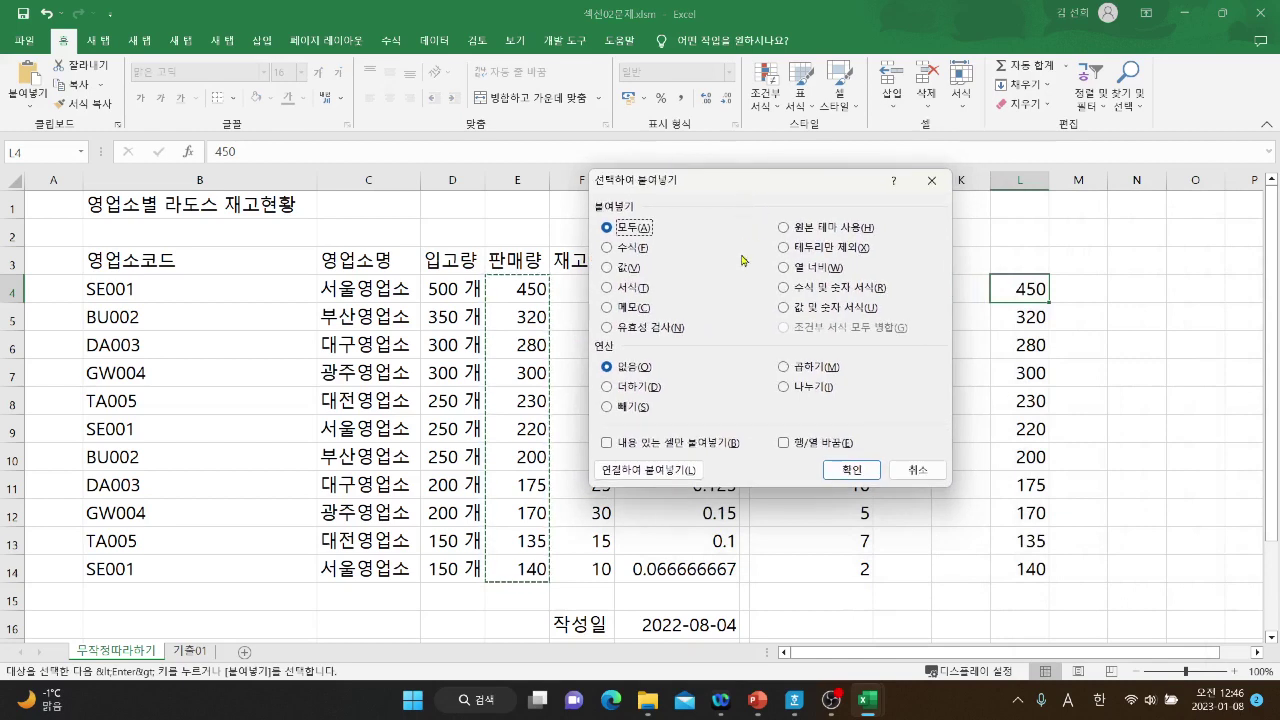
pyautogui.click(624, 407)
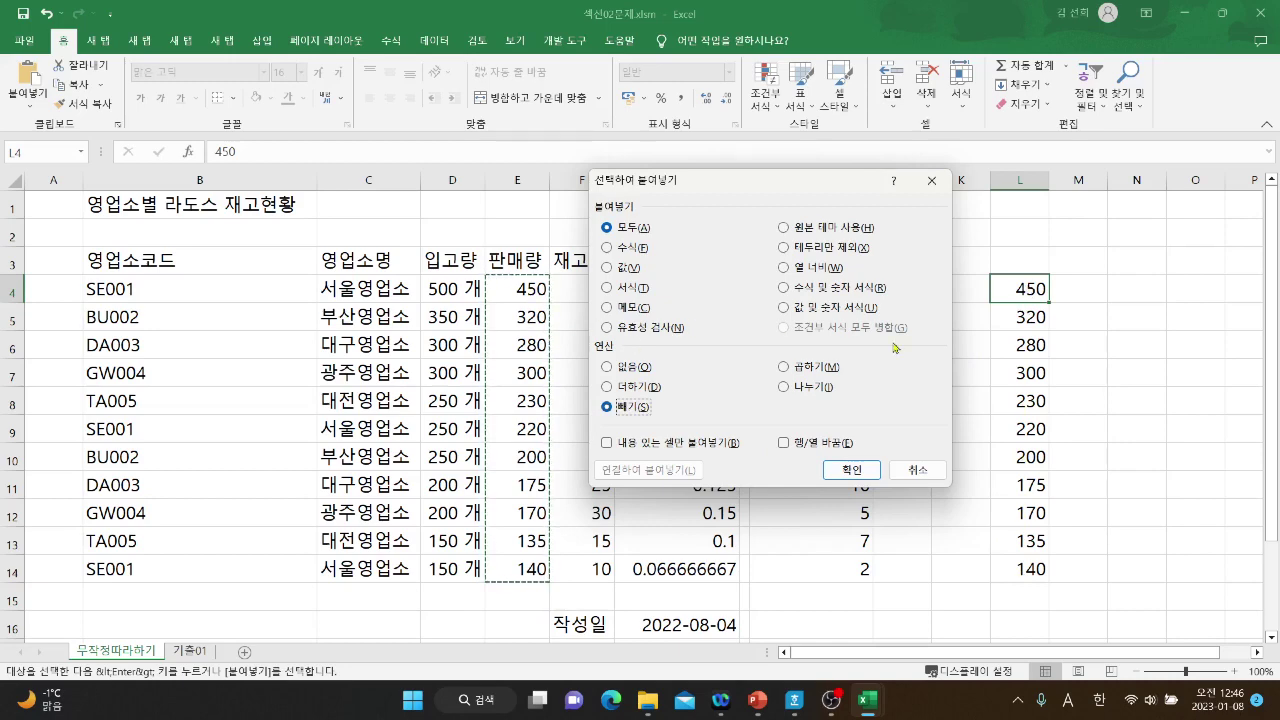
pyautogui.click(832, 471)
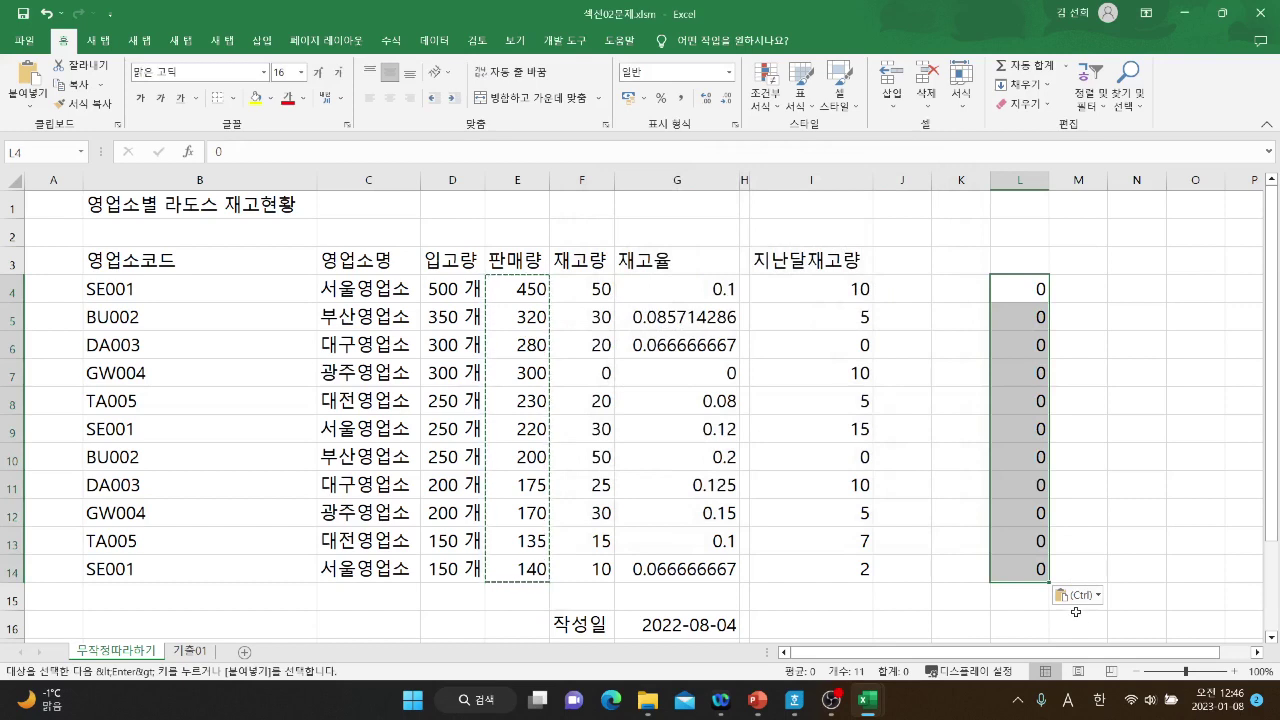
pyautogui.hotkey('ctrl', 'z')
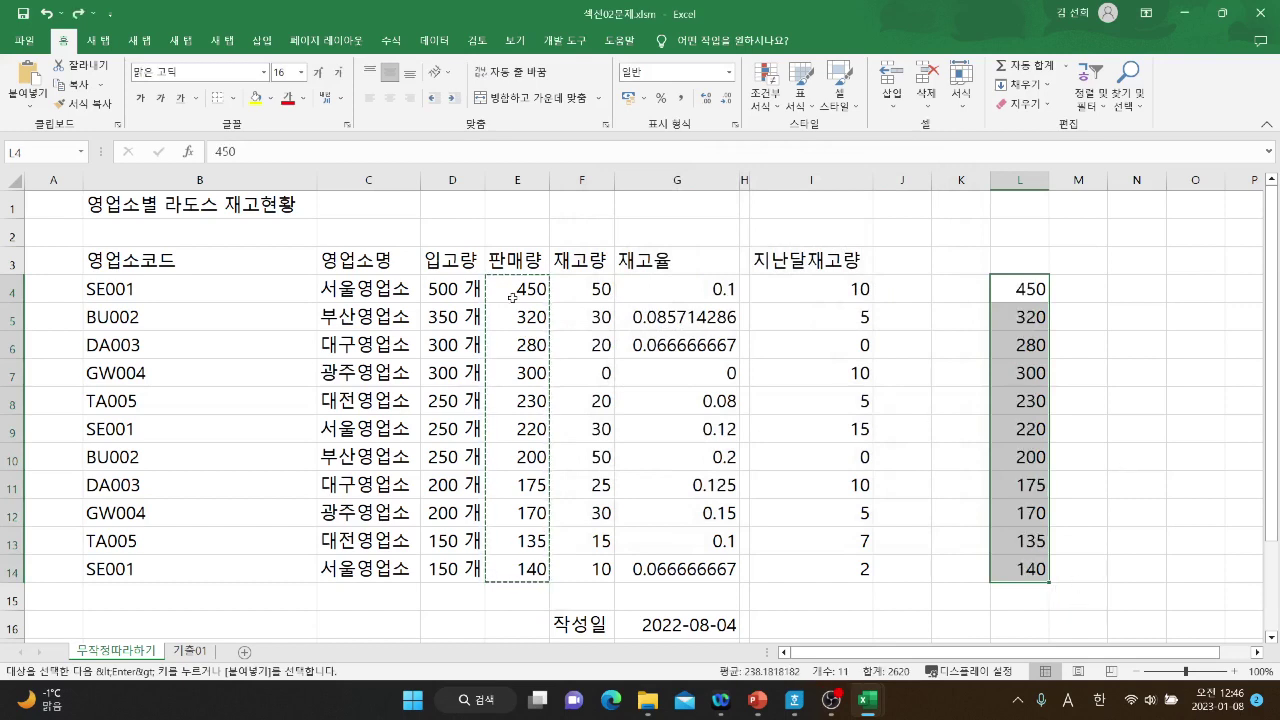
# Add the copied sales quantities to the values starting at L4 with Paste Special's 더하기 operation.
pyautogui.moveTo(512, 297); pyautogui.dragTo(516, 576)
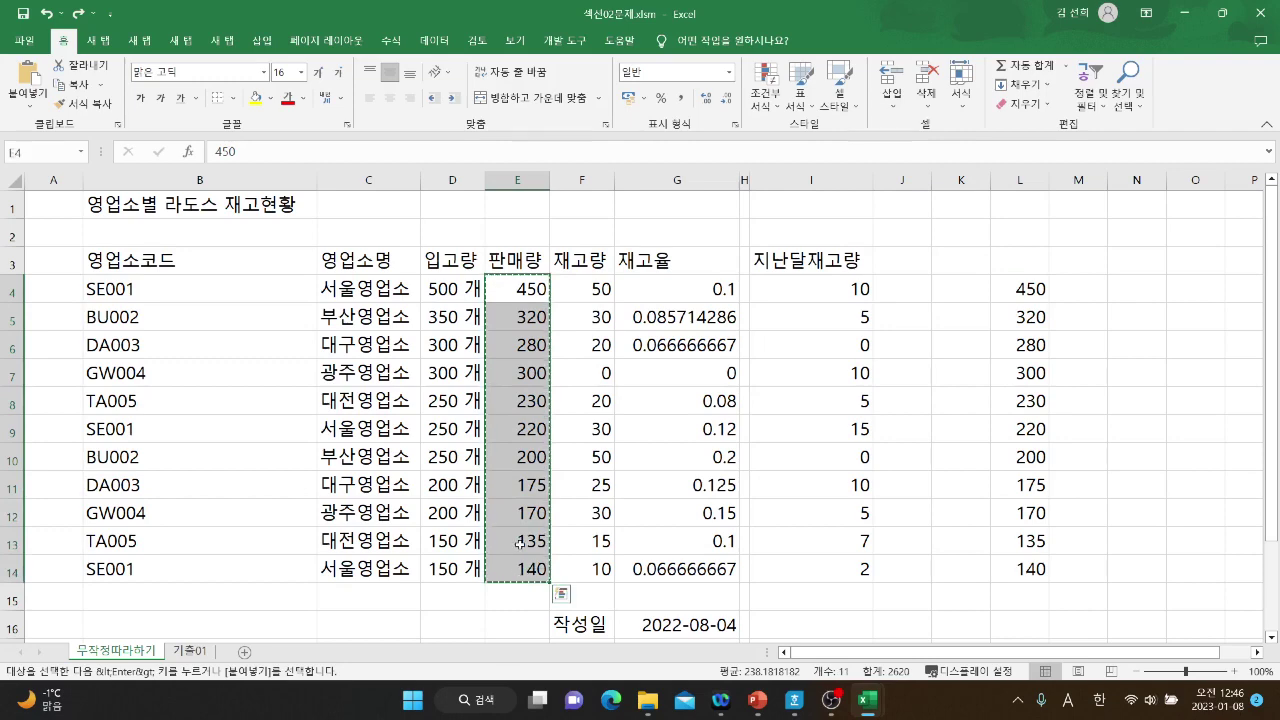
pyautogui.click(1004, 297)
pyautogui.rightClick(1010, 297)
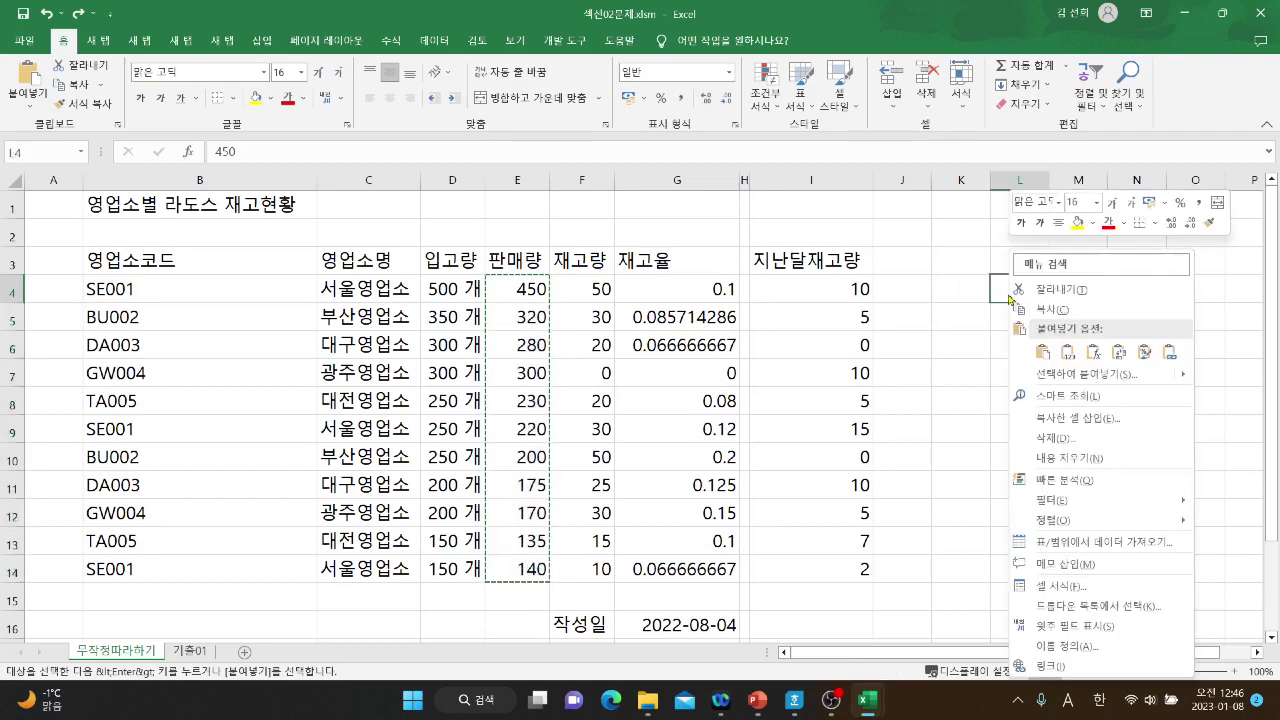
pyautogui.click(1058, 374)
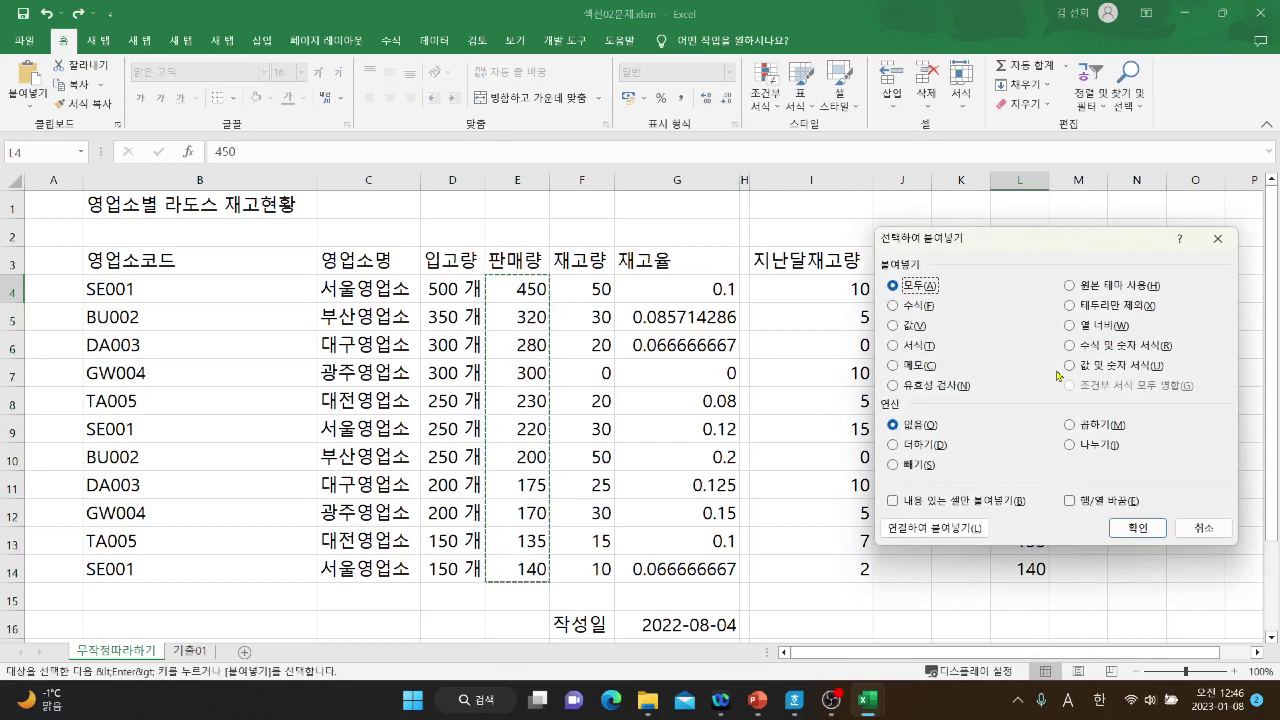
pyautogui.click(922, 445)
pyautogui.click(1138, 527)
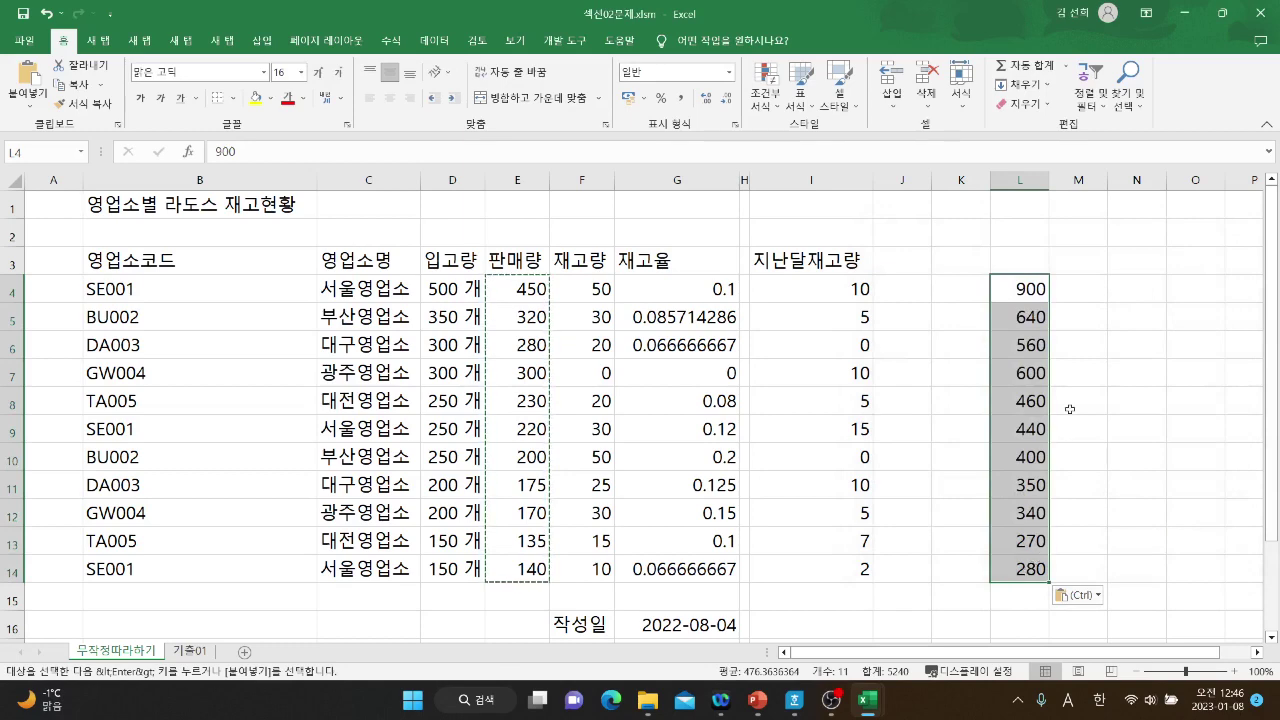
# Review the Paste Special options for L4:L14 and close them without pasting.
pyautogui.rightClick(1023, 287)
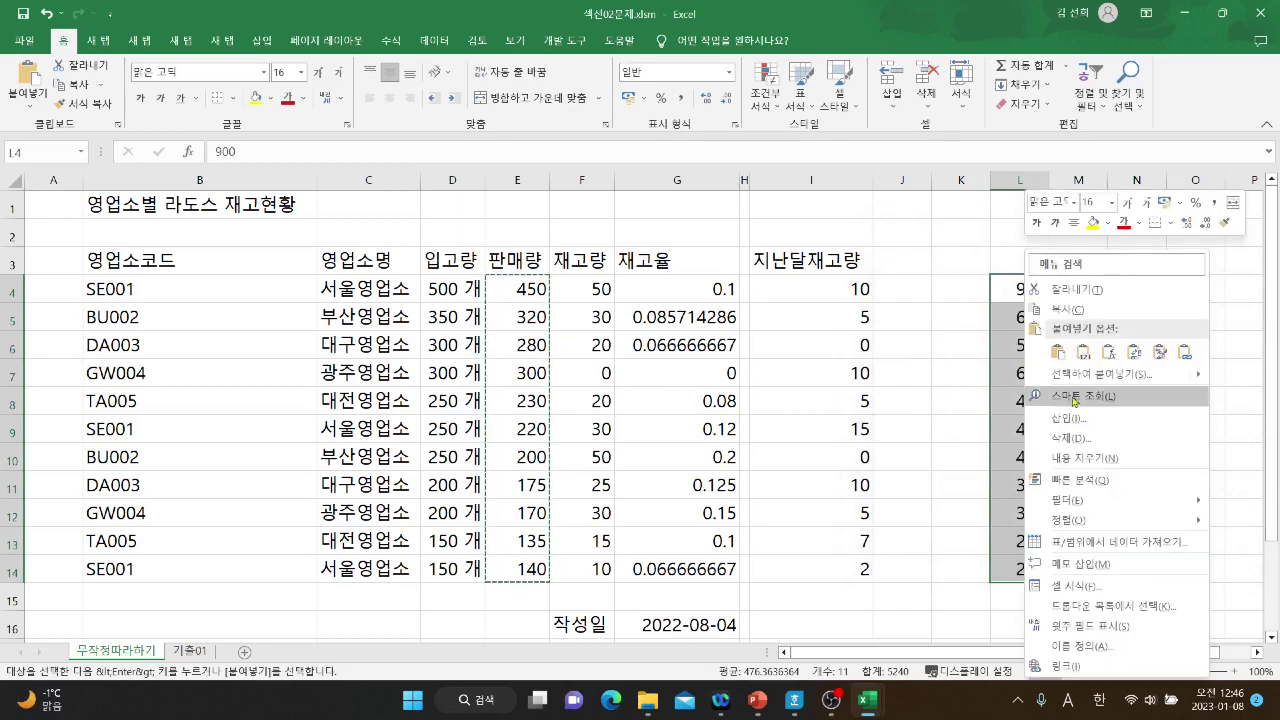
pyautogui.click(1078, 375)
pyautogui.moveTo(1023, 259); pyautogui.dragTo(350, 182)
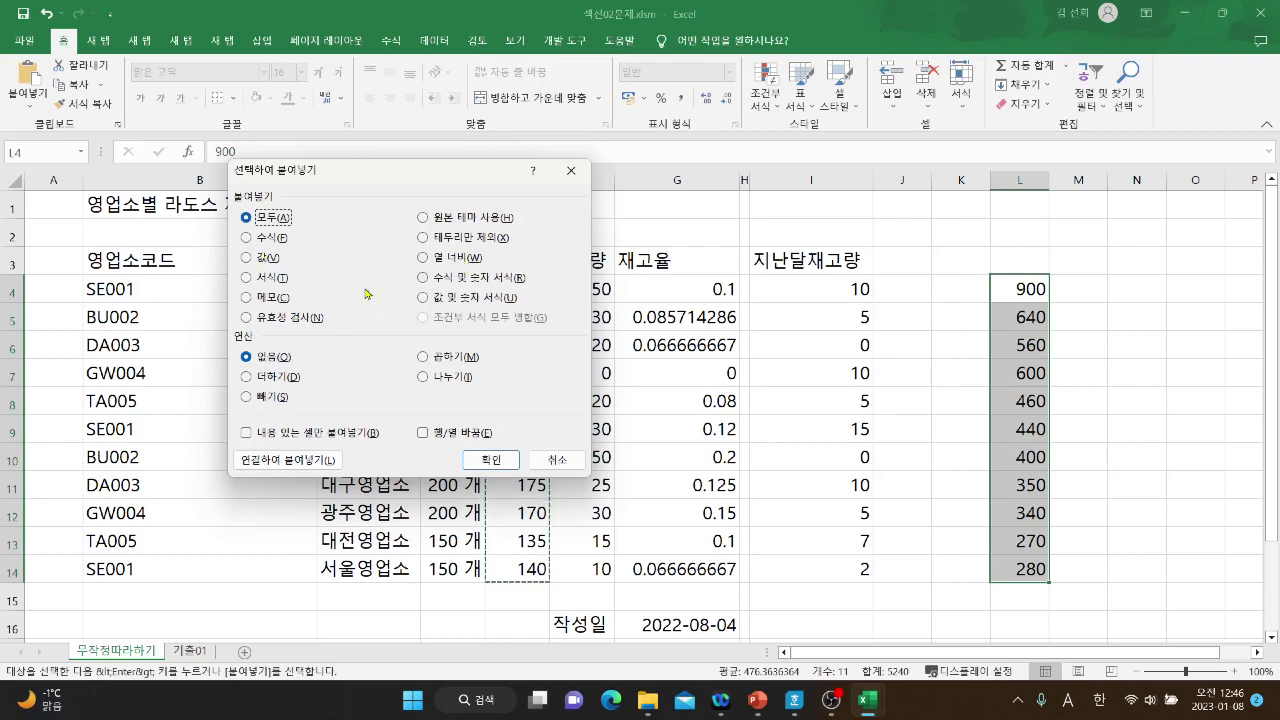
pyautogui.click(563, 468)
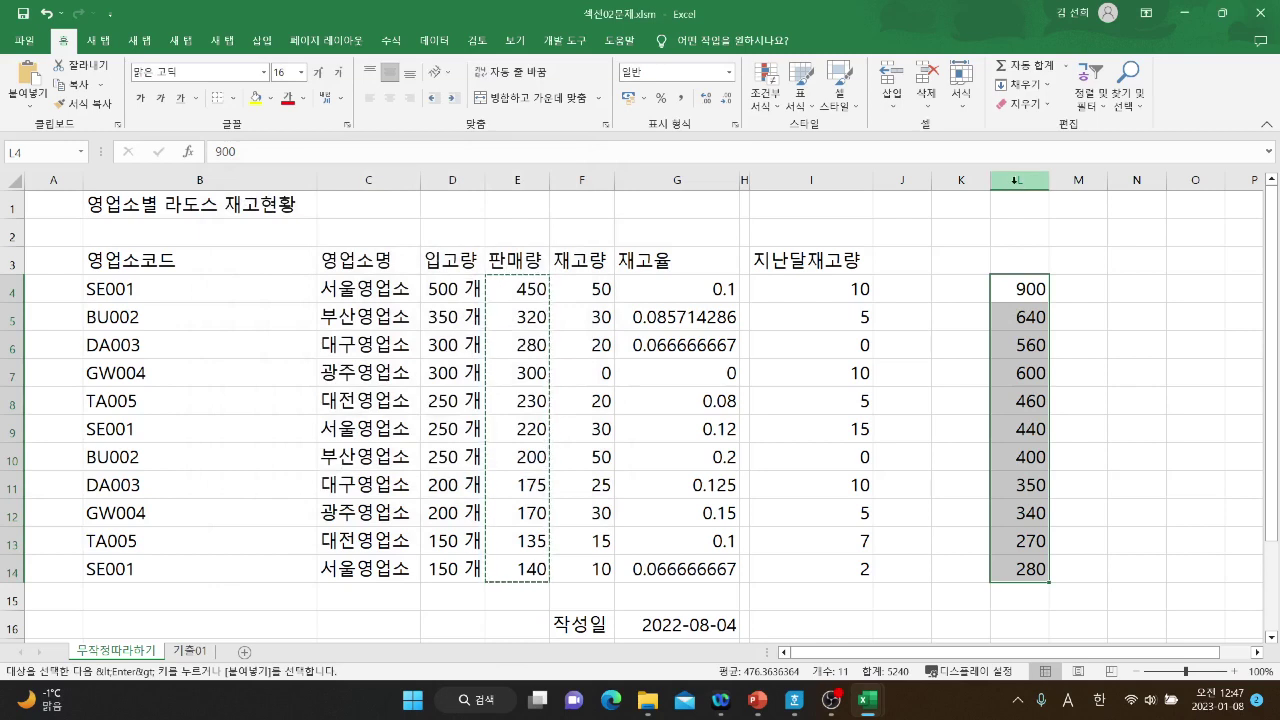
# Clear the contents of column L and switch to the Hangul lesson notes.
pyautogui.rightClick(1015, 180)
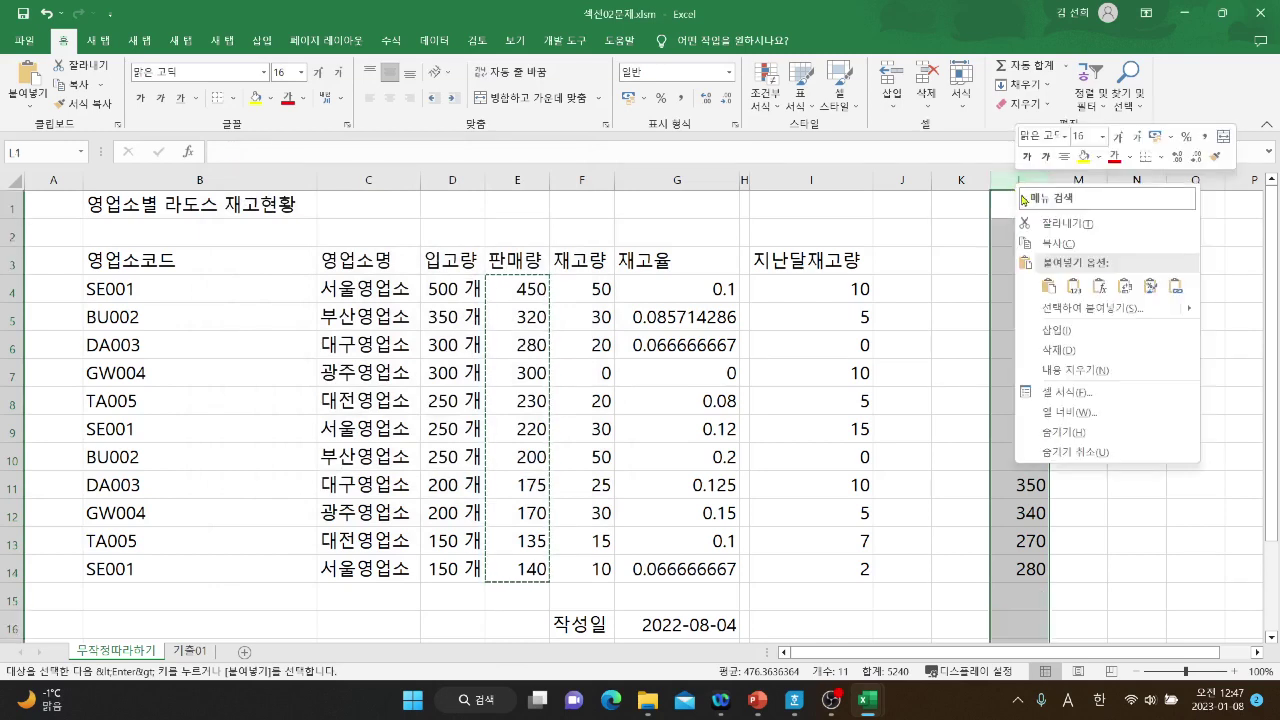
pyautogui.click(1055, 368)
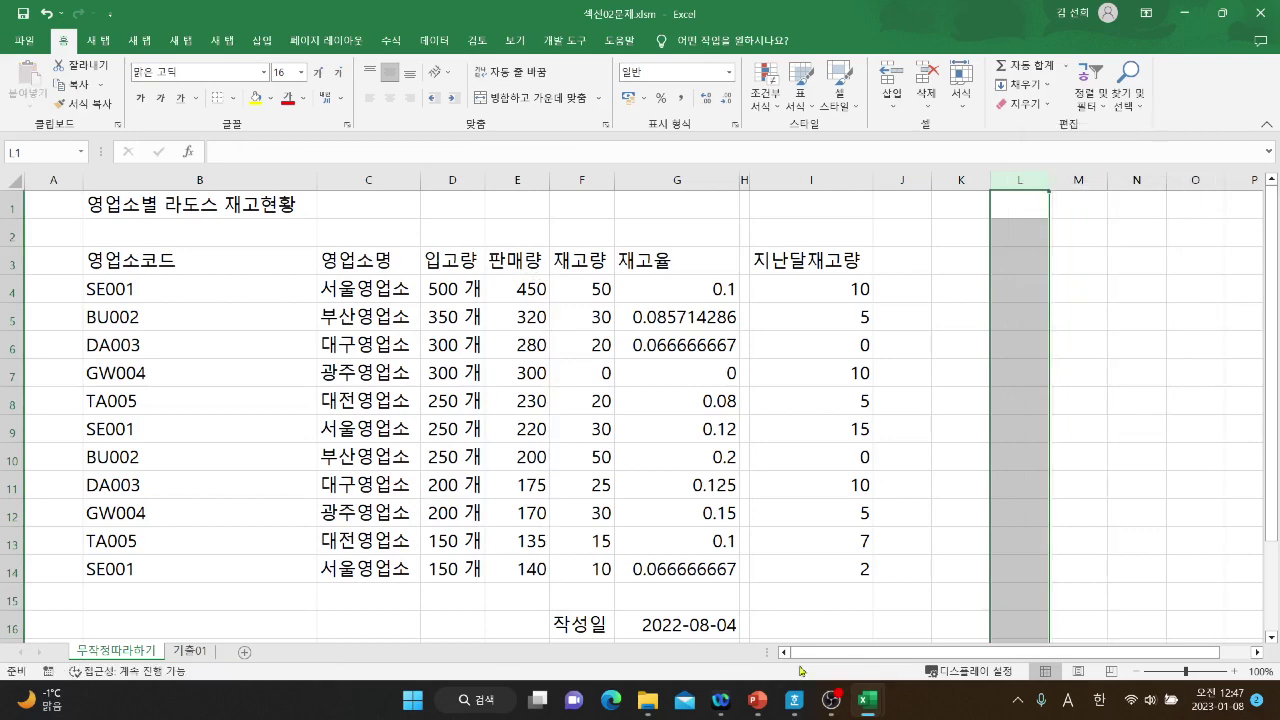
pyautogui.click(794, 702)
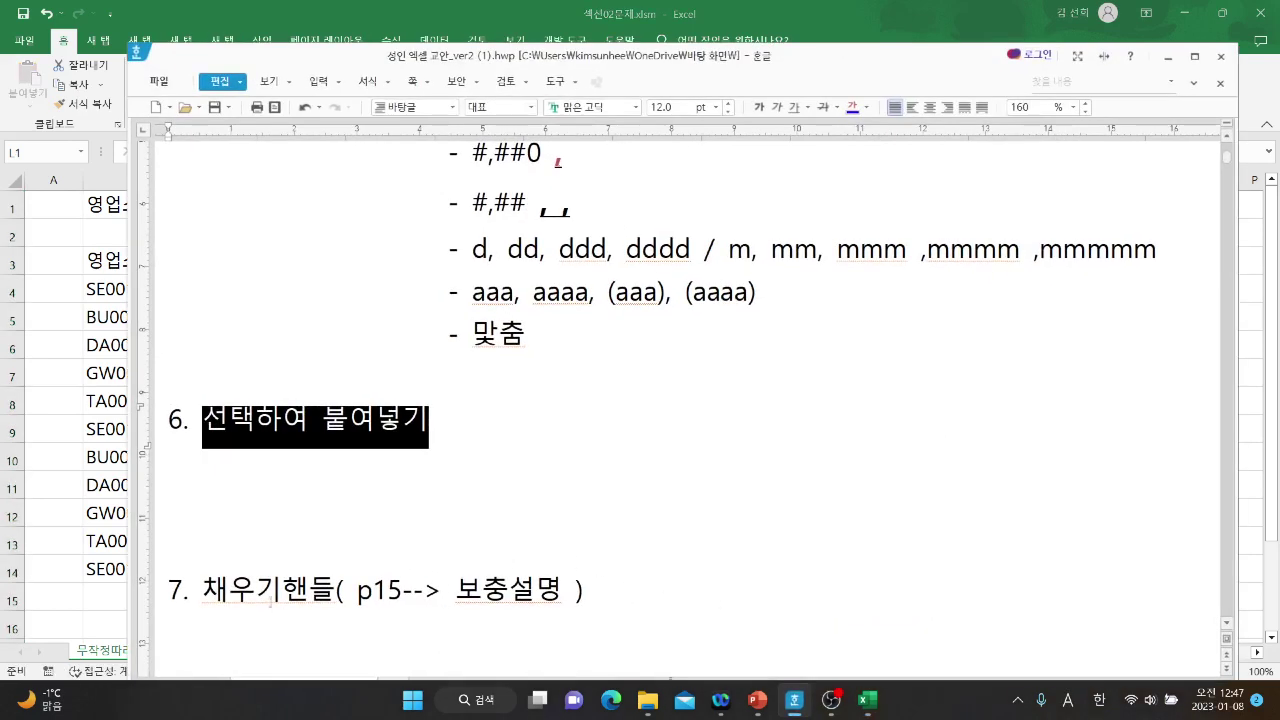
# Switch from the Hangul lesson notes back to the Excel workbook and add a new blank worksheet.
pyautogui.moveTo(201, 590); pyautogui.dragTo(330, 597)
pyautogui.click(485, 506)
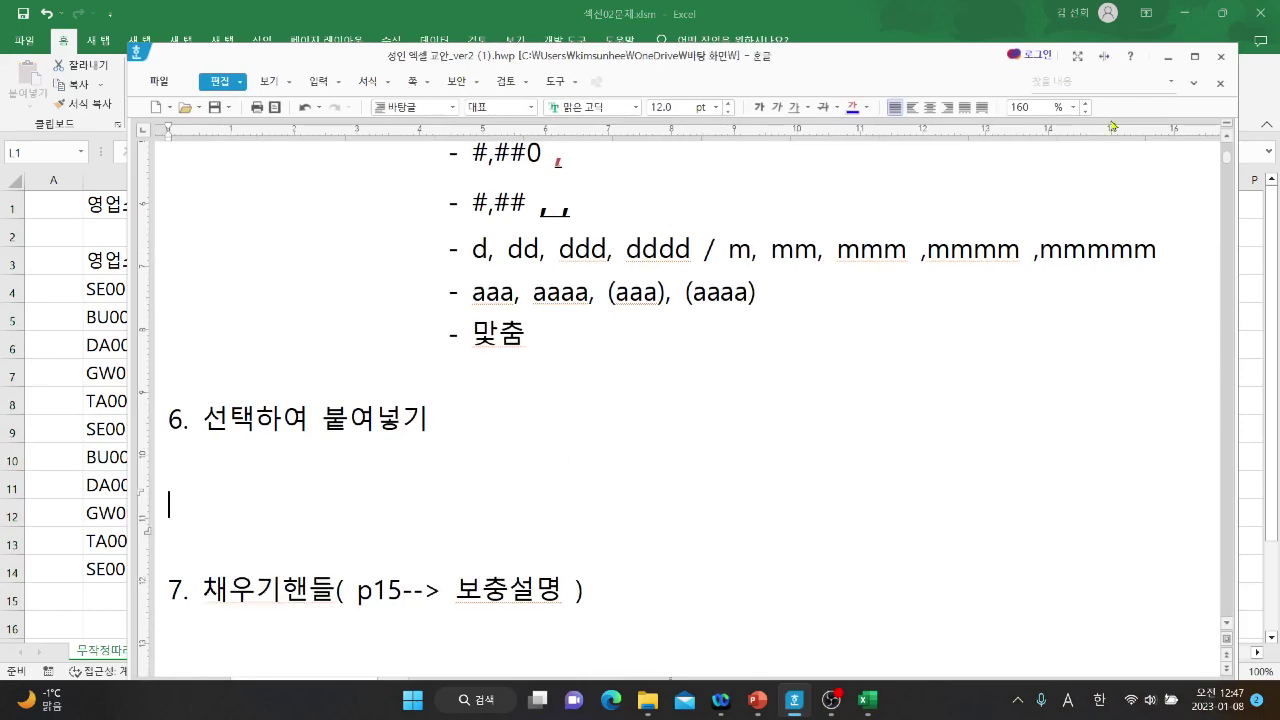
pyautogui.click(1168, 57)
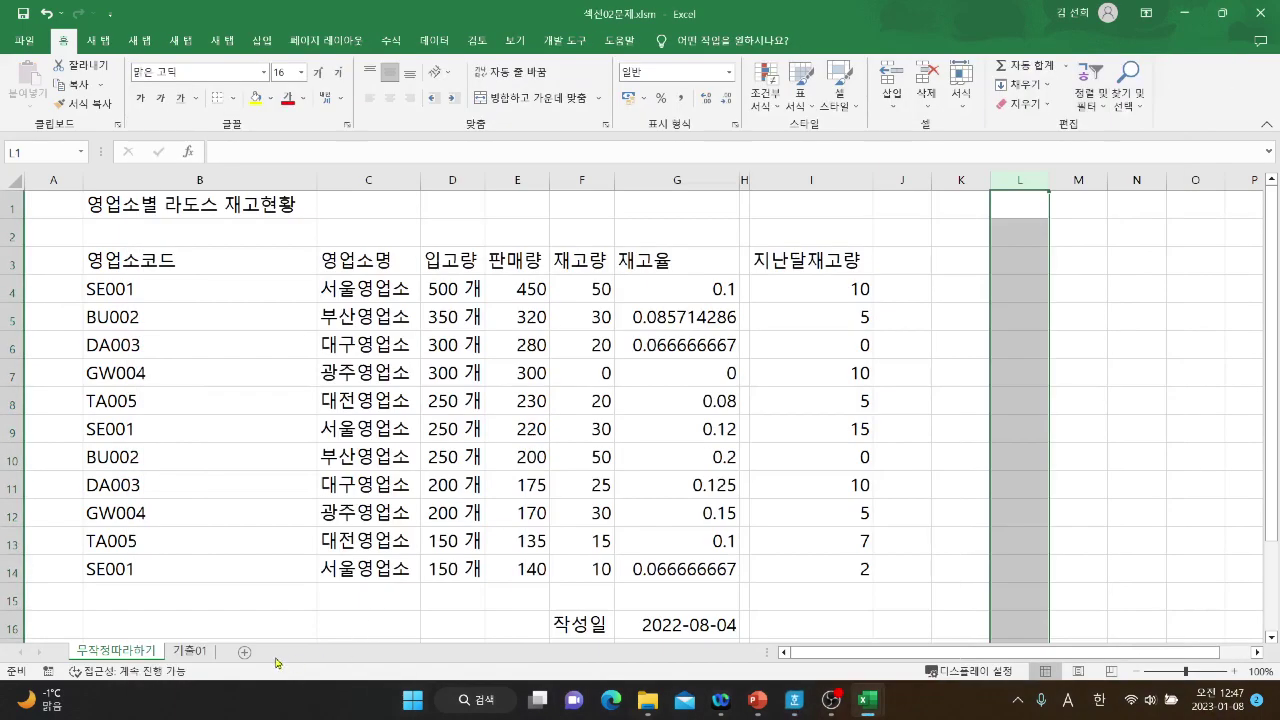
pyautogui.click(244, 651)
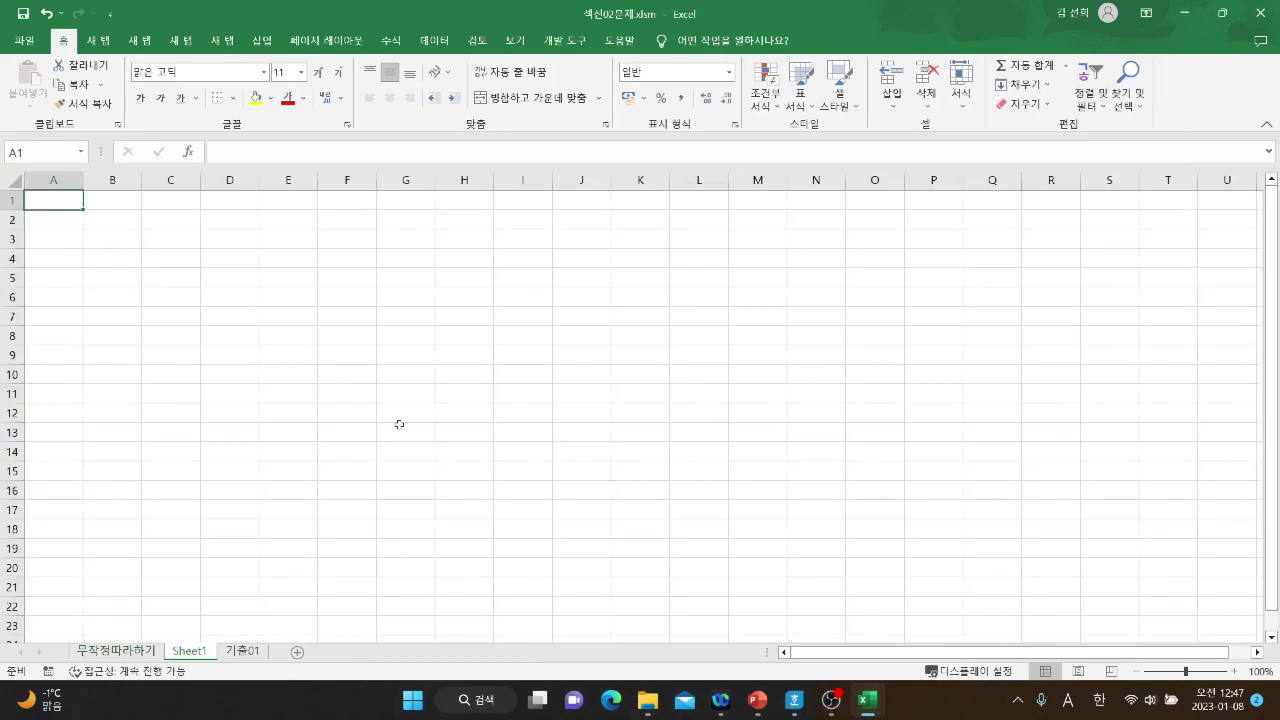
# Enter the text aa in G3 and copy it down through G8 with the fill handle.
pyautogui.click(416, 244)
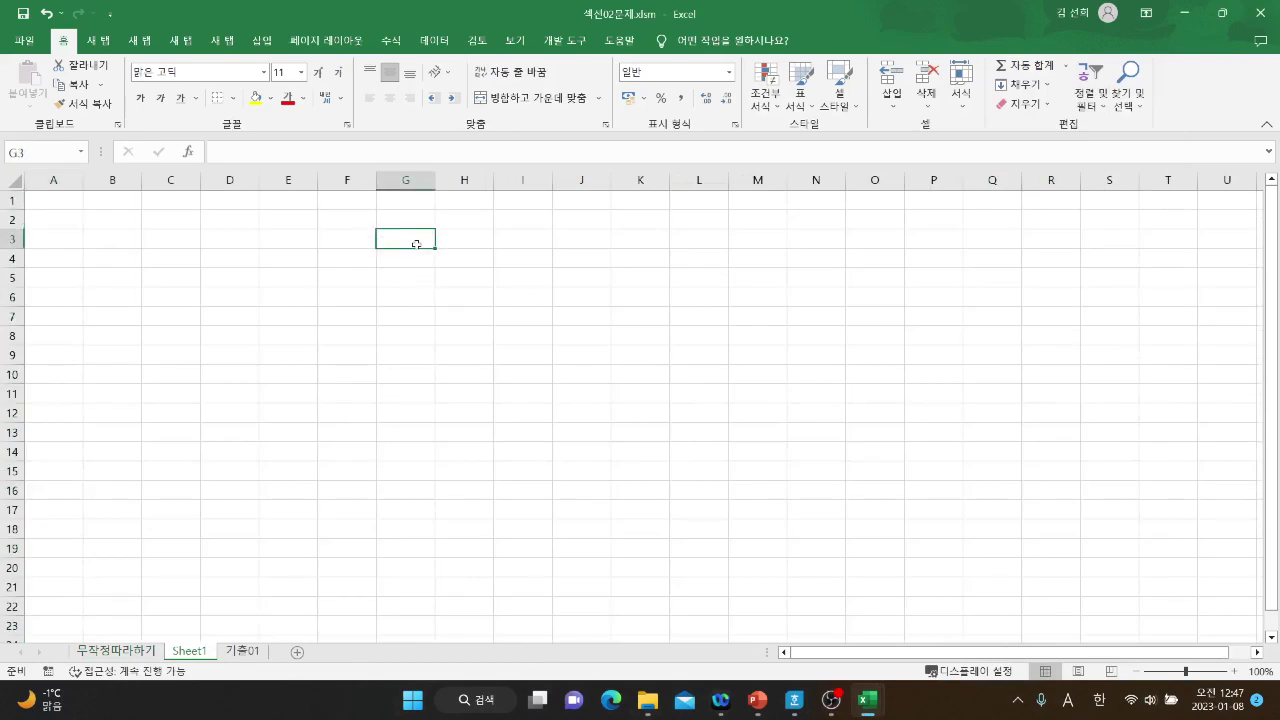
pyautogui.write('aa')
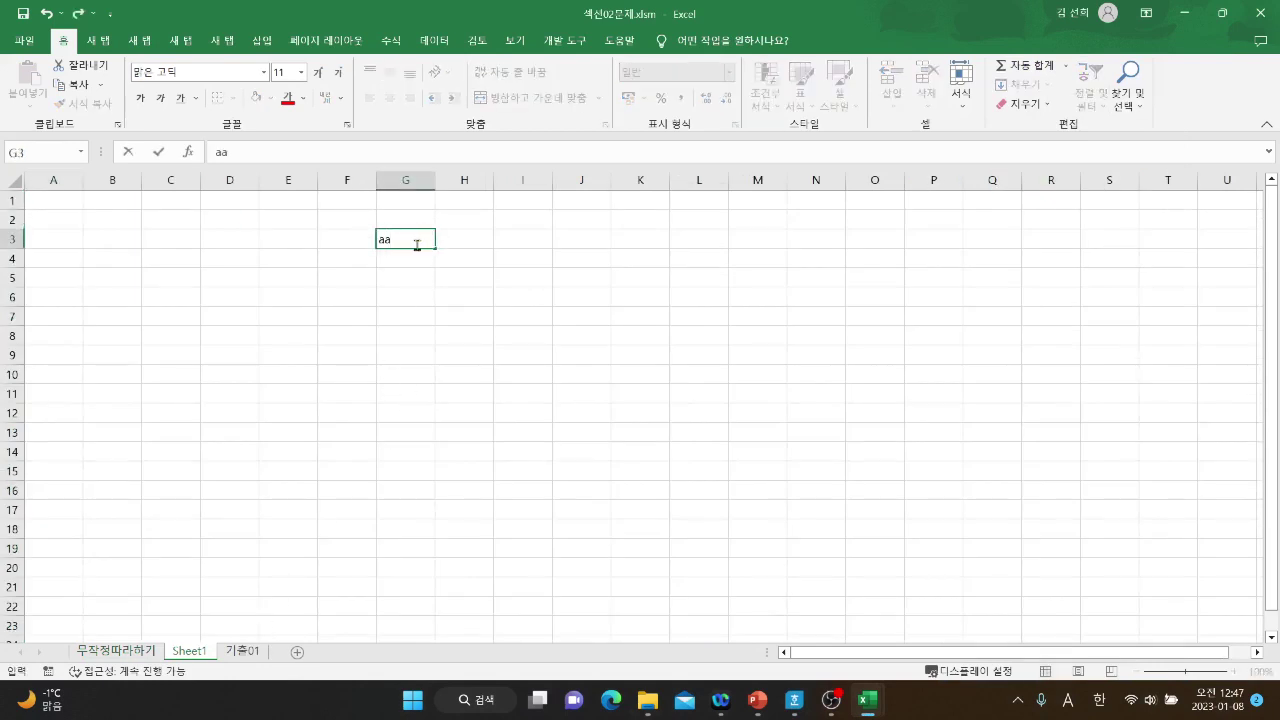
pyautogui.click(418, 284)
pyautogui.click(415, 240)
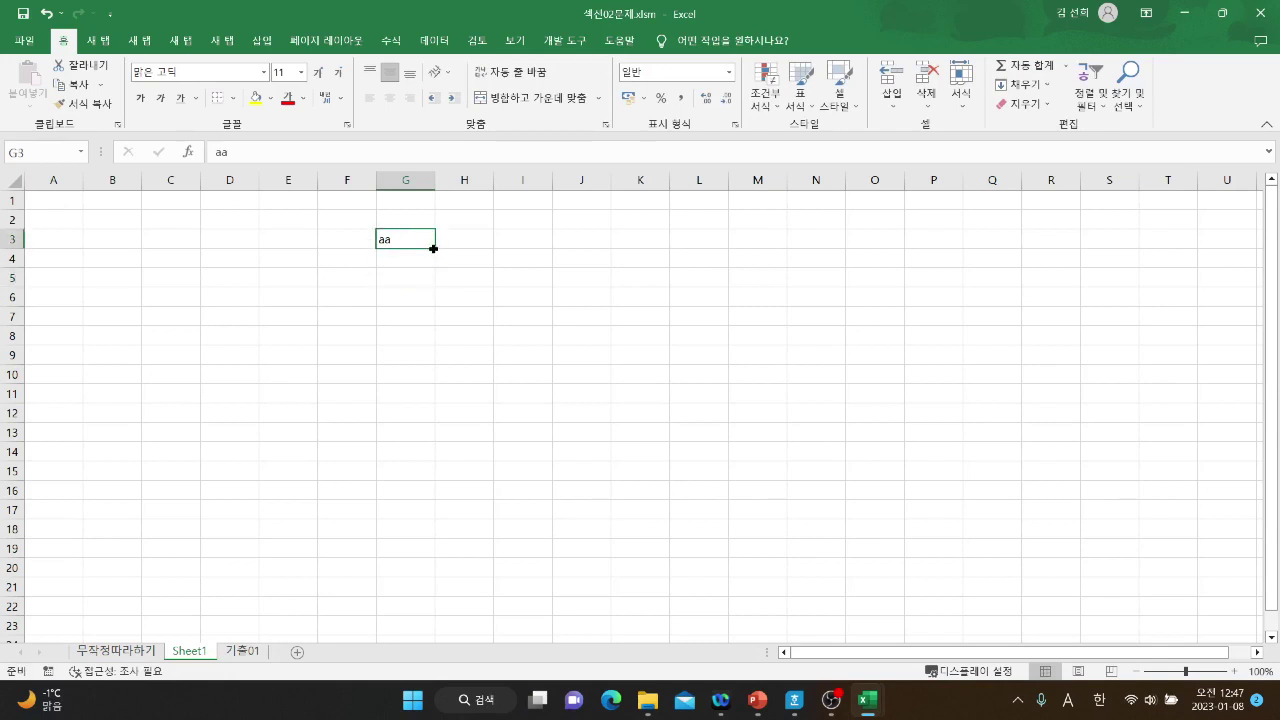
pyautogui.moveTo(433, 248); pyautogui.dragTo(432, 345)
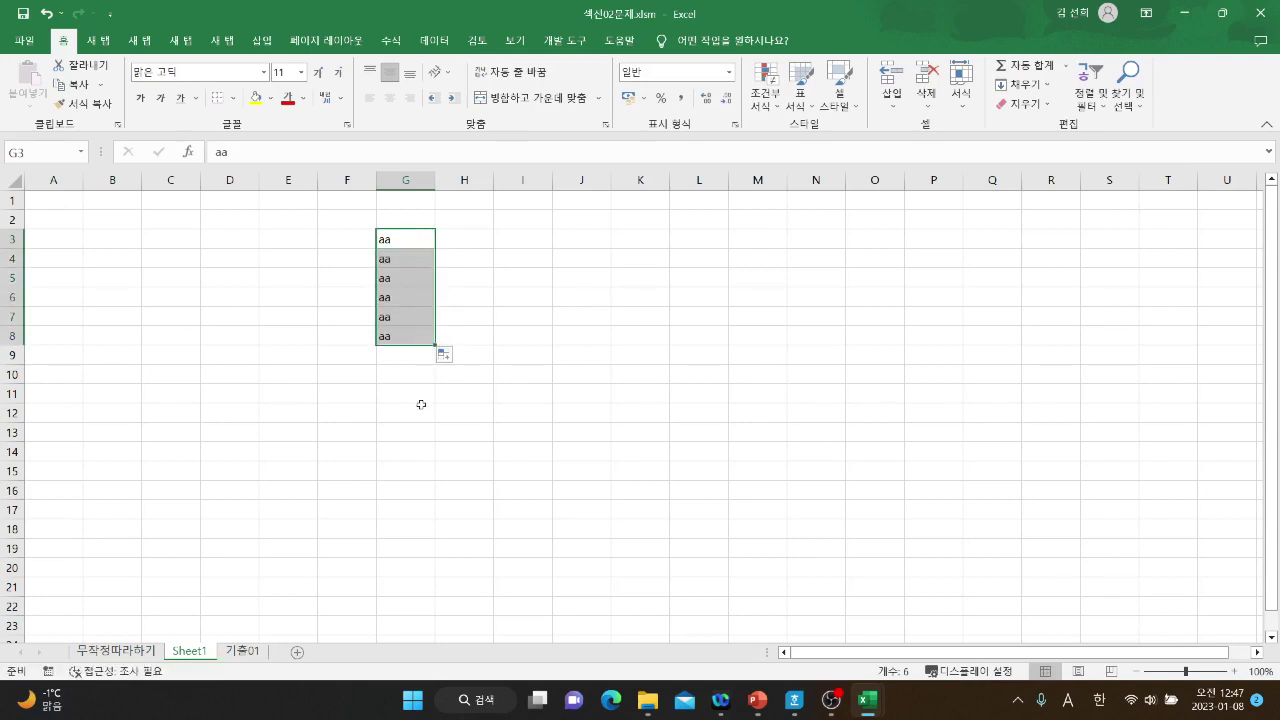
# Enter 1 in J3 and copy the same number down through J13 with the fill handle.
pyautogui.click(595, 238)
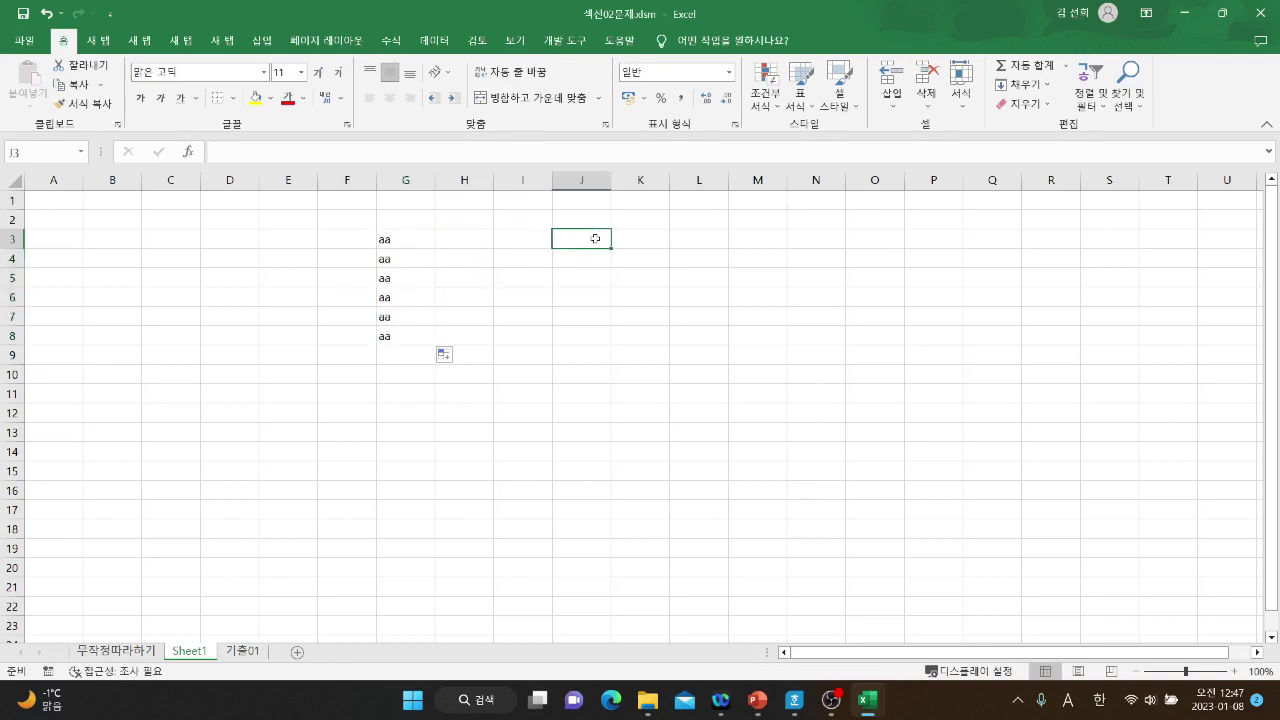
pyautogui.write('1')
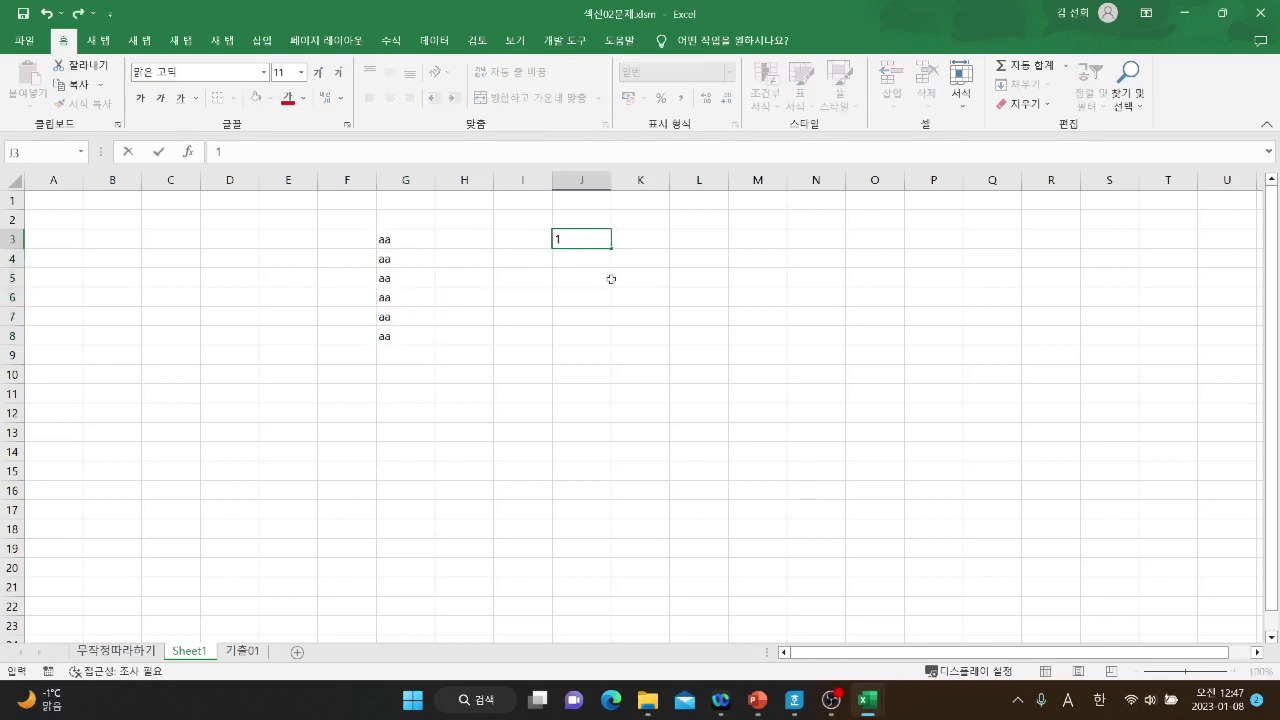
pyautogui.click(614, 277)
pyautogui.click(594, 237)
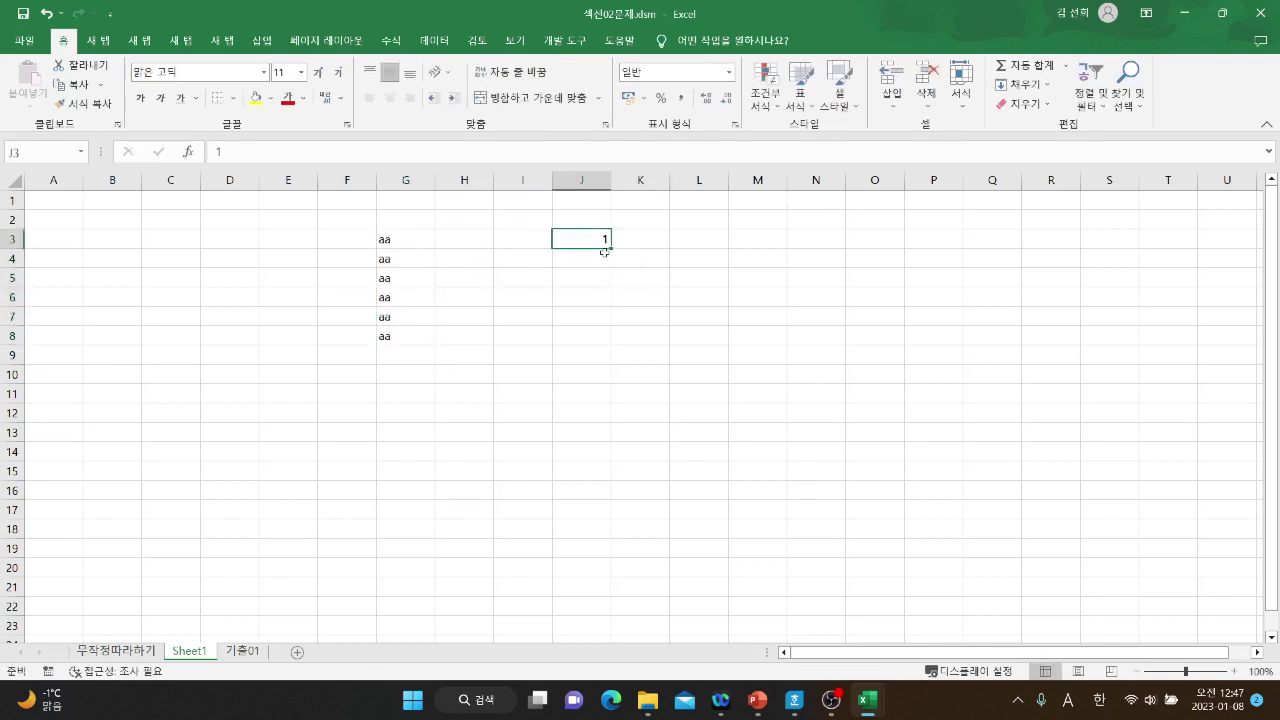
pyautogui.moveTo(610, 246); pyautogui.dragTo(606, 438)
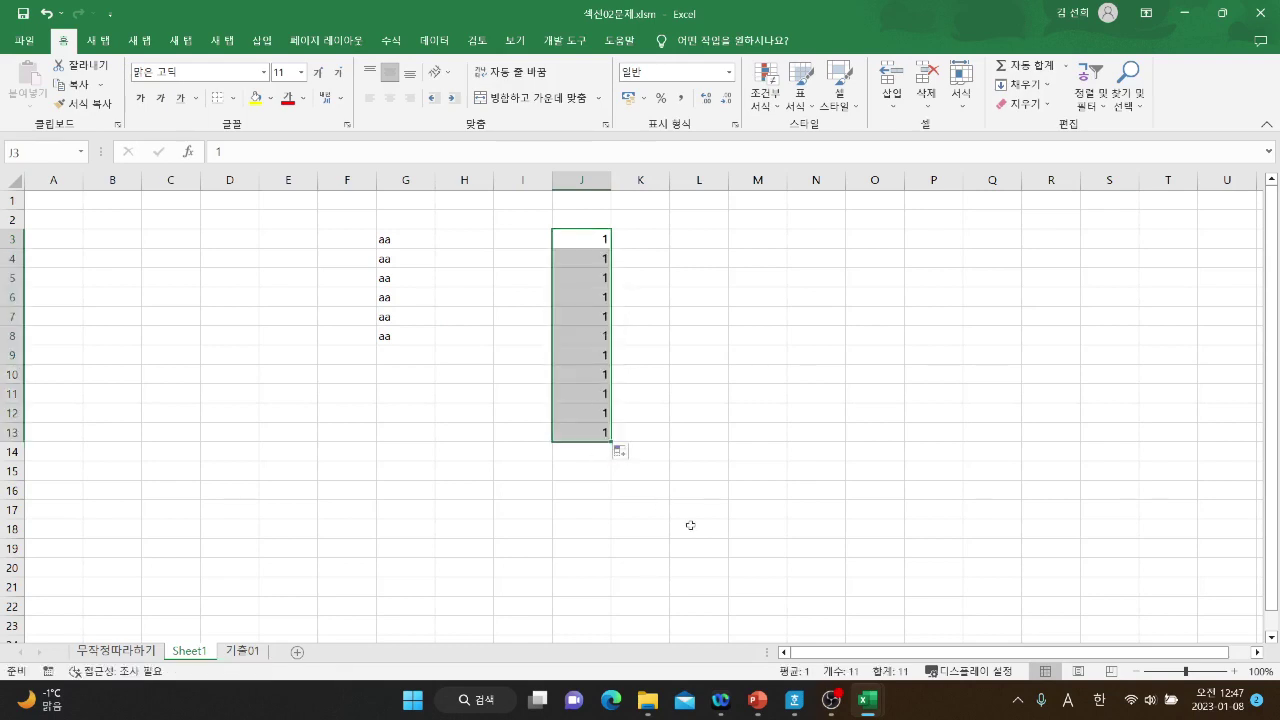
# Enter 1 in L3 and fill down through L13 as a series increasing by 1.
pyautogui.click(699, 240)
pyautogui.write('1')
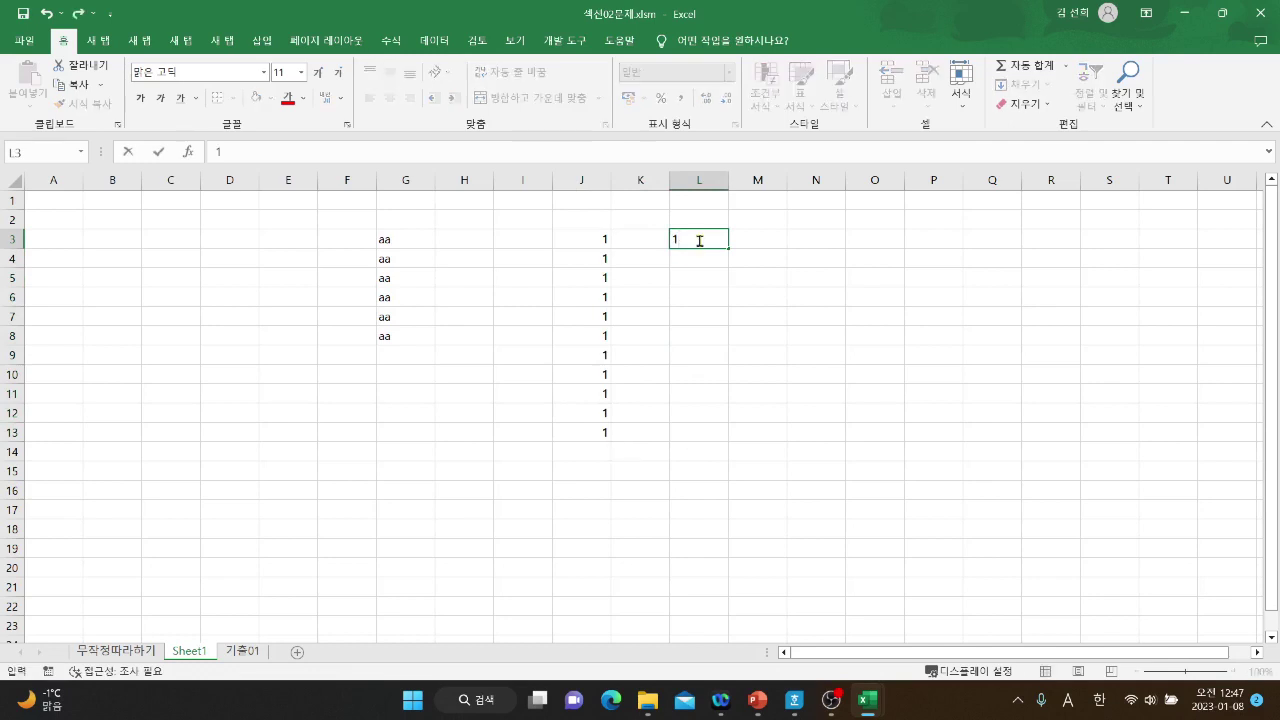
pyautogui.click(702, 257)
pyautogui.click(702, 240)
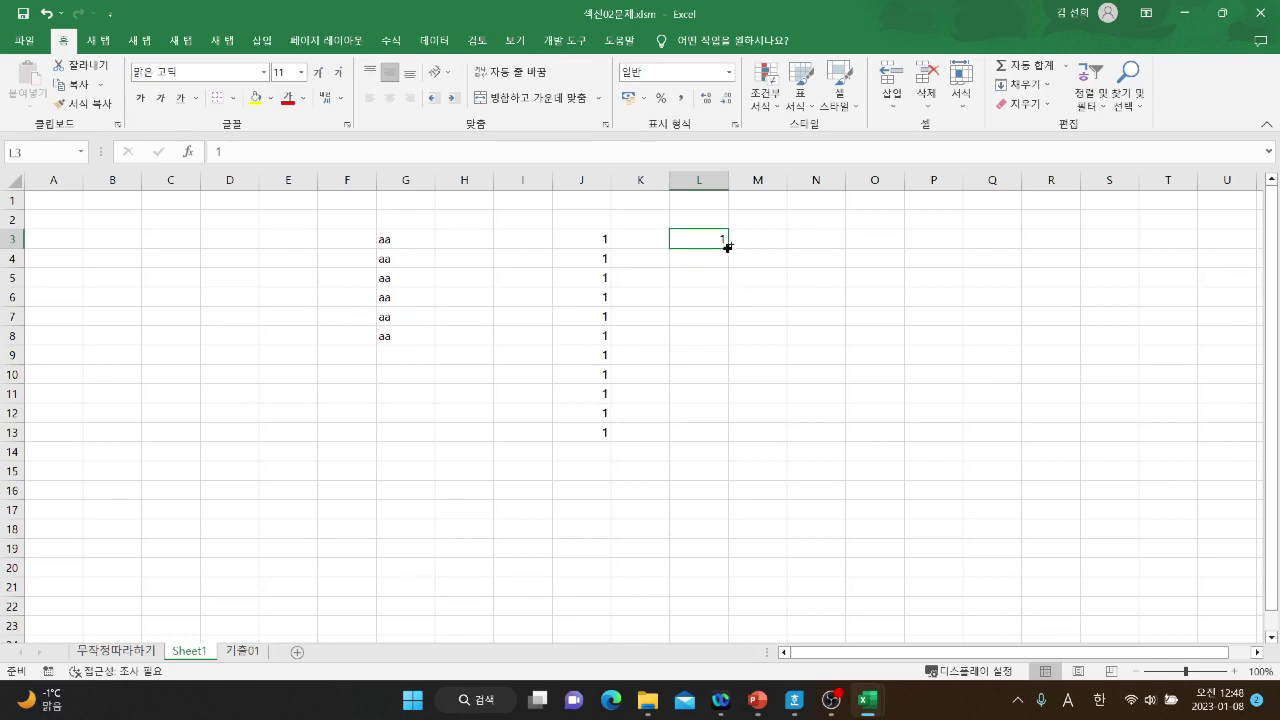
pyautogui.moveTo(728, 247); pyautogui.dragTo(723, 441)
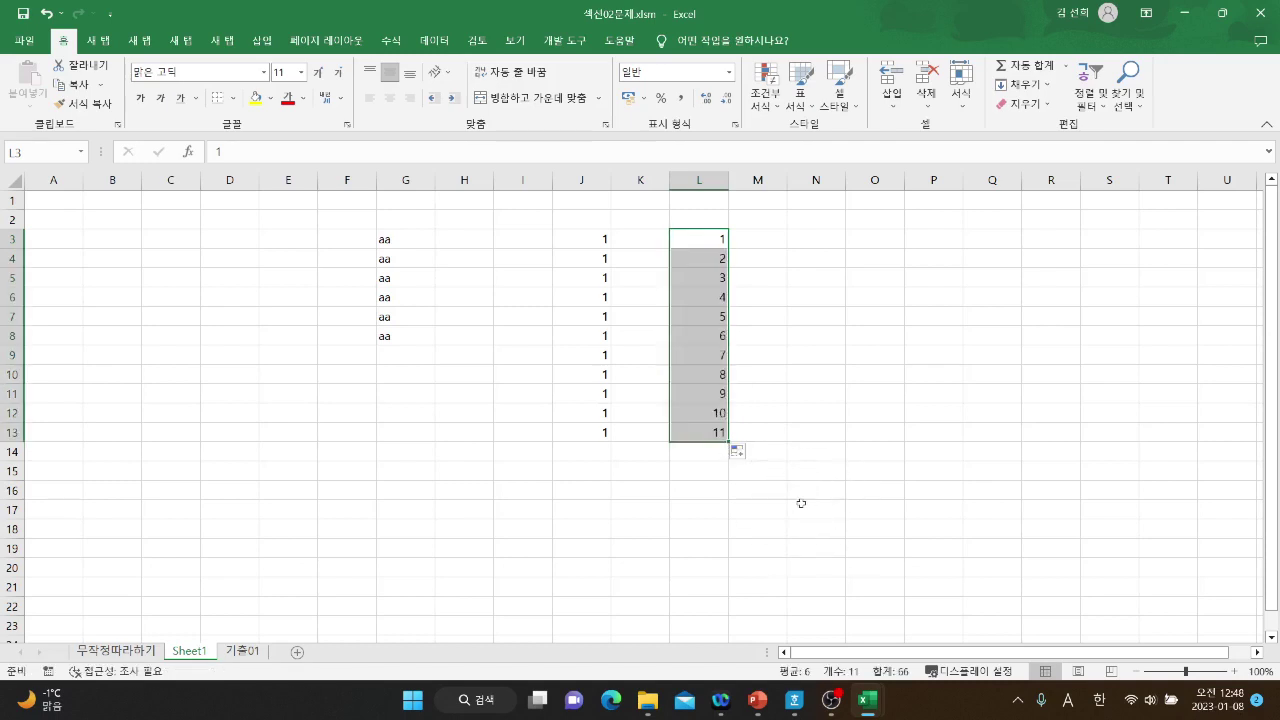
# Enter 5 in M3 and fill down through M13 as a series increasing by 1.
pyautogui.click(777, 240)
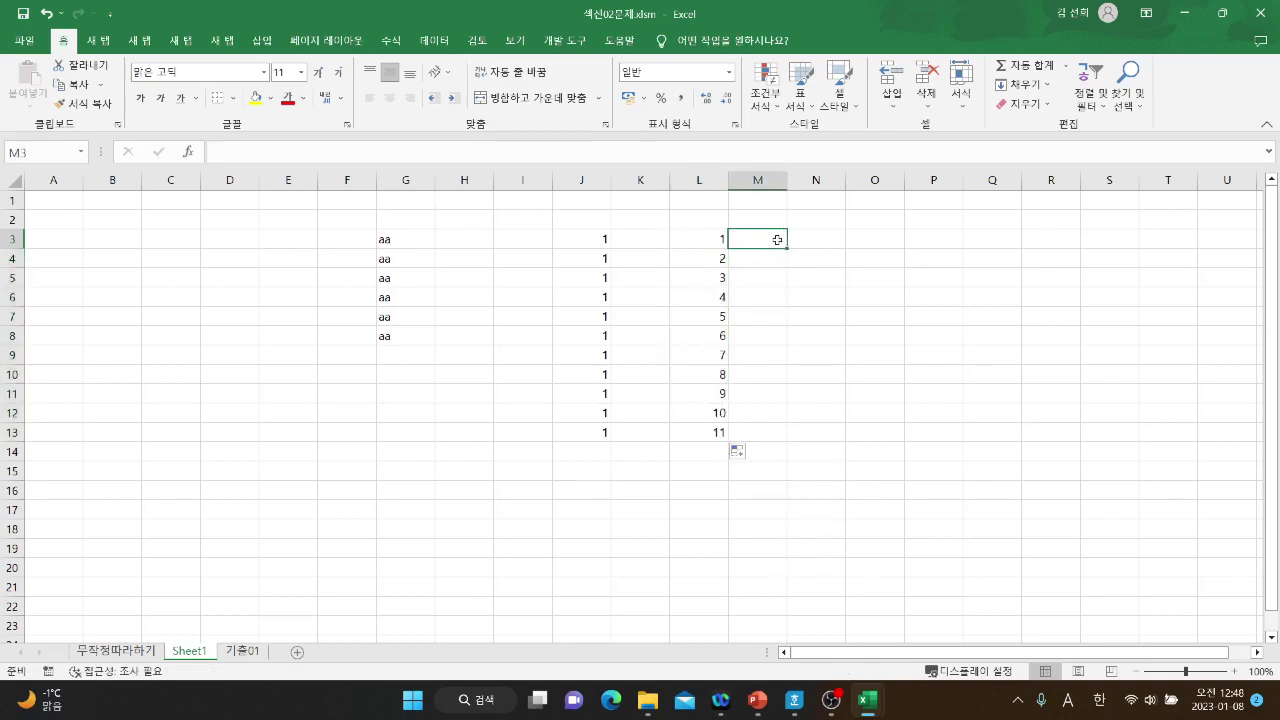
pyautogui.write('5')
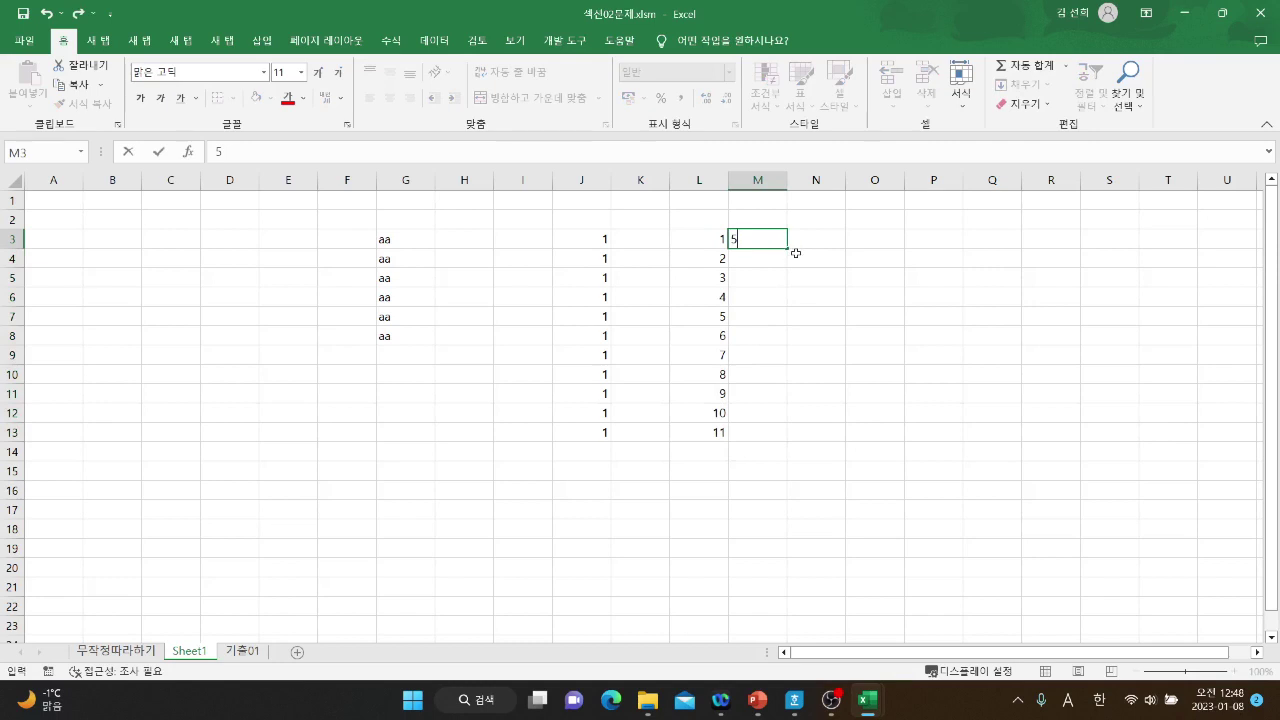
pyautogui.click(794, 252)
pyautogui.click(777, 240)
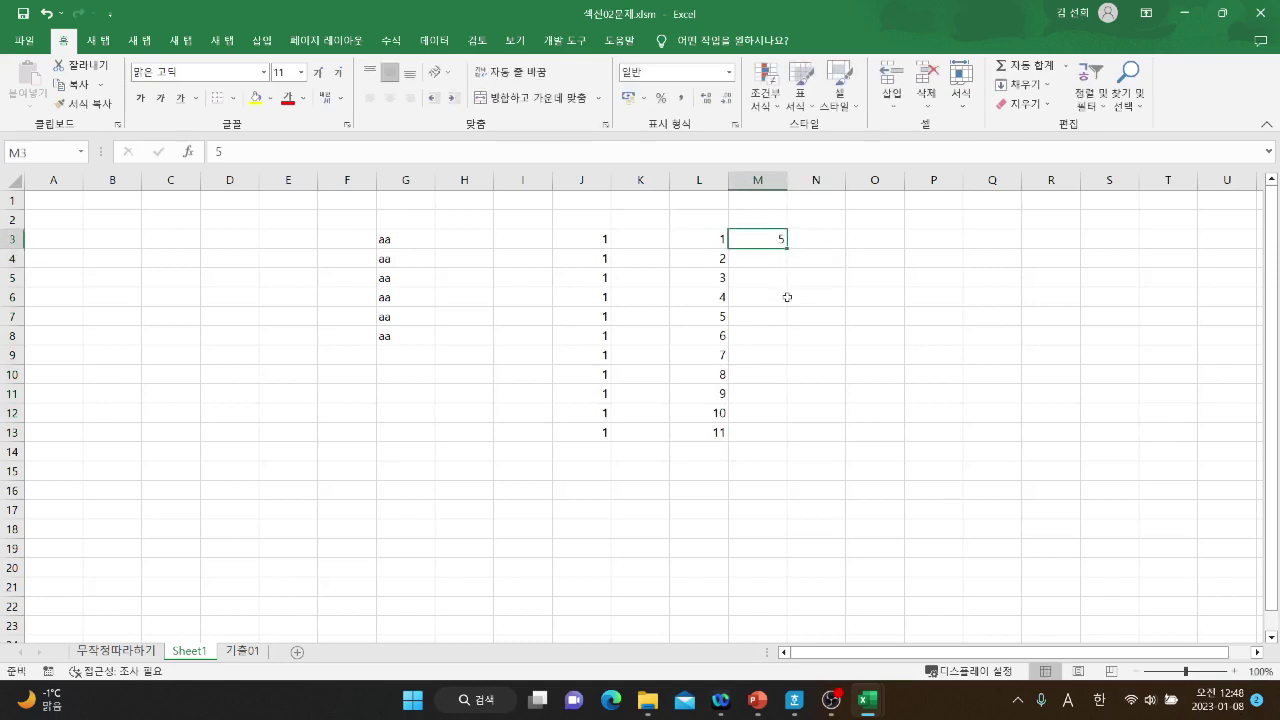
pyautogui.moveTo(787, 248); pyautogui.dragTo(797, 445)
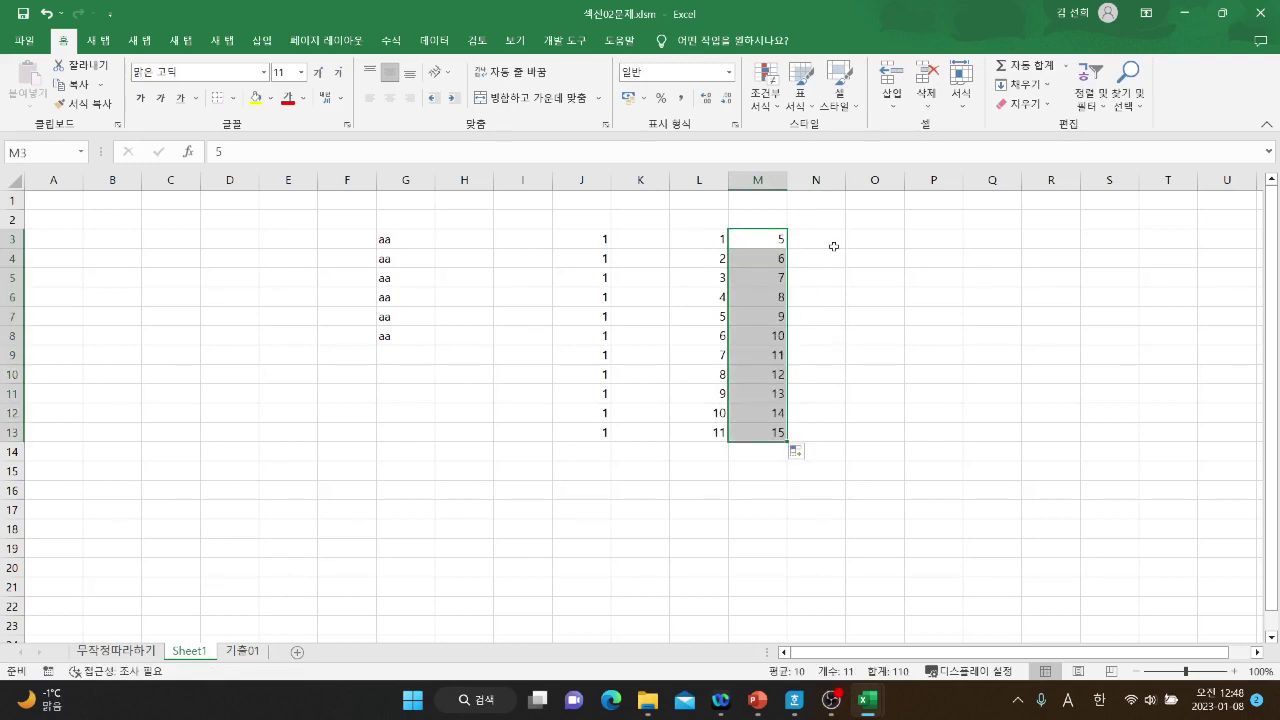
# Enter 10 in O3 and 20 in O4, and extend the two-cell pattern down through O13 with the fill handle.
pyautogui.click(865, 237)
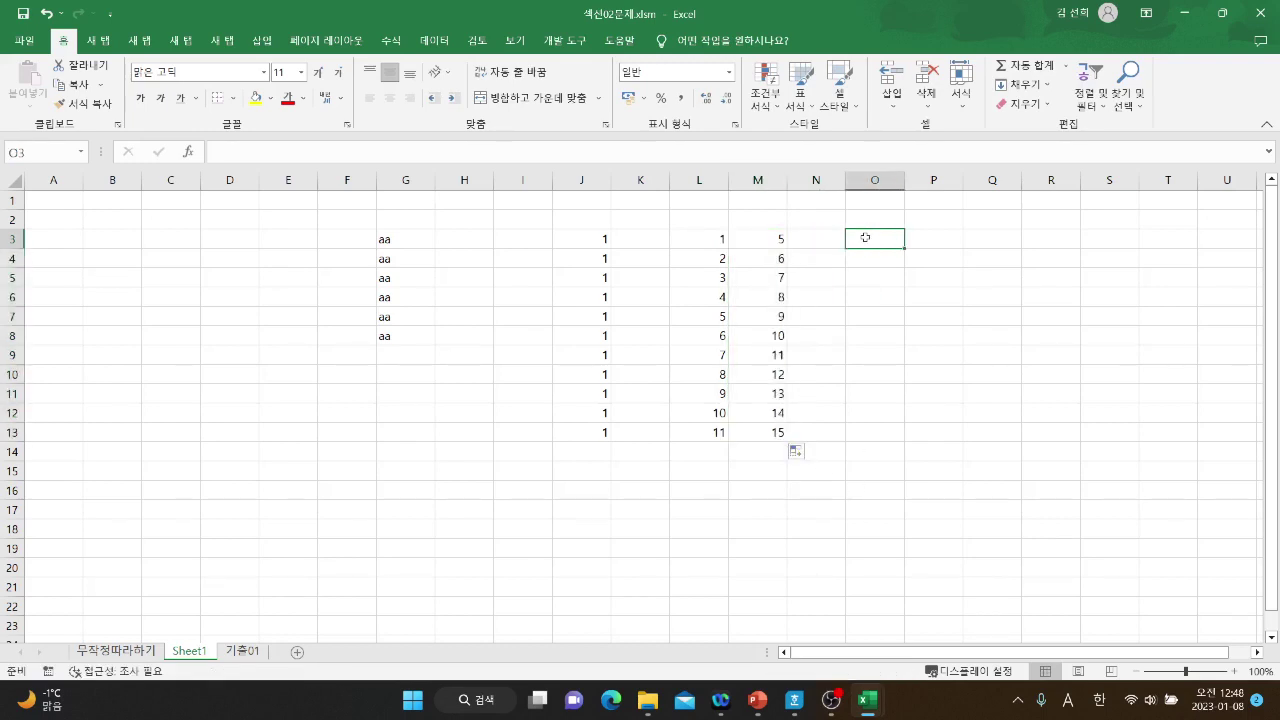
pyautogui.write('10')
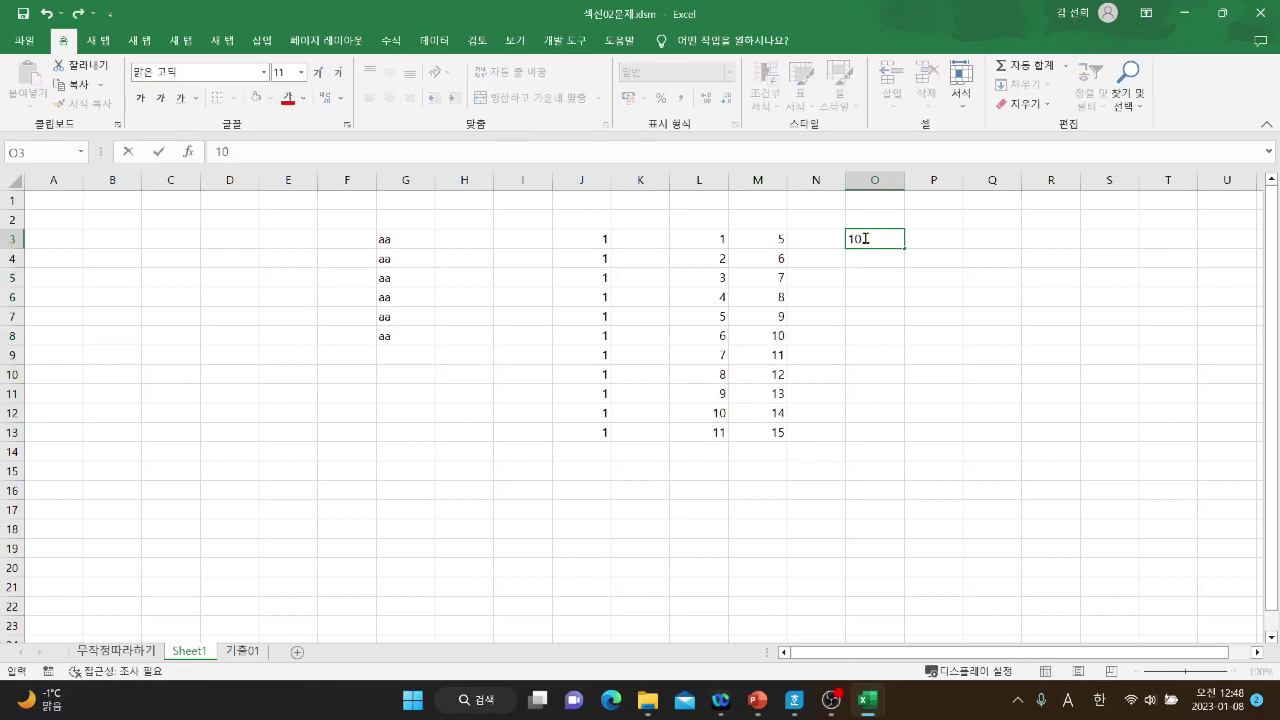
pyautogui.click(869, 260)
pyautogui.write('20')
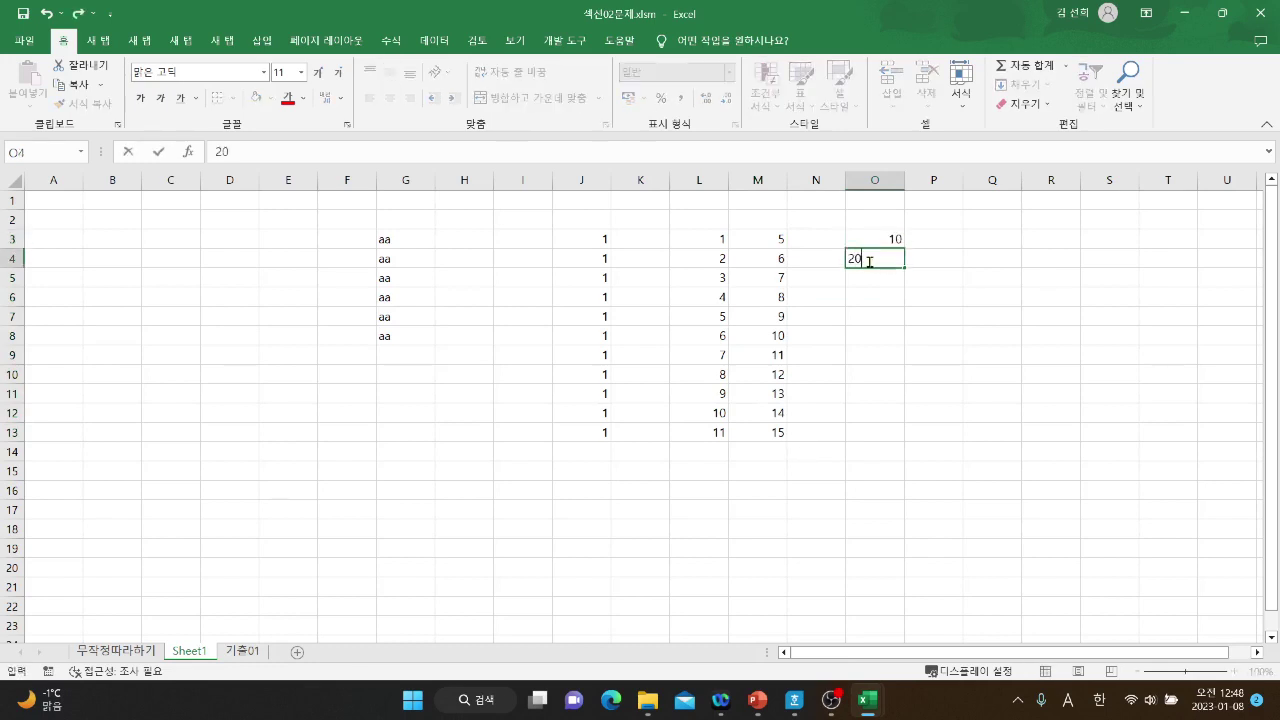
pyautogui.click(946, 291)
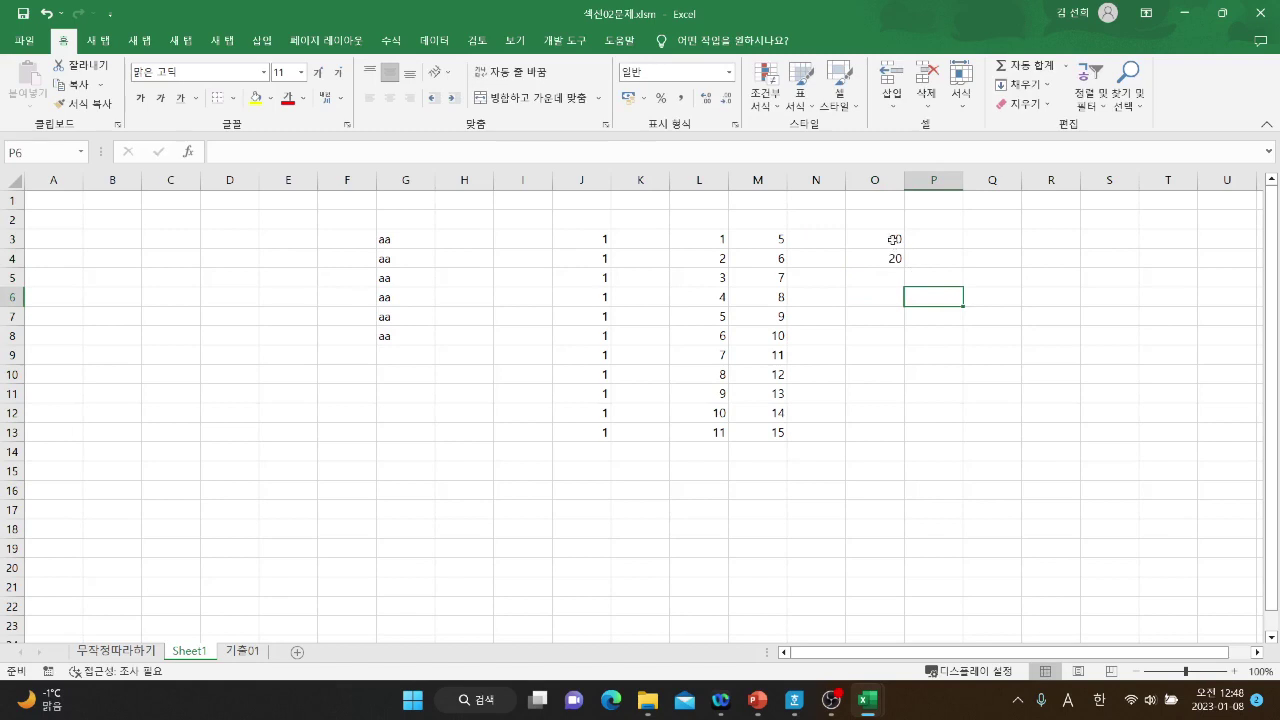
pyautogui.click(893, 237)
pyautogui.moveTo(893, 237); pyautogui.dragTo(902, 440)
pyautogui.click(912, 258)
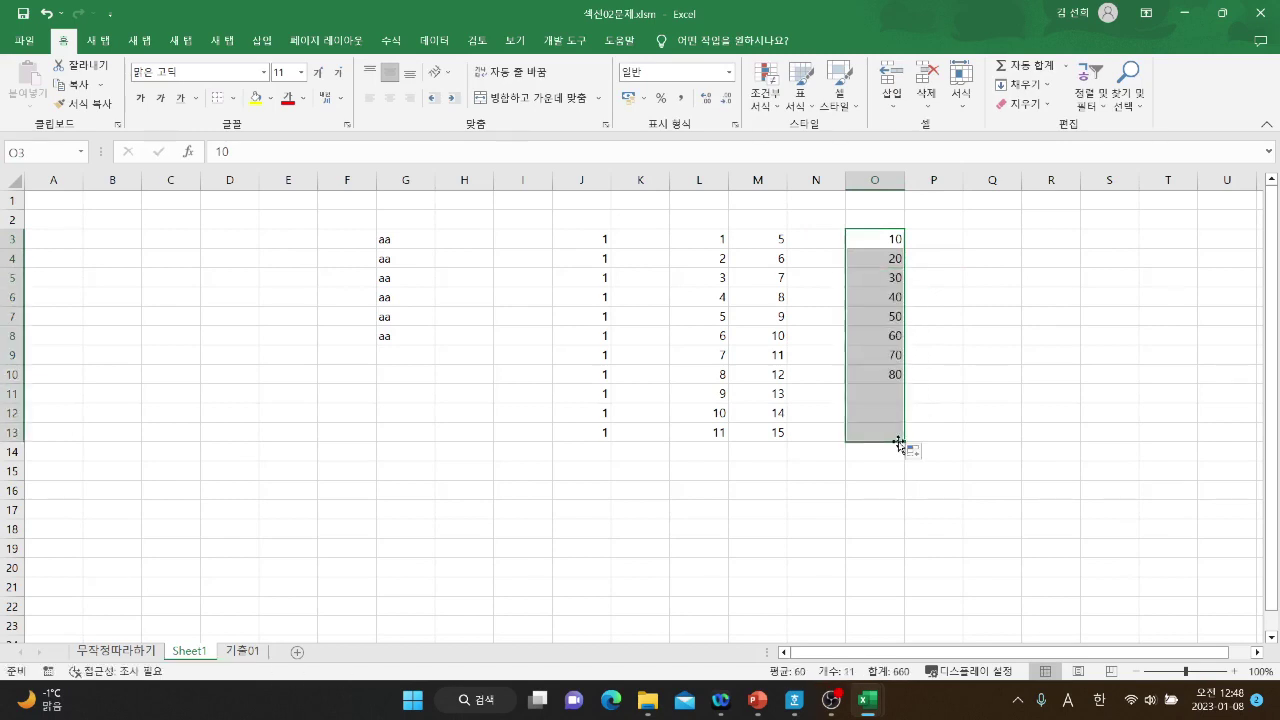
pyautogui.click(985, 388)
pyautogui.moveTo(893, 239); pyautogui.dragTo(895, 258)
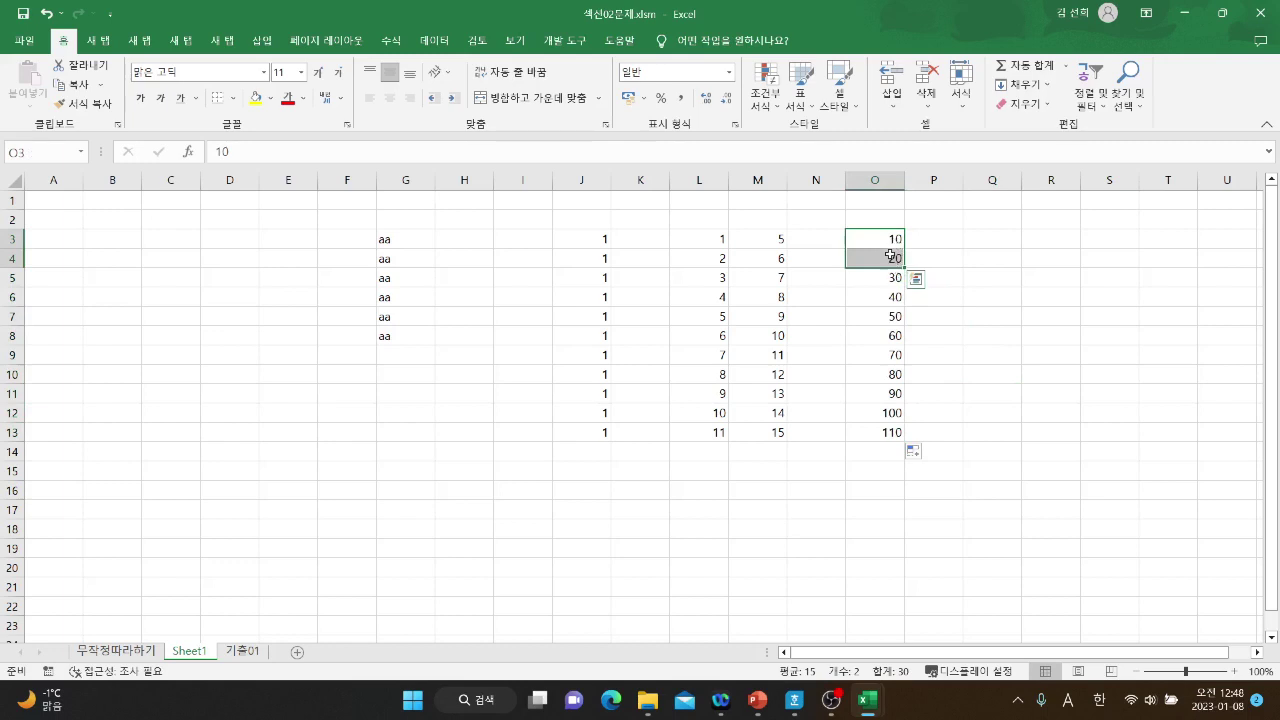
pyautogui.click(891, 284)
pyautogui.click(891, 298)
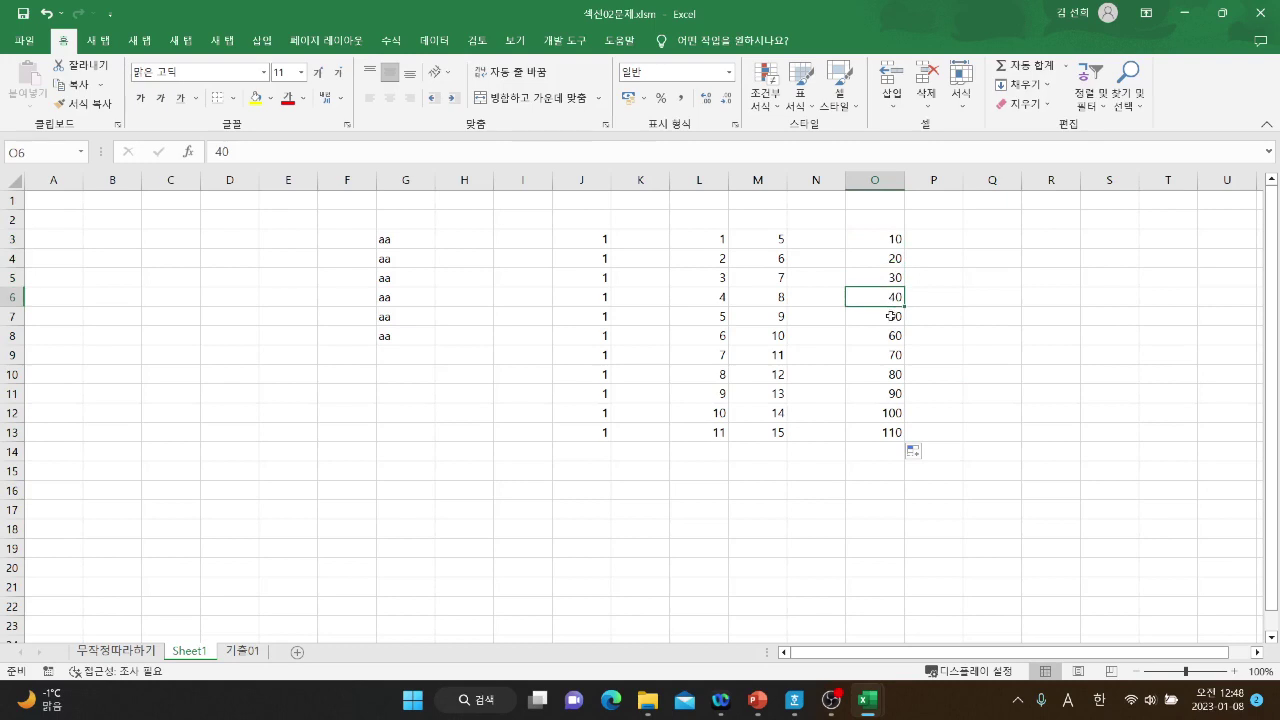
pyautogui.click(891, 316)
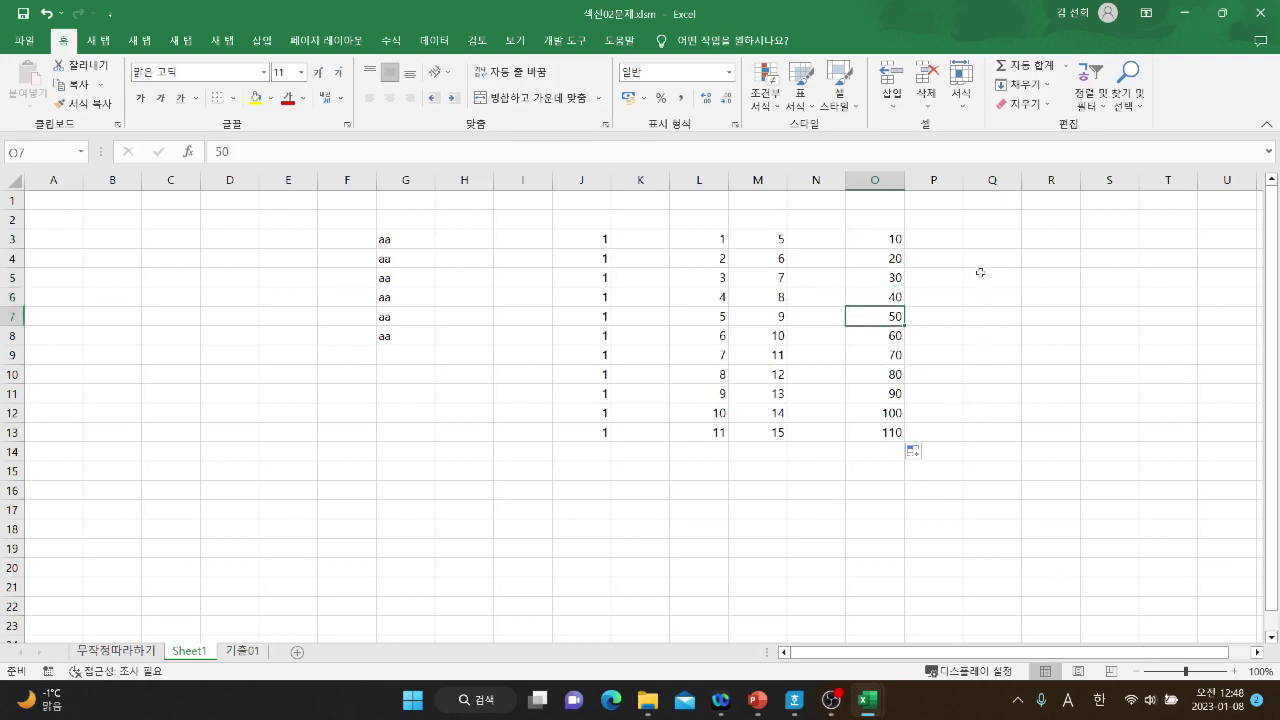
# Enter 6 in Q3 and 3 in Q4, and extend the decreasing pattern down through Q13 with the fill handle.
pyautogui.click(980, 235)
pyautogui.write('6')
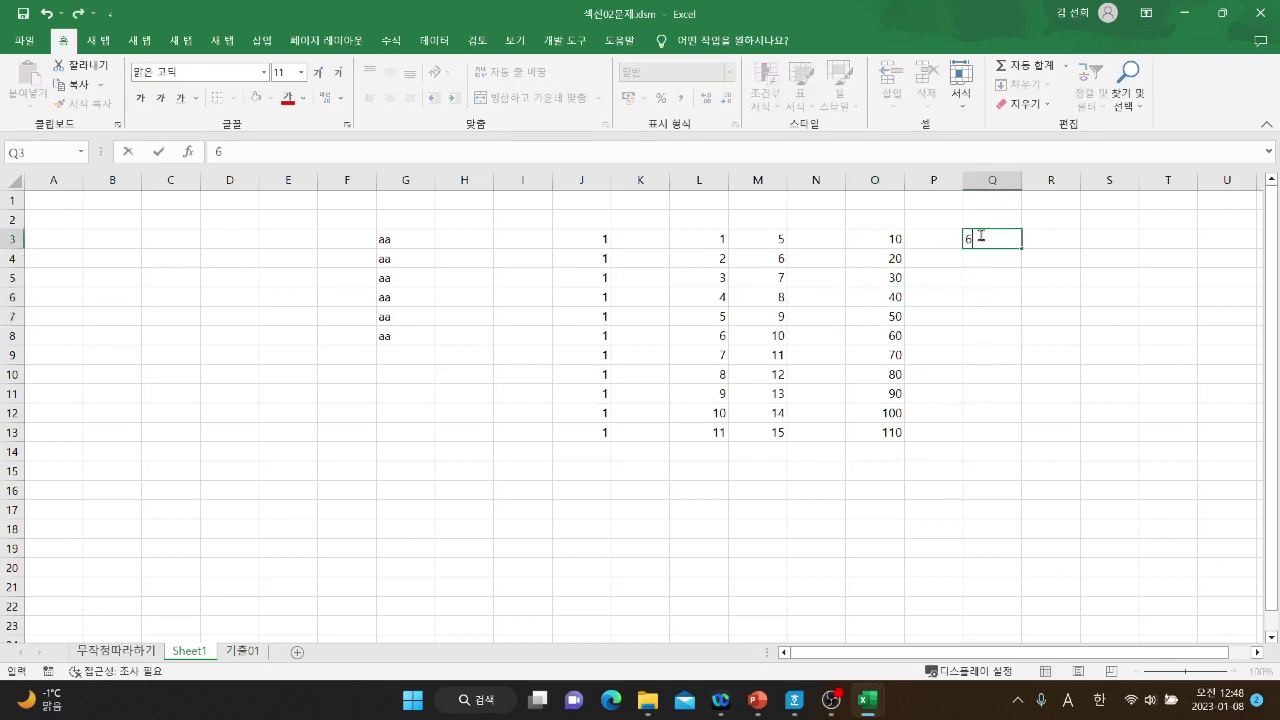
pyautogui.press('Return')
pyautogui.press('Return')
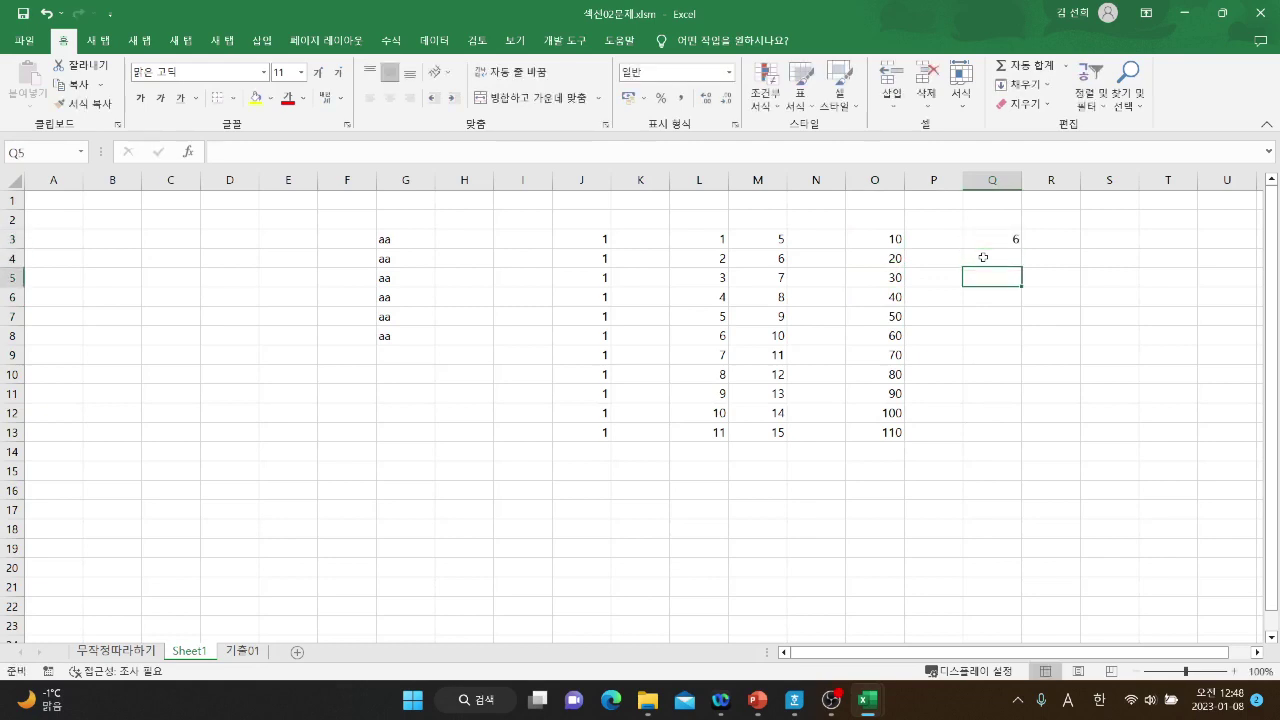
pyautogui.press('BackSpace')
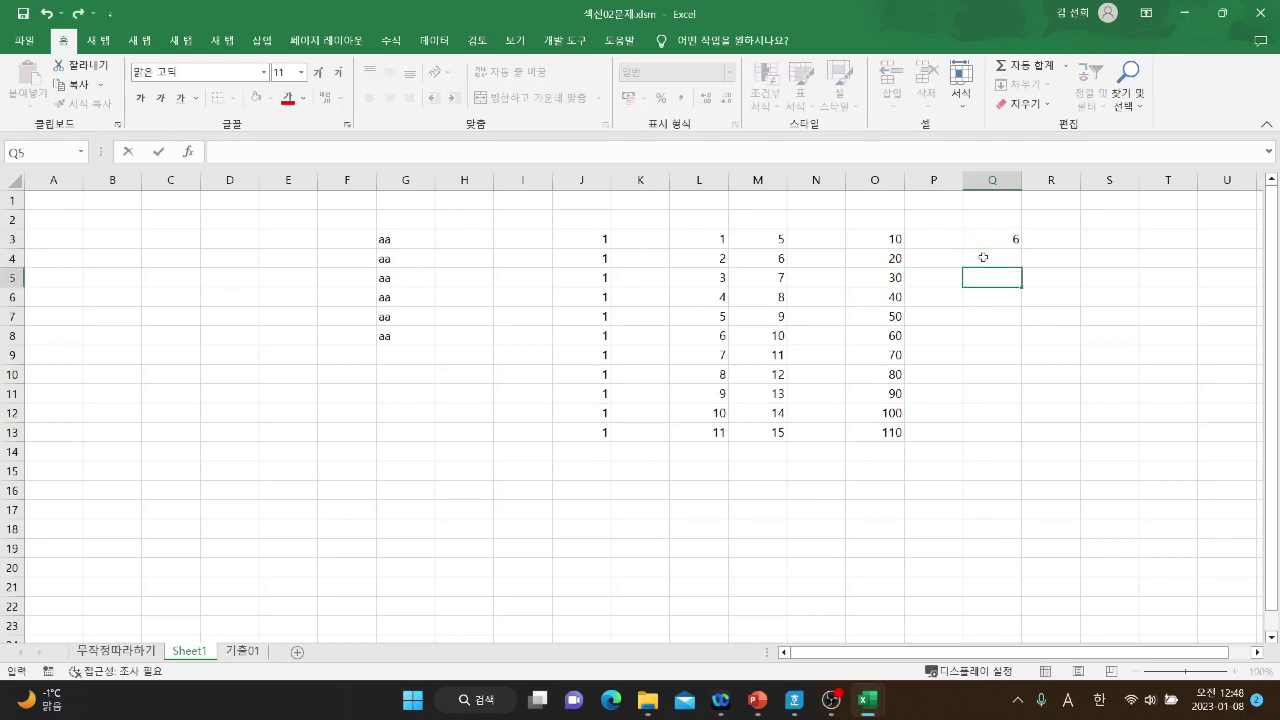
pyautogui.click(983, 258)
pyautogui.write('3')
pyautogui.click(1048, 262)
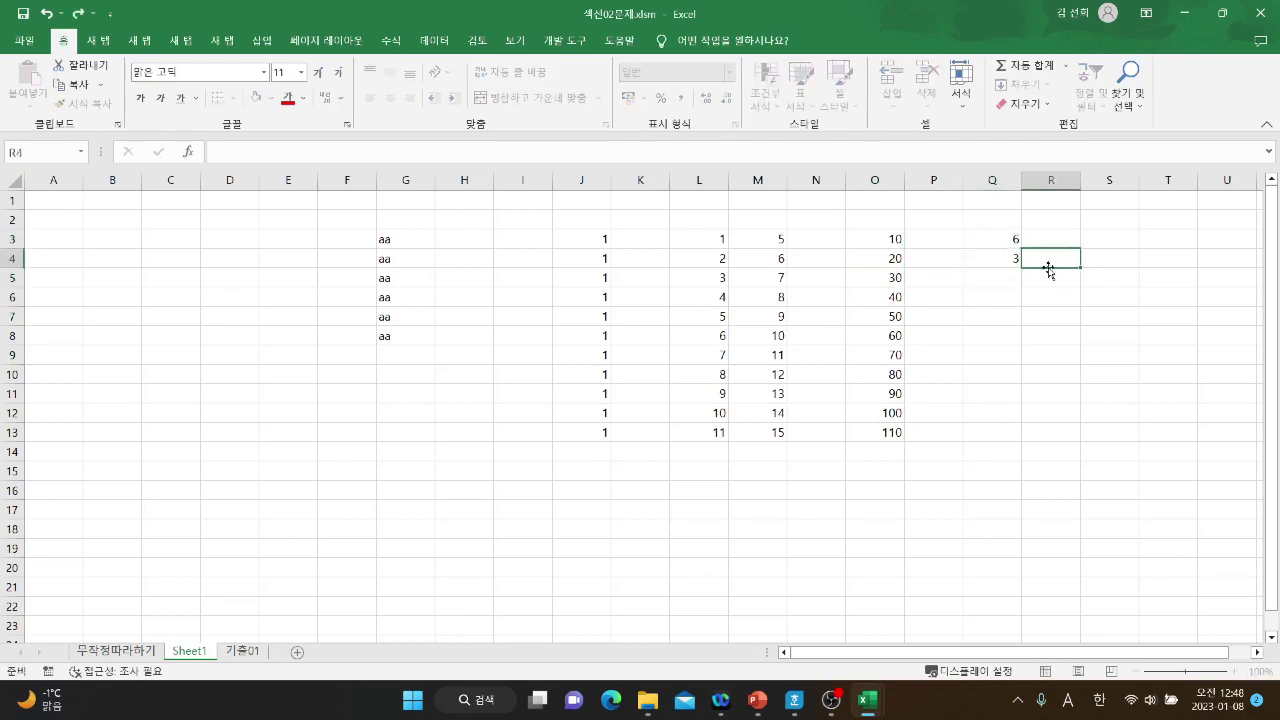
pyautogui.moveTo(1003, 240); pyautogui.dragTo(1022, 422)
pyautogui.click(1062, 374)
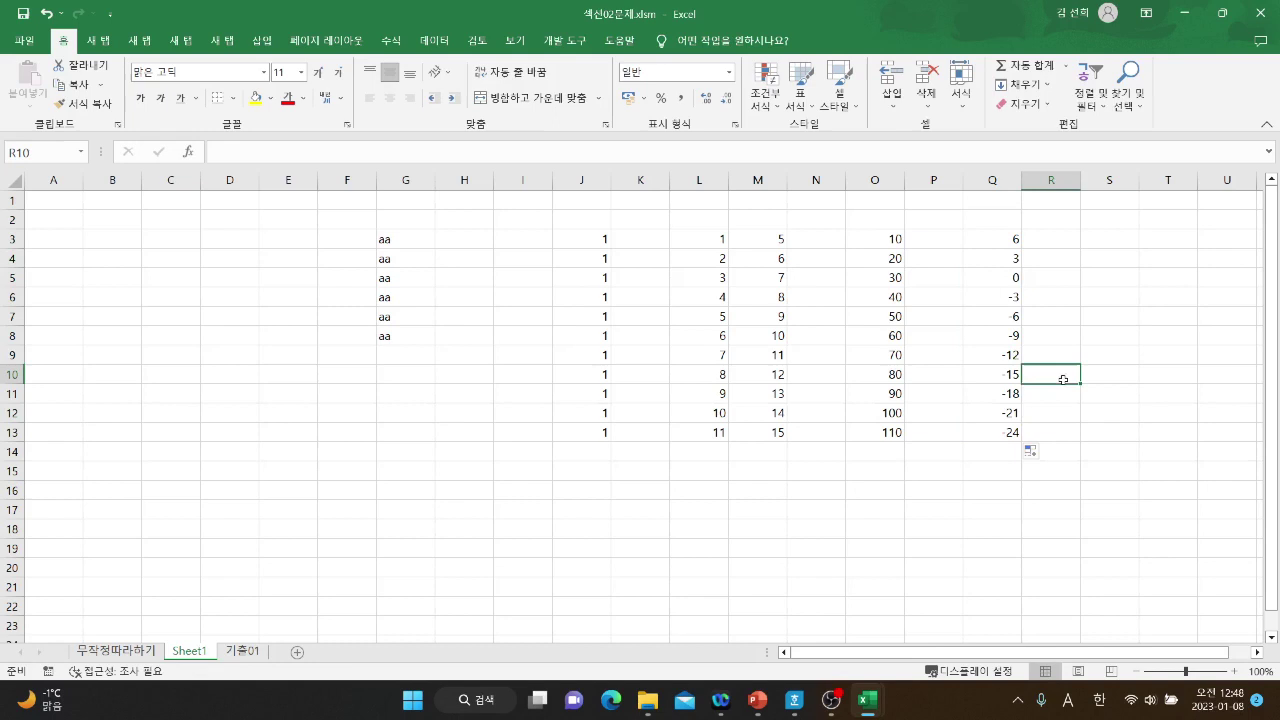
# Examine the filled values in column Q from Q3 to Q10 against the starting pair Q3:Q4.
pyautogui.click(1012, 243)
pyautogui.click(1012, 259)
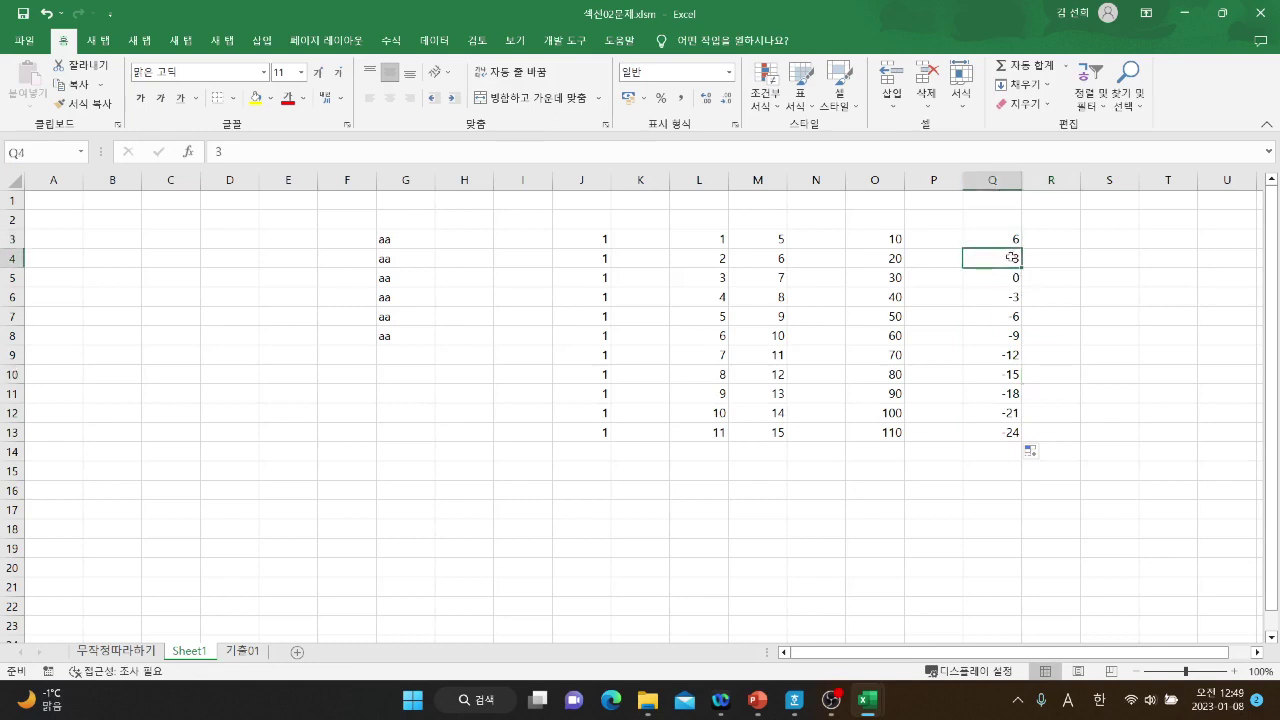
pyautogui.click(1010, 278)
pyautogui.click(1010, 297)
pyautogui.click(1009, 316)
pyautogui.click(1007, 336)
pyautogui.click(1005, 352)
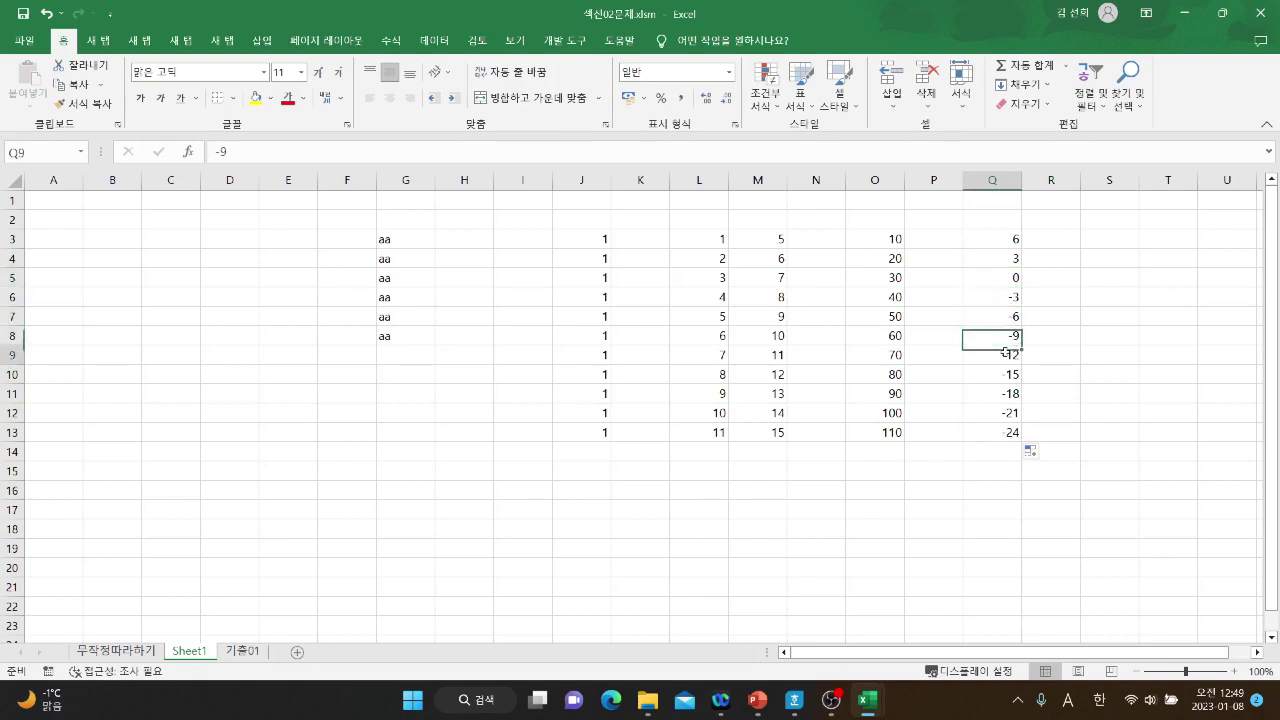
pyautogui.click(1004, 374)
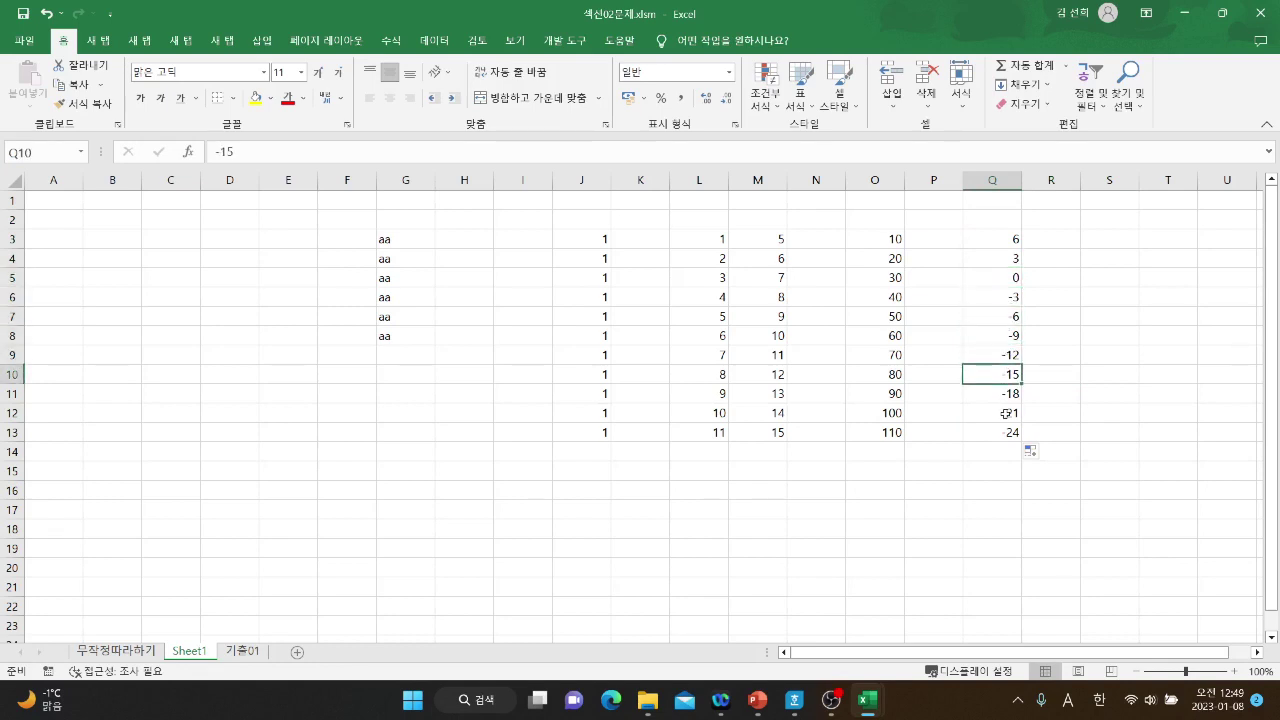
pyautogui.click(1002, 244)
pyautogui.moveTo(1003, 249); pyautogui.dragTo(1004, 258)
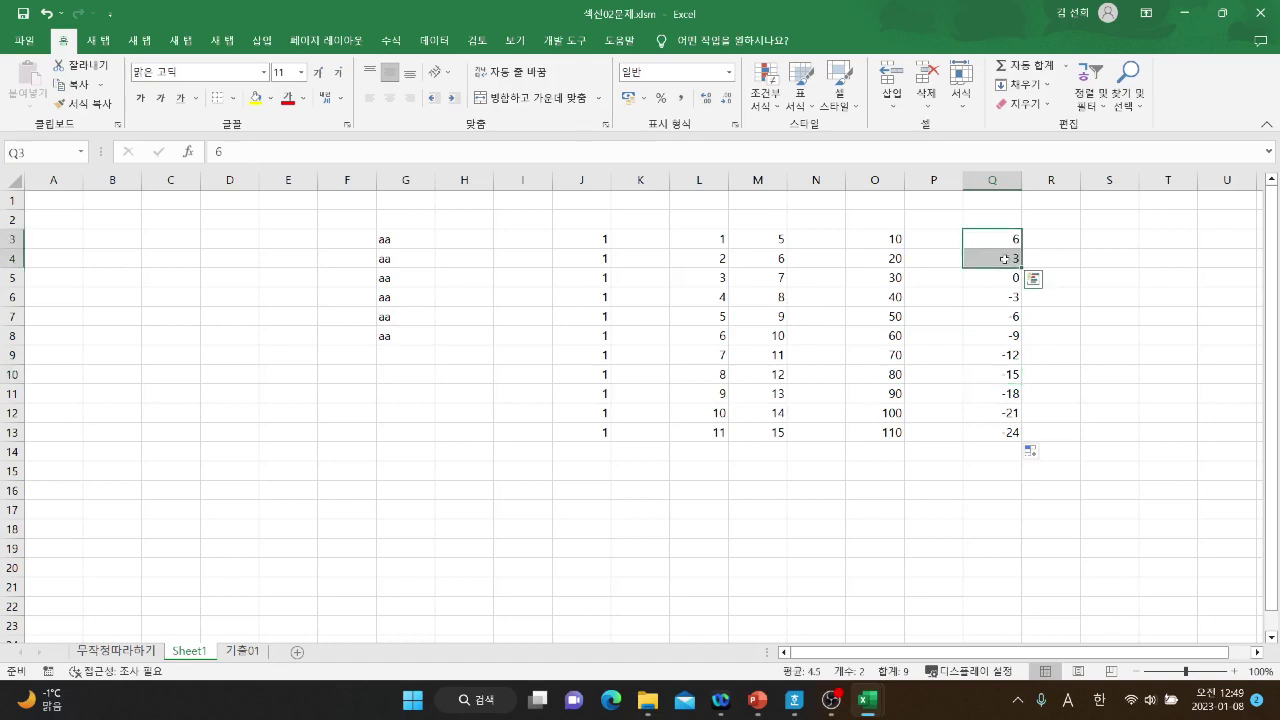
# Clear all the copied text and number series examples by emptying the range F3:R15.
pyautogui.click(1015, 297)
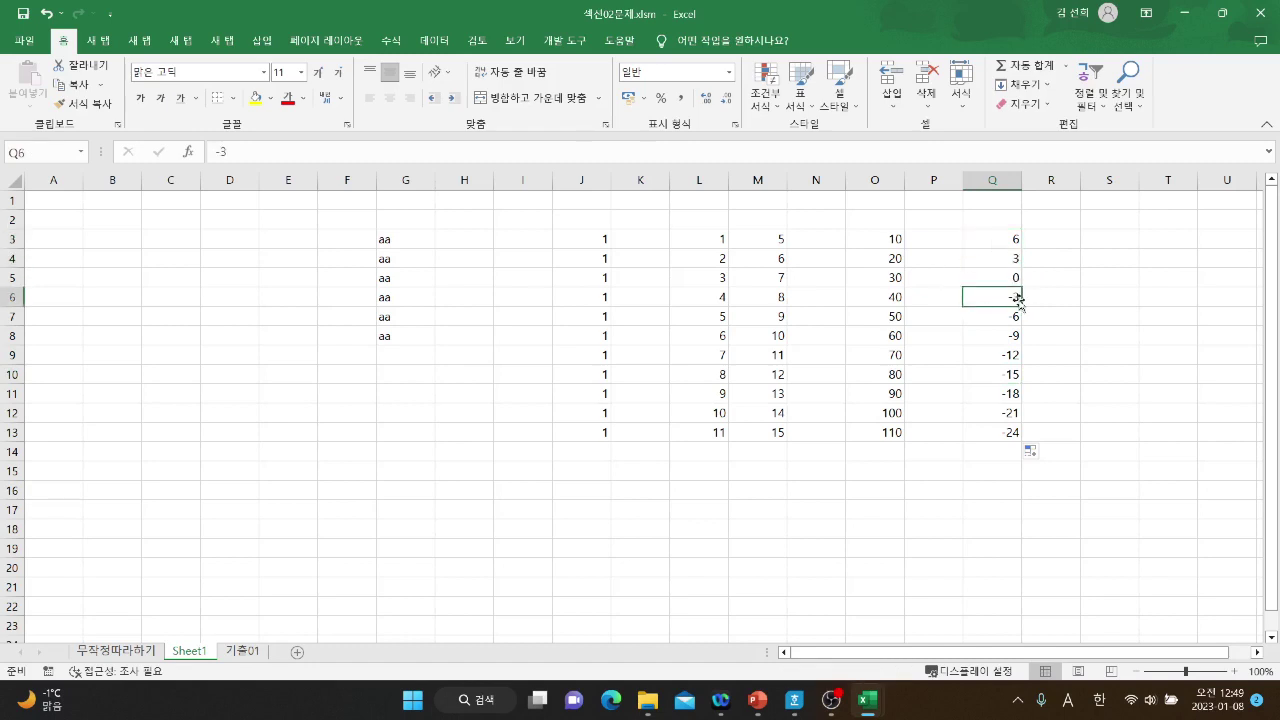
pyautogui.click(715, 240)
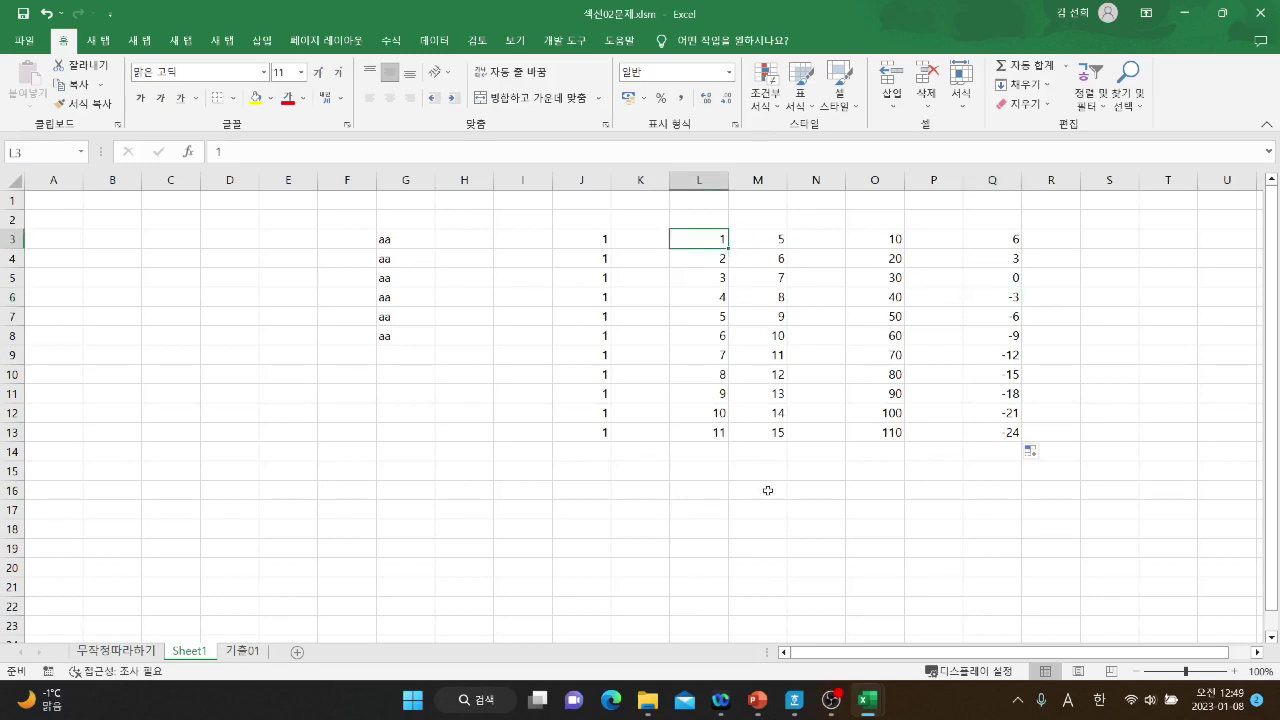
pyautogui.moveTo(380, 242); pyautogui.dragTo(1040, 452)
pyautogui.press('alt')
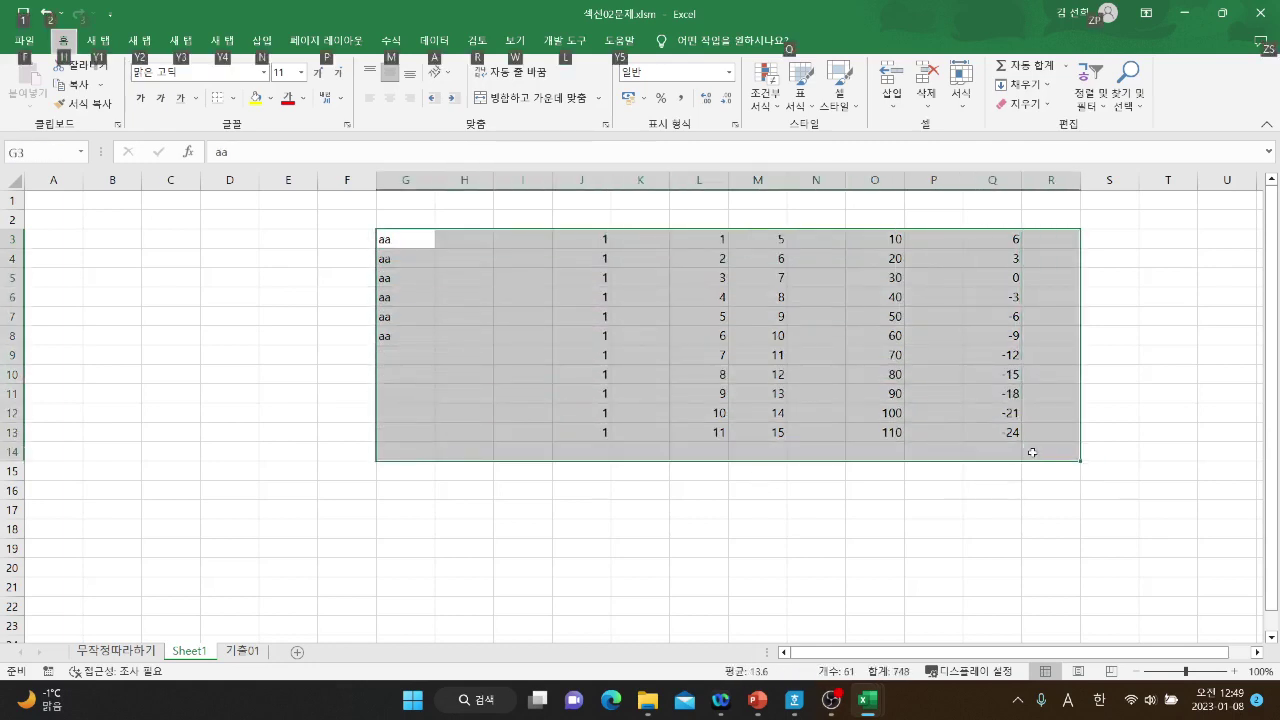
pyautogui.click(843, 494)
pyautogui.moveTo(354, 235); pyautogui.dragTo(1035, 464)
pyautogui.press('Delete')
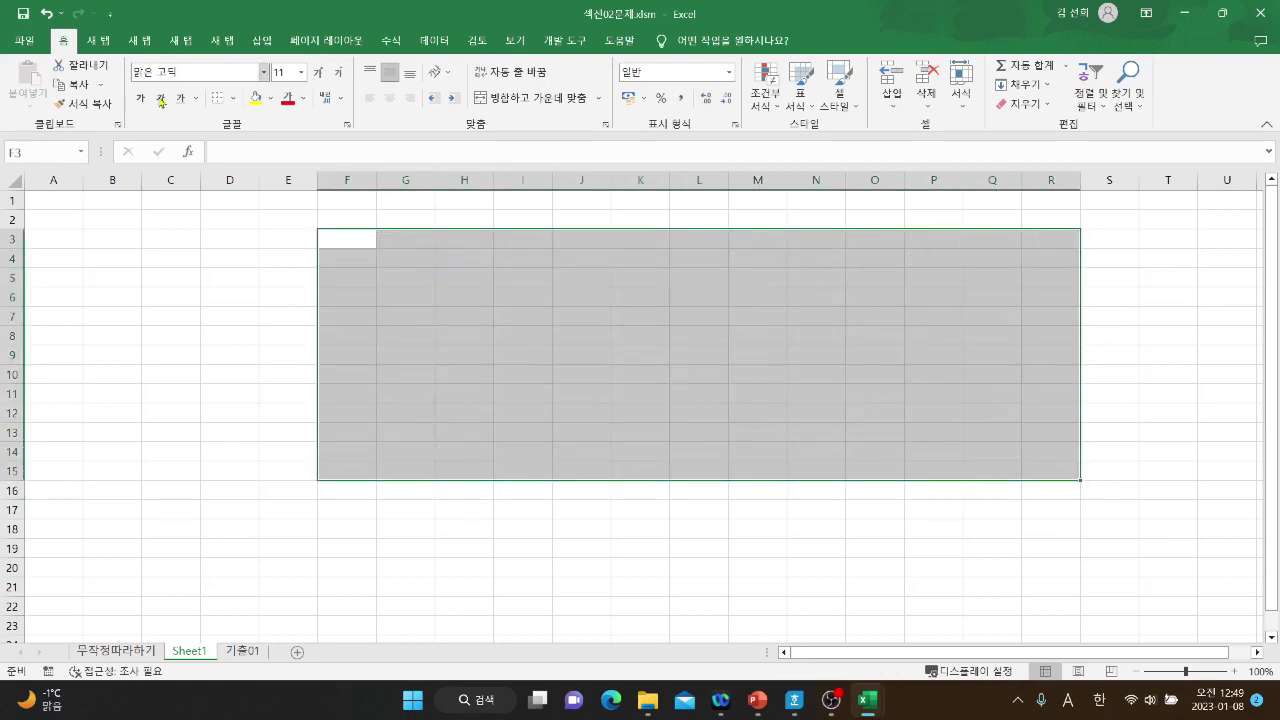
# Enter the weekday 월 in F3 and extend it down through F13 with the fill handle.
pyautogui.click(352, 244)
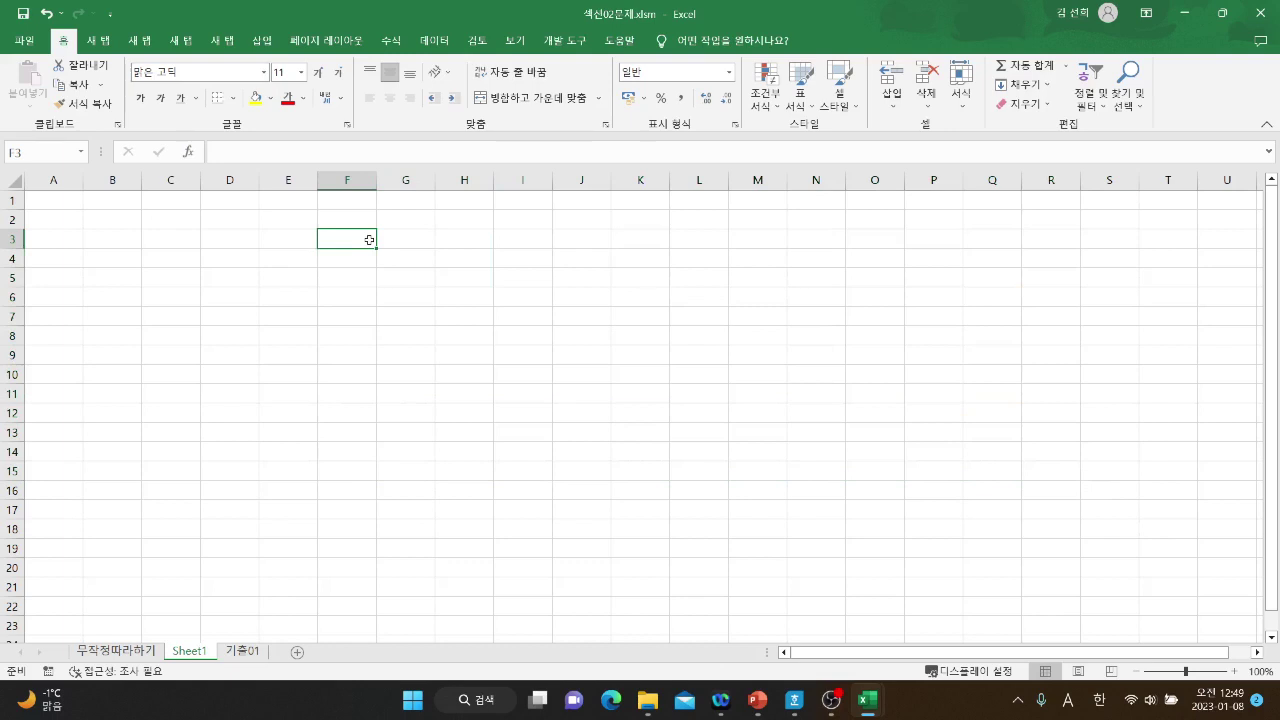
pyautogui.write('dnj')
pyautogui.press('BackSpace')
pyautogui.press('BackSpace')
pyautogui.press('BackSpace')
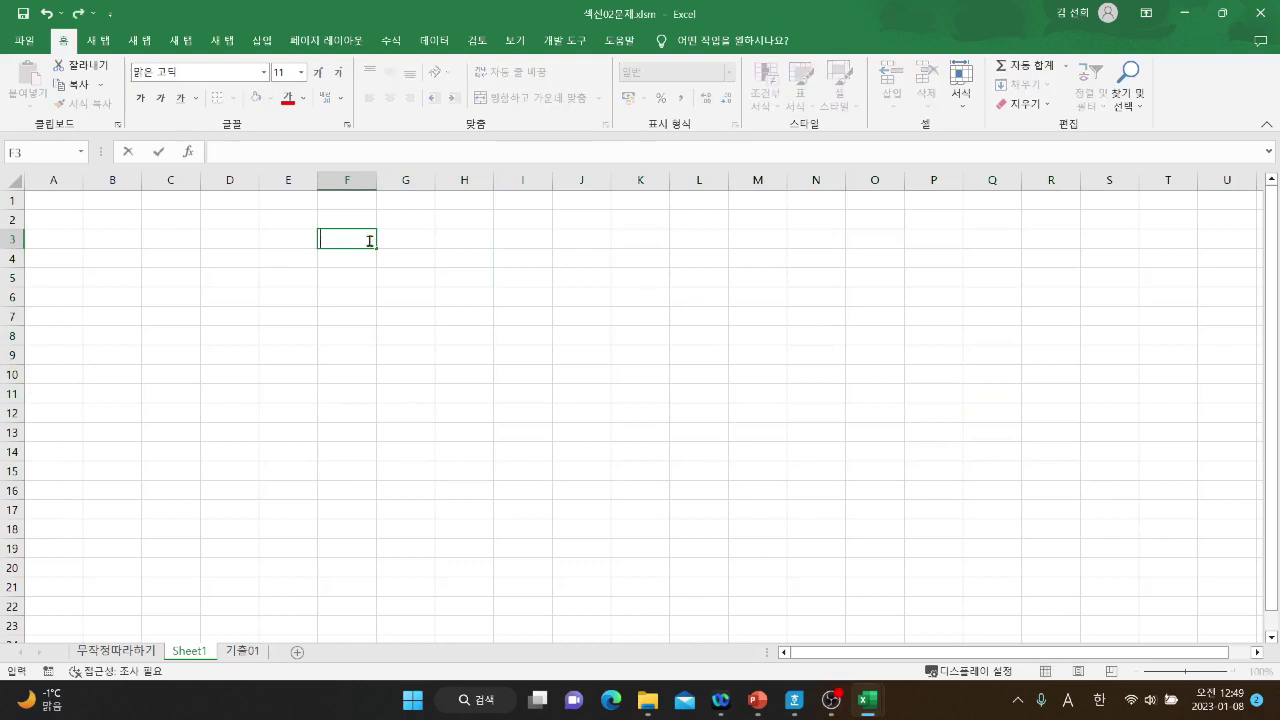
pyautogui.press('Hangul')
pyautogui.write('월')
pyautogui.moveTo(376, 249); pyautogui.dragTo(371, 434)
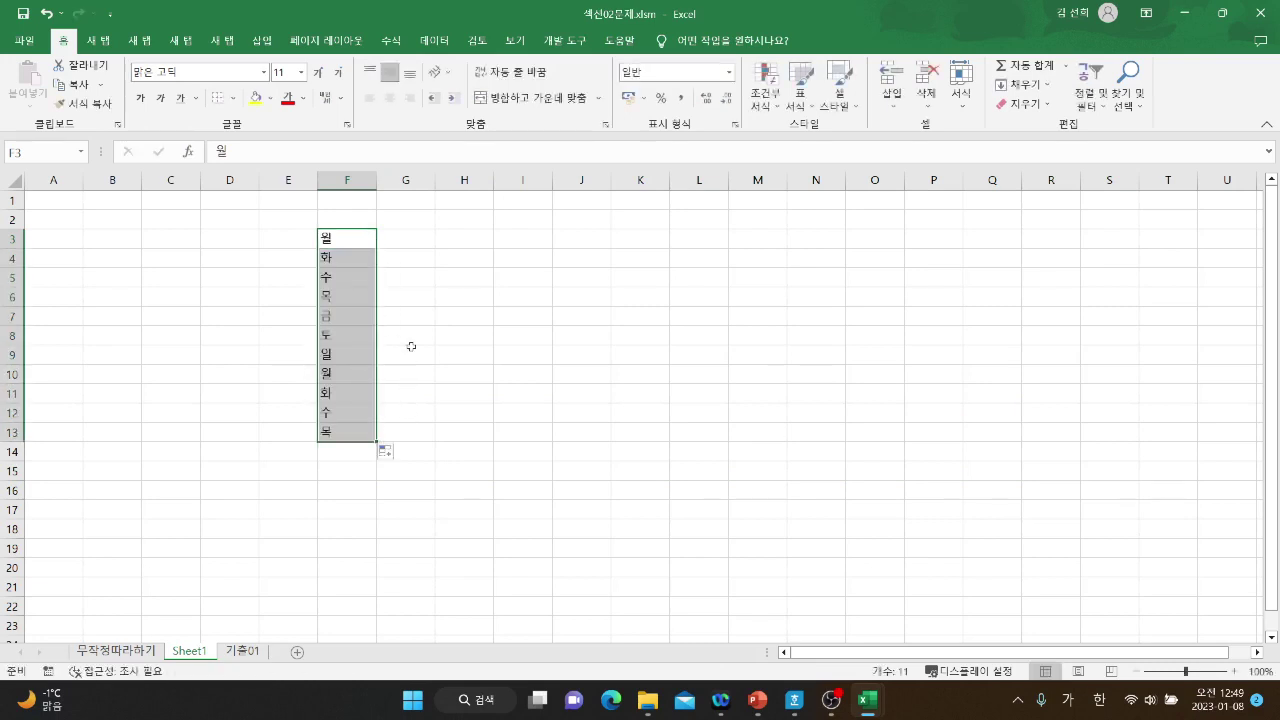
# Enter 갑 in H3 and extend the built-in list down through H13 with the fill handle.
pyautogui.click(449, 238)
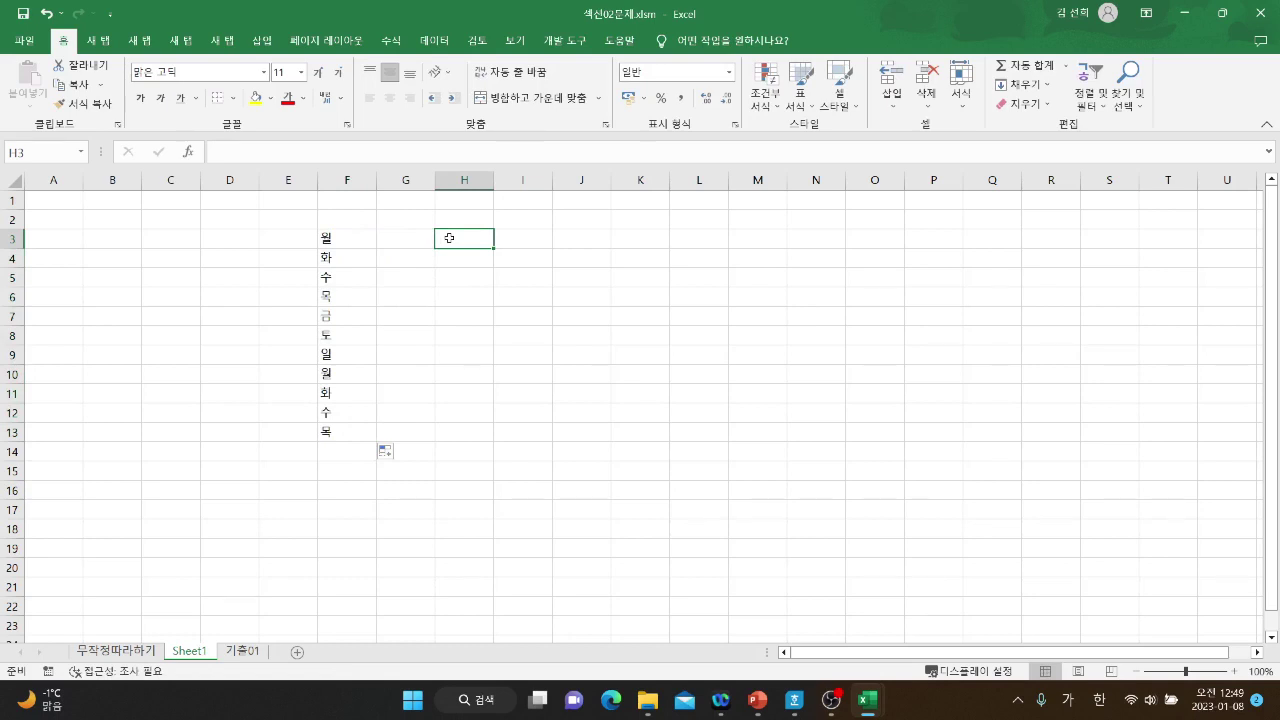
pyautogui.write('갑')
pyautogui.click(515, 271)
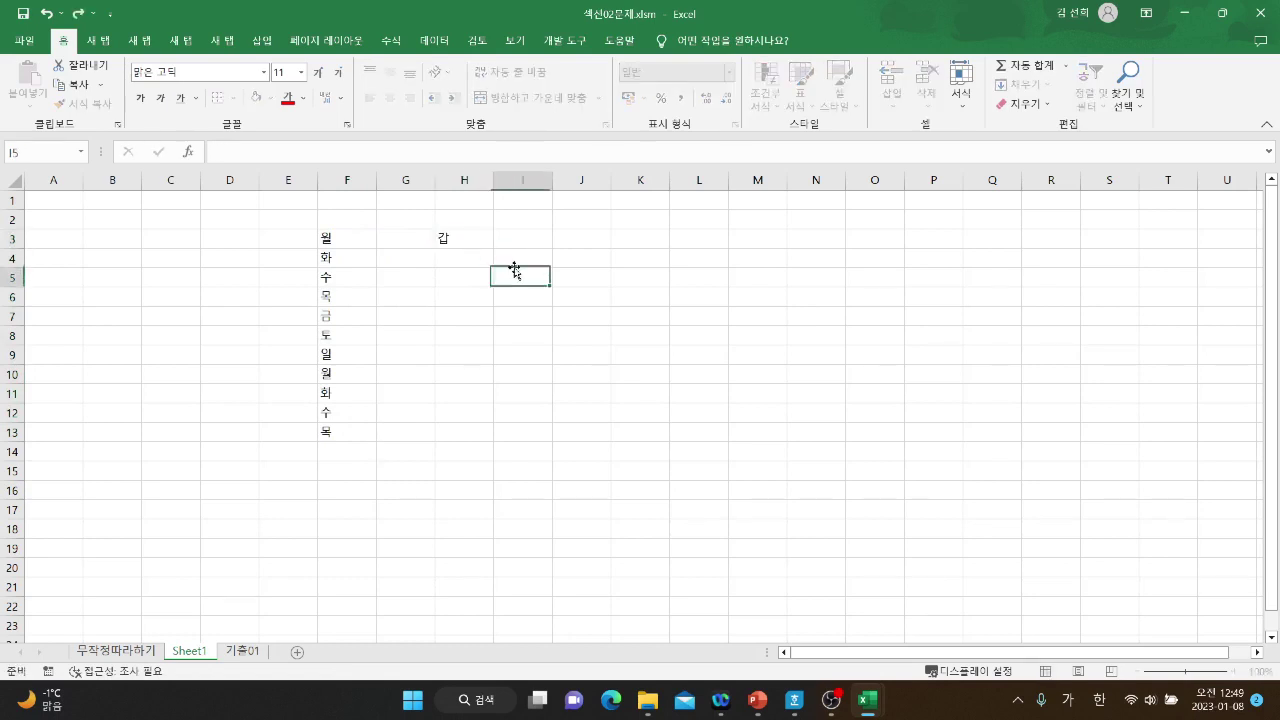
pyautogui.click(478, 240)
pyautogui.moveTo(493, 248); pyautogui.dragTo(549, 440)
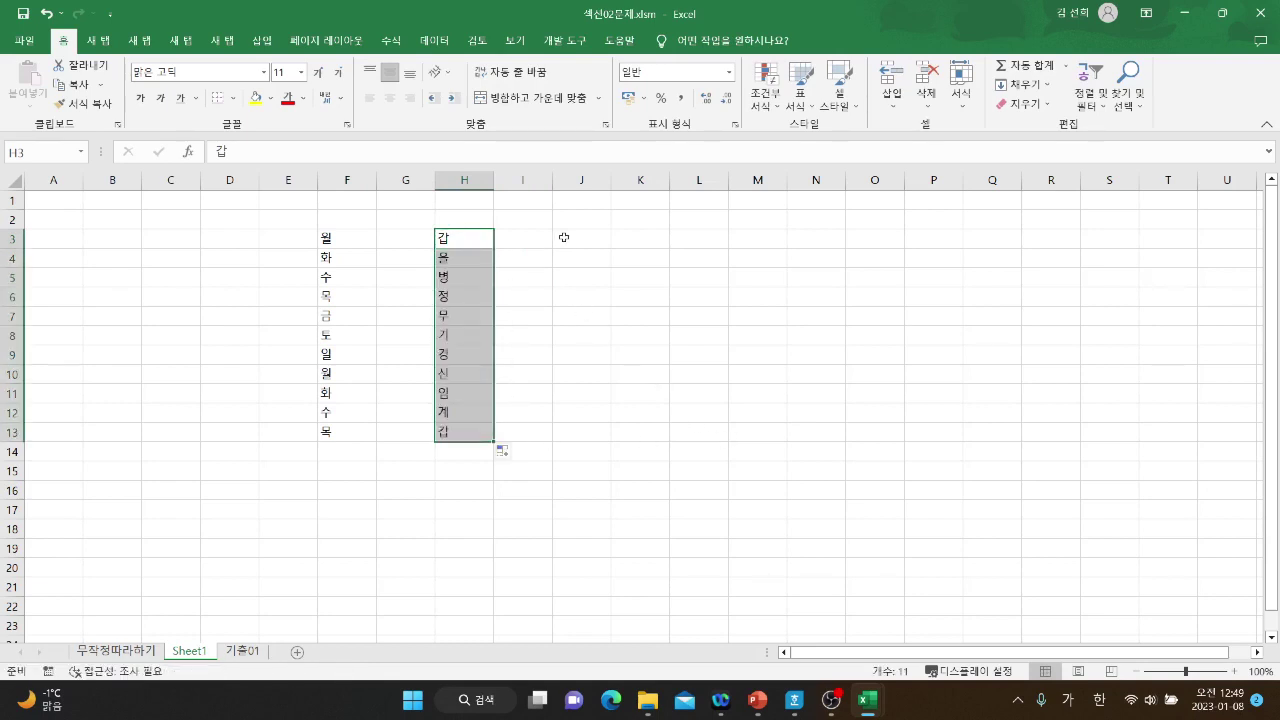
# Enter 1사분기 in J3 and extend the quarter sequence down through J14 with the fill handle.
pyautogui.click(564, 237)
pyautogui.write('1')
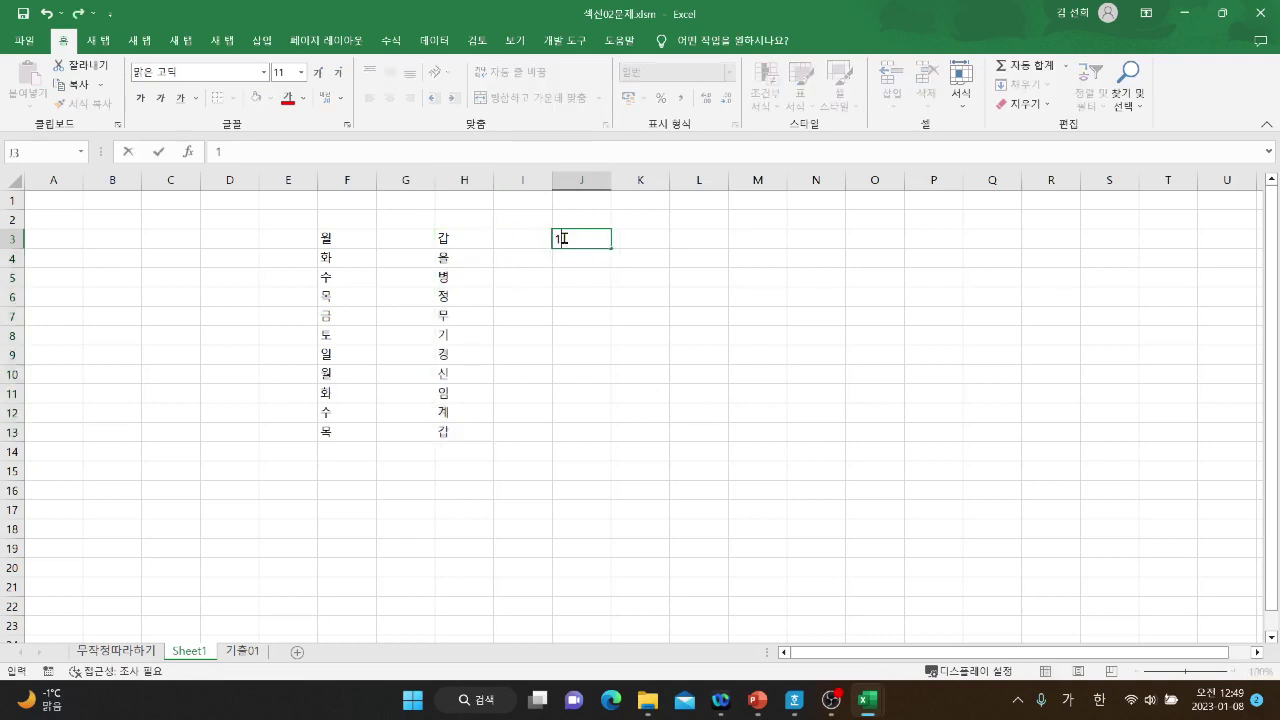
pyautogui.write('사분기')
pyautogui.click(651, 251)
pyautogui.click(588, 240)
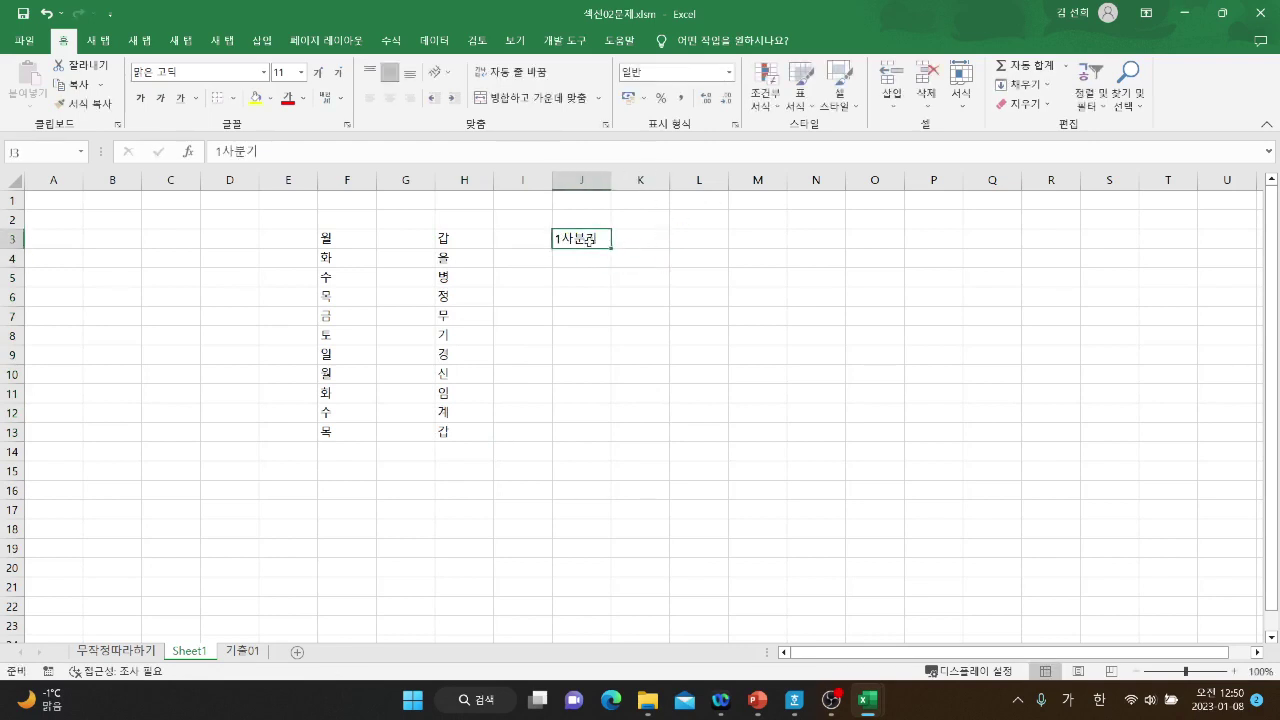
pyautogui.moveTo(610, 247); pyautogui.dragTo(620, 448)
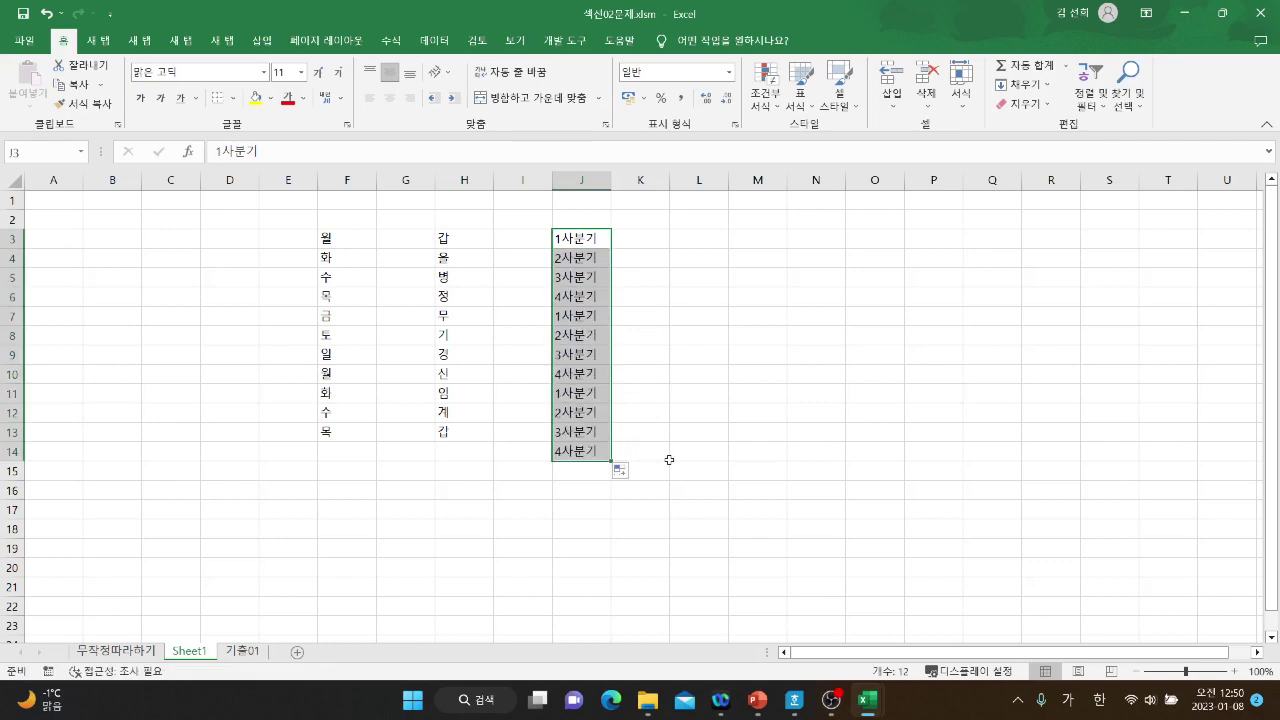
# Enter the mixed text "1 숭의 3" in L3 and extend it down through L11 with the fill handle.
pyautogui.click(712, 236)
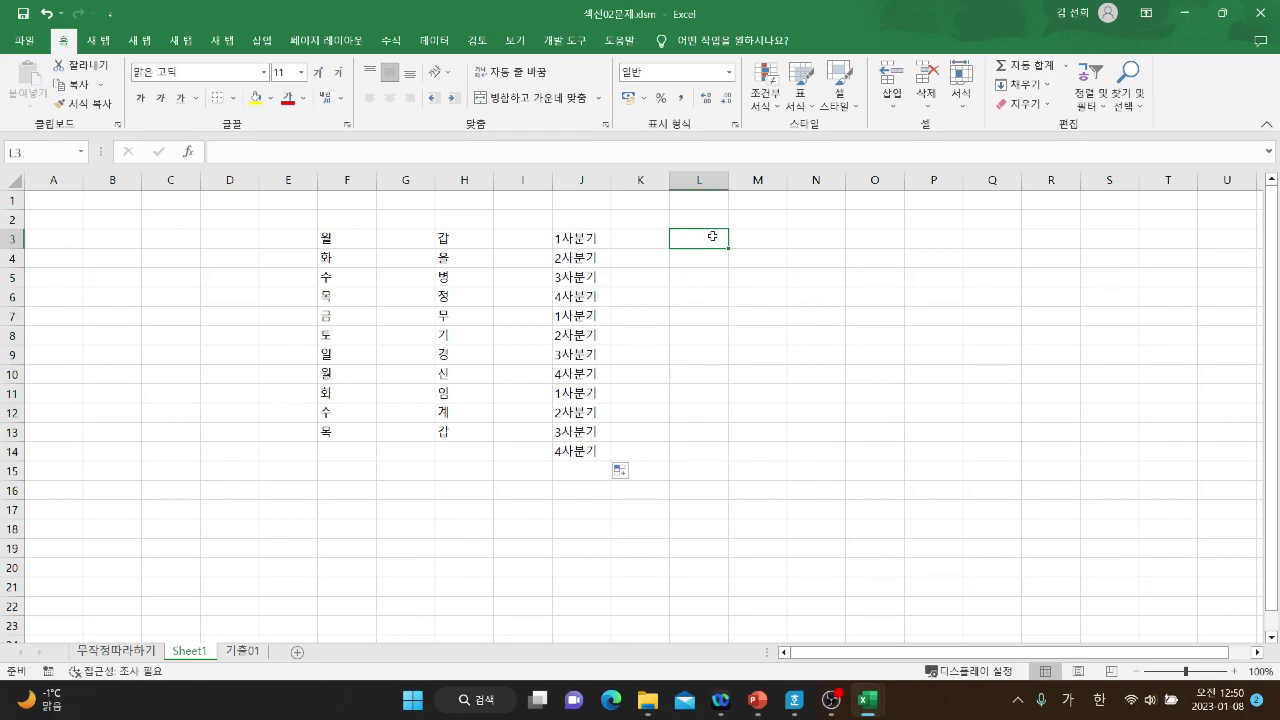
pyautogui.write('1')
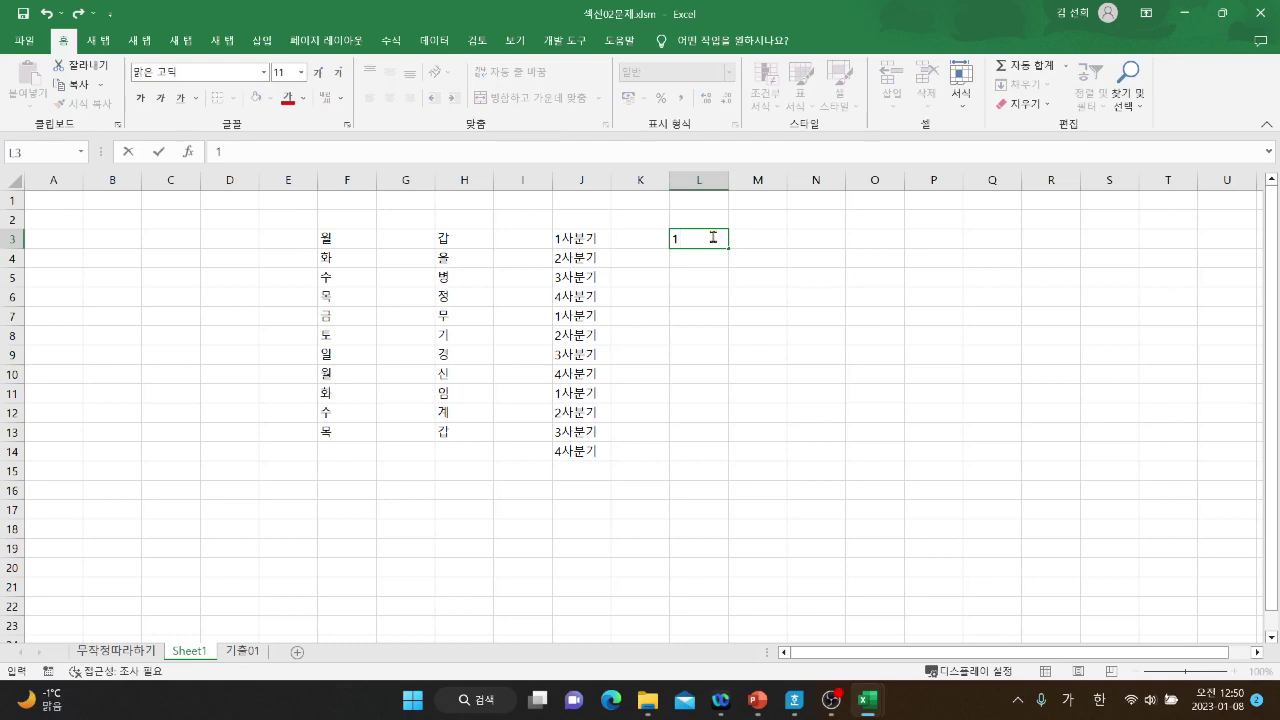
pyautogui.write(' 송의 3')
pyautogui.press('Return')
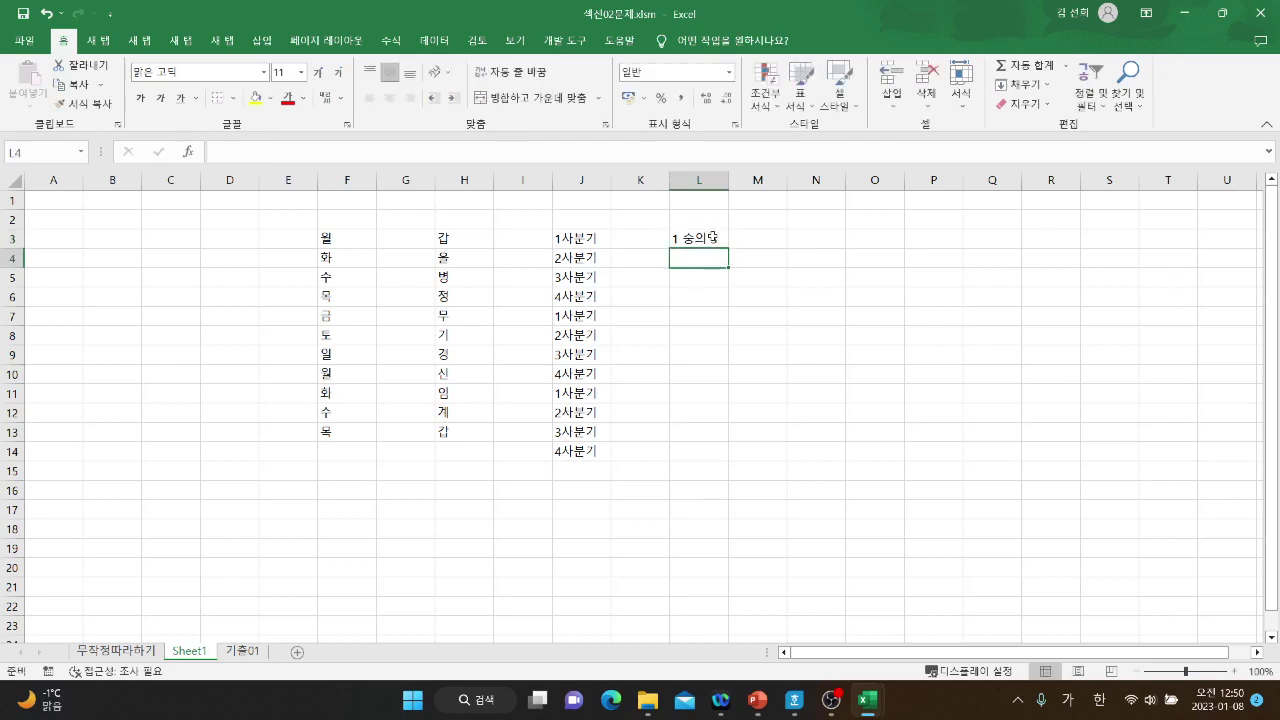
pyautogui.click(710, 240)
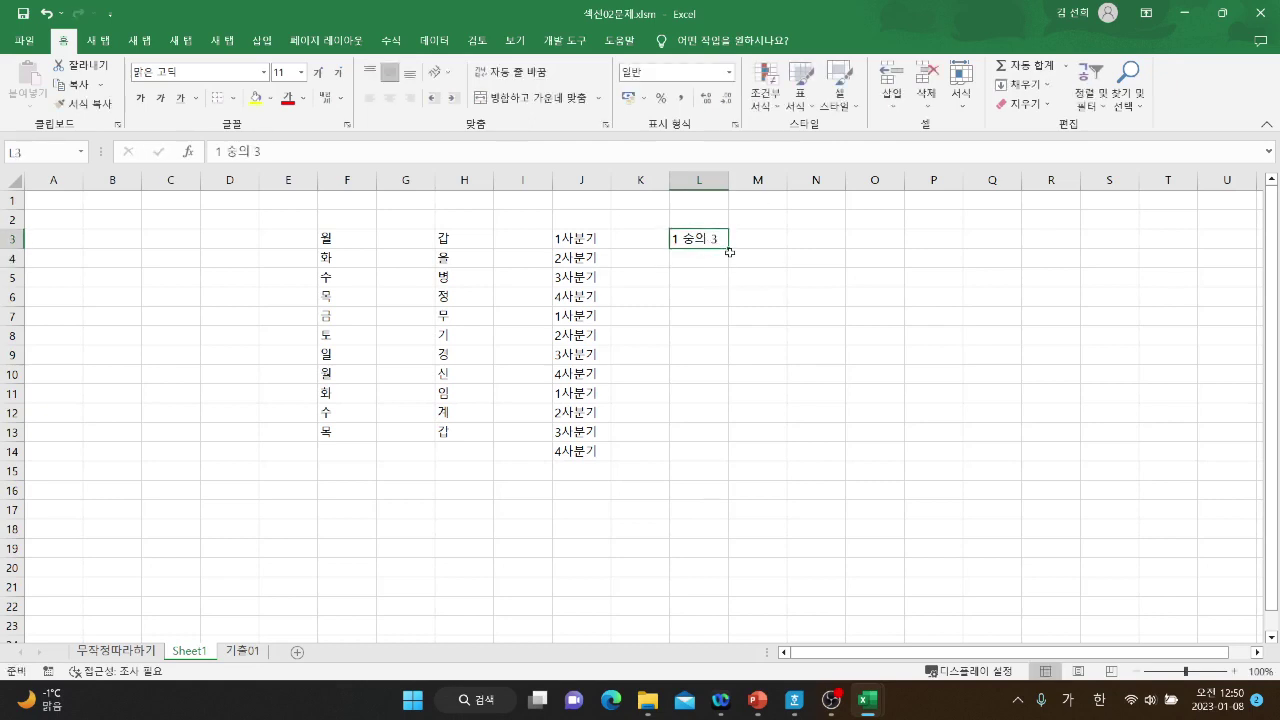
pyautogui.moveTo(729, 249); pyautogui.dragTo(734, 401)
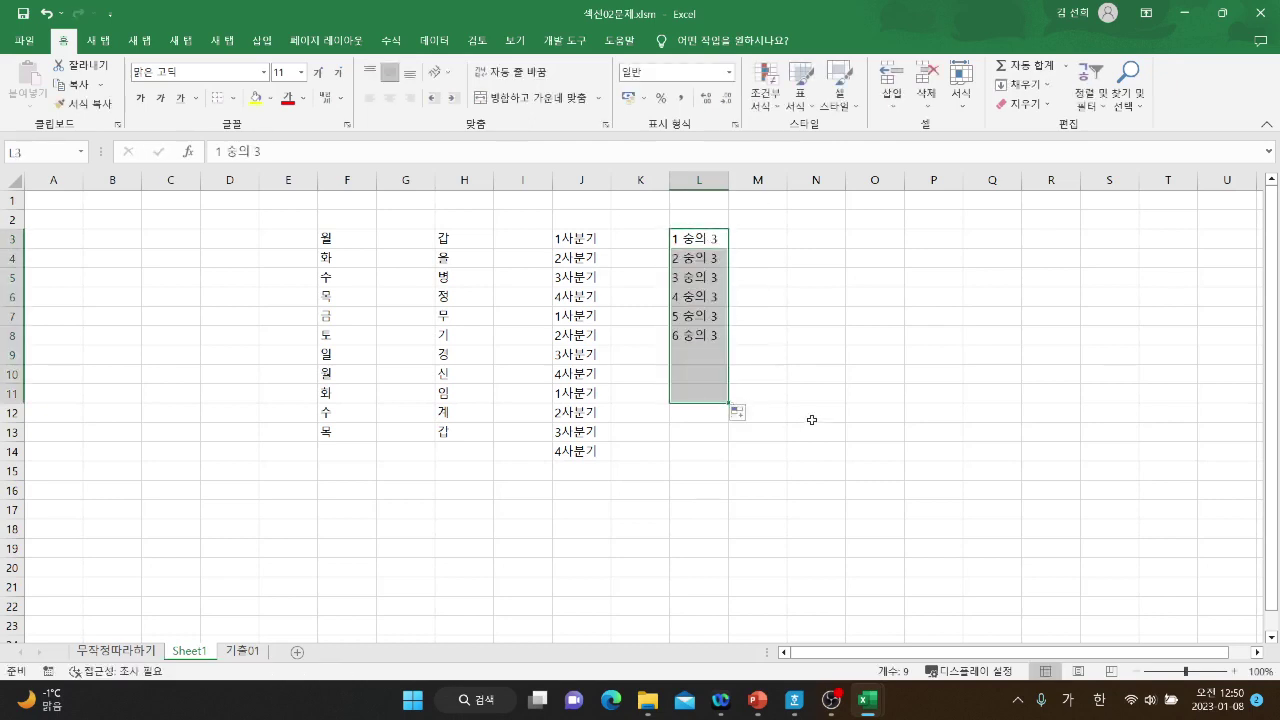
# Clear the weekday, 갑, quarter and mixed-text examples from the range F3:M16.
pyautogui.click(823, 429)
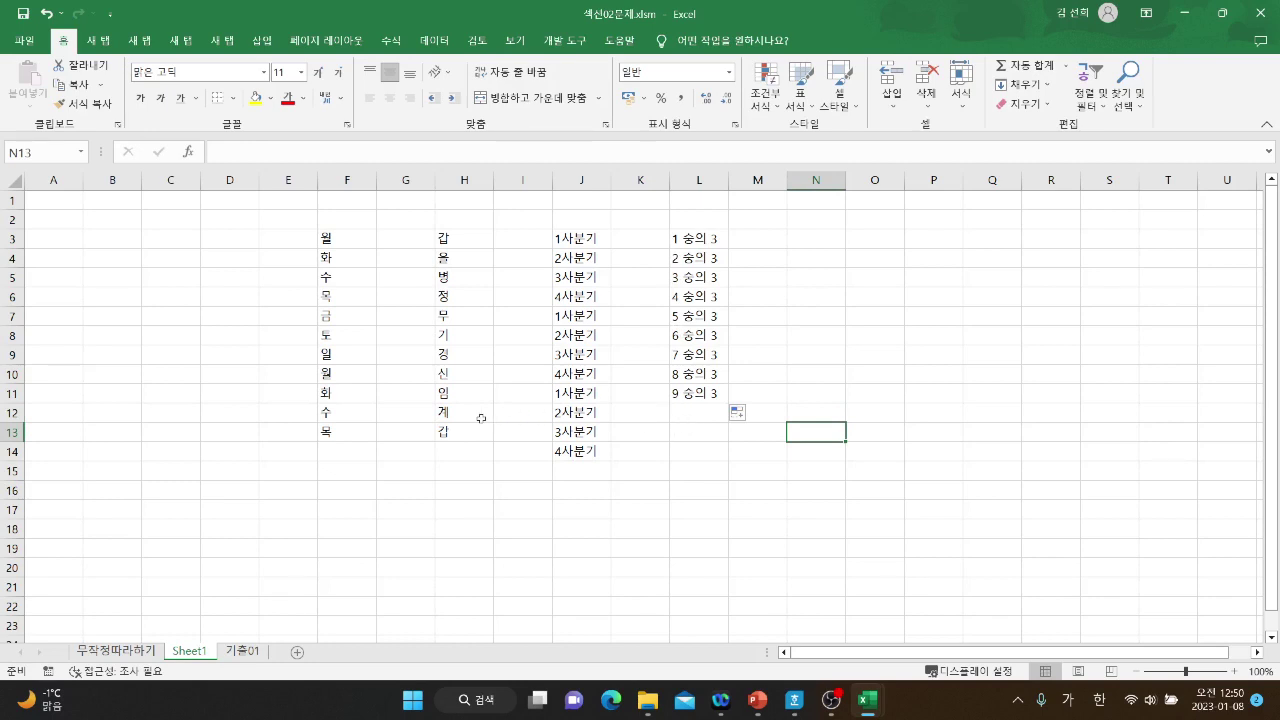
pyautogui.moveTo(328, 238); pyautogui.dragTo(736, 486)
pyautogui.press('Delete')
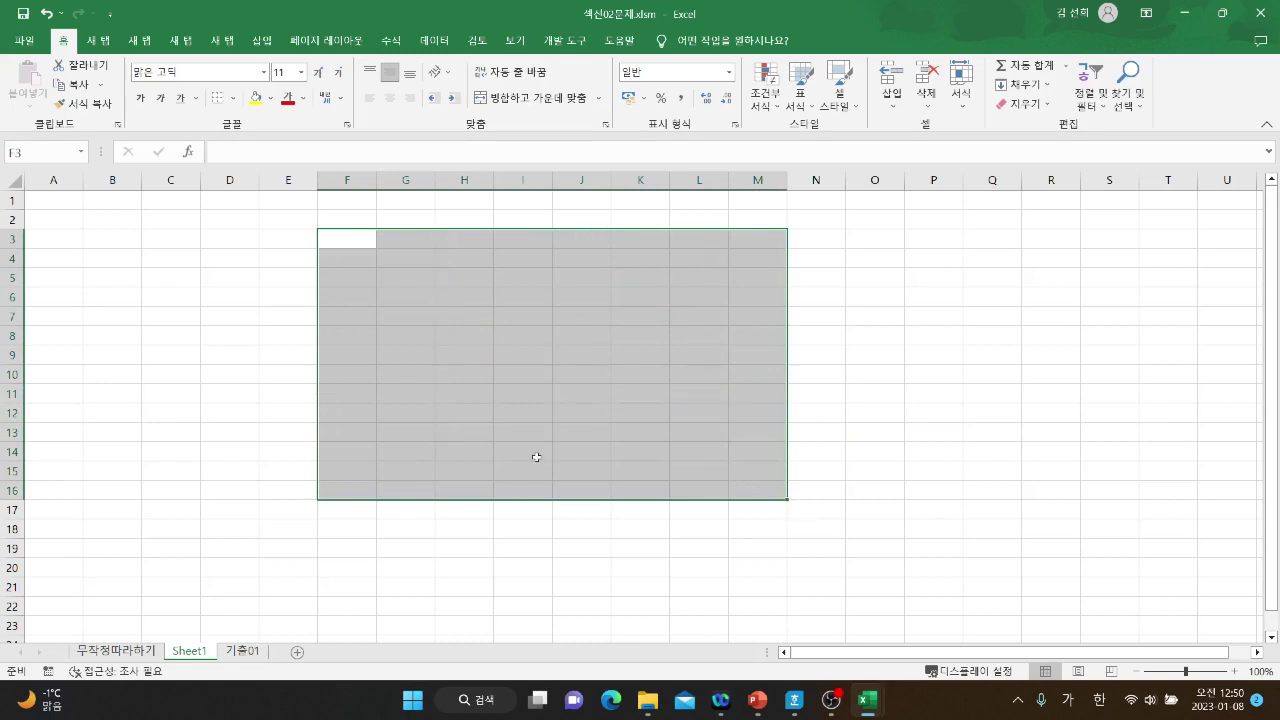
# Enter 1 in F3 and the starting pair 1 and 3 in G3:G4, and select the pair.
pyautogui.click(348, 245)
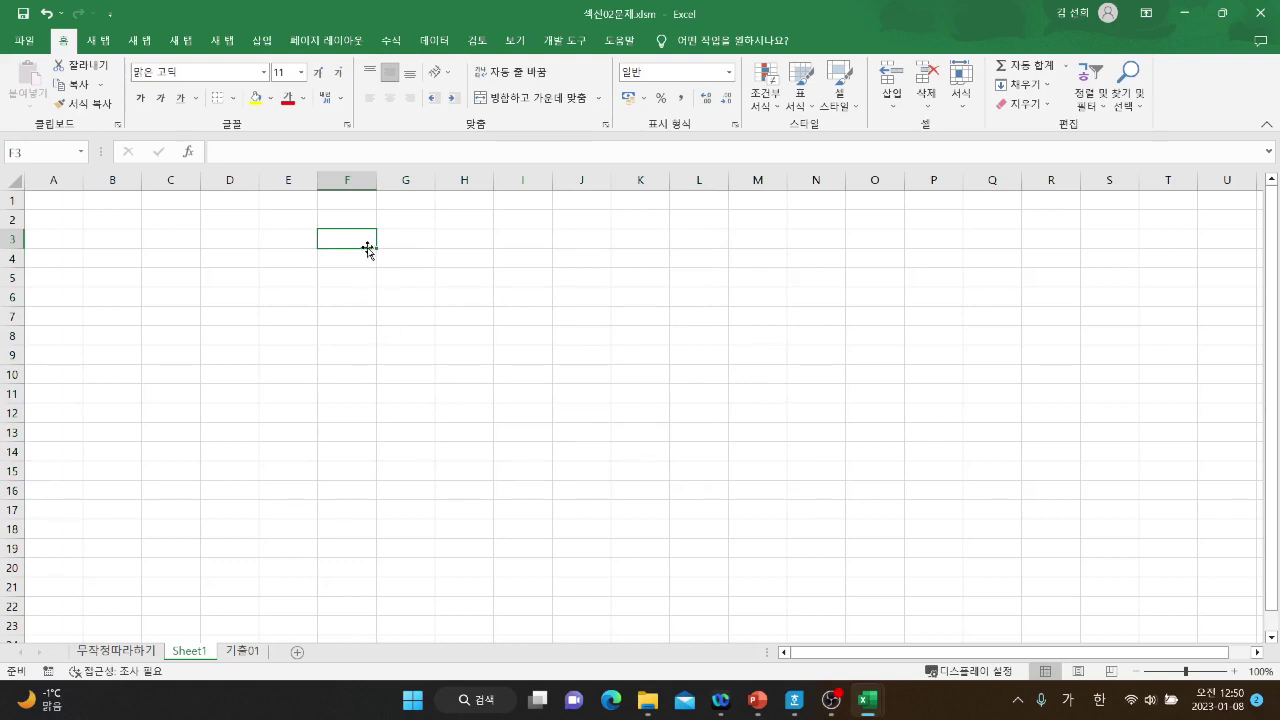
pyautogui.write('1')
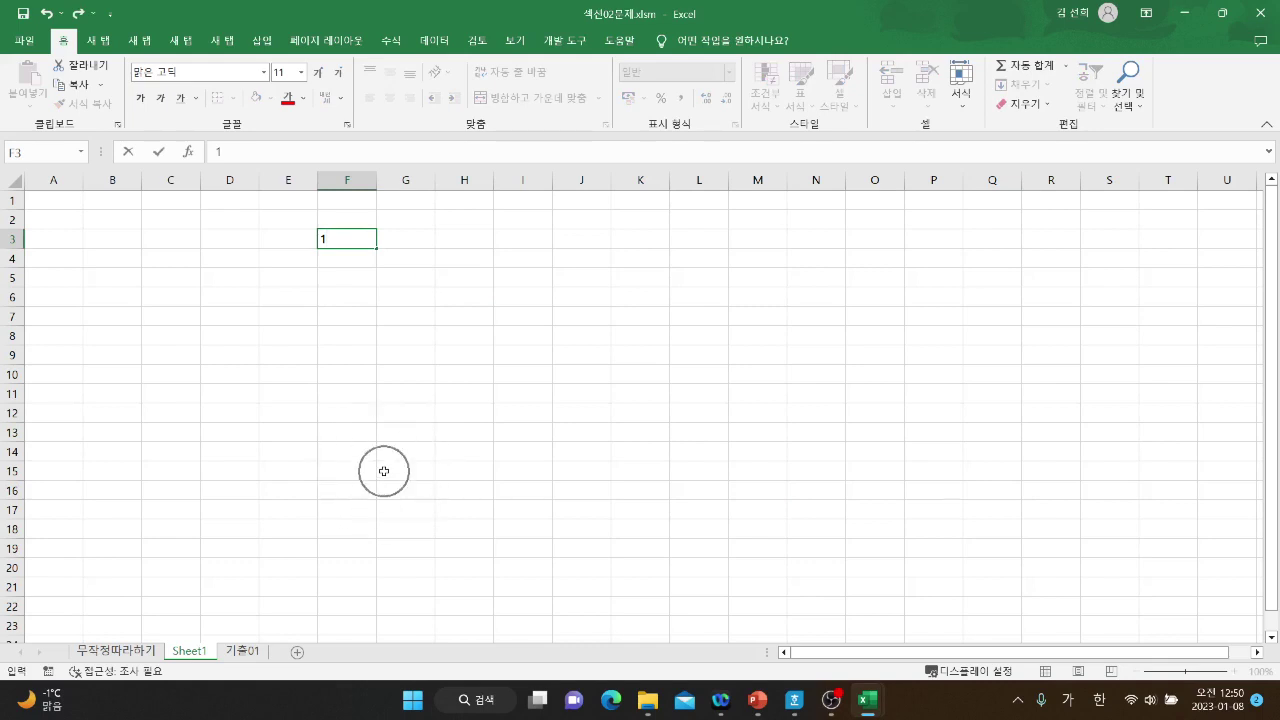
pyautogui.click(414, 240)
pyautogui.write('1')
pyautogui.press('Return')
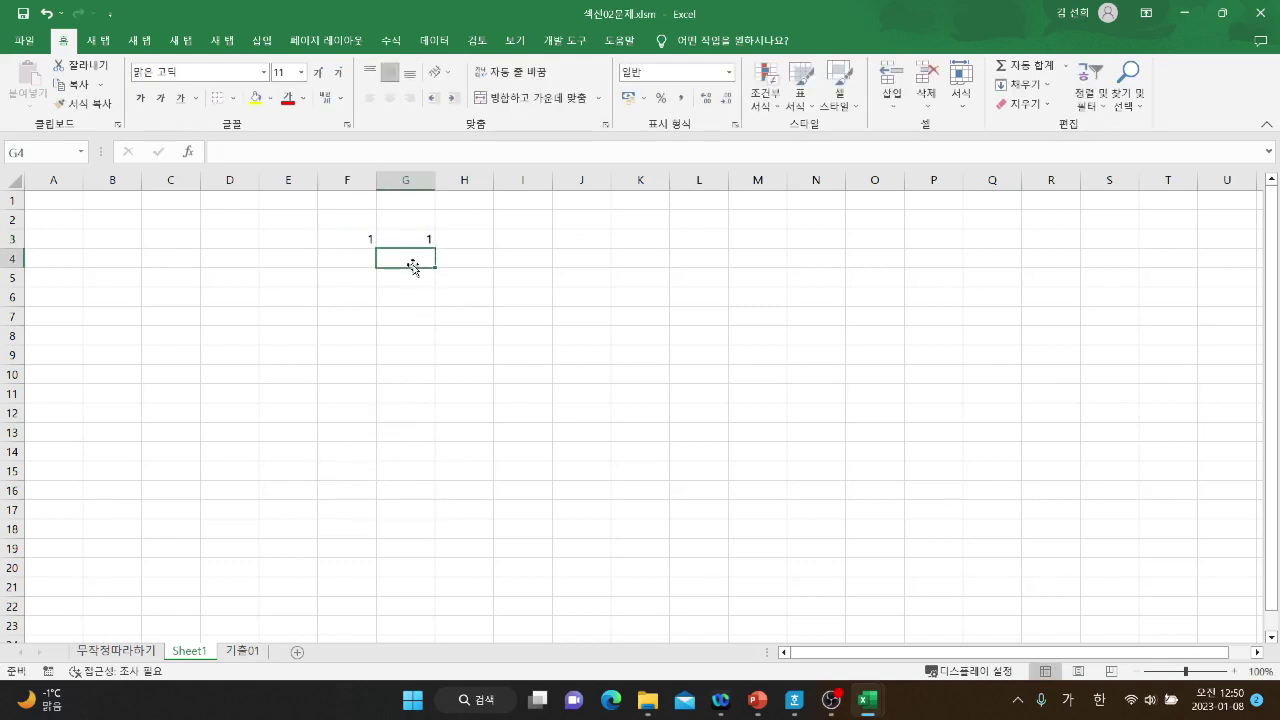
pyautogui.click(420, 243)
pyautogui.moveTo(420, 243)
pyautogui.mouseDown()
pyautogui.moveTo(423, 270)
pyautogui.moveTo(429, 235)
pyautogui.moveTo(428, 253)
pyautogui.mouseUp()
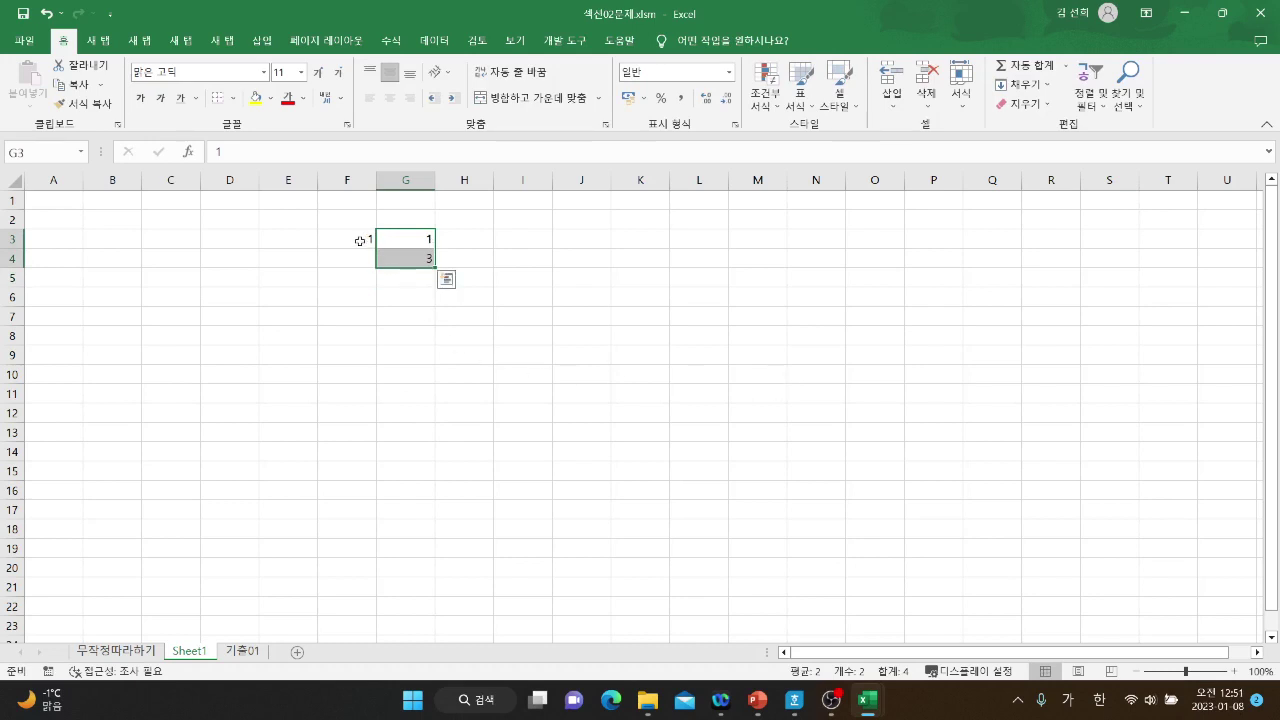
# Clear the sample numbers from F3:G4.
pyautogui.moveTo(357, 240); pyautogui.dragTo(423, 263)
pyautogui.press('Delete')
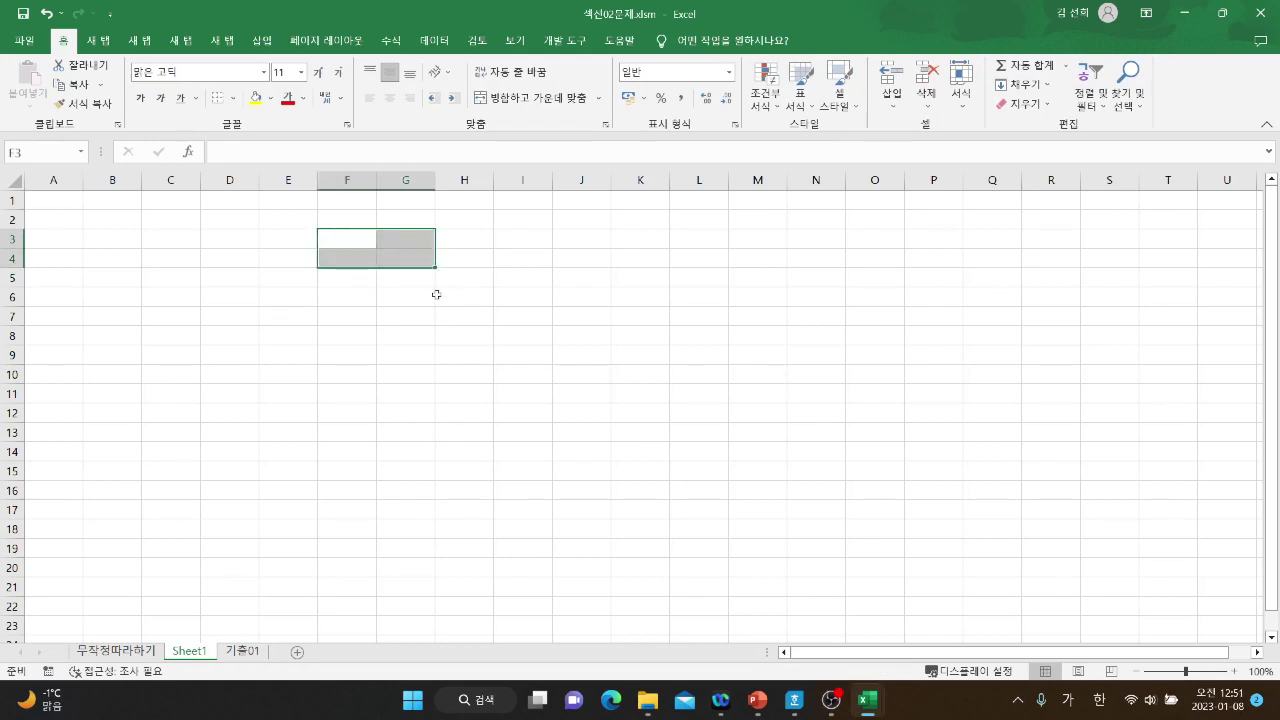
pyautogui.click(457, 368)
pyautogui.moveTo(247, 242); pyautogui.dragTo(840, 455)
pyautogui.click(938, 463)
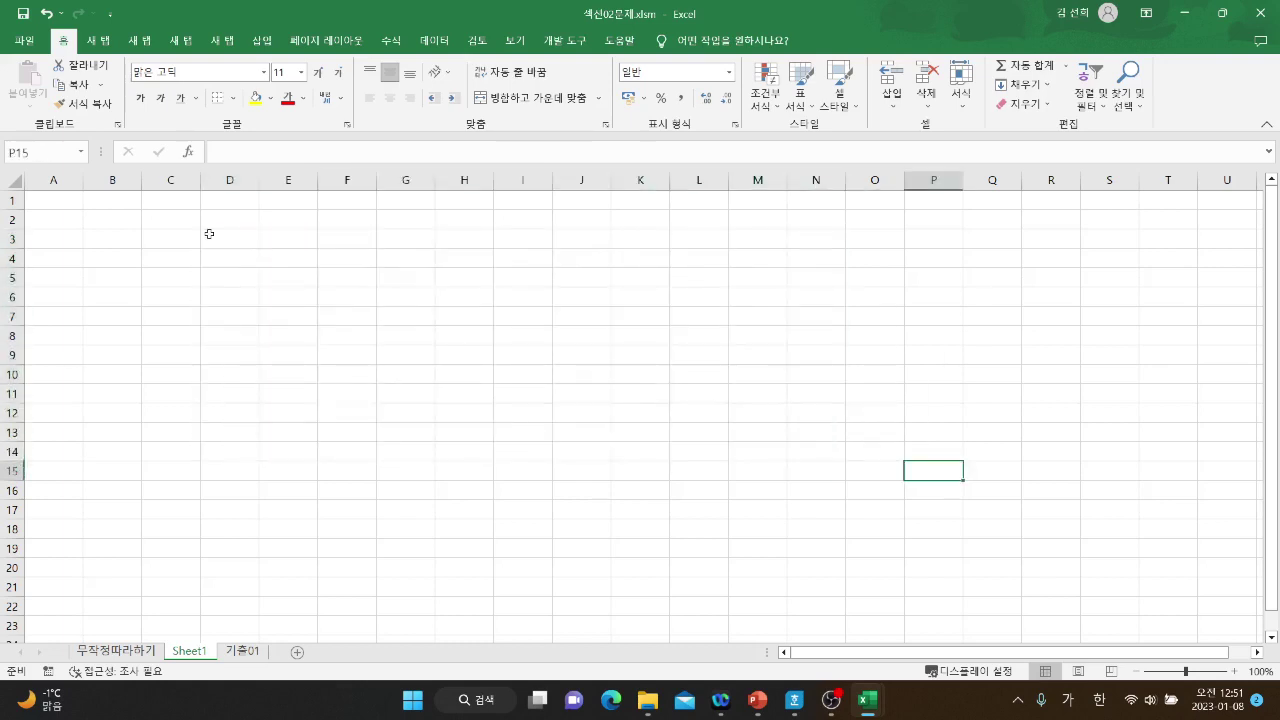
# Select the range D3:N16 and fill every cell with "yes" in a single entry.
pyautogui.moveTo(229, 240); pyautogui.dragTo(806, 492)
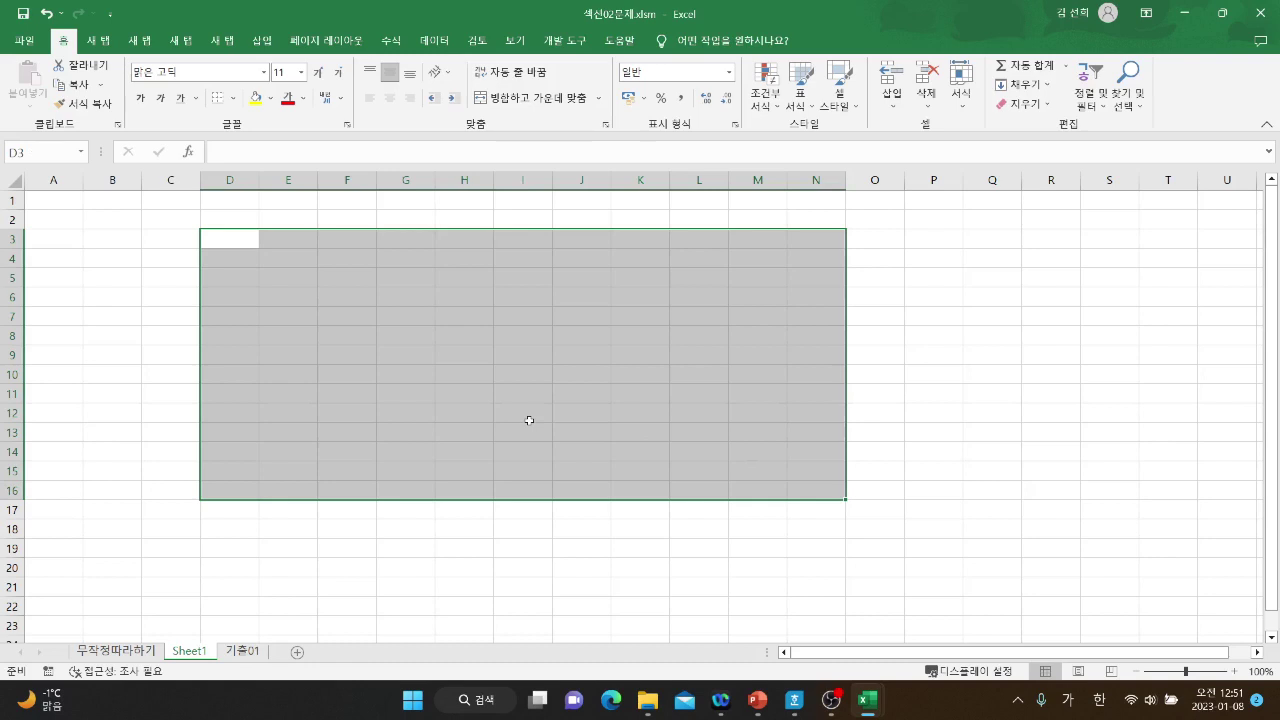
pyautogui.write('ㅛㄷㄴ')
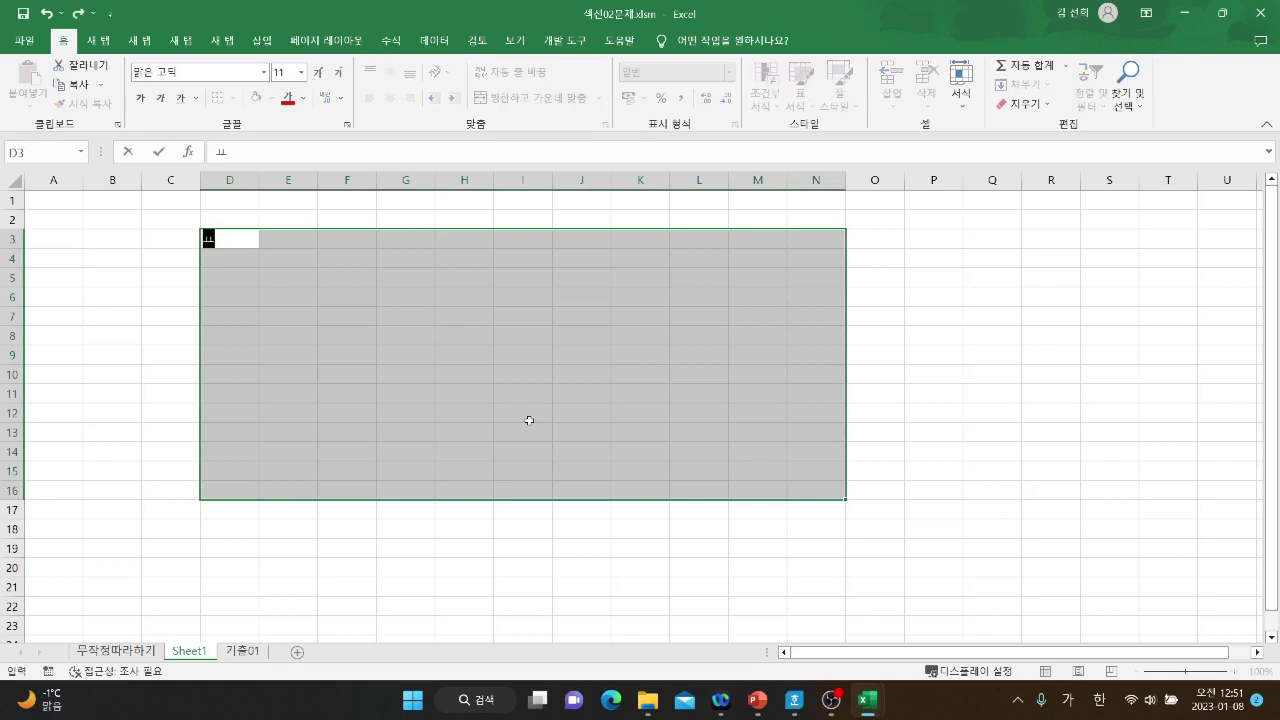
pyautogui.press('BackSpace')
pyautogui.press('BackSpace')
pyautogui.press('BackSpace')
pyautogui.press('Hangul')
pyautogui.write('yes')
pyautogui.hotkey('ctrl', 'Return')
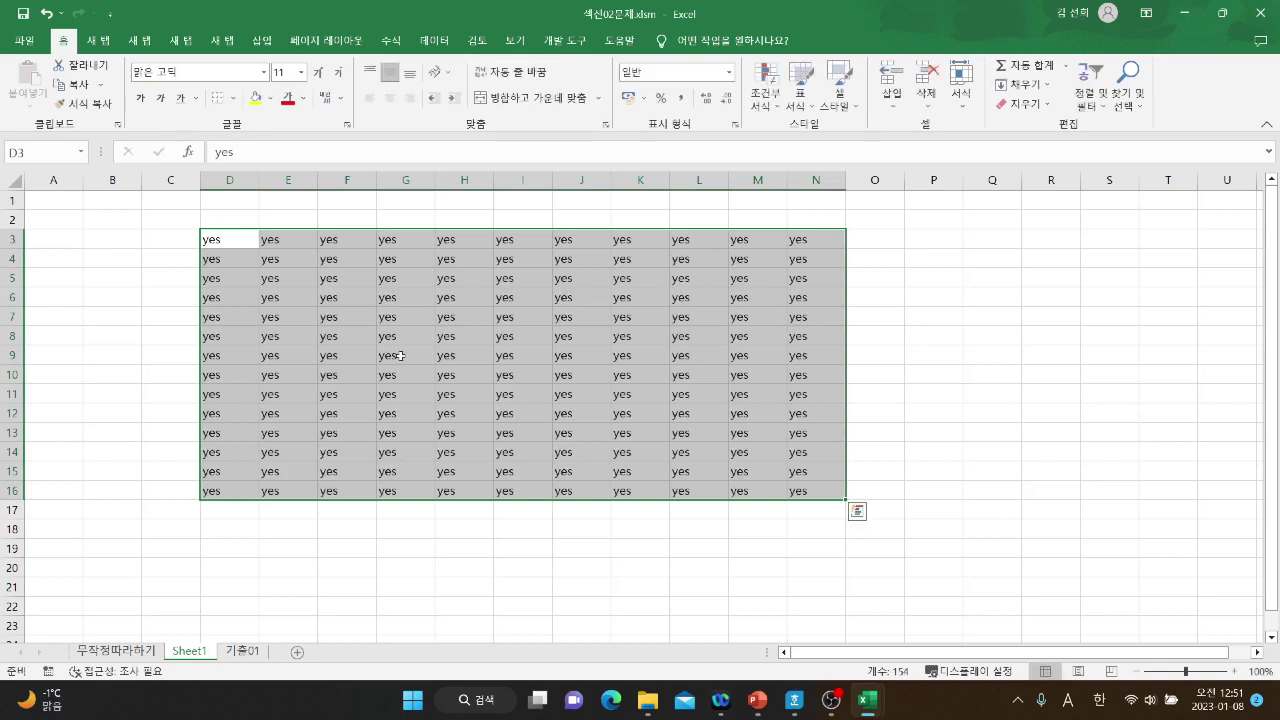
# Clear the repeated "yes" text from the range D3:N16.
pyautogui.press('Delete')
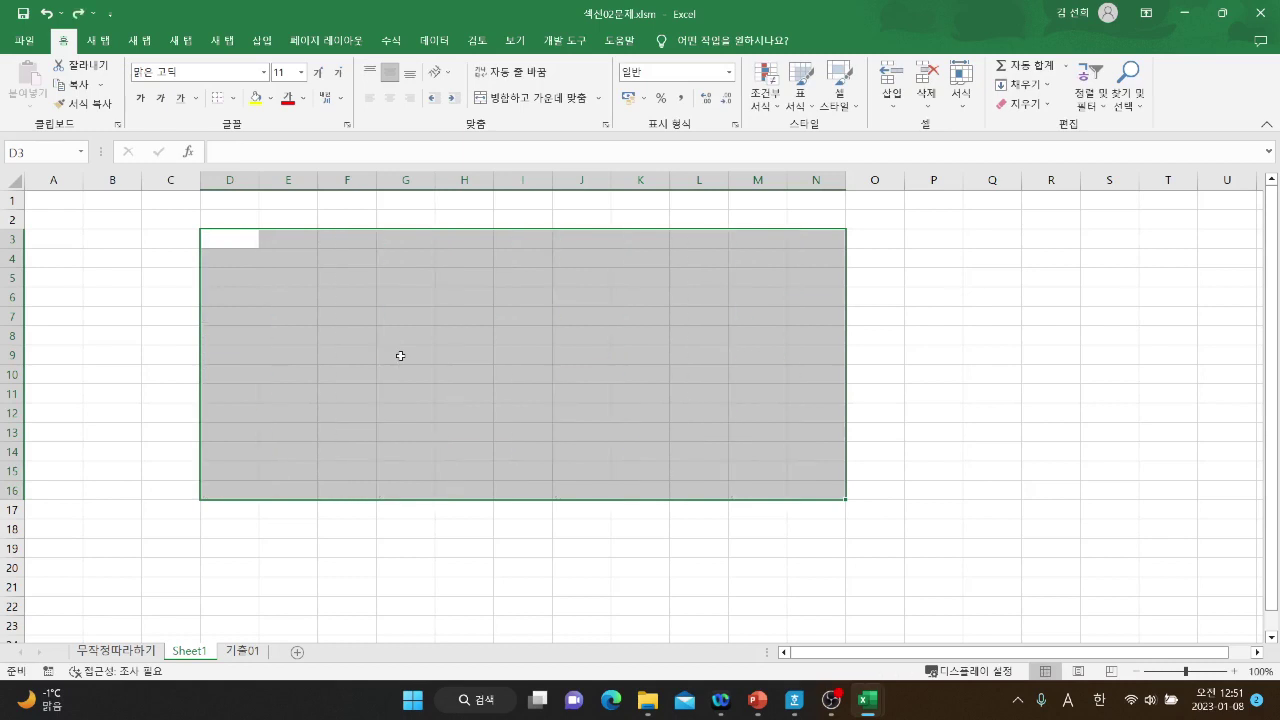
pyautogui.click(385, 528)
pyautogui.moveTo(286, 238); pyautogui.dragTo(883, 485)
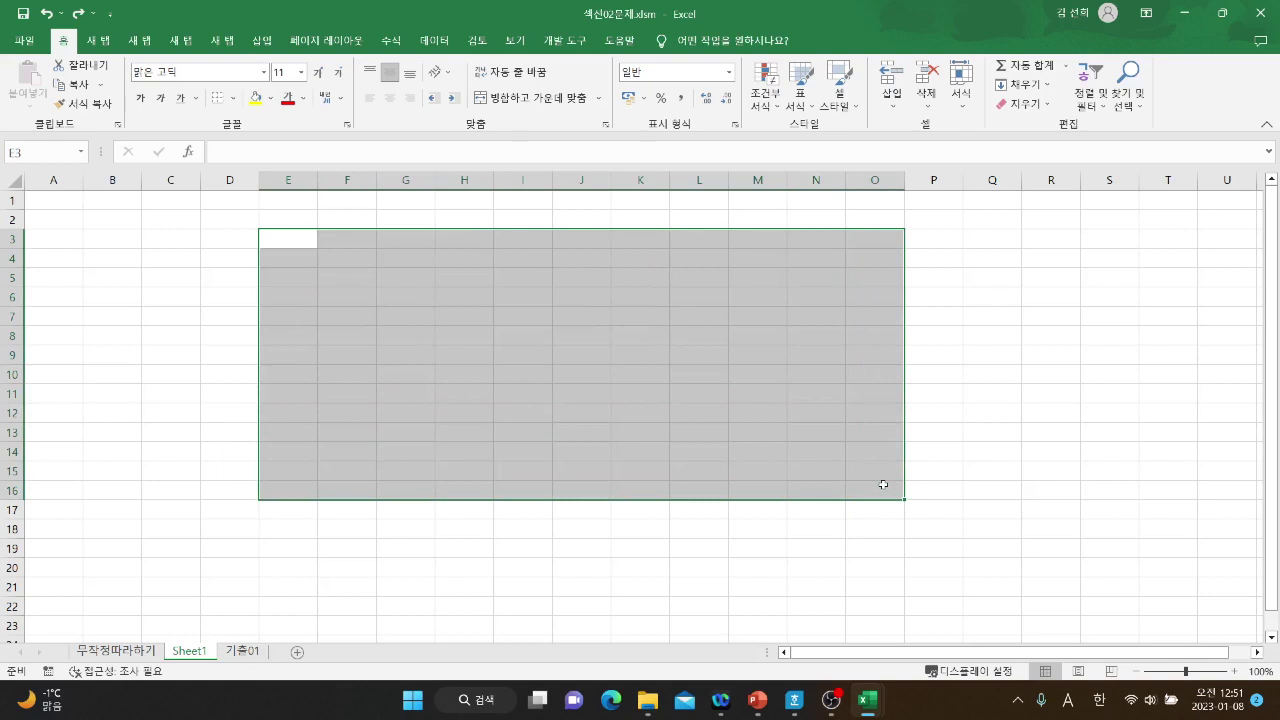
pyautogui.click(998, 431)
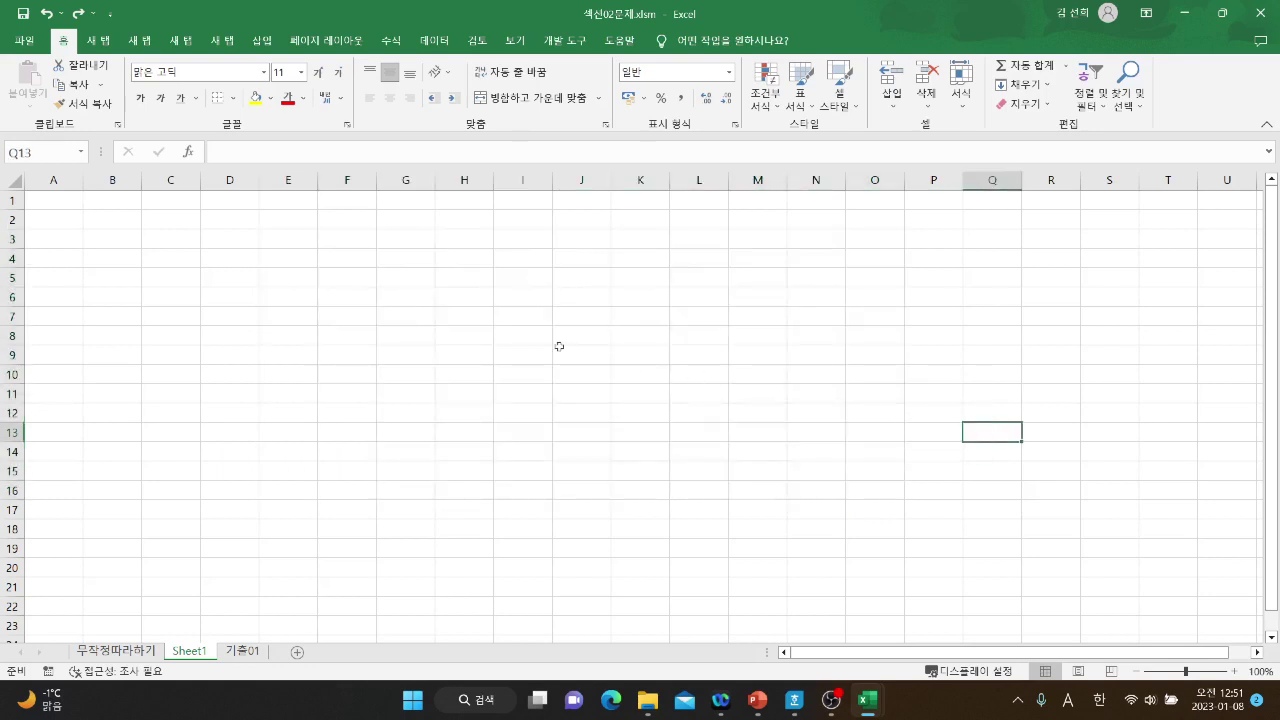
pyautogui.moveTo(295, 240); pyautogui.dragTo(860, 464)
pyautogui.click(640, 527)
# Select the range E3:L17 and fill every cell with the person's given name in a single entry.
pyautogui.moveTo(288, 240); pyautogui.dragTo(685, 511)
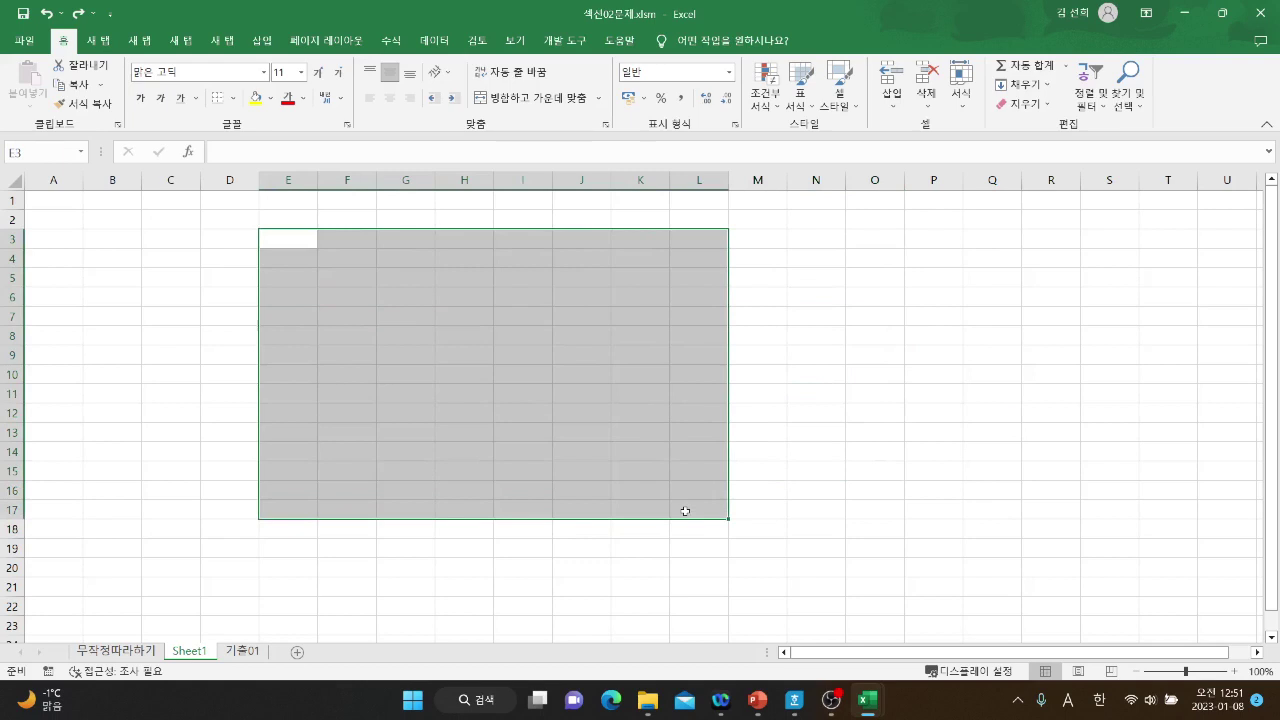
pyautogui.press('Hangul')
pyautogui.write('선')
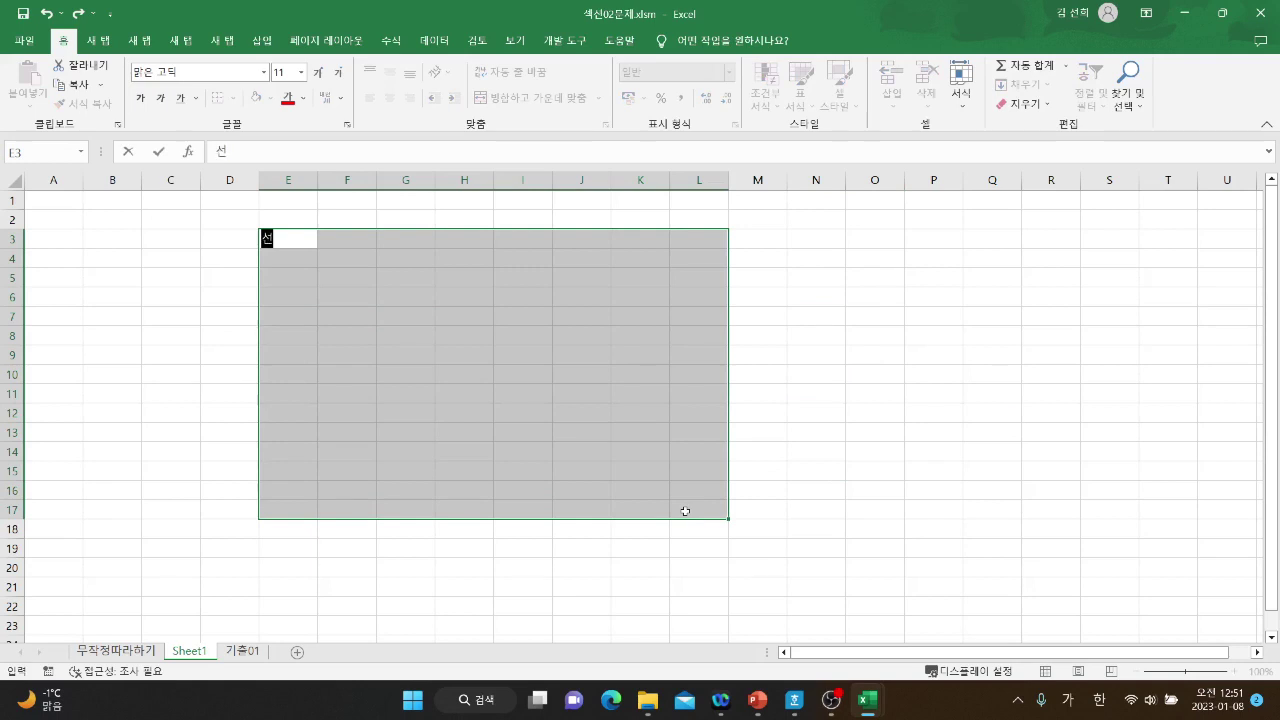
pyautogui.write('호ㅣ')
pyautogui.hotkey('ctrl', 'Return')
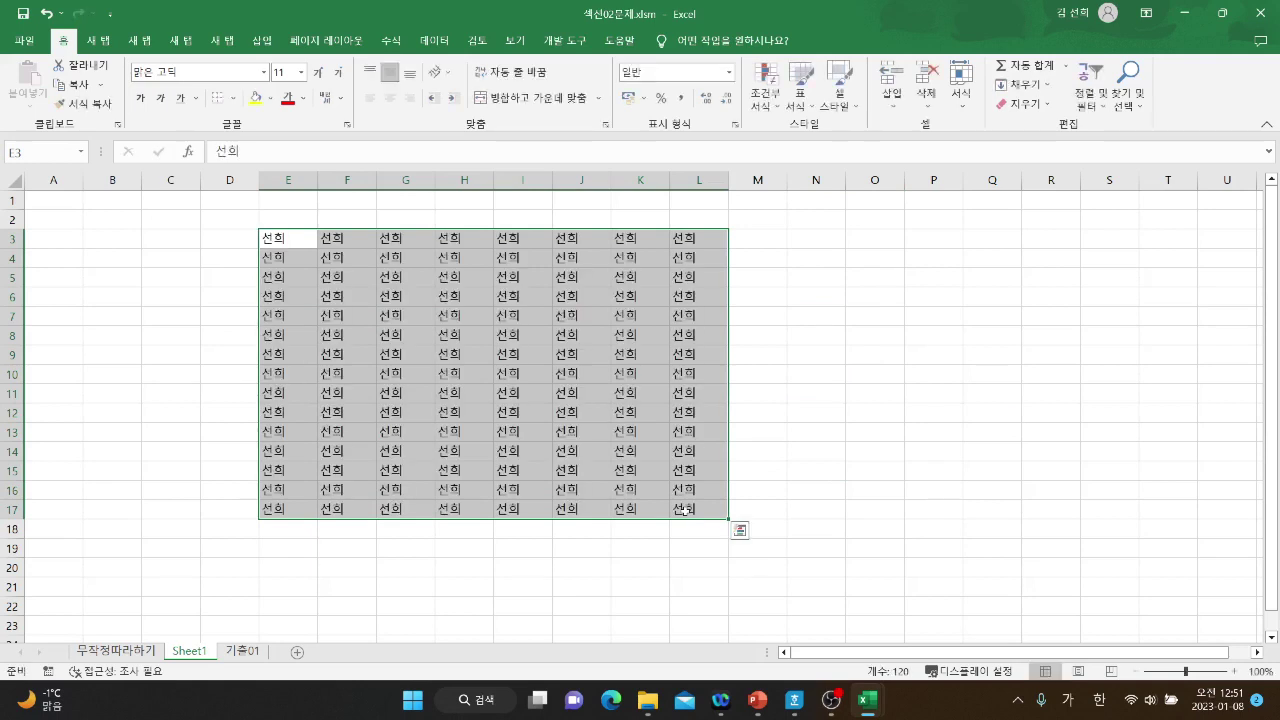
# Move the active cell through the selected range E3:L17, column by column, from E3 to its last cell L17.
pyautogui.press('Return')
pyautogui.press('Return')
pyautogui.press('Return')
pyautogui.press('Return')
pyautogui.press('Return')
pyautogui.press('Return')
pyautogui.press('Return')
pyautogui.press('Return')
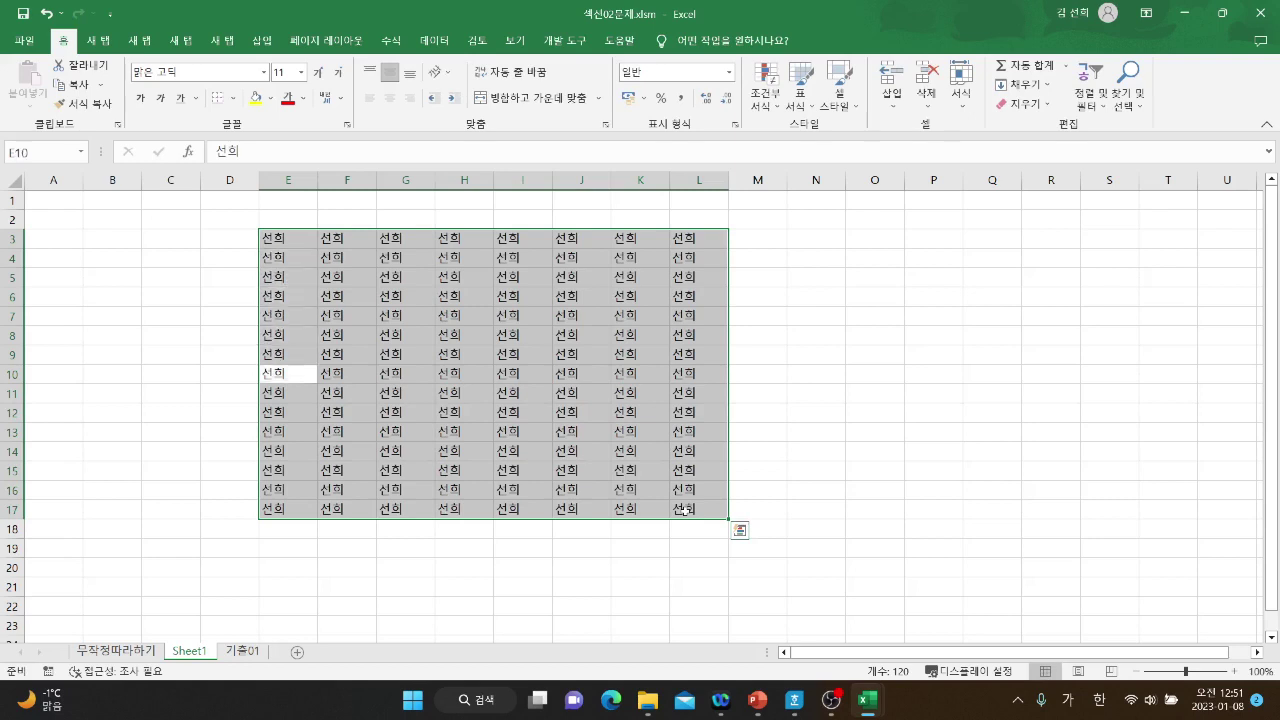
pyautogui.press('Return')
pyautogui.press('Return')
pyautogui.press('Return')
pyautogui.press('Return')
pyautogui.press('Return')
pyautogui.press('Return')
pyautogui.press('Return')
pyautogui.press('Return')
pyautogui.press('Return')
pyautogui.press('Return')
pyautogui.press('Return')
pyautogui.press('Return')
pyautogui.press('Return')
pyautogui.press('Return')
pyautogui.press('Return')
pyautogui.press('Return')
pyautogui.press('Return')
pyautogui.press('Return')
pyautogui.press('Return')
pyautogui.press('Return')
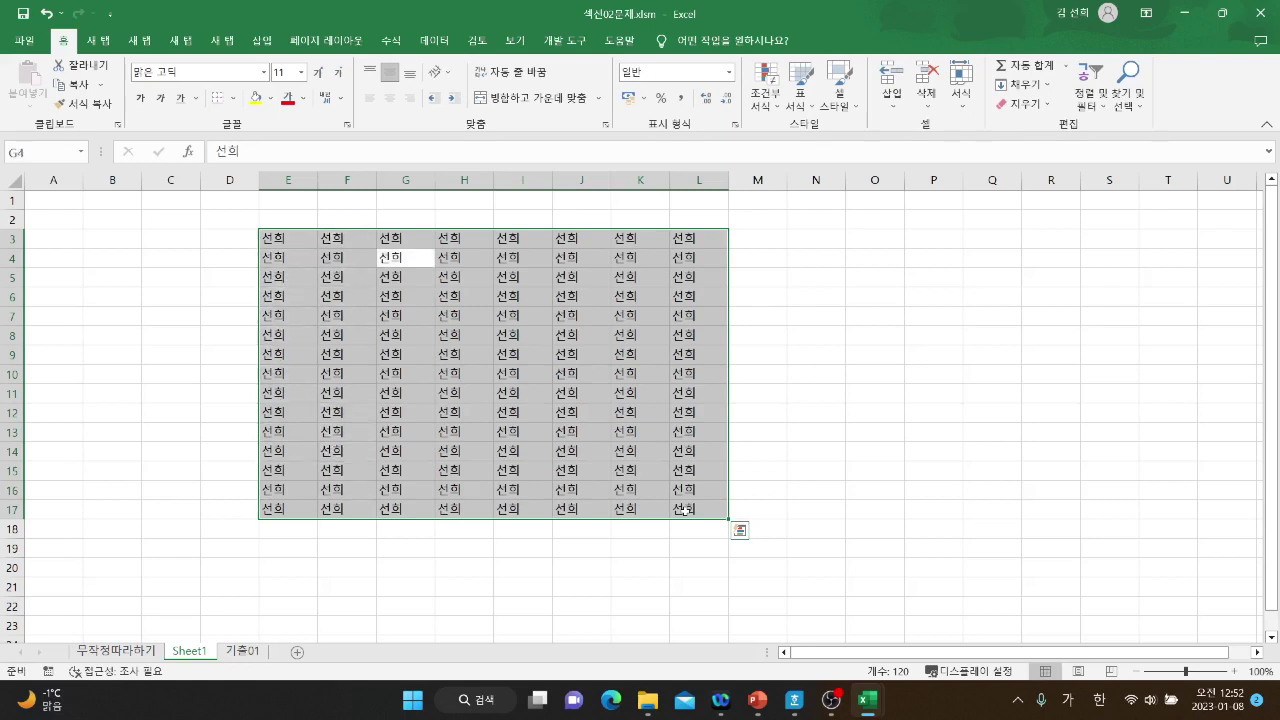
pyautogui.press('Return')
pyautogui.press('Return')
pyautogui.press('Return')
pyautogui.press('Return')
pyautogui.press('Return')
pyautogui.press('Return')
pyautogui.press('Return')
pyautogui.press('Return')
pyautogui.press('Return')
pyautogui.press('Return')
pyautogui.press('Return')
pyautogui.press('Return')
pyautogui.press('Return')
pyautogui.press('Return')
pyautogui.press('Return')
pyautogui.press('Return')
pyautogui.press('Return')
pyautogui.press('Return')
pyautogui.press('Return')
pyautogui.press('Return')
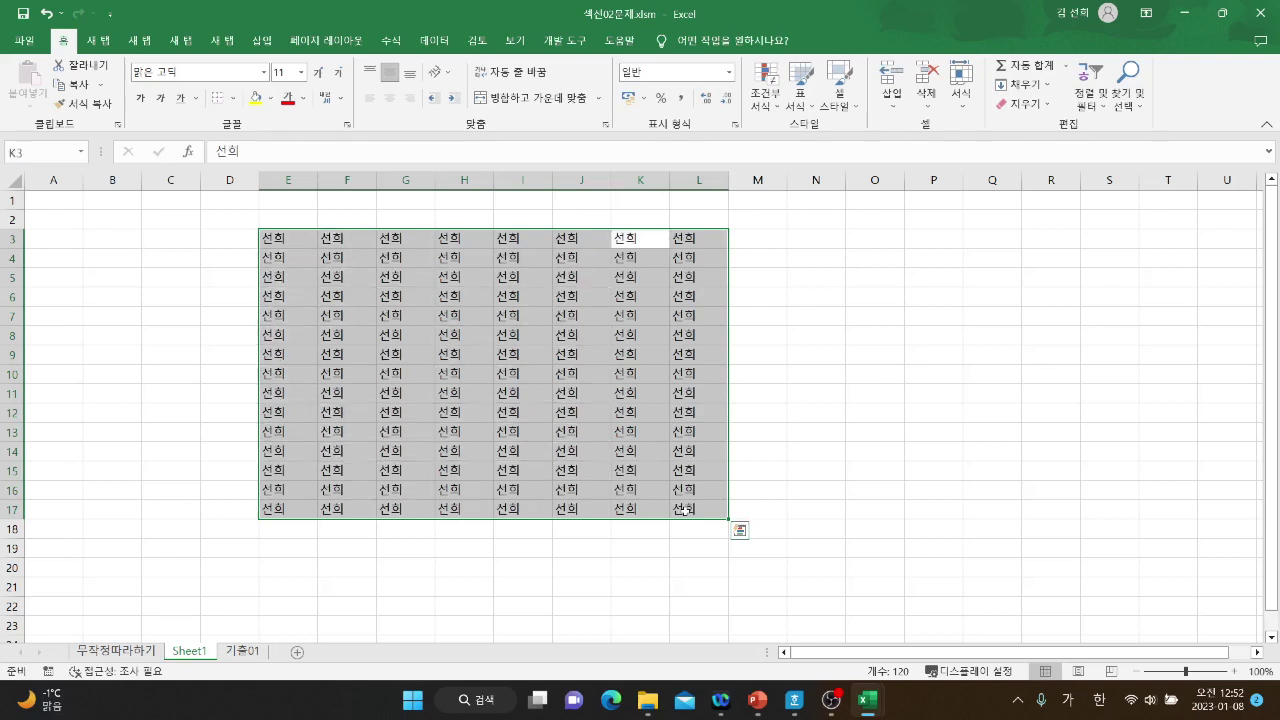
pyautogui.press('Return')
pyautogui.press('Return')
pyautogui.press('Return')
pyautogui.press('Return')
pyautogui.press('Return')
pyautogui.press('Return')
pyautogui.press('Return')
pyautogui.press('Return')
pyautogui.press('Return')
pyautogui.press('Return')
pyautogui.press('Return')
pyautogui.press('Return')
pyautogui.press('Return')
pyautogui.press('Return')
pyautogui.press('Return')
pyautogui.press('Return')
pyautogui.press('Return')
pyautogui.press('Return')
pyautogui.press('Return')
pyautogui.press('Return')
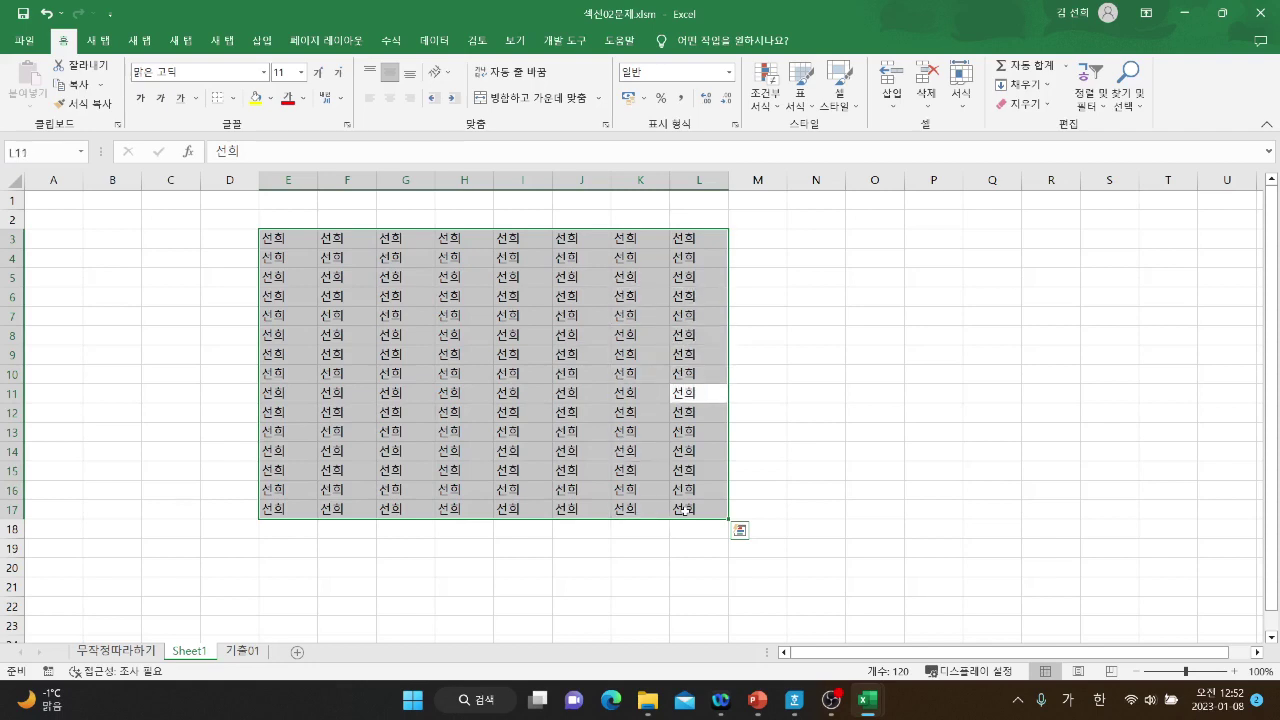
pyautogui.press('Return')
pyautogui.press('Return')
pyautogui.press('Return')
pyautogui.press('Return')
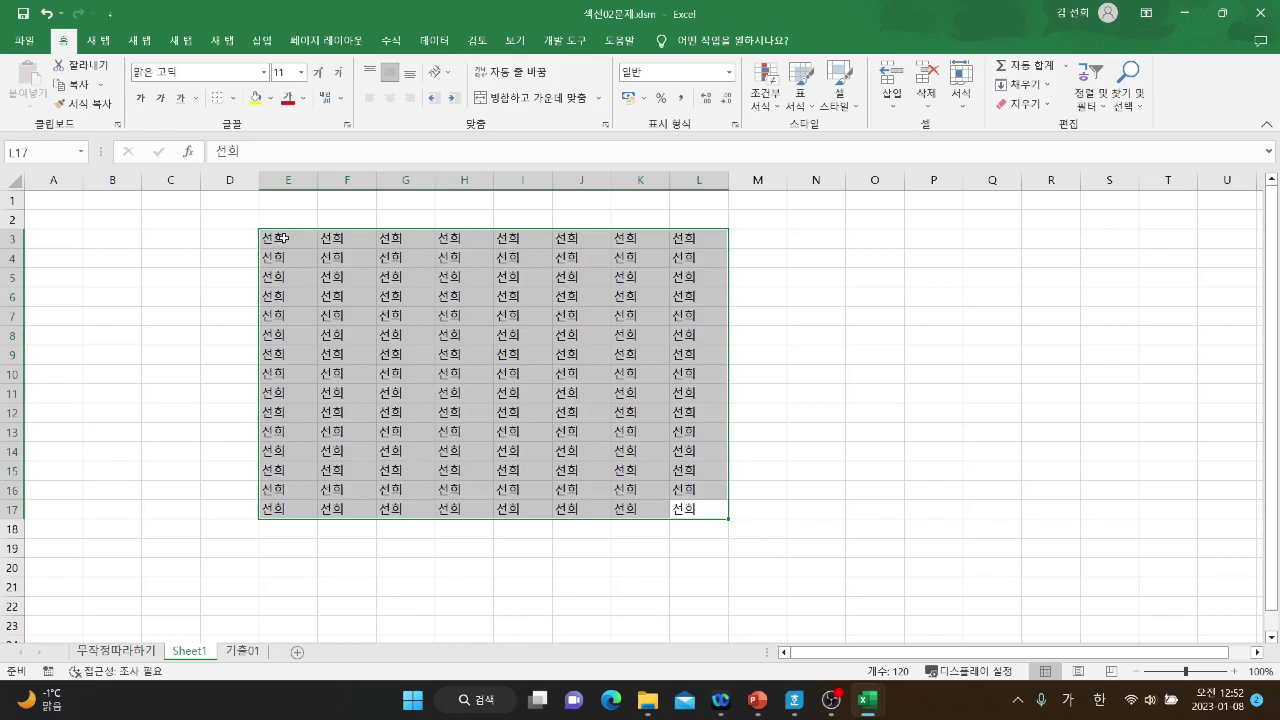
# Wrap the active cell from L17 back to the start of the selection and cycle repeatedly through E3:L17 to G6.
pyautogui.press('Return')
pyautogui.press('Return')
pyautogui.press('Return')
pyautogui.press('Return')
pyautogui.press('Return')
pyautogui.press('Return')
pyautogui.press('Return')
pyautogui.press('Return')
pyautogui.press('Return')
pyautogui.press('Return')
pyautogui.press('Return')
pyautogui.press('Return')
pyautogui.press('Return')
pyautogui.press('Return')
pyautogui.press('Return')
pyautogui.press('Return')
pyautogui.press('Return')
pyautogui.press('Return')
pyautogui.press('Return')
pyautogui.press('Return')
pyautogui.press('Return')
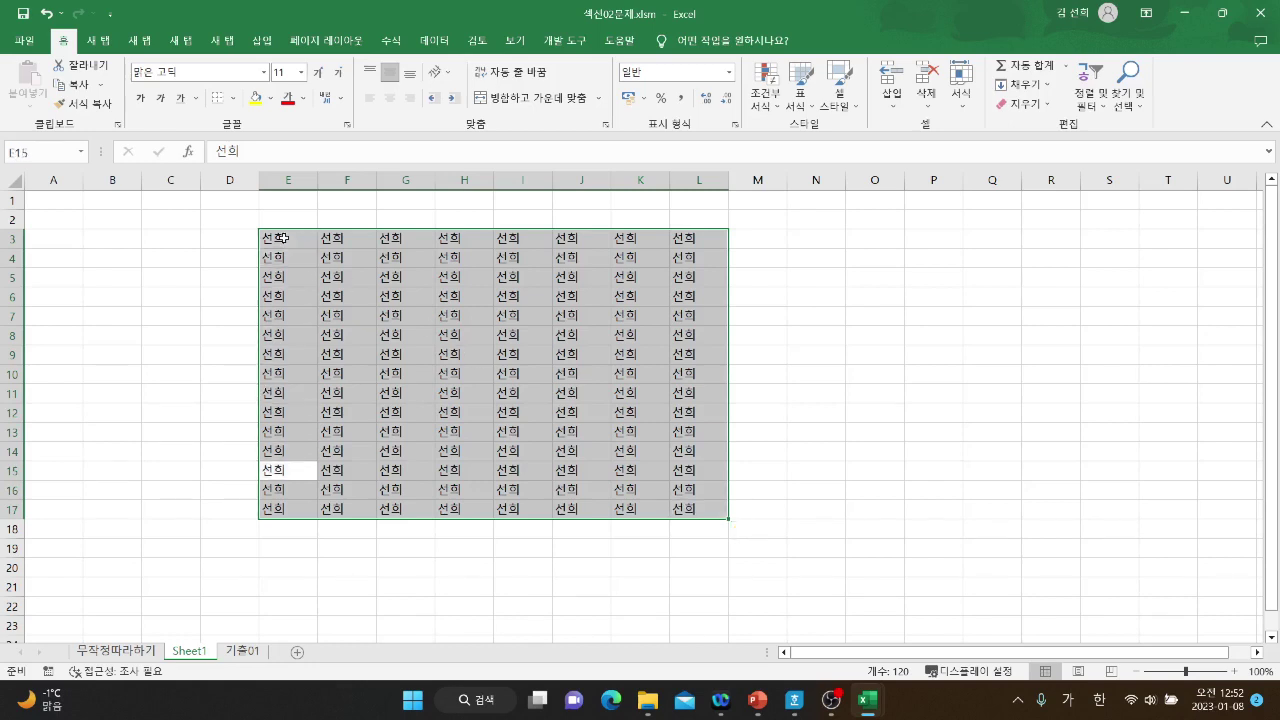
pyautogui.press('Return')
pyautogui.press('Return')
pyautogui.press('Return')
pyautogui.press('Return')
pyautogui.press('Return')
pyautogui.press('Return')
pyautogui.press('Return')
pyautogui.press('Return')
pyautogui.press('Return')
pyautogui.press('Return')
pyautogui.press('Return')
pyautogui.press('Return')
pyautogui.press('Return')
pyautogui.press('Return')
pyautogui.press('Return')
pyautogui.press('Return')
pyautogui.press('Return')
pyautogui.press('Return')
pyautogui.press('Return')
pyautogui.press('Return')
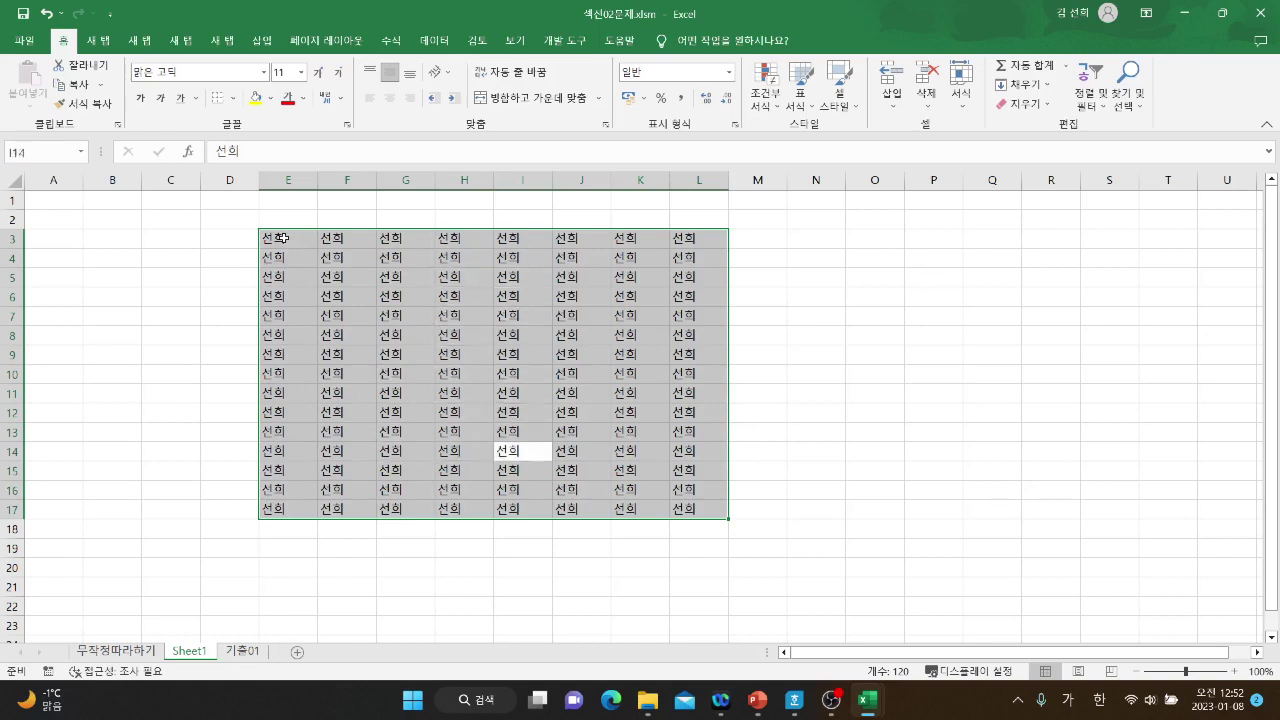
pyautogui.press('Return')
pyautogui.press('Return')
pyautogui.press('Return')
pyautogui.press('Return')
pyautogui.press('Return')
pyautogui.press('Return')
pyautogui.press('Return')
pyautogui.press('Return')
pyautogui.press('Return')
pyautogui.press('Return')
pyautogui.press('Return')
pyautogui.press('Return')
pyautogui.press('Return')
pyautogui.press('Return')
pyautogui.press('Return')
pyautogui.press('Return')
pyautogui.press('Return')
pyautogui.press('Return')
pyautogui.press('Return')
pyautogui.press('Return')
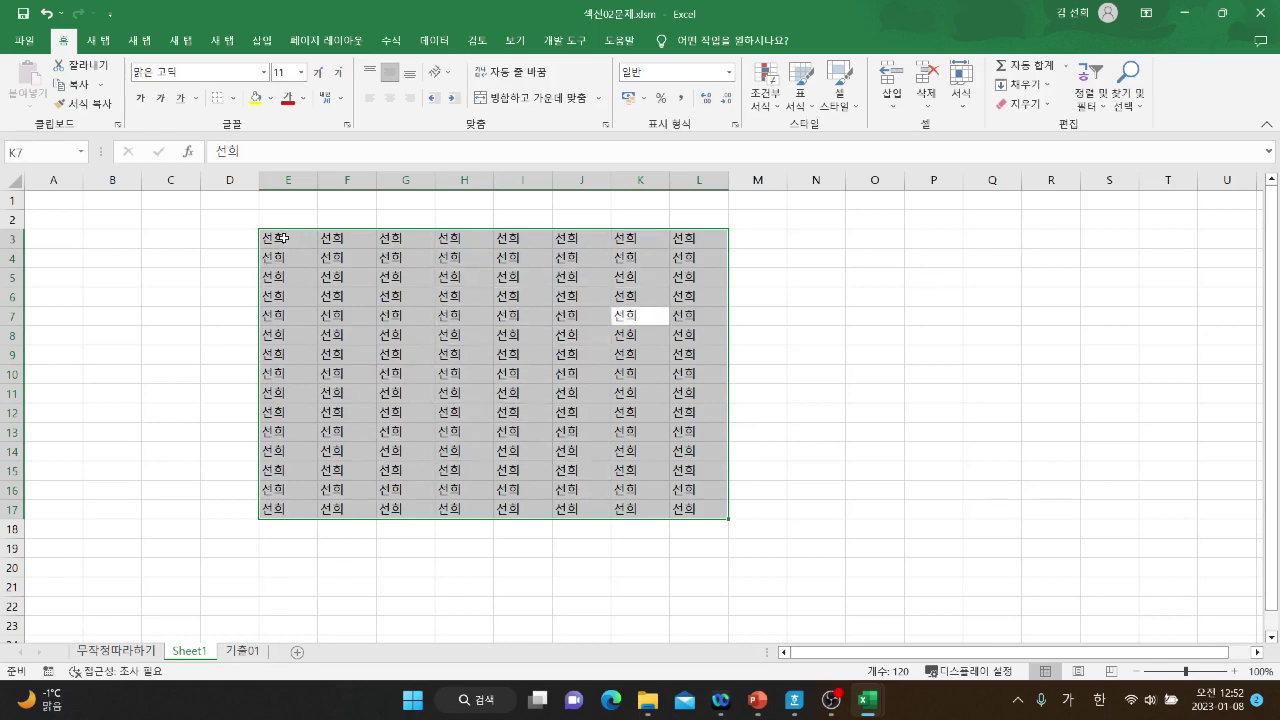
pyautogui.press('Return')
pyautogui.press('Return')
pyautogui.press('Return')
pyautogui.press('Return')
pyautogui.press('Return')
pyautogui.press('Return')
pyautogui.press('Return')
pyautogui.press('Return')
pyautogui.press('Return')
pyautogui.press('Return')
pyautogui.press('Return')
pyautogui.press('Return')
pyautogui.press('Return')
pyautogui.press('Return')
pyautogui.press('Return')
pyautogui.press('Return')
pyautogui.press('Return')
pyautogui.press('Return')
pyautogui.press('Return')
pyautogui.press('Return')
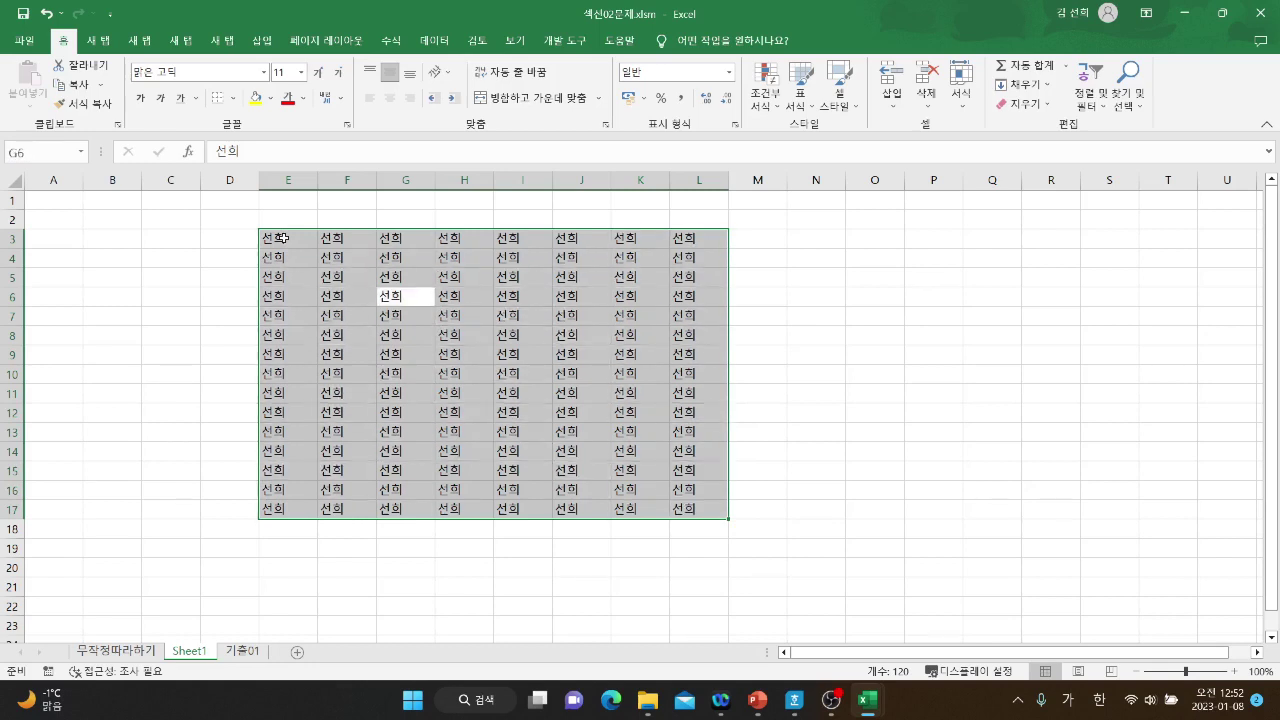
# Keep cycling the active cell through the selected range E3:L17 to K9, and end by selecting cell M17.
pyautogui.press('Return')
pyautogui.press('Return')
pyautogui.press('Return')
pyautogui.press('Return')
pyautogui.press('Return')
pyautogui.press('Return')
pyautogui.press('Return')
pyautogui.press('Return')
pyautogui.press('Return')
pyautogui.press('Return')
pyautogui.press('Return')
pyautogui.press('Return')
pyautogui.press('Return')
pyautogui.press('Return')
pyautogui.press('Return')
pyautogui.press('Return')
pyautogui.press('Return')
pyautogui.press('Return')
pyautogui.press('Return')
pyautogui.press('Return')
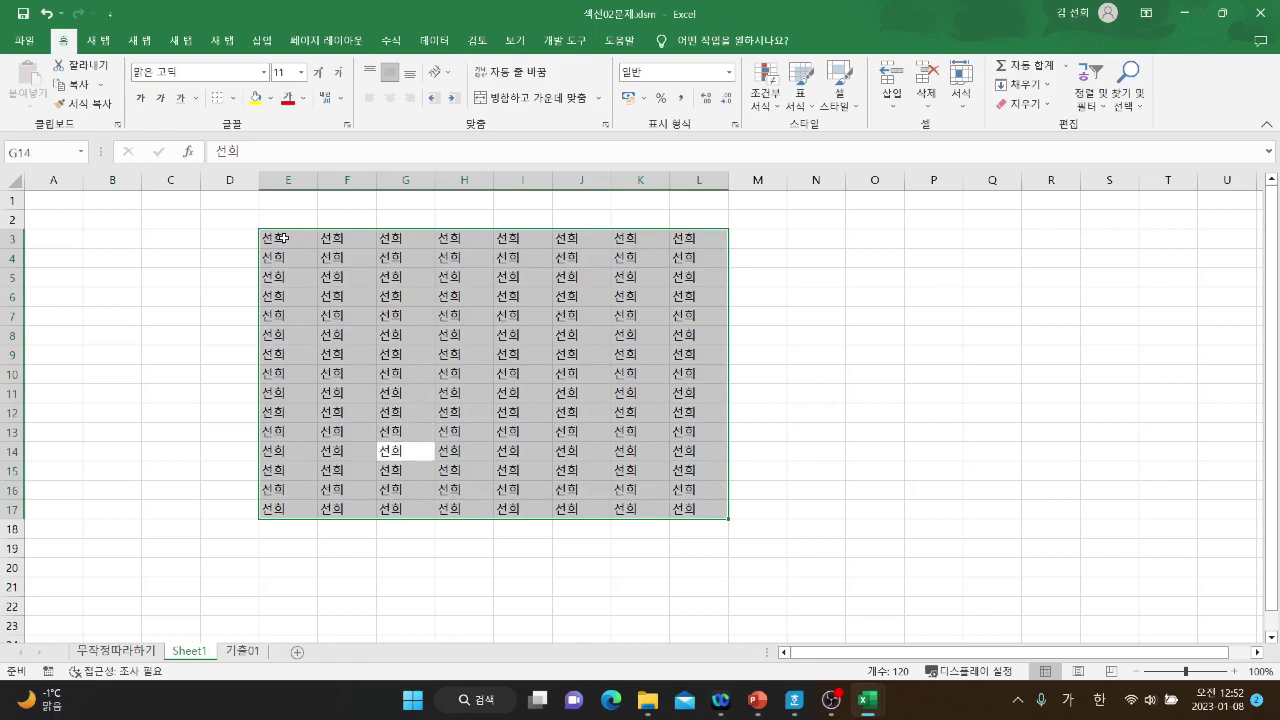
pyautogui.press('Return')
pyautogui.press('Return')
pyautogui.press('Return')
pyautogui.press('Return')
pyautogui.press('Return')
pyautogui.press('Return')
pyautogui.press('Return')
pyautogui.press('Return')
pyautogui.press('Return')
pyautogui.press('Return')
pyautogui.press('Return')
pyautogui.press('Return')
pyautogui.press('Return')
pyautogui.press('Return')
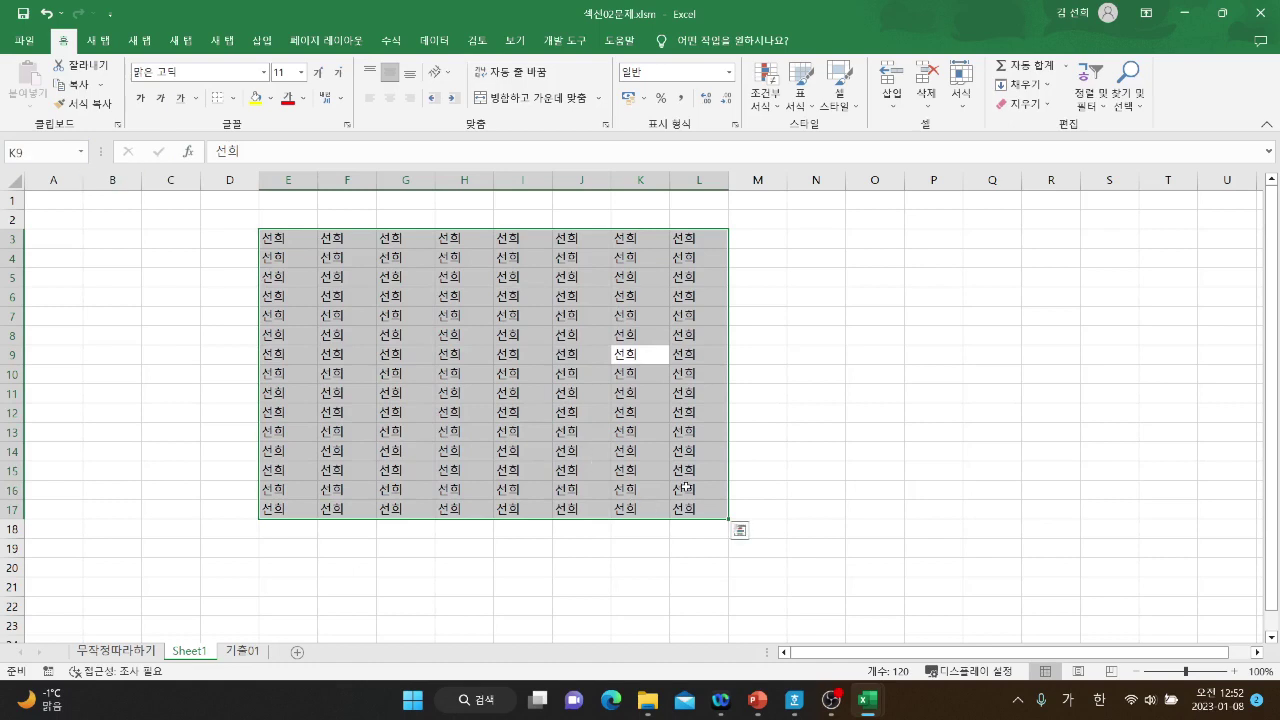
pyautogui.click(756, 509)
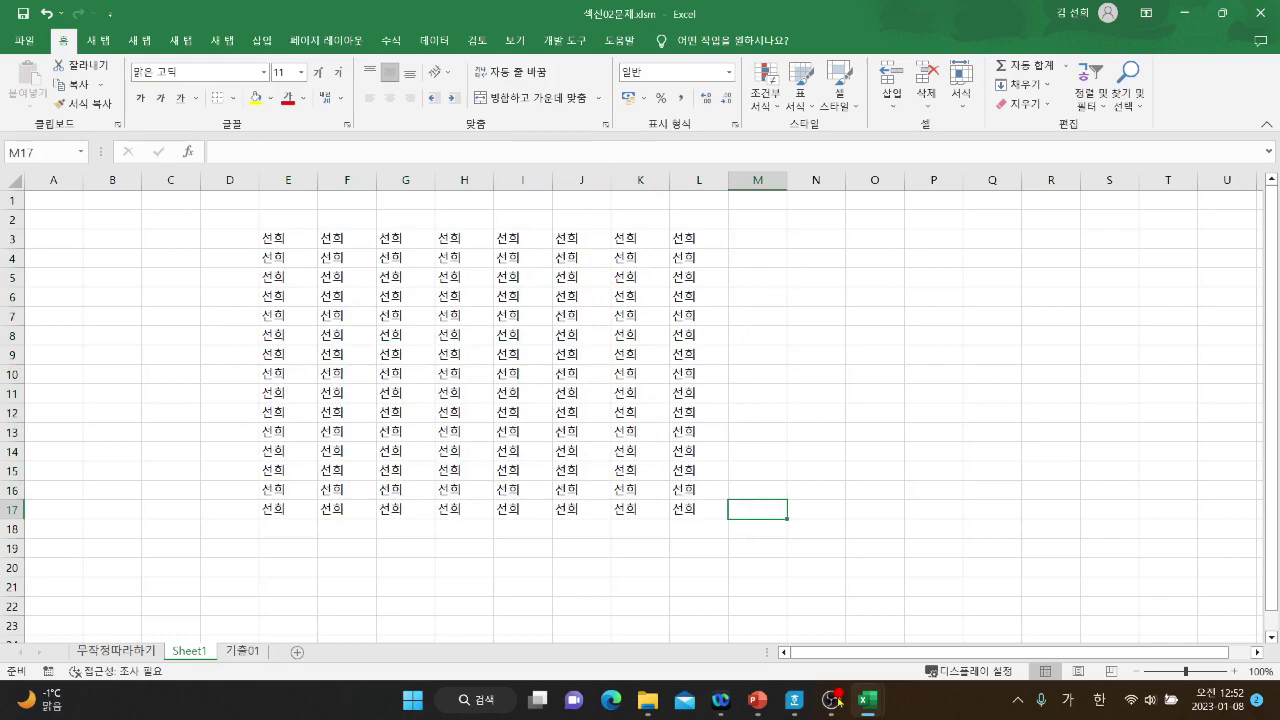
# Switch to the Hangul lesson document and find the "7. 채우기핸들" section with the small example tables.
pyautogui.click(794, 699)
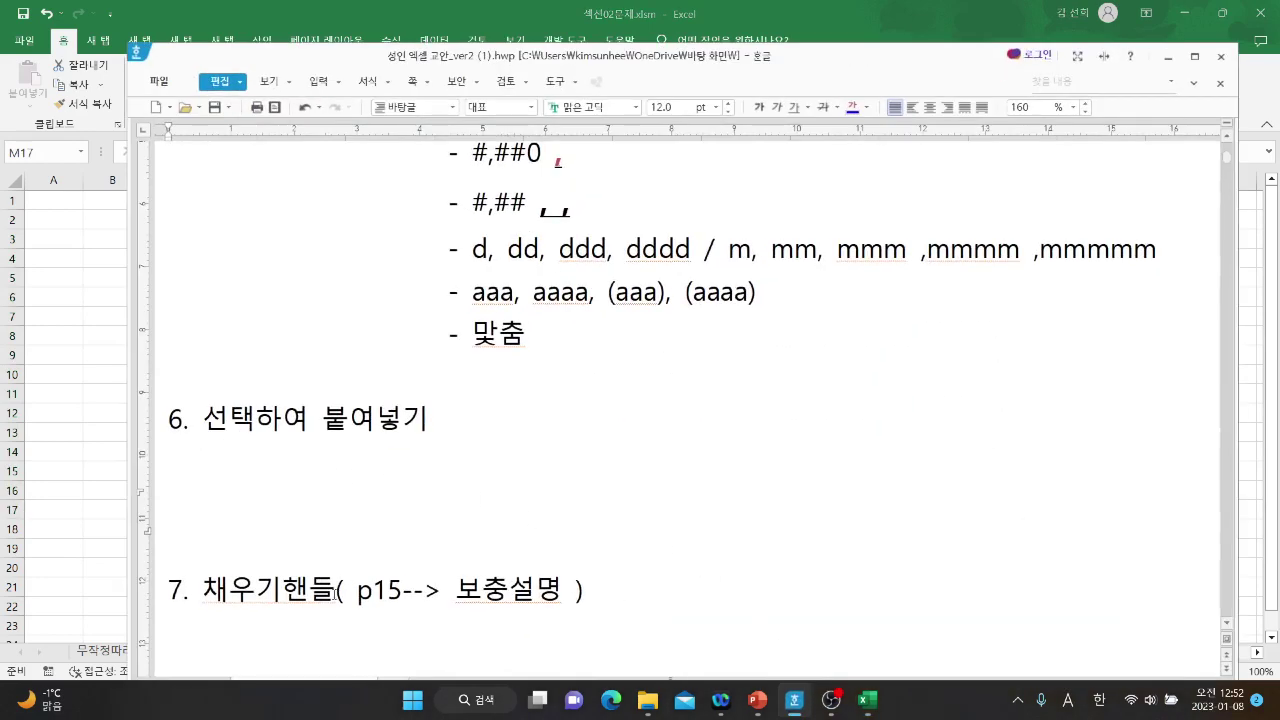
pyautogui.moveTo(359, 590); pyautogui.dragTo(413, 591)
pyautogui.scroll(-10, 632, 477)
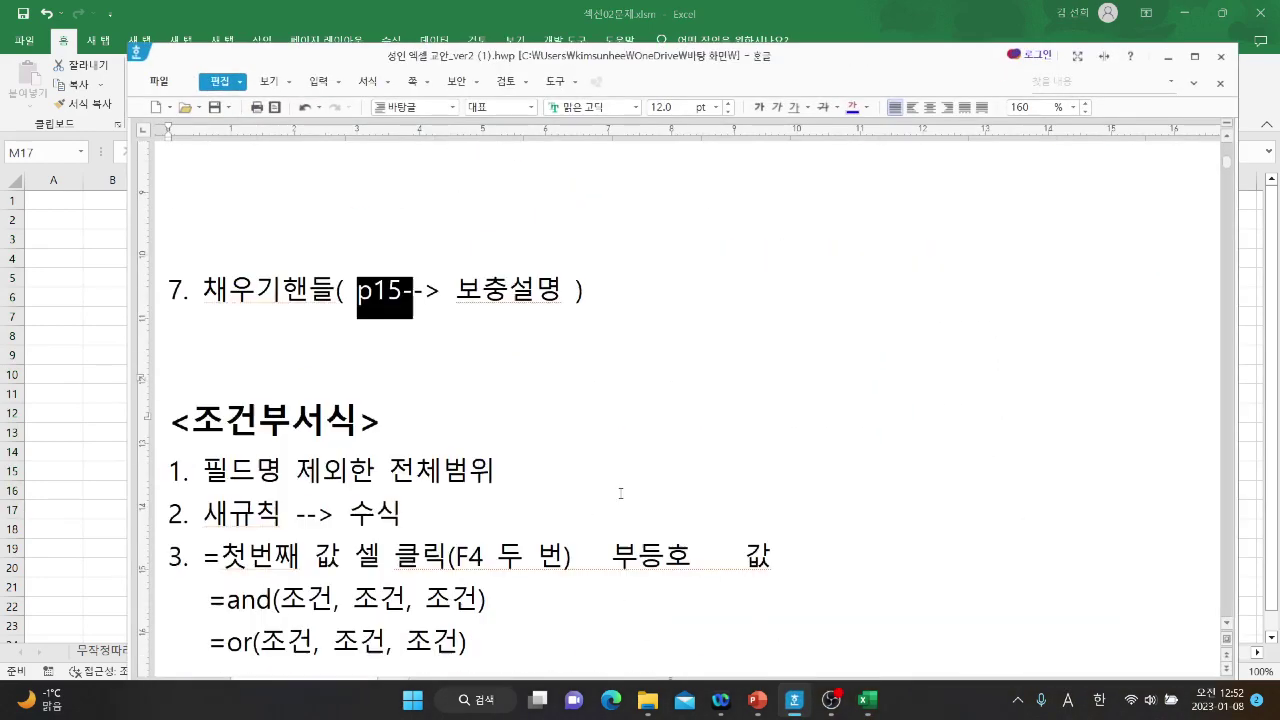
pyautogui.scroll(-20, 632, 477)
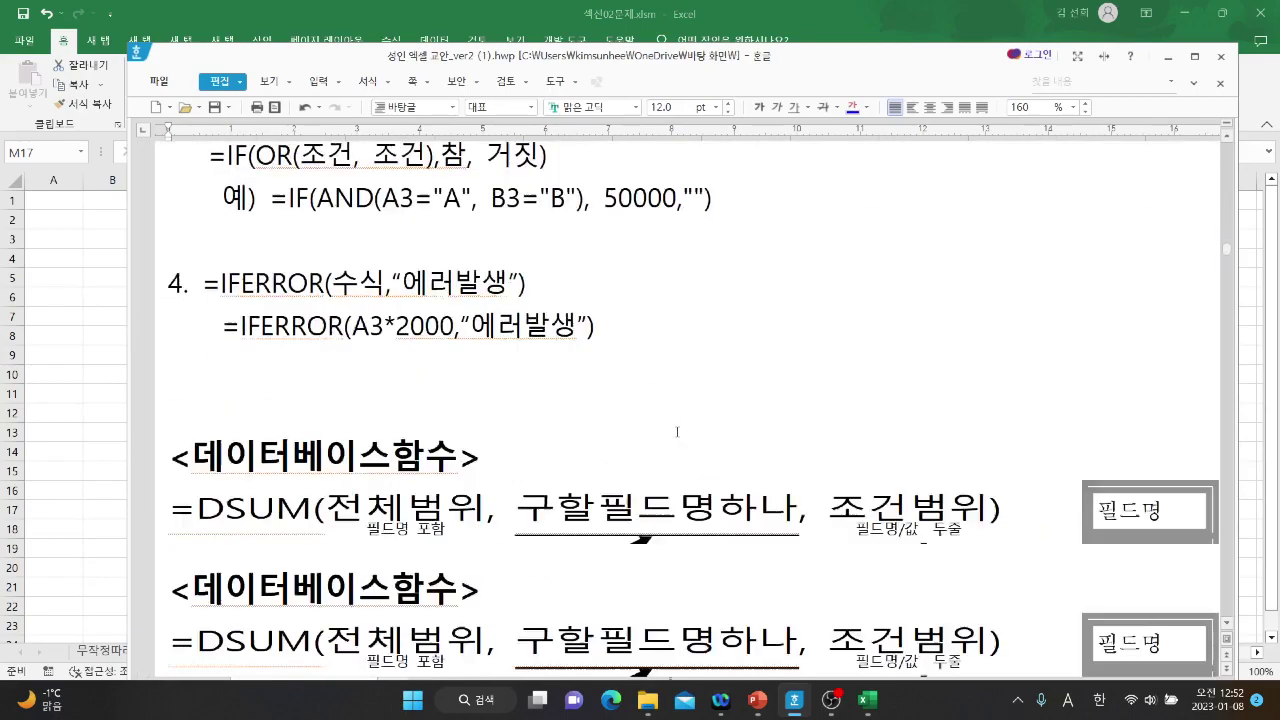
pyautogui.scroll(-10, 682, 430)
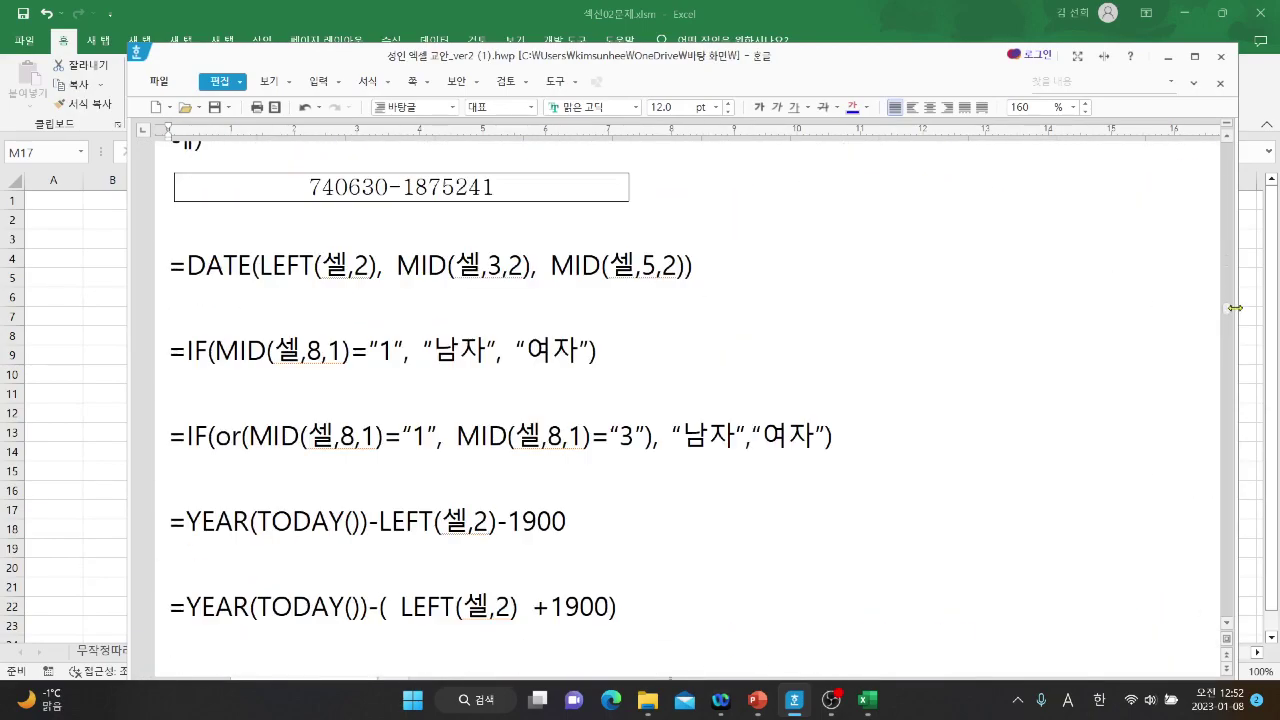
pyautogui.moveTo(1228, 314); pyautogui.dragTo(1222, 590)
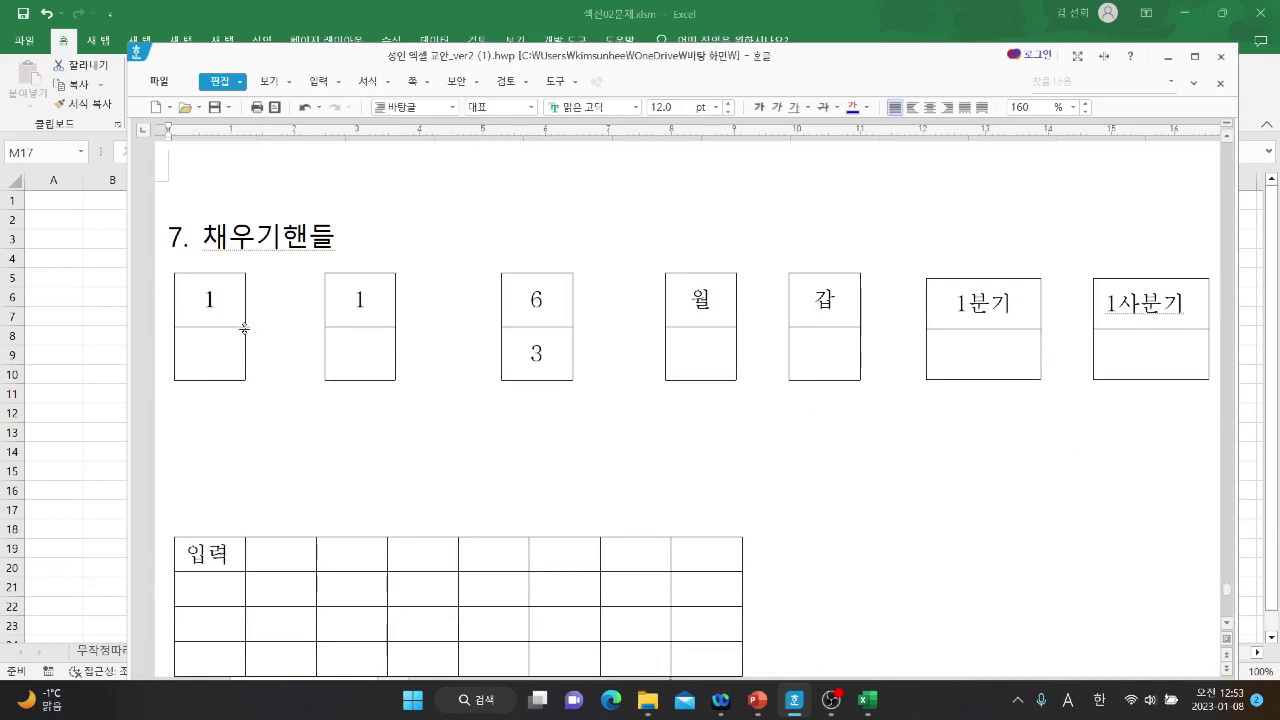
pyautogui.click(358, 401)
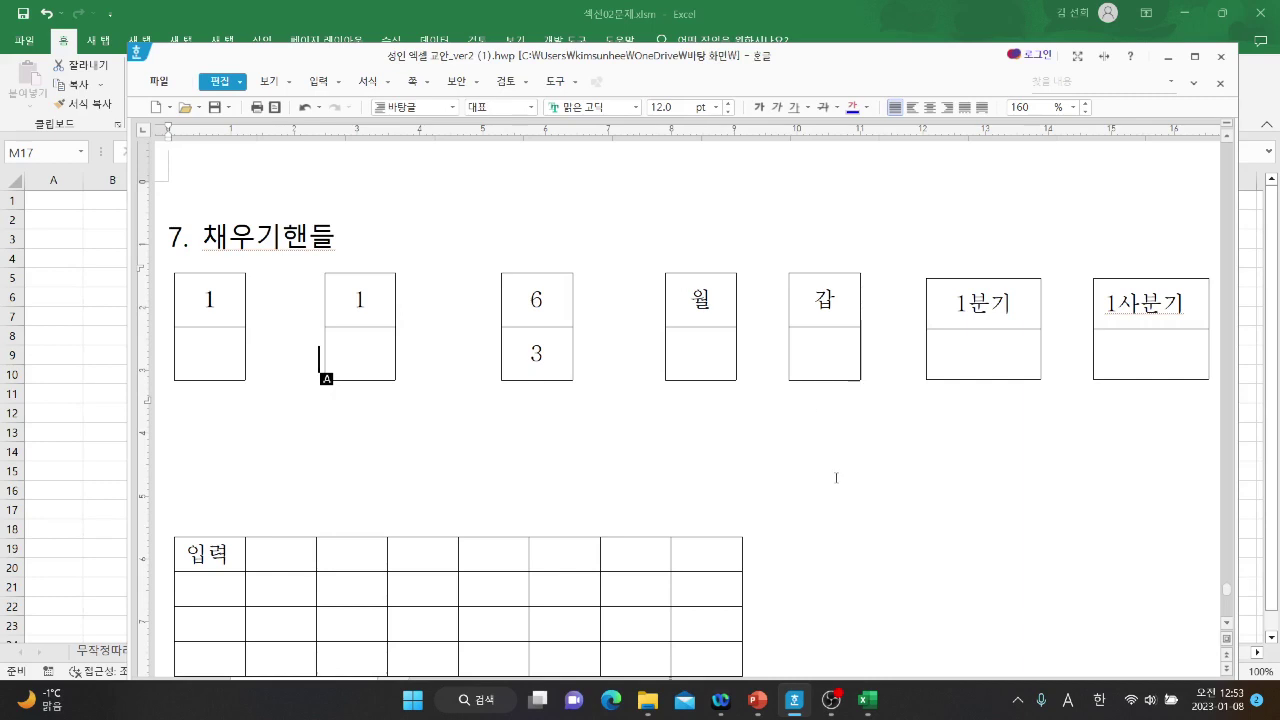
# Begin a note beside the blank table headed 입력 with the text "범위---입력---".
pyautogui.scroll(-2, 836, 478)
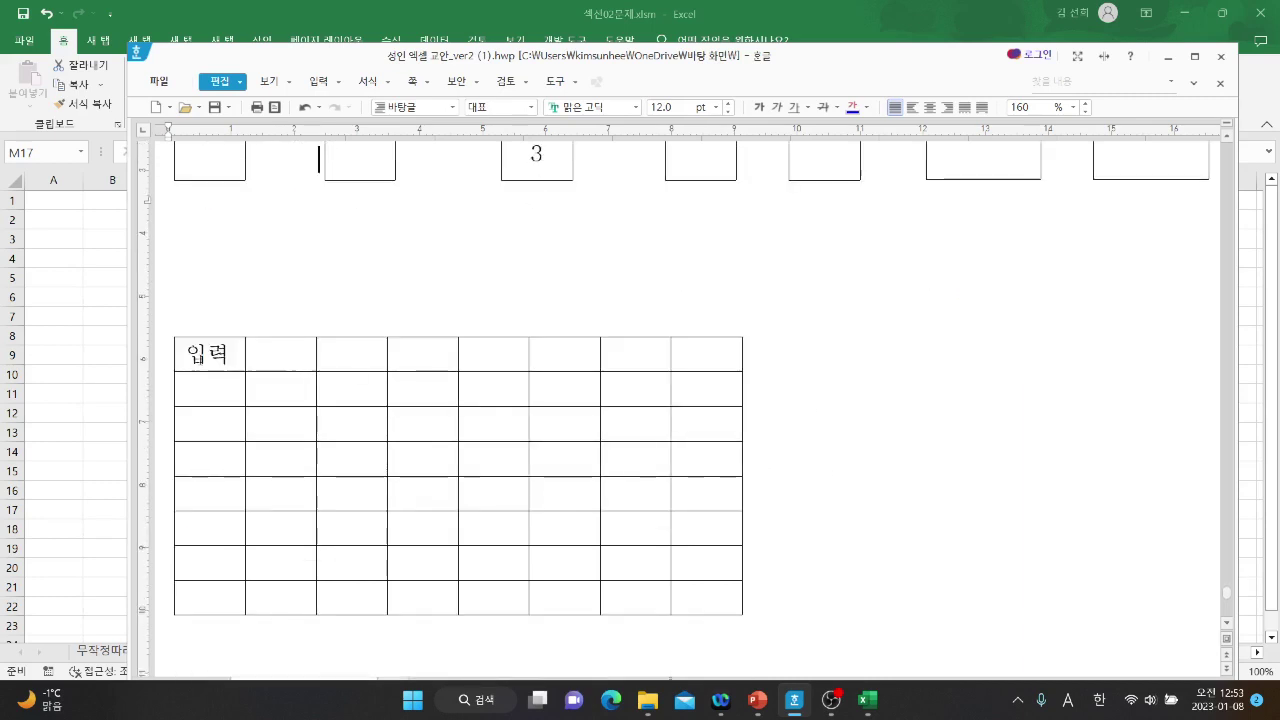
pyautogui.click(790, 381)
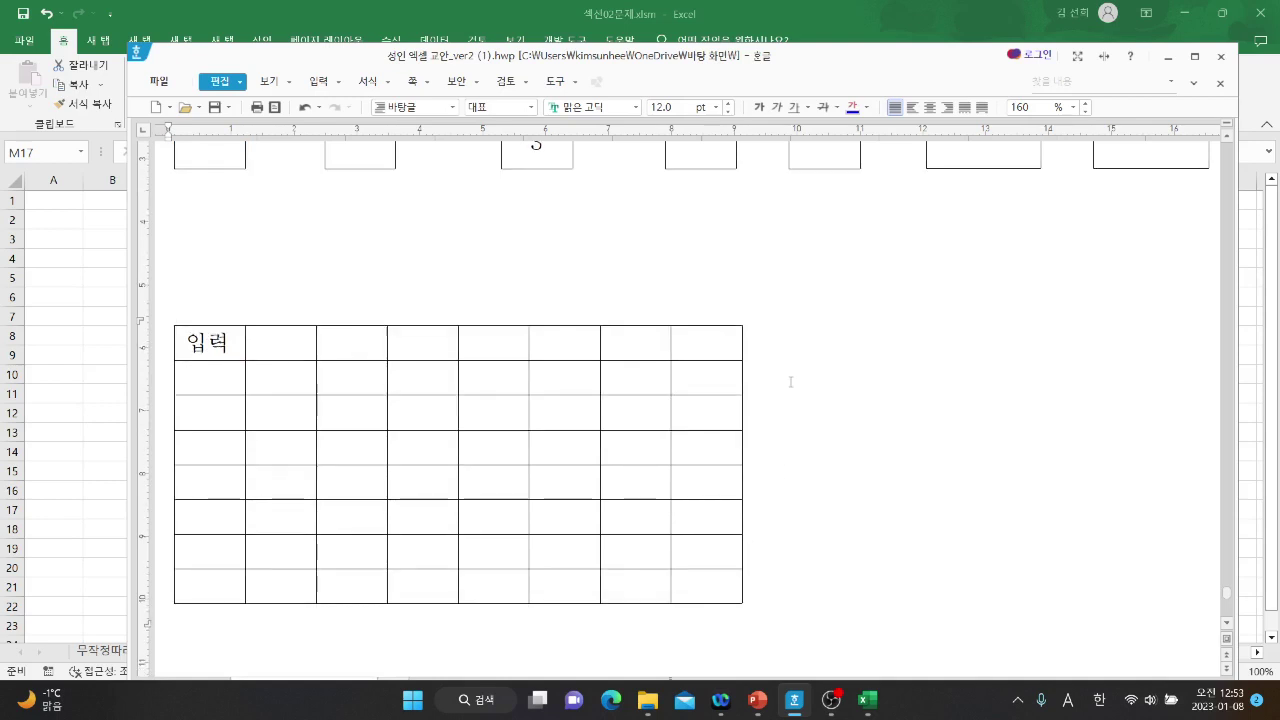
pyautogui.write('qja')
pyautogui.press('BackSpace')
pyautogui.press('BackSpace')
pyautogui.press('BackSpace')
pyautogui.write('qjad')
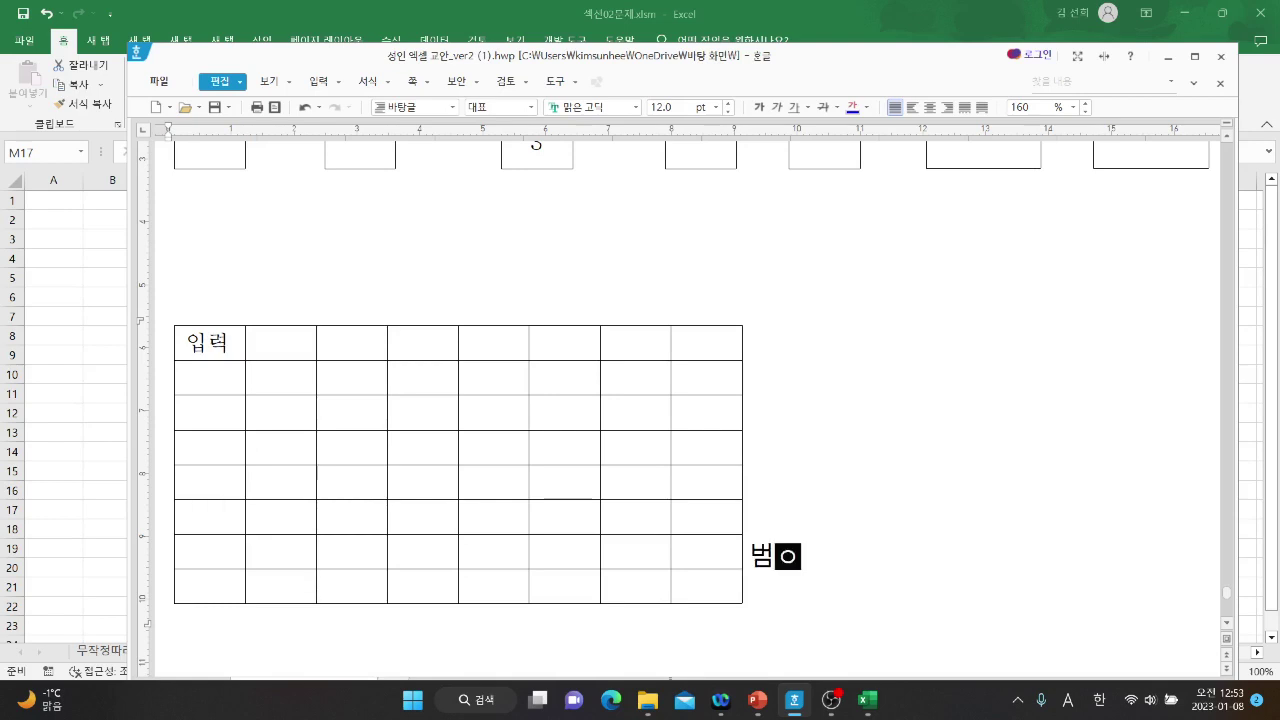
pyautogui.write('n')
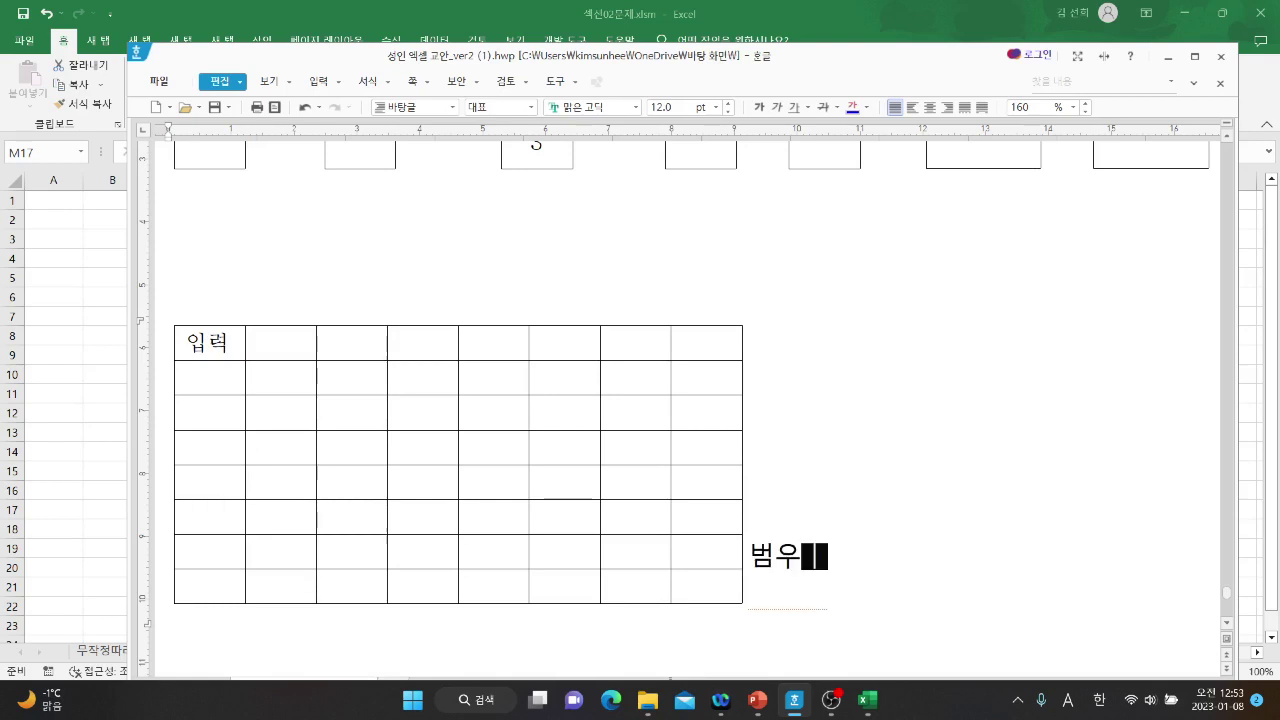
pyautogui.write('l')
pyautogui.press('BackSpace')
pyautogui.write('dn')
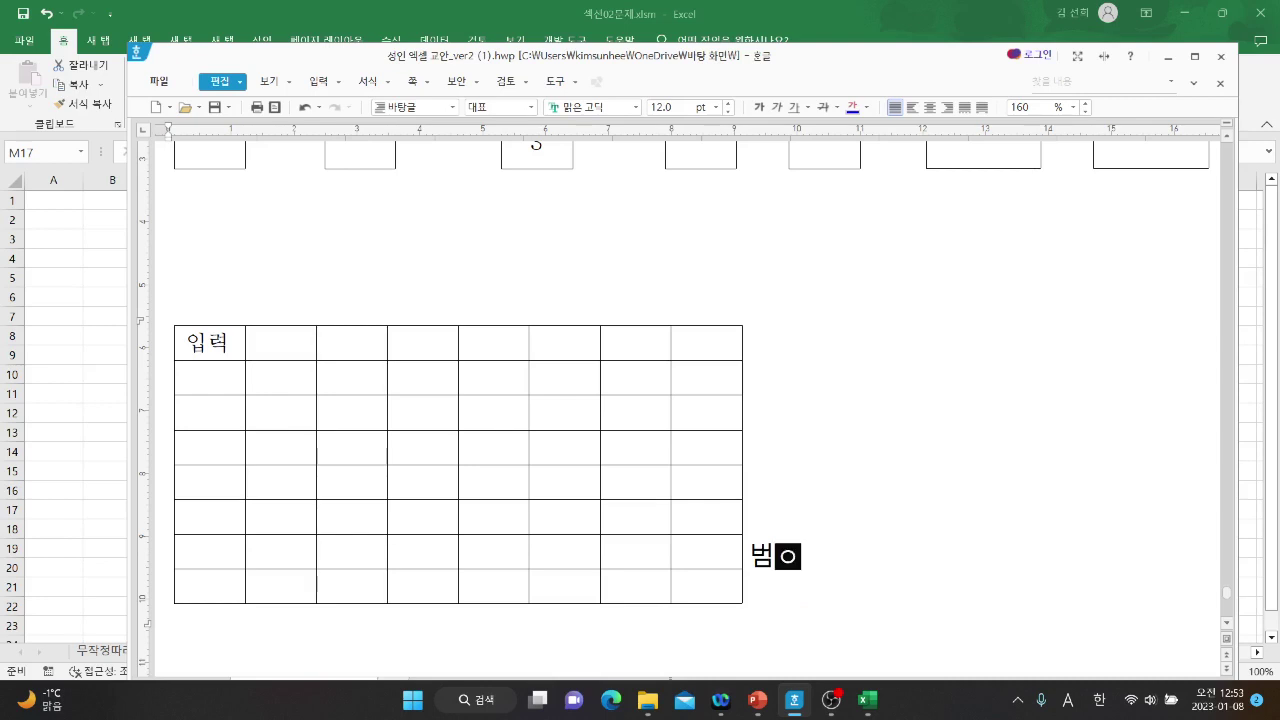
pyautogui.write('l---')
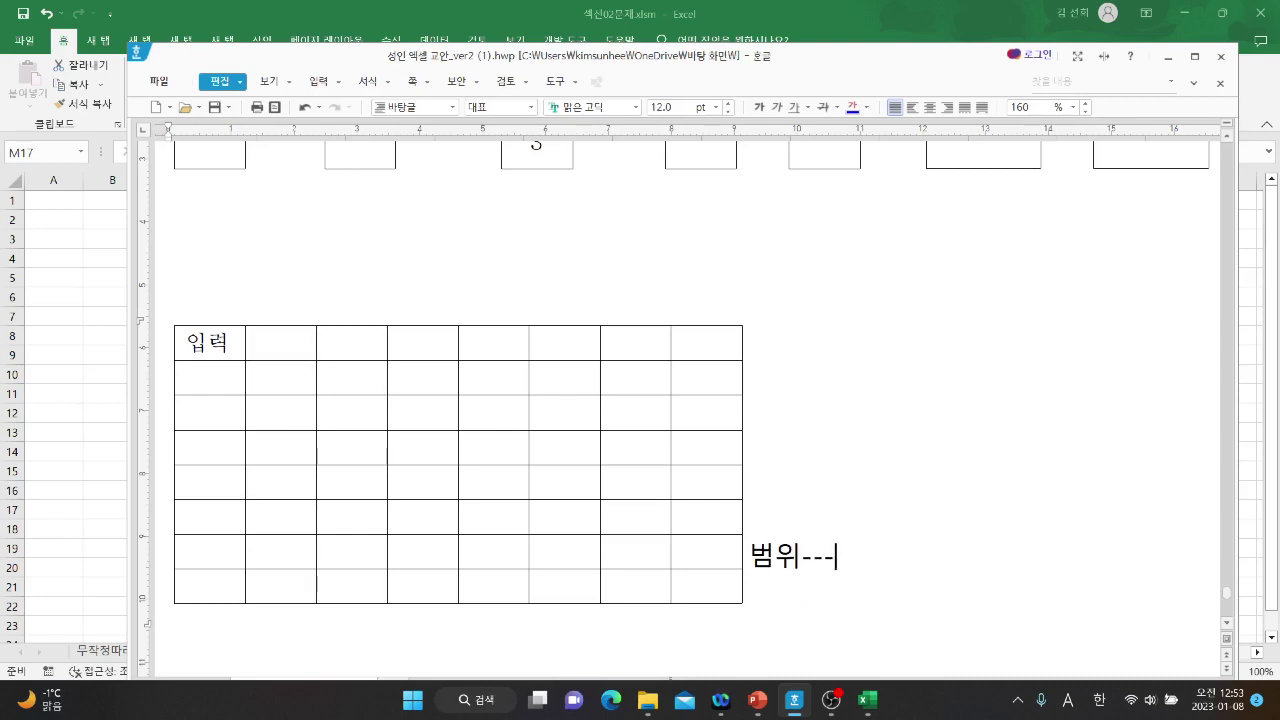
pyautogui.write('dlqfur---c')
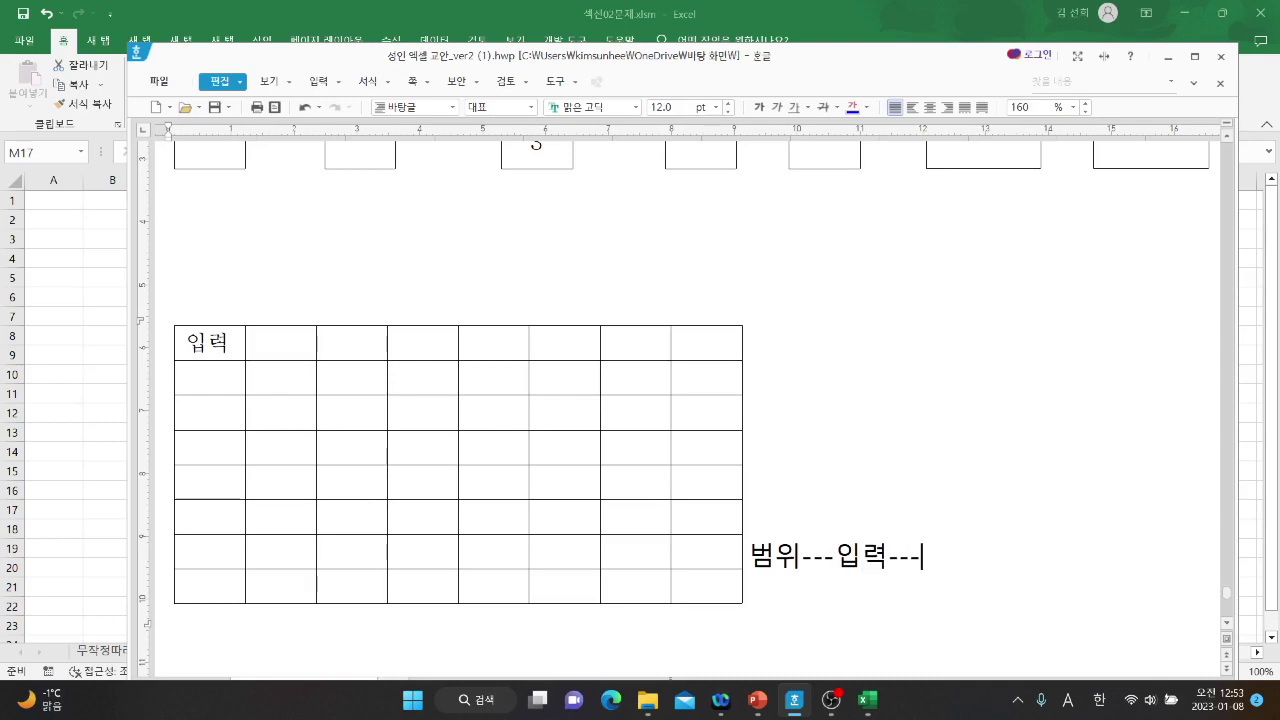
# Complete the note beside the 입력 table with "ctrl + 엔터".
pyautogui.write('otl')
pyautogui.press('BackSpace')
pyautogui.press('BackSpace')
pyautogui.press('BackSpace')
pyautogui.write('t')
pyautogui.write('tl')
pyautogui.press('BackSpace')
pyautogui.press('BackSpace')
pyautogui.write('rl  + 에')
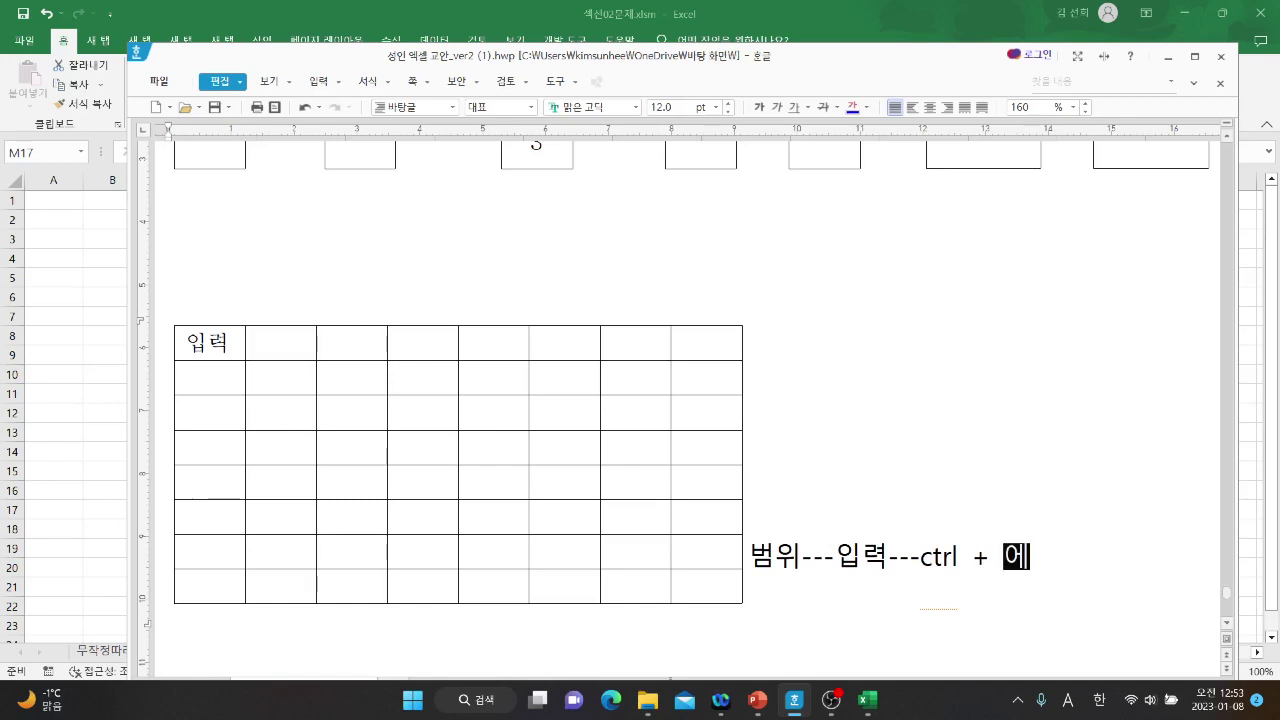
pyautogui.write('ㄴ터')
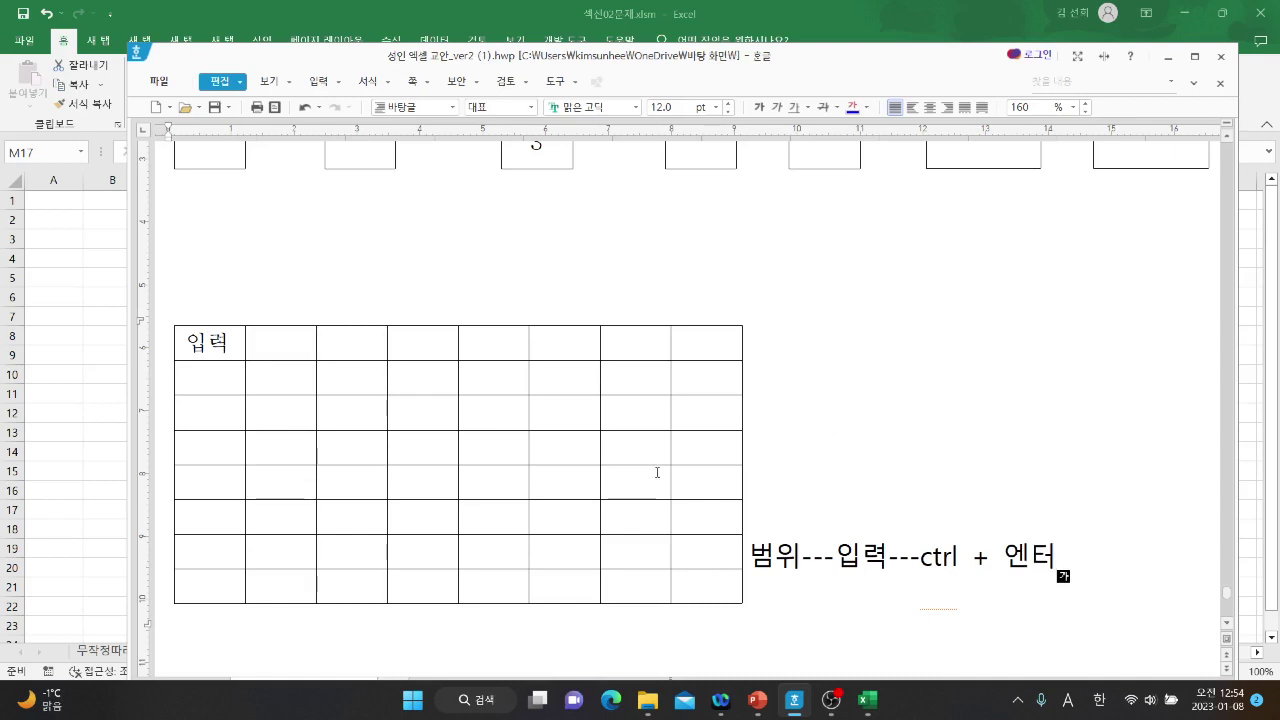
# Return to the Excel workbook and clear the repeated name from the range E3:L18.
pyautogui.scroll(4, 851, 443)
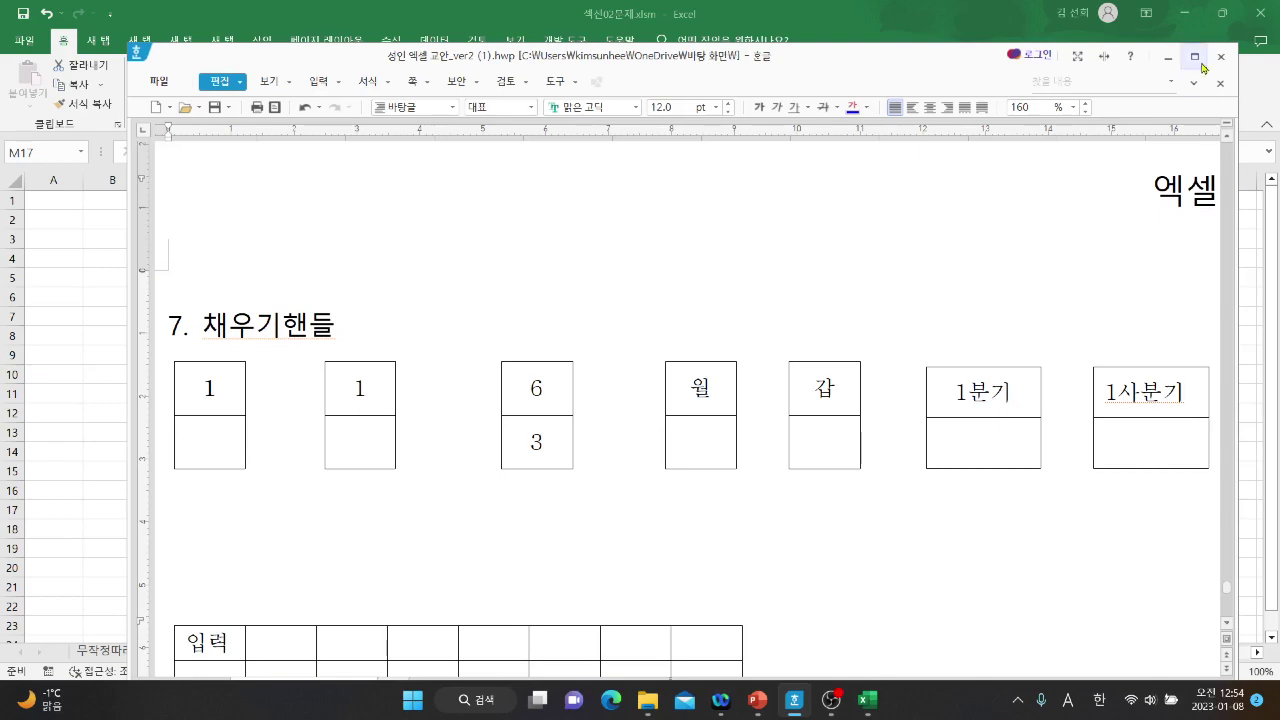
pyautogui.click(1167, 57)
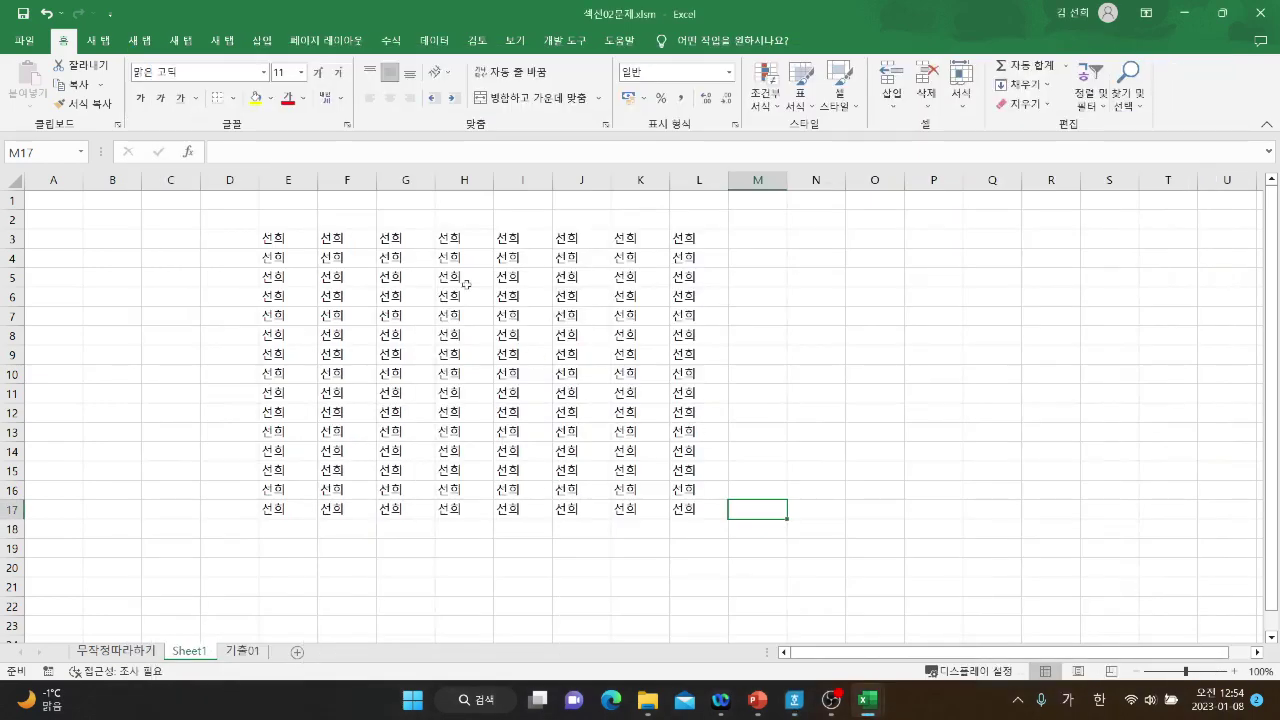
pyautogui.moveTo(280, 240); pyautogui.dragTo(675, 520)
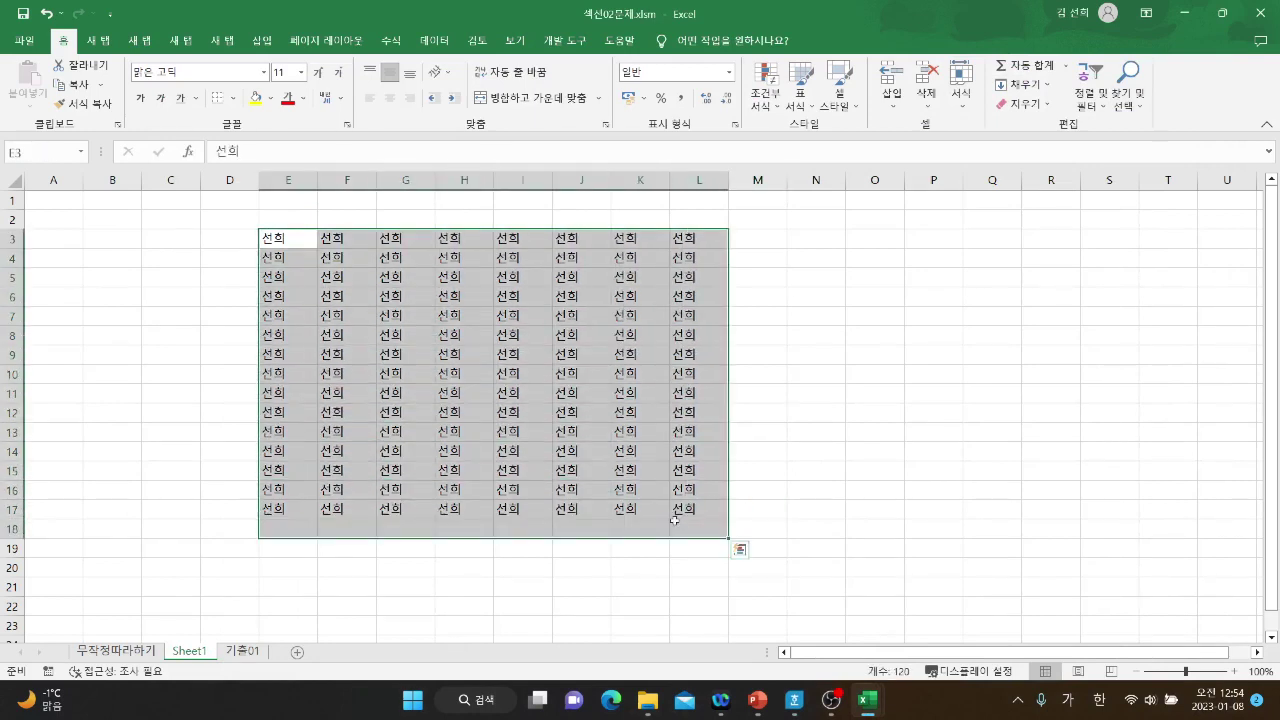
pyautogui.press('Delete')
# Enter 1 in cell E3 and copy it down to E9 with the fill handle.
pyautogui.click(283, 245)
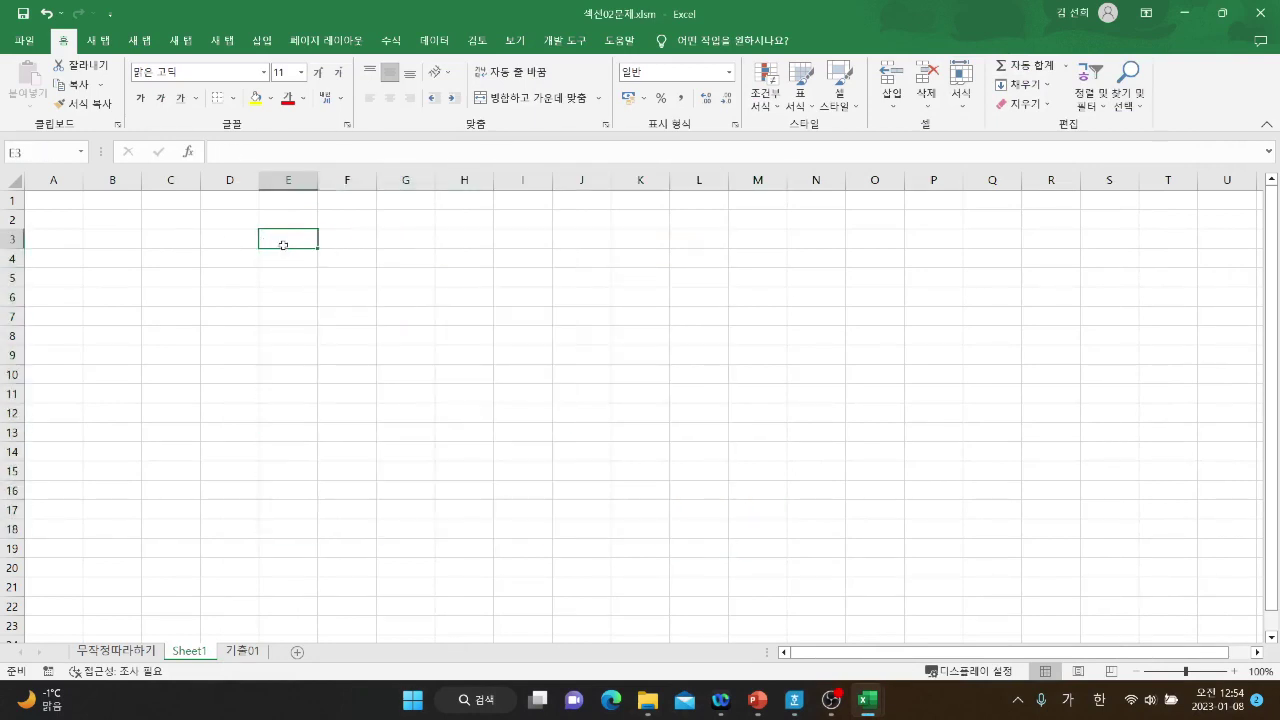
pyautogui.write('1')
pyautogui.moveTo(318, 251); pyautogui.dragTo(318, 360)
# Enter 1 in cell F3 and fill down to F9 as a series increasing by one.
pyautogui.click(363, 241)
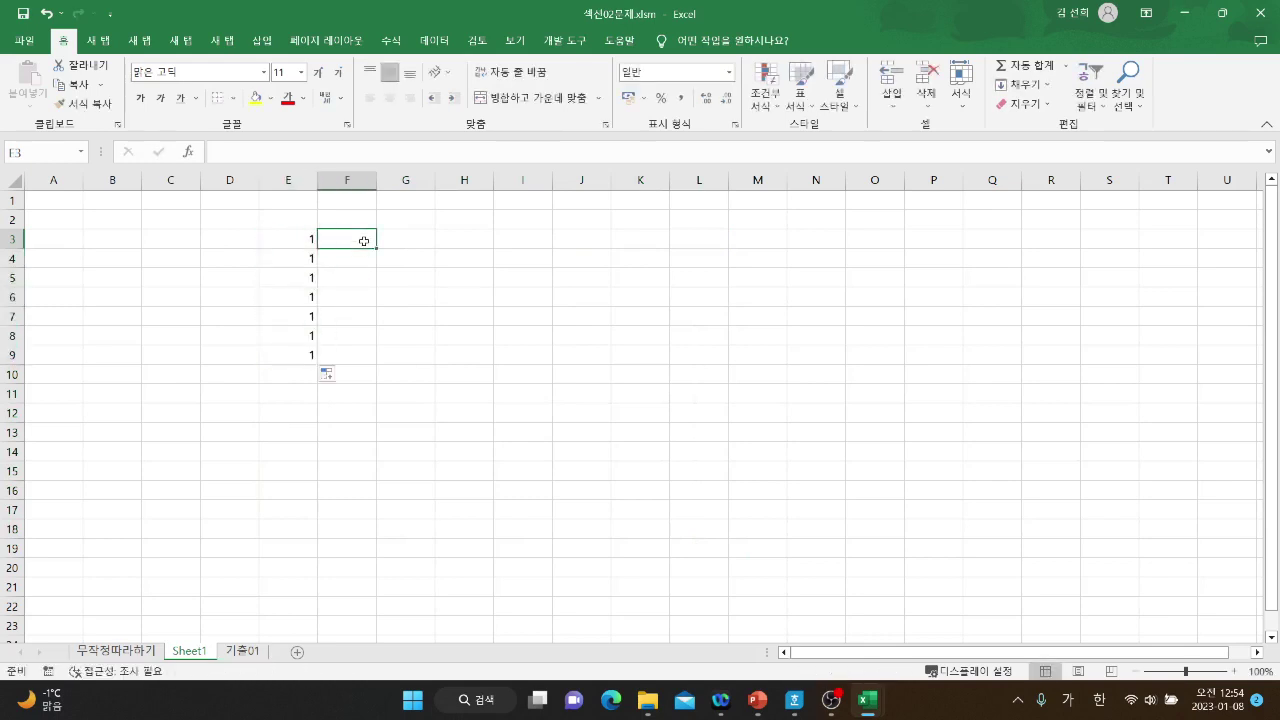
pyautogui.write('1')
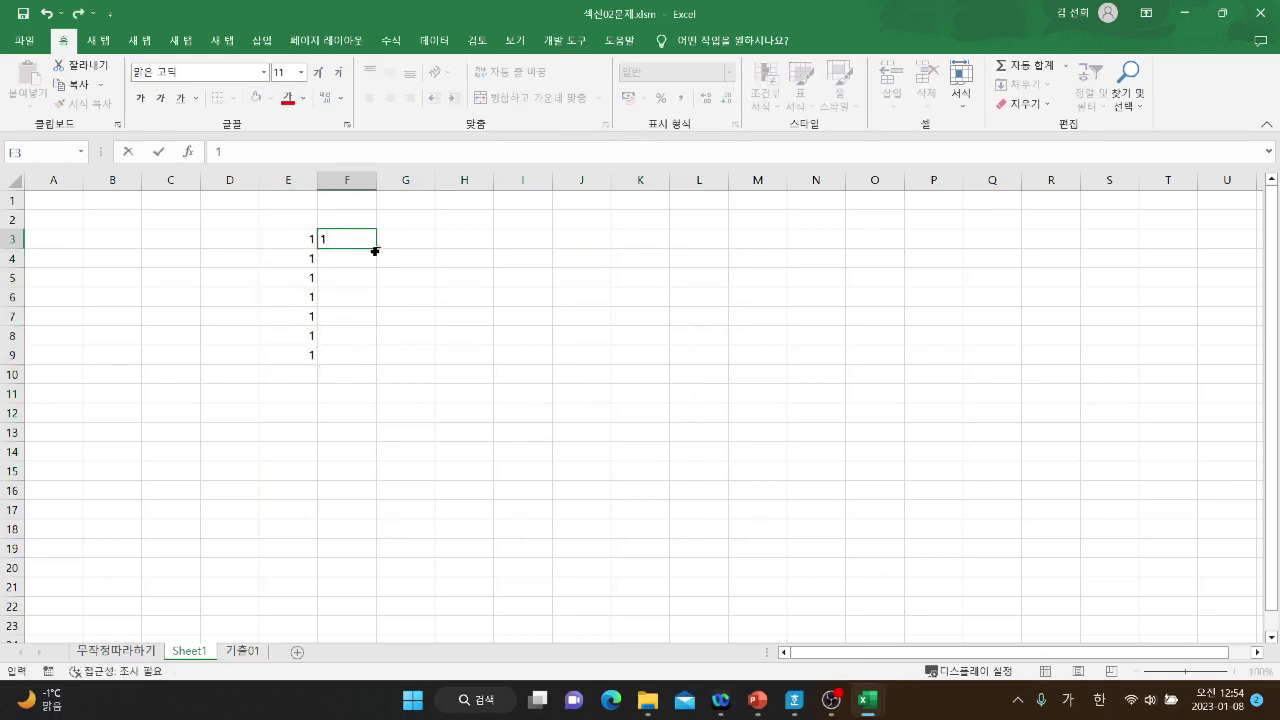
pyautogui.moveTo(375, 250); pyautogui.dragTo(380, 363)
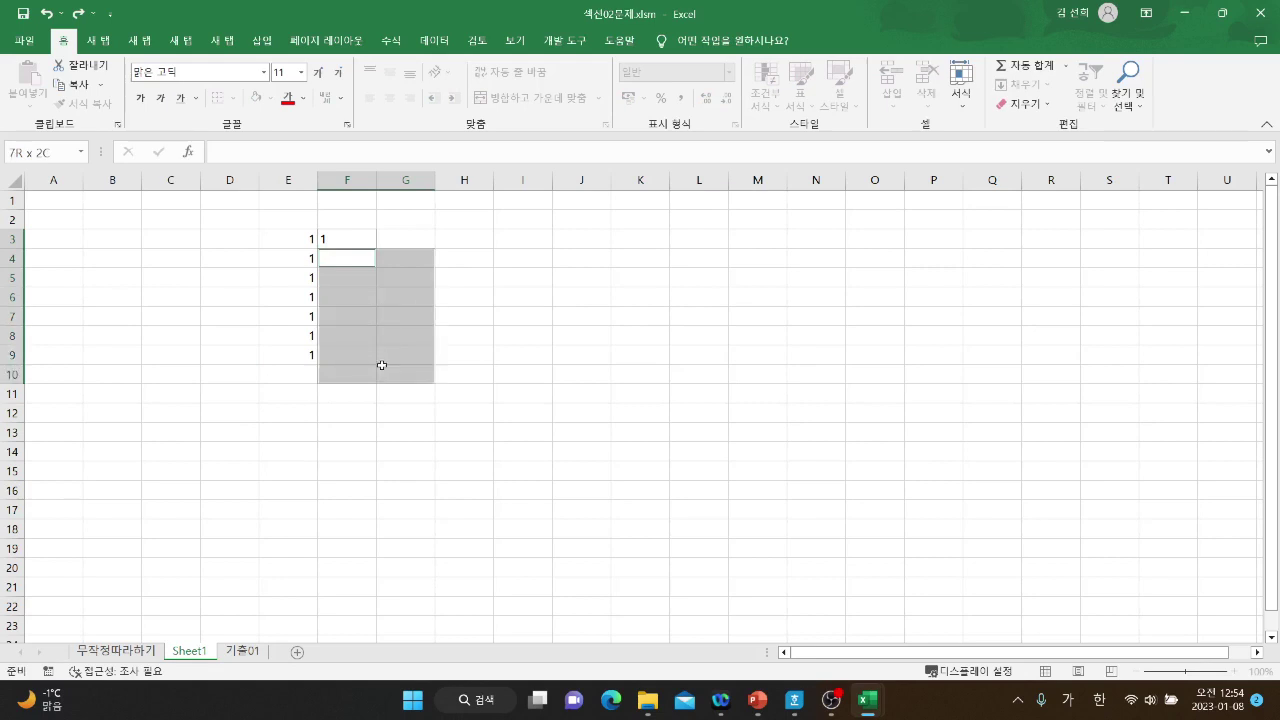
pyautogui.click(373, 243)
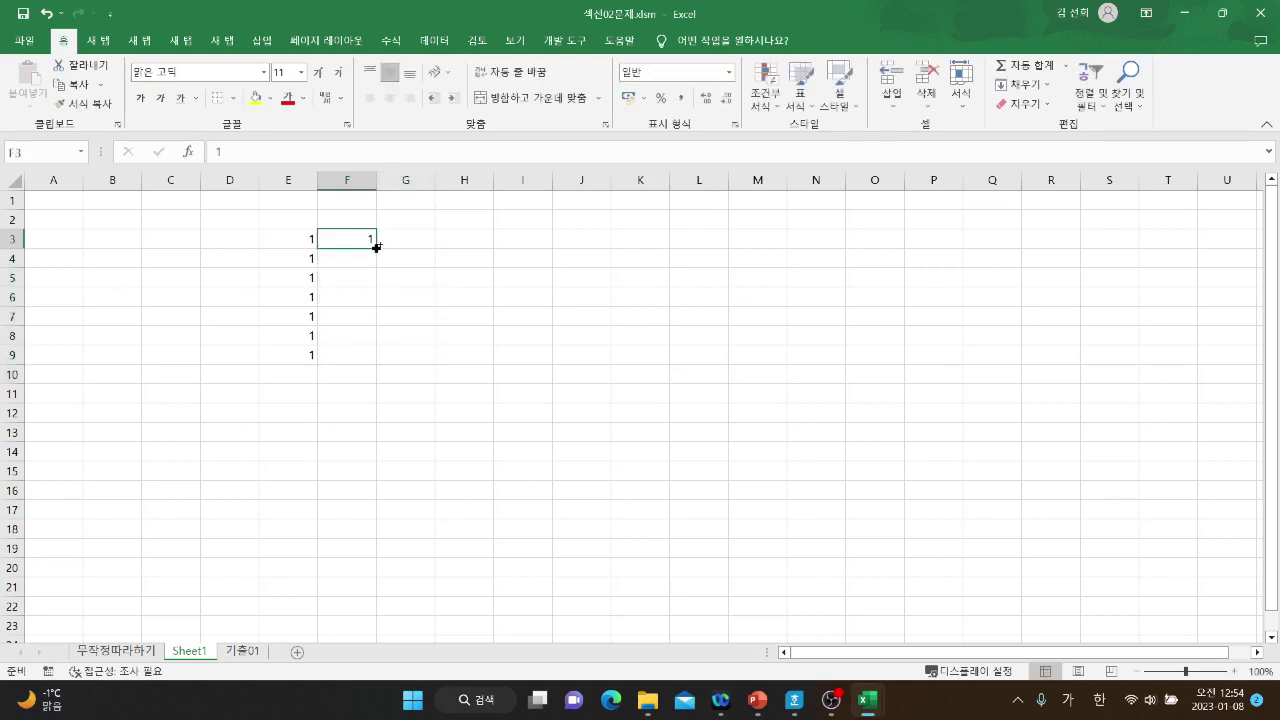
pyautogui.moveTo(376, 247); pyautogui.dragTo(368, 366)
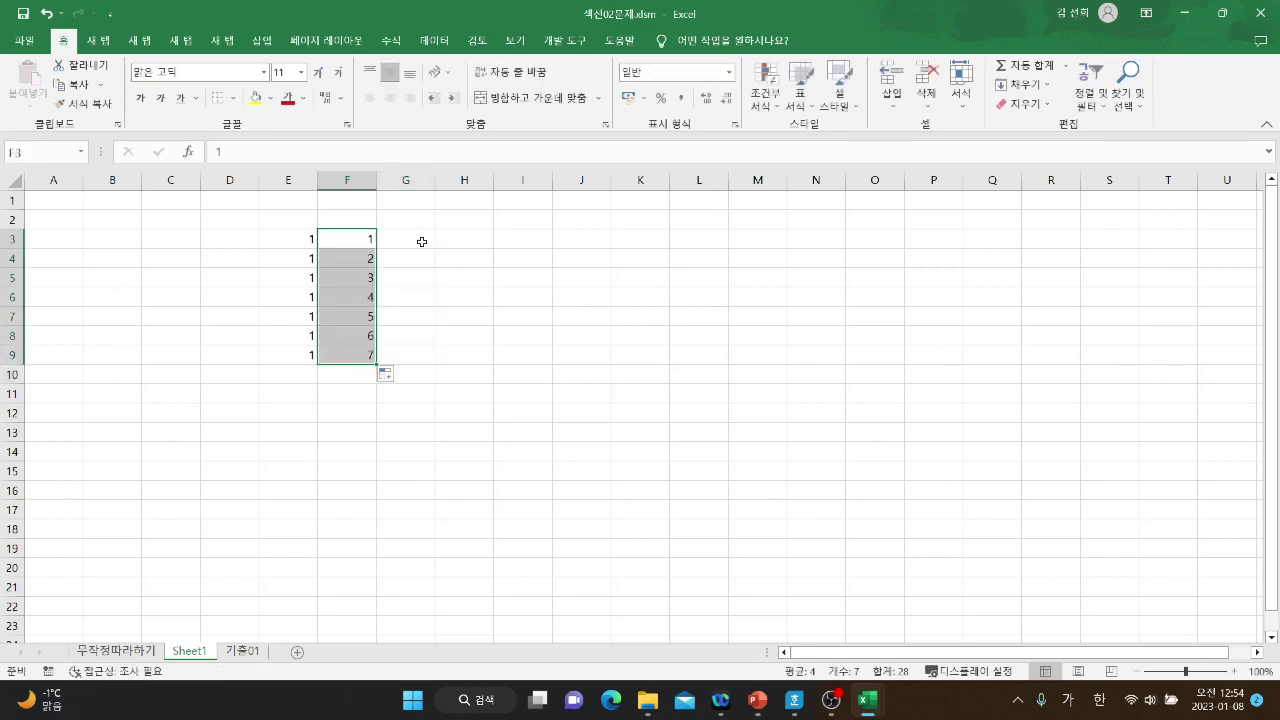
# Enter 6 in G3 and 4 in G4, and extend the decreasing series down to G9.
pyautogui.click(422, 242)
pyautogui.write('6')
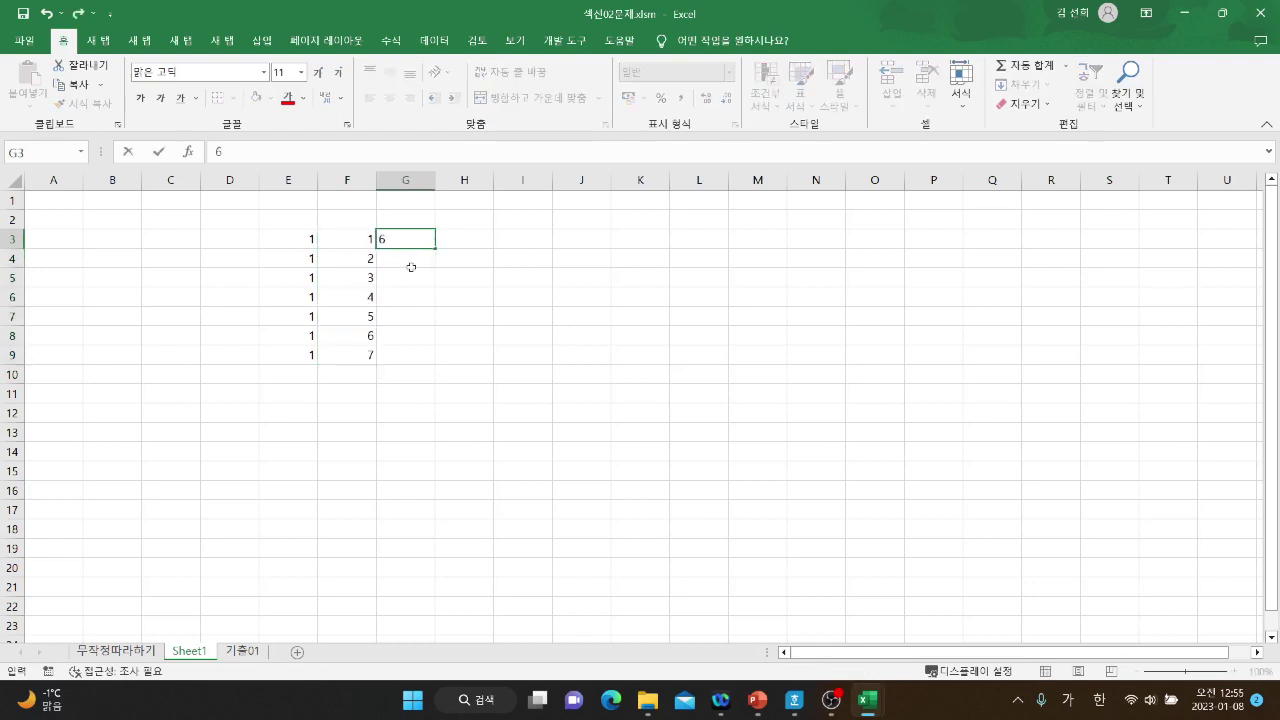
pyautogui.press('Return')
pyautogui.write('4')
pyautogui.moveTo(420, 240); pyautogui.dragTo(434, 364)
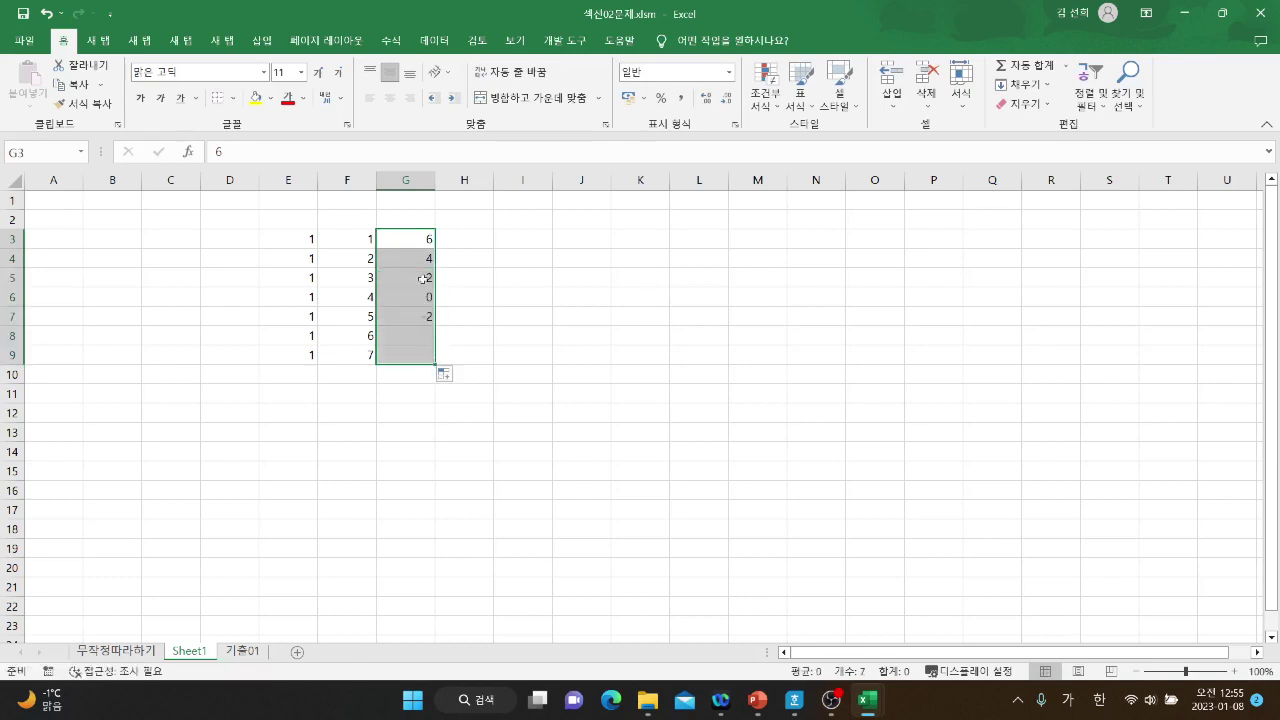
# Enter 월 in cell I3 and fill the weekday series down to I9.
pyautogui.click(523, 243)
pyautogui.write('ㅇ')
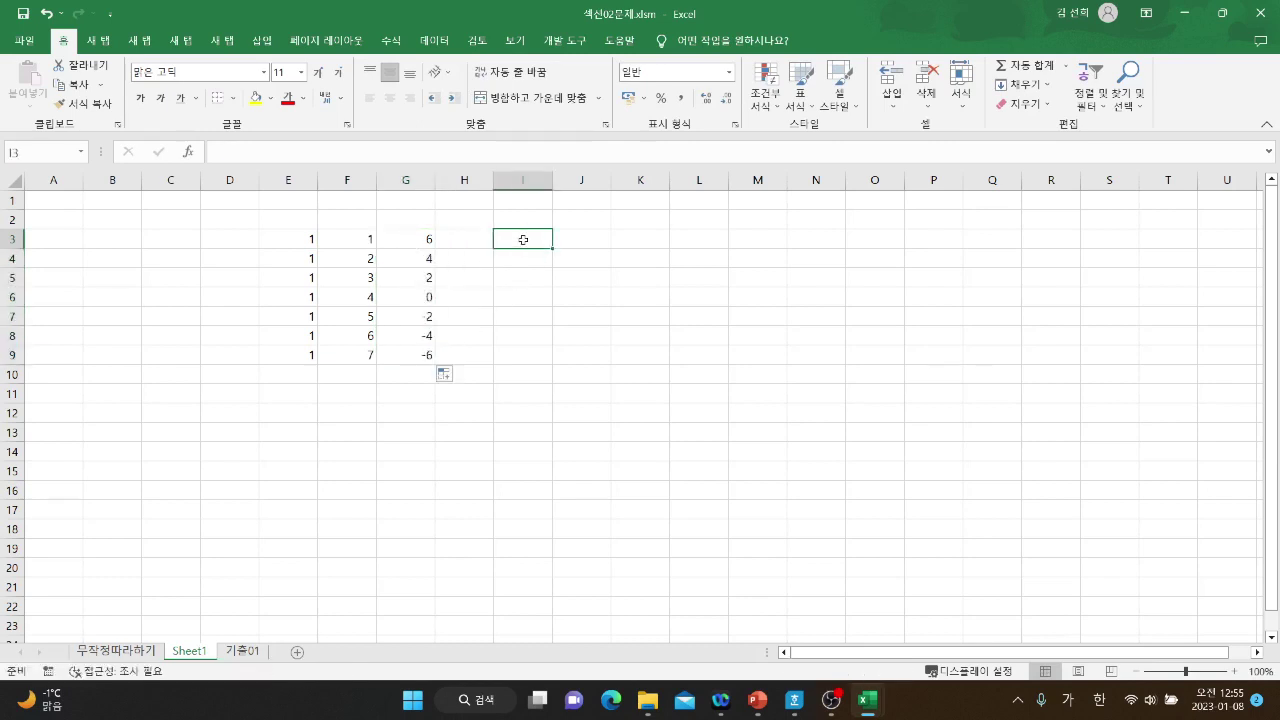
pyautogui.write('월')
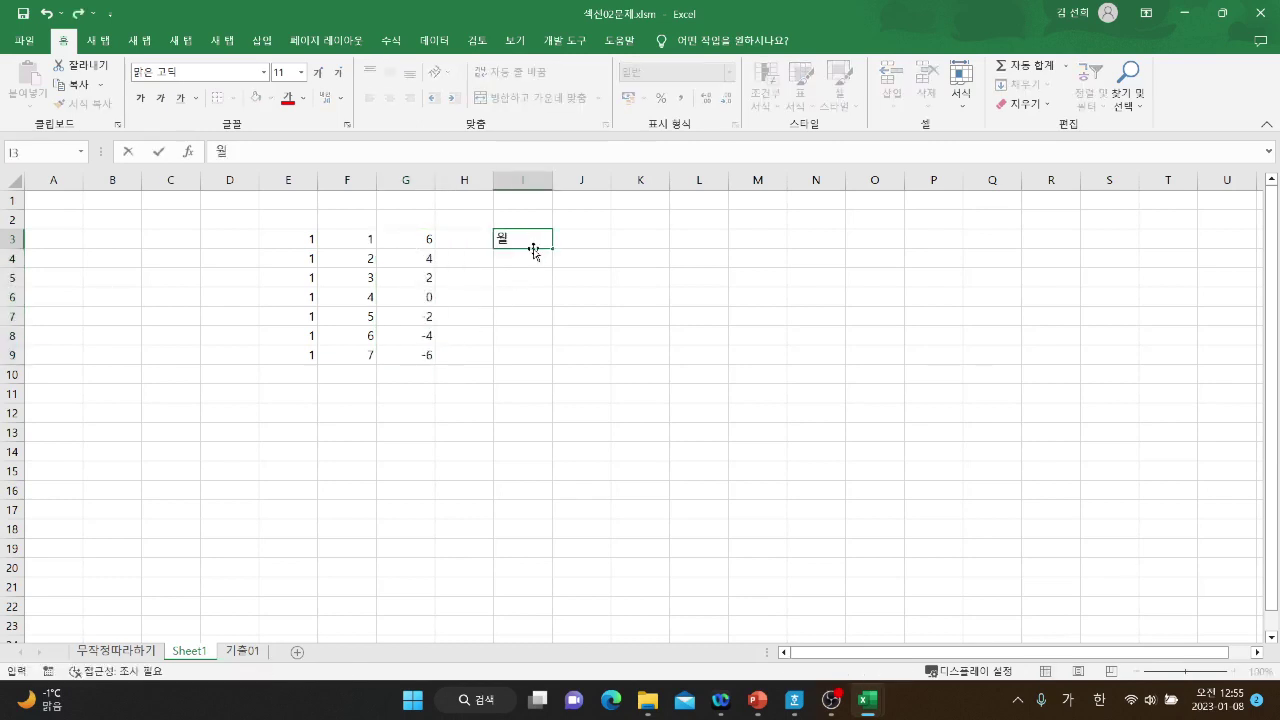
pyautogui.click(550, 247)
pyautogui.moveTo(552, 248); pyautogui.dragTo(563, 358)
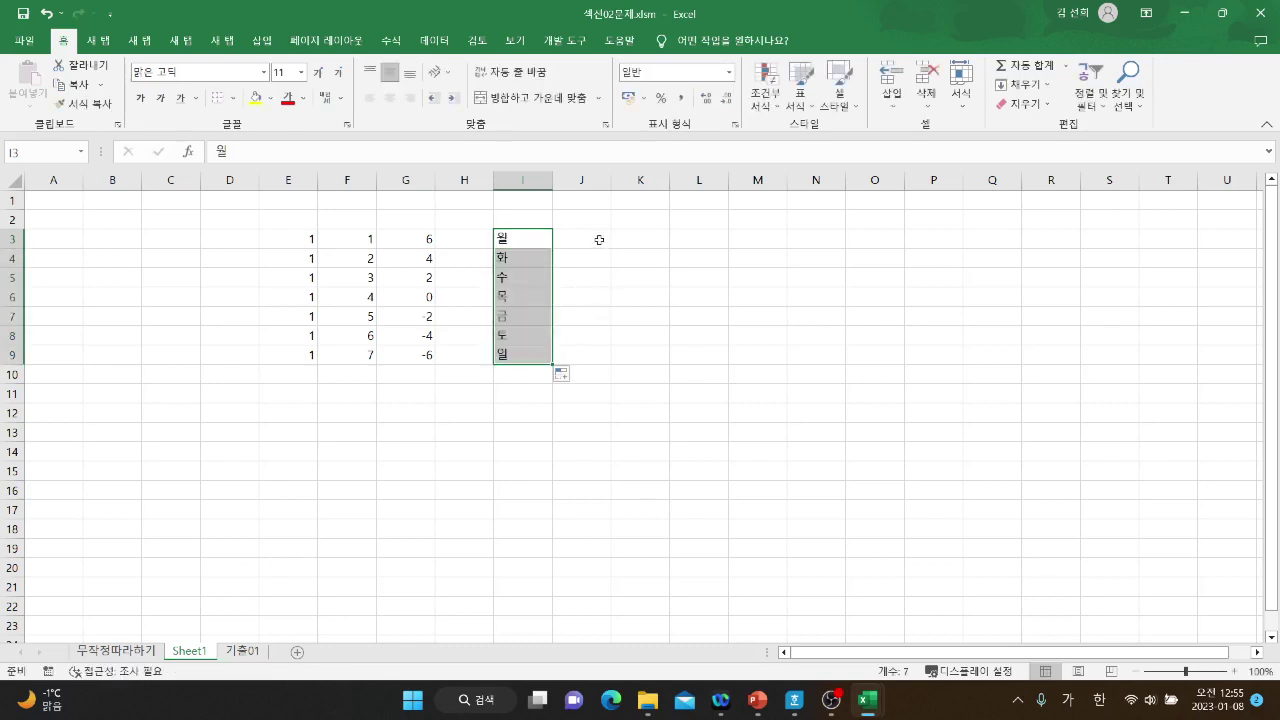
# Enter 1사분기 in cell J3 and fill the quarter series down to J9.
pyautogui.click(599, 240)
pyautogui.write('1사')
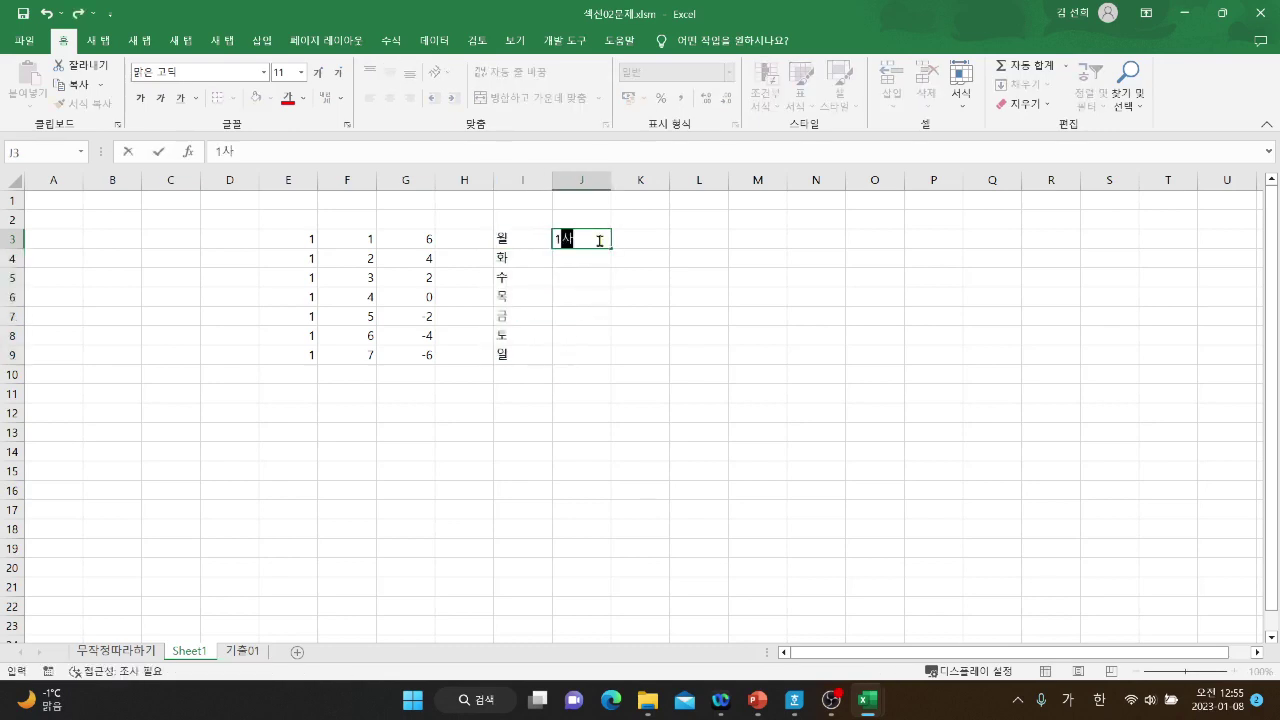
pyautogui.write('준기')
pyautogui.press('BackSpace')
pyautogui.press('BackSpace')
pyautogui.press('BackSpace')
pyautogui.write('ㅂ분기')
pyautogui.hotkey('ctrl', 'Return')
pyautogui.moveTo(610, 248); pyautogui.dragTo(615, 362)
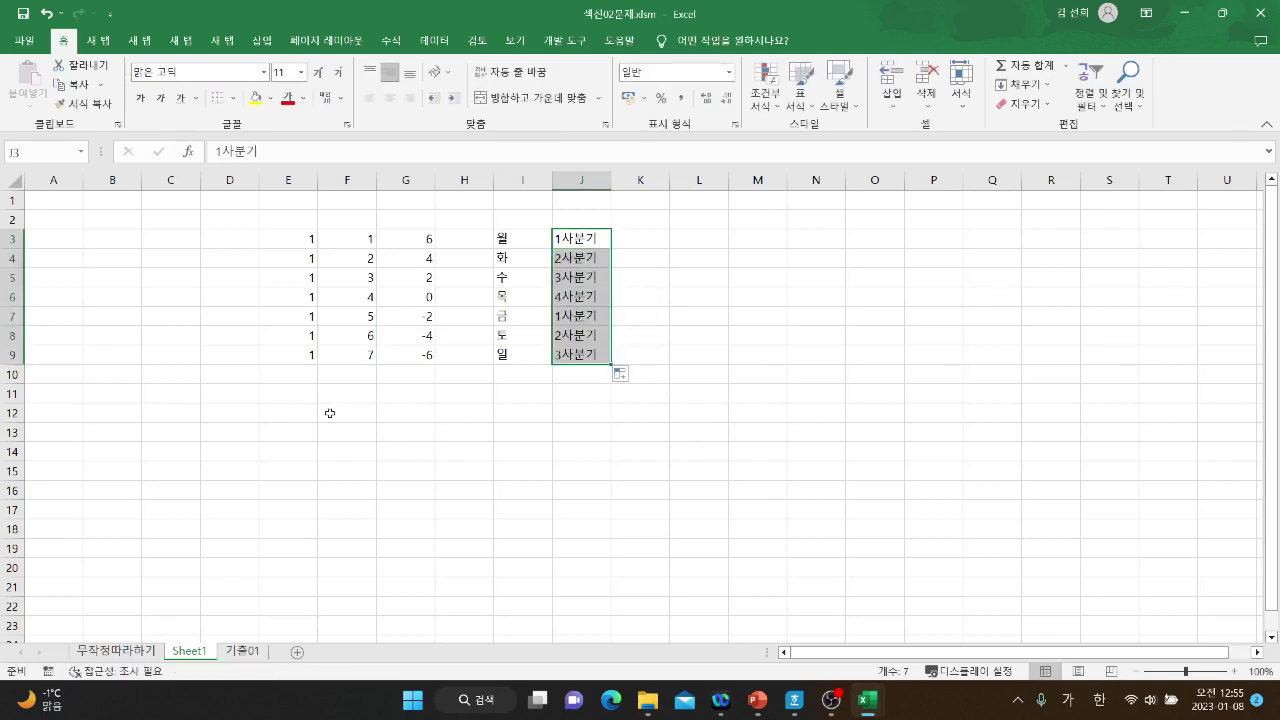
# Select the range F12:O21 and fill every cell with ㅈㅈㅈ in a single entry.
pyautogui.moveTo(334, 410); pyautogui.dragTo(876, 577)
pyautogui.write('ㅈㅈㅈ')
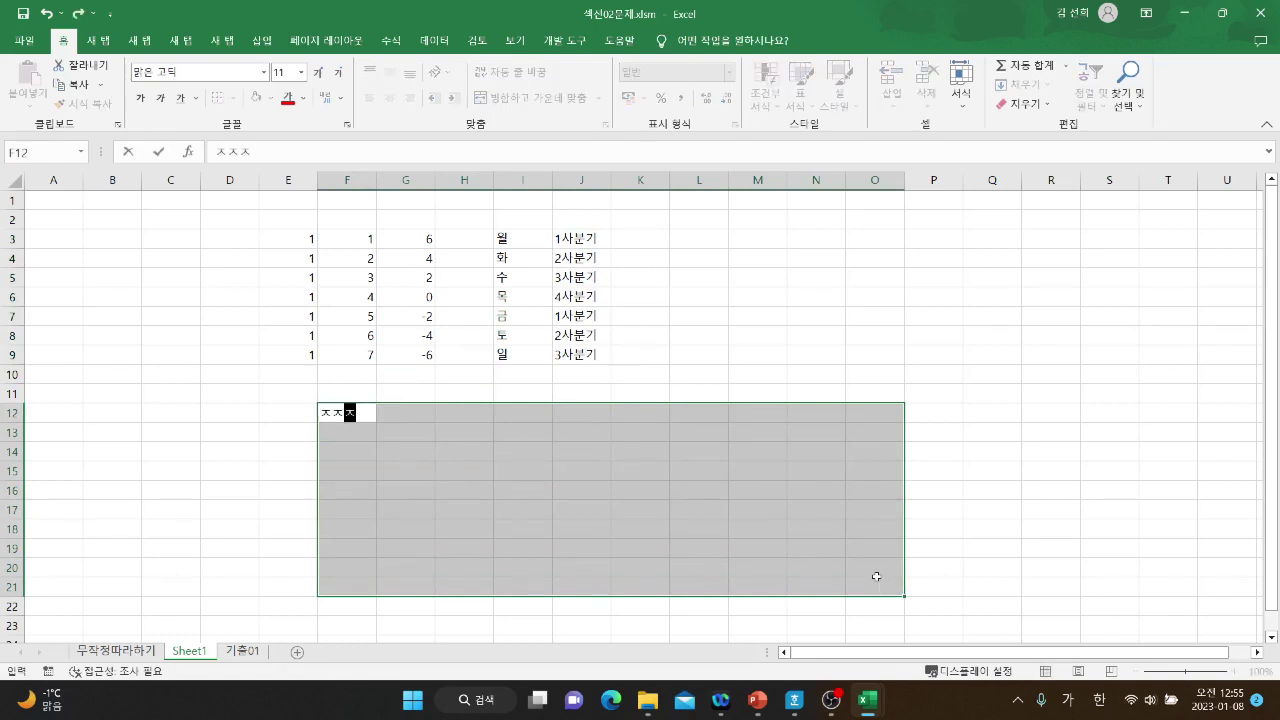
pyautogui.hotkey('ctrl', 'Return')
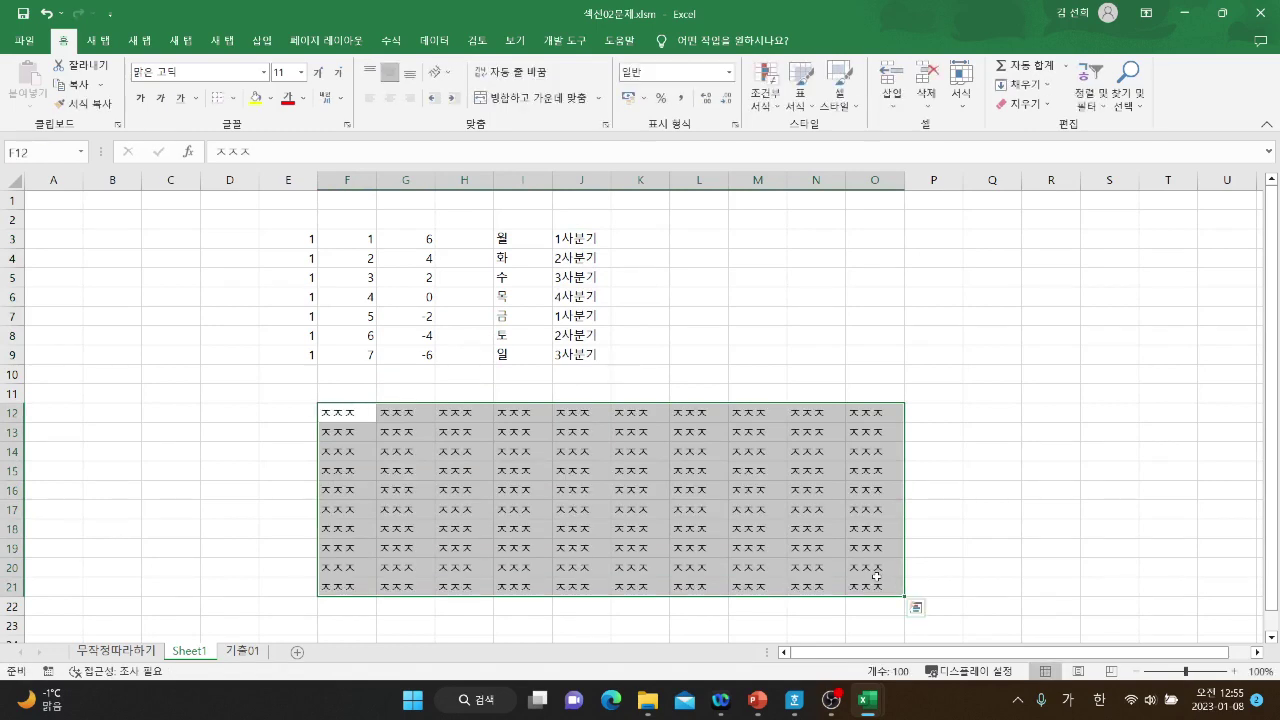
# Move the active cell column by column through the selected range F12:O21, from F12 to N20.
pyautogui.press('Return')
pyautogui.press('Return')
pyautogui.press('Return')
pyautogui.press('Return')
pyautogui.press('Return')
pyautogui.press('Return')
pyautogui.press('Return')
pyautogui.press('Return')
pyautogui.press('Return')
pyautogui.press('Return')
pyautogui.press('Return')
pyautogui.press('Return')
pyautogui.press('Return')
pyautogui.press('Return')
pyautogui.press('Return')
pyautogui.press('Return')
pyautogui.press('Return')
pyautogui.press('Return')
pyautogui.press('Return')
pyautogui.press('Return')
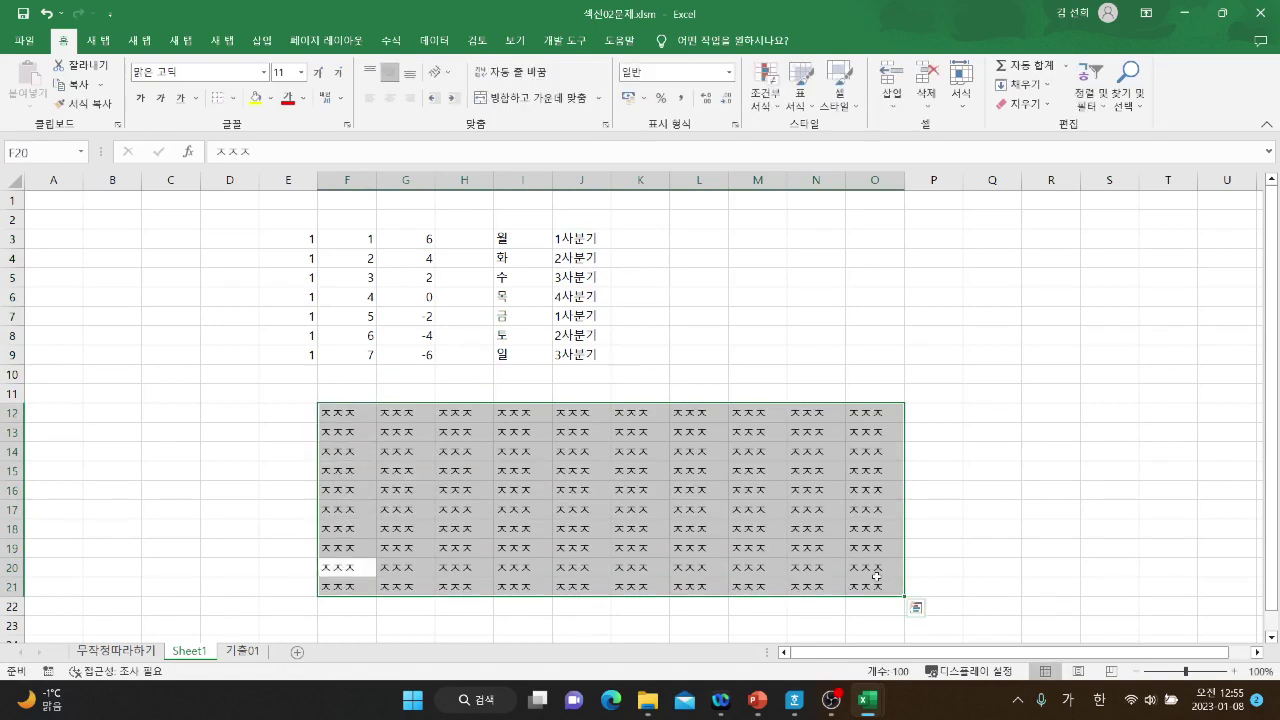
pyautogui.press('Return')
pyautogui.press('Return')
pyautogui.press('Return')
pyautogui.press('Return')
pyautogui.press('Return')
pyautogui.press('Return')
pyautogui.press('Return')
pyautogui.press('Return')
pyautogui.press('Return')
pyautogui.press('Return')
pyautogui.press('Return')
pyautogui.press('Return')
pyautogui.press('Return')
pyautogui.press('Return')
pyautogui.press('Return')
pyautogui.press('Return')
pyautogui.press('Return')
pyautogui.press('Return')
pyautogui.press('Return')
pyautogui.press('Return')
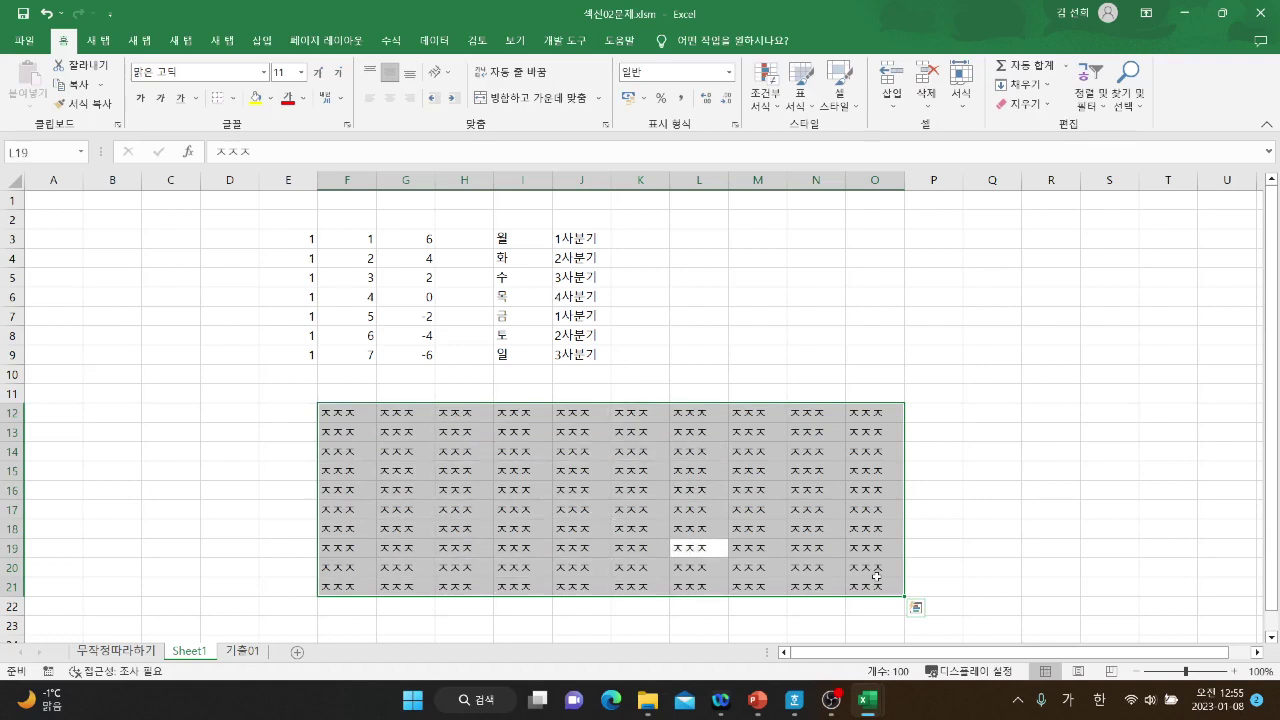
pyautogui.press('Return')
pyautogui.press('Return')
pyautogui.press('Return')
pyautogui.press('Return')
pyautogui.press('Return')
pyautogui.press('Return')
pyautogui.press('Return')
pyautogui.press('Return')
pyautogui.press('Return')
pyautogui.press('Return')
pyautogui.press('Return')
pyautogui.press('Return')
pyautogui.press('Return')
pyautogui.press('Return')
pyautogui.press('Return')
pyautogui.press('Return')
pyautogui.press('Return')
pyautogui.press('Return')
pyautogui.press('Return')
pyautogui.press('Return')
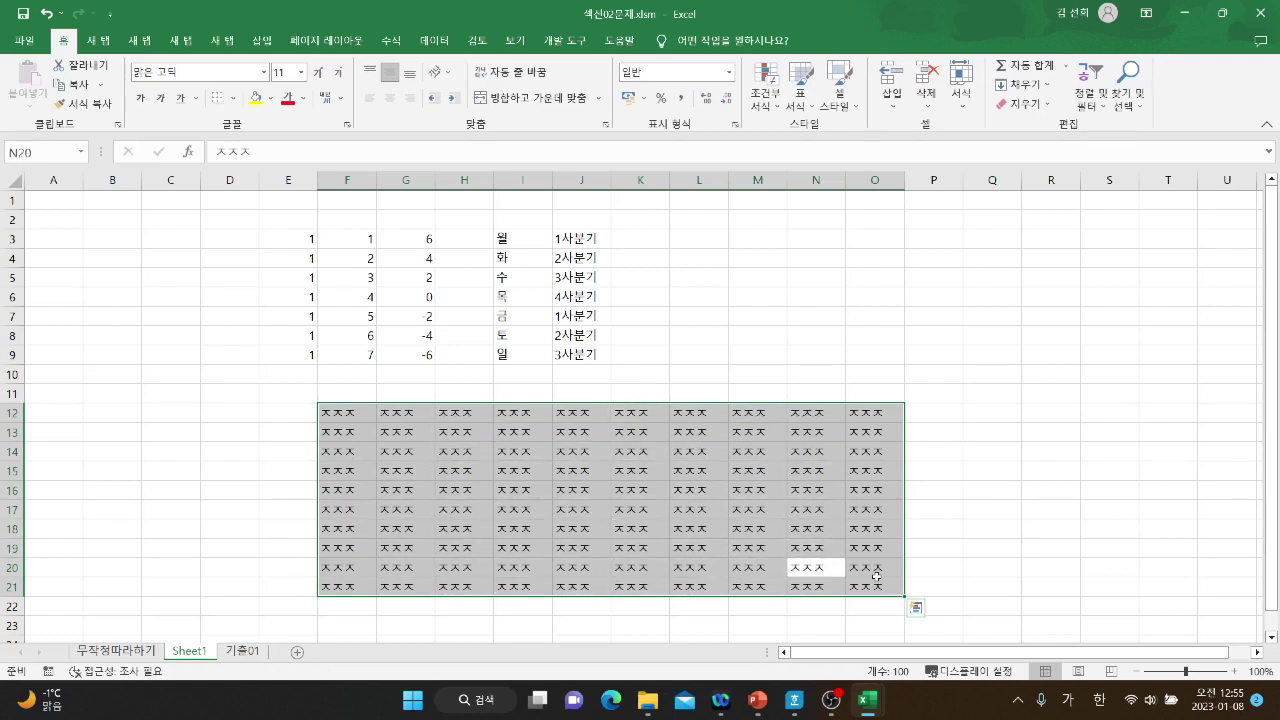